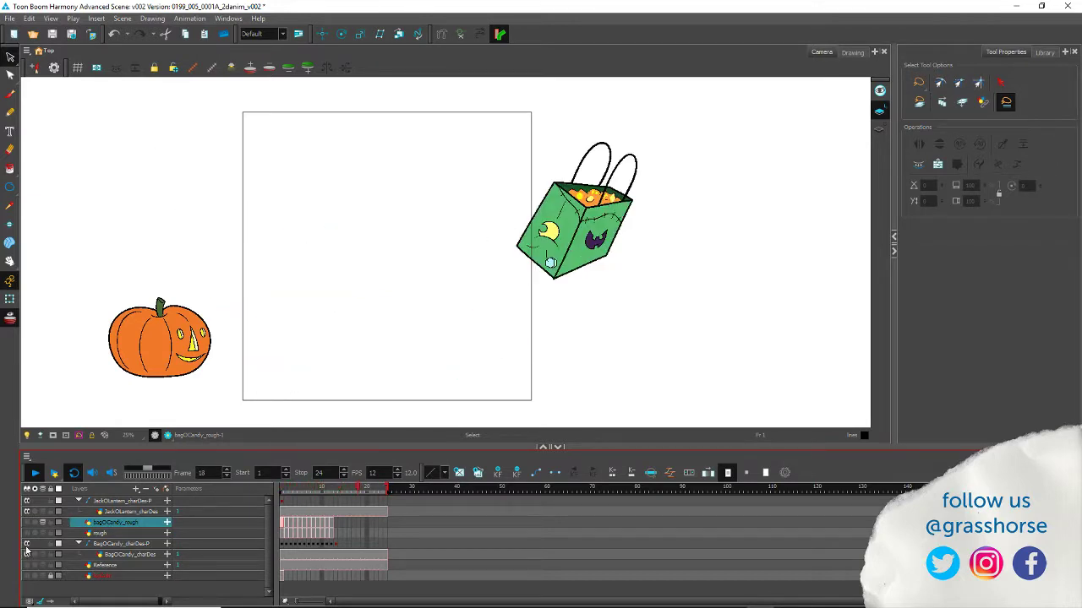
Step: Show the bagOCandy_rough layer in place of BagOCandy_charDes and play the rough animation, returning to frame 1
click(26, 554)
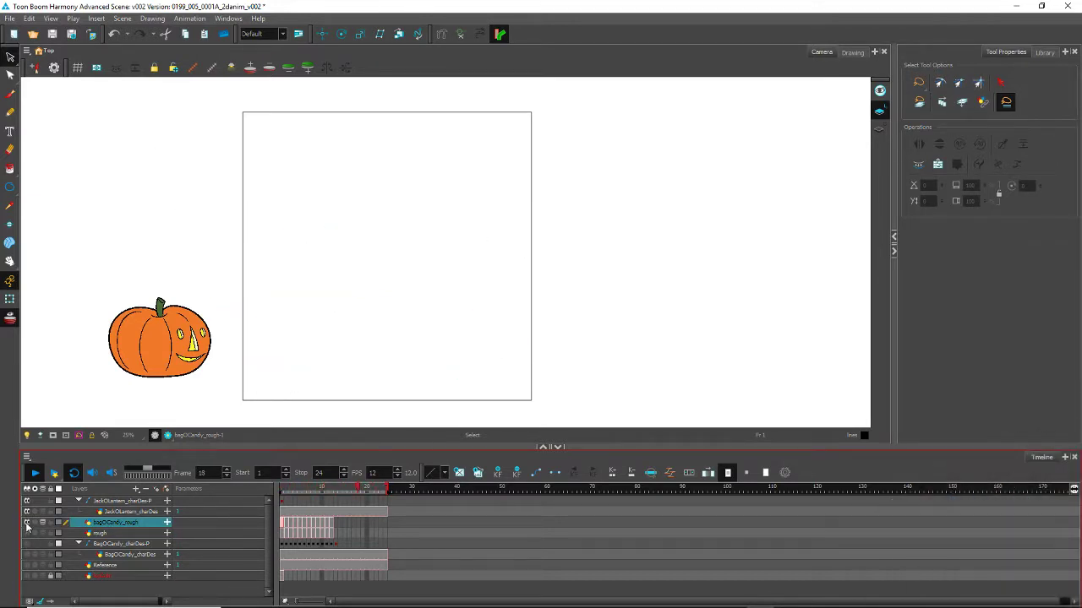
click(27, 523)
click(36, 472)
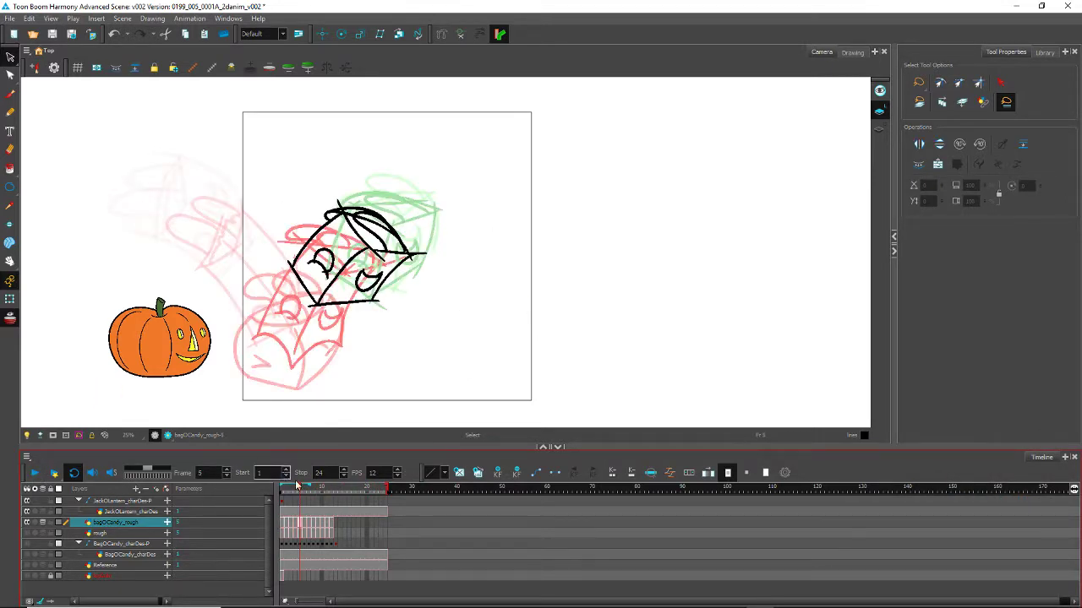
drag(300, 491, 267, 491)
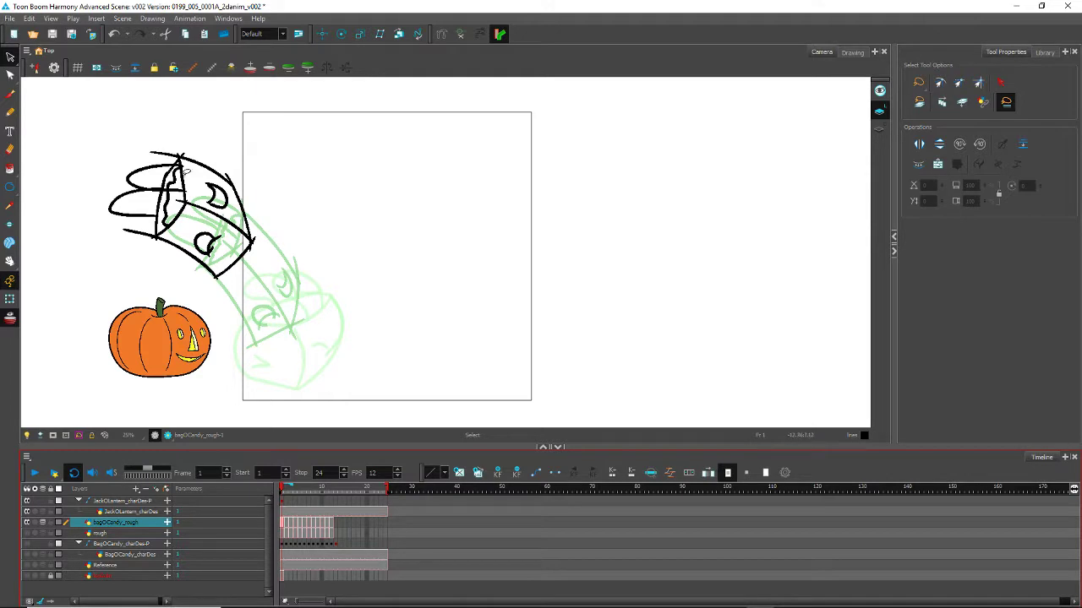
Step: Cut off the overshooting line ends at the rough bag's right corner and inner front corner on frame 1 with the Cutter
scroll(179, 255, up, 3)
scroll(182, 186, down, 1)
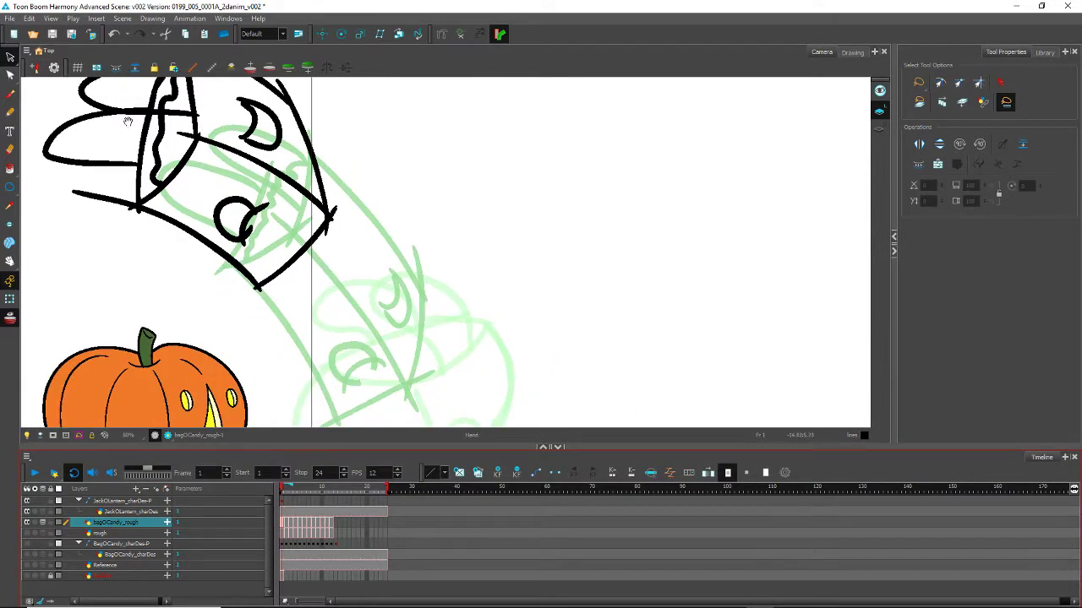
mouse_move(128, 121)
mouse_down()
mouse_move(422, 243)
mouse_move(410, 235)
mouse_up()
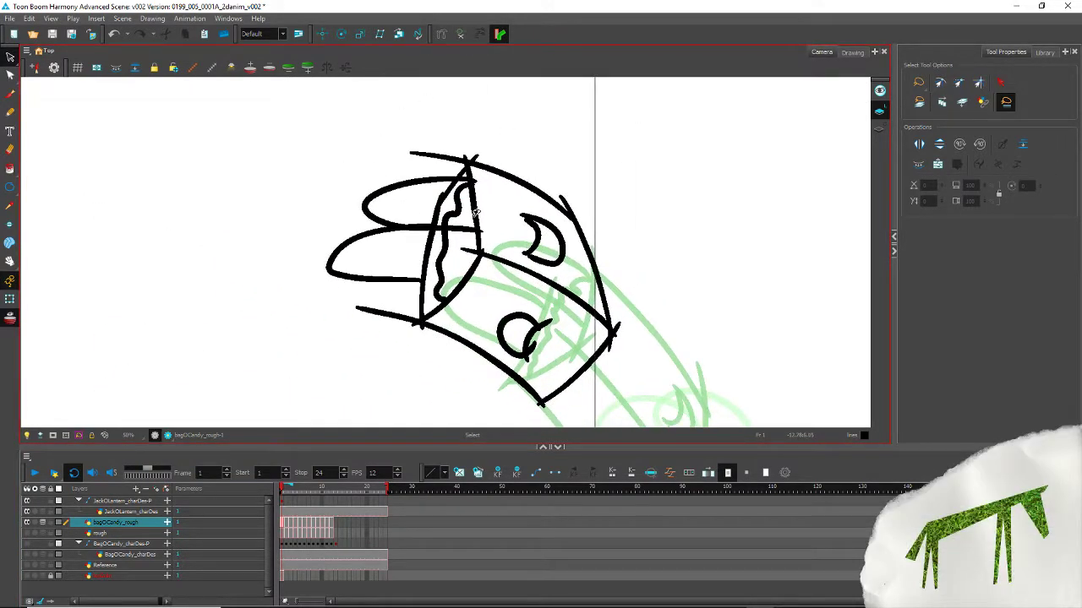
key(alt+t)
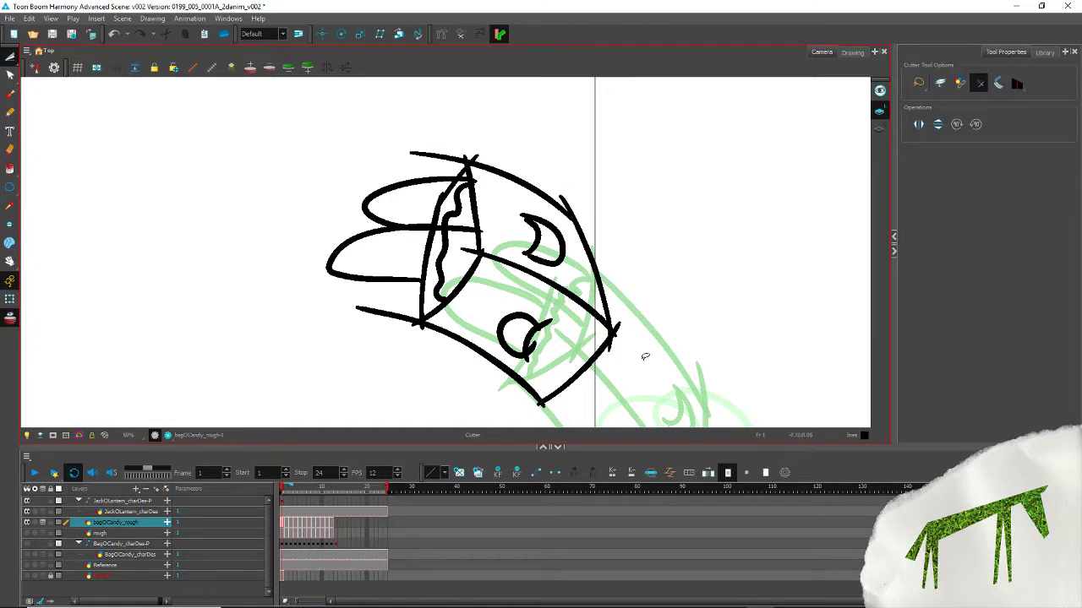
drag(624, 321, 614, 348)
key(Delete)
key(Delete)
click(619, 346)
drag(475, 249, 486, 245)
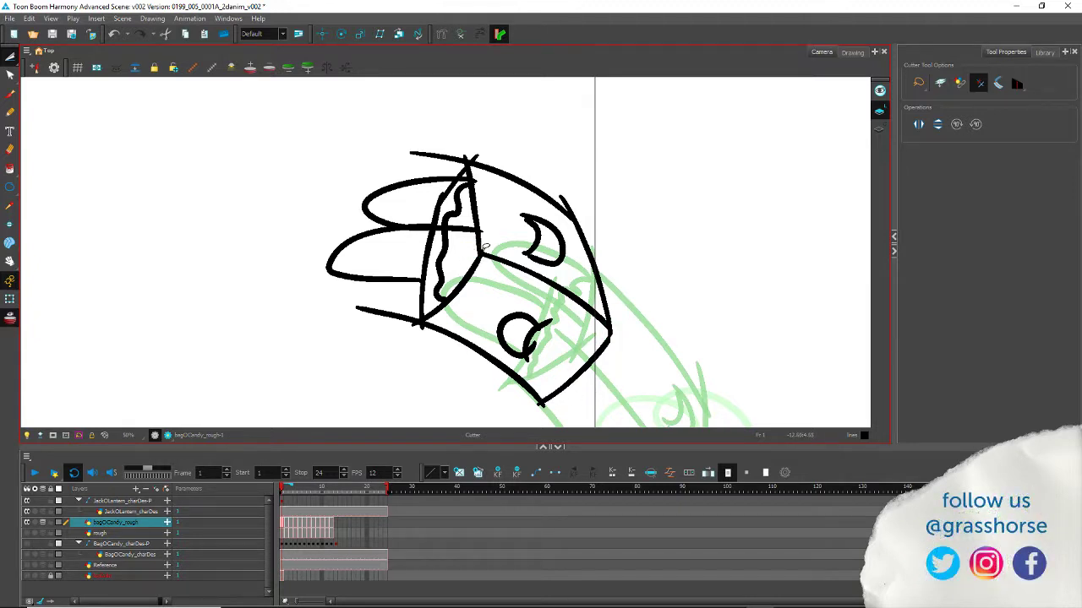
Step: Trim the remaining overshooting line ends at the bag's upper, left and bottom corners and along its upper-right edge
mouse_move(438, 167)
mouse_down()
mouse_move(471, 148)
mouse_move(463, 158)
mouse_up()
key(Delete)
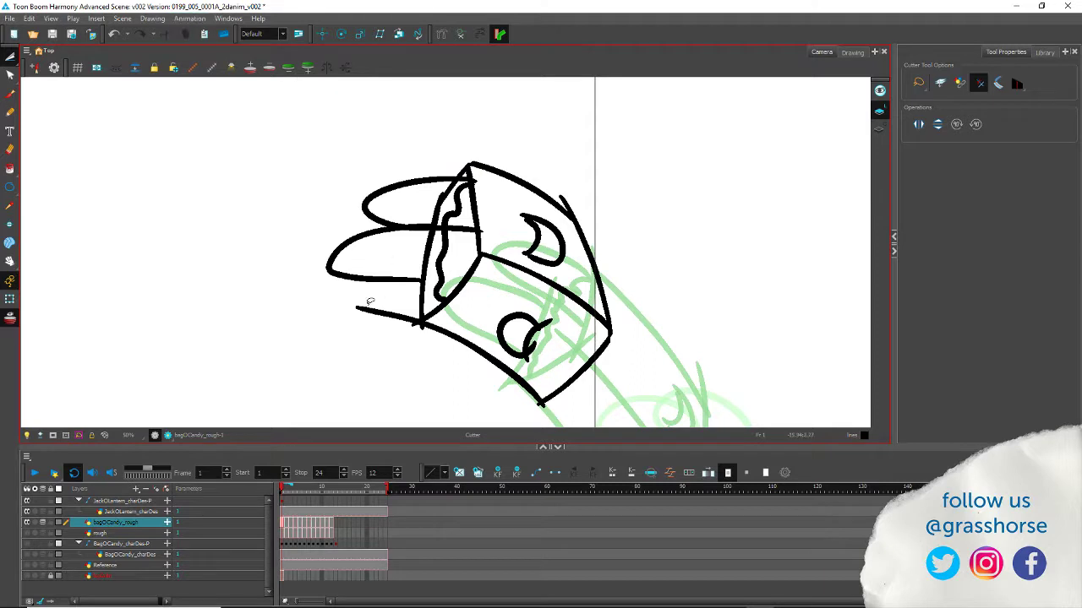
drag(368, 302, 381, 313)
key(Delete)
key(Delete)
drag(420, 318, 420, 333)
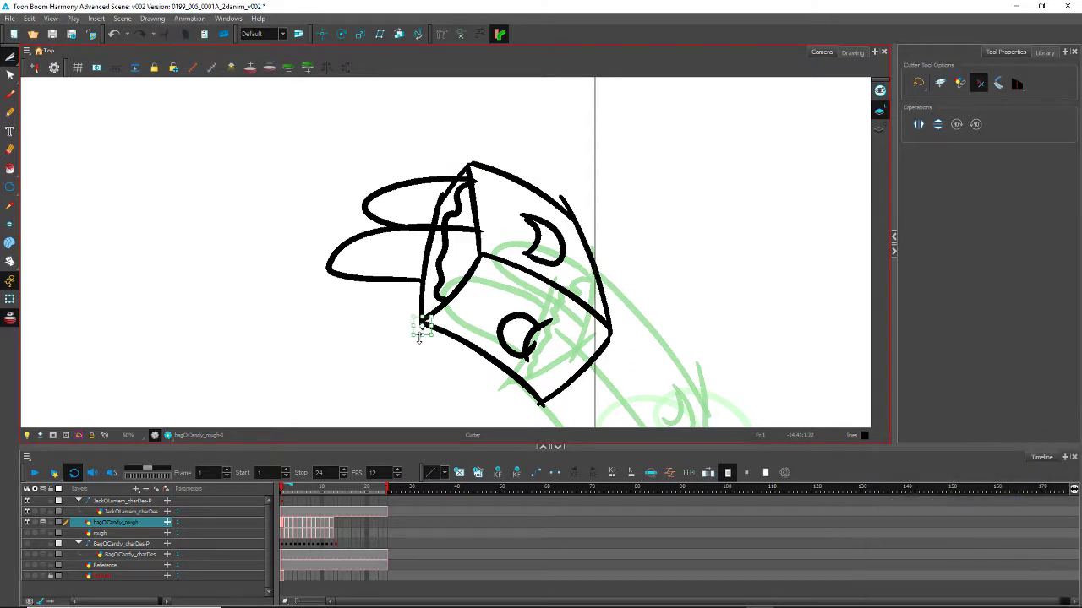
key(Delete)
drag(539, 401, 533, 407)
key(Delete)
drag(342, 318, 278, 233)
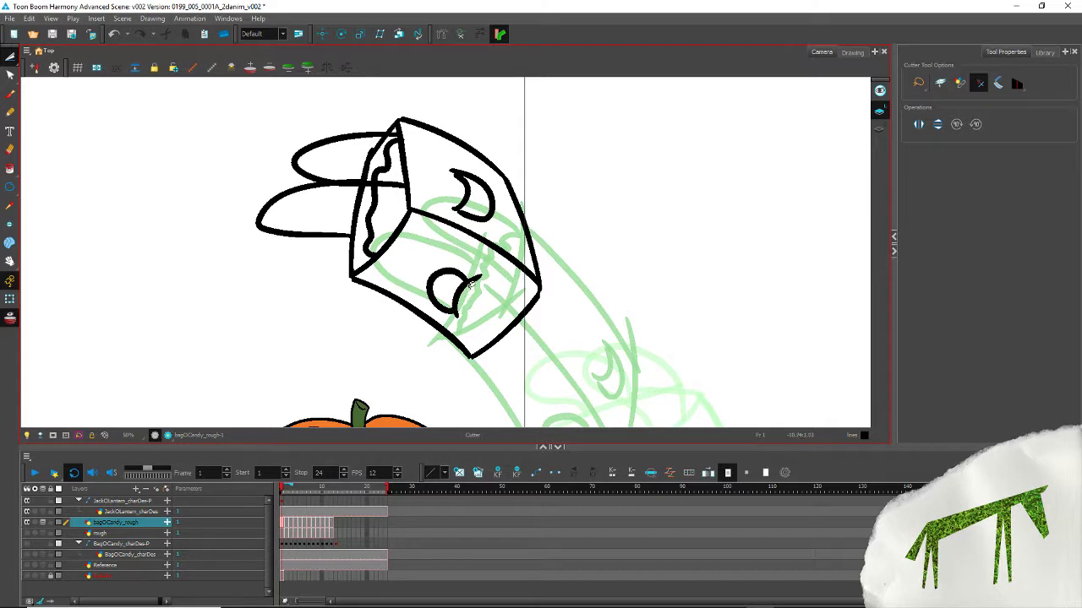
drag(273, 302, 271, 307)
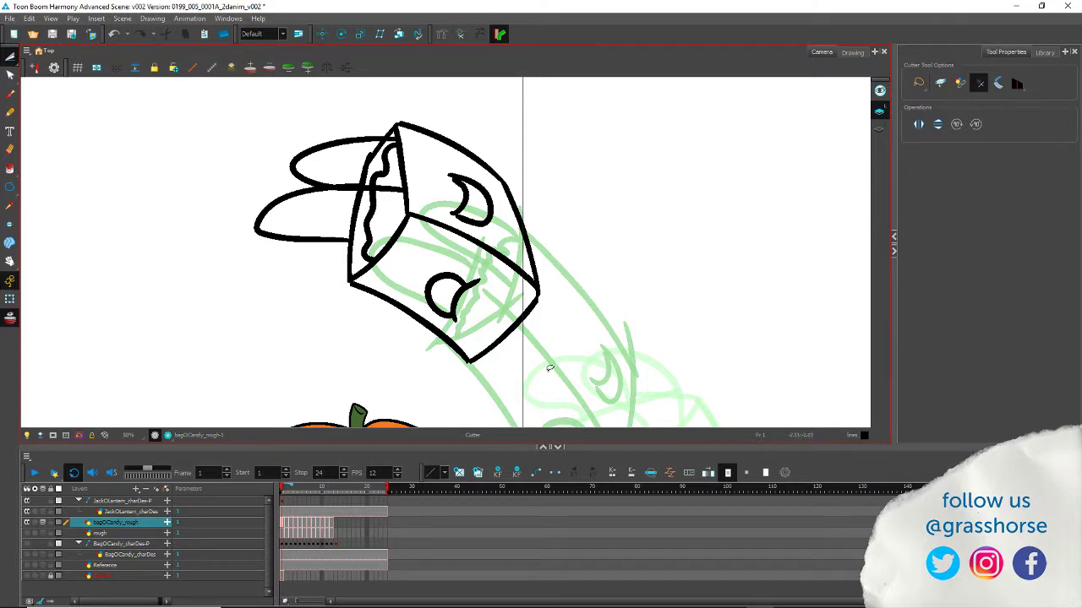
drag(251, 373, 213, 378)
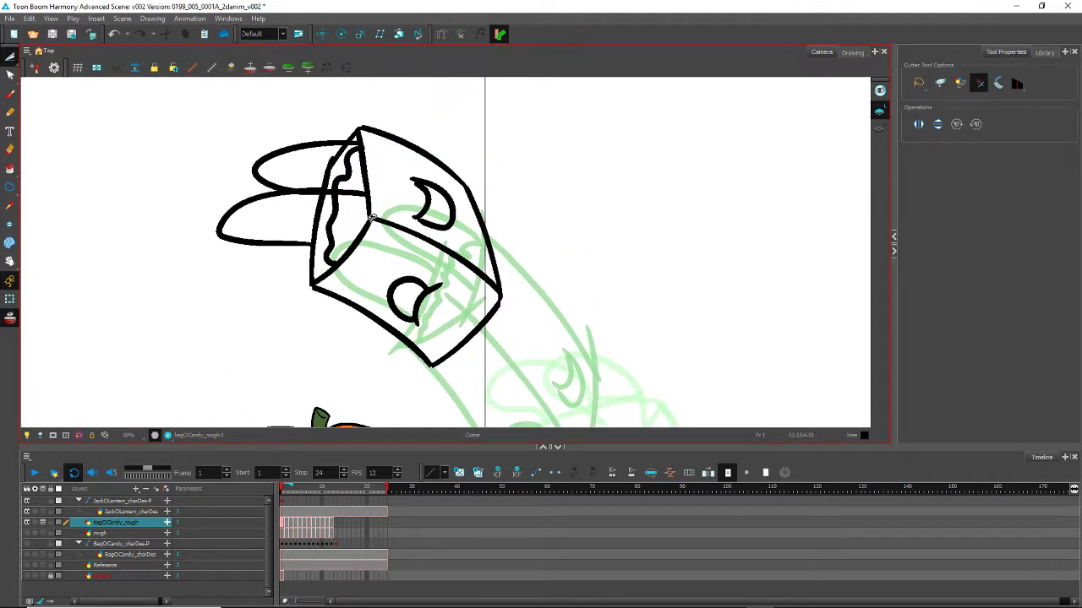
Step: Merge the bag's bottom edge strokes and right side stroke into one pencil line, testing the joined line by rotating it
click(13, 61)
click(32, 54)
drag(455, 370, 404, 342)
click(403, 342)
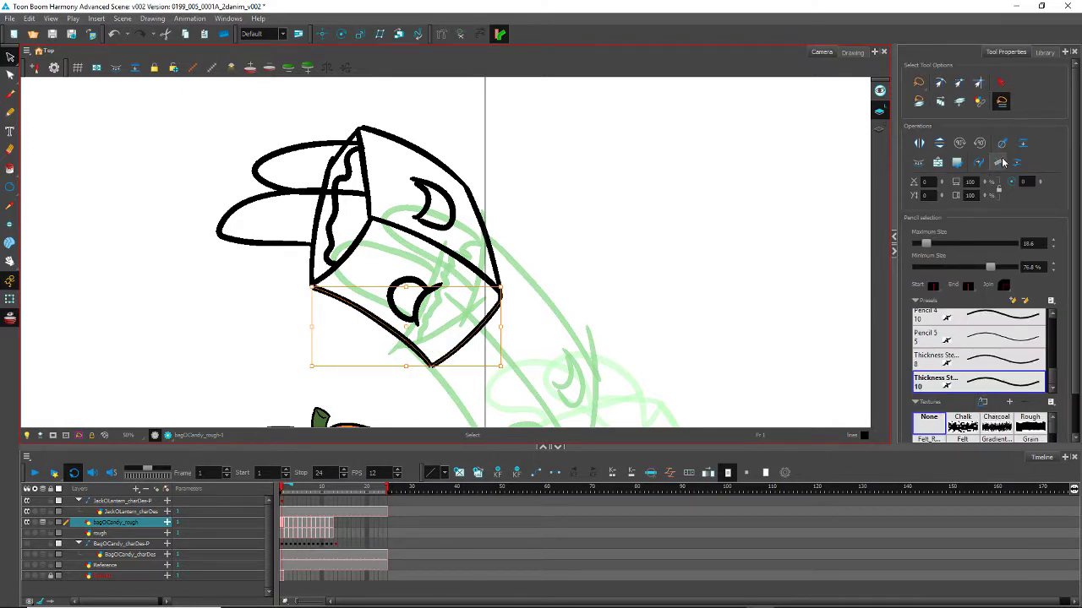
click(1000, 163)
drag(494, 357, 463, 310)
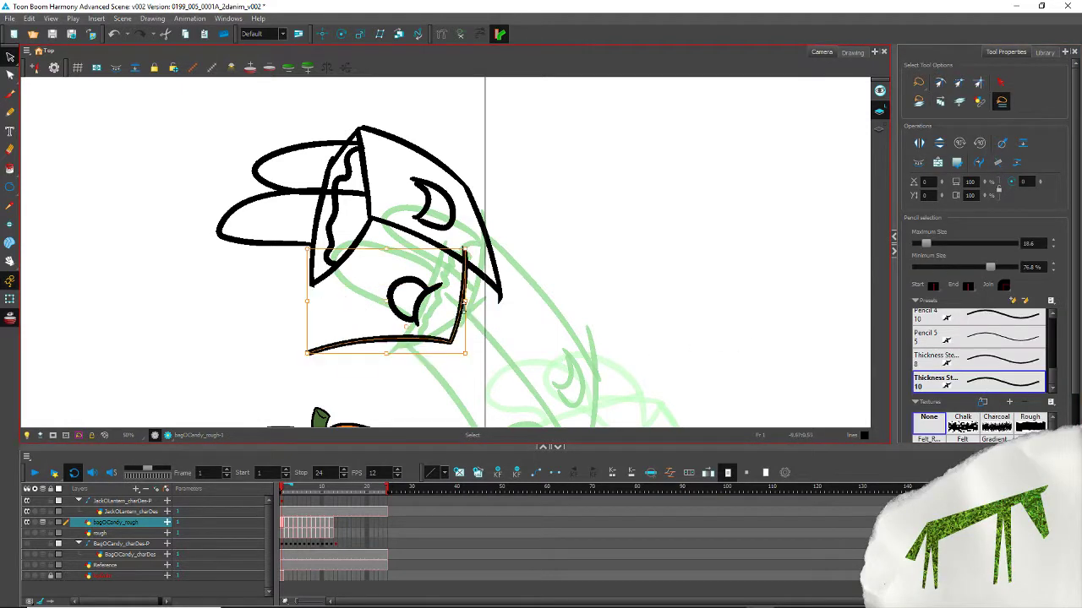
drag(396, 343, 455, 344)
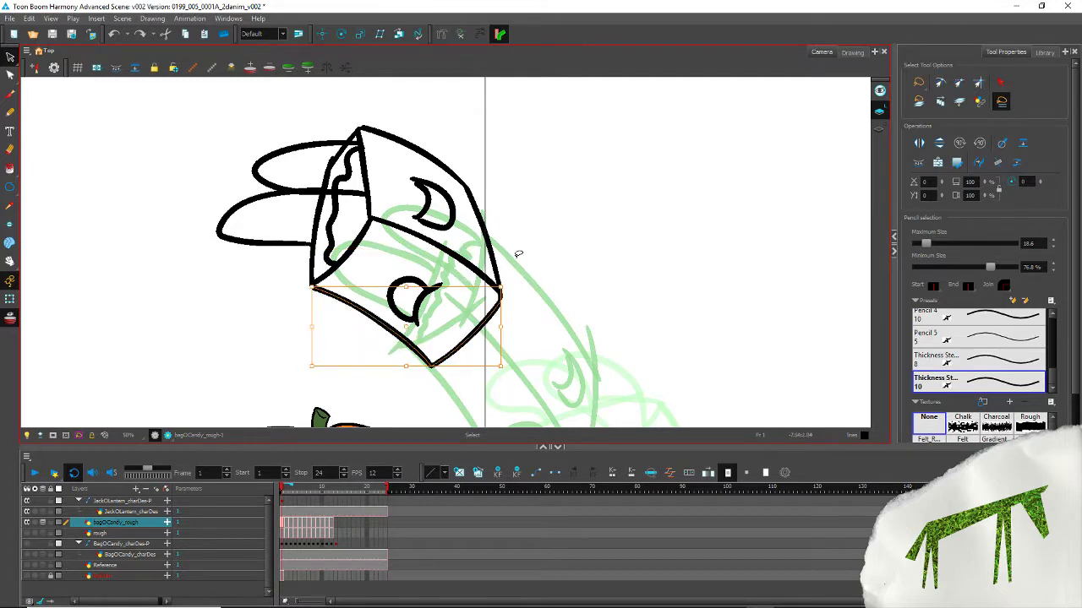
shift+click(462, 208)
click(997, 164)
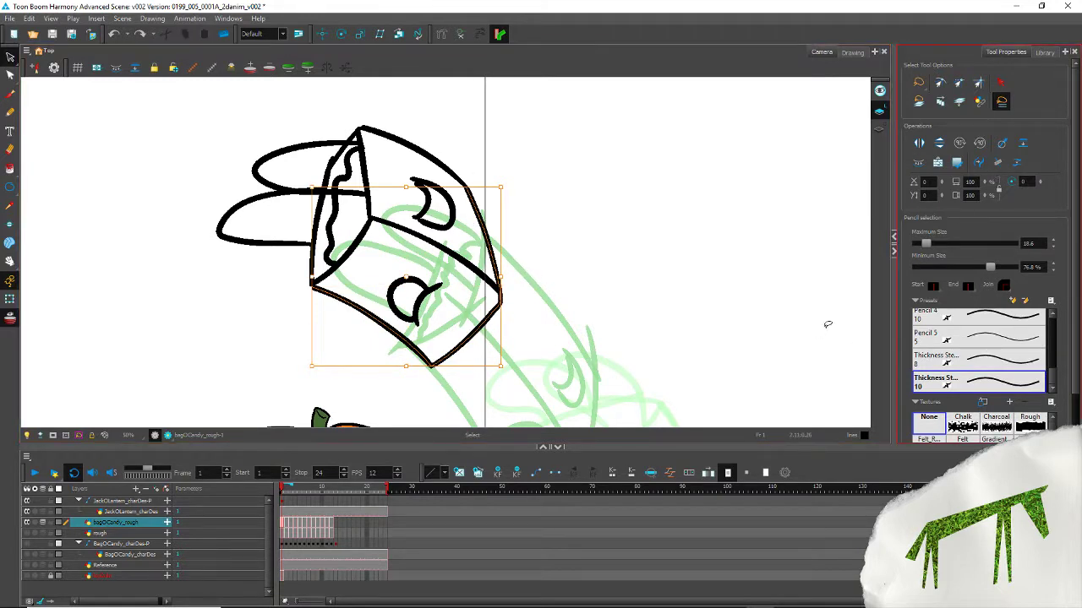
Step: Try to merge the bag's top edge stroke with the joined outline and undo the merge
shift+click(388, 138)
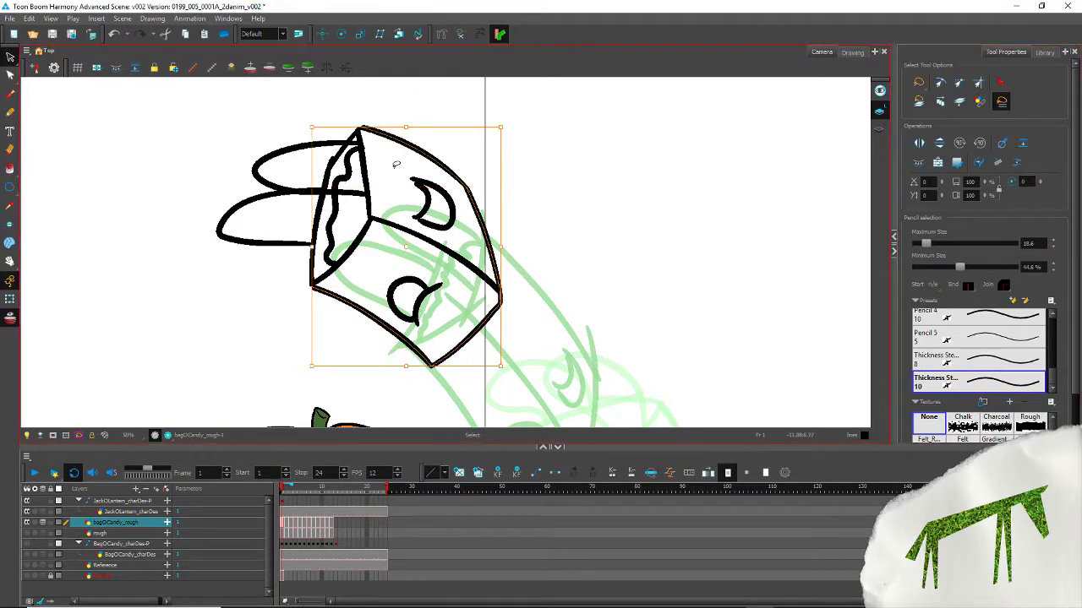
click(1001, 162)
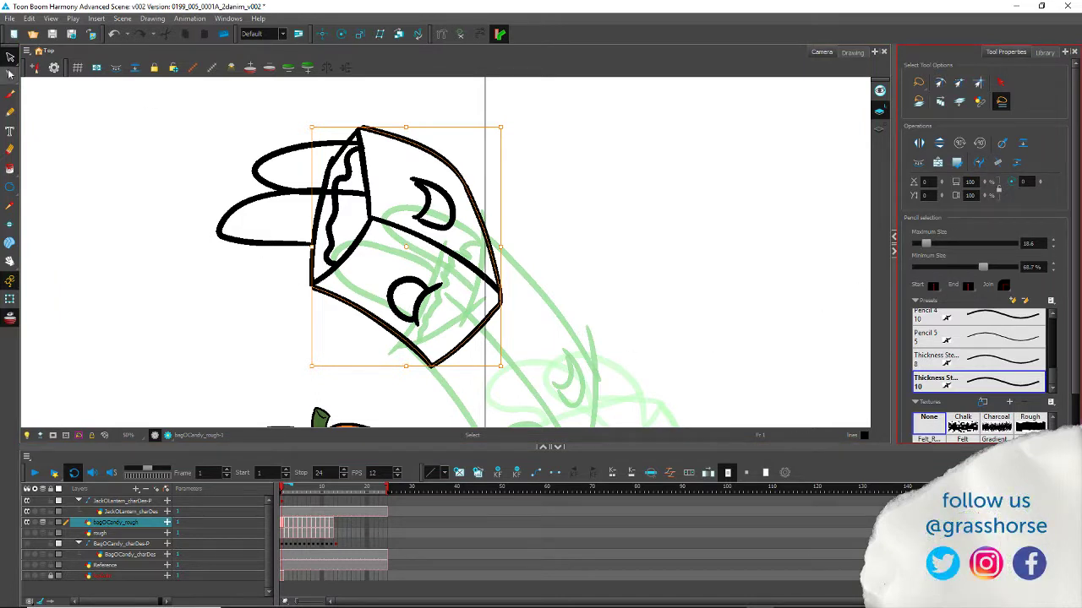
click(10, 75)
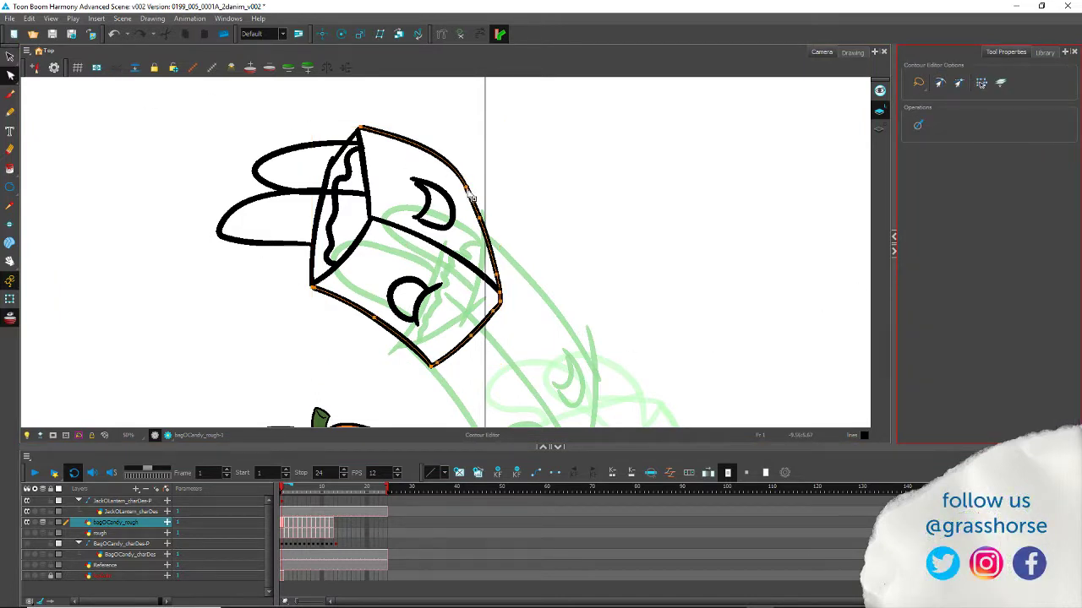
key(ctrl+z)
click(525, 252)
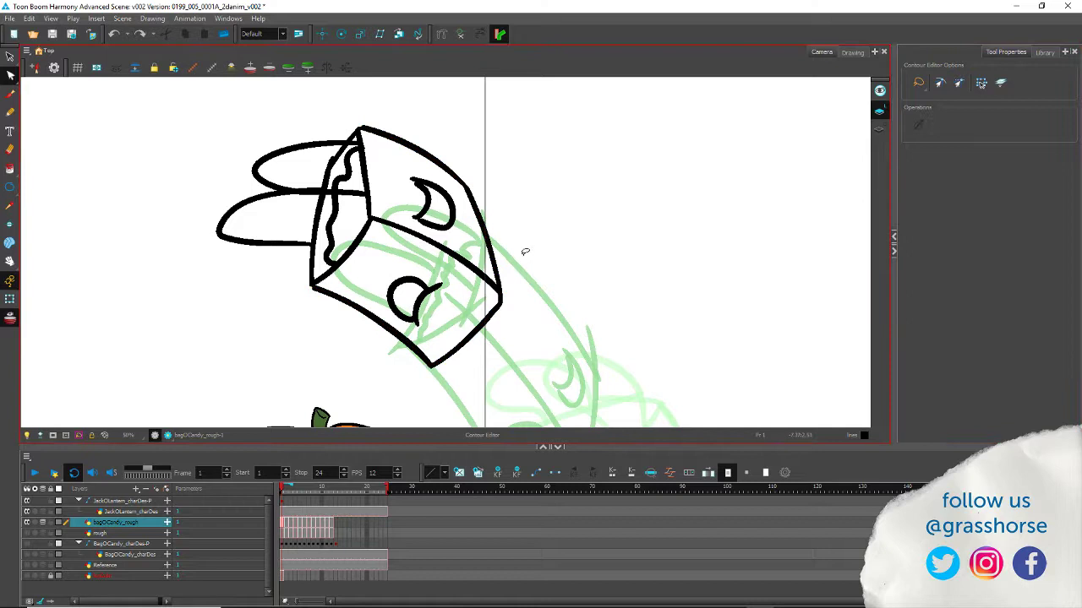
Step: Try to adjust the outline points at the bag's upper-right bend with the Contour Editor
click(393, 154)
drag(484, 196, 471, 178)
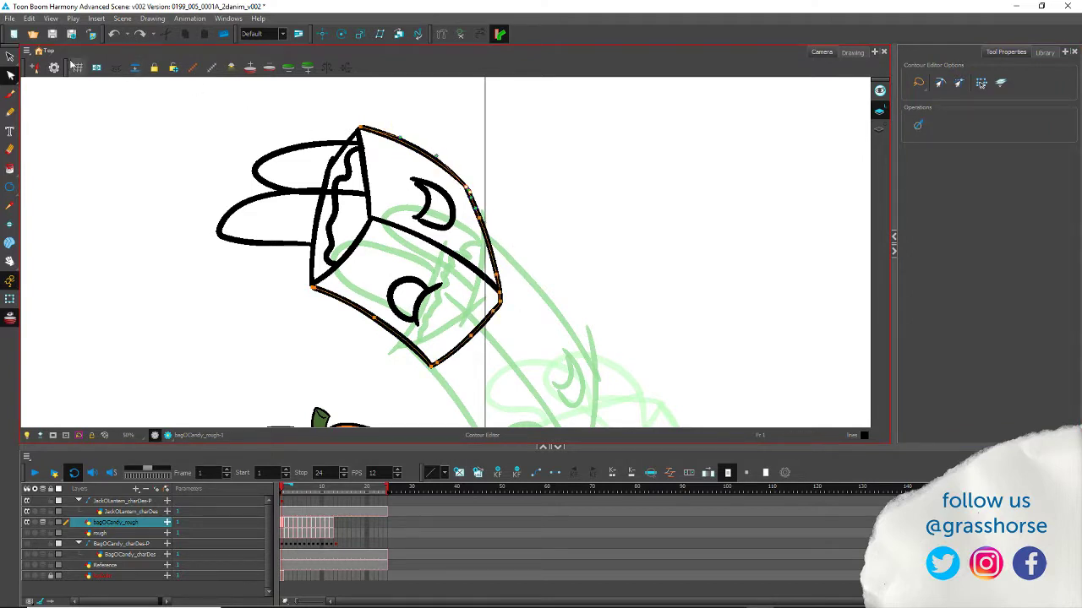
key(alt+s)
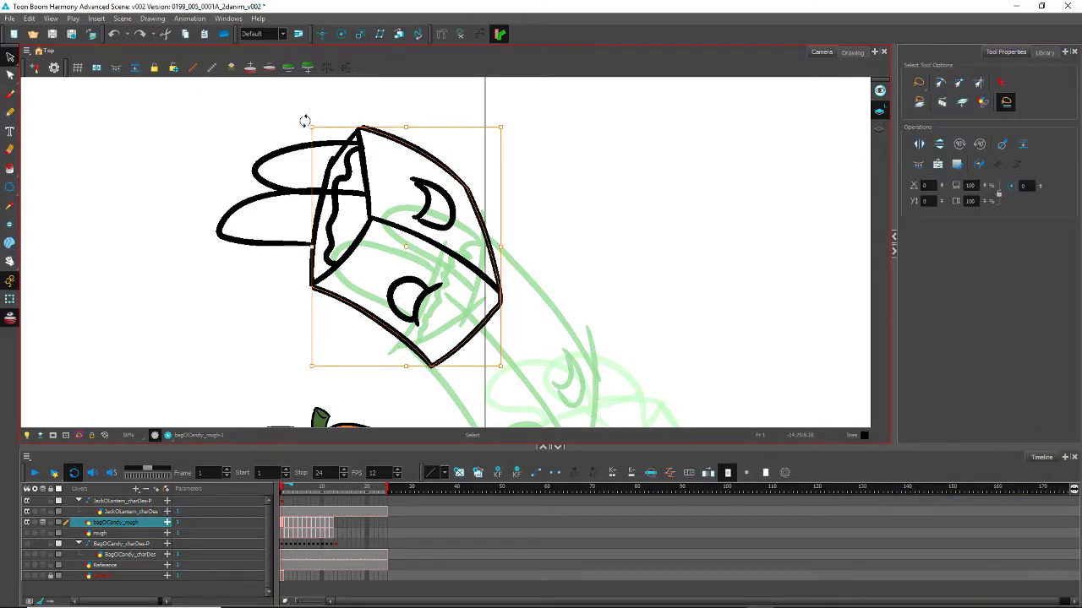
click(328, 99)
Step: Merge the short slanted stroke at the top of the bag's opening with the top edge stroke
scroll(306, 135, up, 3)
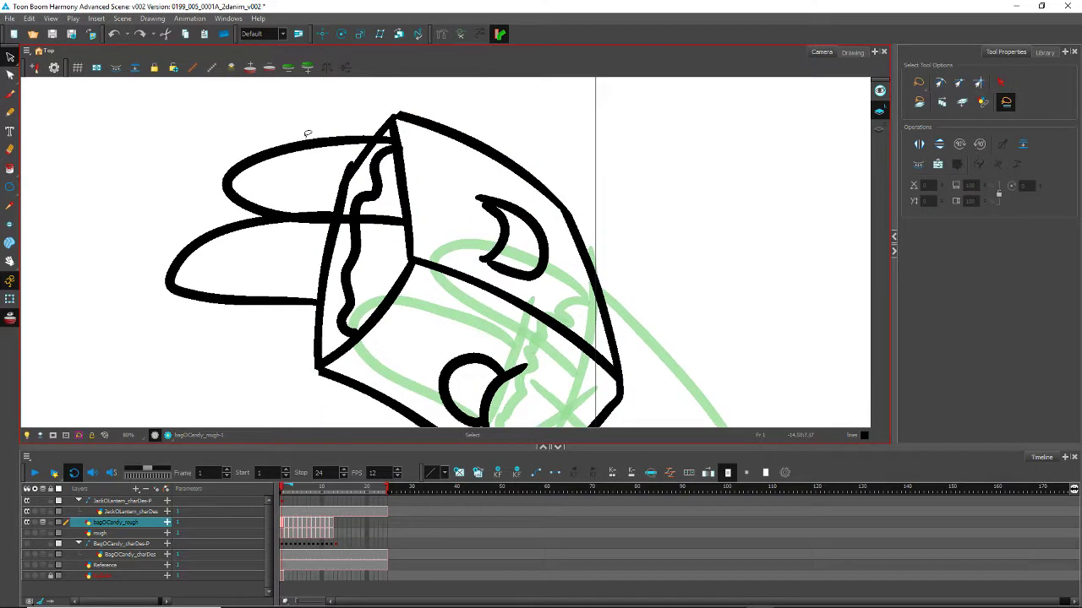
click(376, 201)
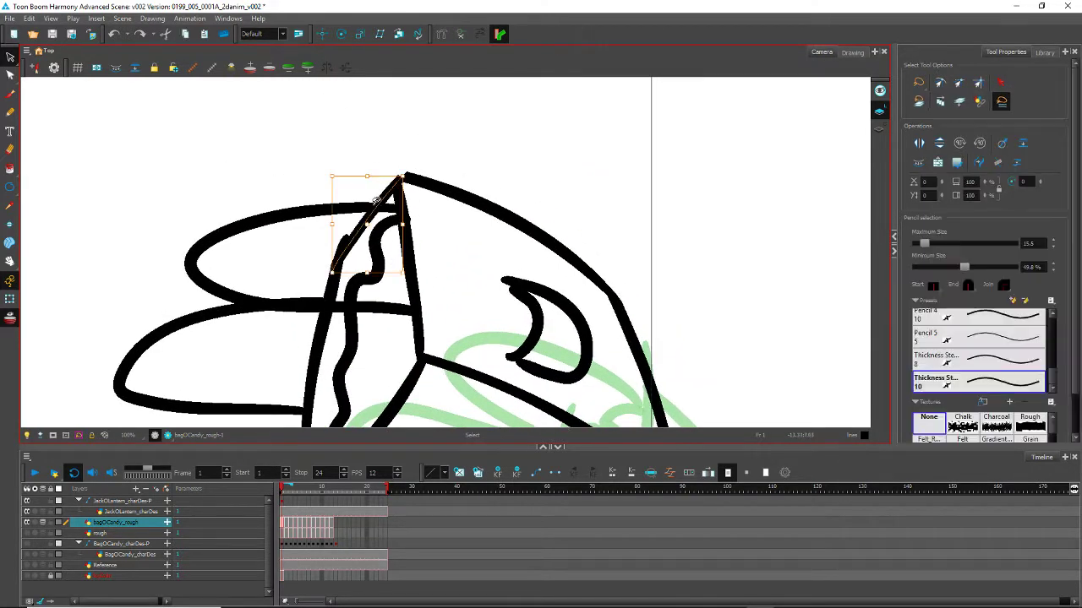
drag(448, 211, 435, 156)
click(998, 162)
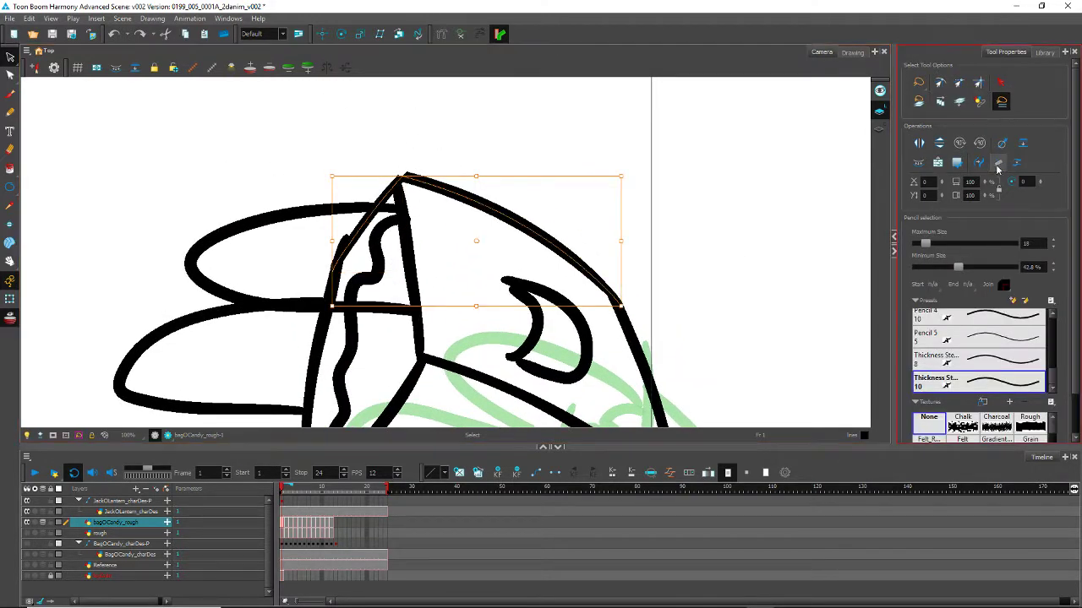
click(211, 256)
drag(264, 324, 280, 245)
click(393, 128)
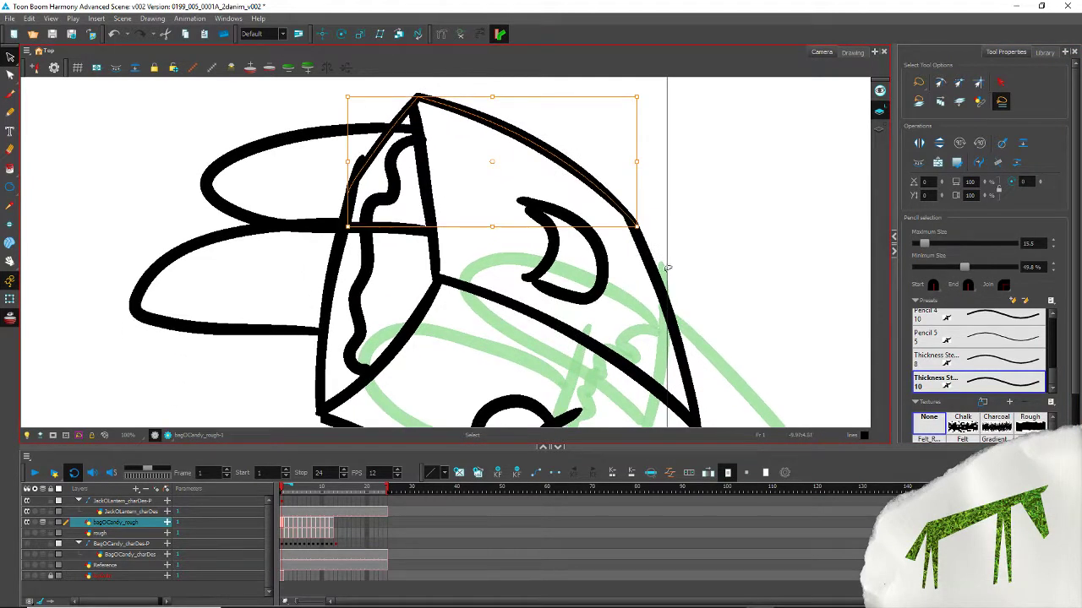
click(653, 265)
Step: Smooth the strokes of the bag's outer outline with the Contour Editor
click(345, 202)
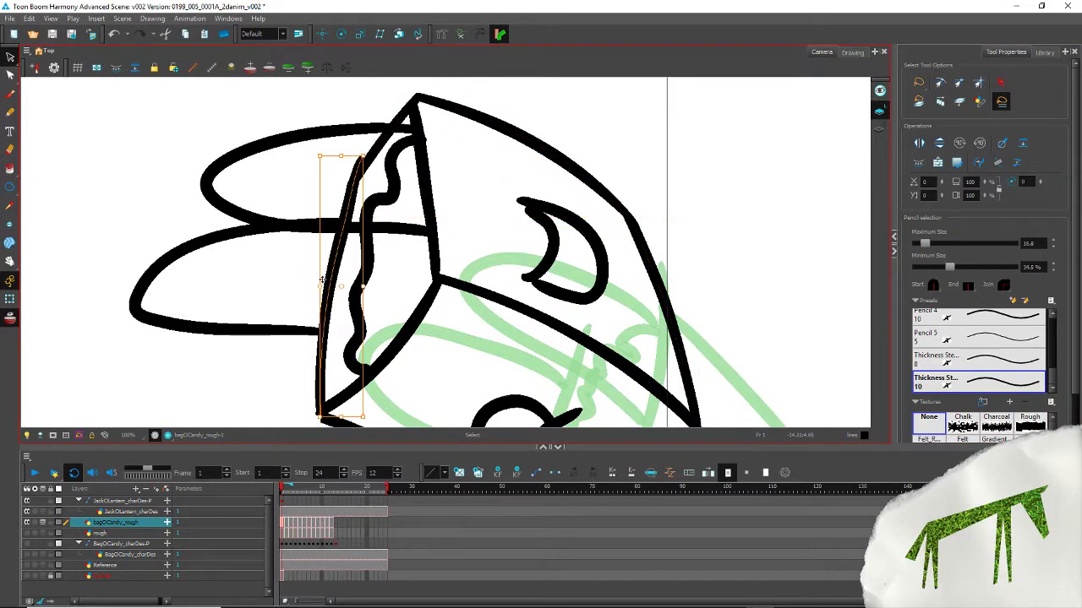
scroll(251, 302, down, 3)
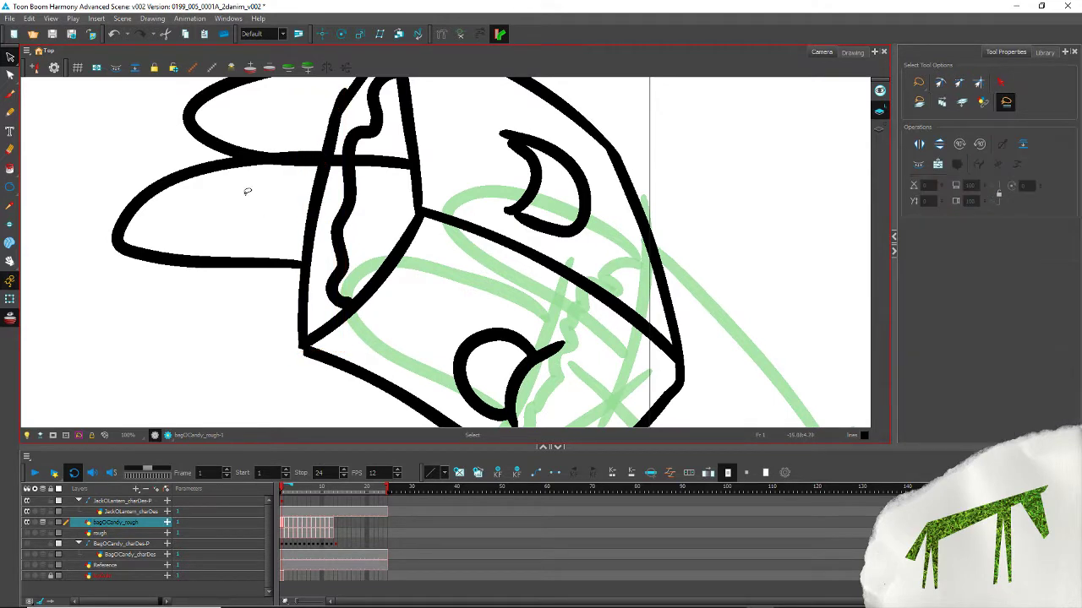
click(11, 76)
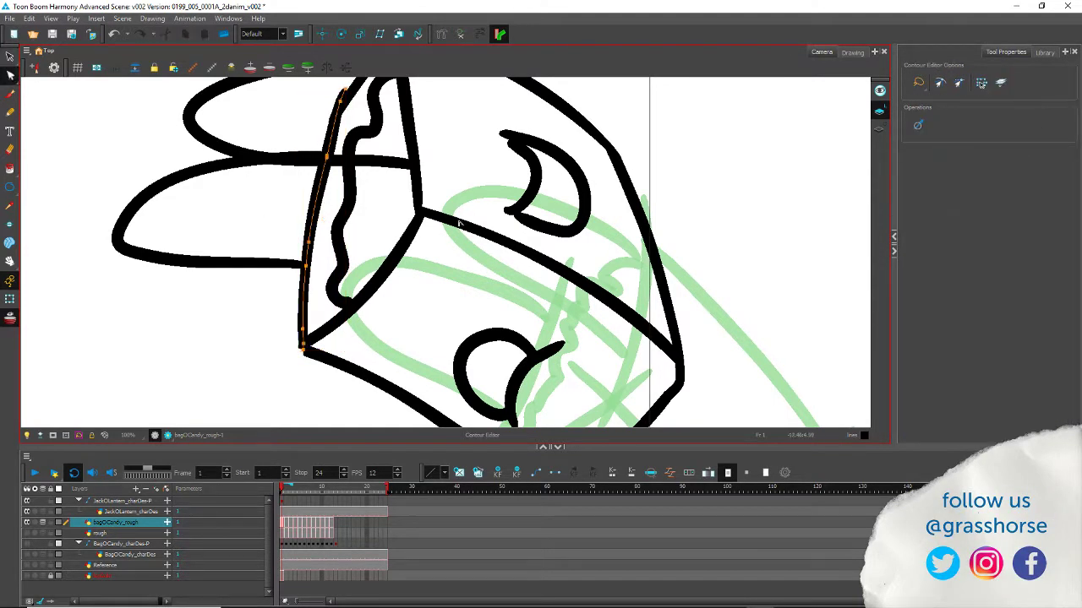
click(921, 125)
click(922, 126)
click(923, 126)
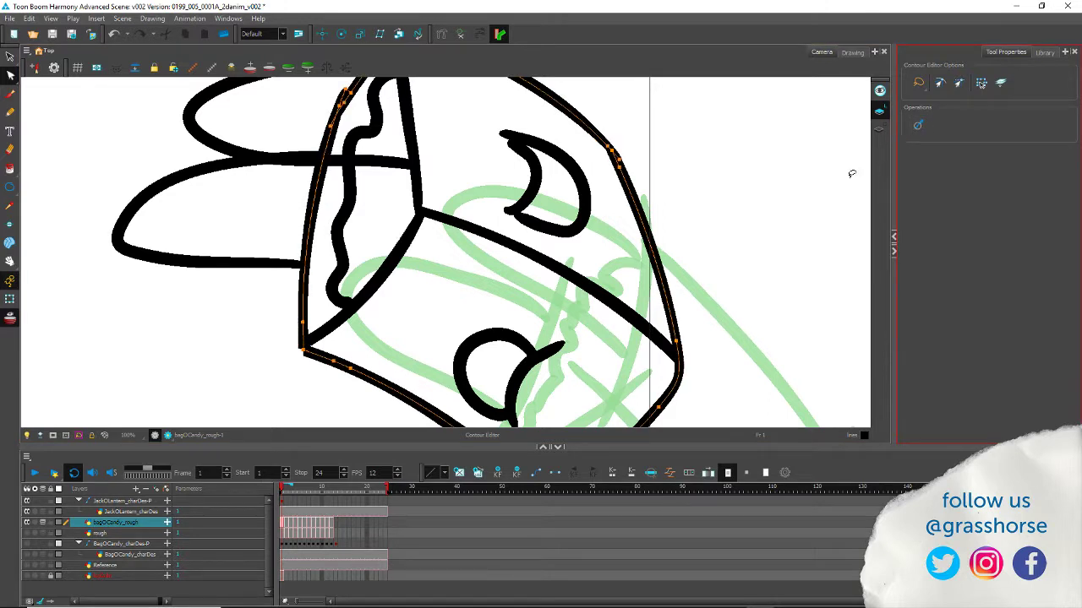
click(259, 196)
Step: Trim the overshooting end on the bag opening's left edge and merge that edge with the top outline stroke
scroll(287, 182, up, 3)
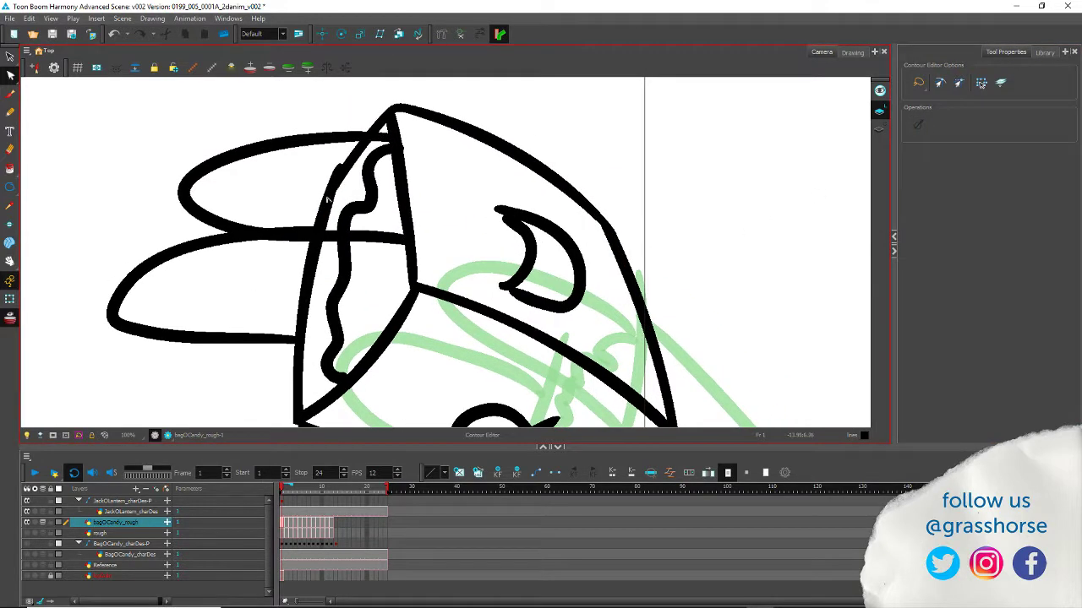
key(alt+t)
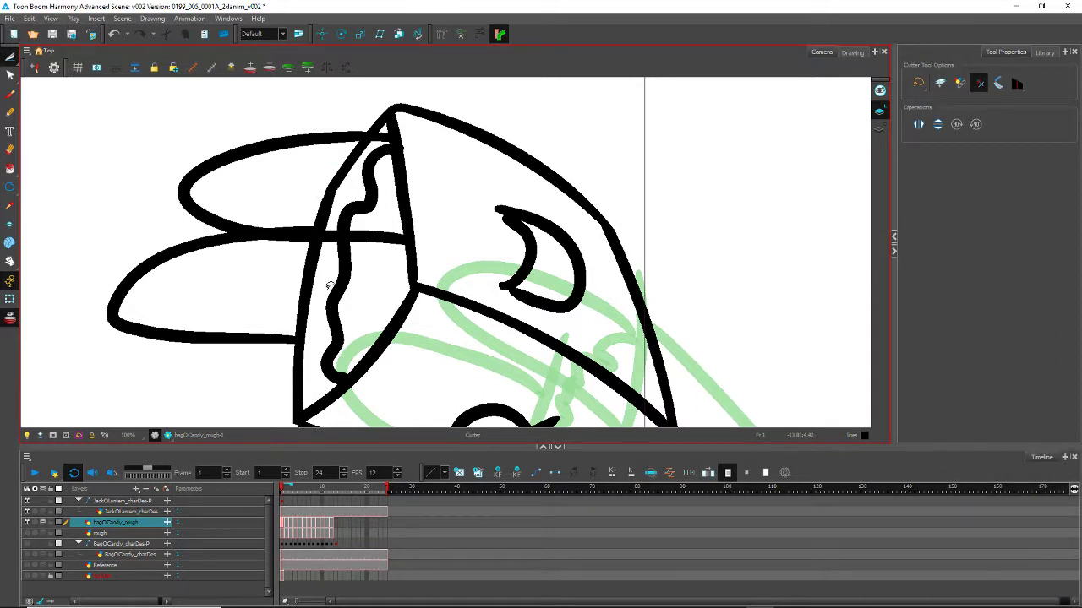
key(alt+s)
click(332, 165)
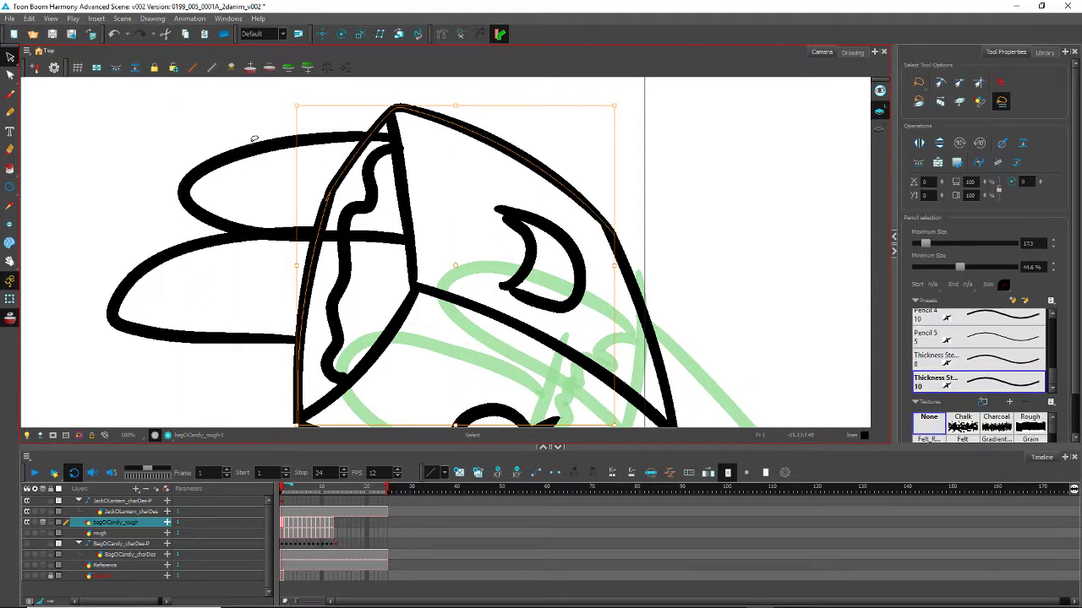
click(998, 162)
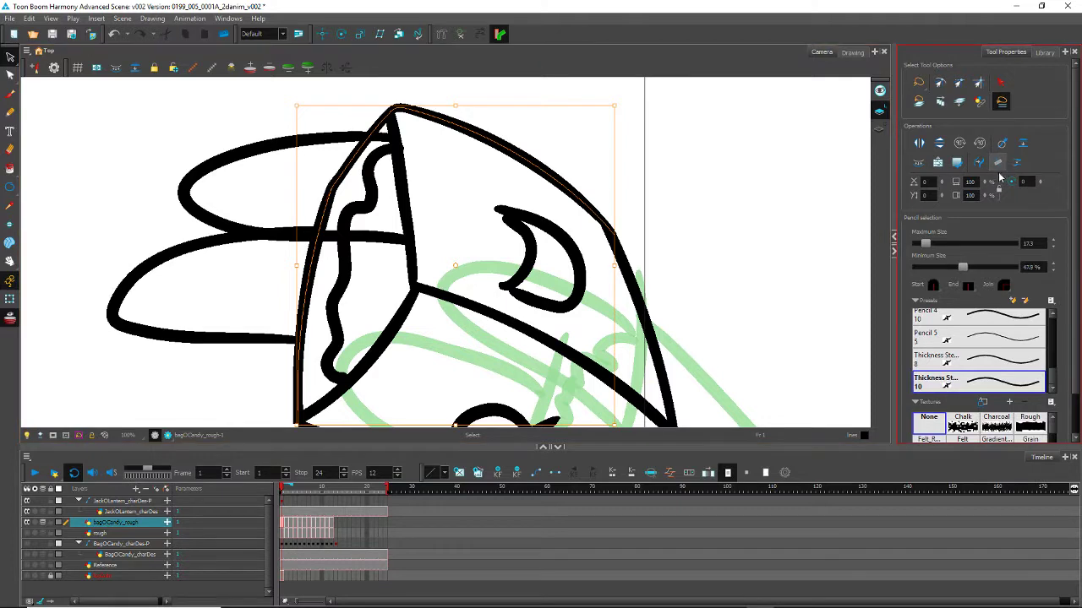
key(space)
drag(262, 345, 267, 254)
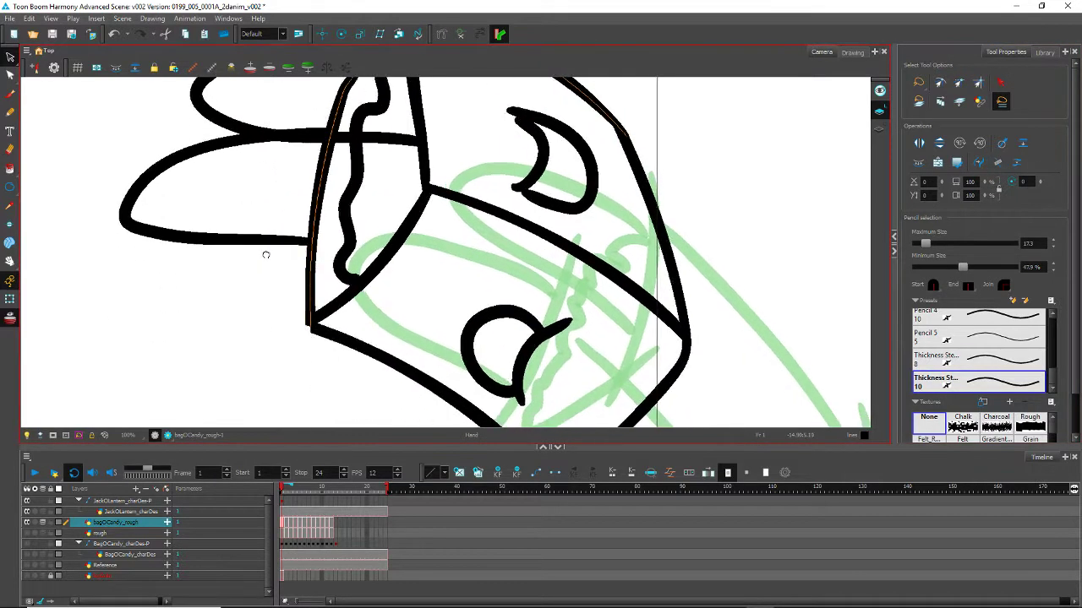
Step: Merge the bag's top and left outline stroke with its lower outline stroke into one pencil line
drag(312, 313, 277, 353)
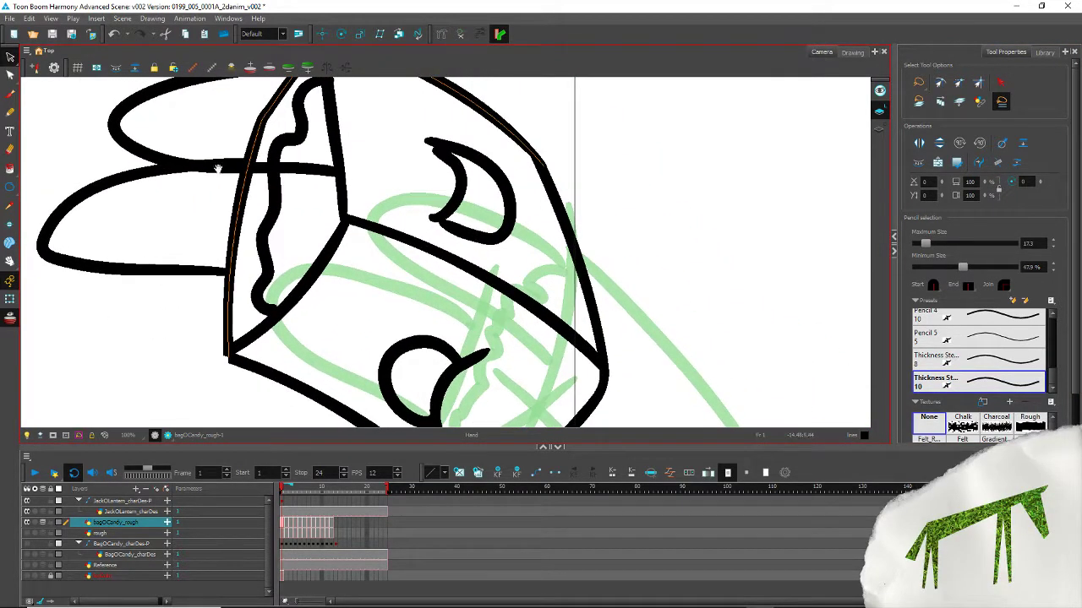
mouse_move(217, 166)
mouse_down()
mouse_move(217, 242)
mouse_move(152, 155)
mouse_move(262, 159)
mouse_up()
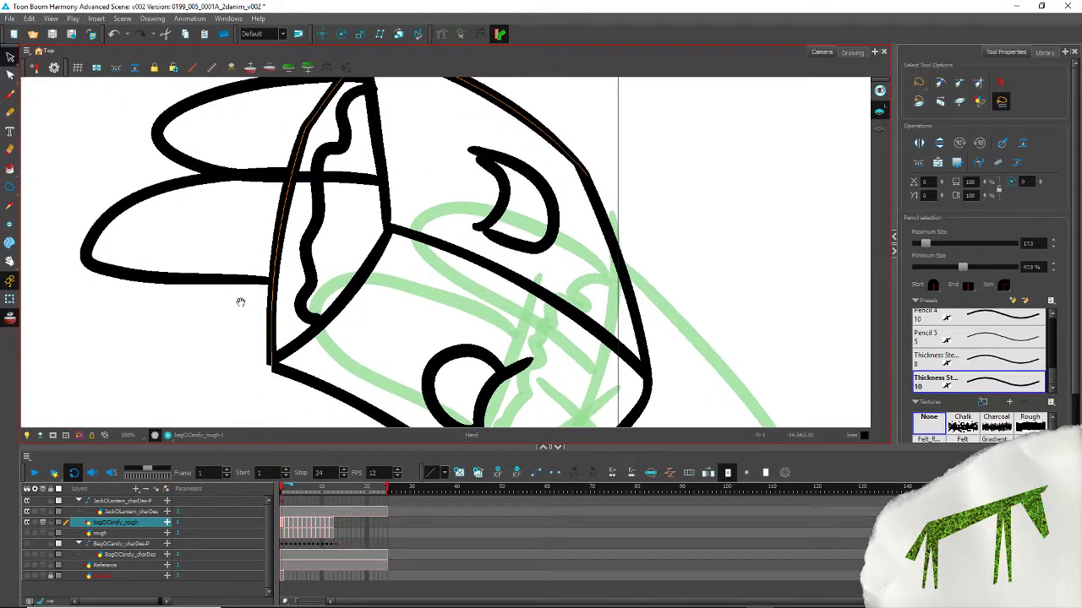
drag(239, 302, 246, 251)
key(alt+s)
click(273, 279)
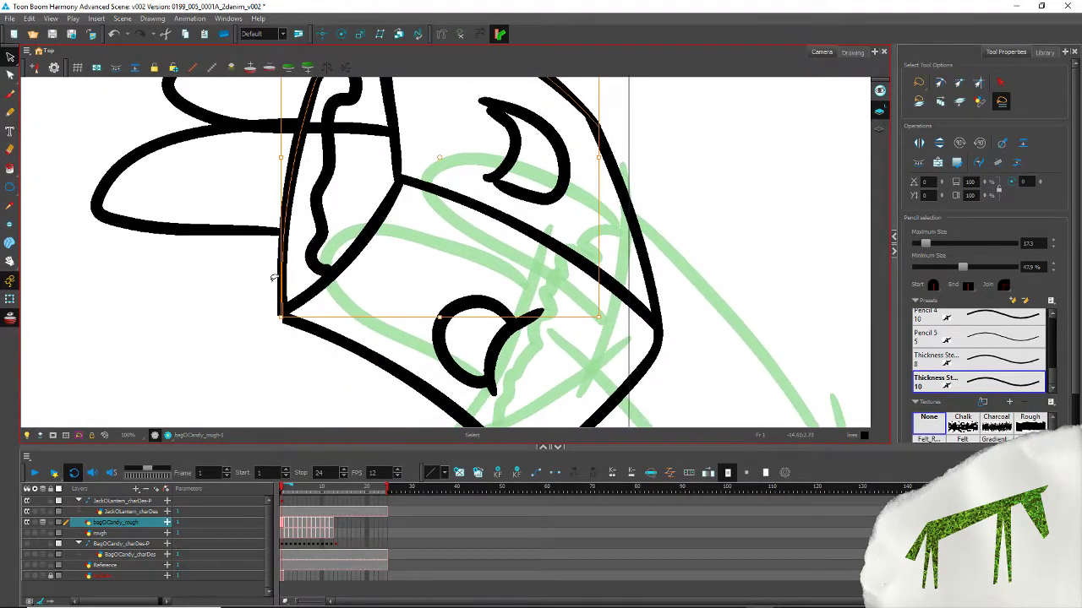
shift+click(311, 332)
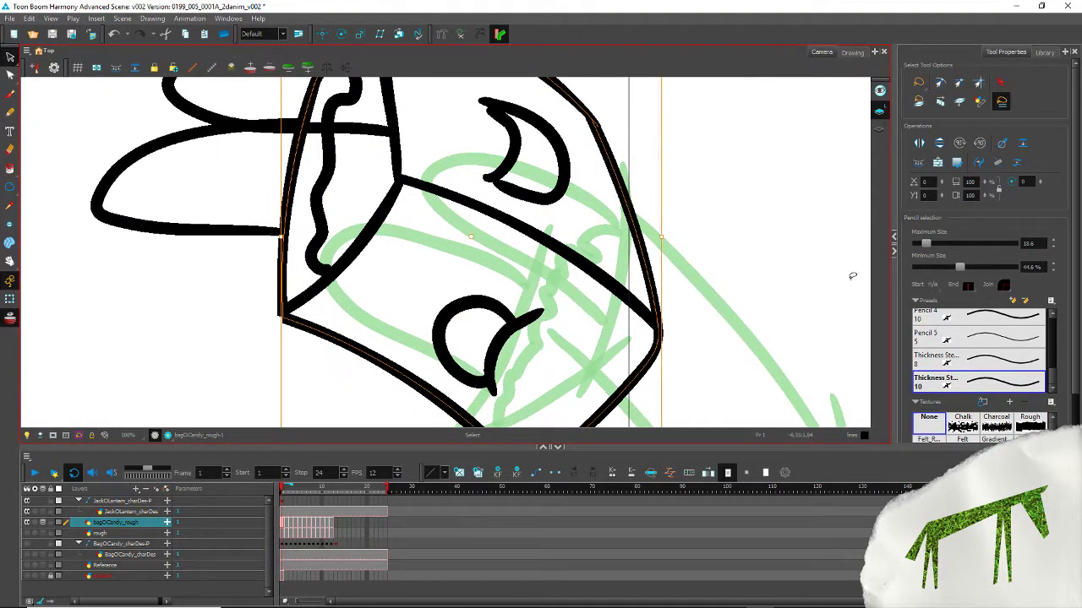
drag(205, 155, 223, 262)
key(alt+shift+s)
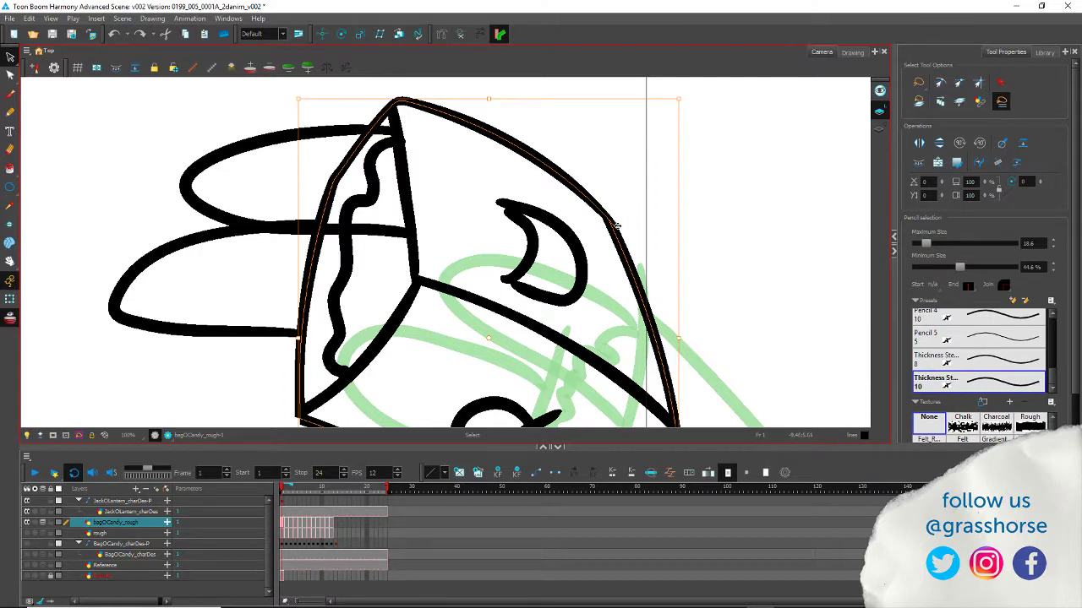
key(alt+t)
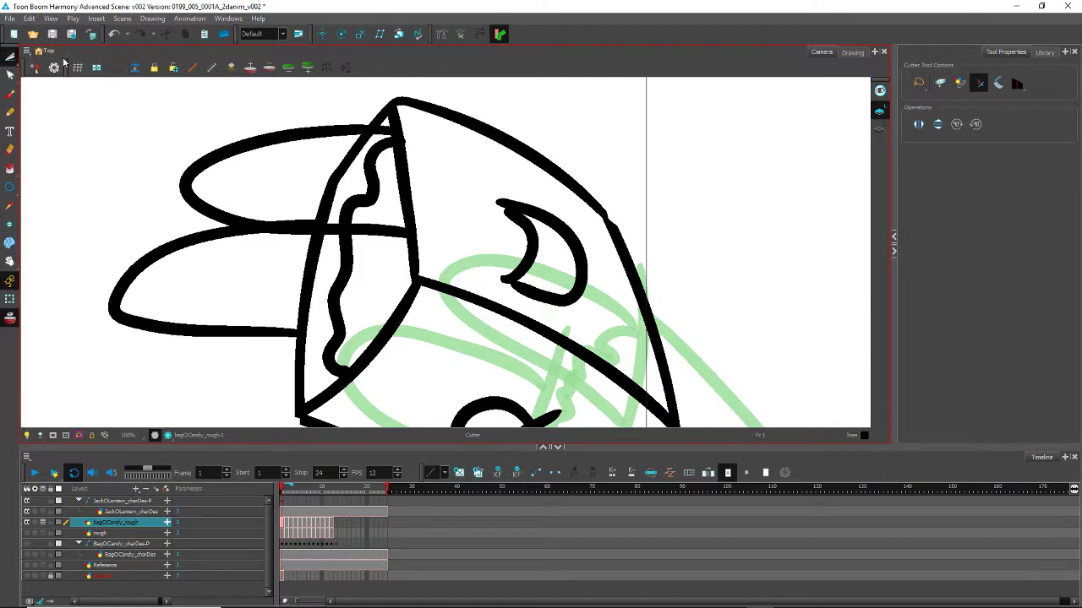
key(alt+s)
click(589, 201)
click(998, 163)
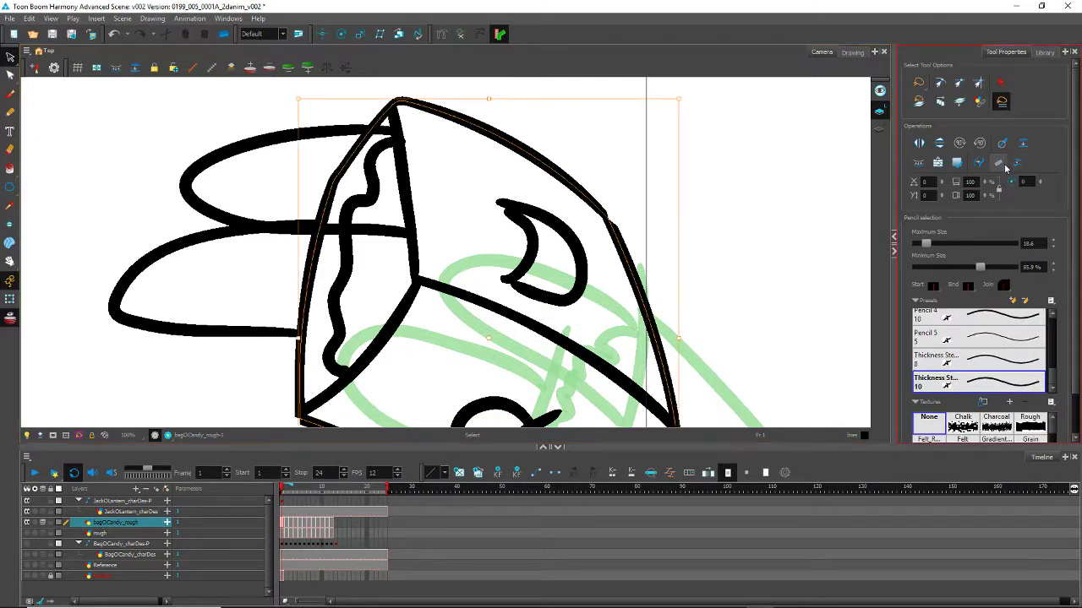
key(ctrl+z)
Step: Set both the start and end caps of the bag's merged outline stroke to Round
click(933, 286)
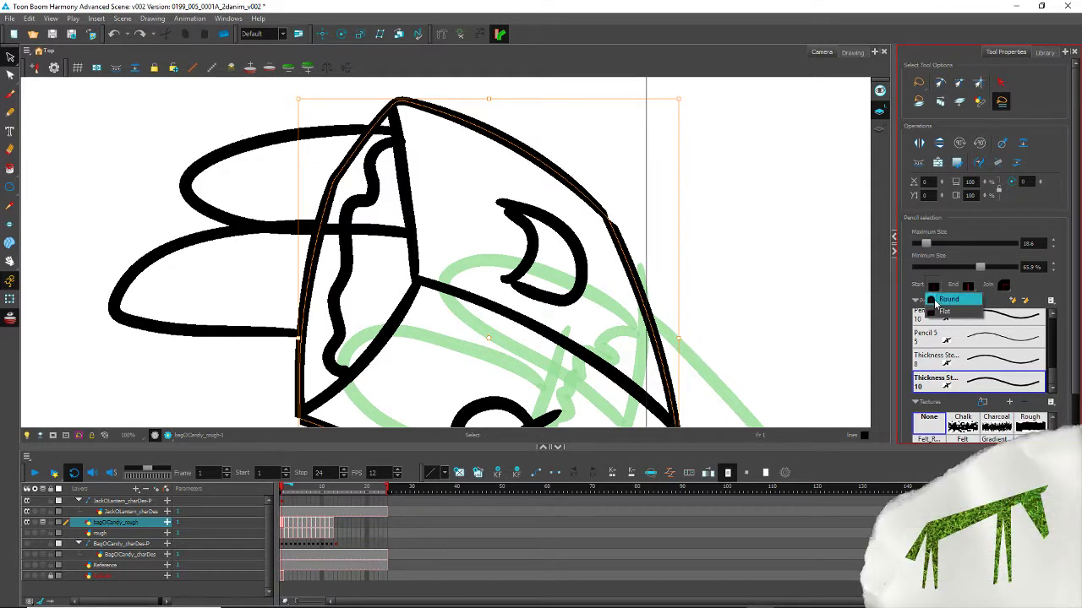
click(950, 300)
click(968, 285)
click(969, 301)
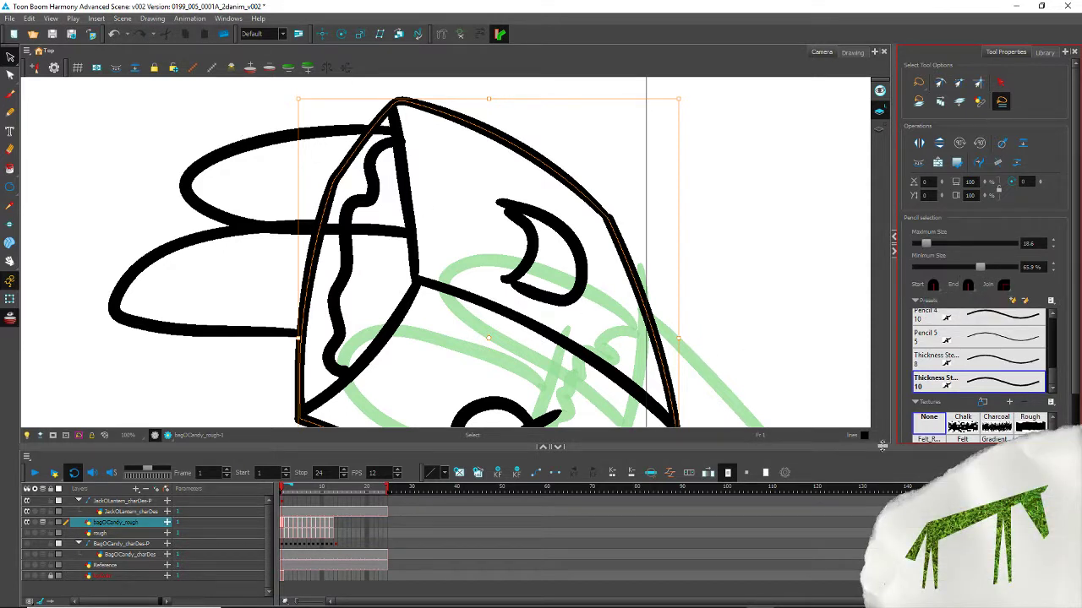
click(176, 138)
click(649, 266)
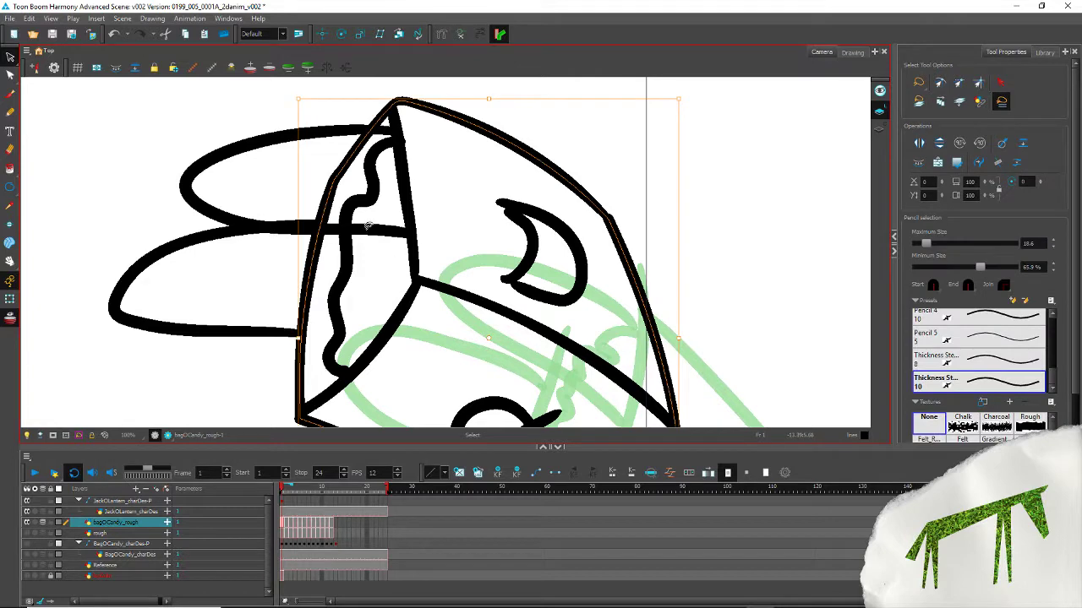
Step: Apply the size 10 Thickness preset to the bag's outer outline and set its maximum size to 15
scroll(370, 258, down, 6)
scroll(387, 340, up, 4)
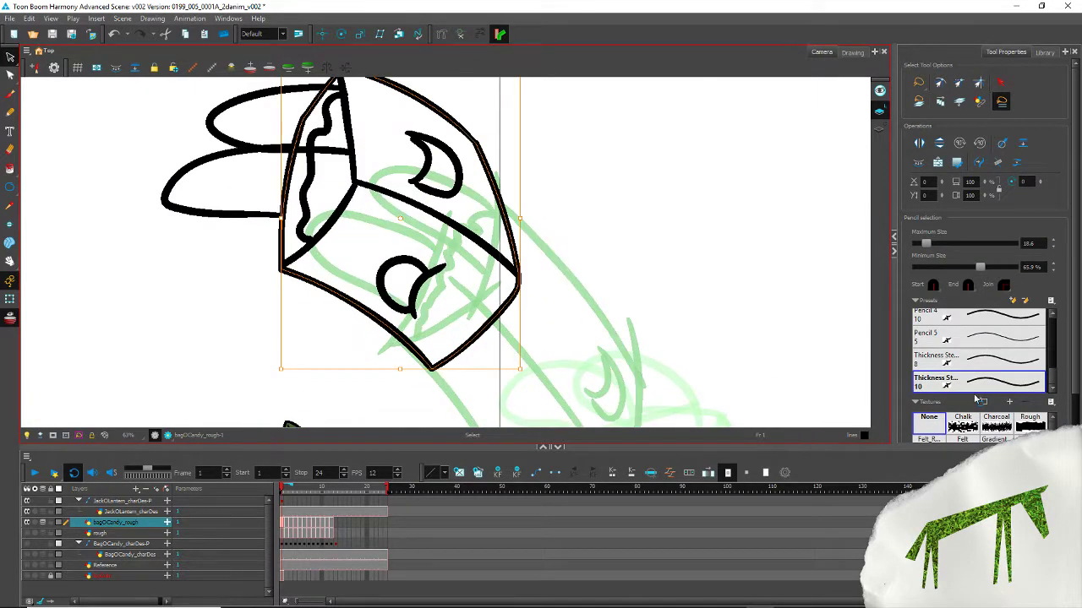
click(978, 382)
key(Return)
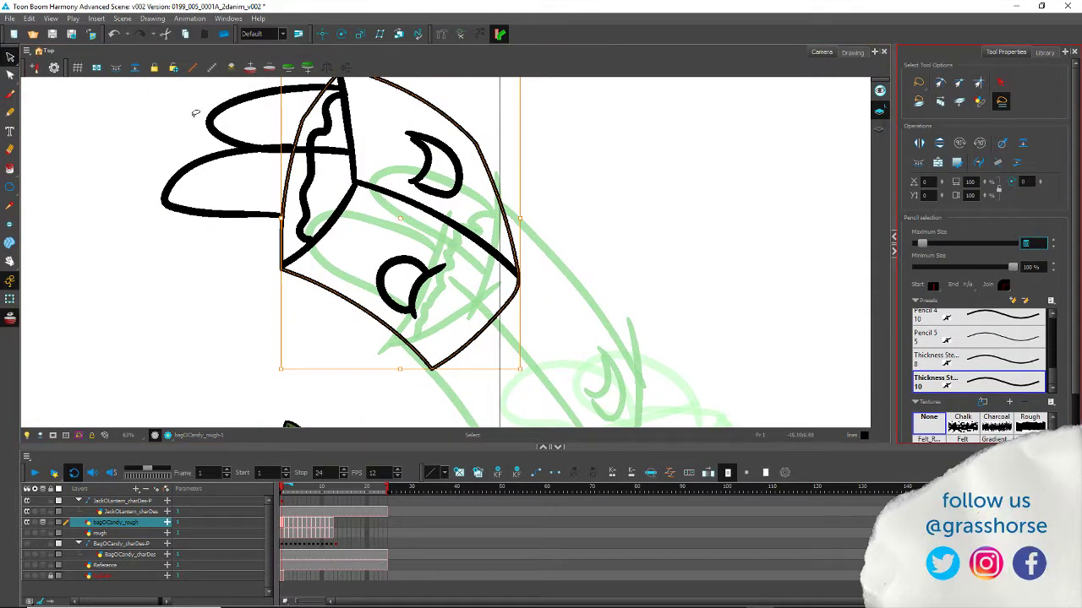
text(15)
key(Return)
Step: Apply the size 10 Thickness preset to the long crease across the bag's middle and set its maximum size to 8
drag(227, 281, 242, 324)
drag(403, 223, 380, 259)
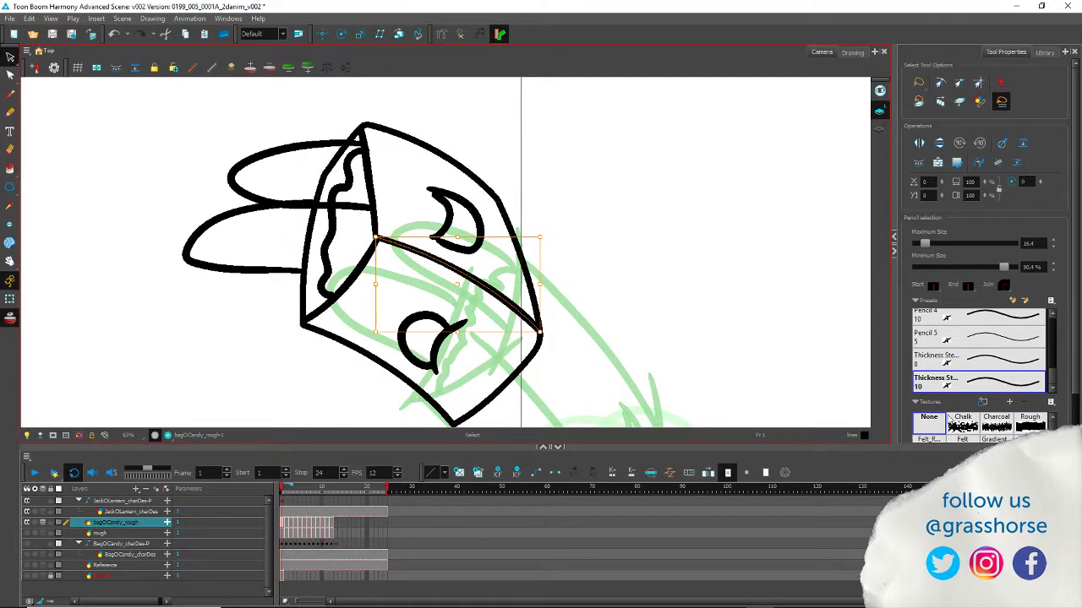
click(1000, 390)
double_click(1028, 244)
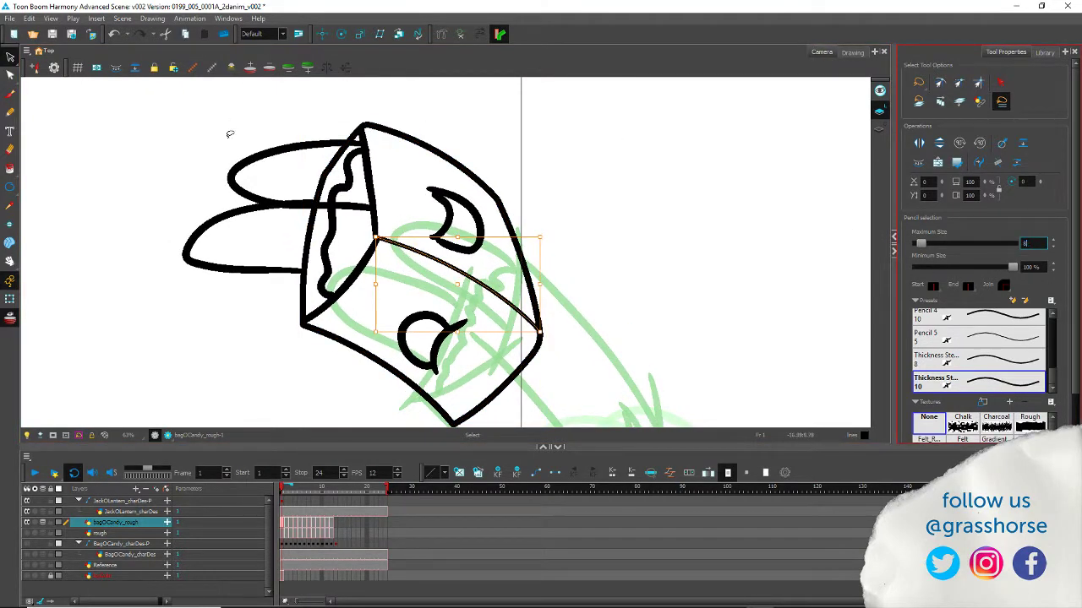
click(169, 181)
Step: Apply the size 10 Thickness preset with maximum size 8 to the bag opening's straight inner edge and curved inner edge
click(378, 204)
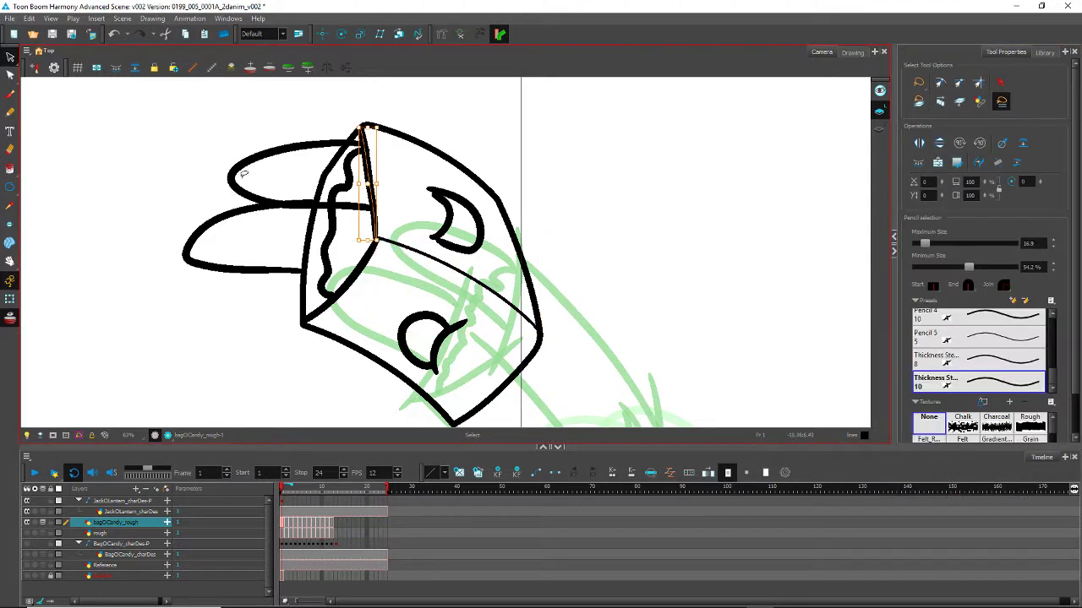
click(983, 372)
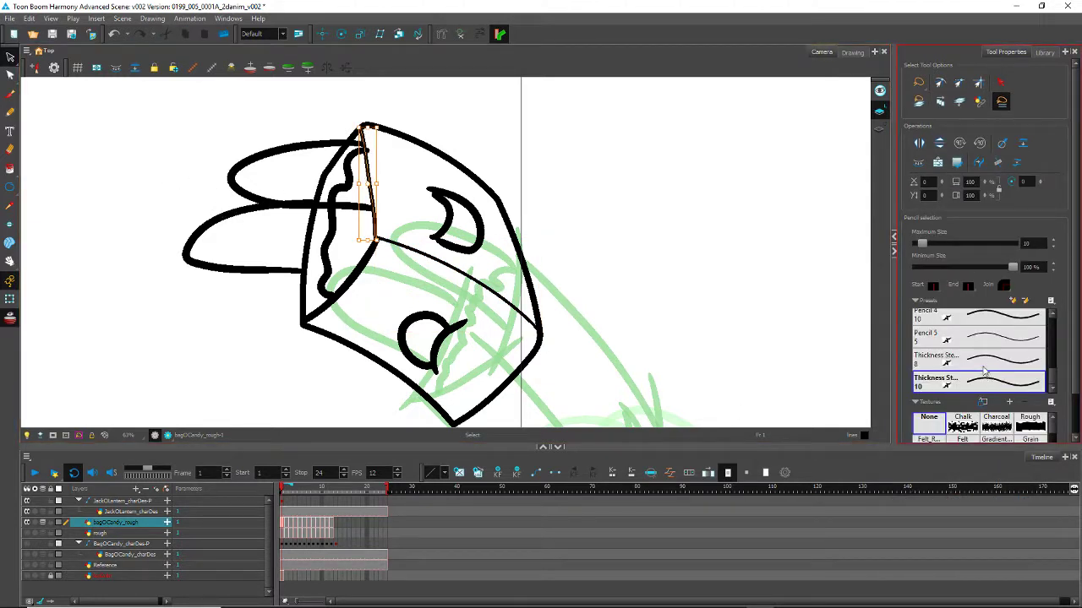
click(340, 281)
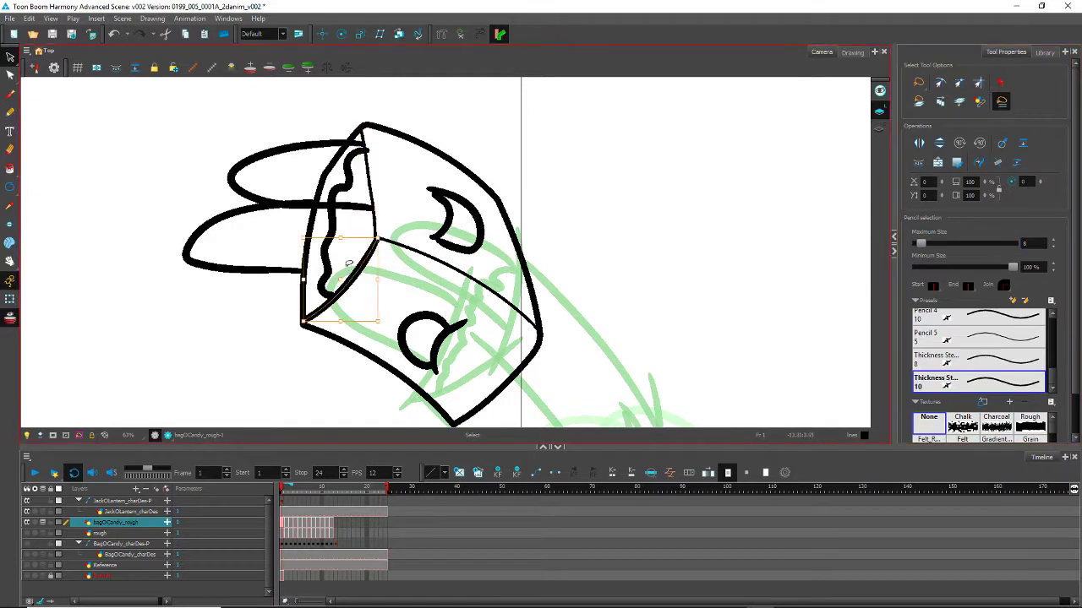
click(997, 385)
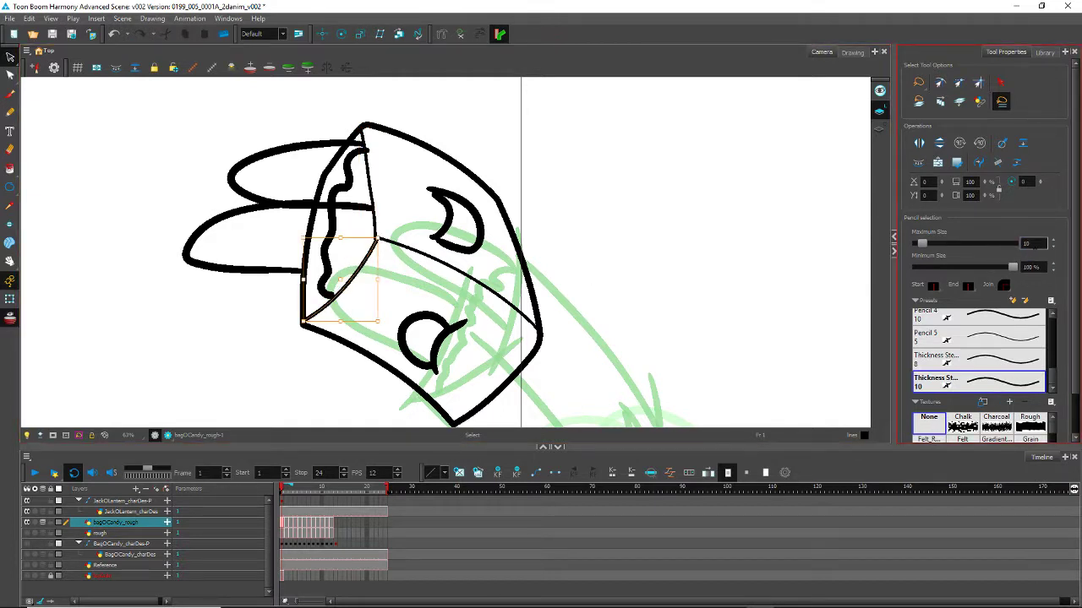
click(183, 142)
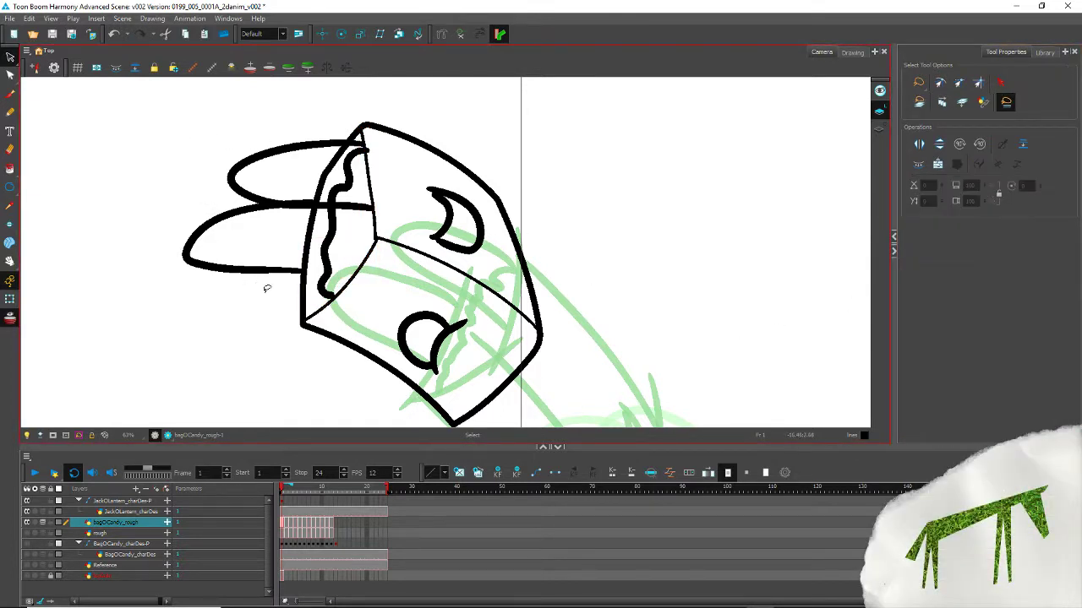
Step: Smooth the bag opening's straight inner edge and curved inner edge with the Contour Editor
scroll(321, 240, up, 3)
scroll(304, 241, down, 1)
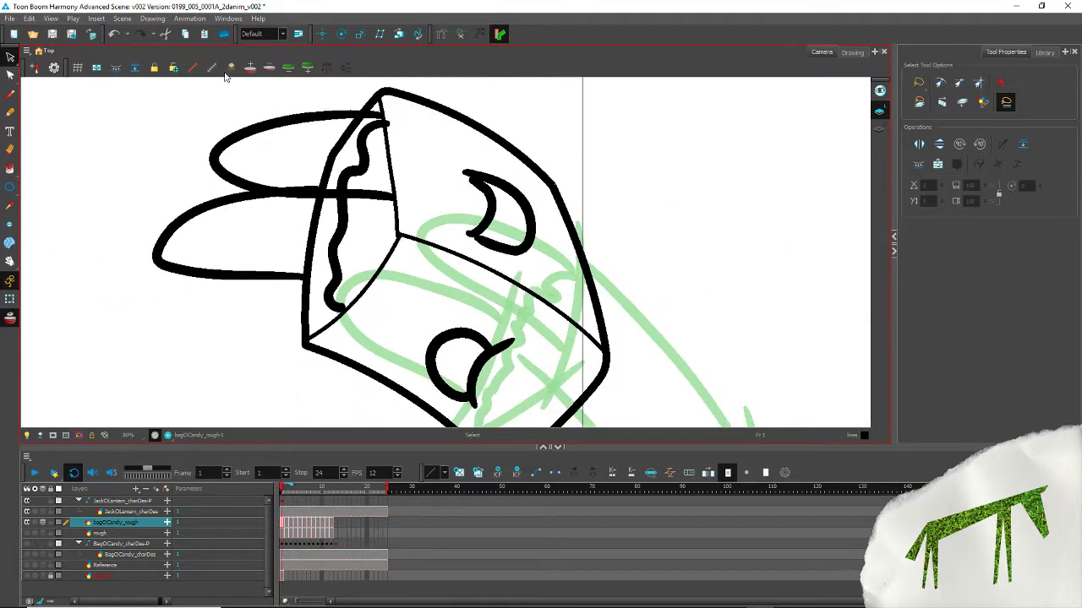
click(10, 76)
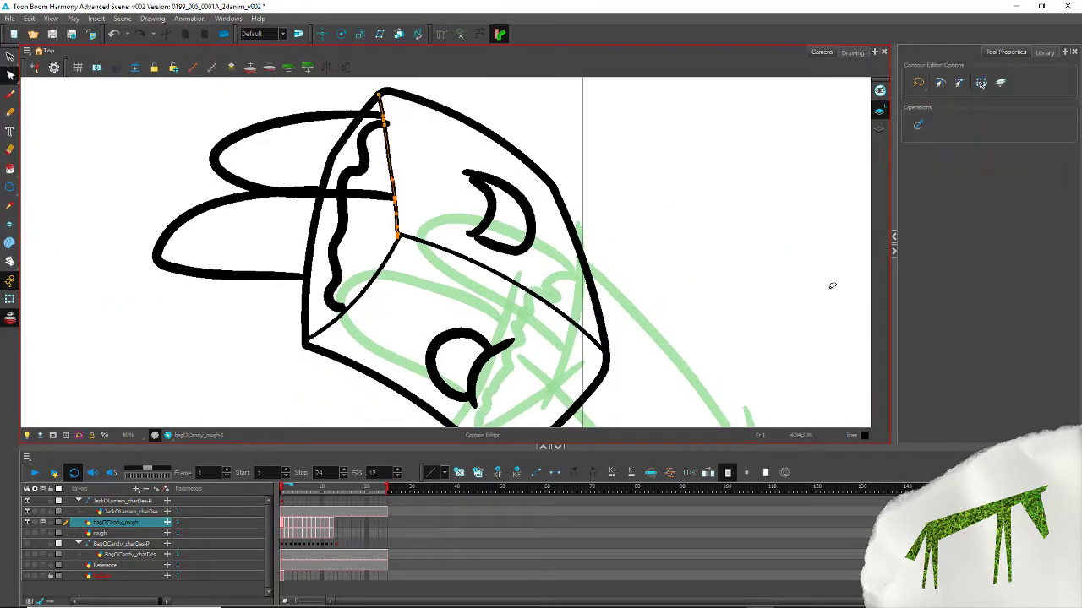
click(919, 125)
click(393, 302)
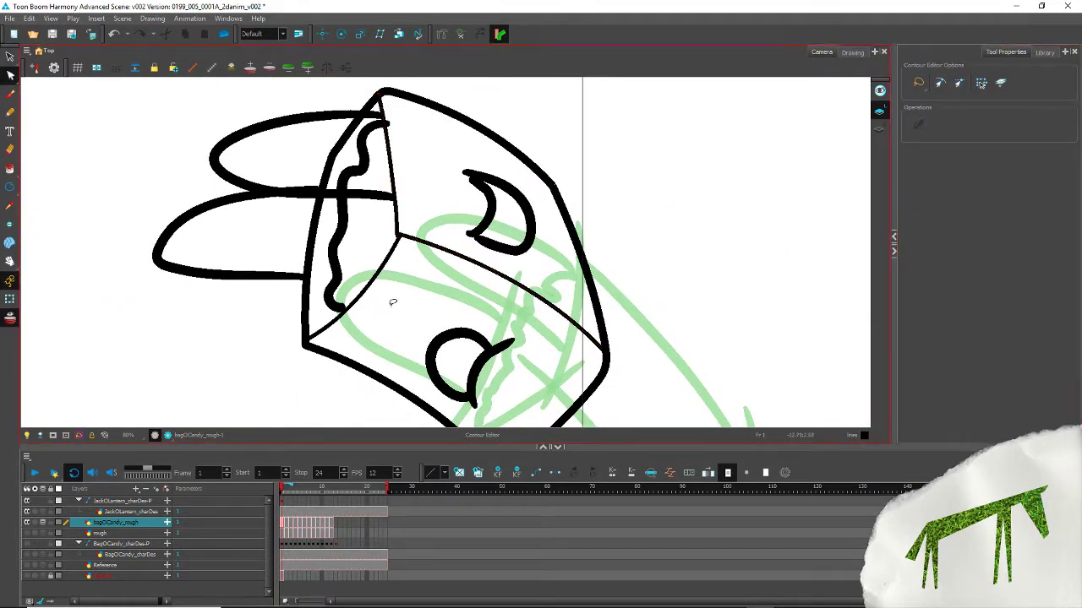
click(366, 272)
click(918, 126)
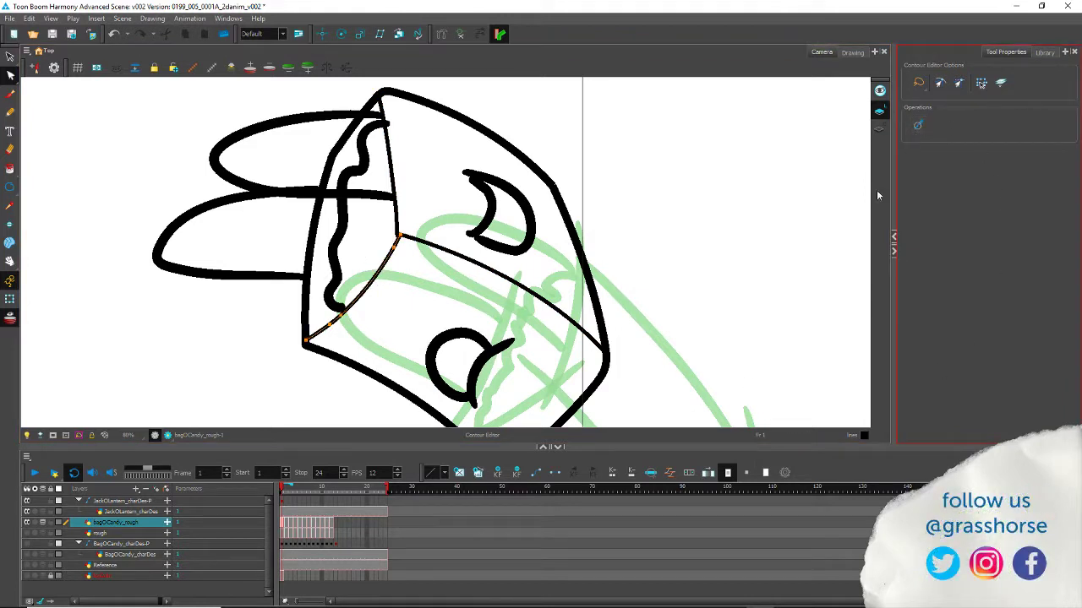
click(387, 153)
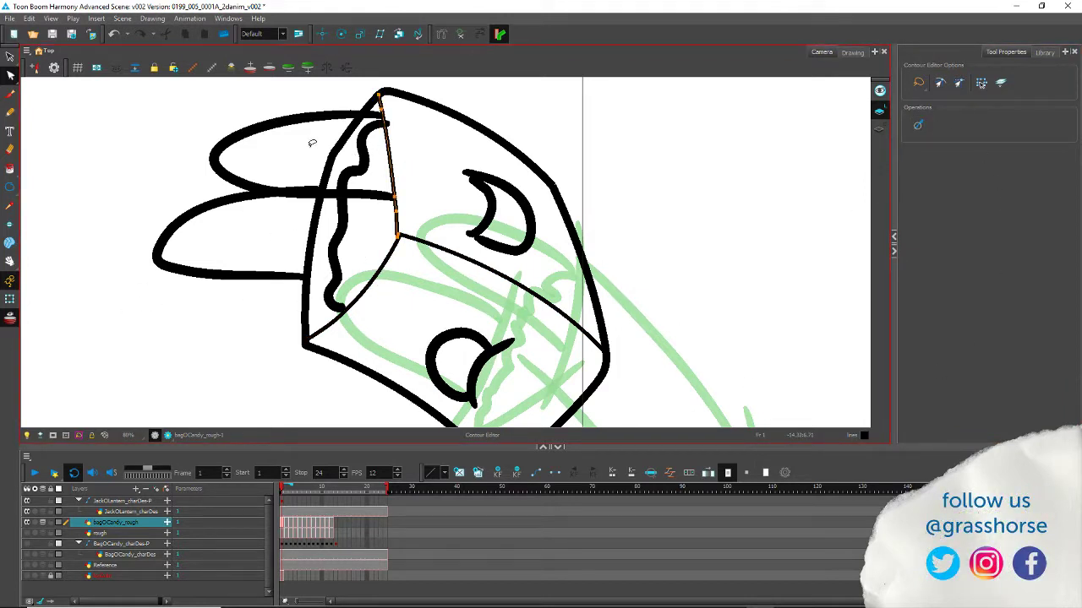
Step: Trim the stroke end at the corner where the opening's two inner edges meet the middle crease, using the Cutter
click(11, 57)
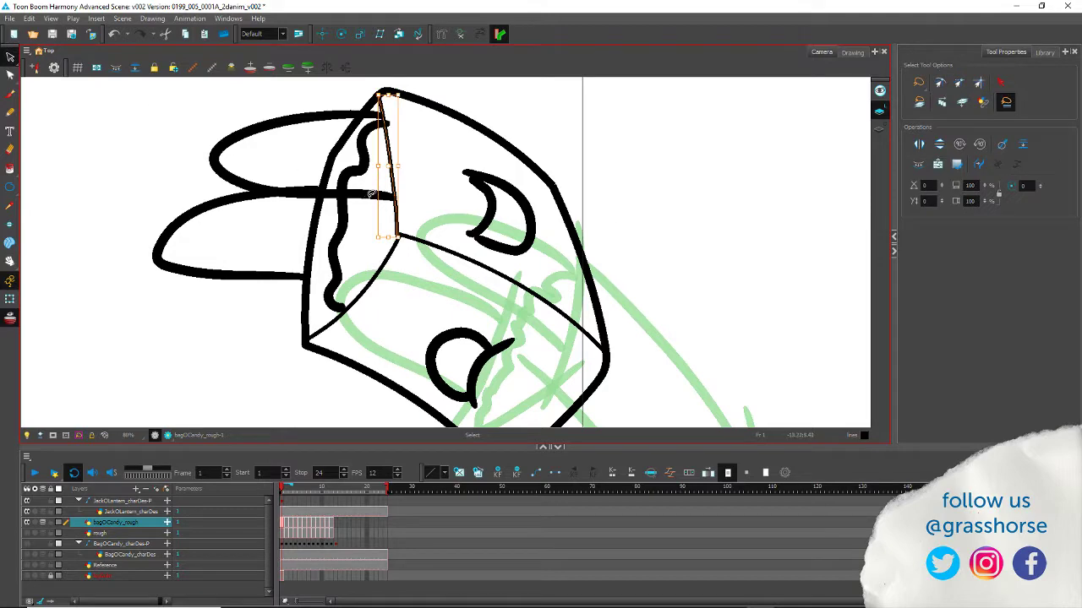
scroll(324, 239, up, 3)
click(425, 286)
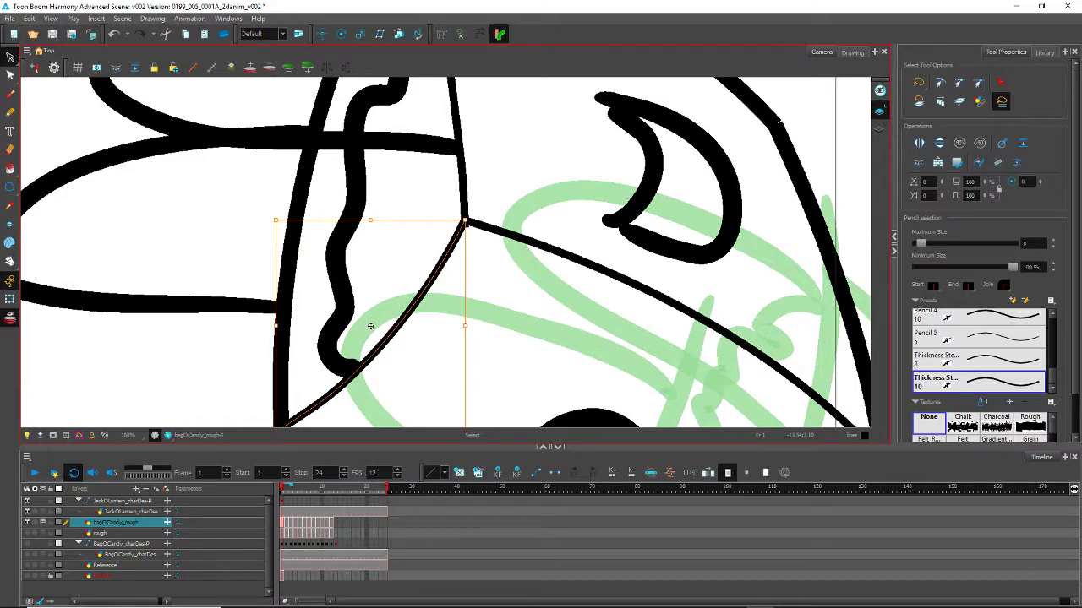
drag(370, 326, 463, 223)
drag(231, 290, 246, 176)
drag(283, 325, 292, 332)
click(240, 282)
drag(536, 271, 486, 385)
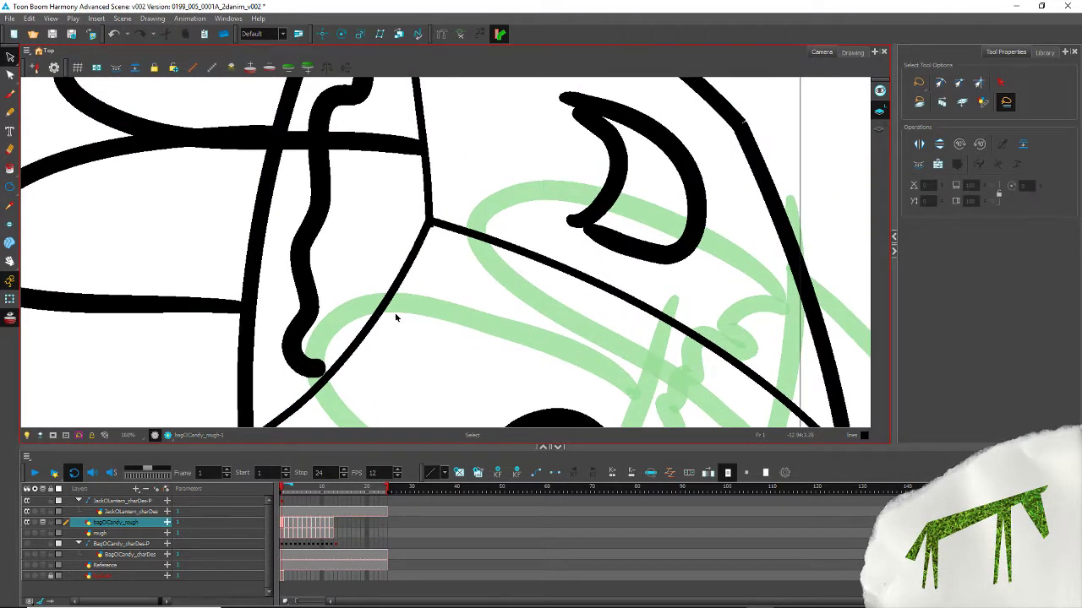
key(alt+t)
click(434, 225)
key(Delete)
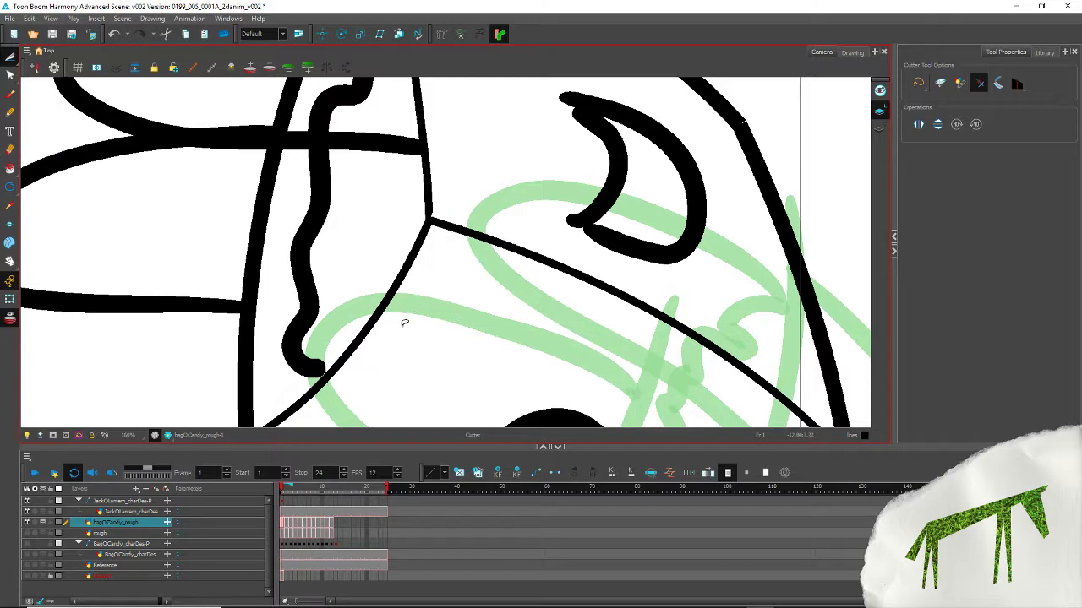
scroll(252, 183, down, 4)
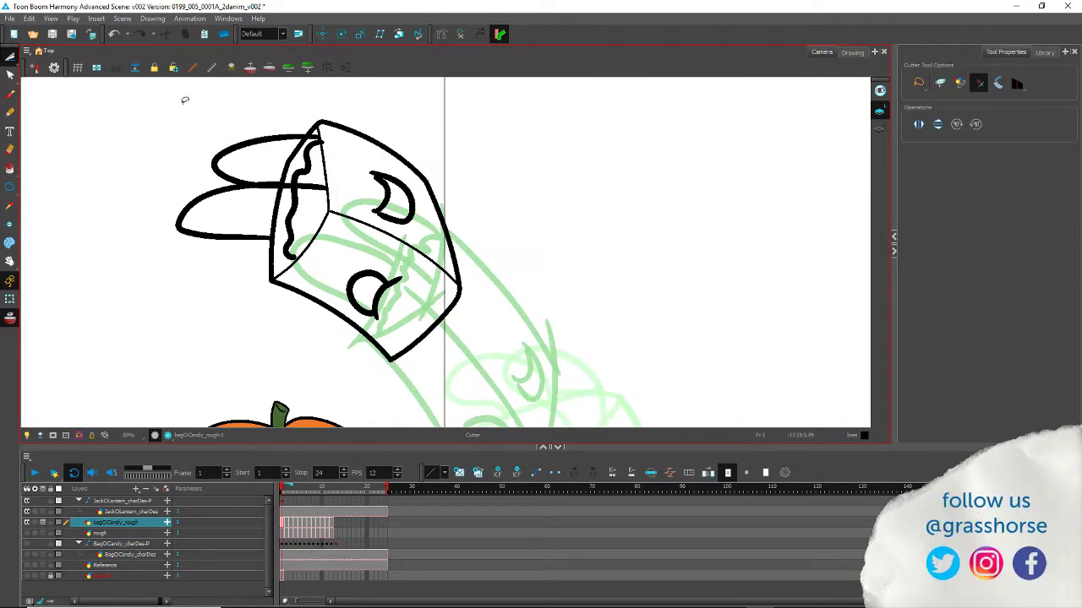
Step: Smooth the two rounded candy shapes sticking out of the bag's opening with the Contour Editor
scroll(214, 191, up, 1)
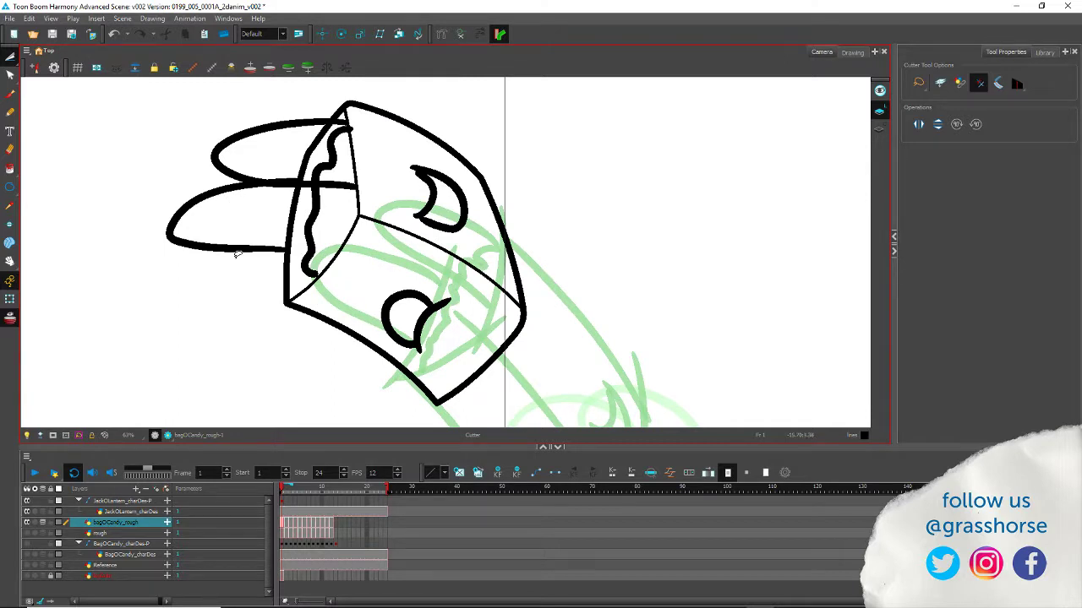
drag(164, 160, 295, 225)
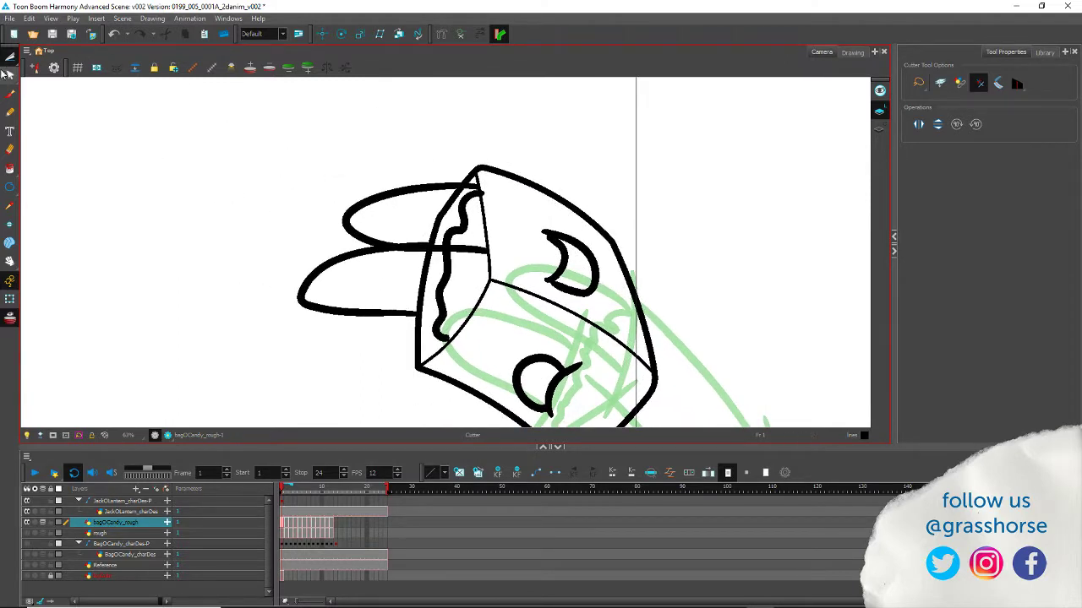
click(10, 75)
click(352, 208)
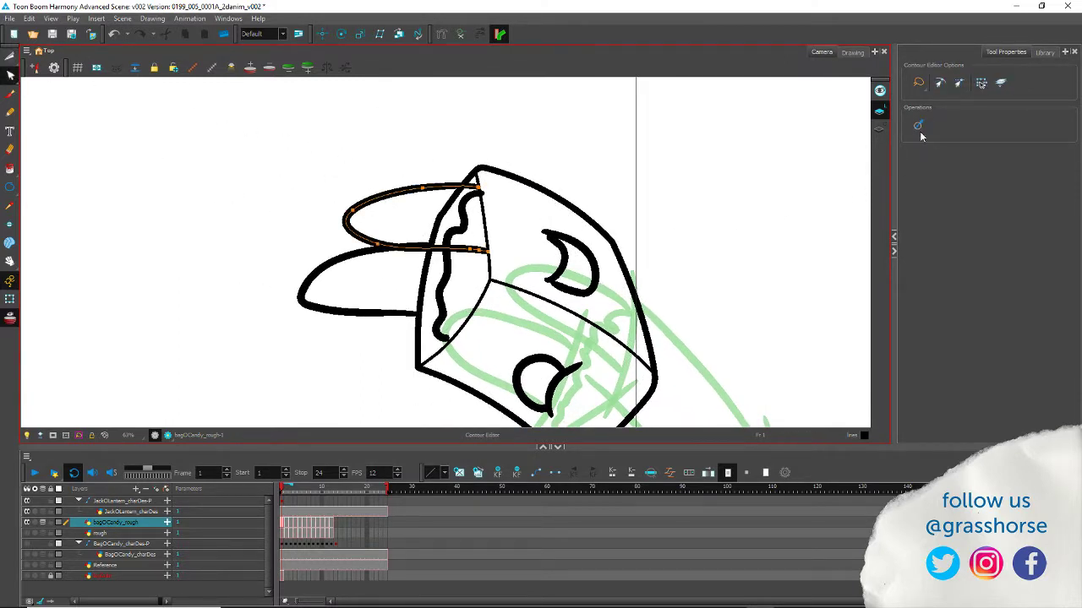
click(306, 264)
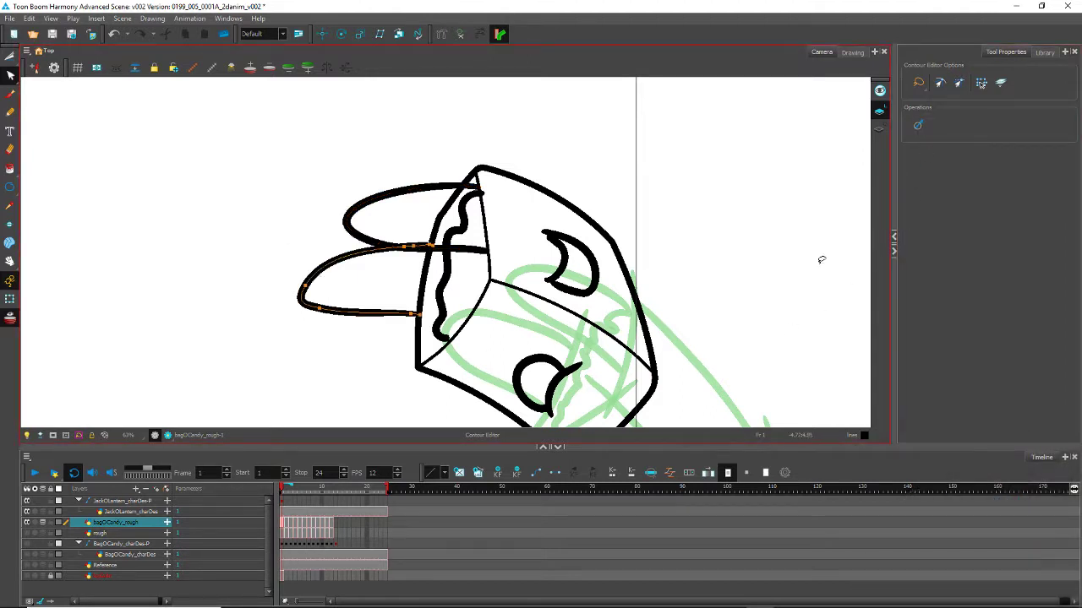
click(919, 126)
click(921, 126)
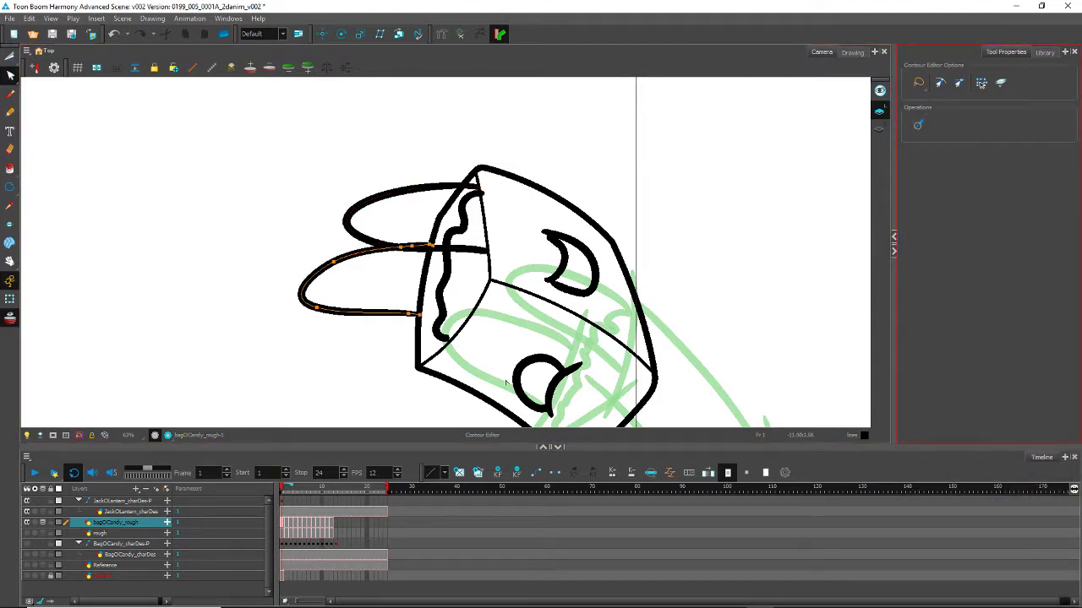
click(298, 284)
click(307, 296)
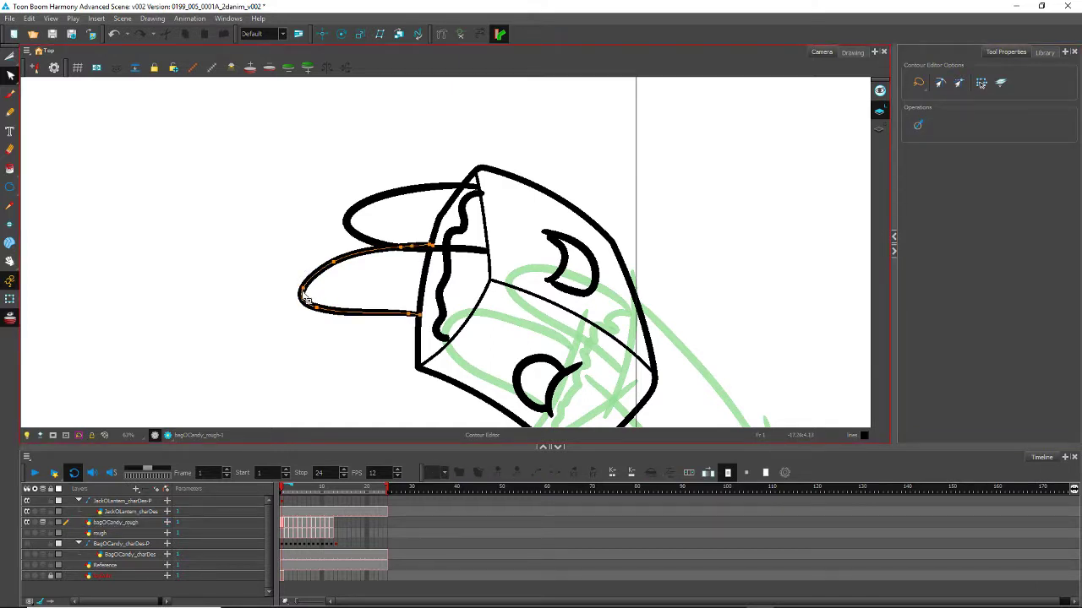
Step: Round out the tip of the lower candy shape with the Contour Editor by removing a point and reshaping its curve
key(Delete)
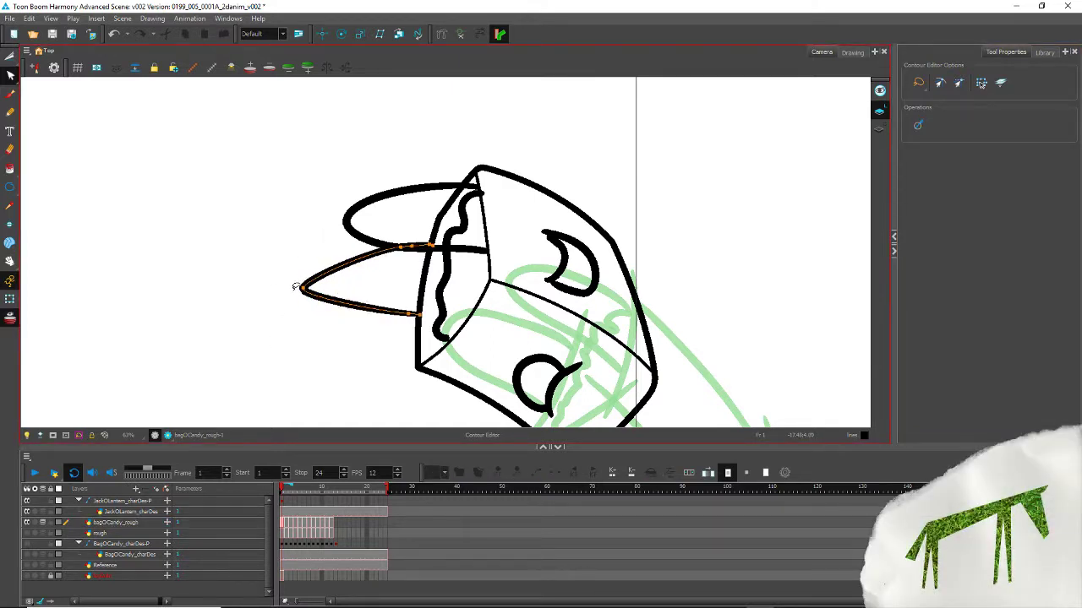
drag(295, 270, 294, 256)
drag(302, 295, 297, 328)
click(266, 289)
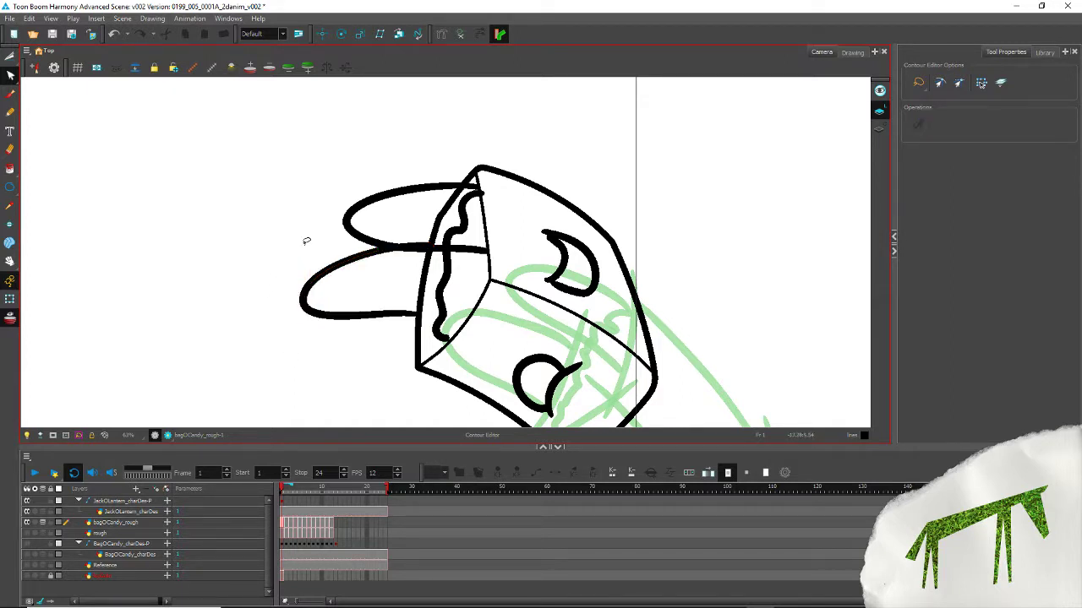
drag(312, 230, 338, 324)
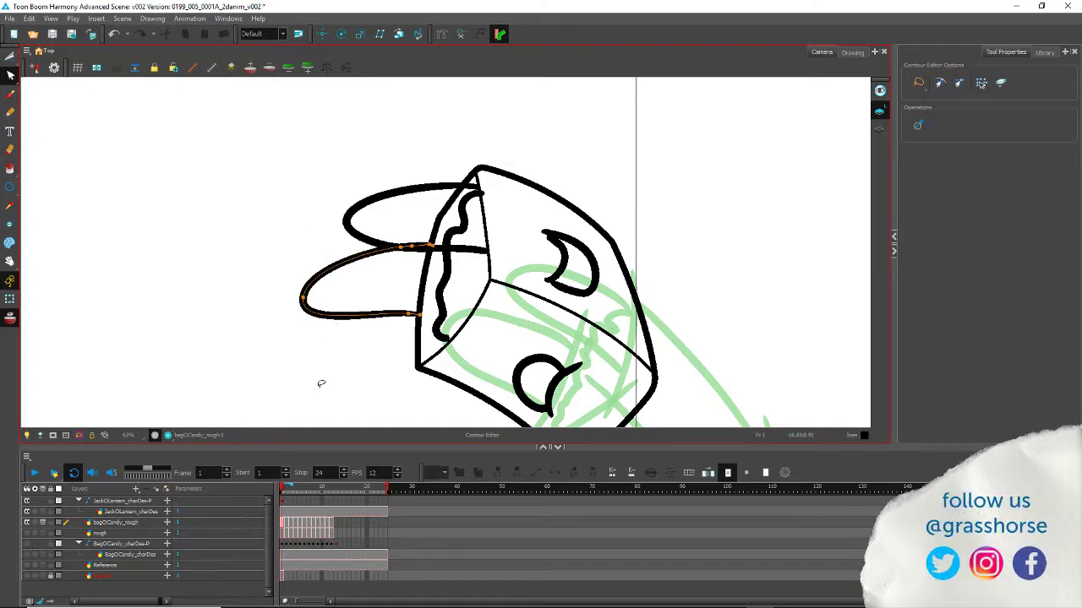
click(349, 195)
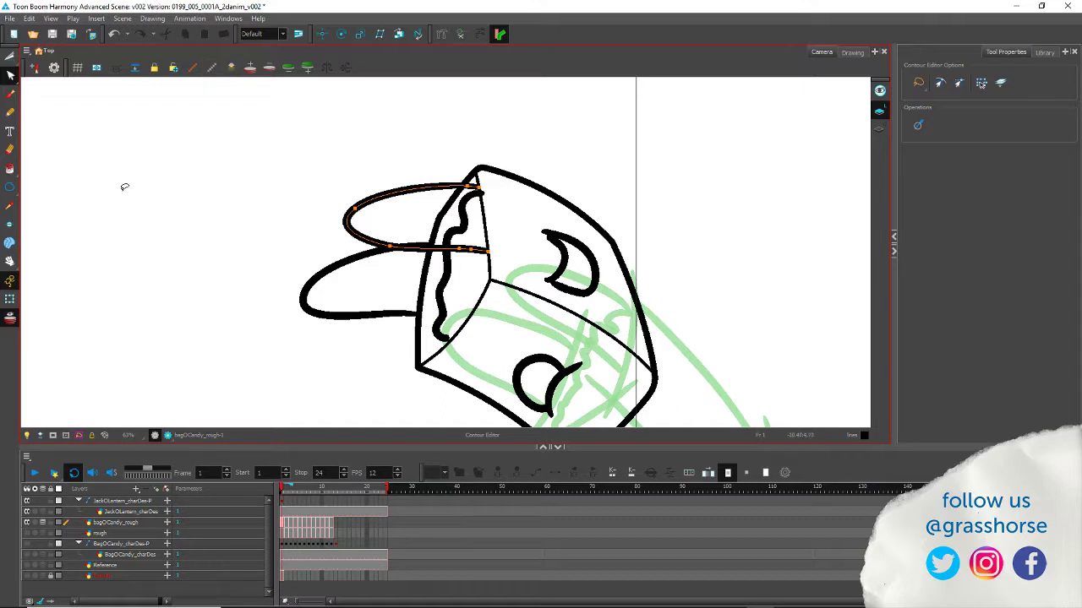
Step: Apply the size 10 Thickness preset to the two candy shapes and adjust their maximum size
click(10, 57)
click(41, 56)
drag(389, 345, 394, 206)
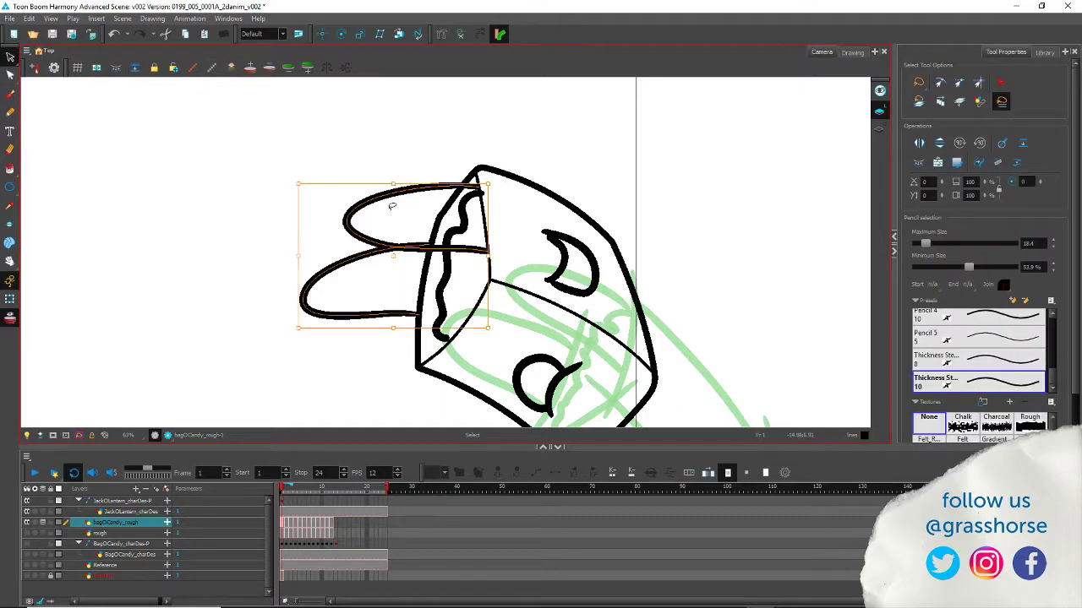
click(1017, 380)
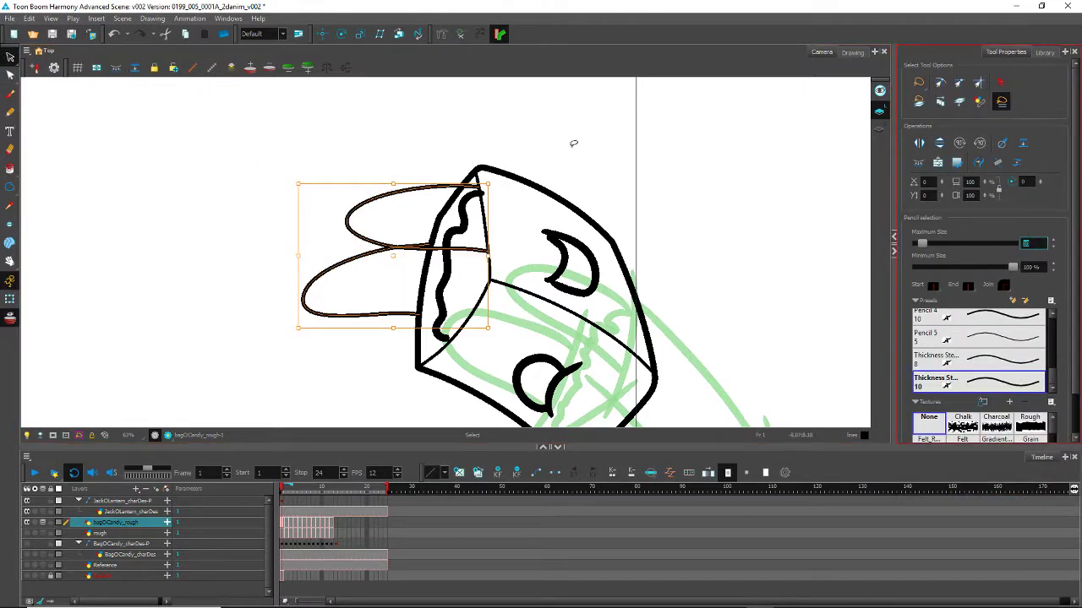
click(267, 168)
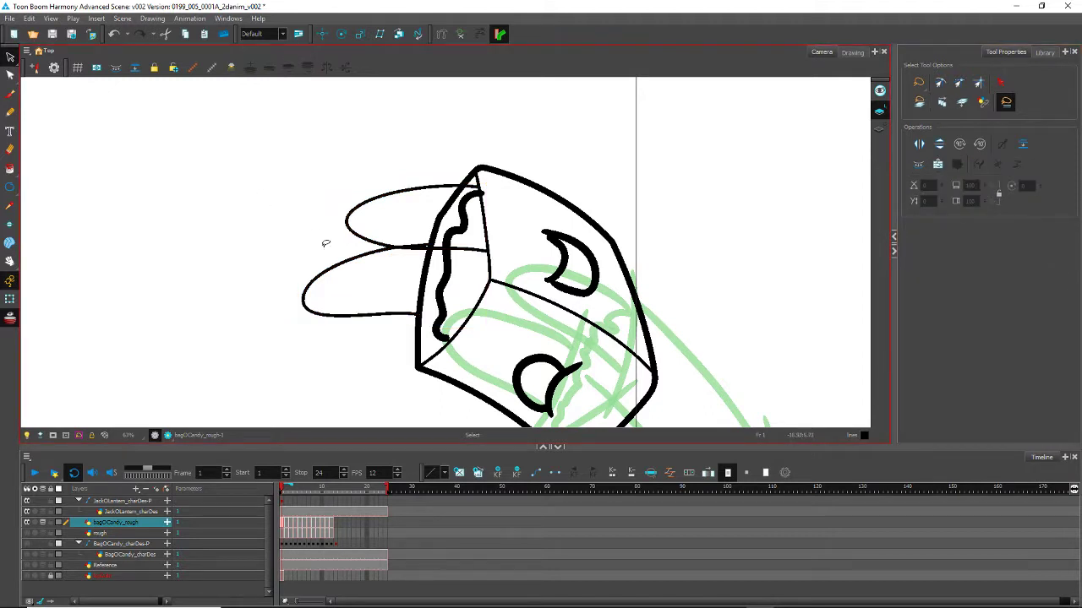
drag(370, 280, 394, 198)
drag(1033, 244, 949, 228)
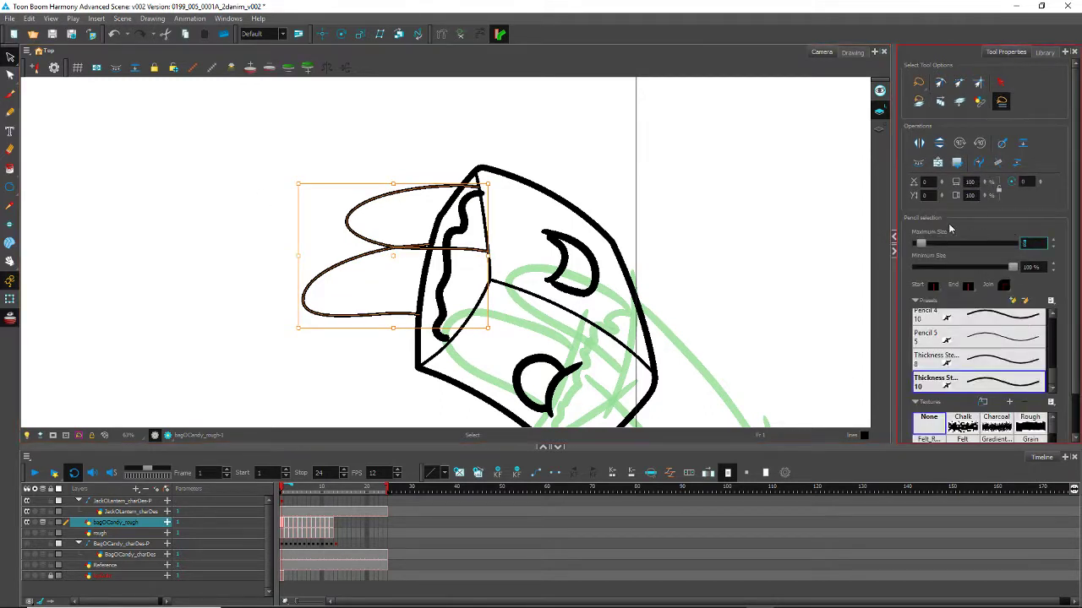
click(225, 229)
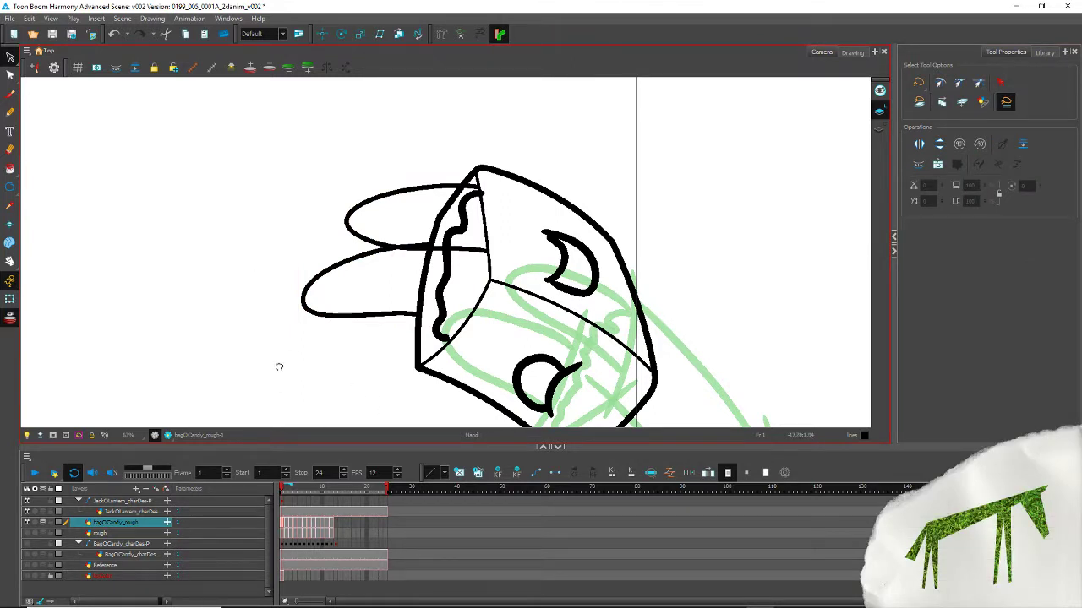
Step: Go to frame 2 and trim the overshooting stroke ends along the bag's outer side and bottom corners with the Cutter
drag(279, 367, 265, 347)
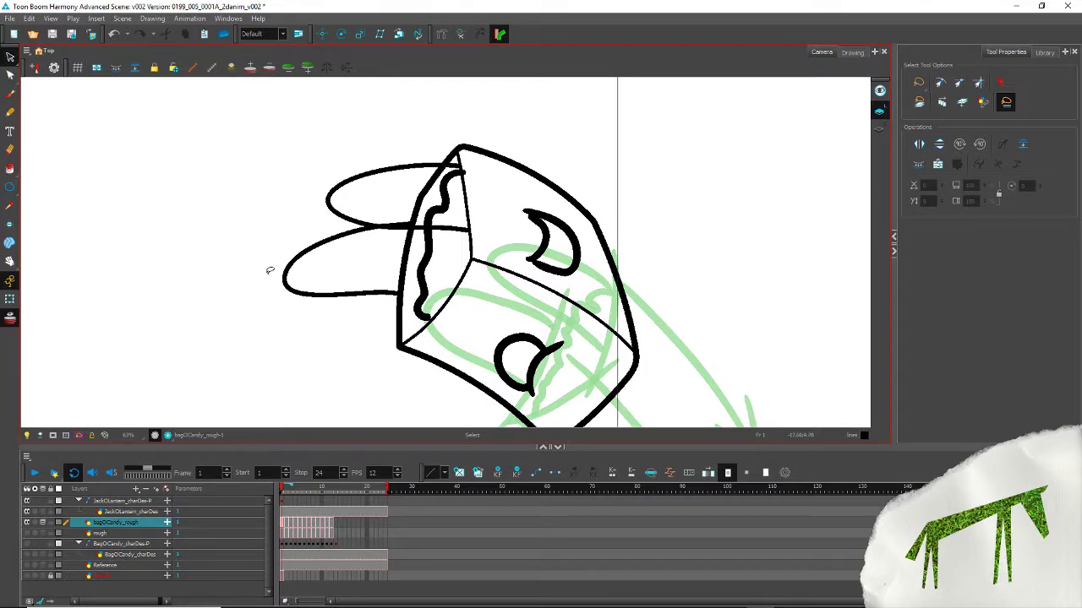
key(.)
mouse_move(262, 282)
mouse_down()
mouse_move(259, 241)
mouse_move(169, 140)
mouse_up()
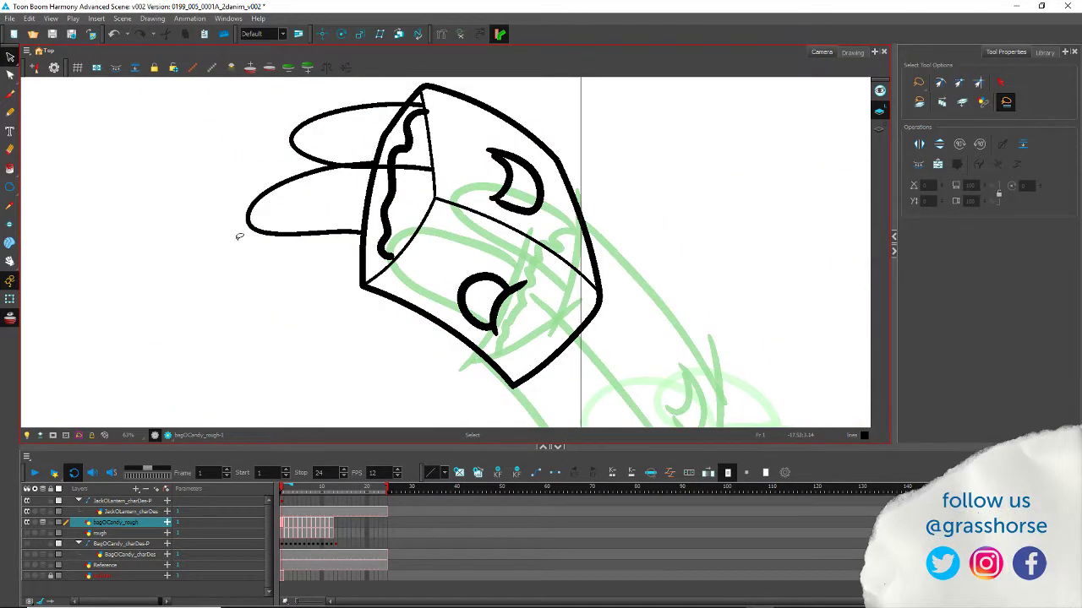
key(.)
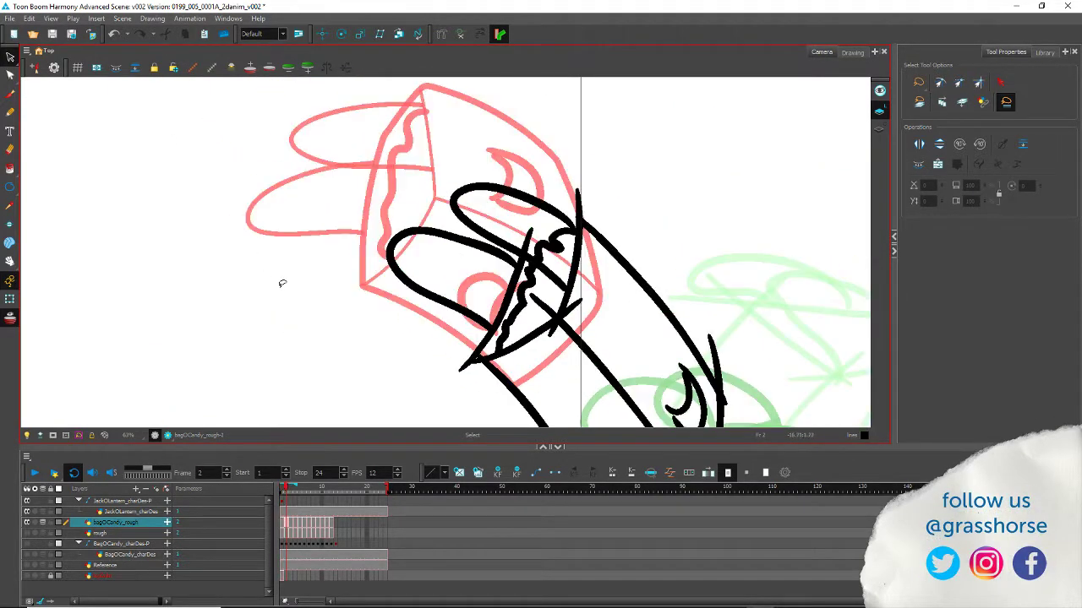
drag(387, 349, 207, 144)
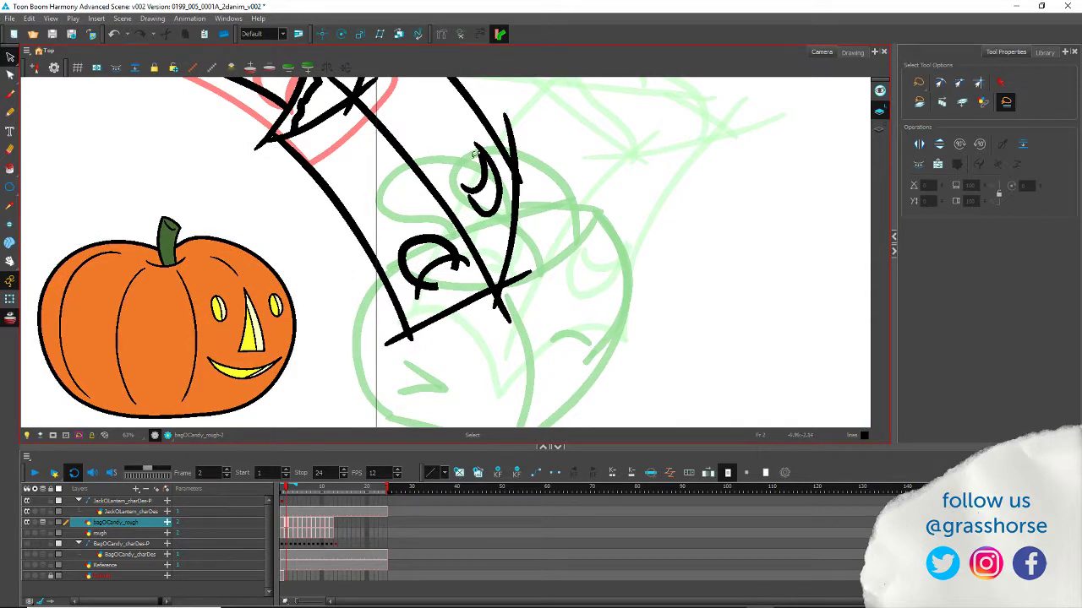
key(alt+t)
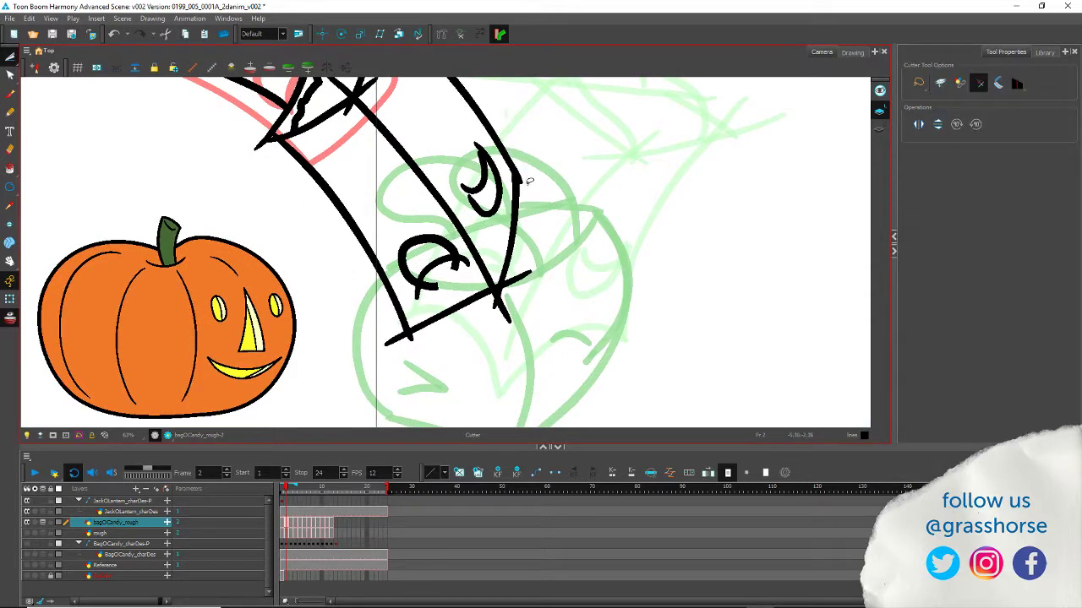
drag(525, 177, 515, 174)
mouse_move(516, 293)
mouse_down()
mouse_move(520, 277)
mouse_move(509, 288)
mouse_up()
drag(512, 304, 492, 299)
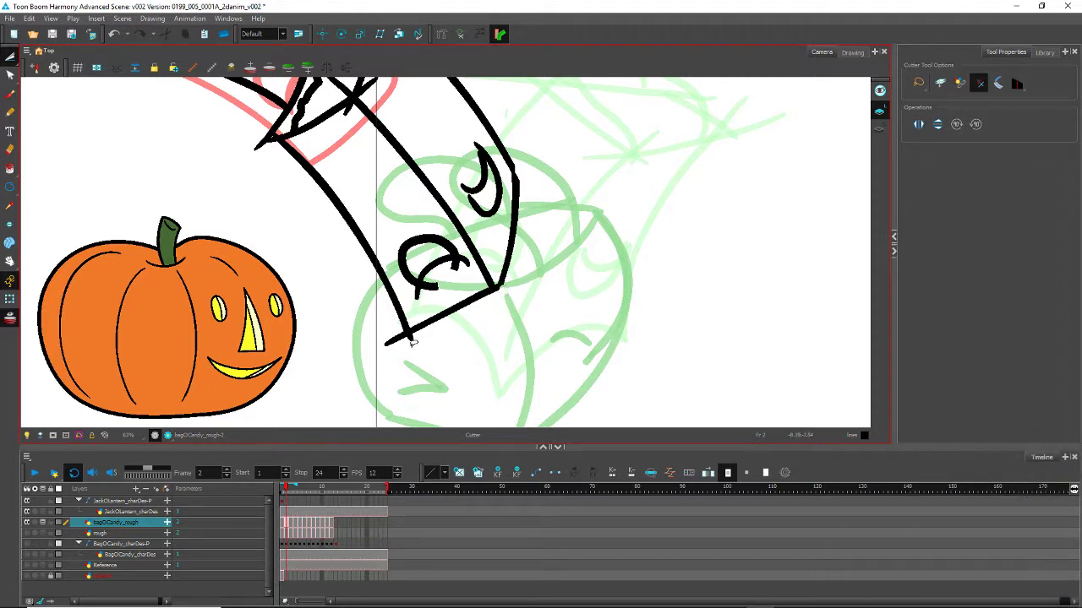
drag(417, 339, 389, 335)
mouse_move(268, 144)
mouse_down()
mouse_move(255, 108)
mouse_move(272, 137)
mouse_move(277, 220)
mouse_move(329, 276)
mouse_up()
key(ctrl+z)
key(ctrl+z)
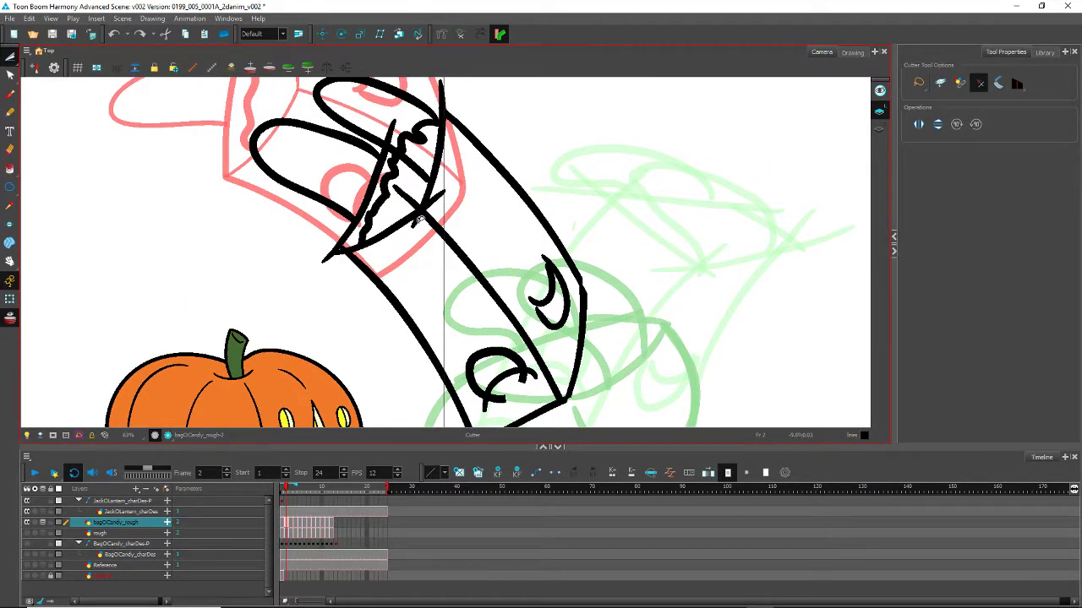
Step: Trim the overshooting stroke ends where the bag's opening meets the middle crease and at the opening's upper corner
drag(420, 220, 409, 223)
mouse_move(410, 194)
mouse_down()
mouse_move(402, 203)
mouse_move(410, 193)
mouse_up()
drag(441, 195, 429, 196)
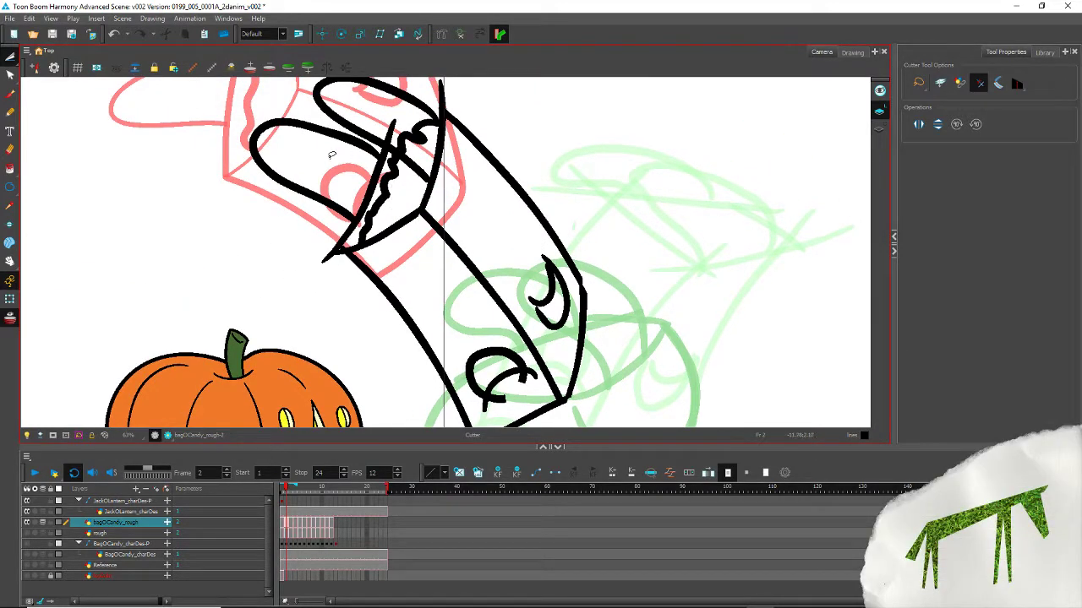
mouse_move(332, 154)
mouse_down()
mouse_move(330, 203)
mouse_move(316, 212)
mouse_up()
key(ctrl+z)
scroll(285, 271, up, 3)
drag(377, 221, 379, 220)
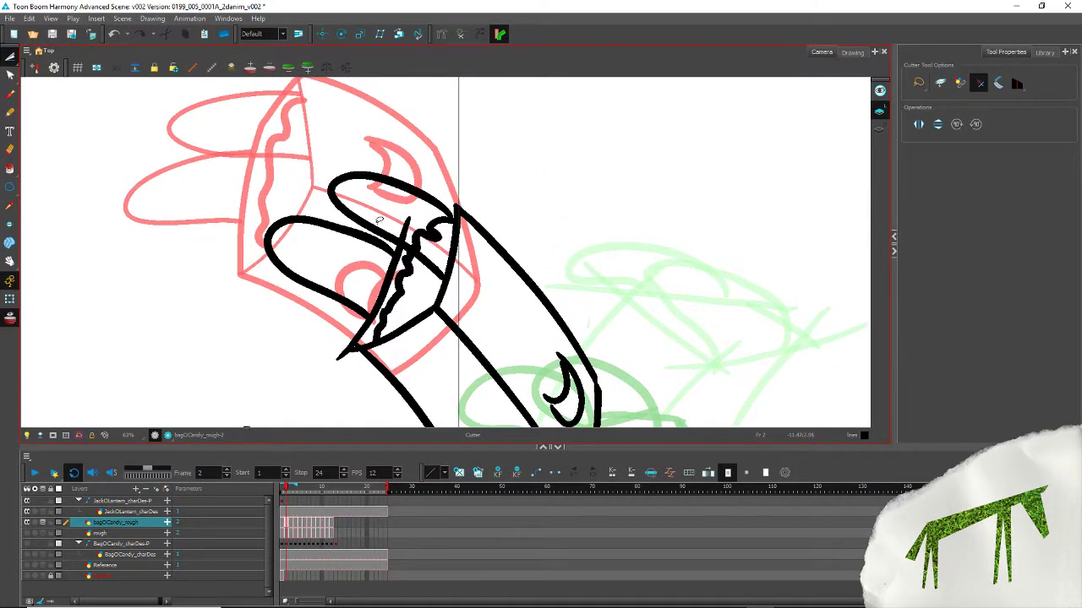
scroll(281, 271, down, 2)
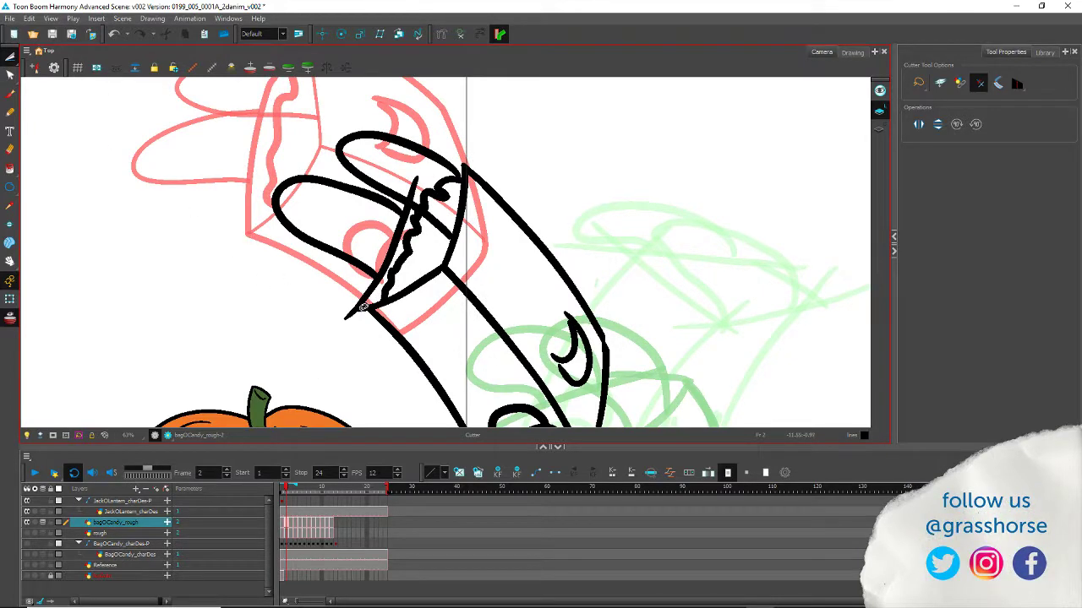
Step: Erase the stroke end sticking out of the opening's lower corner with the Eraser at maximum size 23.4
key(alt+e)
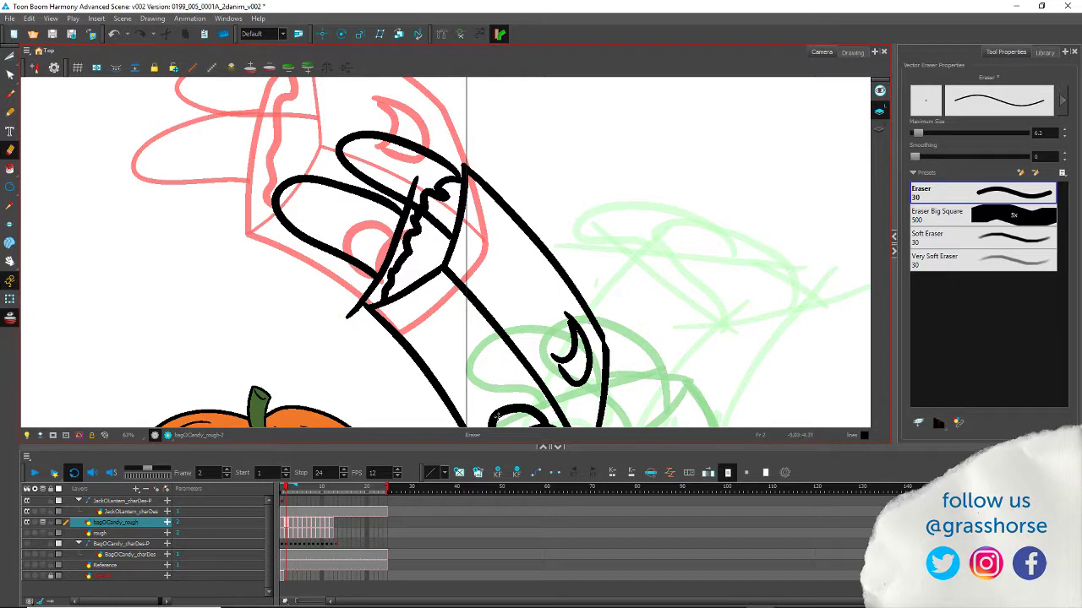
drag(921, 135, 931, 135)
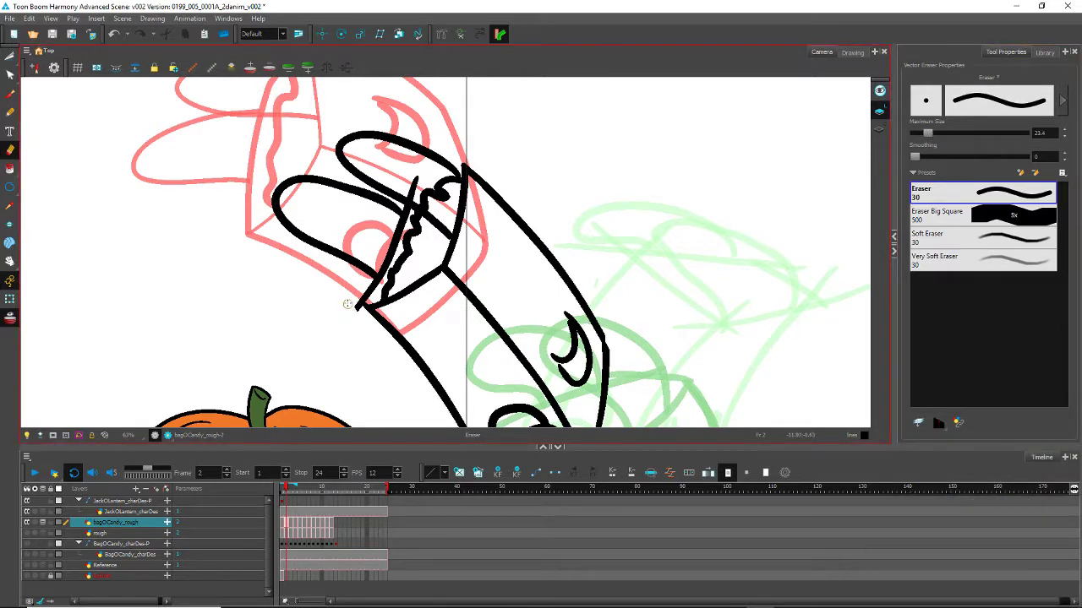
drag(347, 305, 361, 317)
drag(243, 268, 302, 293)
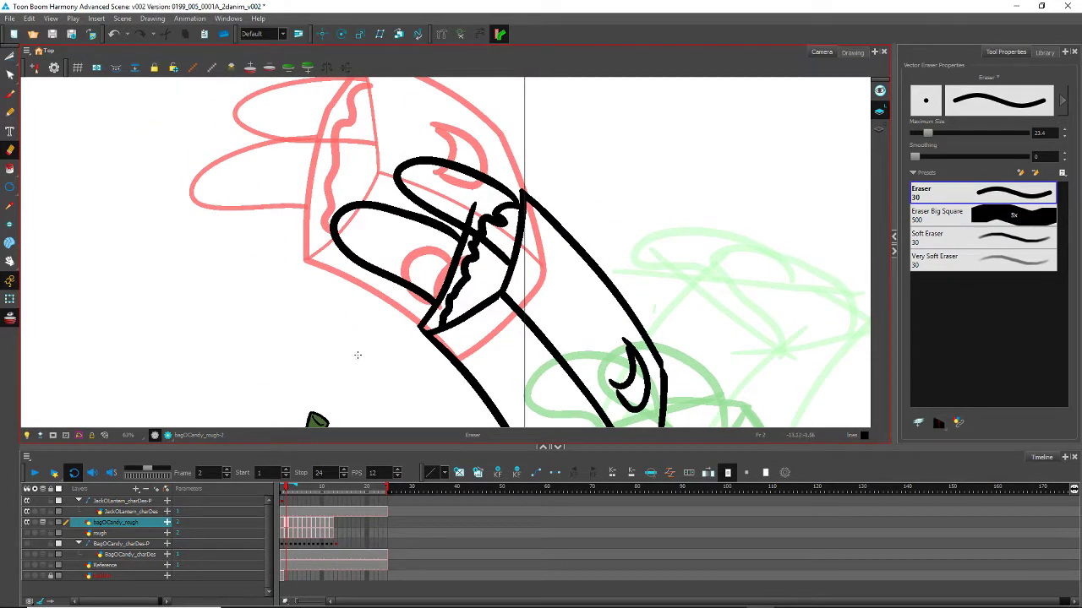
Step: Draw the opening's missing upper back edge with the size 20 Pencil 3 preset and erase its overshoot at the outer corner
key(alt+slash)
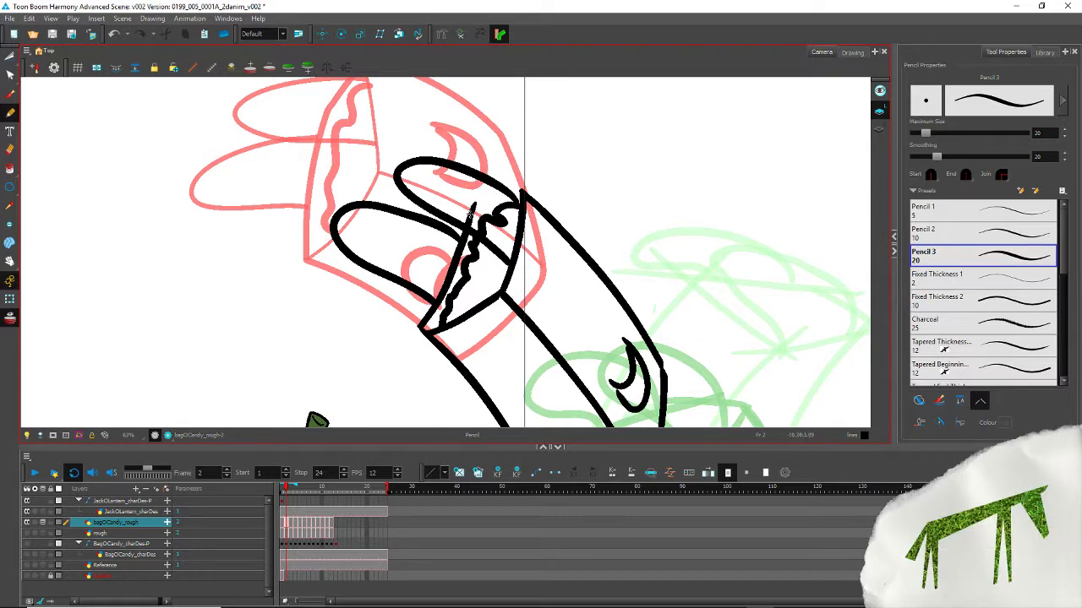
drag(537, 173, 464, 221)
key(alt+t)
drag(541, 173, 511, 196)
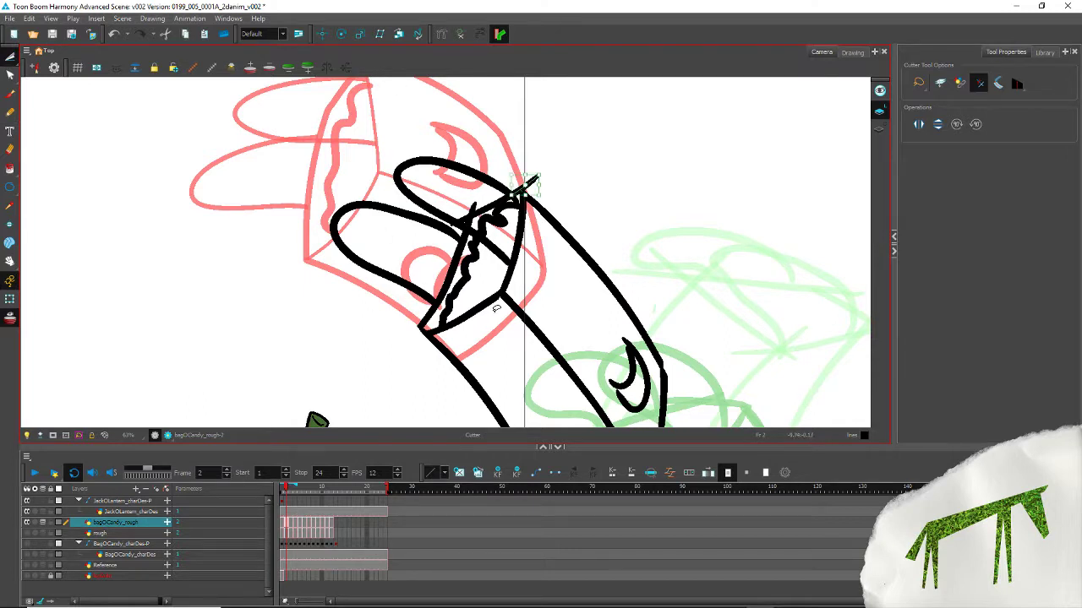
key(alt+e)
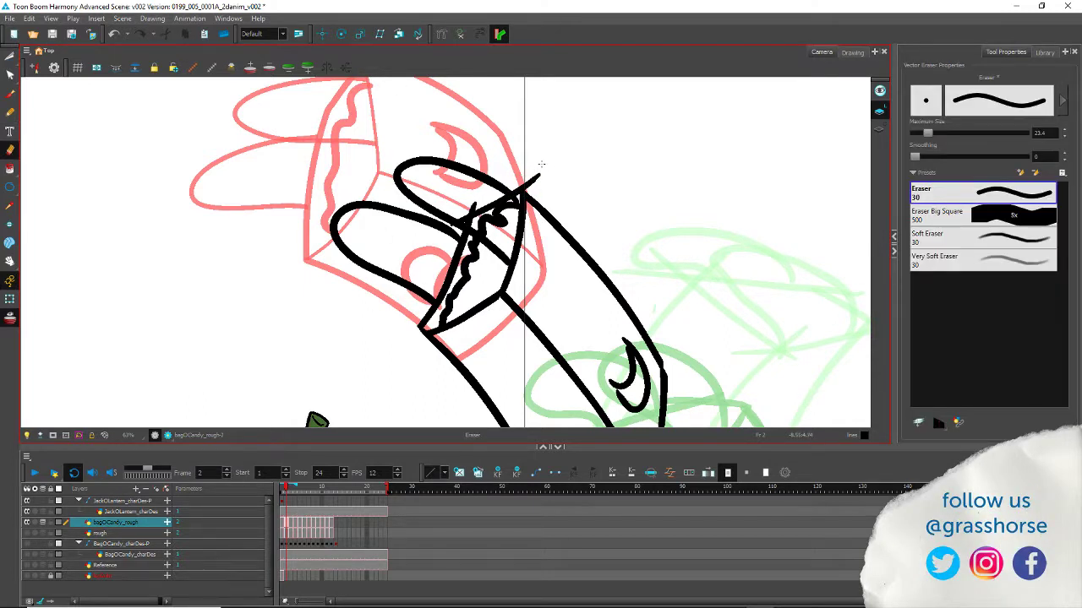
mouse_move(540, 168)
mouse_down()
mouse_move(526, 160)
mouse_move(529, 183)
mouse_up()
Step: Trim the overshooting ends where the new back edge meets the opening's other back edge, using the Cutter
scroll(430, 235, up, 4)
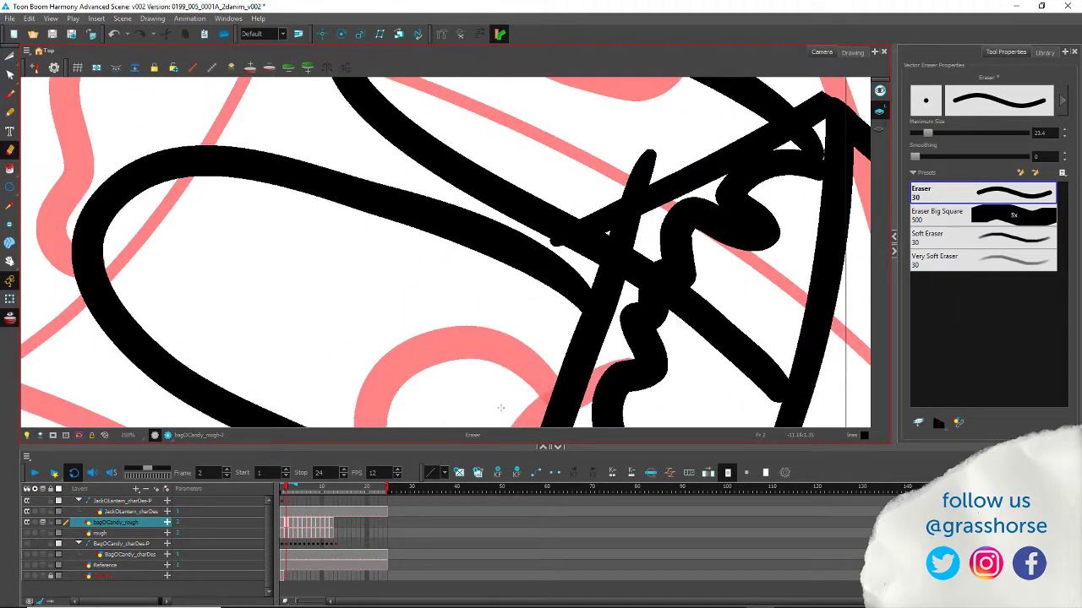
key(alt+t)
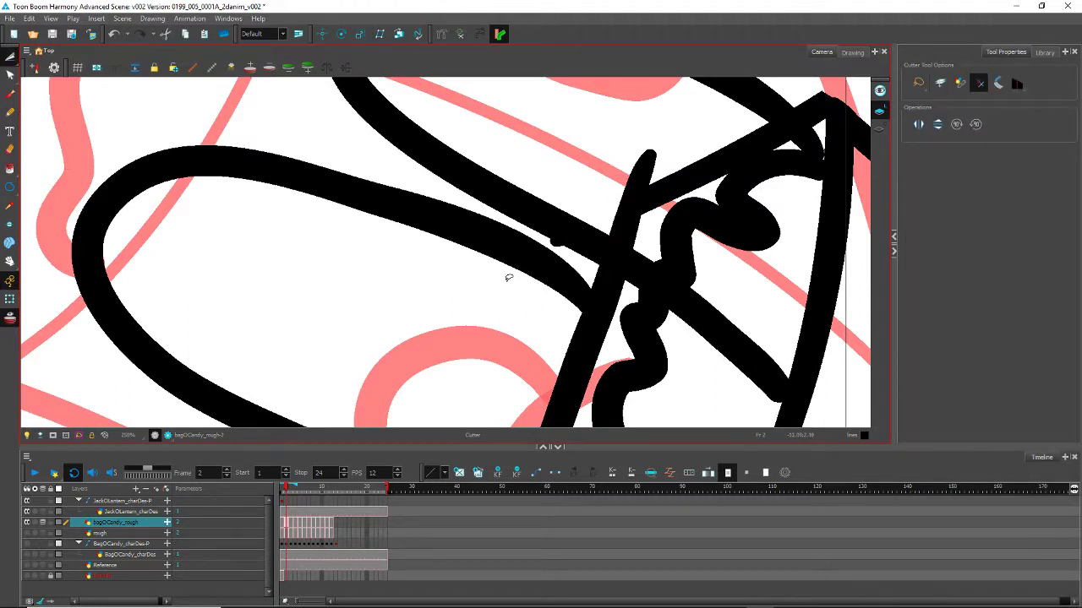
drag(648, 160, 625, 164)
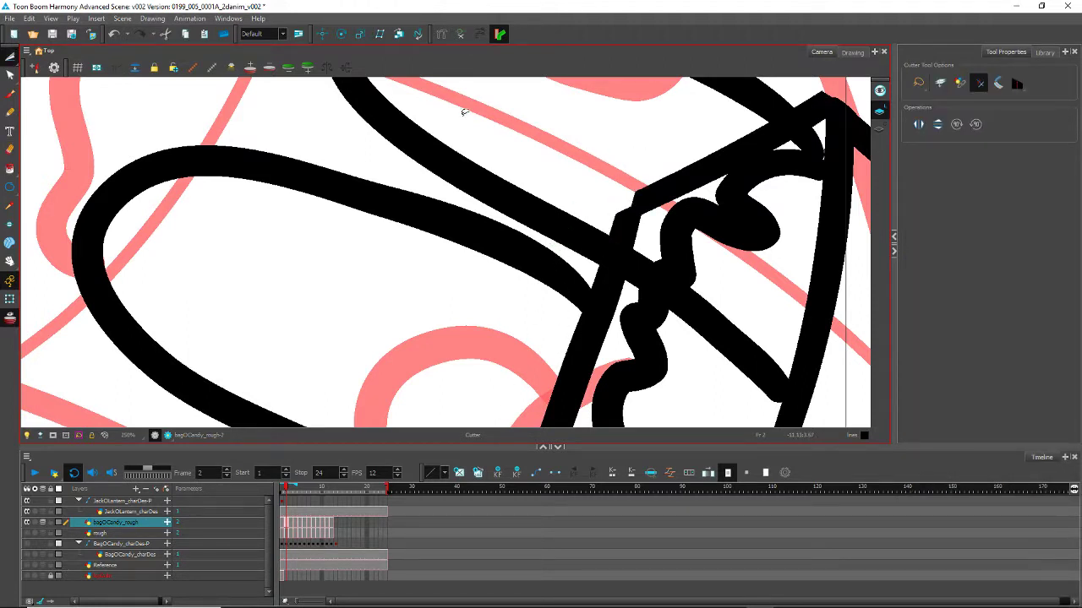
Step: Select the opening's two back edge strokes and merge them into one pencil line
click(10, 61)
click(41, 53)
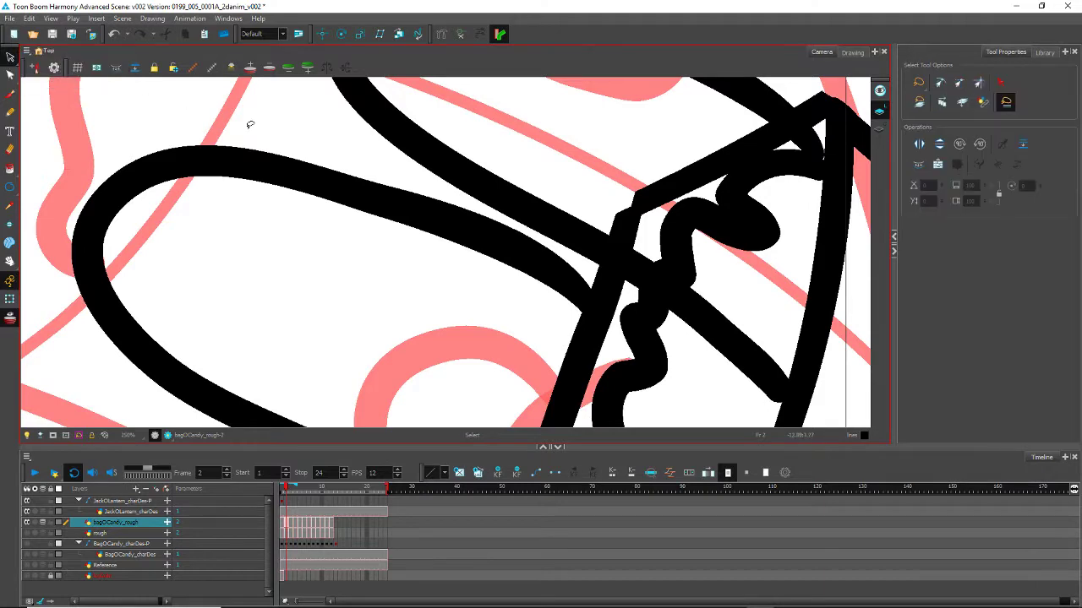
scroll(434, 289, down, 5)
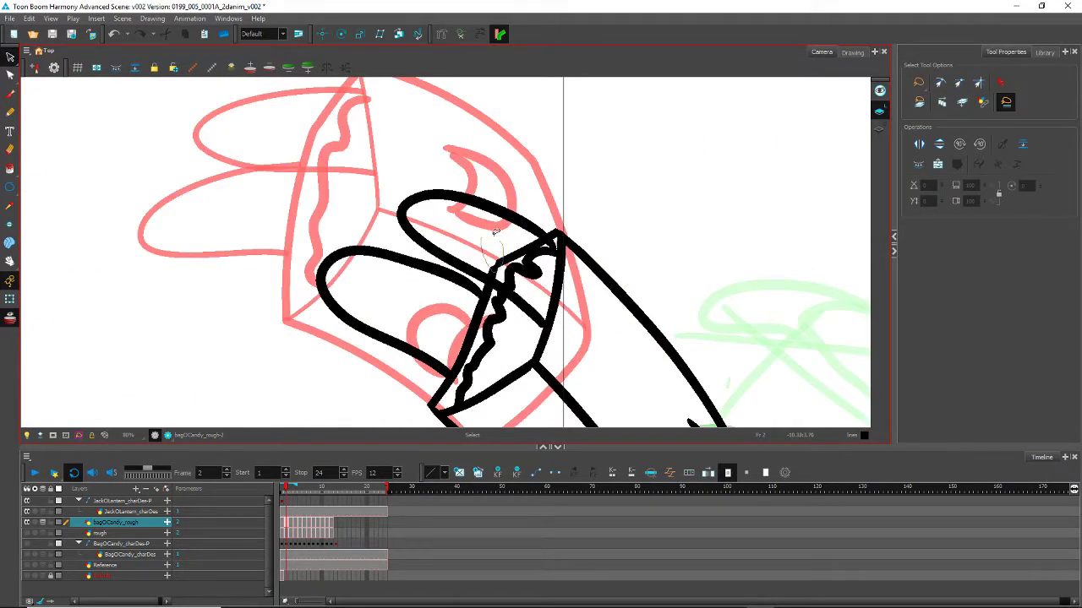
click(500, 264)
click(1000, 163)
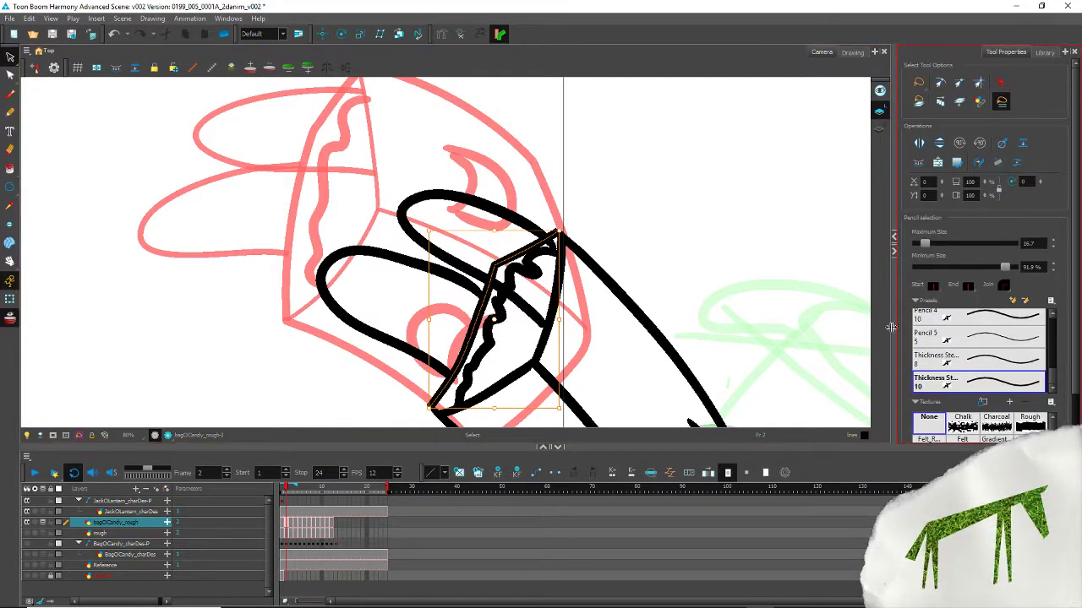
click(307, 174)
Step: Try to merge the bag's long upper right edge, lower right edge and bottom edge into one pencil line, and undo the merge
mouse_move(285, 347)
mouse_down()
mouse_move(205, 287)
mouse_move(148, 266)
mouse_up()
click(490, 233)
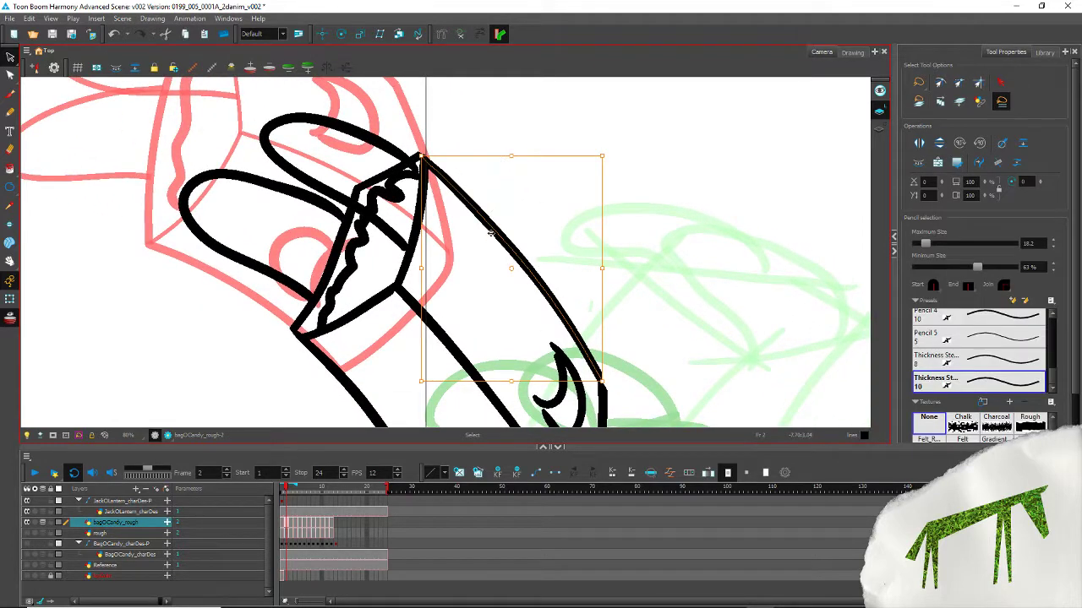
mouse_move(384, 352)
mouse_down()
mouse_move(280, 200)
mouse_move(276, 177)
mouse_up()
shift+click(492, 278)
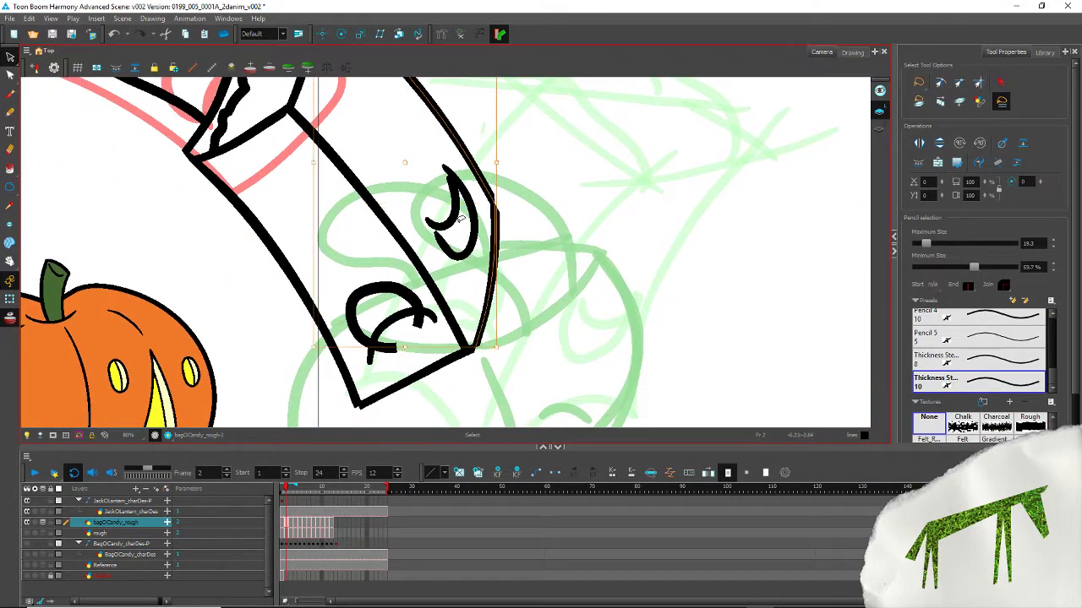
click(1017, 163)
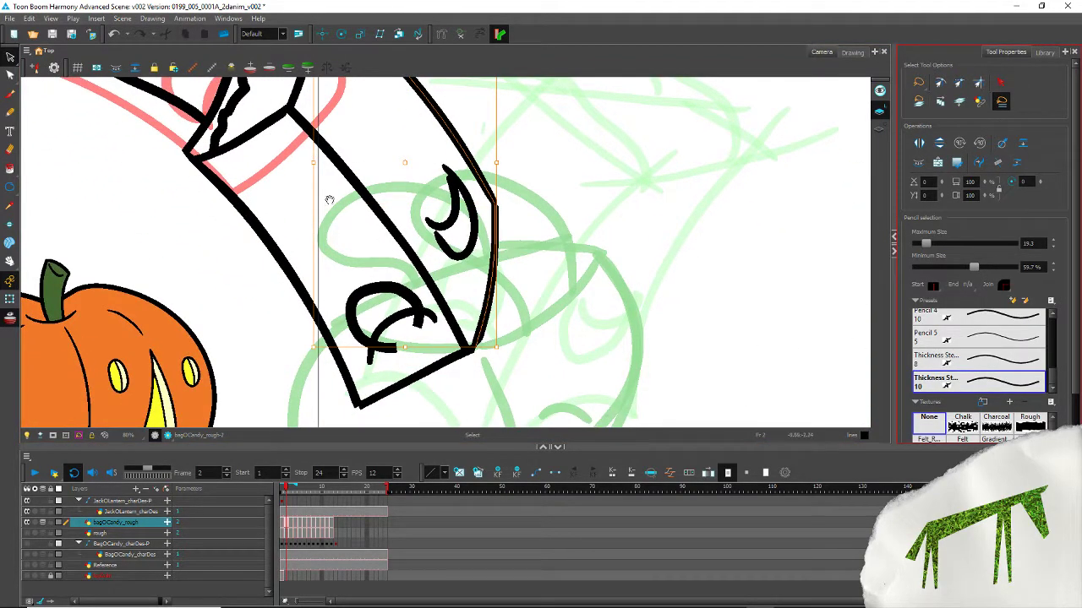
mouse_move(330, 200)
mouse_down()
mouse_move(353, 323)
mouse_move(355, 154)
mouse_up()
shift+click(462, 323)
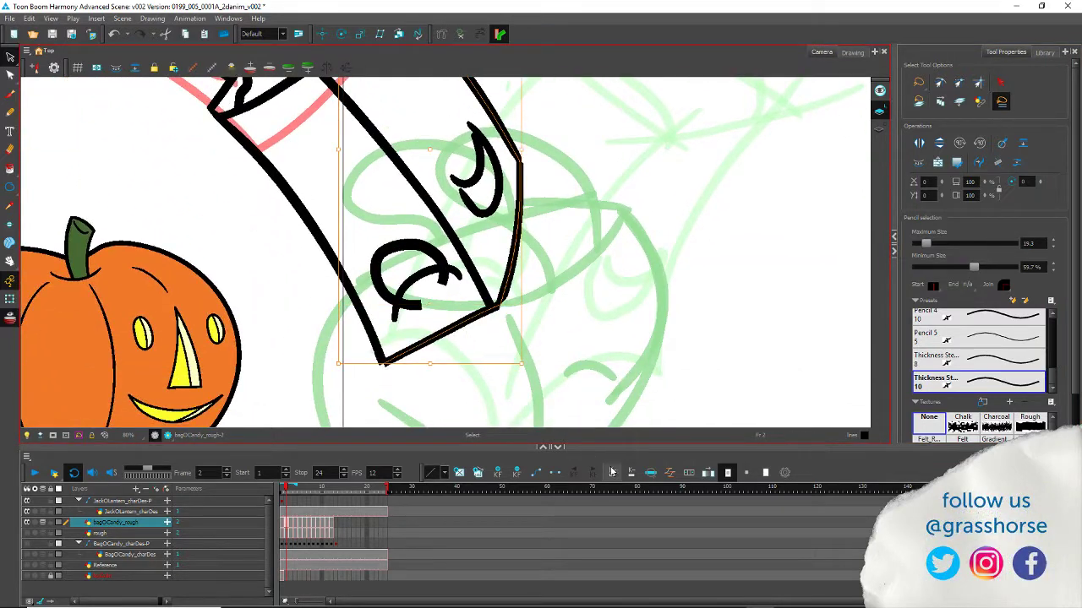
click(999, 163)
key(space)
mouse_move(250, 226)
mouse_down()
mouse_move(241, 270)
mouse_move(246, 231)
mouse_up()
key(ctrl+z)
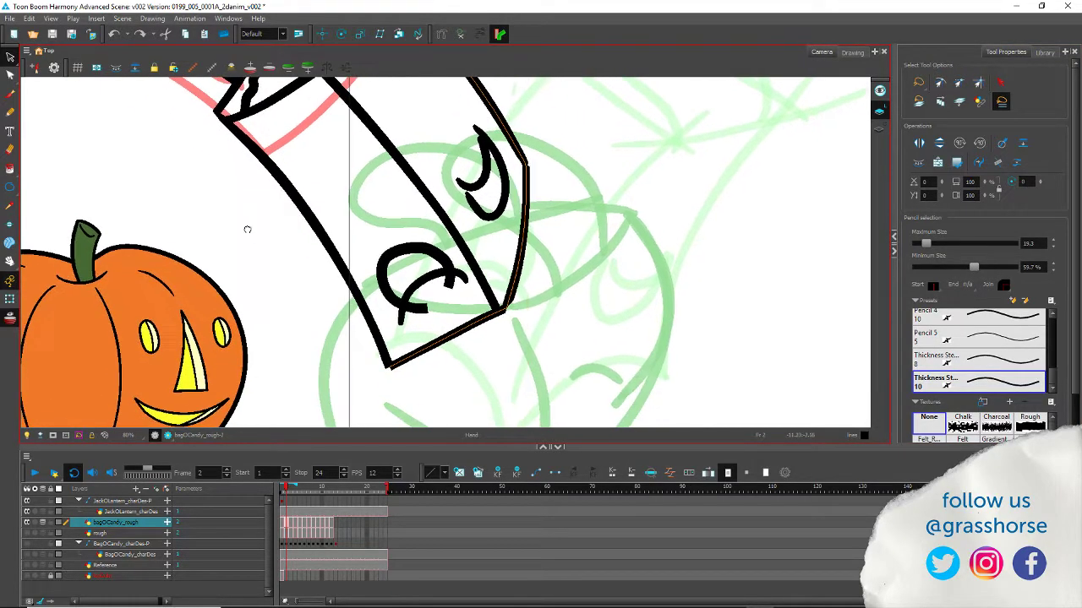
click(277, 283)
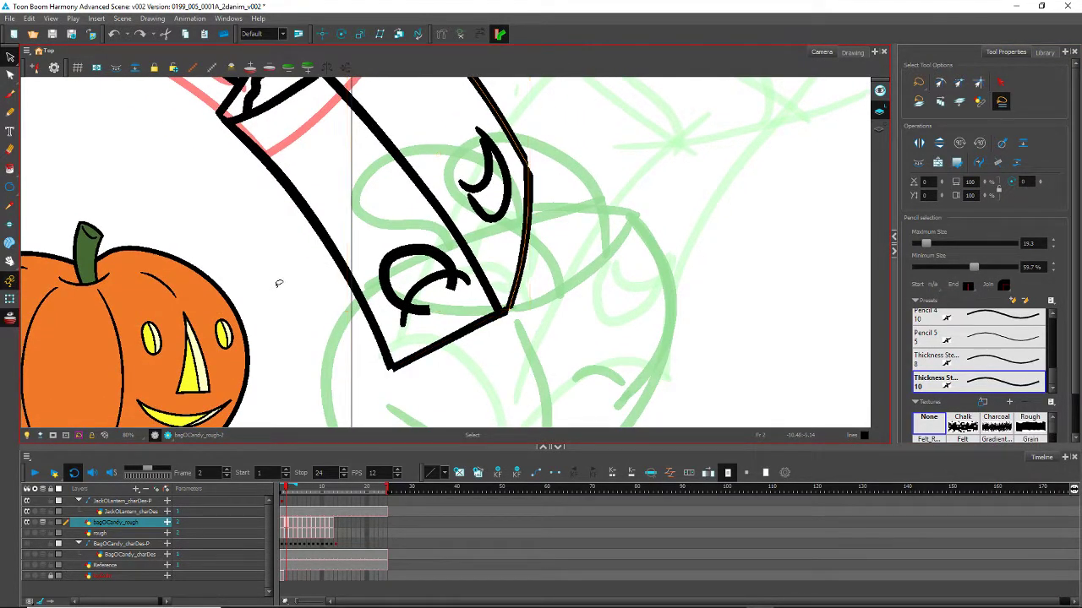
Step: Select the bag's bottom edge, lower right edge and long left edge and merge them into one pencil line
click(450, 340)
shift+click(513, 251)
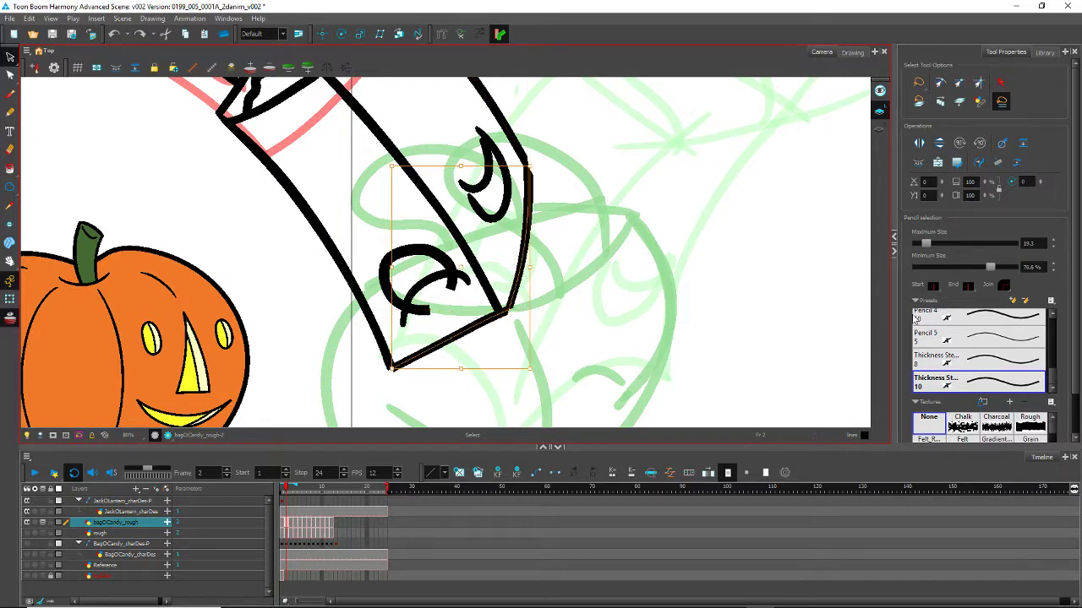
click(1000, 189)
shift+click(373, 366)
click(998, 162)
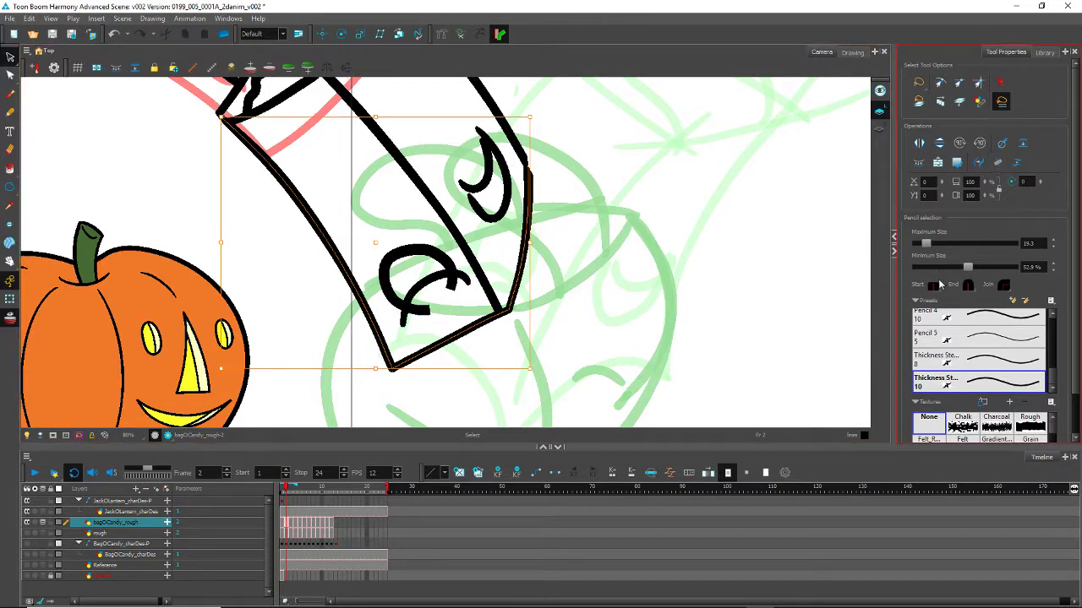
key(space)
drag(243, 260, 246, 342)
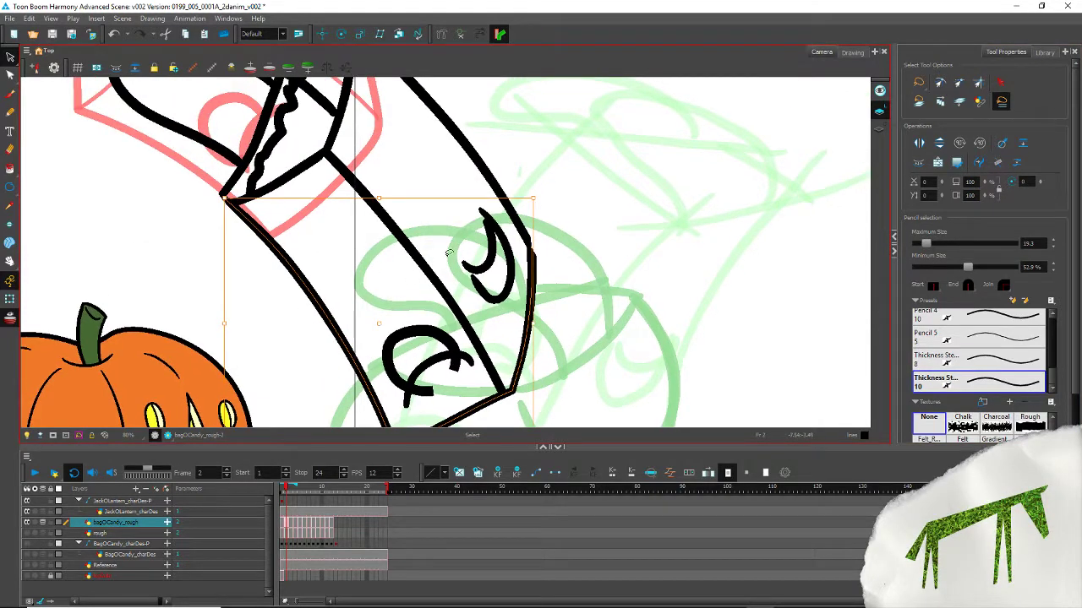
key(space)
drag(166, 189, 229, 255)
key(space)
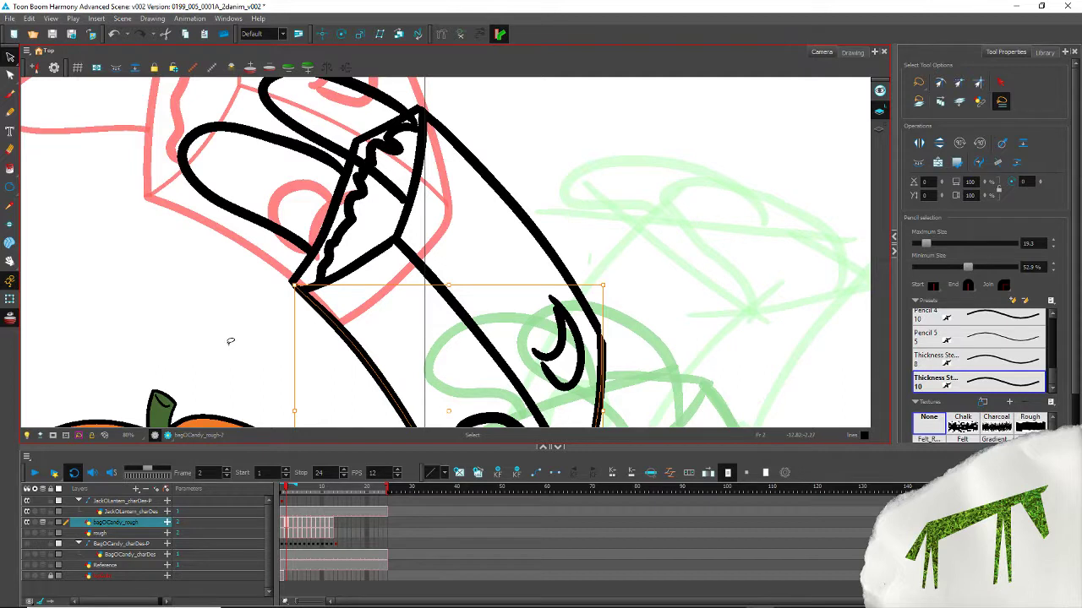
key(alt+q)
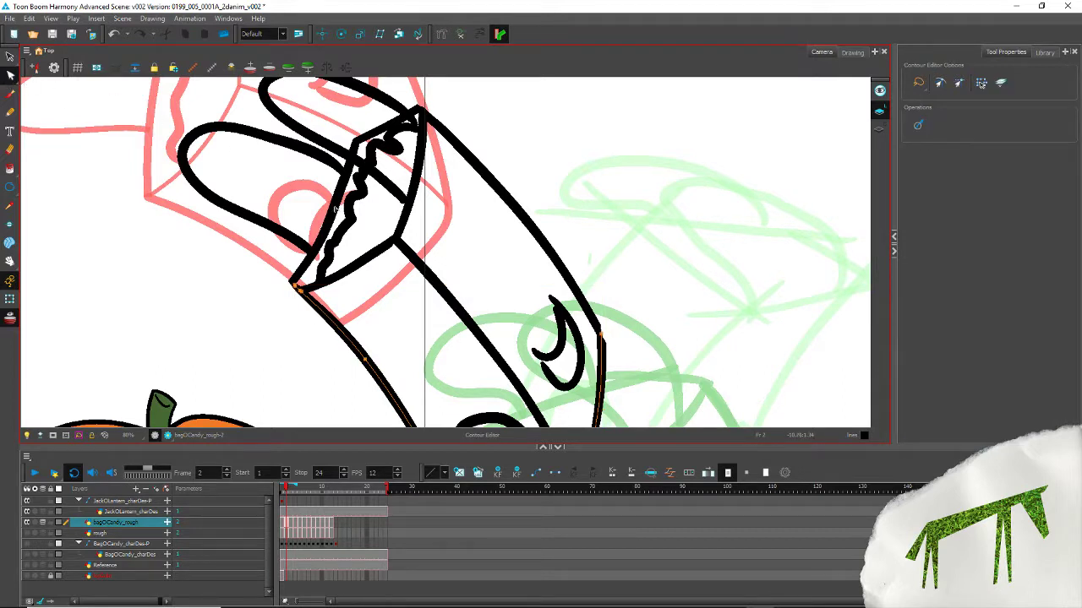
click(336, 208)
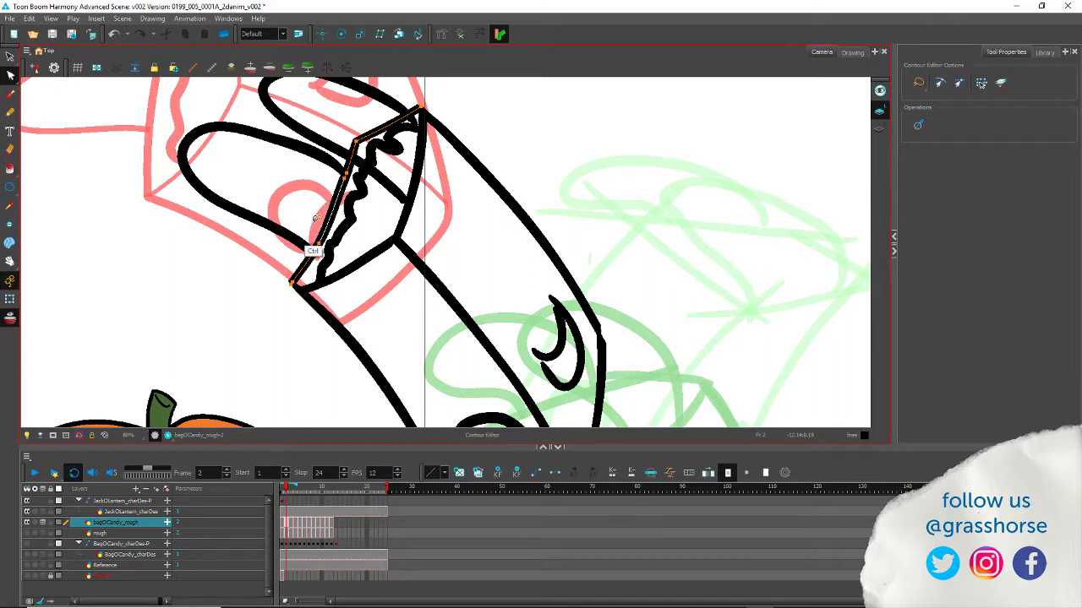
shift+click(317, 223)
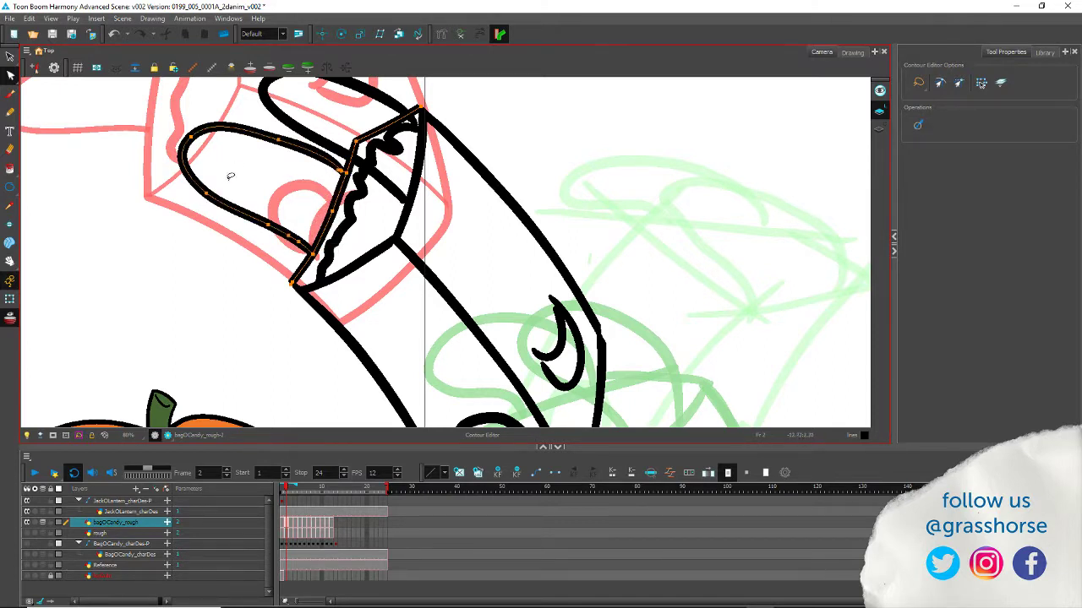
key(alt+s)
click(331, 210)
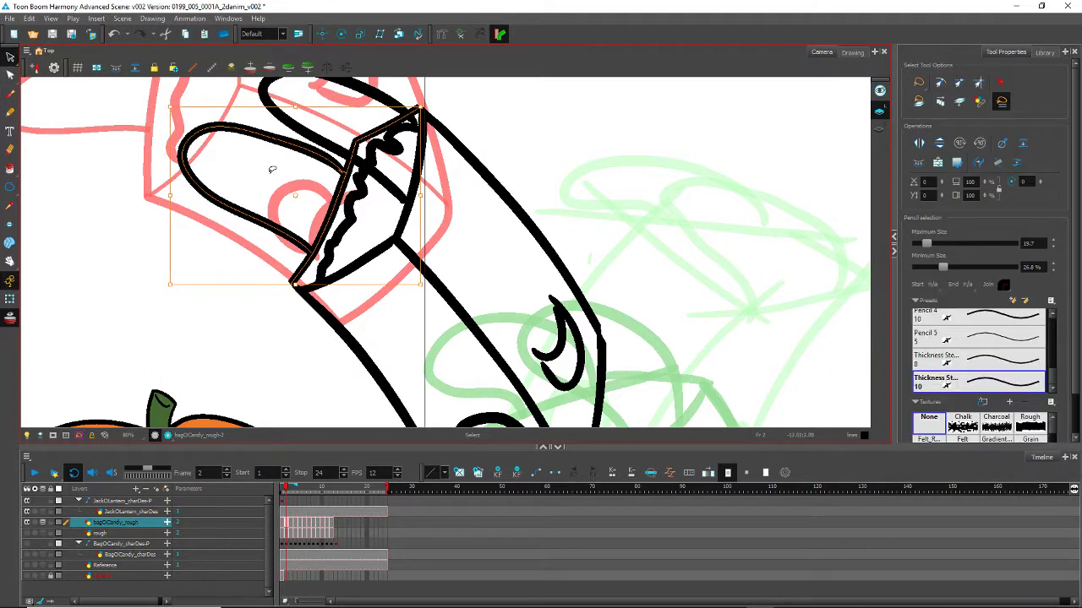
click(271, 171)
key(alt+q)
click(331, 209)
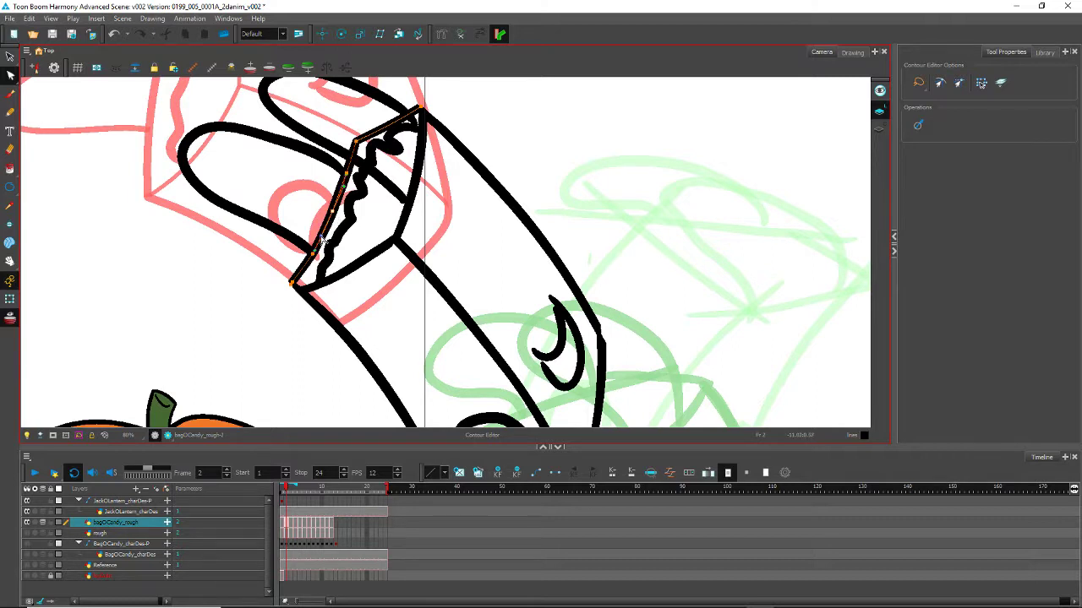
shift+click(323, 239)
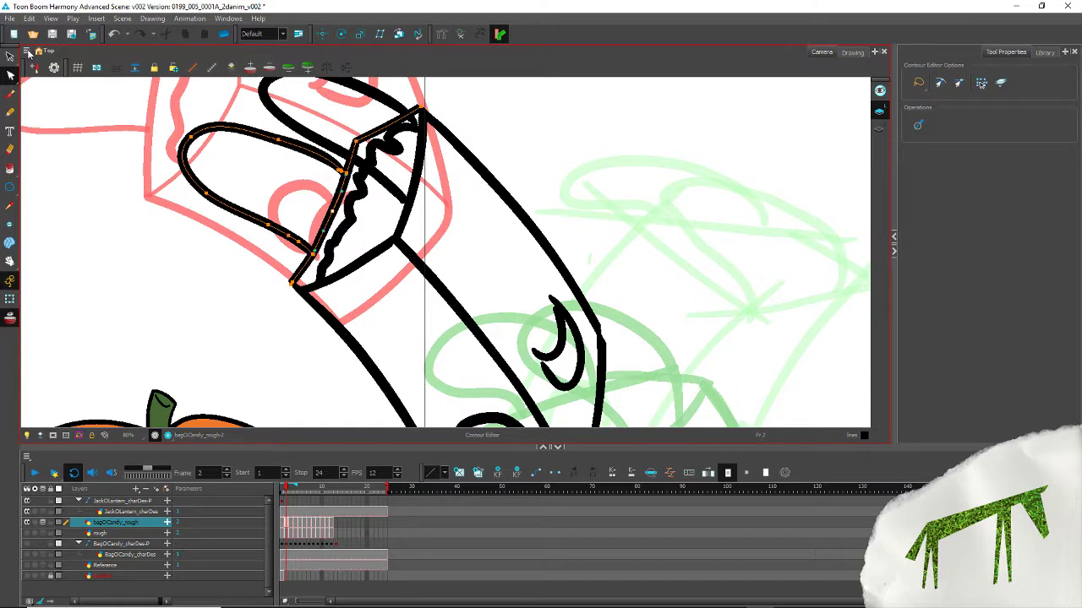
Step: Move the lower candy outline clear of the bag opening and smooth the opening's long back edge by removing extra points with the Contour Editor
click(9, 56)
click(188, 144)
drag(188, 144, 152, 135)
click(324, 194)
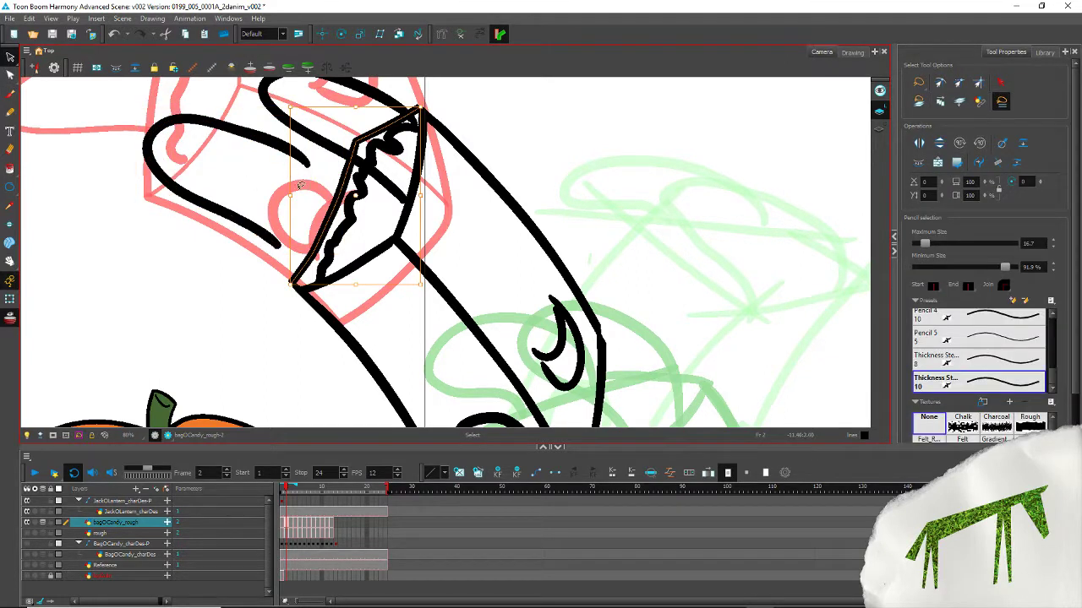
key(alt+q)
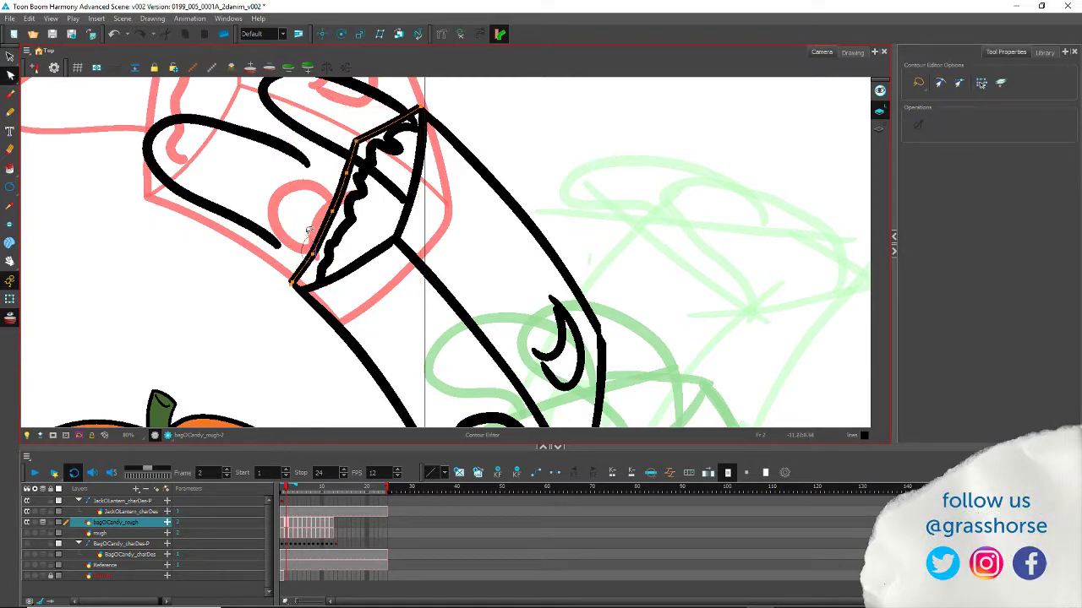
click(343, 172)
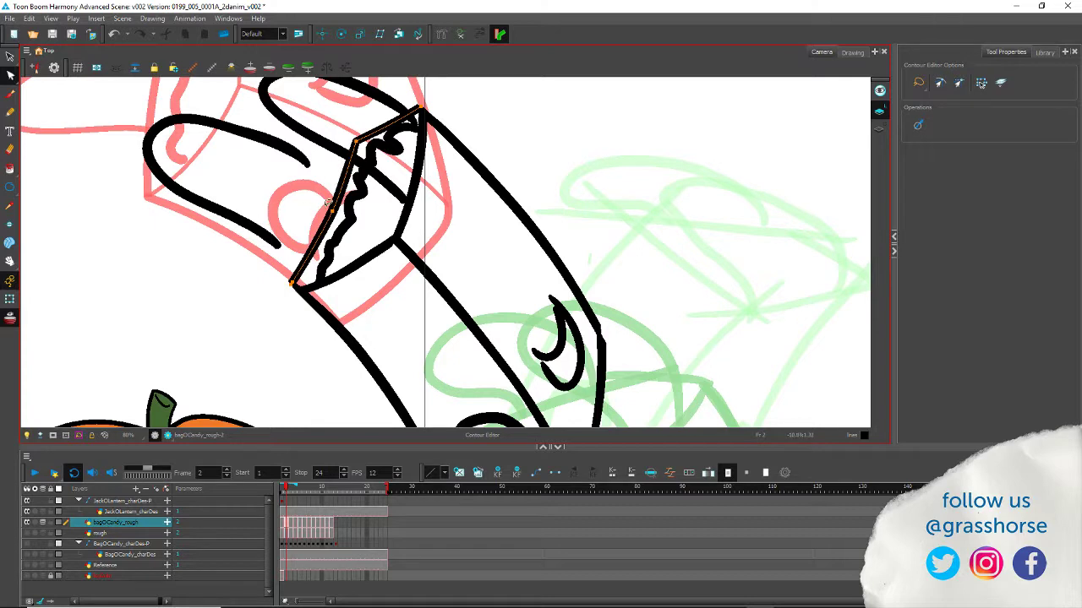
drag(332, 211, 317, 246)
Step: Move the lower candy outline back against the opening's smoothed edge and trim its overshooting ends with the Cutter
key(alt+s)
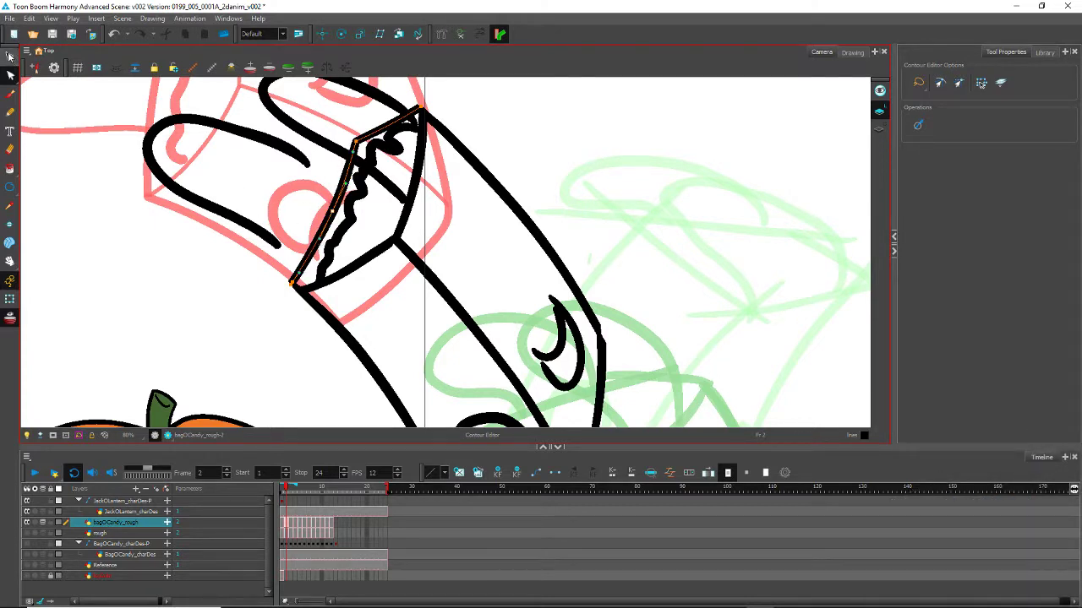
click(155, 114)
drag(156, 127, 197, 135)
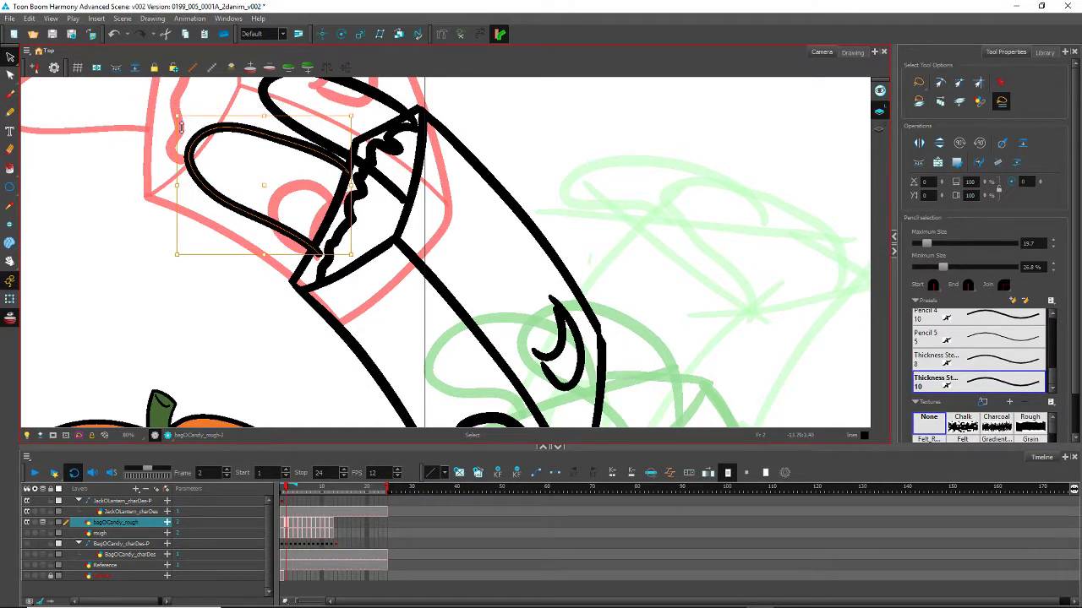
drag(193, 140, 193, 146)
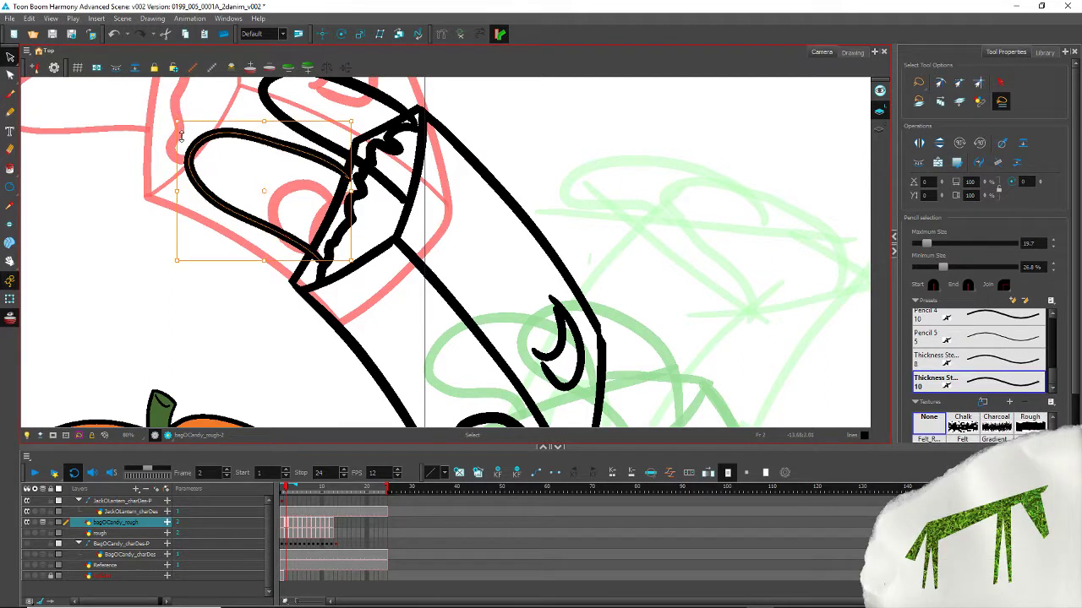
click(143, 95)
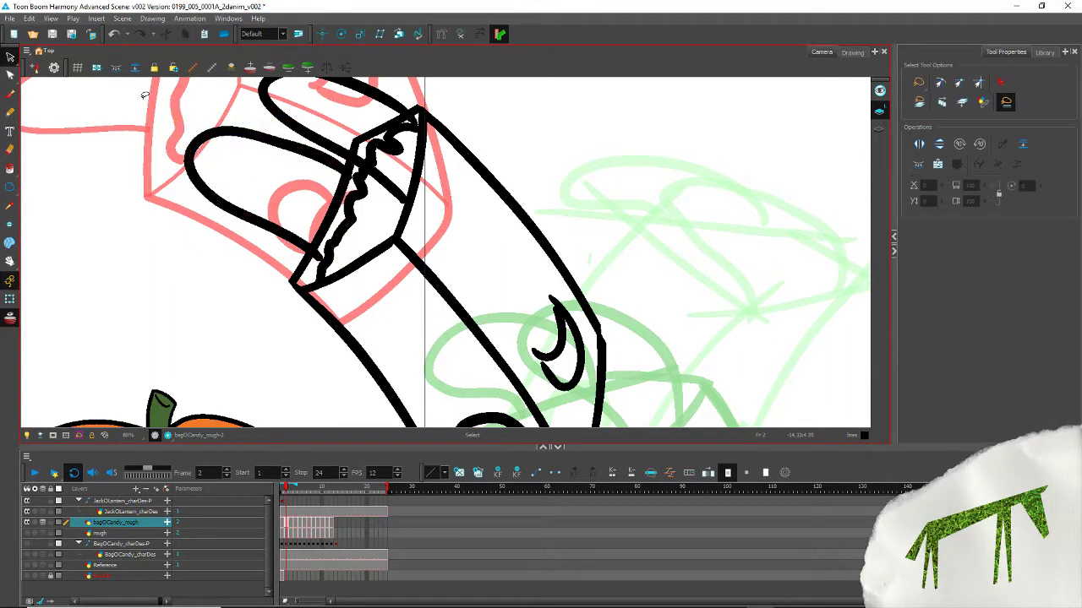
key(alt+t)
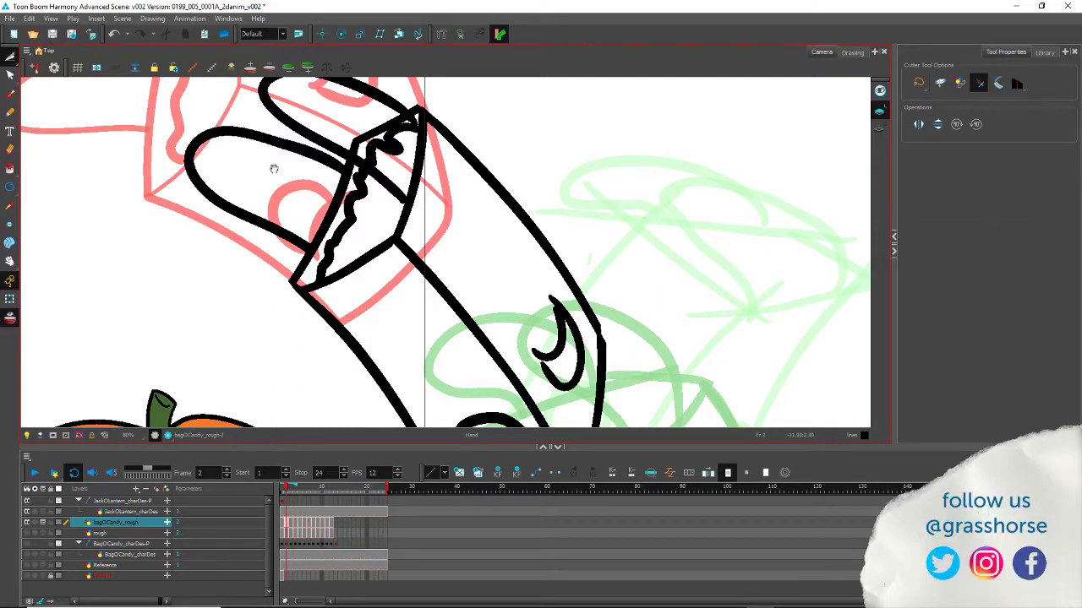
Step: Shift the upper candy outline slightly down into the bag opening and trim its overshooting end with the Cutter
drag(273, 169, 280, 234)
click(10, 58)
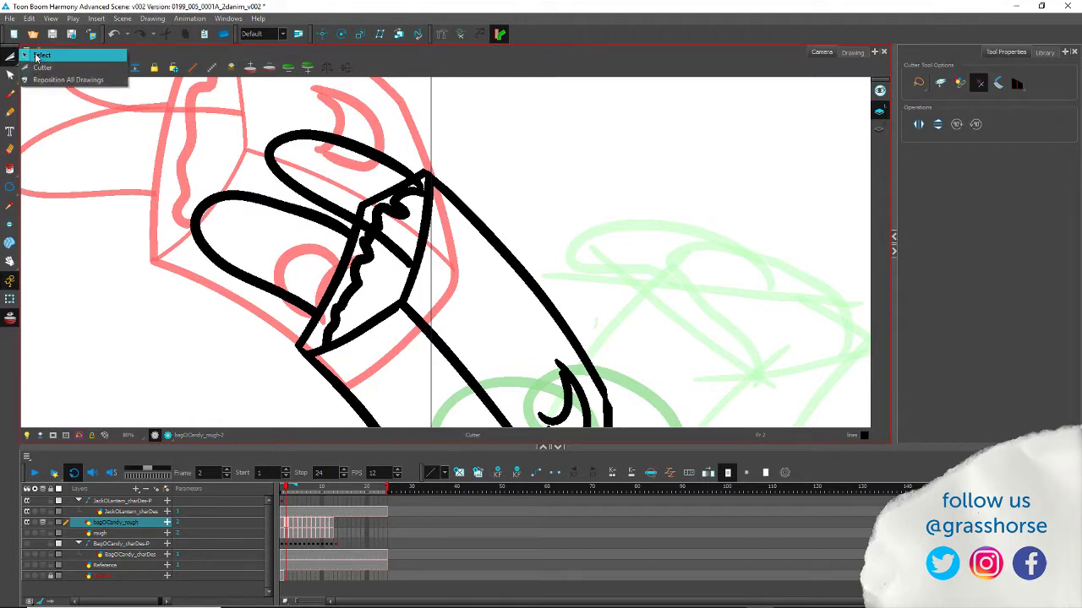
click(40, 56)
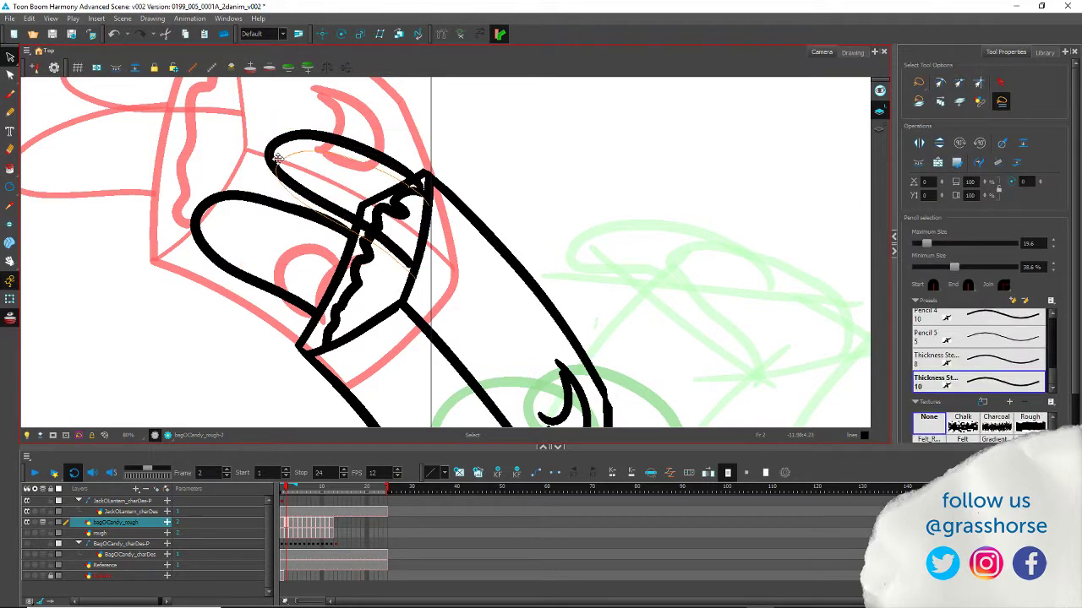
click(278, 158)
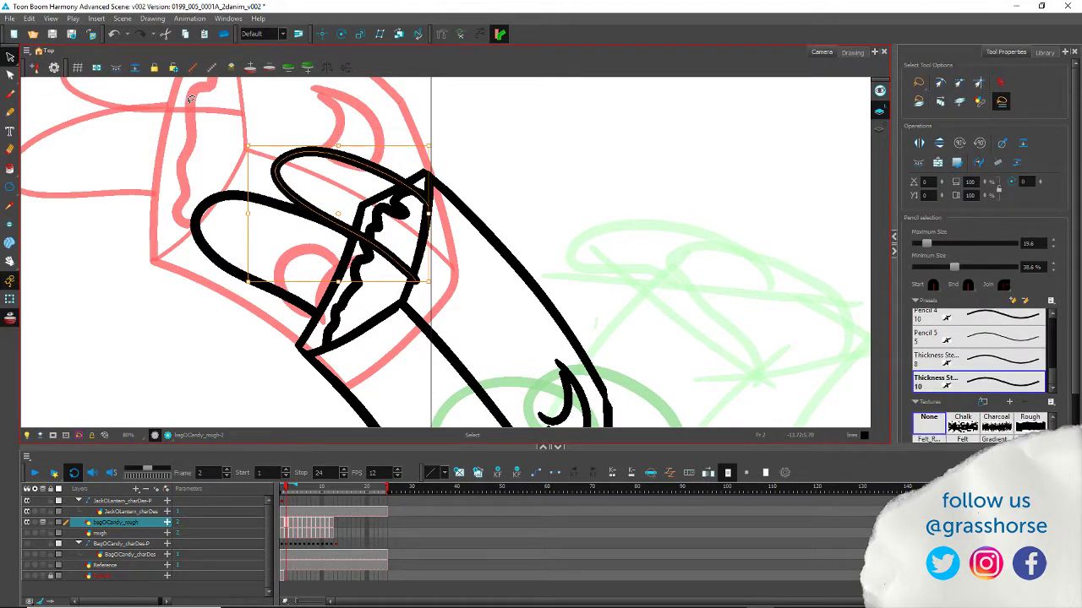
key(alt+t)
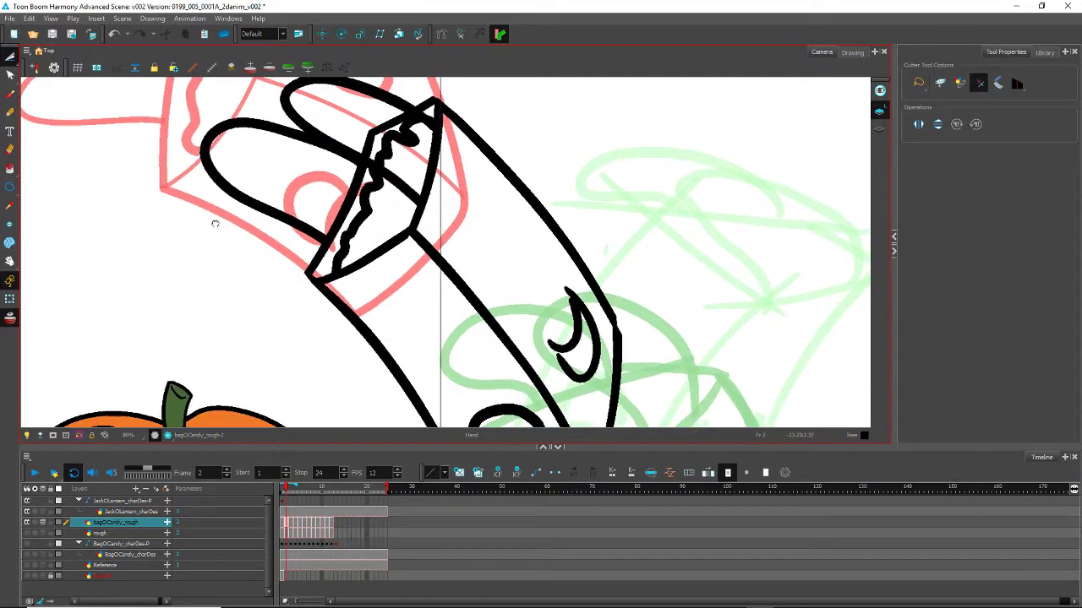
Step: Rotate the bag's middle fold line slightly about its upper end so its lower end meets the bag's lower right corner
drag(205, 299, 217, 223)
click(11, 56)
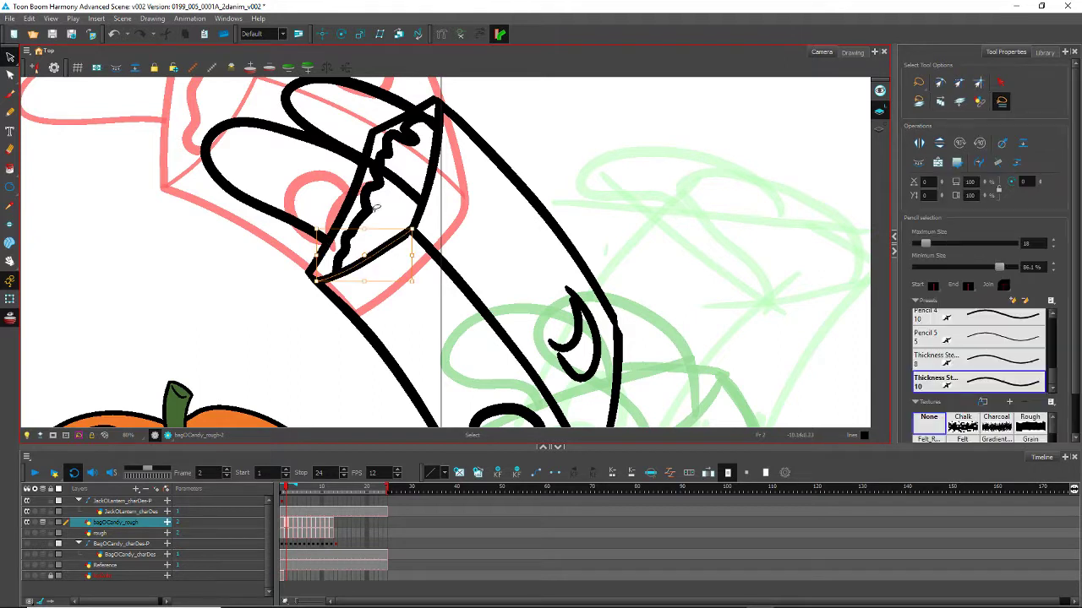
click(11, 74)
click(428, 169)
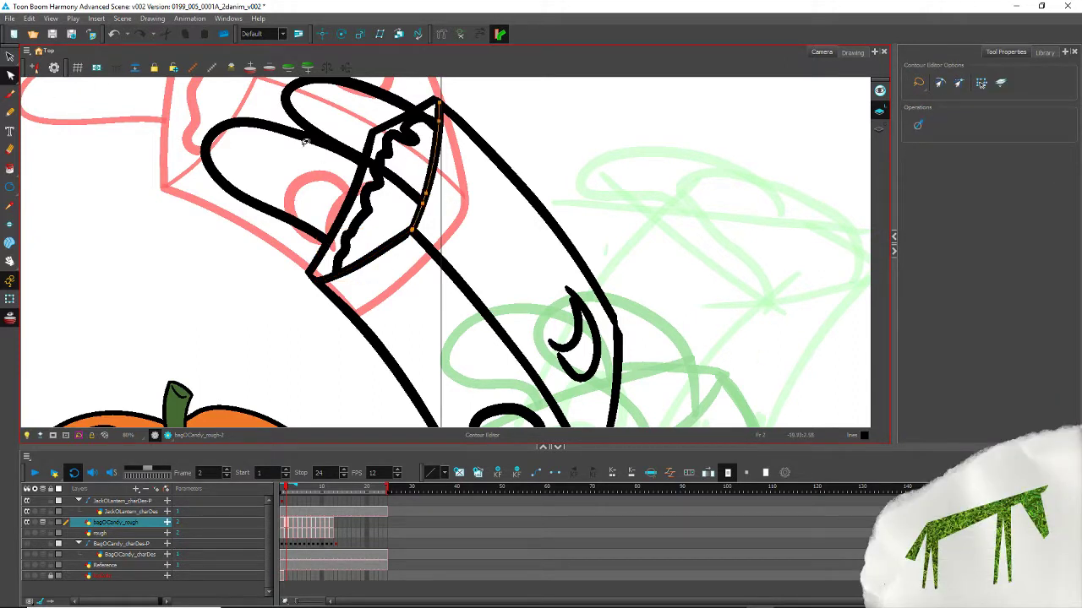
click(461, 288)
key(space)
drag(340, 345, 353, 278)
mouse_move(380, 321)
mouse_down()
mouse_move(319, 229)
mouse_move(326, 265)
mouse_up()
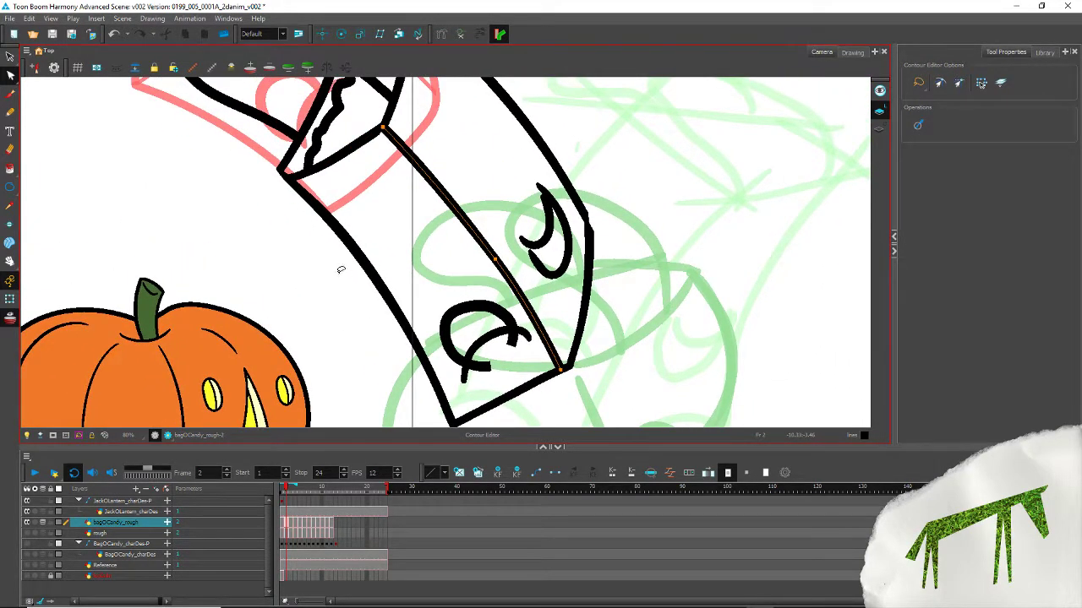
click(10, 57)
click(442, 199)
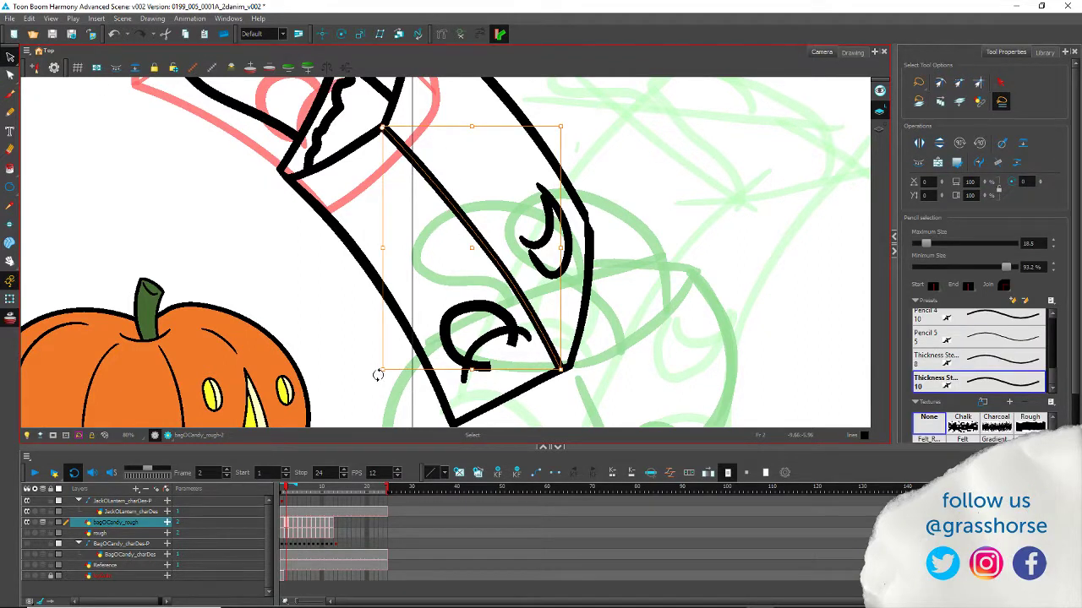
drag(378, 374, 385, 375)
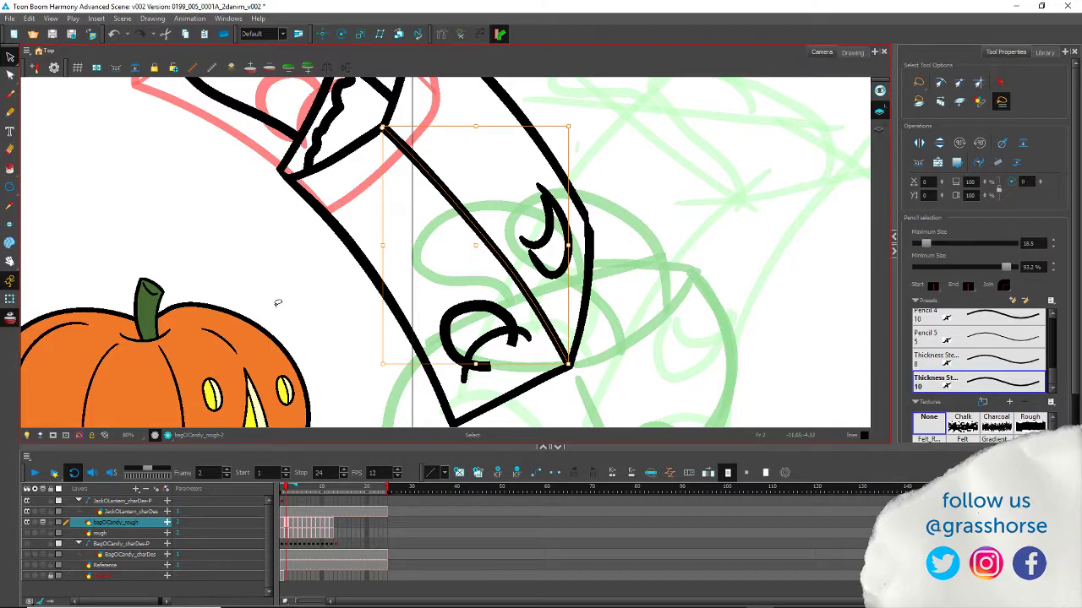
click(276, 302)
drag(270, 184, 286, 264)
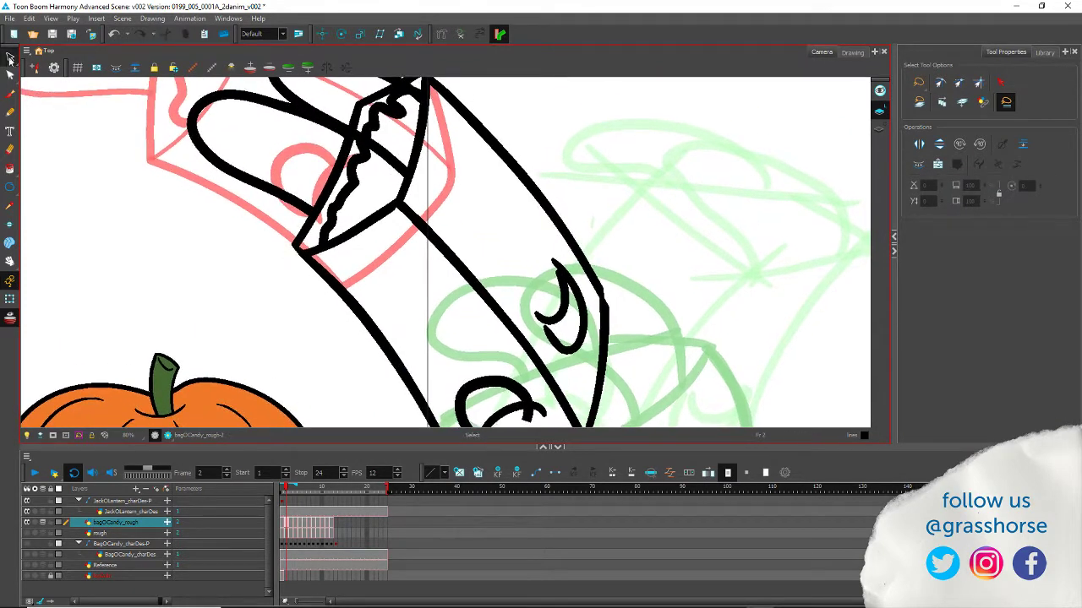
drag(234, 220, 194, 156)
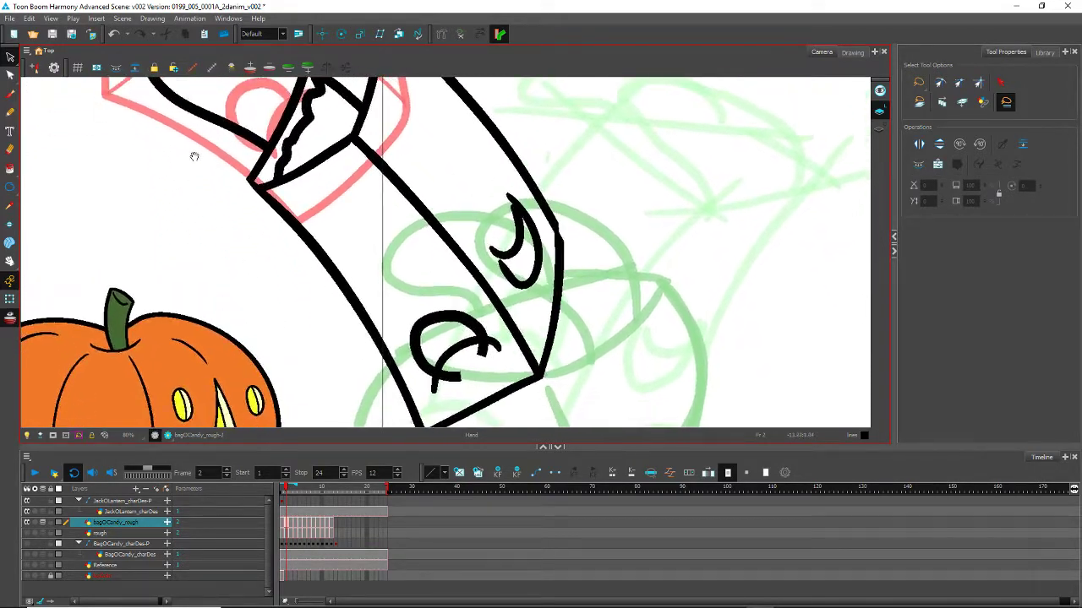
Step: Trim the two overshooting ends of the lower eye shape near the bag's base with the Cutter
key(alt+t)
click(452, 377)
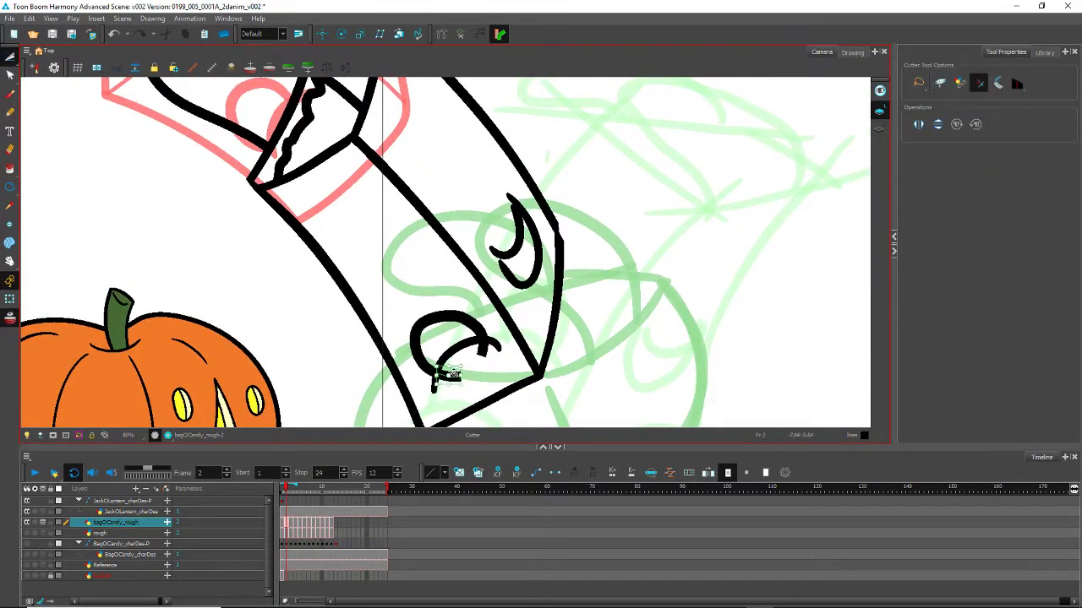
key(Delete)
click(482, 348)
key(Delete)
Step: Apply the size 10 Thickness pencil preset to the bag's outer outline and set its maximum size to 16
mouse_move(313, 299)
mouse_down()
mouse_move(279, 262)
mouse_move(285, 338)
mouse_up()
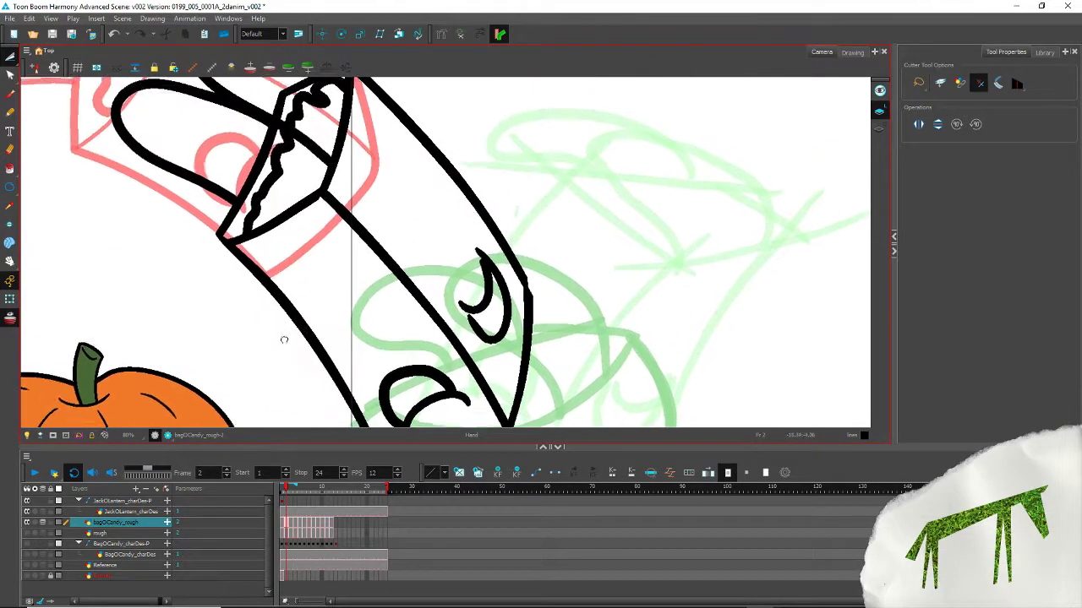
click(10, 57)
click(42, 55)
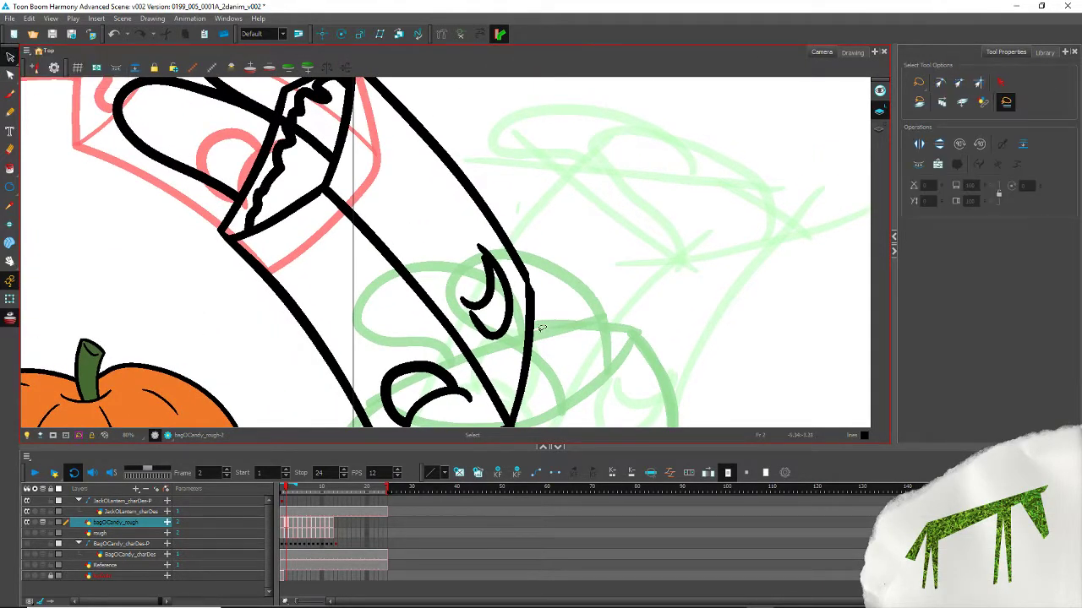
click(521, 266)
click(1014, 385)
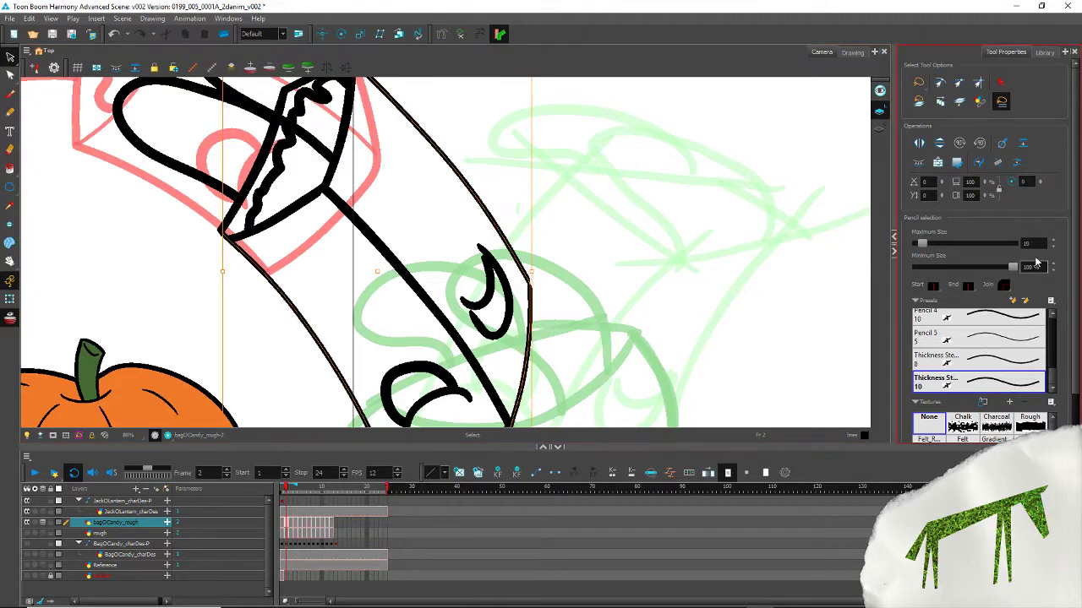
drag(1040, 244, 971, 244)
text(16)
key(Return)
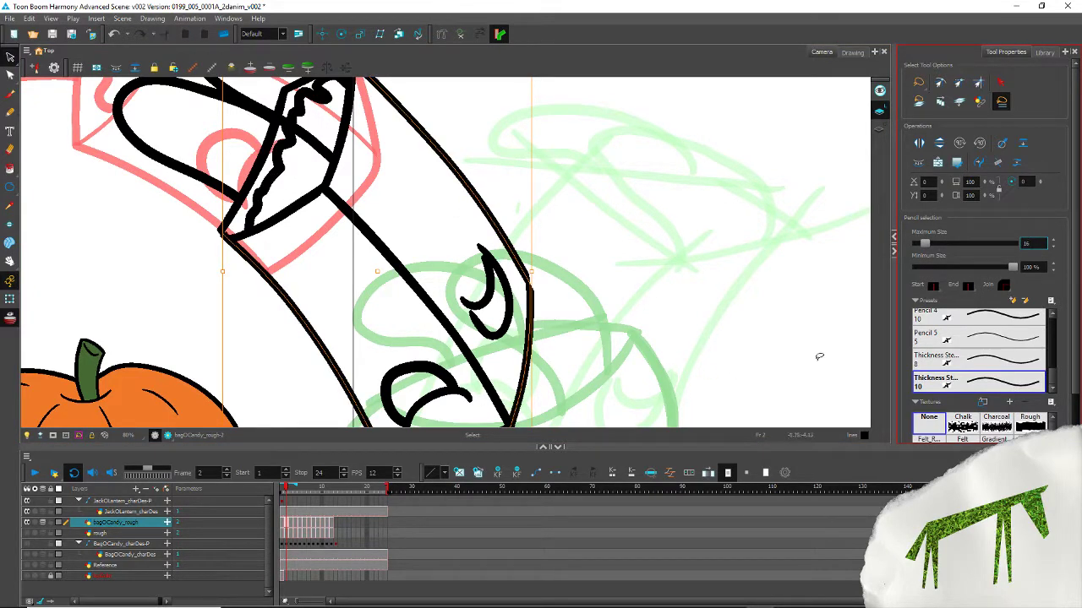
Step: Give the bag's outer outline round start and end caps
click(935, 288)
click(942, 301)
click(969, 289)
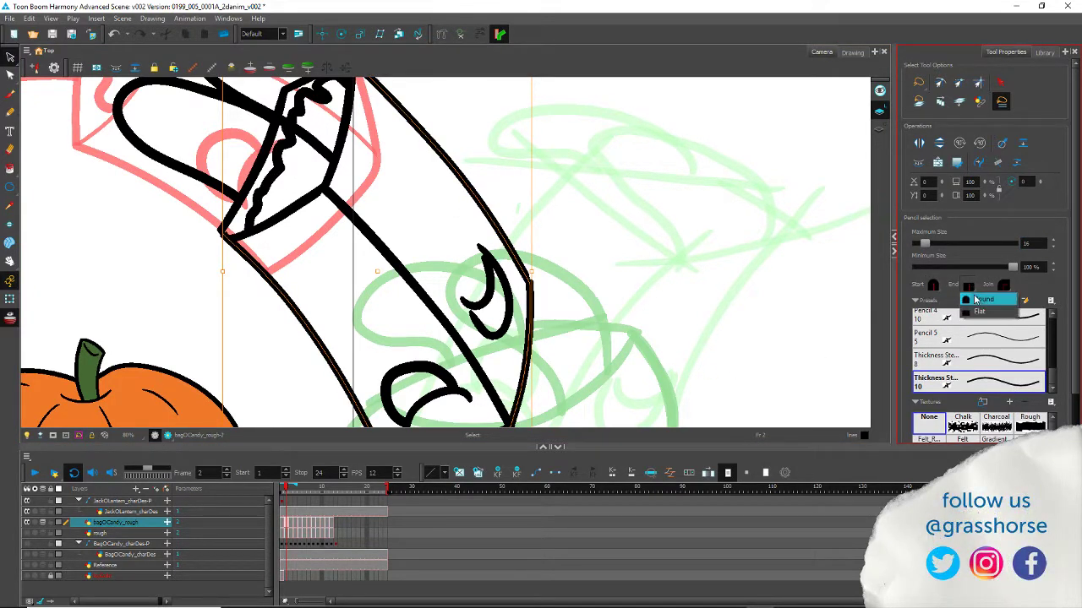
click(972, 300)
click(452, 110)
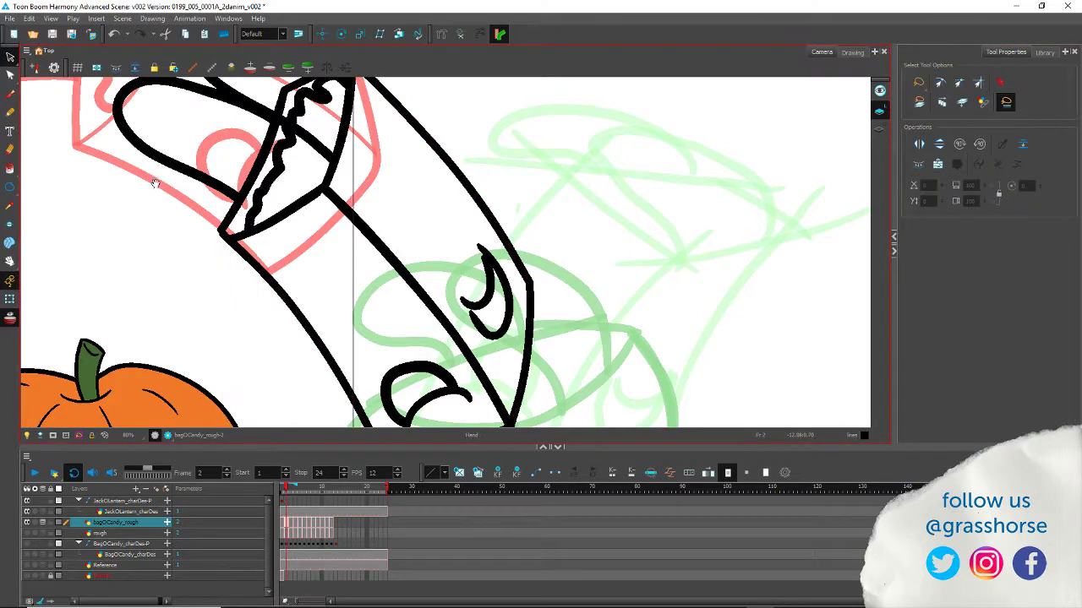
Step: Apply the size 10 Thickness pencil preset to the bag's middle fold line and set its maximum size to 8
drag(155, 183, 214, 237)
drag(415, 309, 434, 277)
click(985, 378)
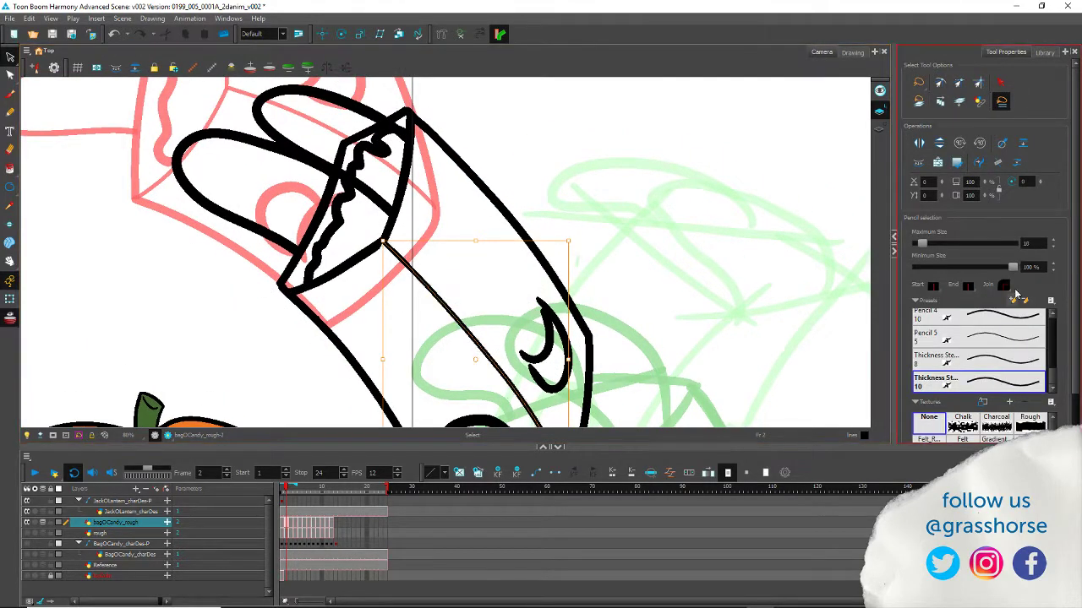
drag(1036, 244, 989, 244)
text(8)
key(Return)
click(252, 343)
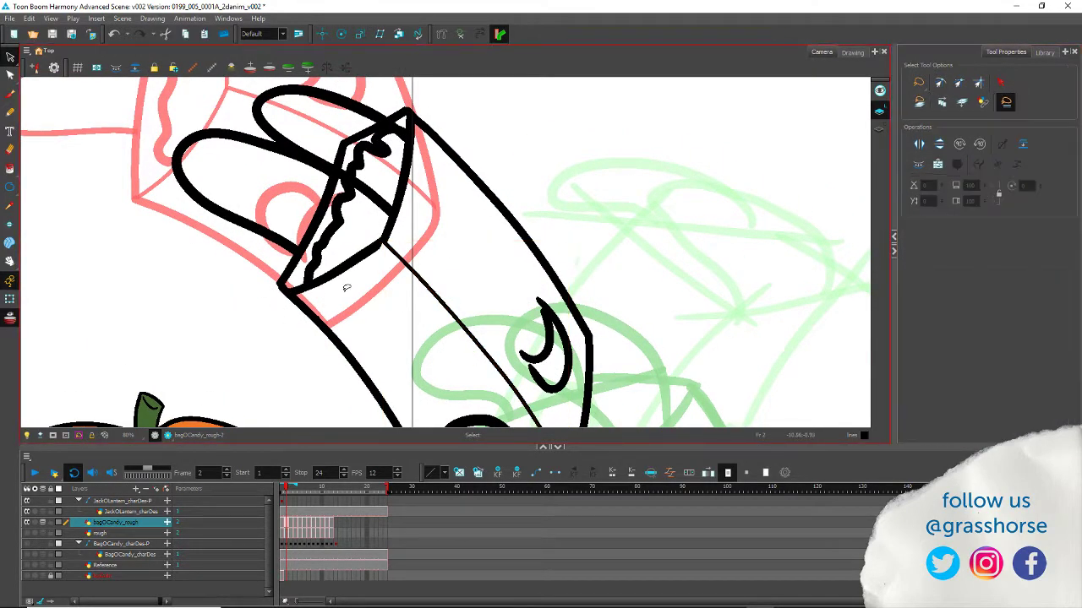
Step: Apply the size 10 Thickness pencil preset to the front edges of the bag opening and set their maximum size to 8
drag(347, 285, 343, 239)
drag(420, 228, 396, 172)
click(393, 169)
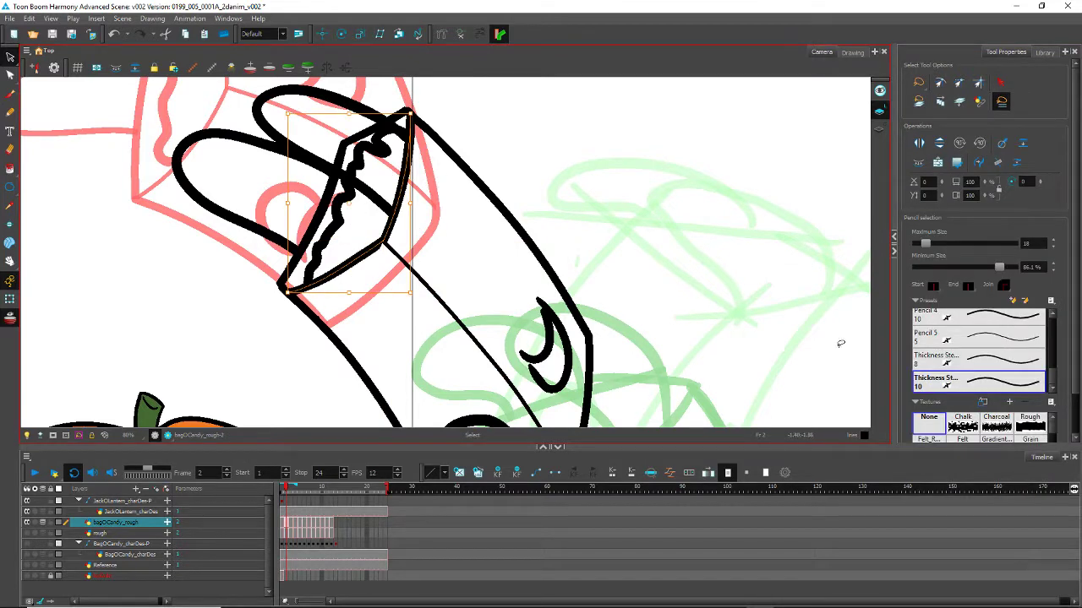
click(1013, 385)
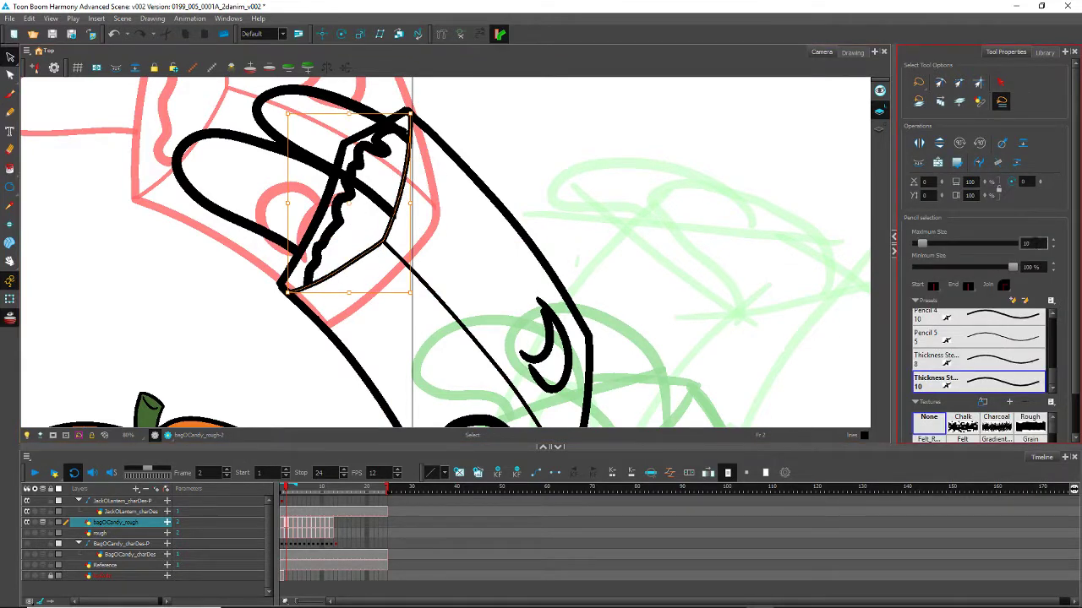
click(199, 273)
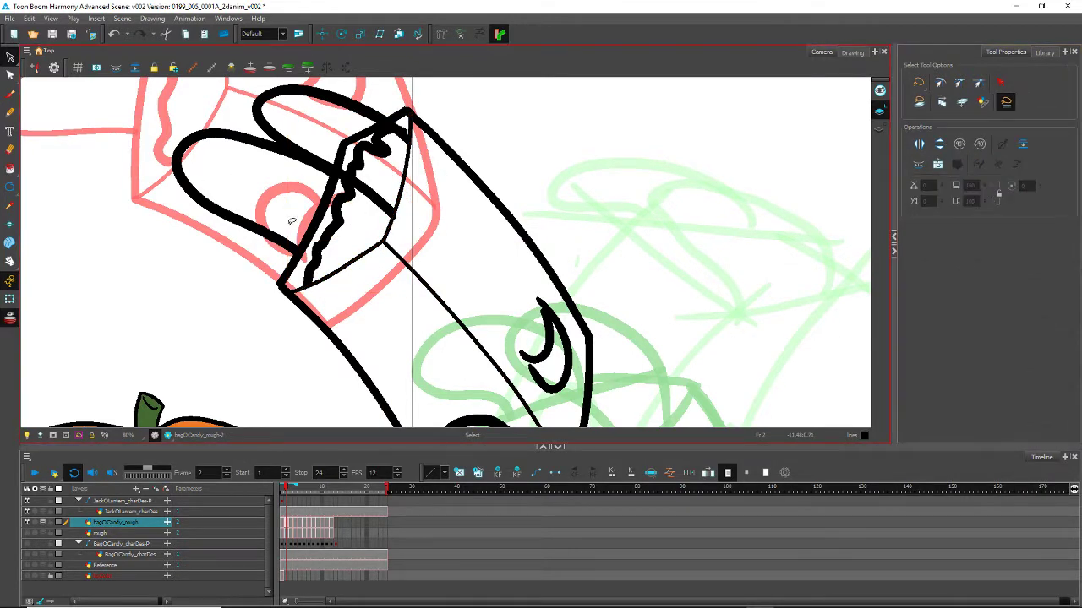
Step: Rotate the opening's lower front edge slightly about its inner end so its outer end meets the bag's left corner
click(341, 270)
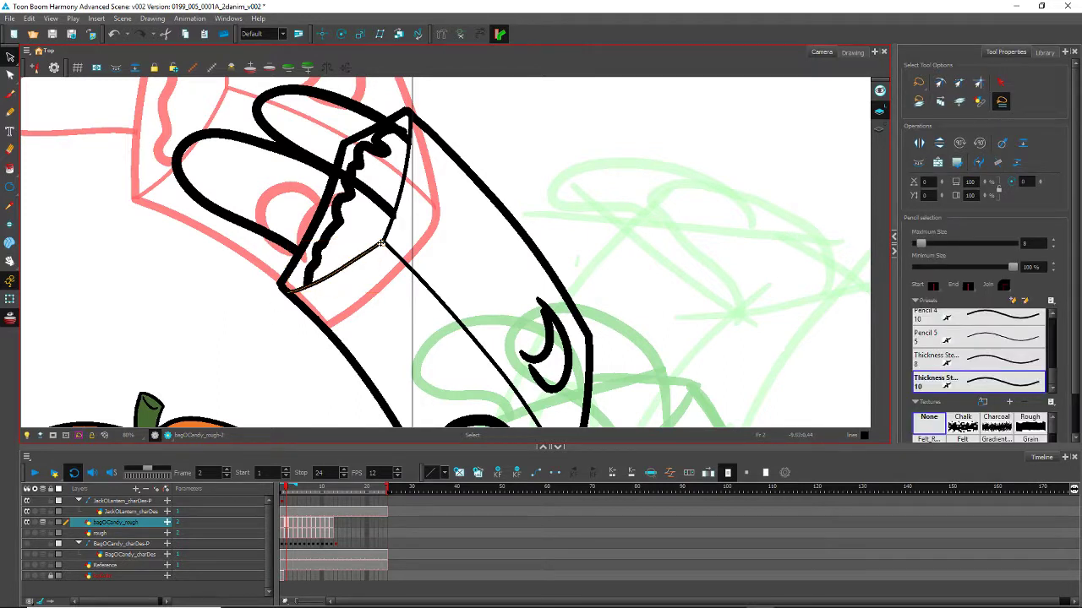
drag(280, 302, 268, 297)
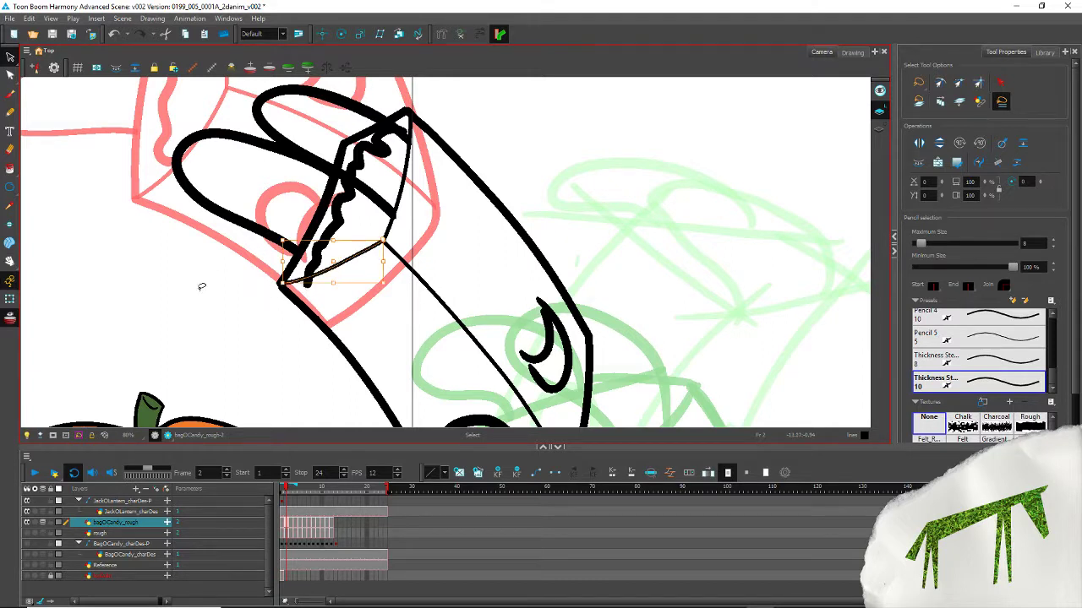
click(201, 287)
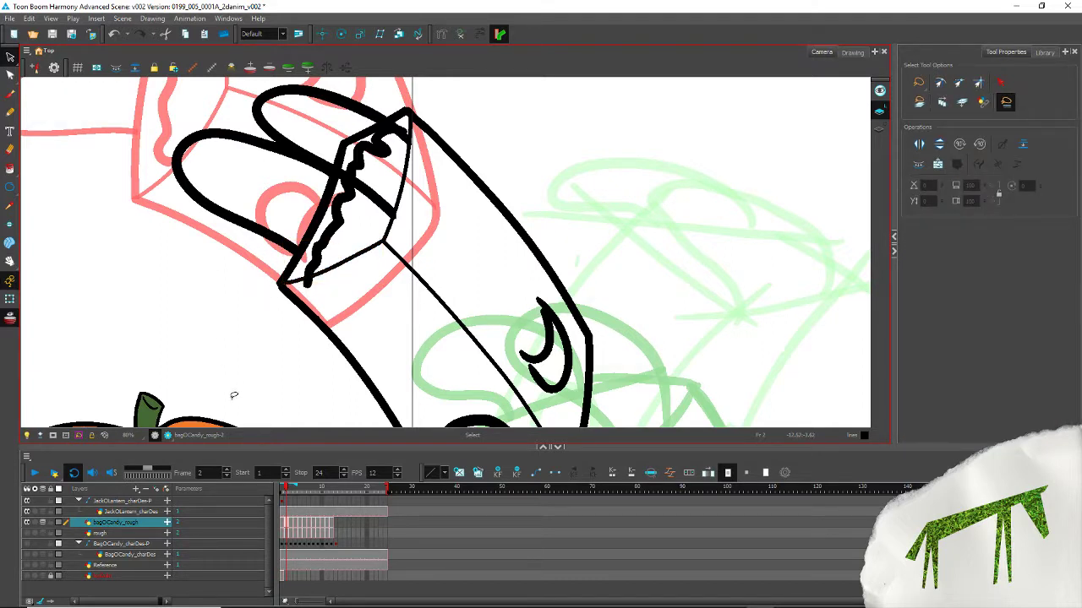
Step: Trim the wavy line's overshooting lower end at the opening's front edge with the Cutter
key(alt+t)
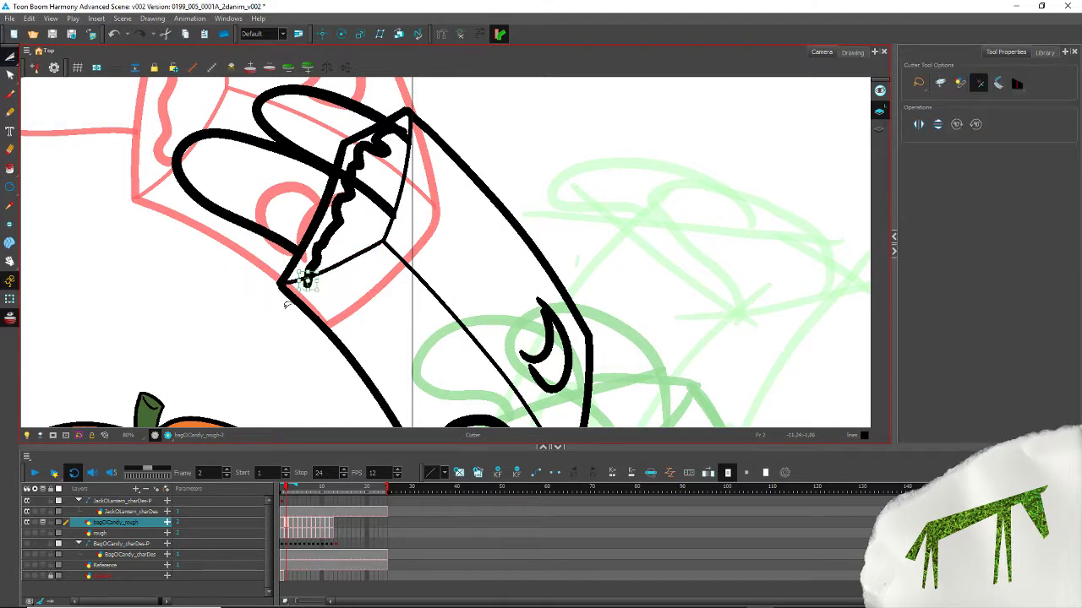
drag(233, 326, 233, 276)
scroll(233, 276, down, 4)
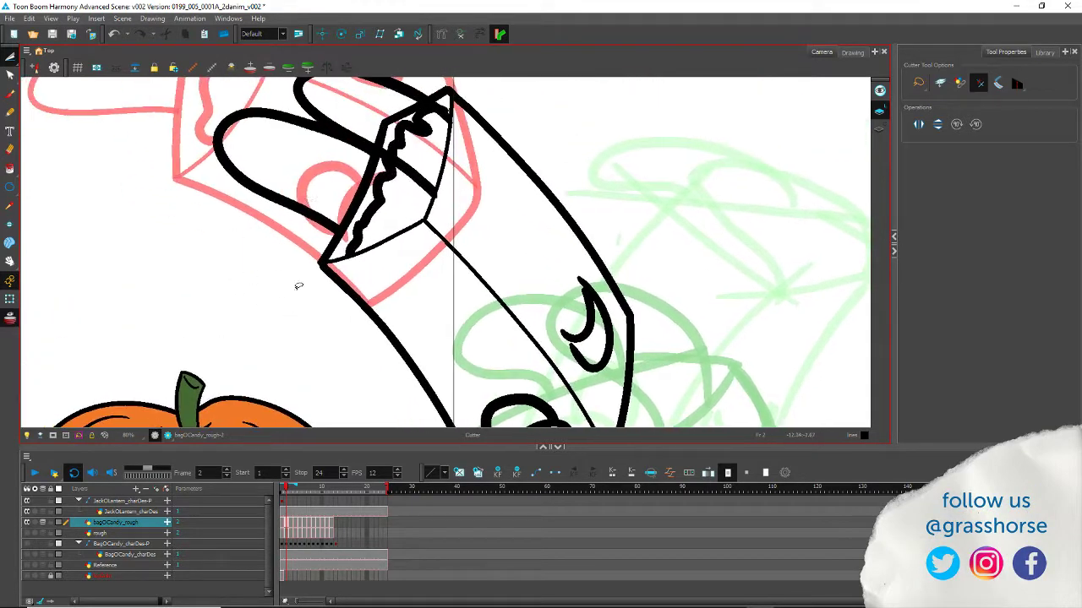
scroll(248, 299, up, 2)
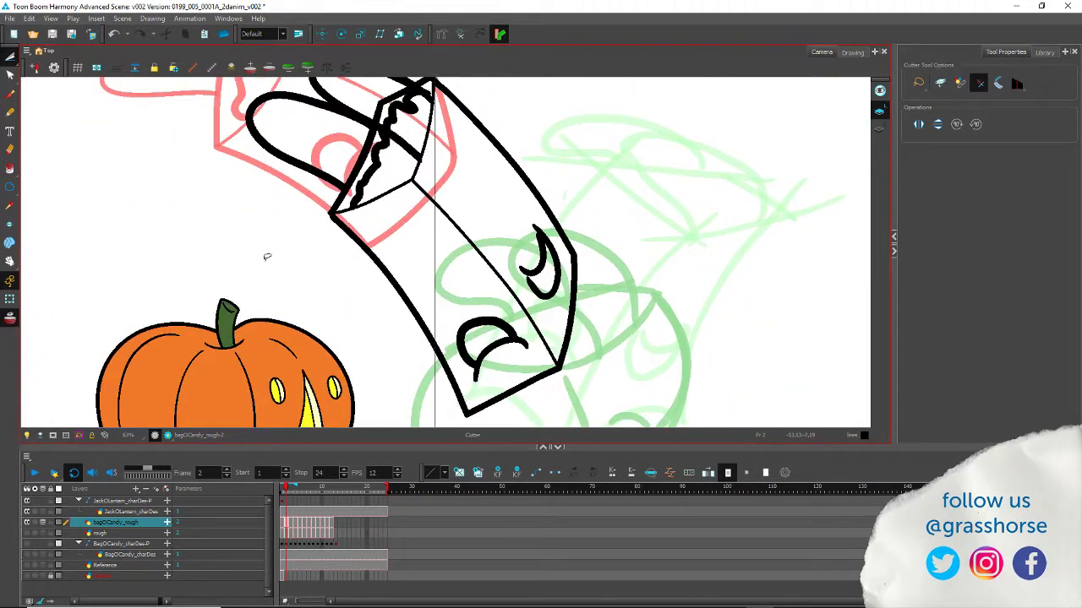
Step: Apply the size 10 Thickness pencil preset to both candy outlines and set their maximum size to 12
drag(238, 204, 268, 242)
click(10, 57)
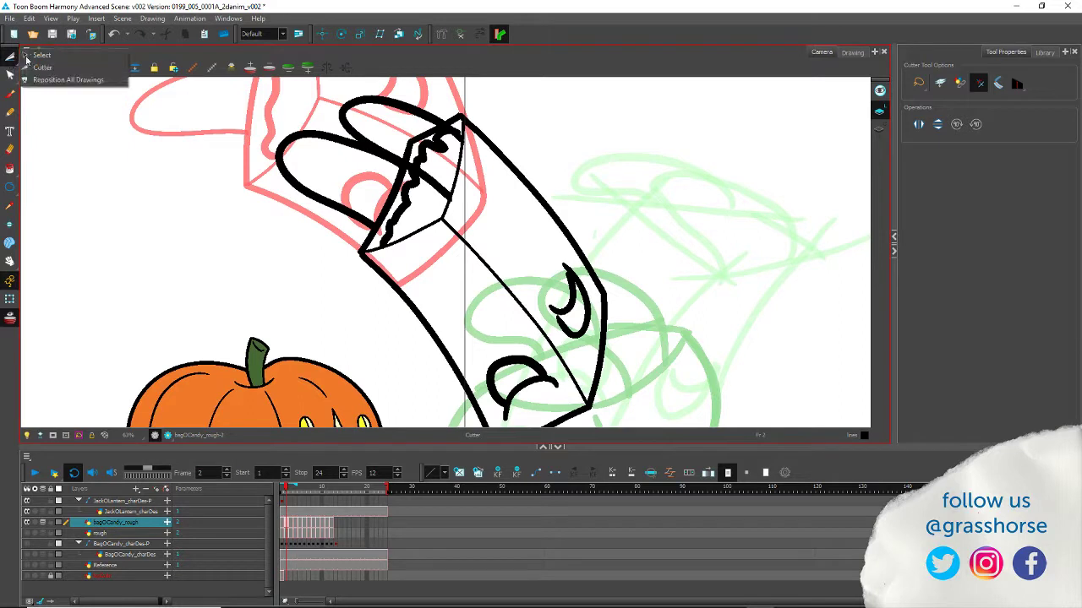
click(67, 55)
click(317, 160)
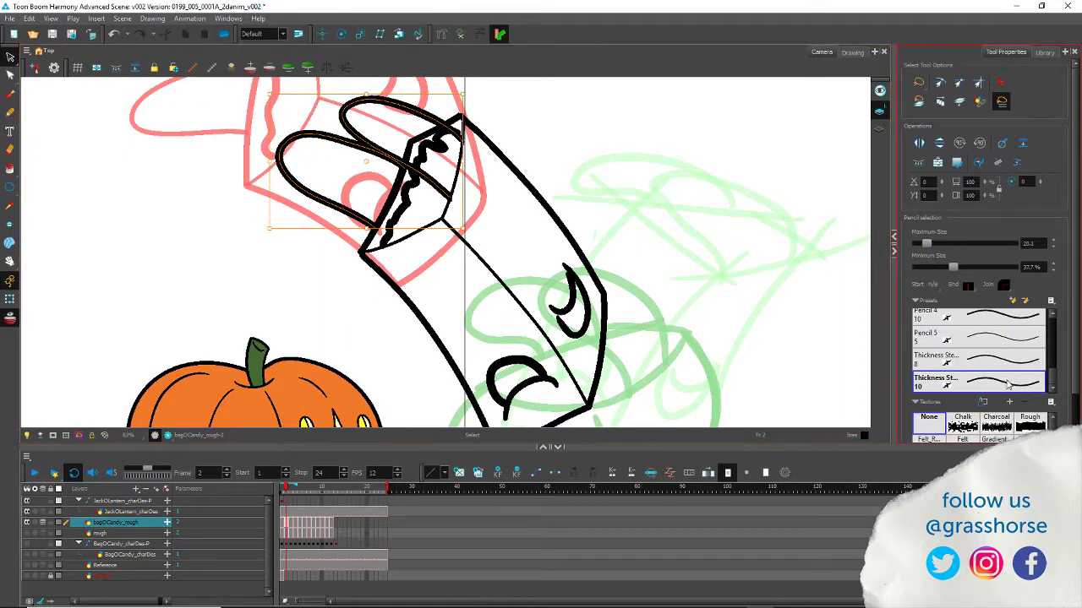
text(10)
key(Return)
text(12)
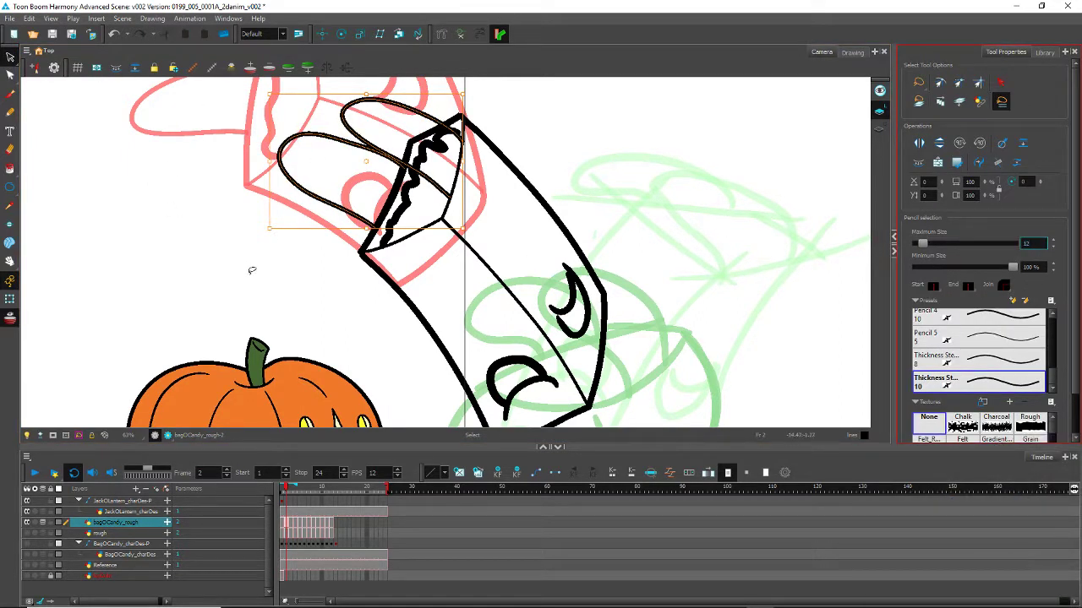
Step: Smooth the lower and the upper candy outlines with the Contour Editor
key(alt+q)
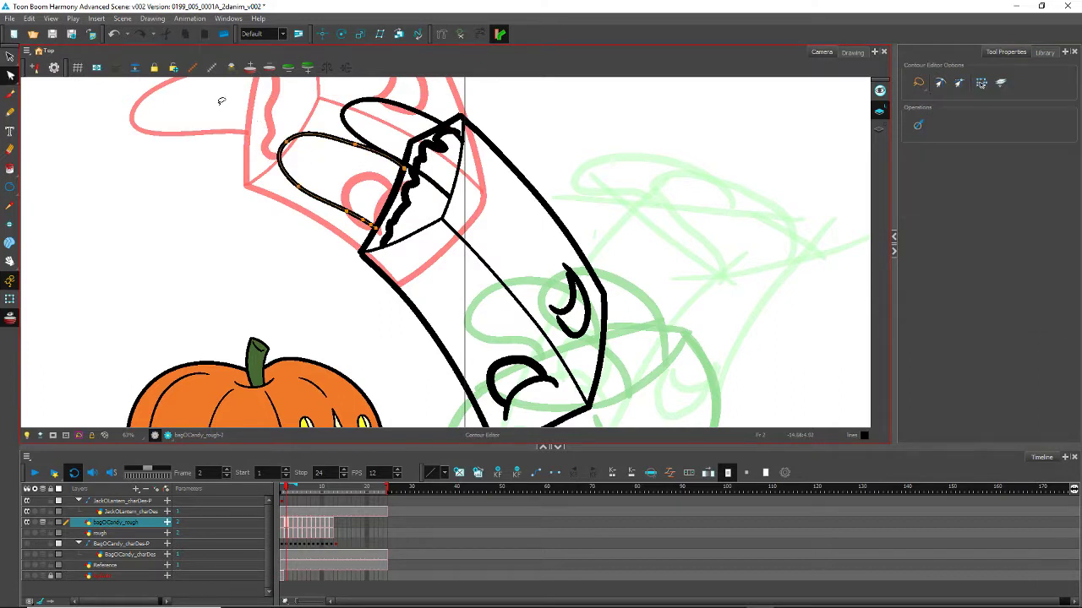
click(919, 125)
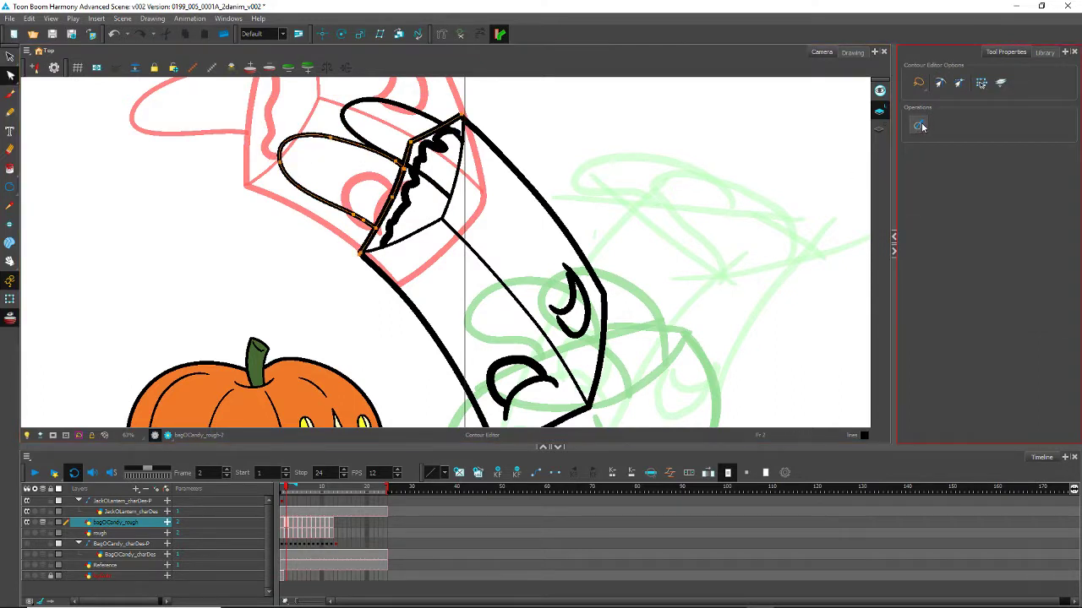
click(345, 104)
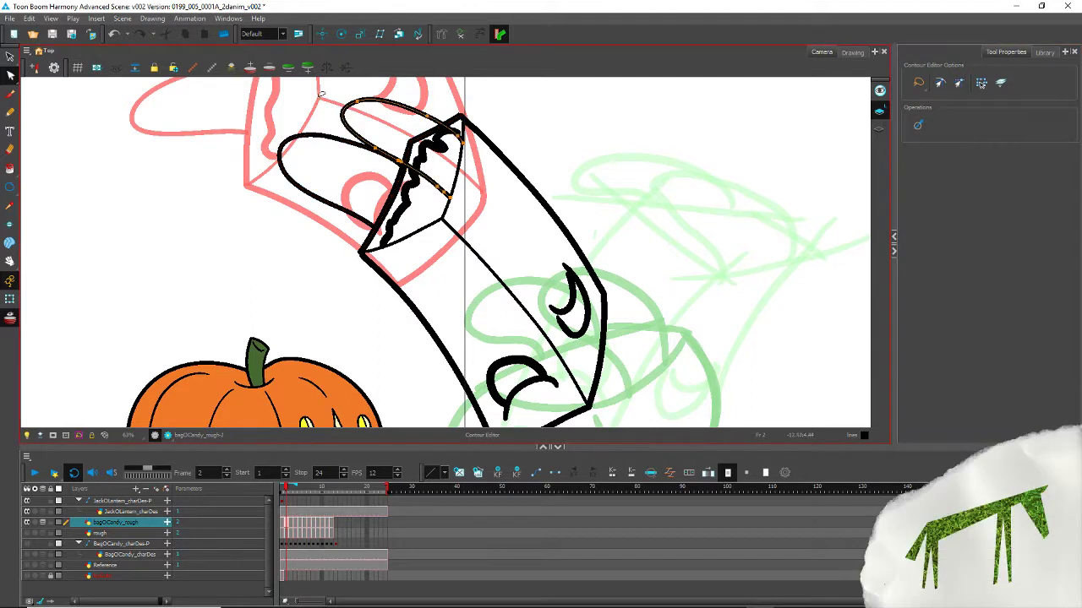
click(918, 125)
click(212, 111)
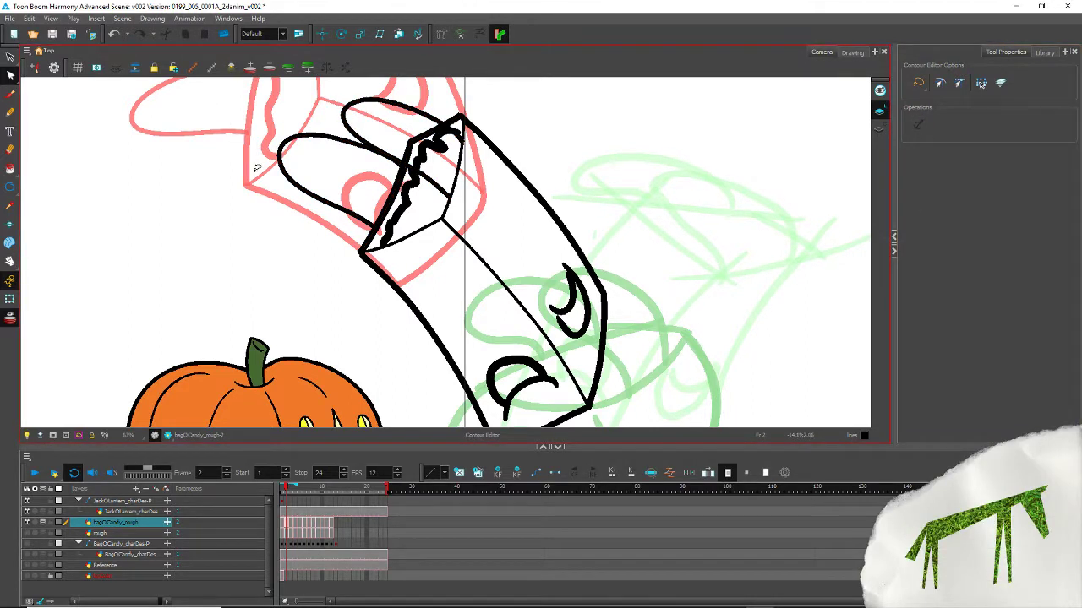
Step: Remove the extra point on top of the lower candy outline and nudge its outer tip point to round the curve
click(312, 148)
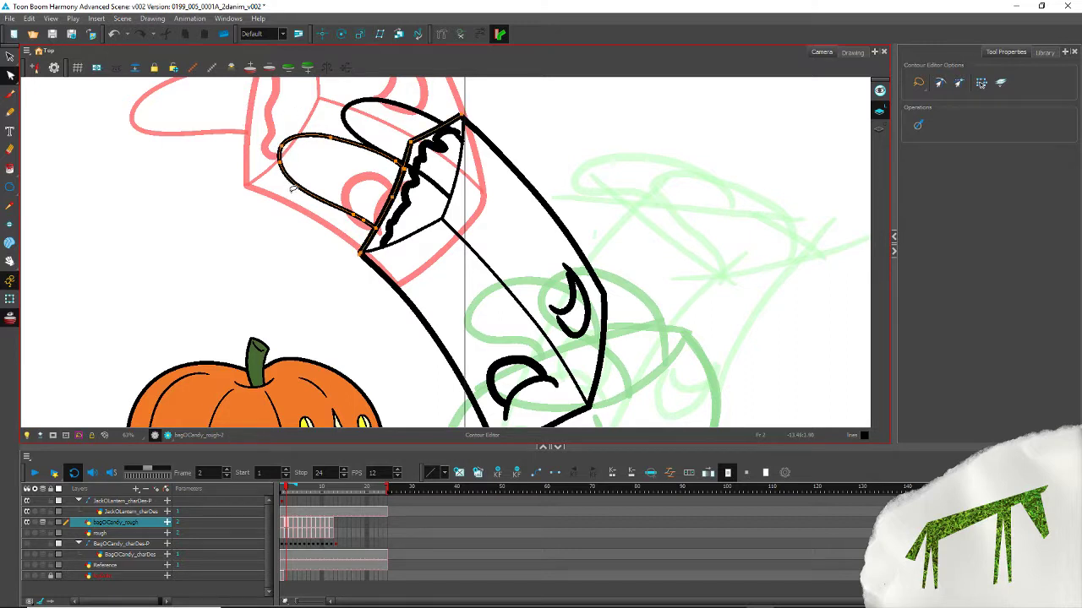
click(330, 137)
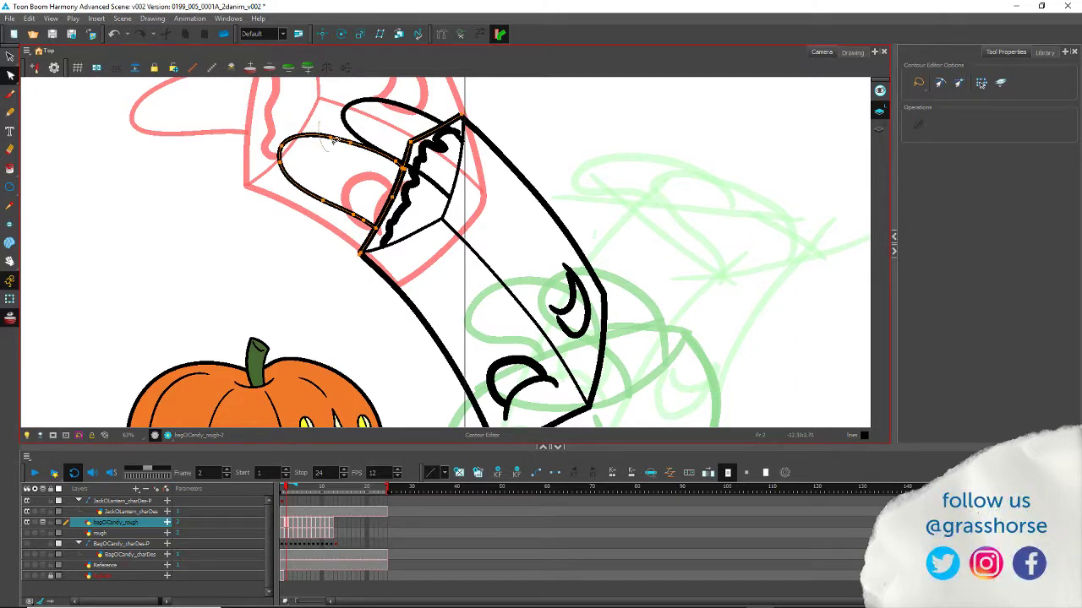
key(Delete)
mouse_move(274, 168)
mouse_down()
mouse_move(237, 129)
mouse_move(269, 172)
mouse_move(277, 163)
mouse_up()
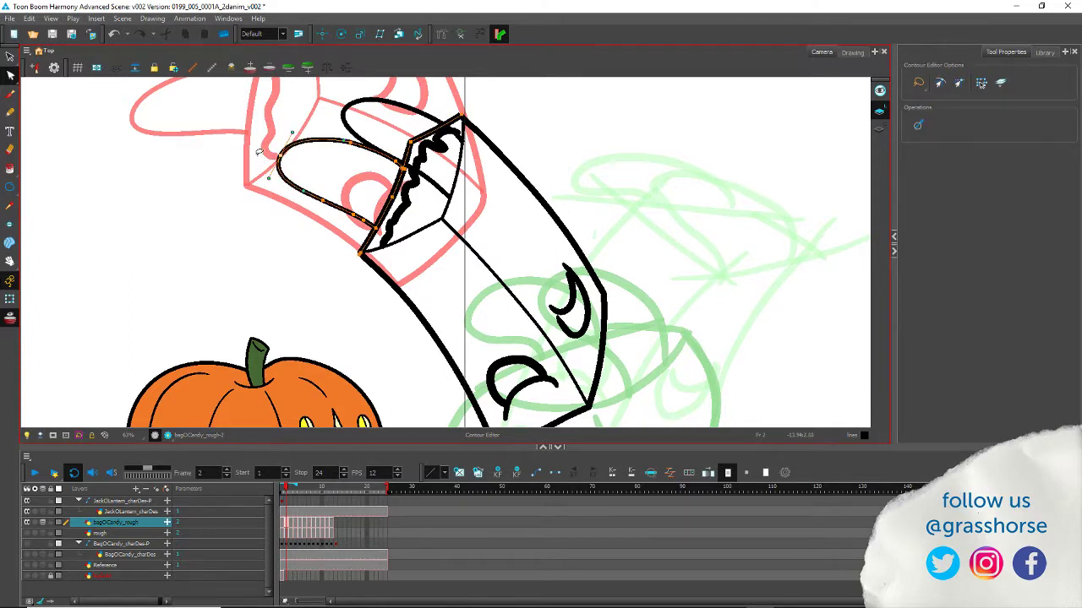
click(244, 191)
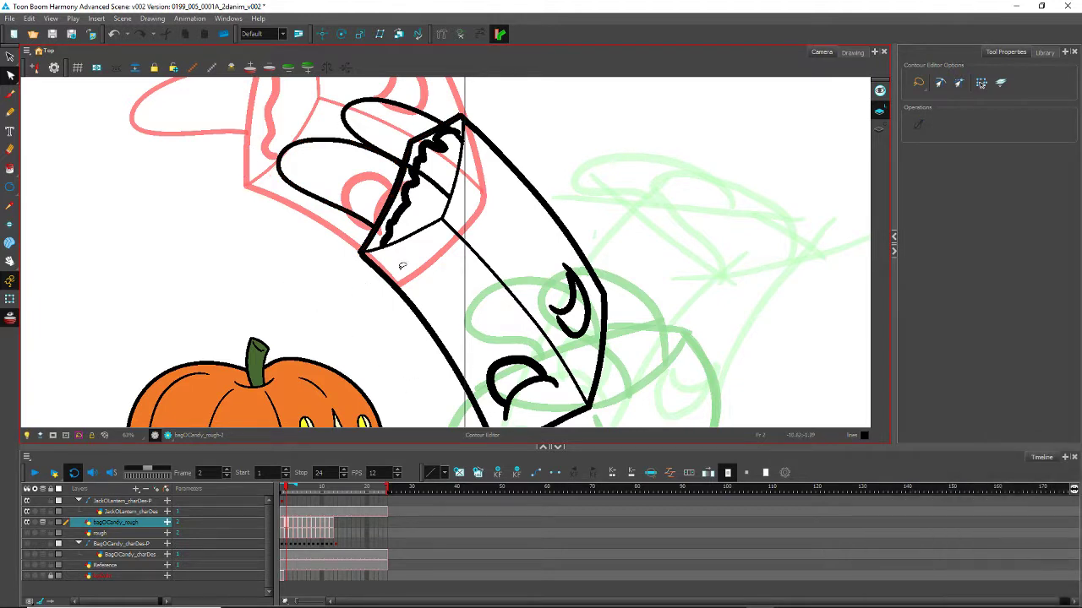
Step: Flip between frames 1 and 2 to compare the cleaned-up bag and candy shapes
key(comma)
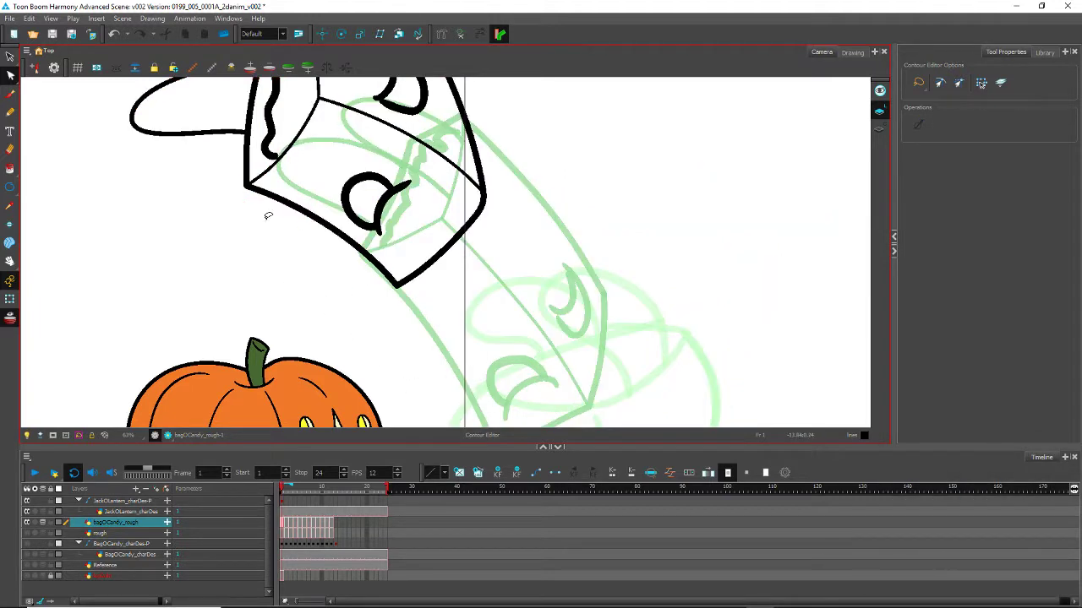
drag(214, 159, 268, 328)
key(period)
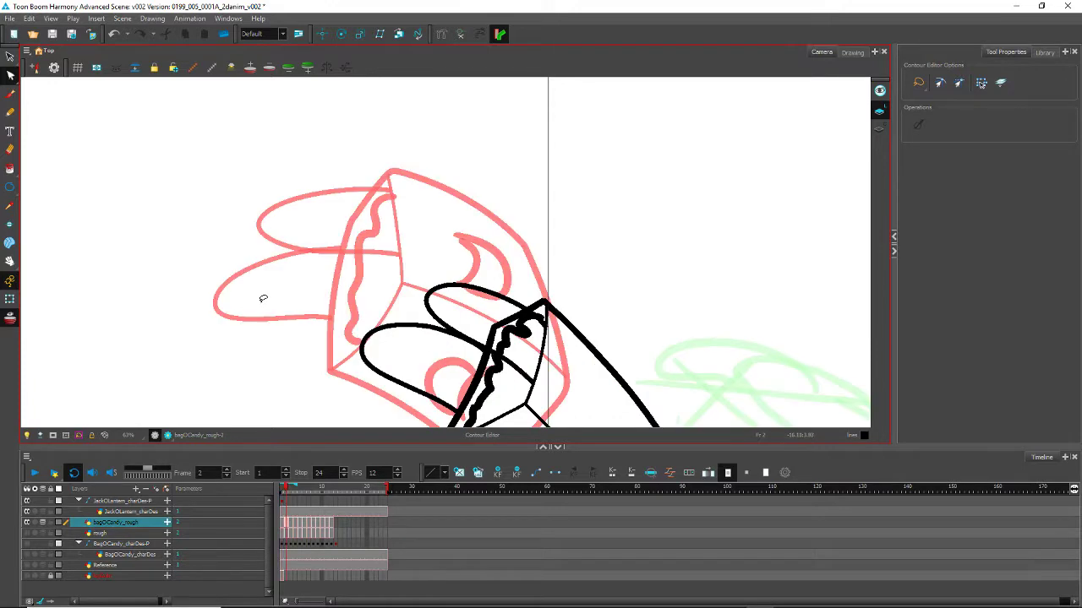
mouse_move(359, 317)
mouse_down()
mouse_move(284, 147)
mouse_move(271, 267)
mouse_move(202, 219)
mouse_move(278, 293)
mouse_move(288, 354)
mouse_up()
key(comma)
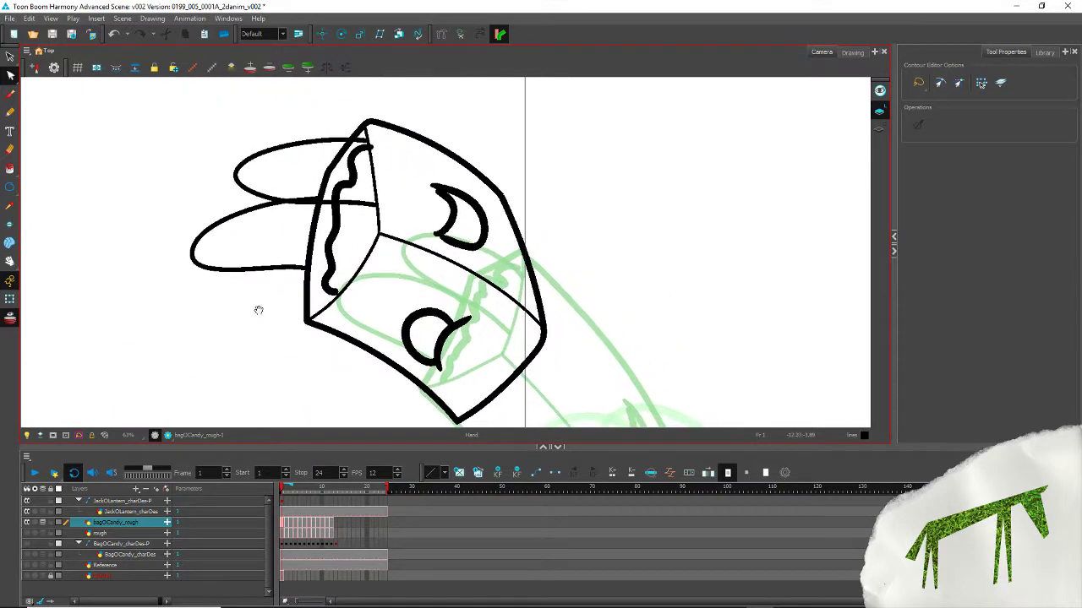
key(period)
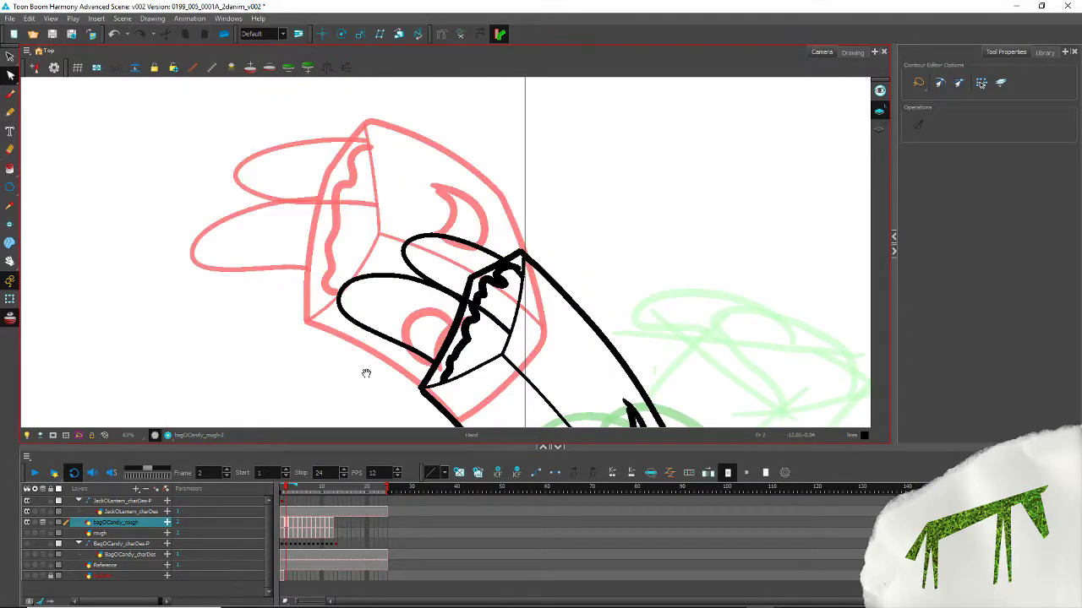
drag(366, 373, 261, 226)
key(comma)
key(.)
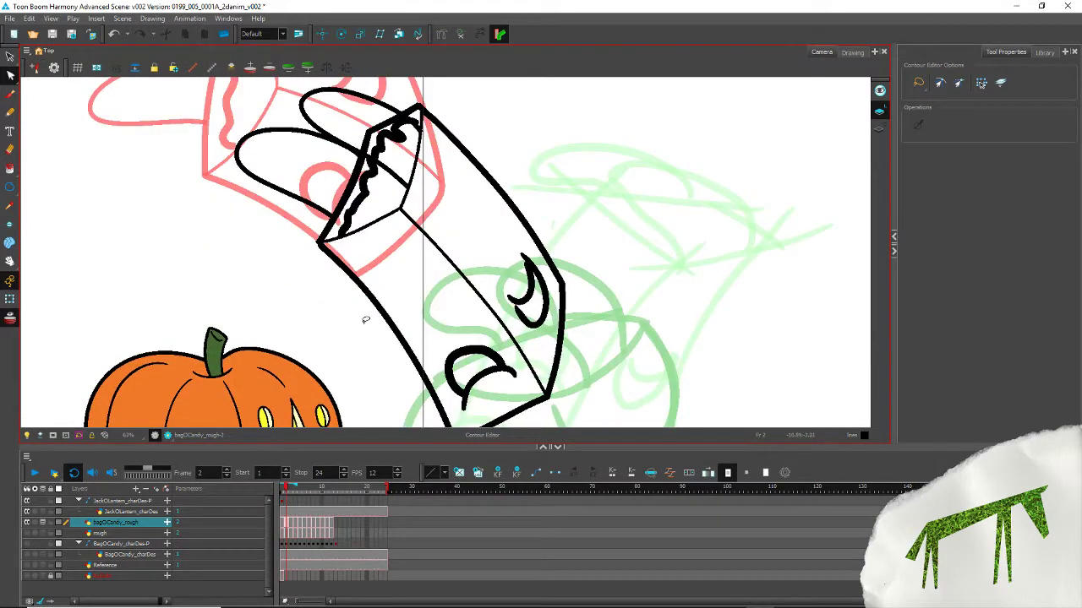
Step: Advance to frame 3 and bring its rough bag drawing into view
key(.)
mouse_move(480, 408)
mouse_down()
mouse_move(409, 231)
mouse_move(415, 240)
mouse_up()
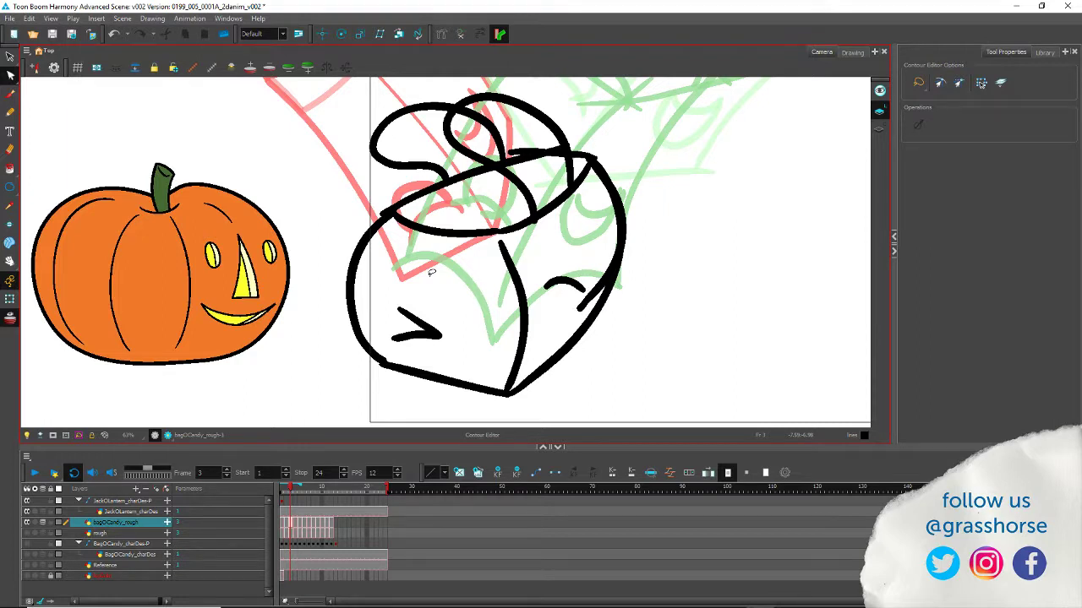
Step: Trim the stray stroke end beside the closed eye and the overshooting end on the bag's rim with the Cutter
key(alt+t)
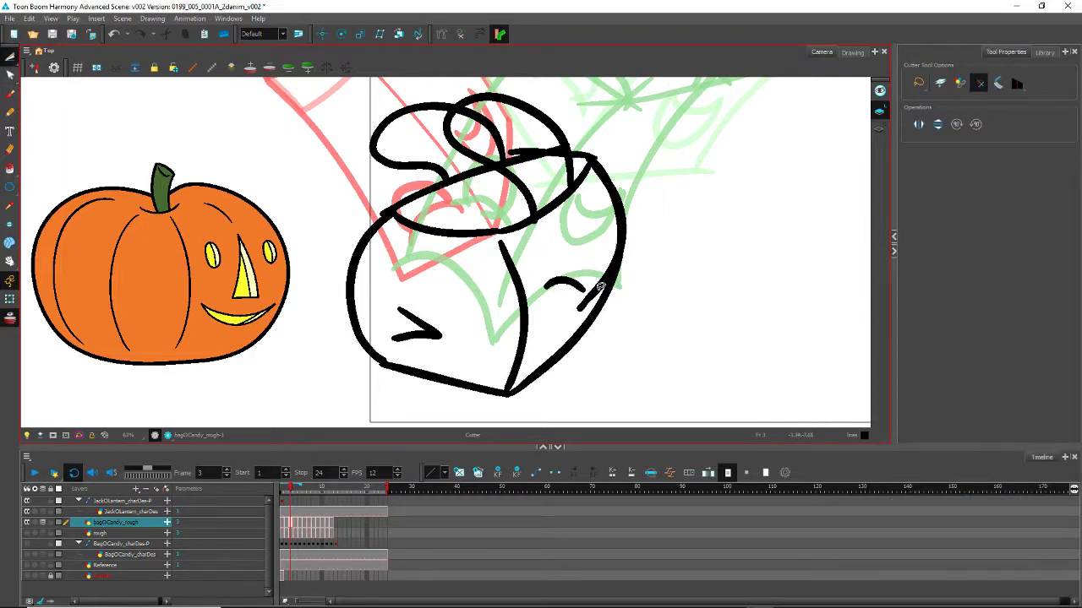
mouse_move(583, 297)
mouse_down()
mouse_move(571, 314)
mouse_move(589, 299)
mouse_up()
key(Delete)
key(Delete)
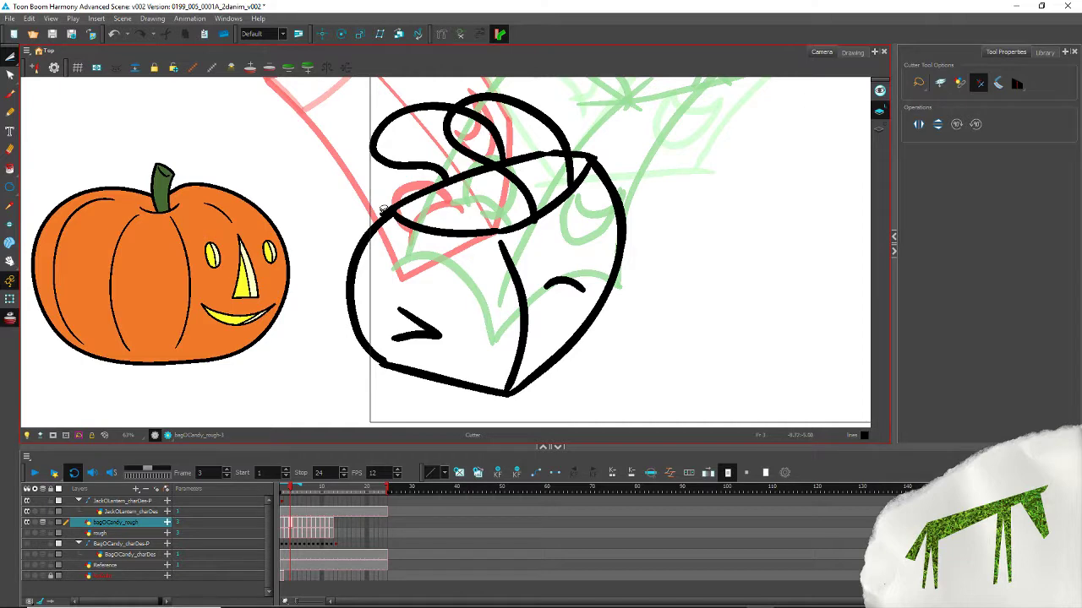
drag(384, 209, 377, 218)
key(ctrl+z)
drag(319, 197, 313, 178)
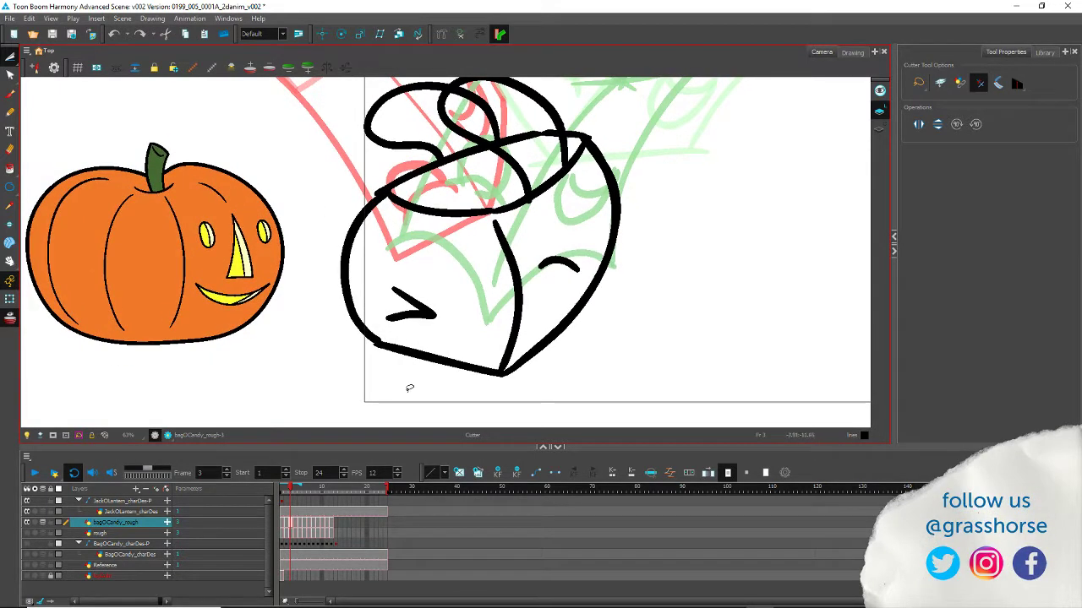
drag(427, 384, 457, 322)
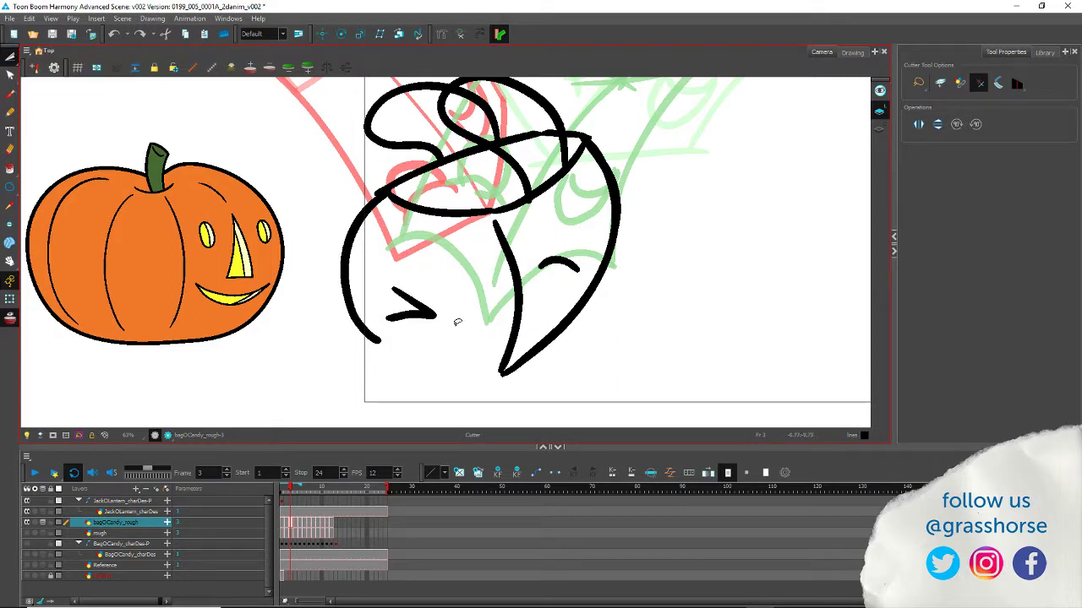
key(ctrl+z)
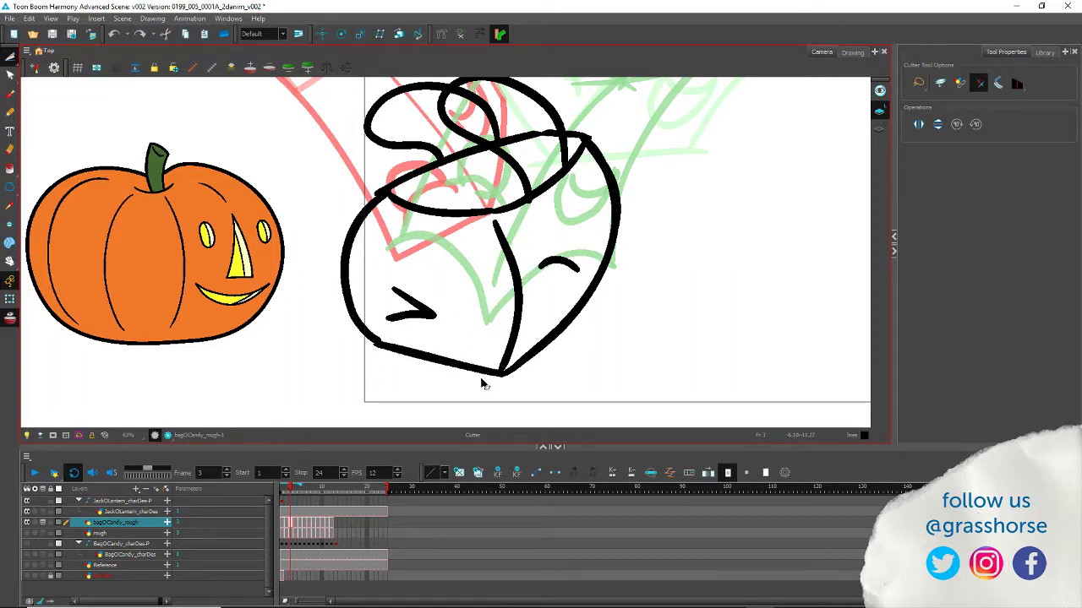
Step: Merge the bag's bottom, right and left outline strokes into one pencil line
key(alt+s)
click(461, 369)
shift+click(554, 336)
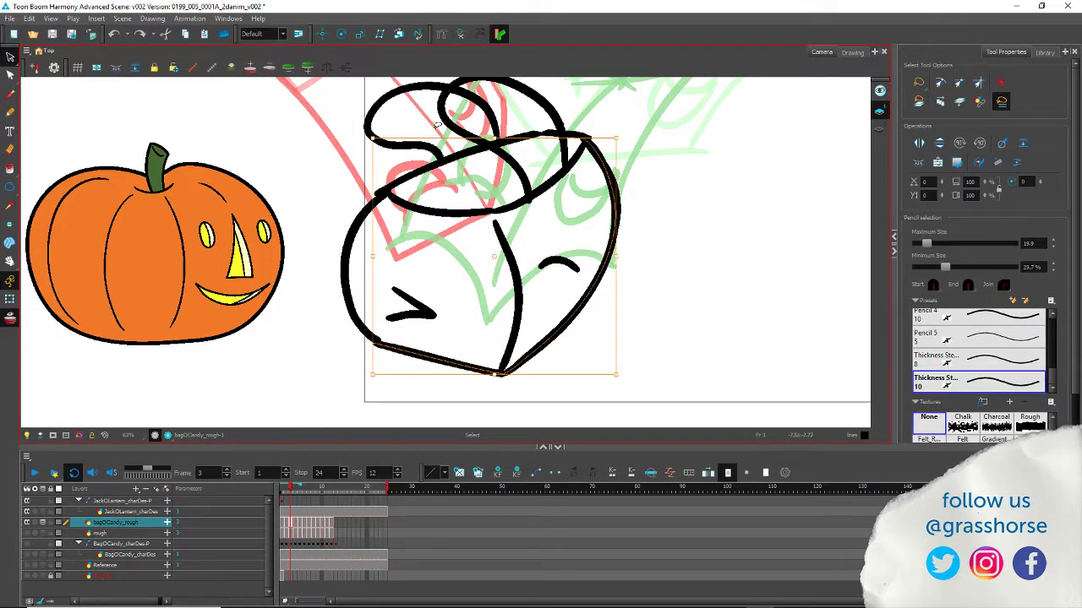
click(998, 163)
mouse_move(382, 372)
mouse_down()
mouse_move(392, 356)
mouse_move(321, 310)
mouse_up()
key(ctrl+z)
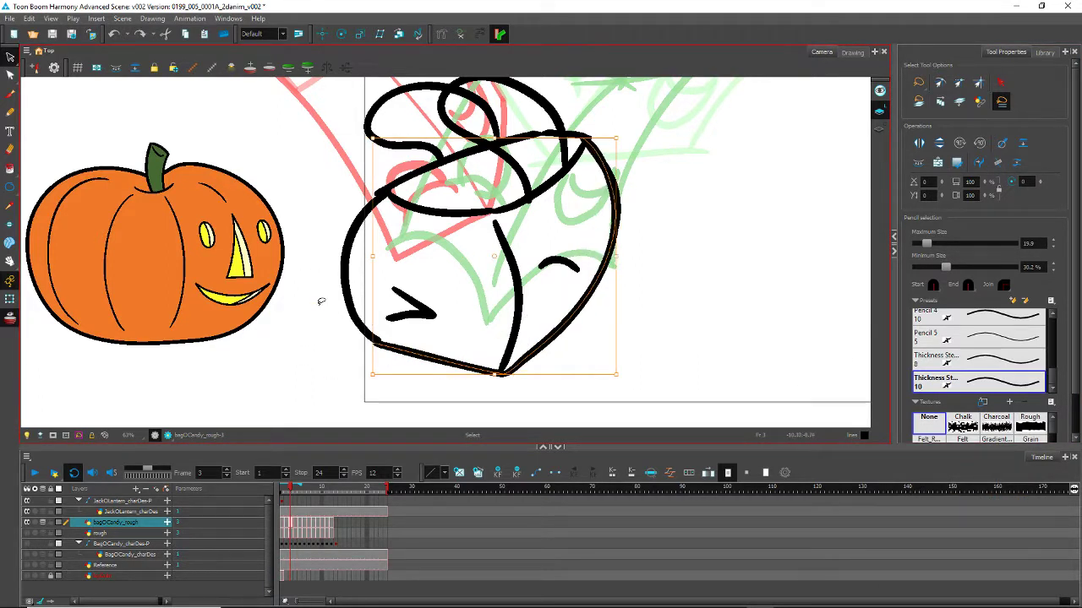
shift+click(361, 327)
click(999, 163)
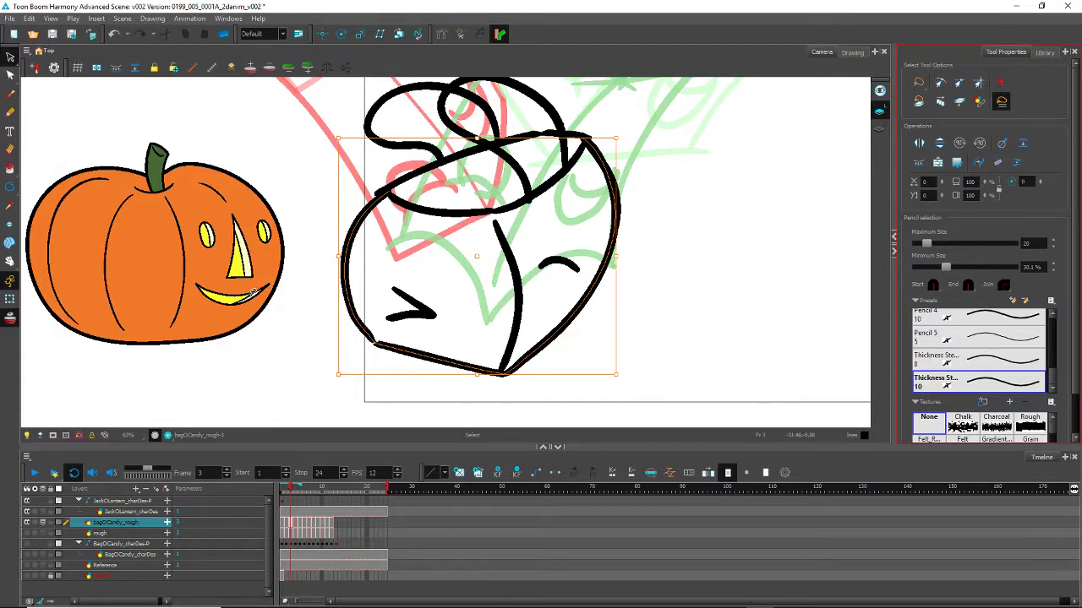
Step: Smooth the bag's lower-left outline curve with the Contour Editor
key(alt+q)
click(357, 339)
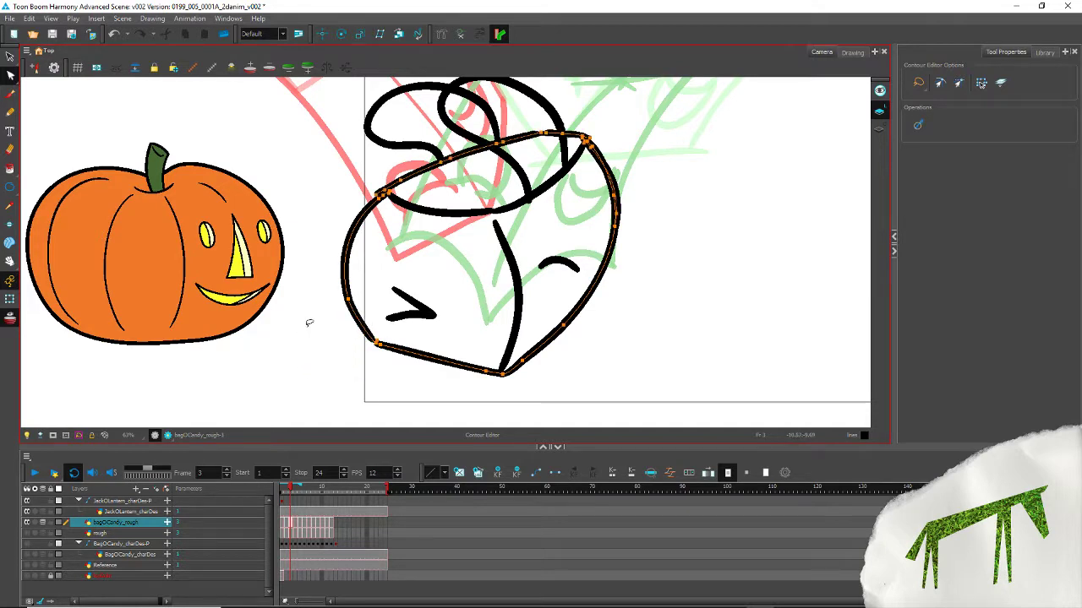
key(super)
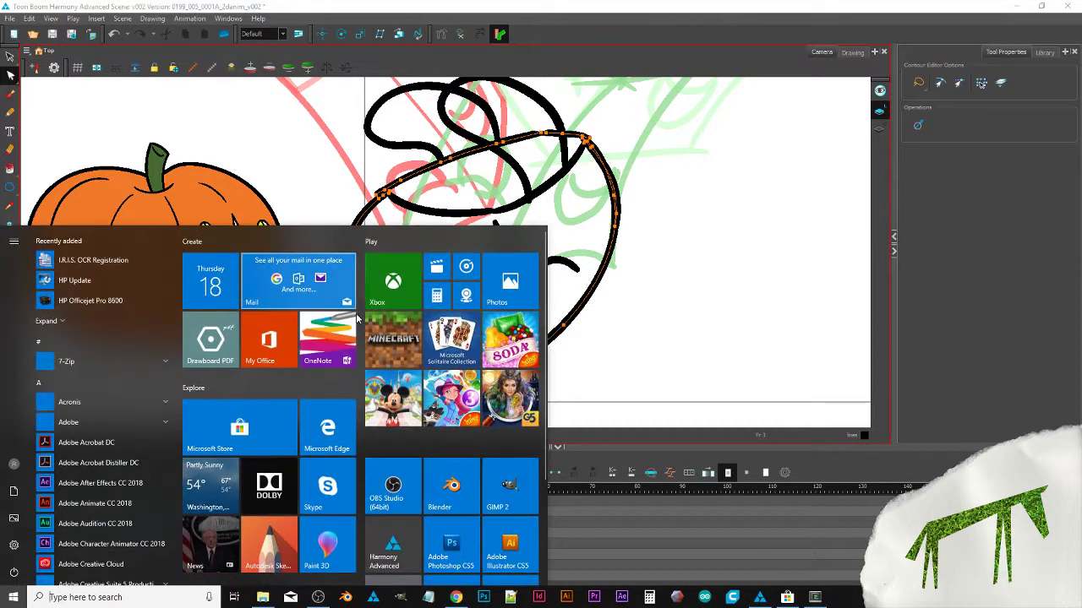
key(super)
click(349, 300)
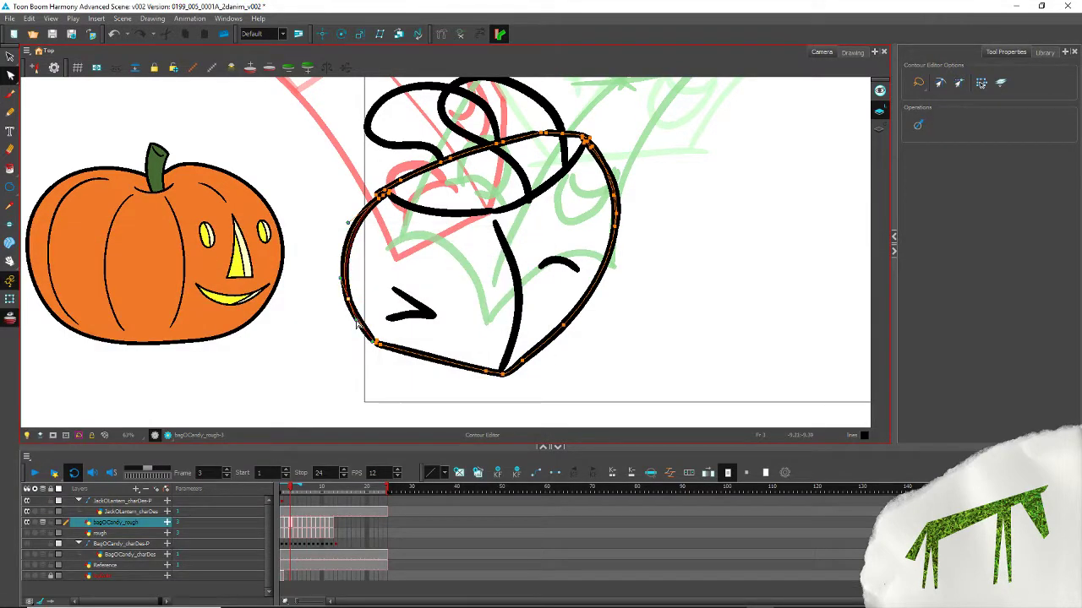
drag(359, 327, 358, 327)
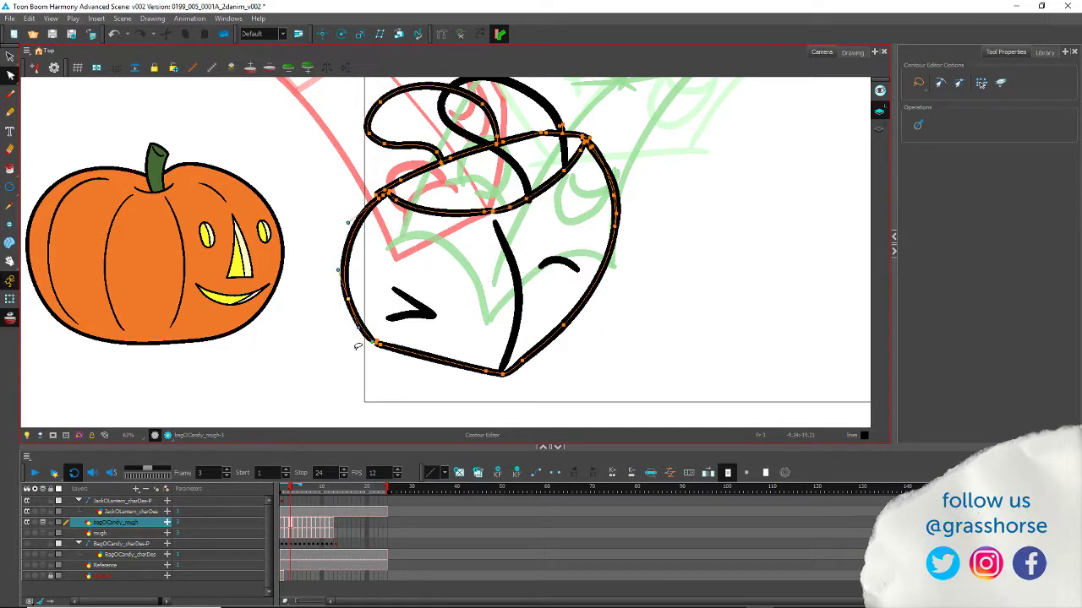
click(374, 373)
scroll(284, 348, up, 3)
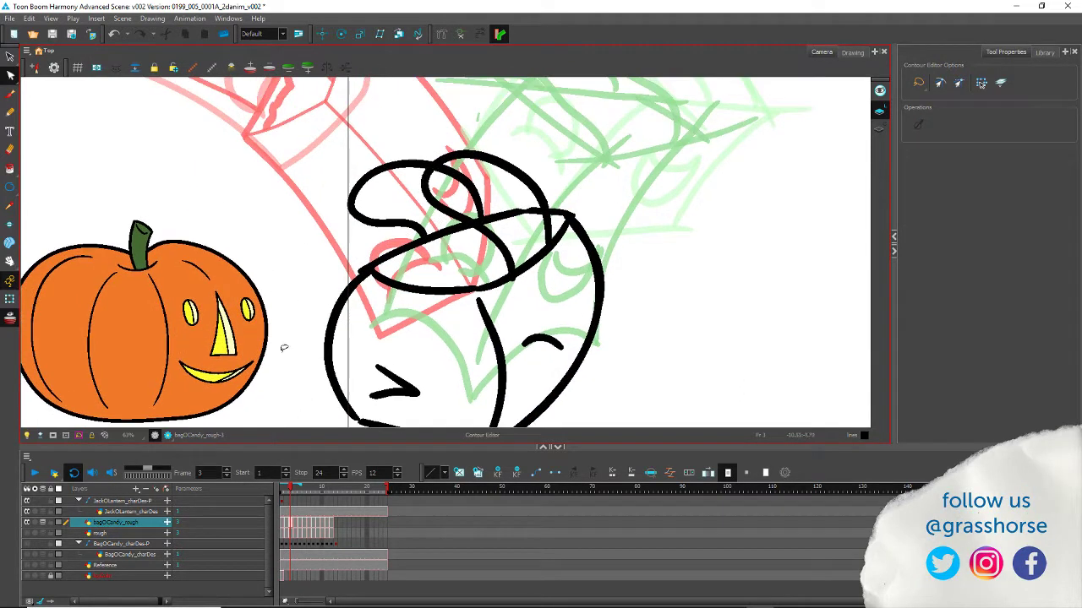
Step: Reshape the bag's long back rim stroke so its outer end meets the top of the left side outline
click(365, 275)
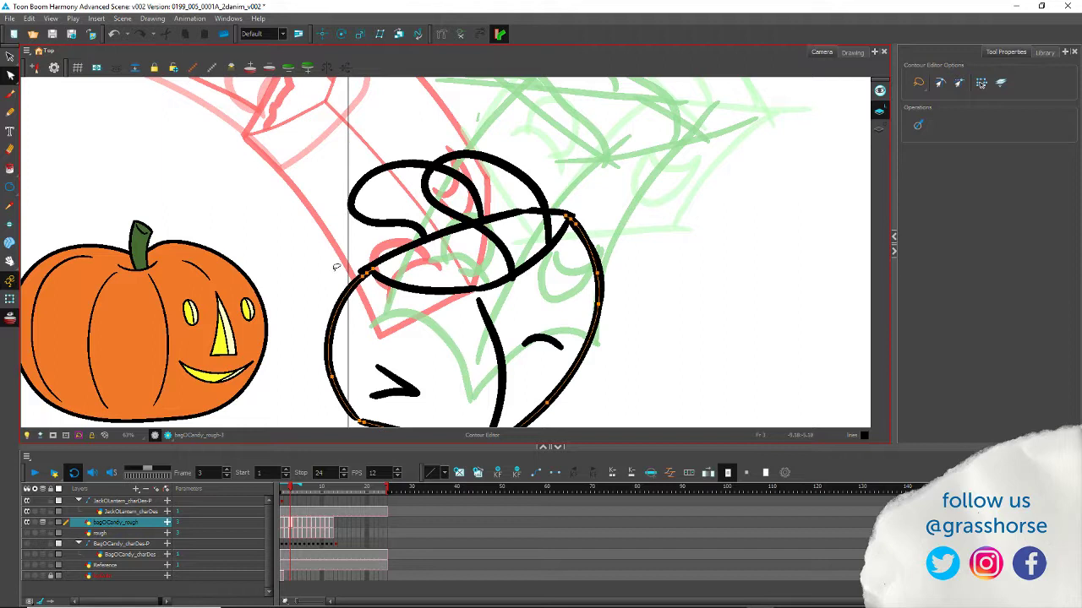
click(11, 56)
click(397, 240)
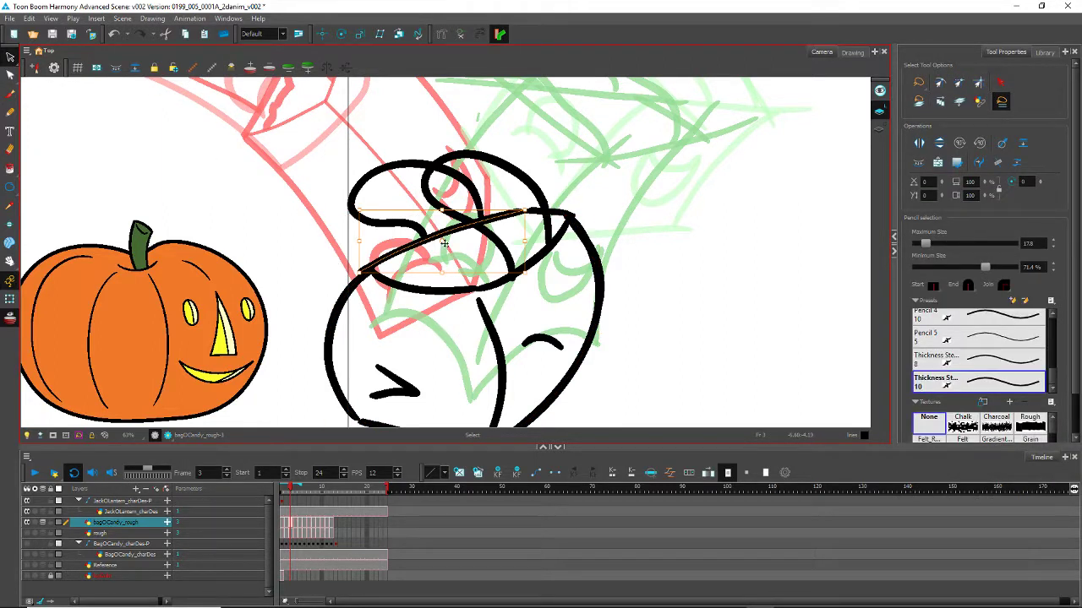
drag(445, 242, 444, 240)
drag(524, 211, 526, 210)
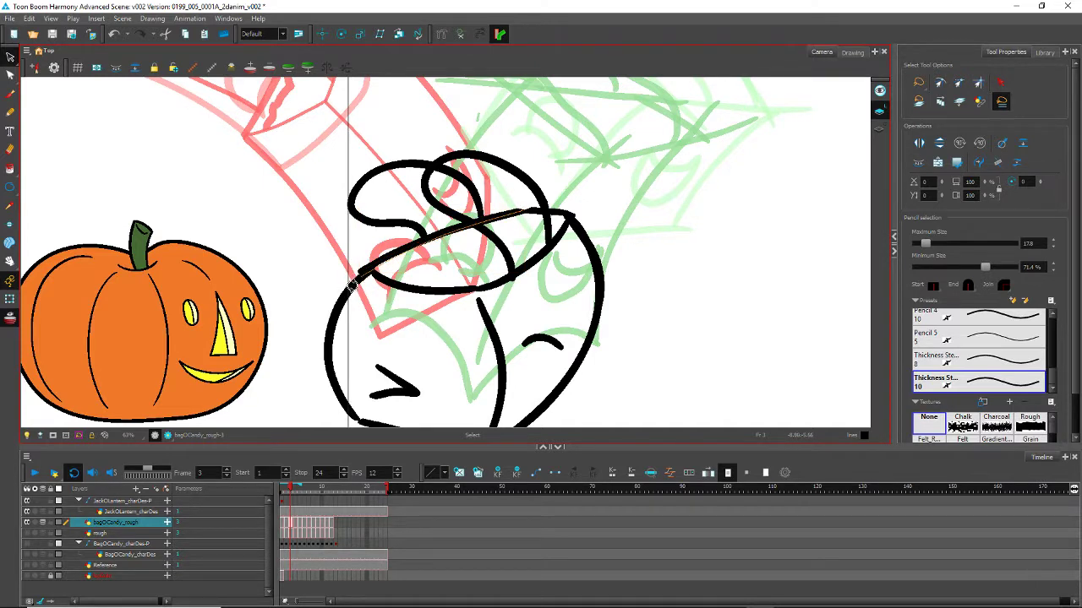
click(353, 284)
click(297, 253)
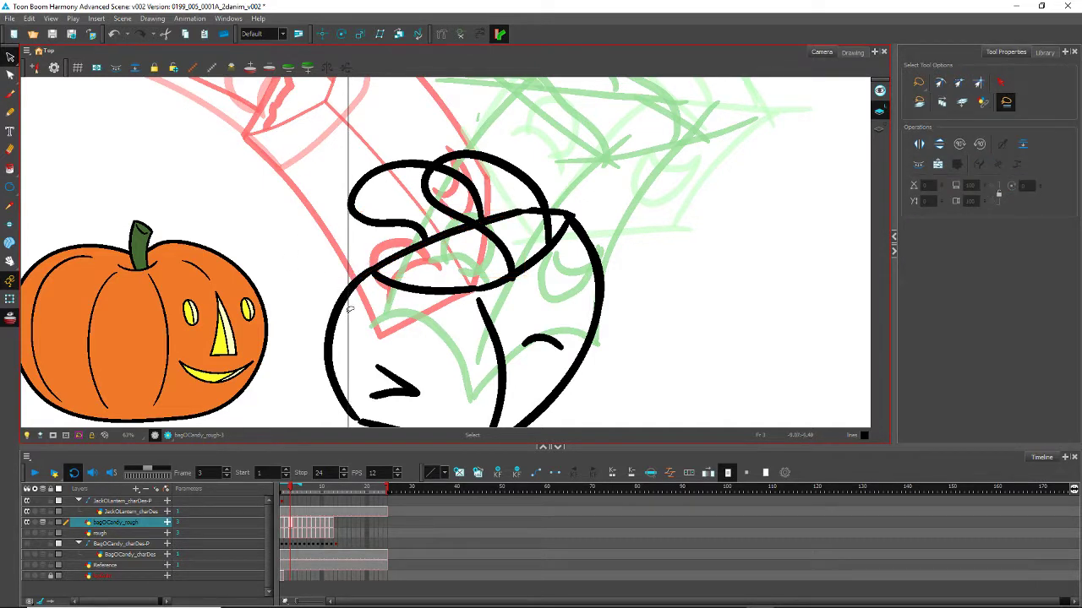
Step: Try to merge the back rim strokes with the rest of the bag outline
click(349, 309)
drag(420, 255, 377, 221)
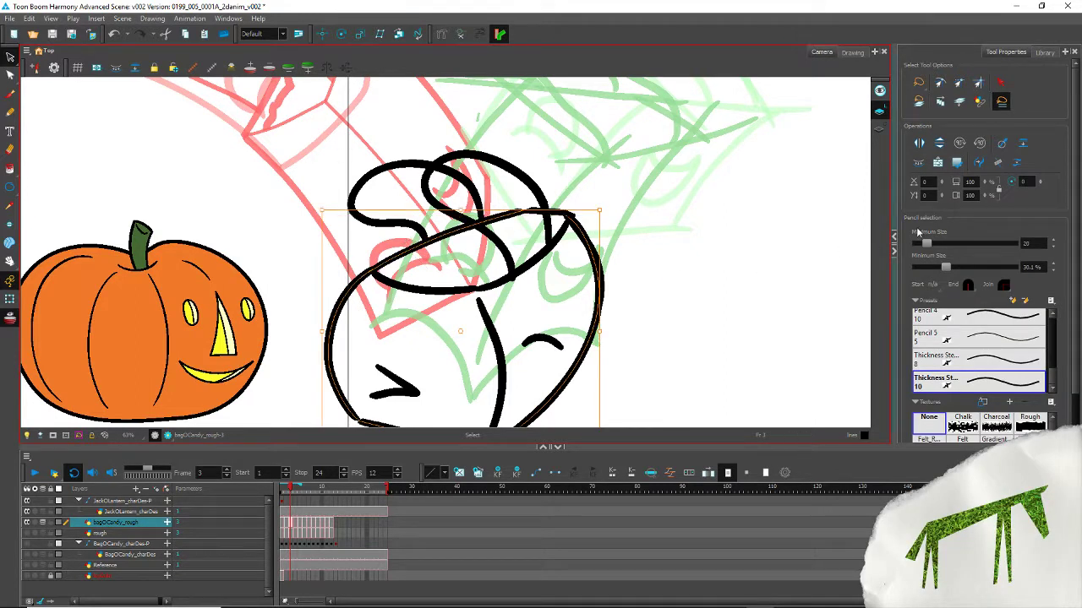
click(298, 221)
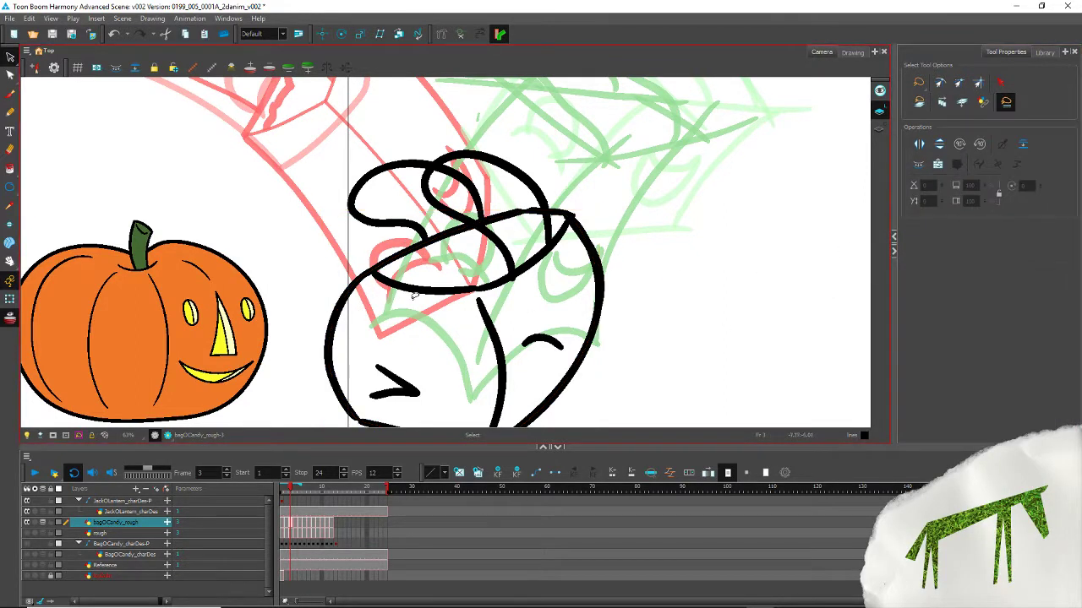
click(527, 212)
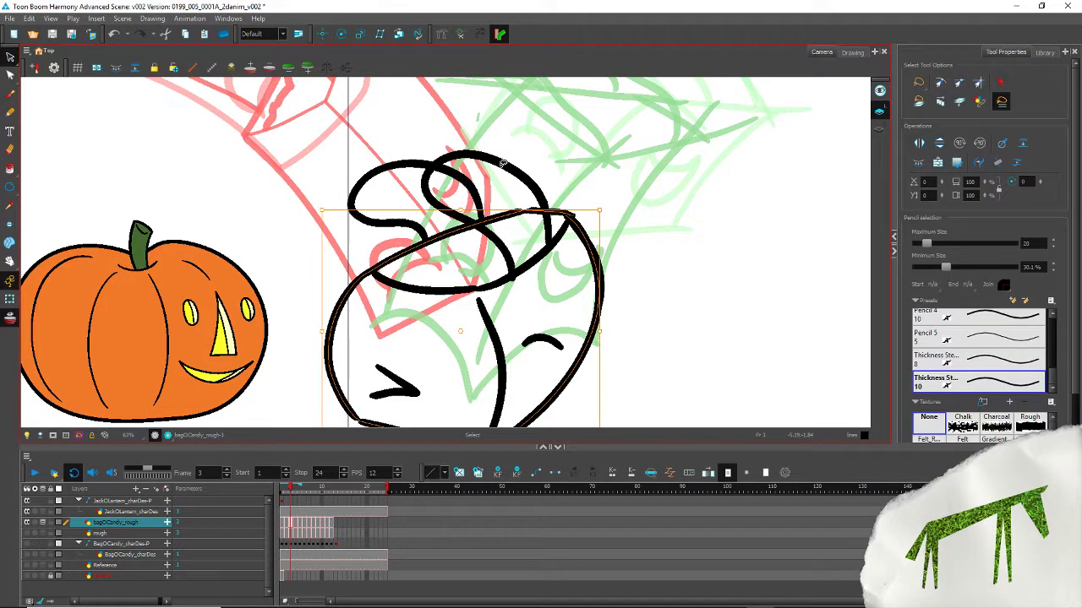
click(997, 163)
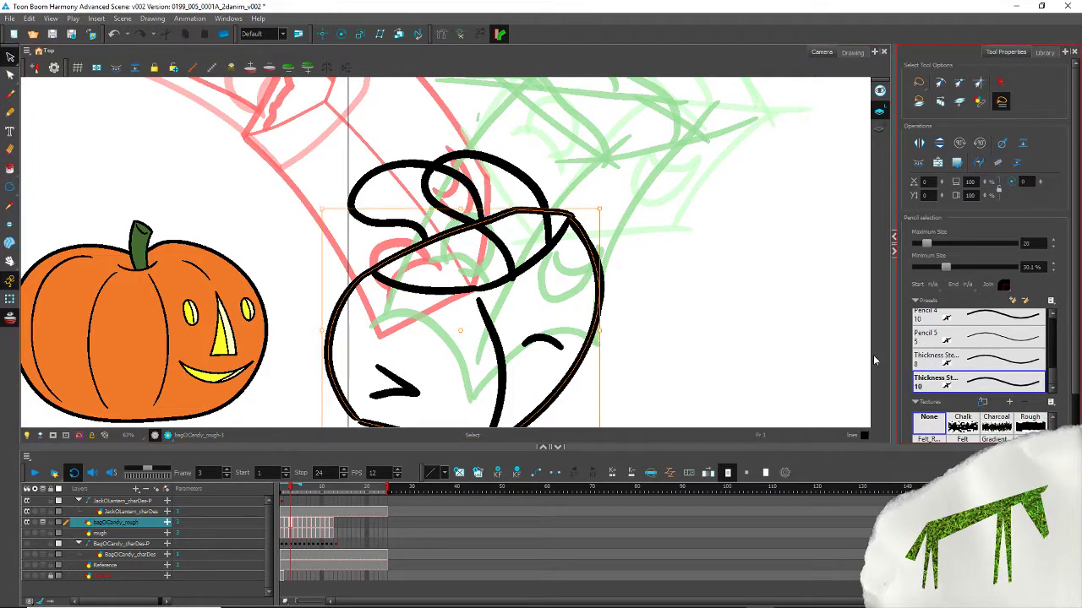
key(ctrl+z)
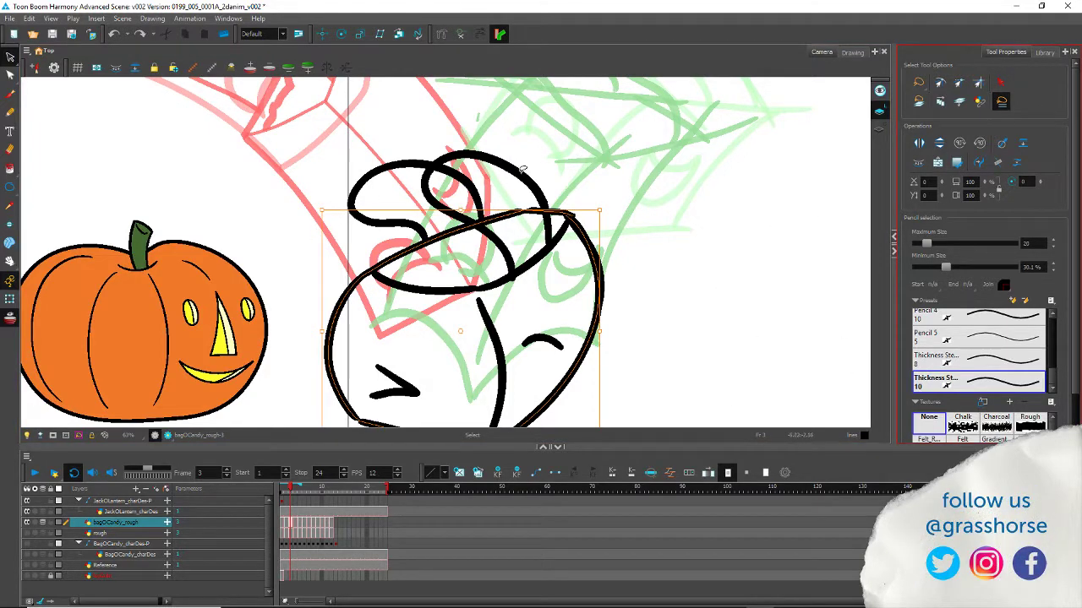
Step: Reshape the short rim stroke so its outer end meets the bag's upper-right corner
click(526, 176)
scroll(527, 218, up, 4)
scroll(535, 213, up, 1)
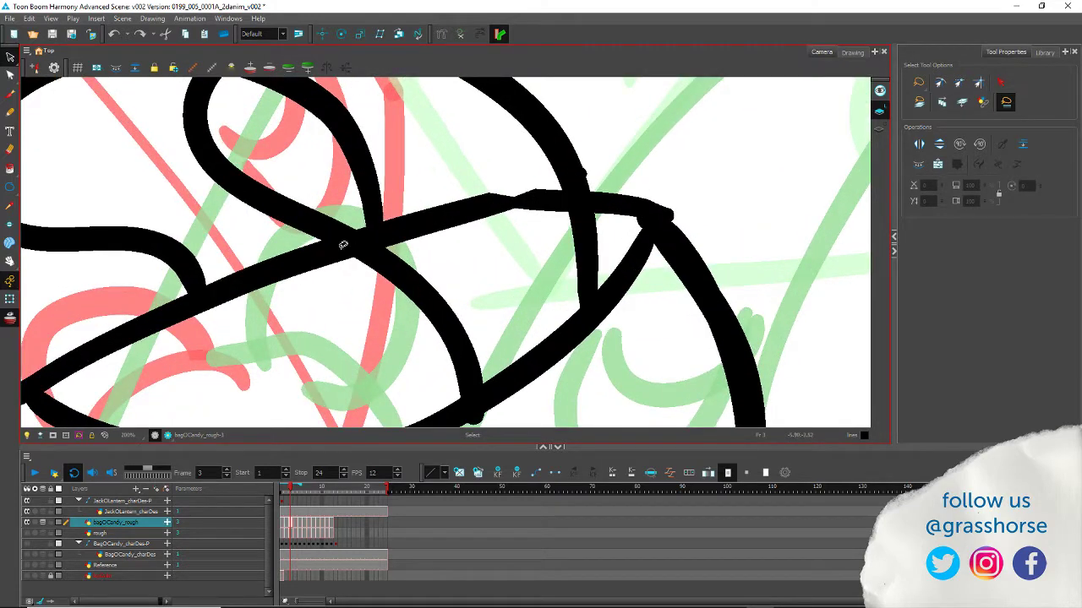
click(541, 187)
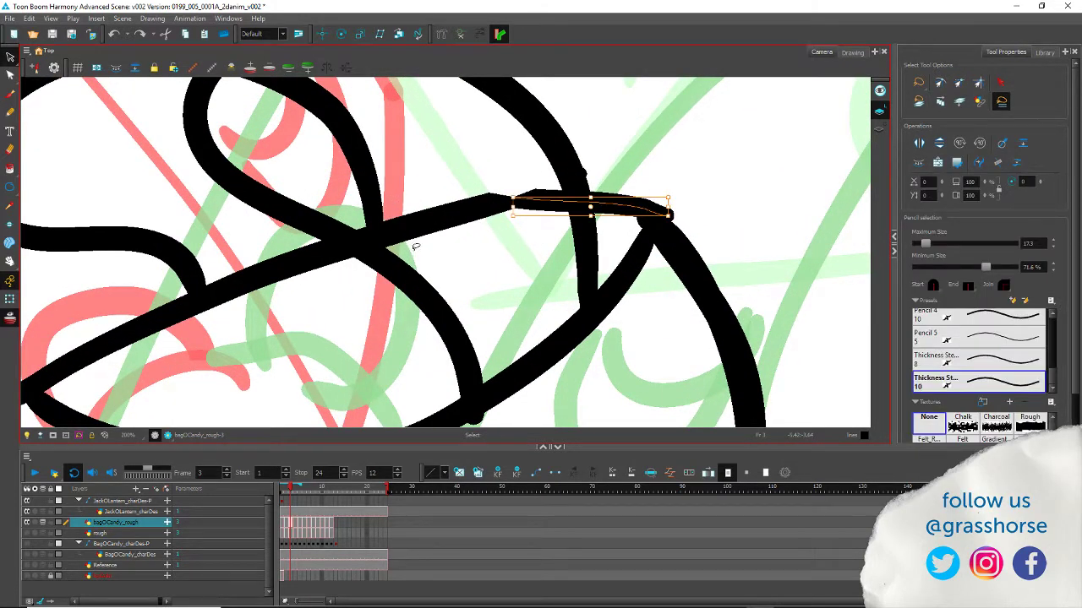
drag(591, 207, 532, 205)
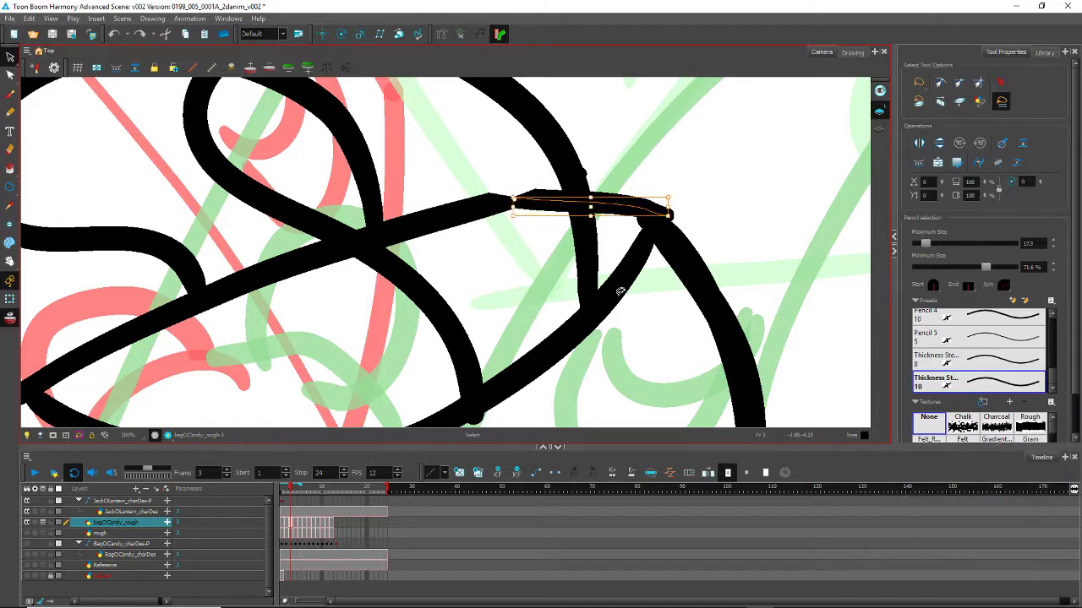
drag(671, 226, 664, 233)
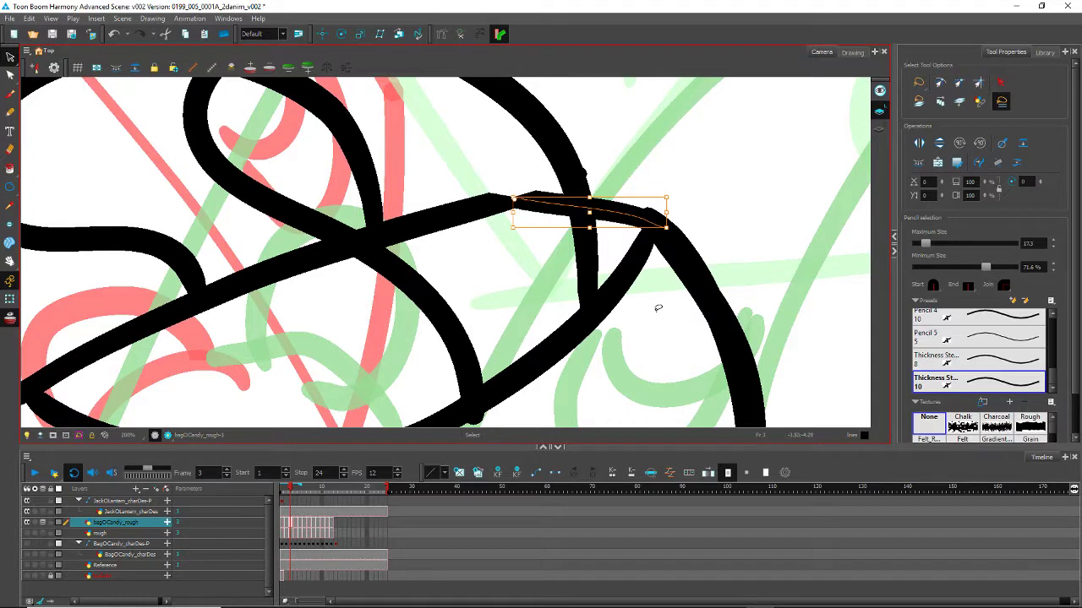
Step: Merge the bag's back rim strokes and side outline into one continuous pencil line
click(701, 245)
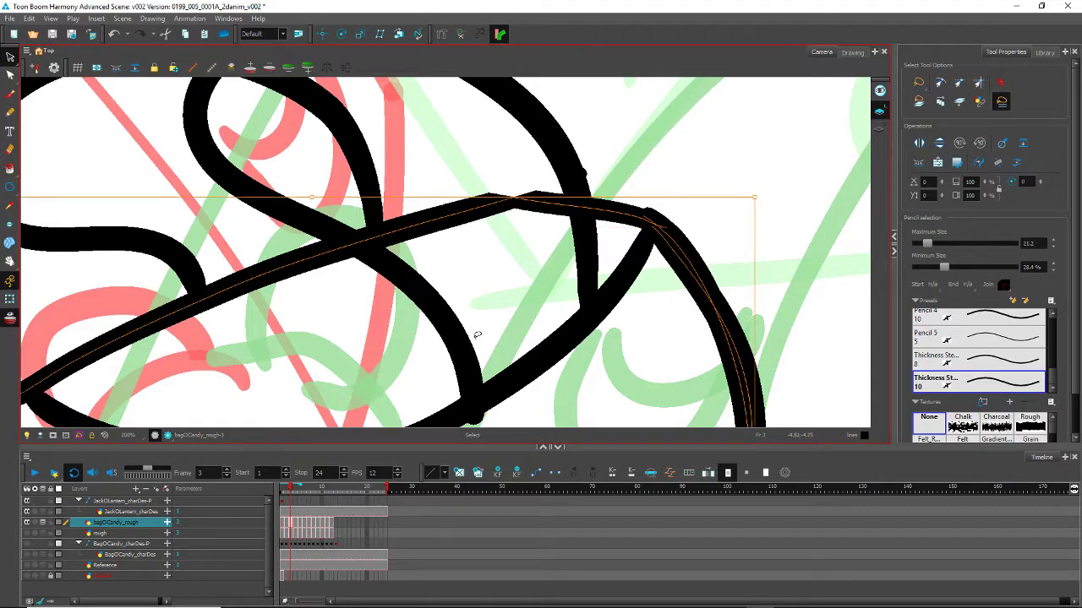
scroll(490, 312, down, 5)
drag(421, 355, 397, 227)
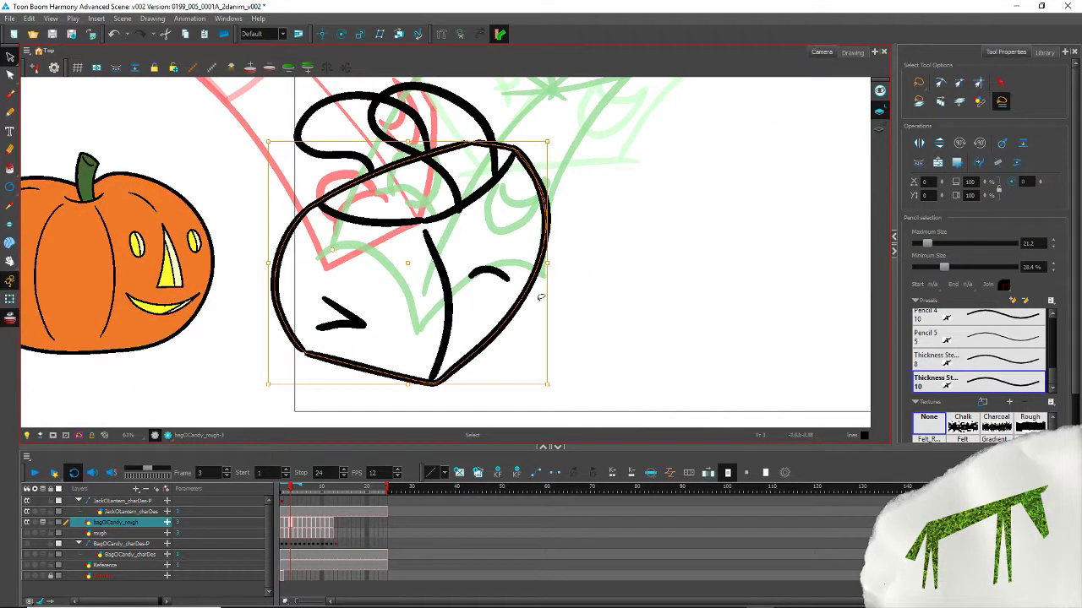
click(573, 296)
click(531, 177)
click(456, 324)
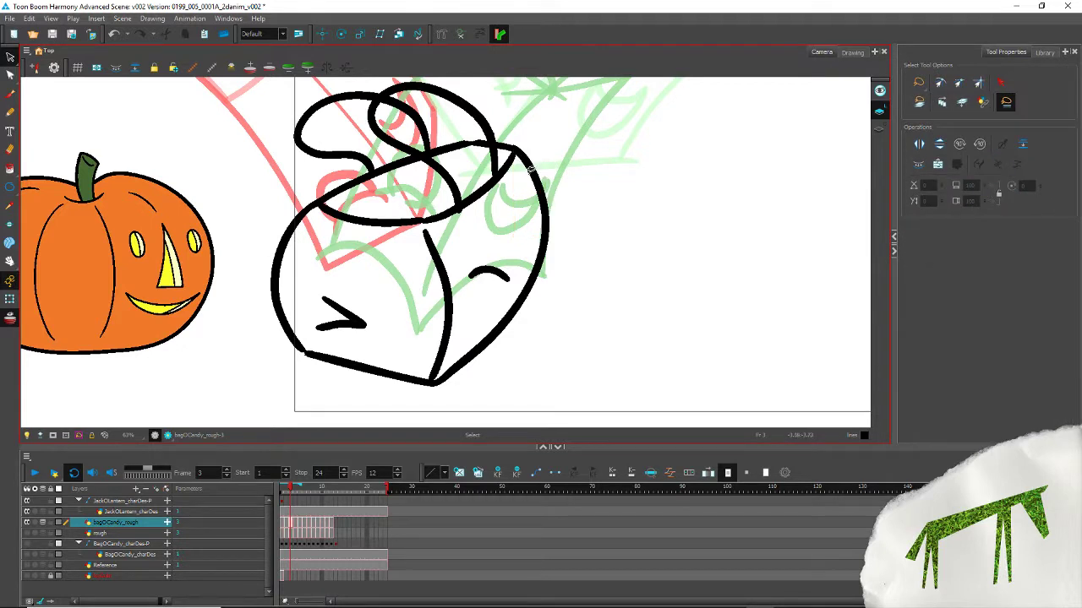
click(530, 170)
drag(505, 113, 505, 155)
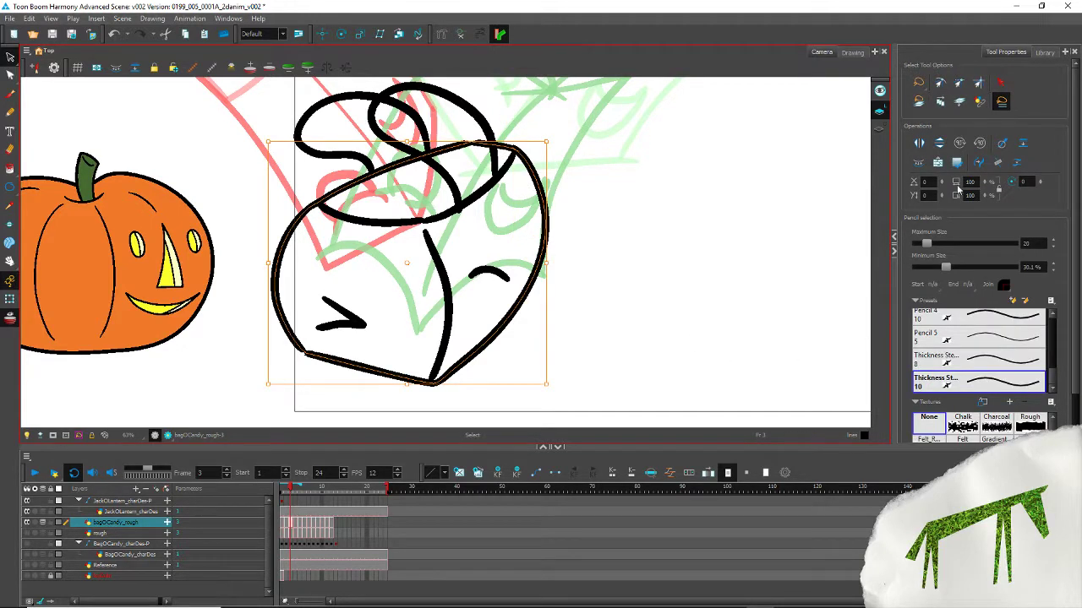
click(998, 162)
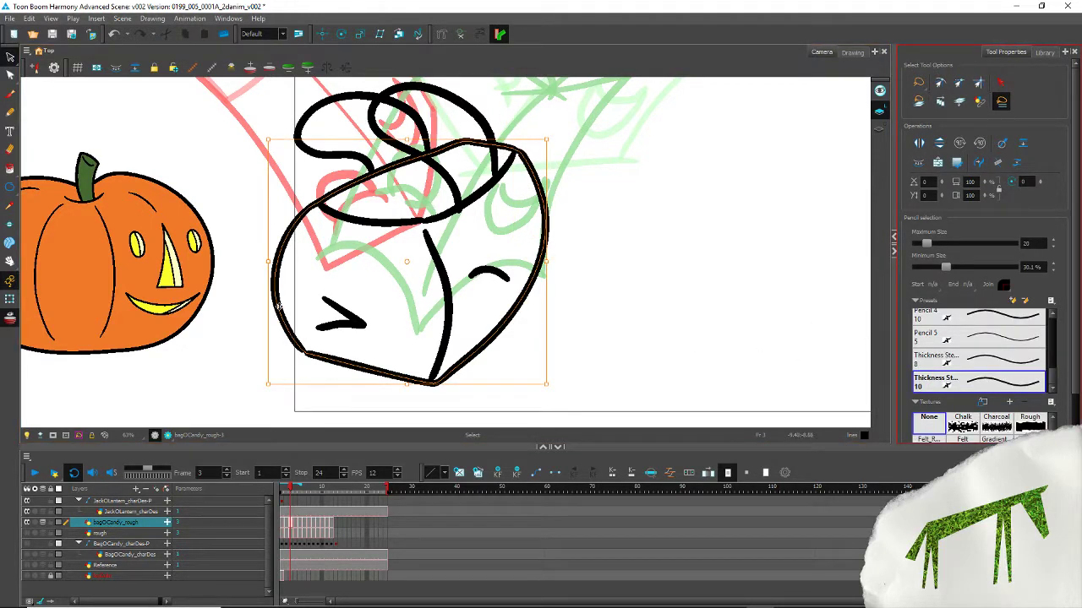
click(231, 168)
drag(235, 240, 268, 263)
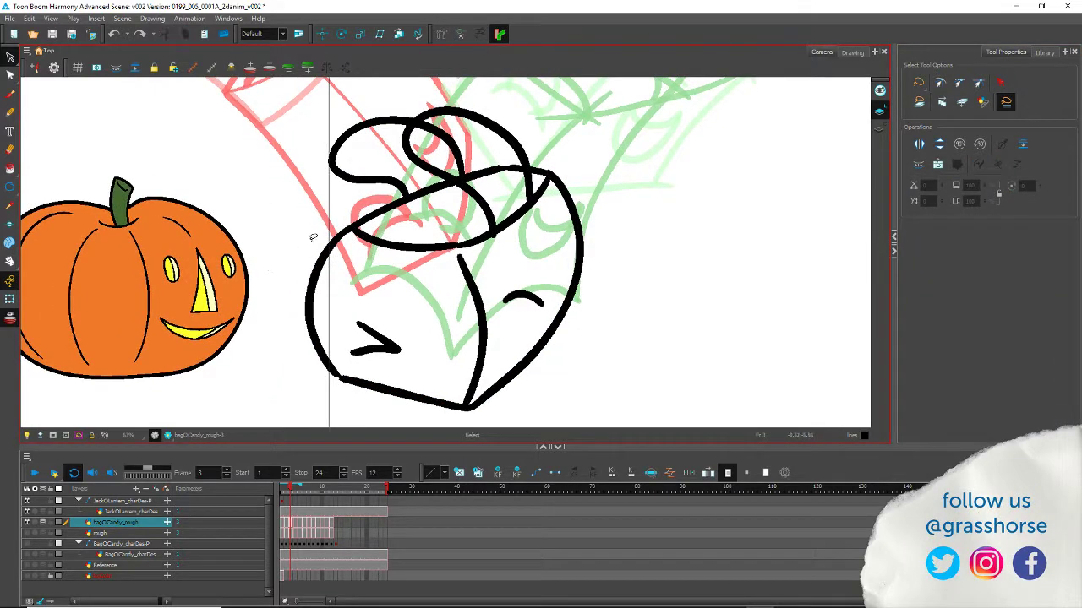
Step: Apply the size 10 thickness stencil preset to the bag outline and set its maximum size to 16
click(311, 371)
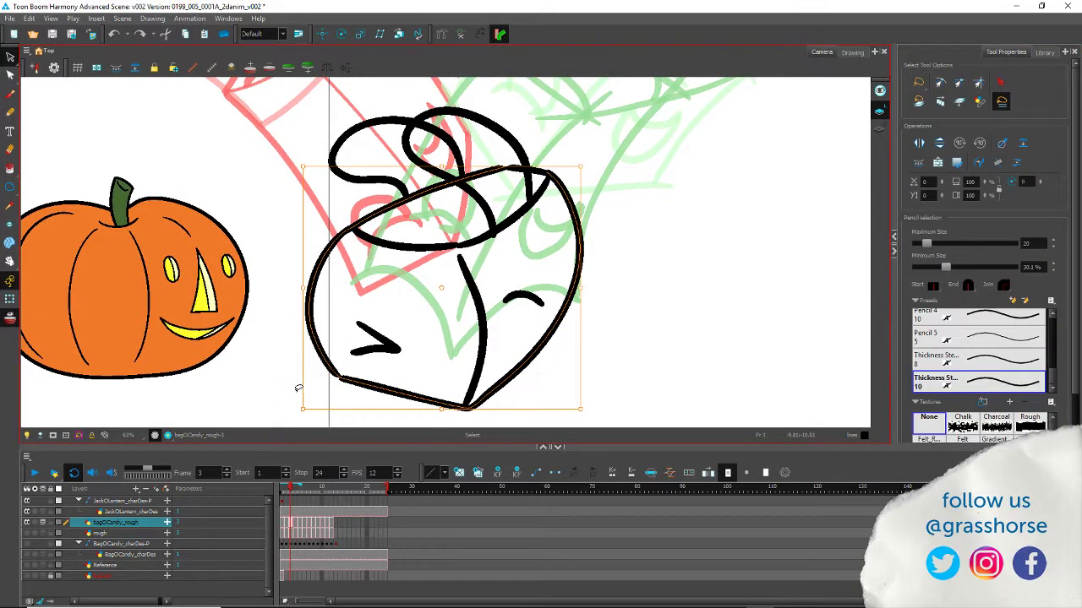
click(989, 389)
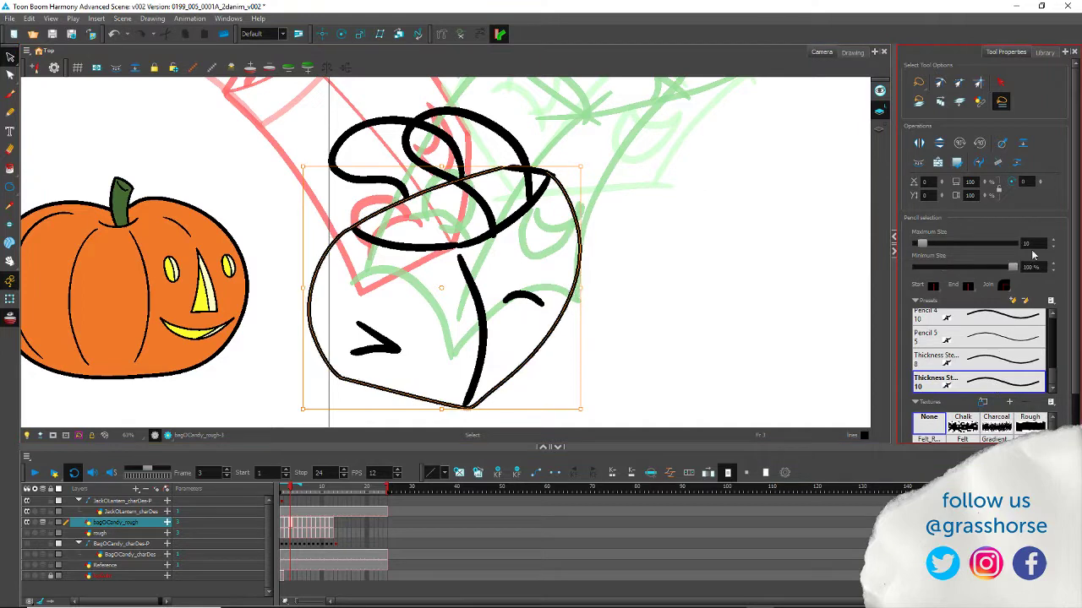
drag(1032, 246, 979, 248)
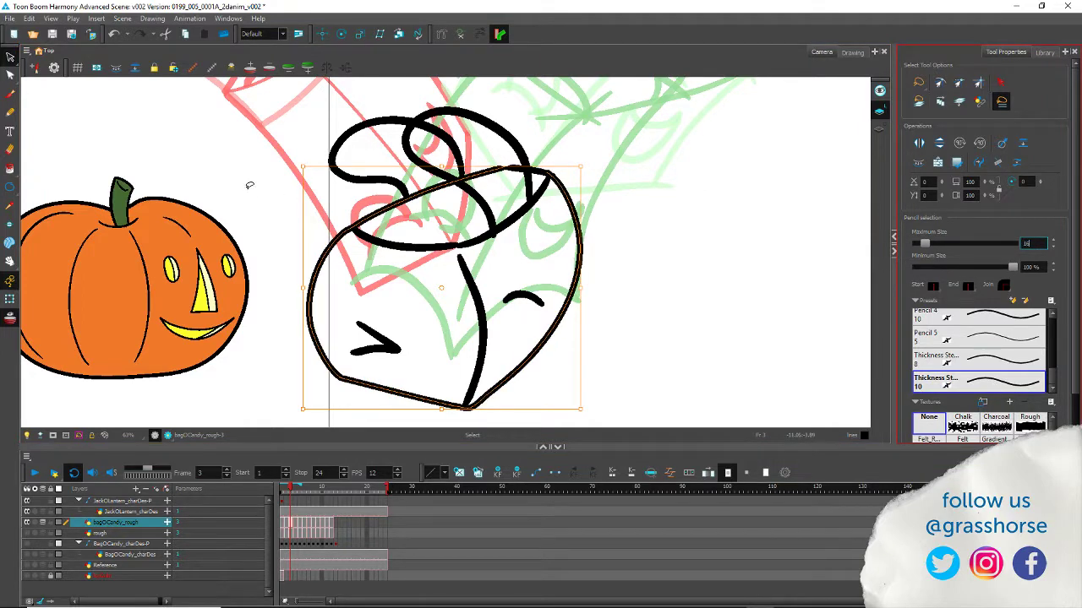
Step: Apply the size 10 thickness stencil preset to the bag's vertical centre crease stroke and adjust its maximum size
click(259, 217)
click(471, 296)
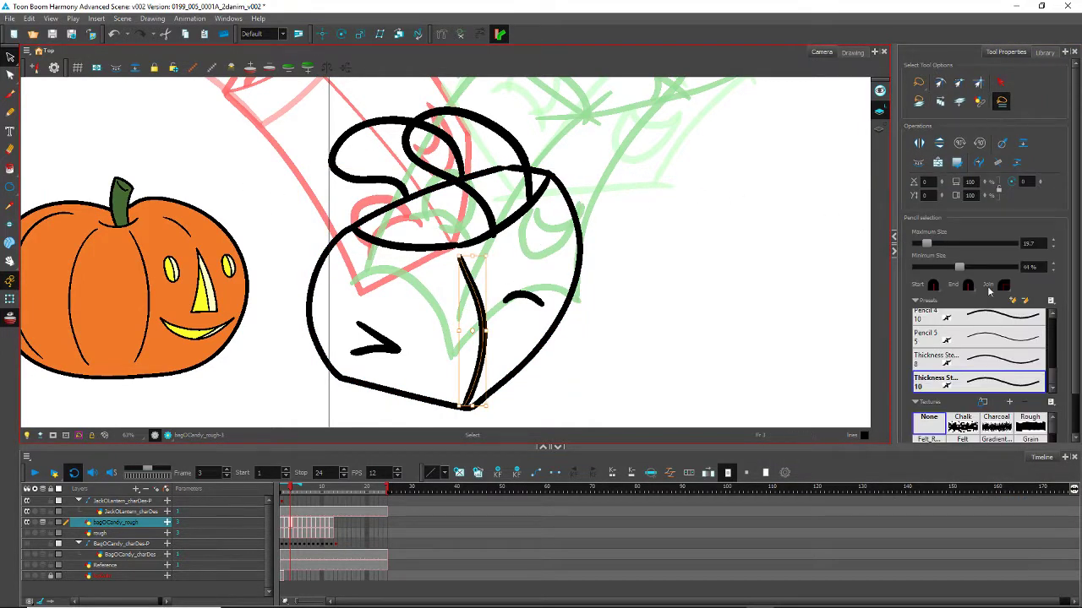
click(985, 385)
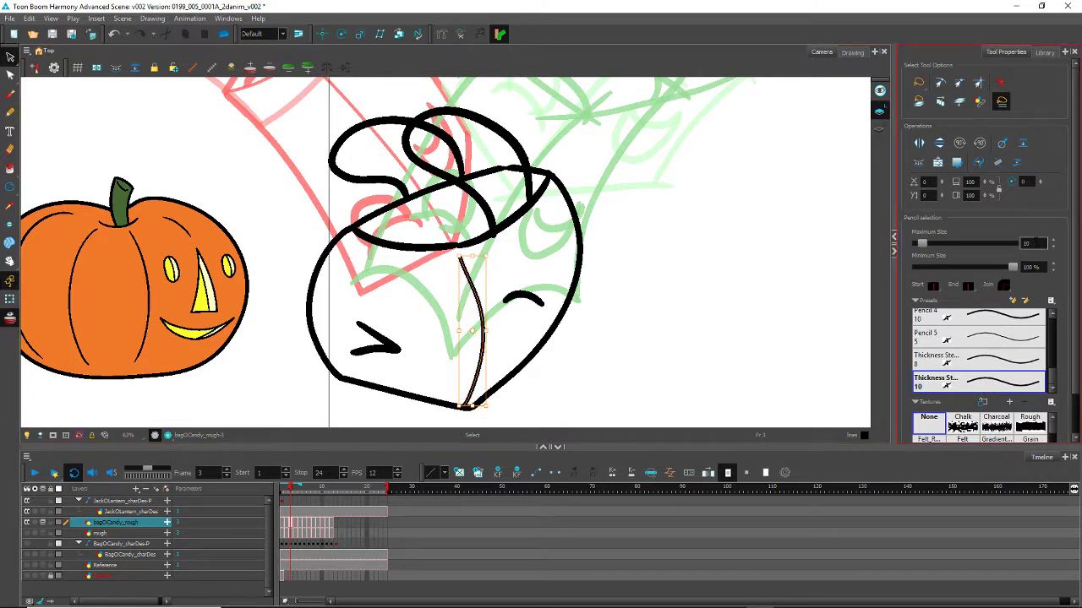
drag(1036, 243, 580, 244)
click(279, 252)
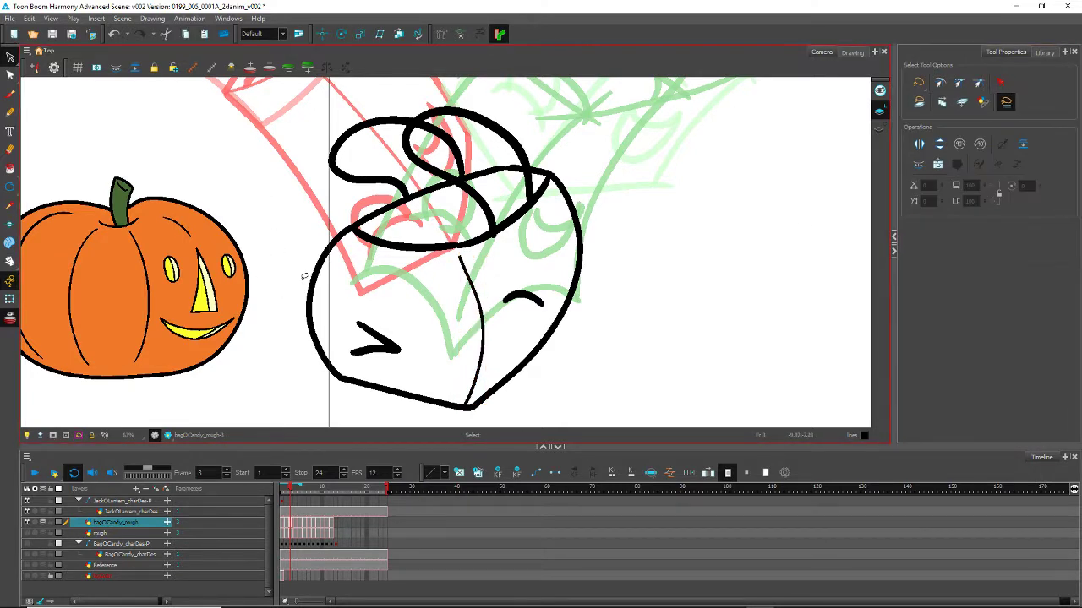
Step: Apply the size 10 thickness stencil preset to both front rim strokes and set their maximum size to 8
click(405, 246)
shift+click(514, 223)
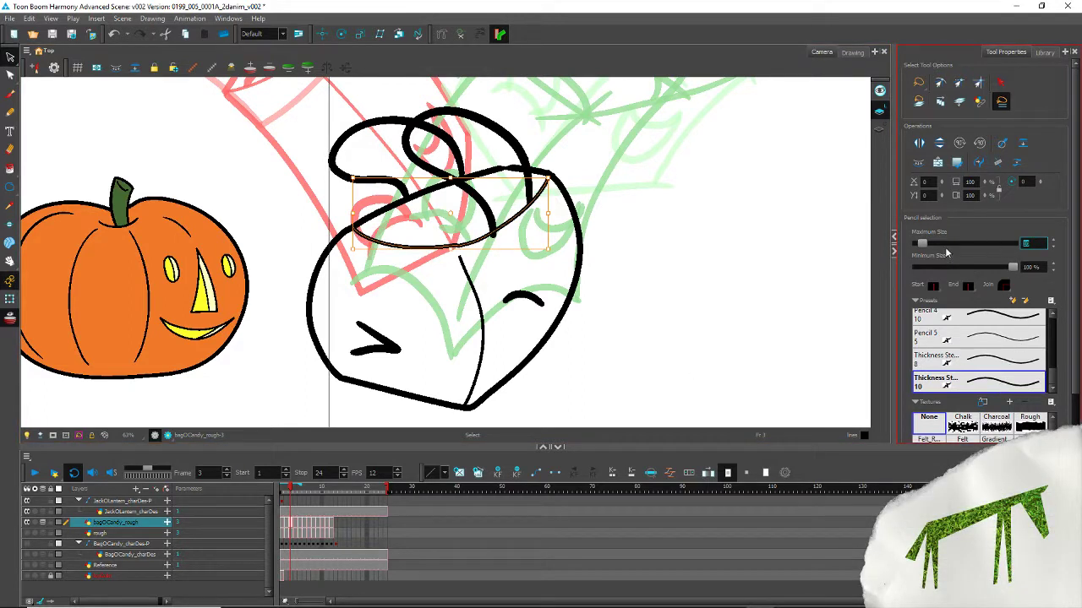
click(218, 190)
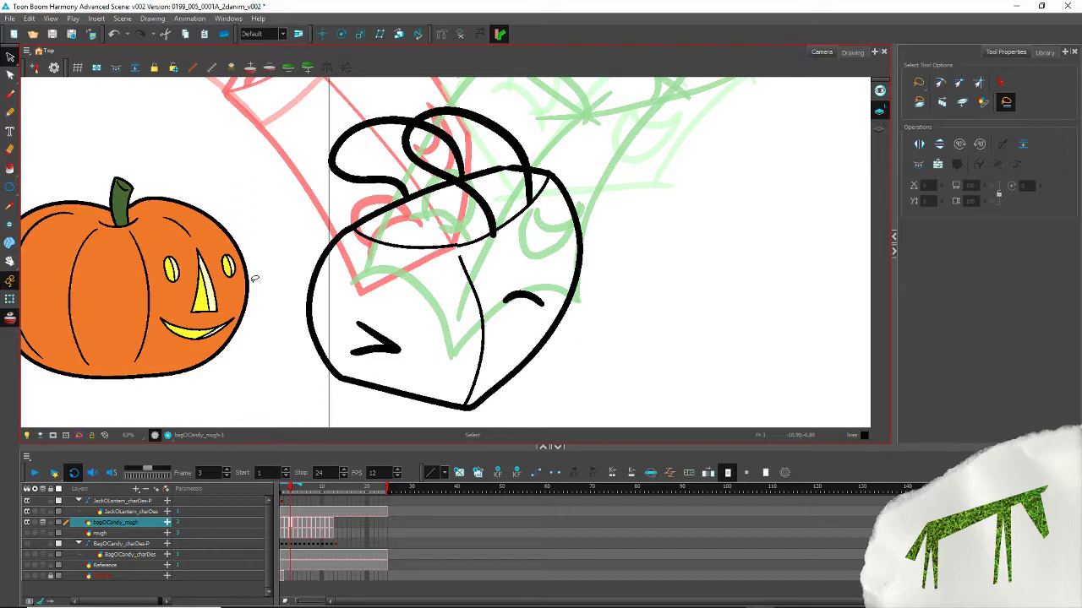
Step: Cut off the overlapping stroke end sticking out at the bag outline's upper-right corner with the Cutter tool
click(503, 177)
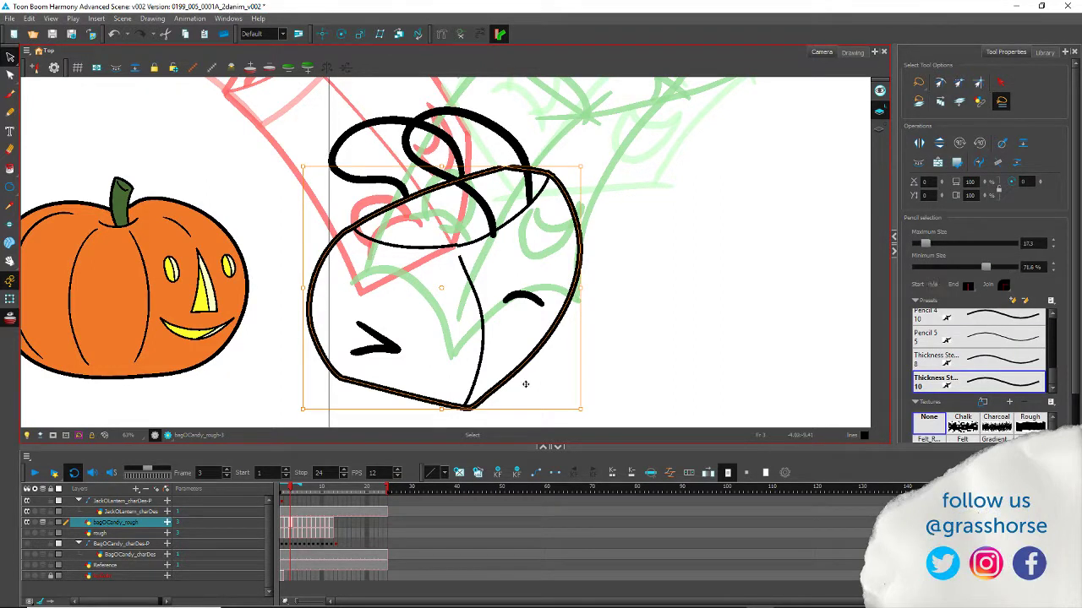
scroll(495, 131, up, 3)
scroll(495, 131, up, 2)
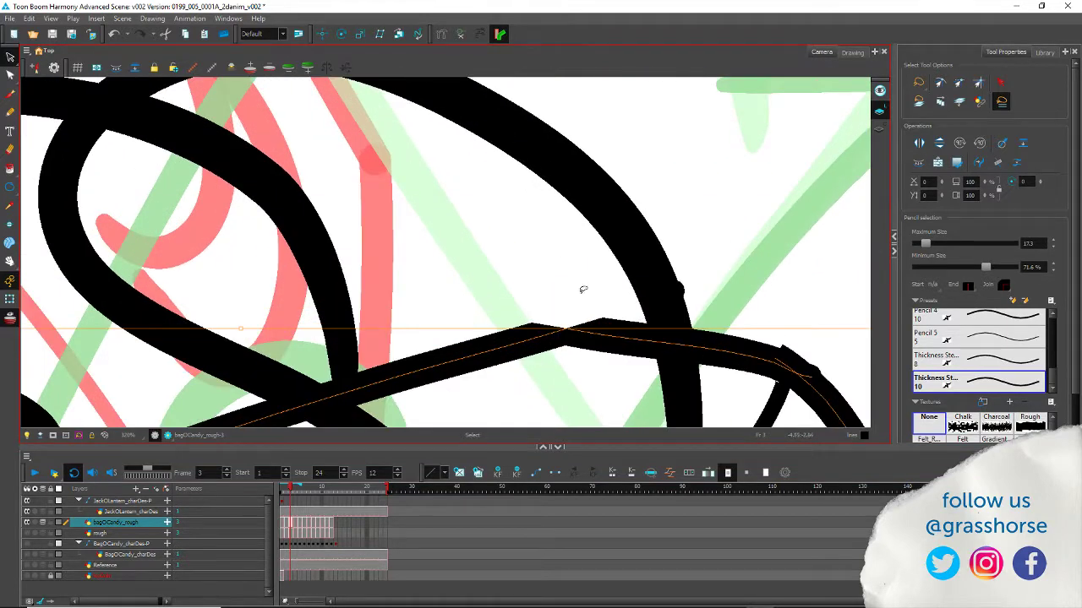
drag(681, 340, 386, 261)
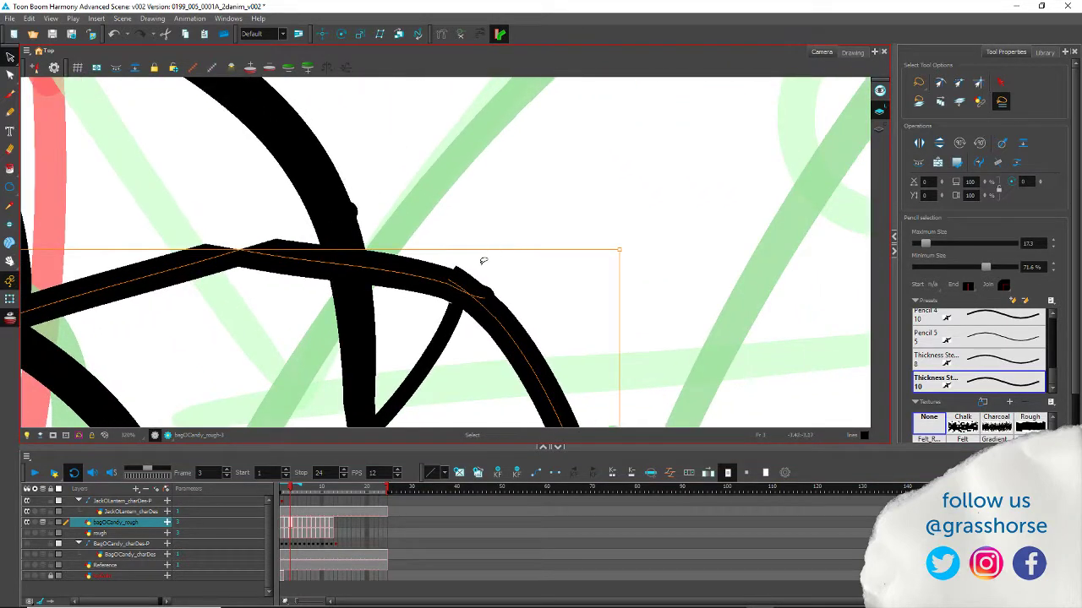
key(alt+t)
drag(454, 274, 457, 279)
key(Delete)
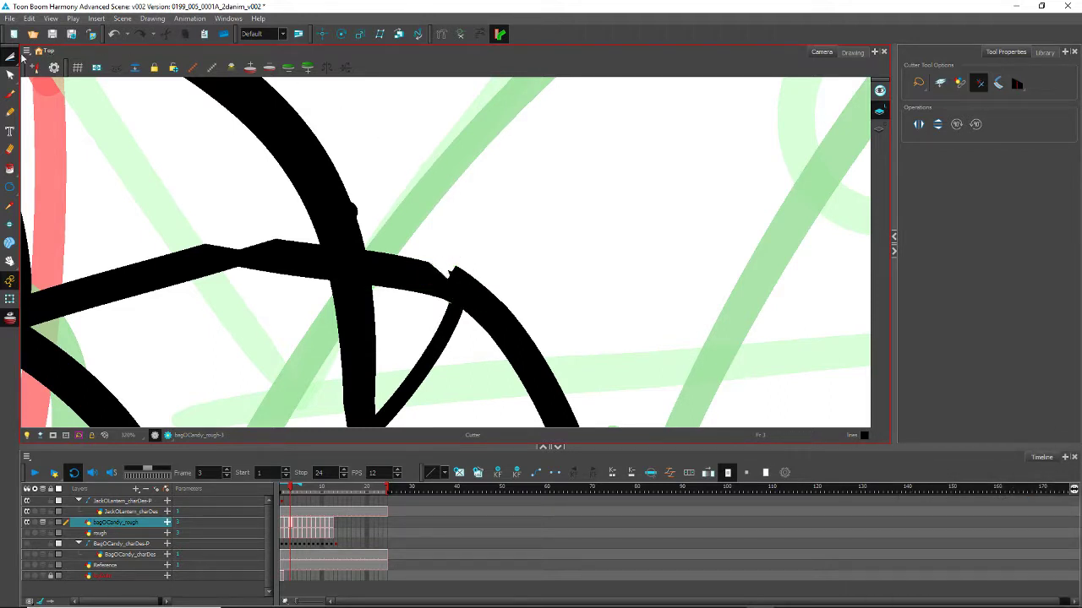
Step: Merge the back rim segment with the rest of the bag outline into one smooth pencil line
click(10, 56)
click(423, 268)
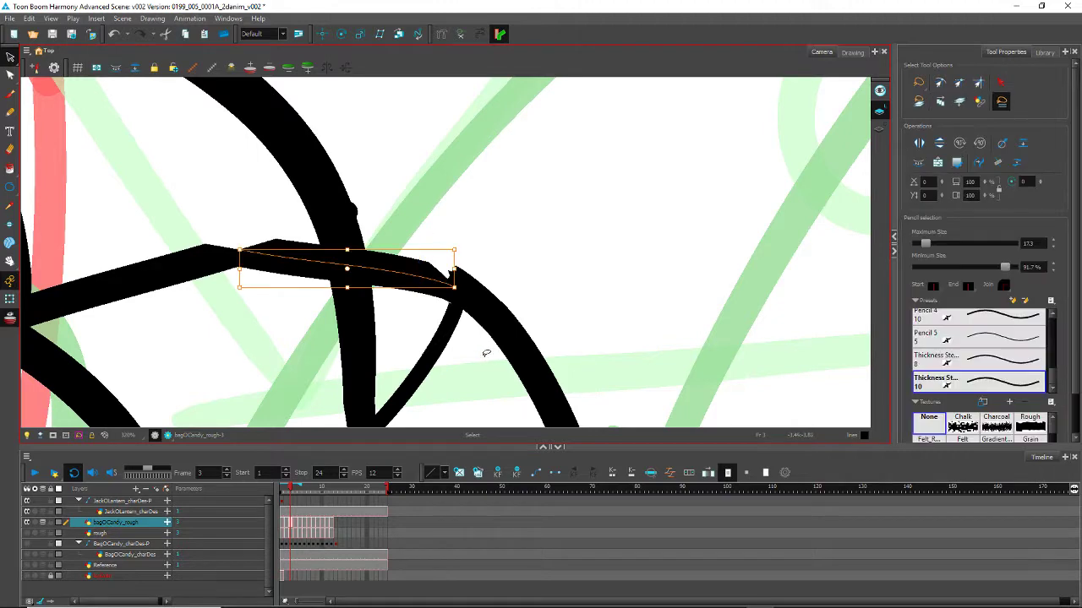
shift+click(492, 313)
click(1001, 142)
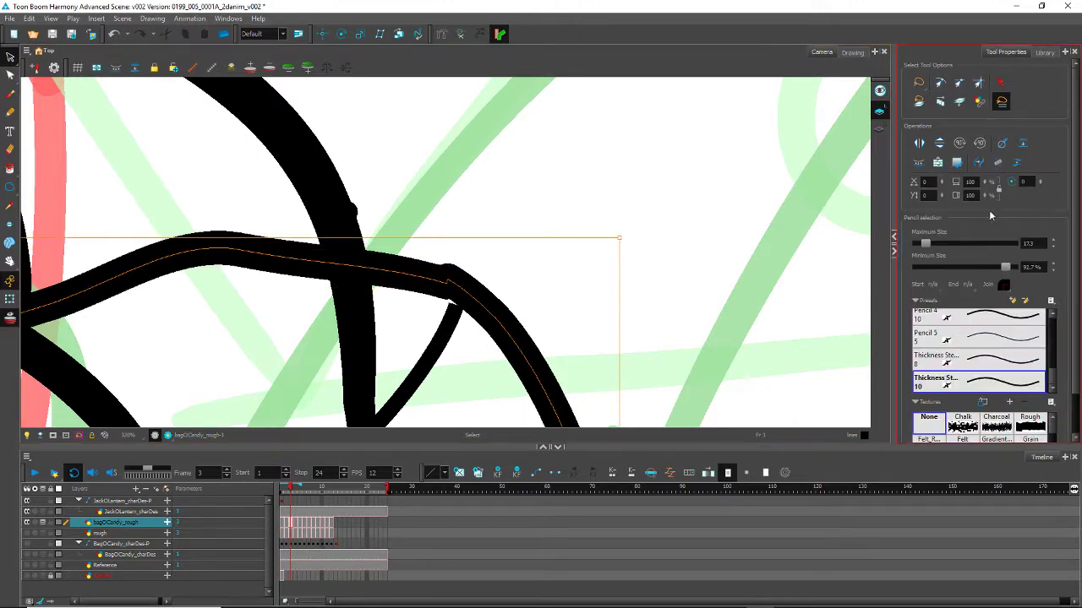
scroll(246, 321, down, 1)
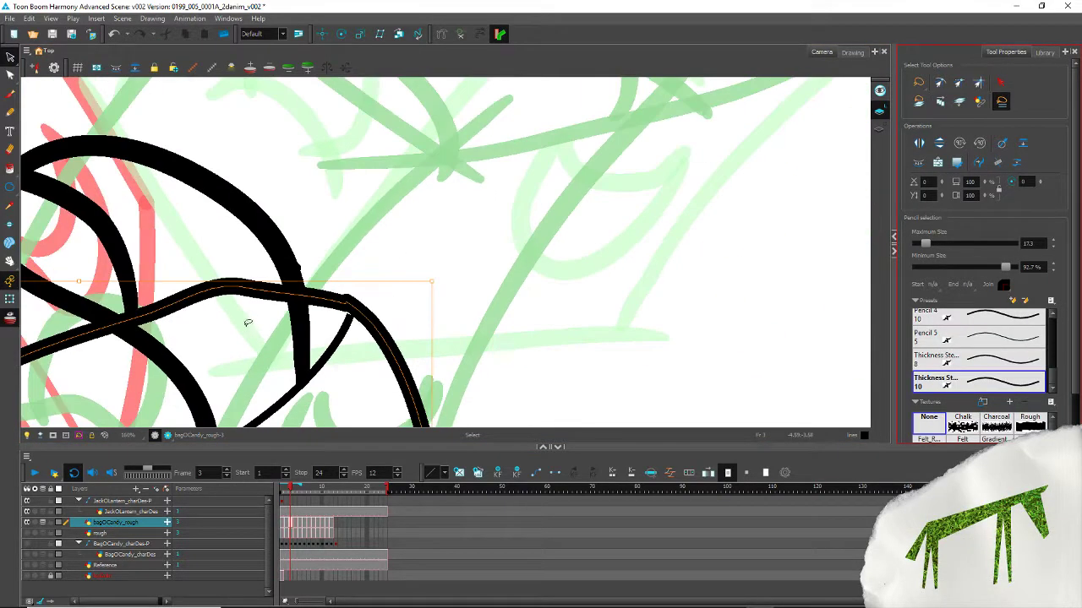
Step: Turn the back rim's peak into a crisp corner and align its point handle along the line with the Contour Editor
drag(243, 359, 425, 231)
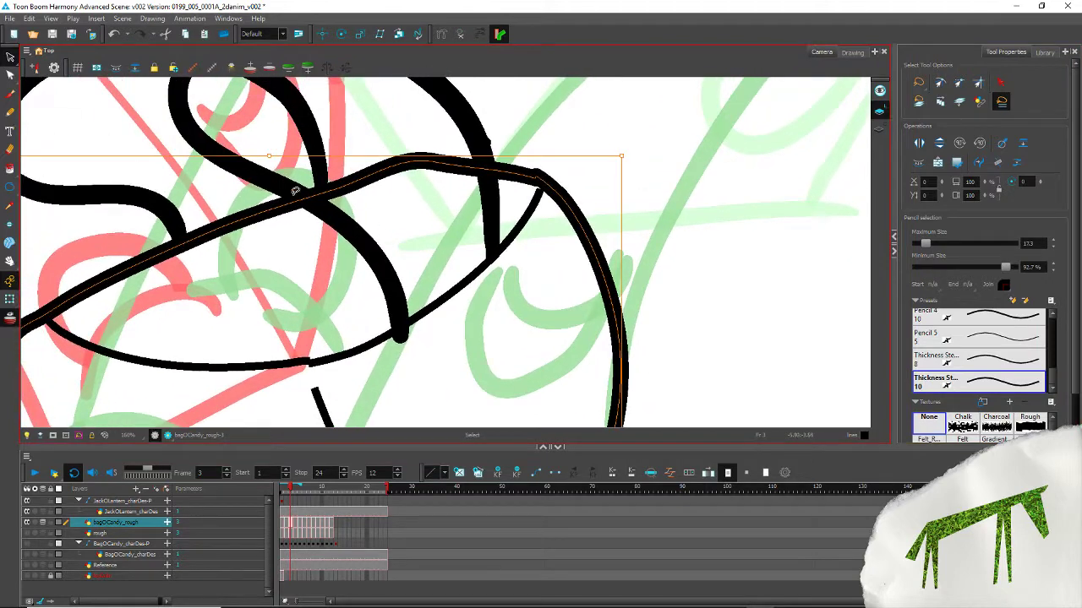
key(alt+q)
alt+click(431, 163)
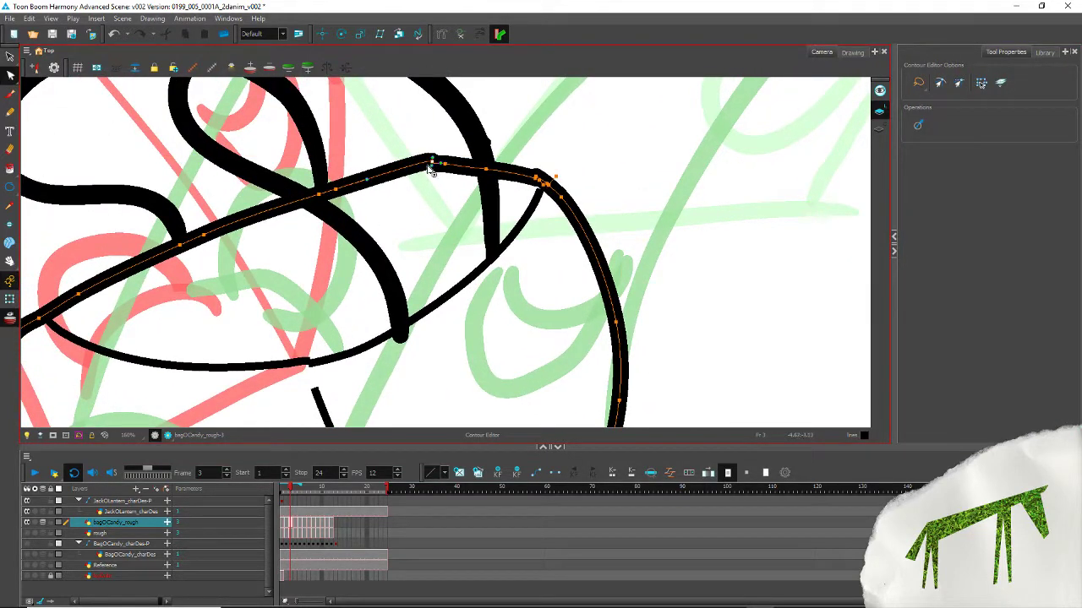
scroll(432, 164, up, 5)
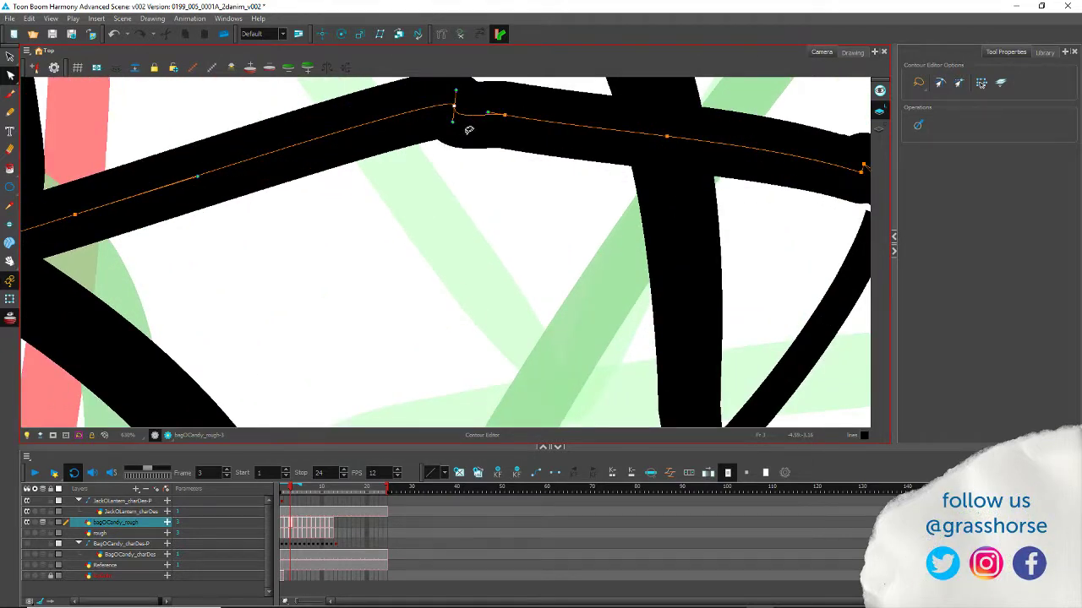
drag(452, 122, 471, 111)
scroll(484, 271, down, 5)
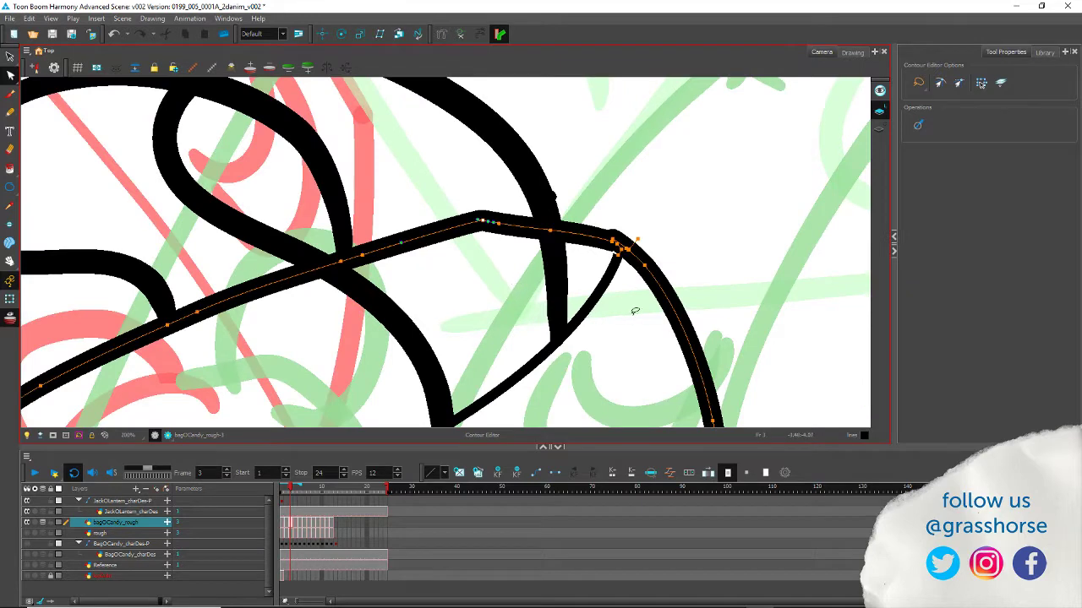
Step: Delete the surplus contour points bunched at the bag outline's upper-right corner
scroll(607, 201, up, 4)
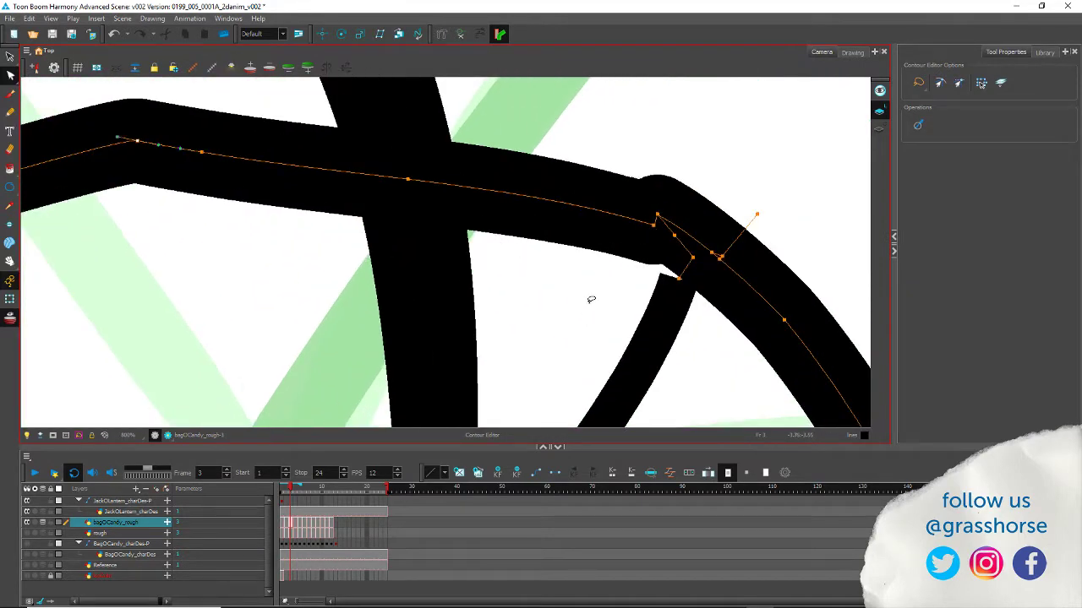
mouse_move(538, 304)
mouse_down()
mouse_move(383, 225)
mouse_move(236, 346)
mouse_up()
mouse_move(484, 201)
mouse_down()
mouse_move(462, 270)
mouse_move(409, 183)
mouse_move(304, 144)
mouse_move(322, 269)
mouse_move(351, 344)
mouse_move(434, 320)
mouse_move(452, 224)
mouse_move(399, 223)
mouse_up()
key(Delete)
key(Delete)
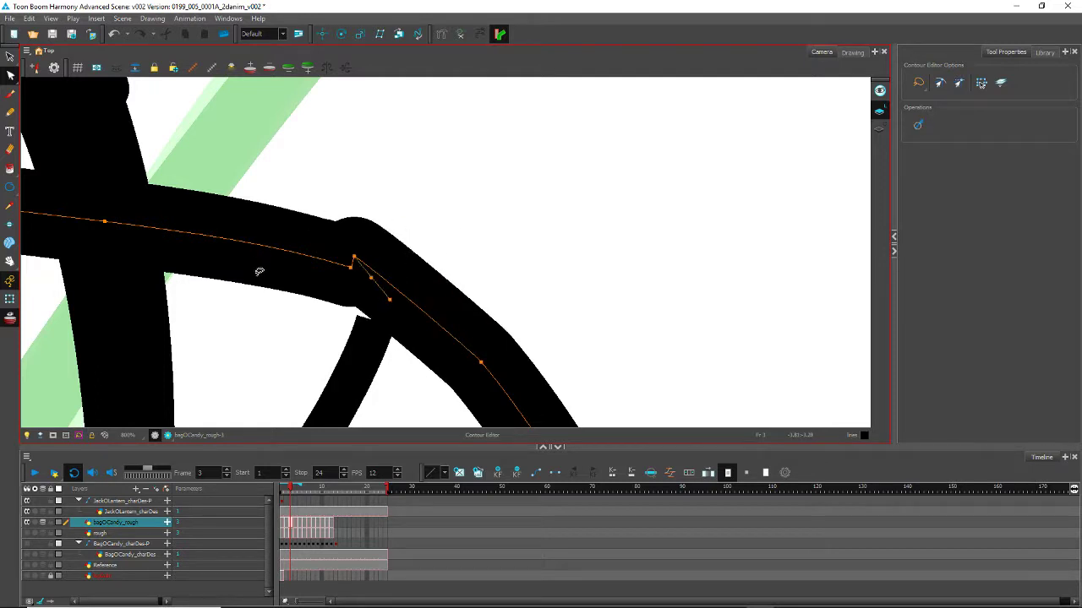
mouse_move(319, 319)
mouse_down()
mouse_move(395, 300)
mouse_move(368, 268)
mouse_move(347, 311)
mouse_up()
key(Delete)
mouse_move(347, 250)
mouse_down()
mouse_move(339, 215)
mouse_move(345, 232)
mouse_up()
key(Delete)
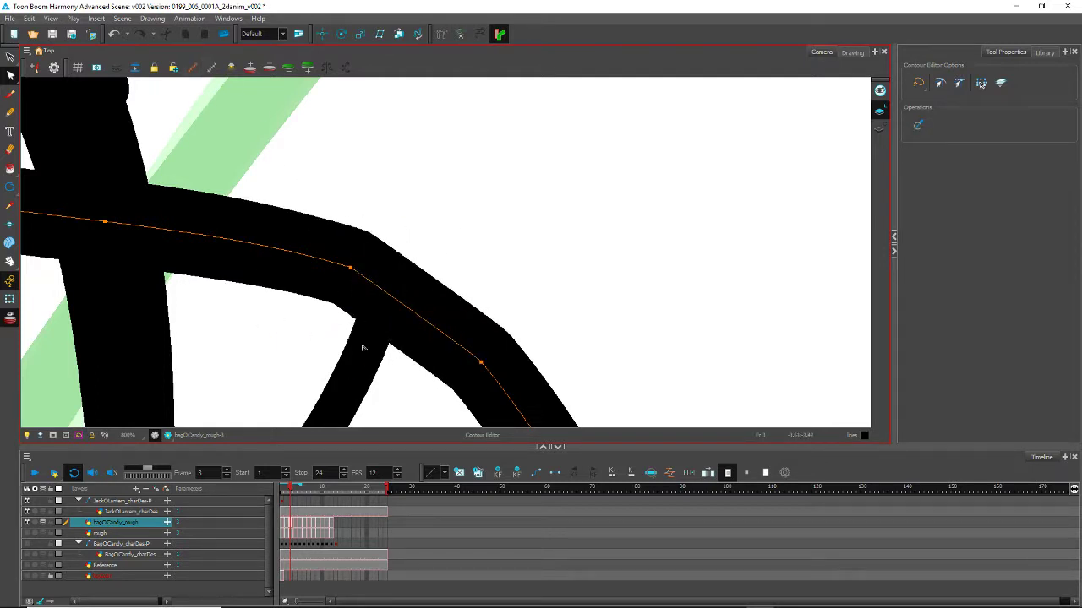
Step: Pull out curve handles on the point just below the upper-right corner to round the outline there
scroll(259, 301, down, 5)
scroll(270, 304, up, 2)
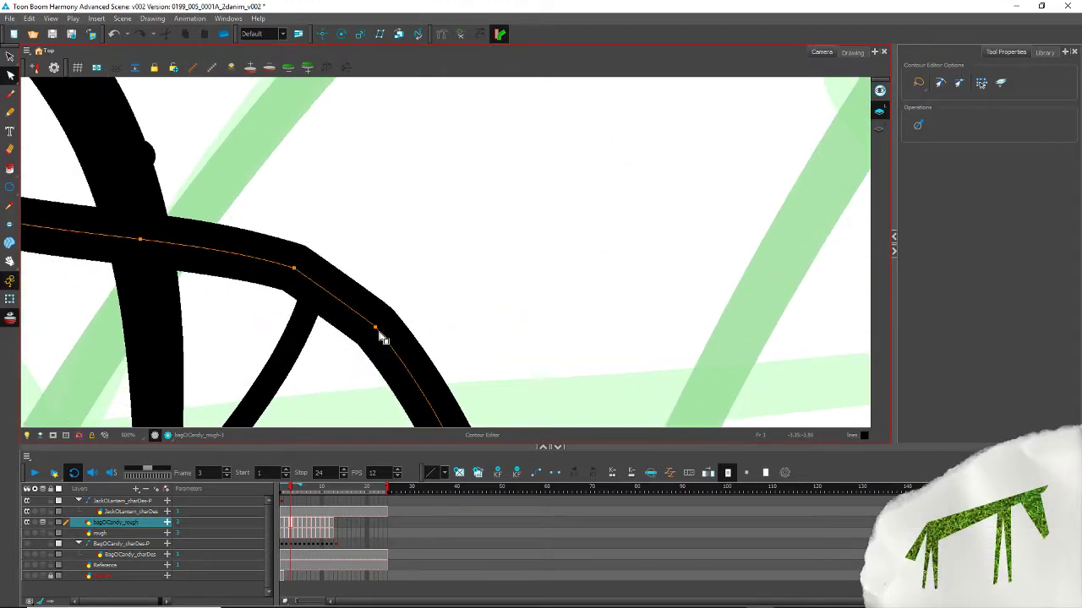
drag(375, 329, 429, 382)
scroll(307, 262, down, 4)
scroll(419, 227, up, 1)
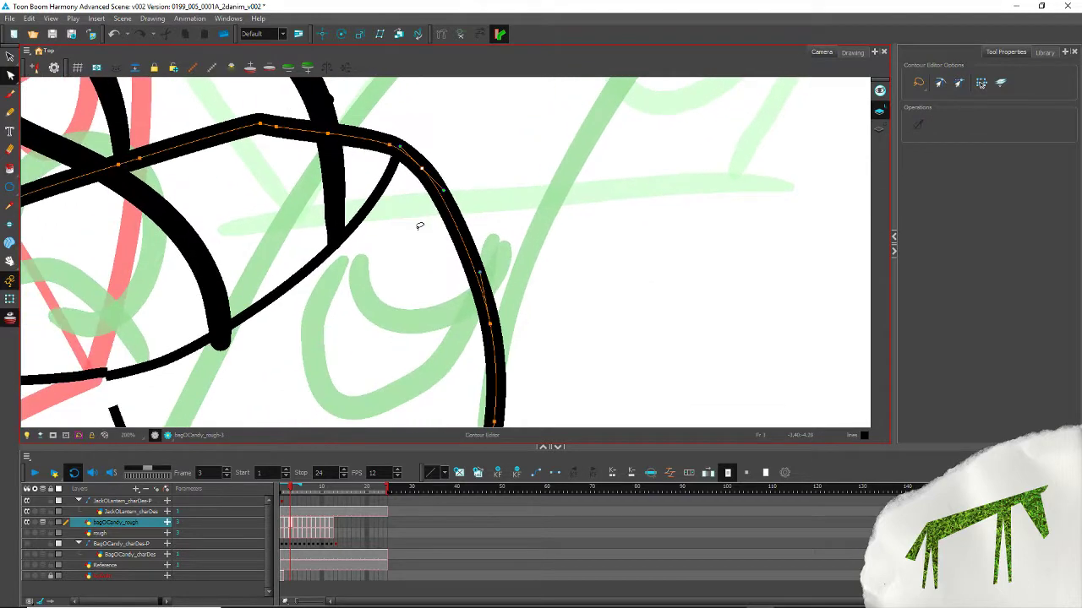
click(426, 356)
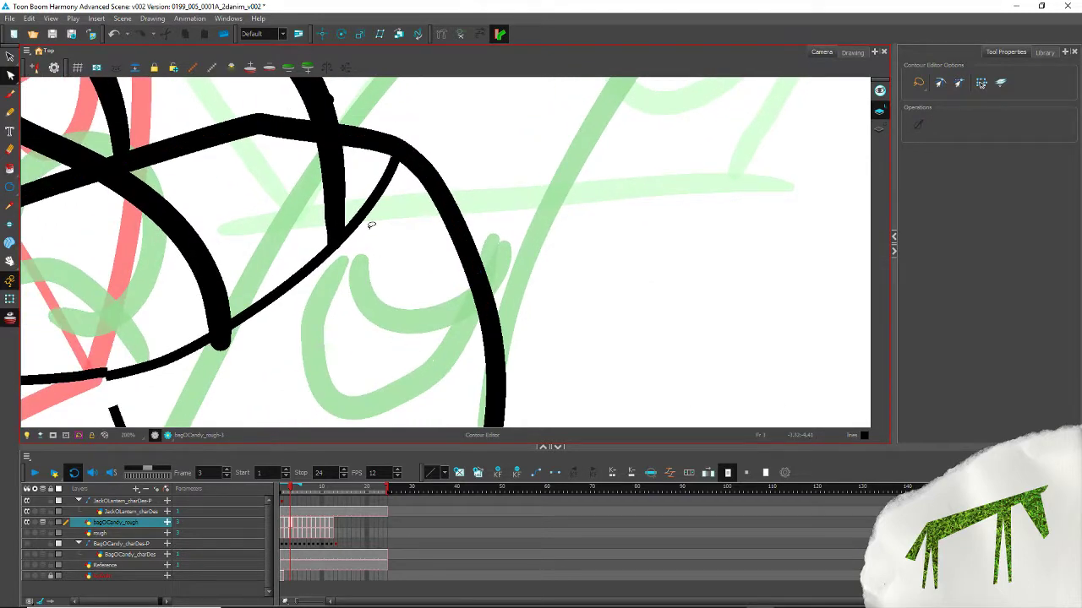
Step: Delete the stray contour point where the two front rim strokes meet above the centre crease
drag(163, 158, 432, 102)
drag(229, 195, 280, 209)
drag(397, 279, 405, 365)
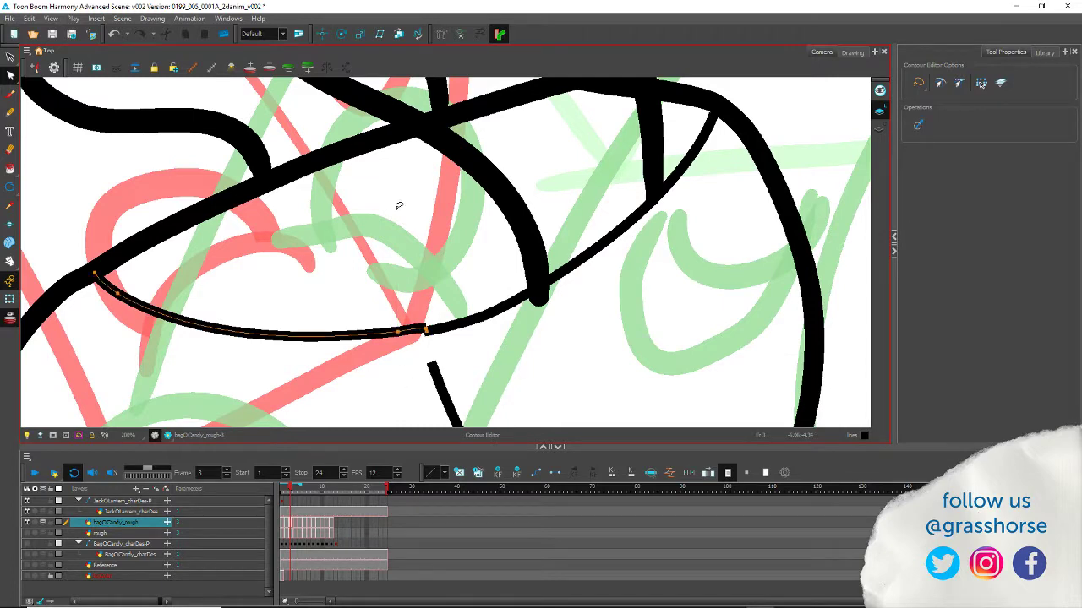
scroll(385, 321, up, 5)
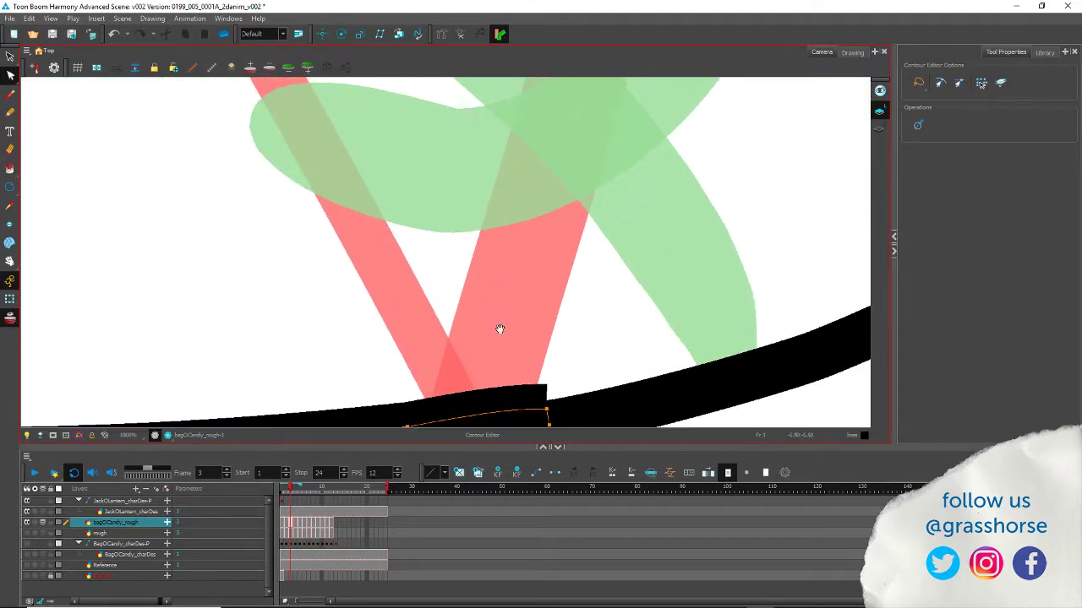
drag(499, 329, 326, 141)
mouse_move(317, 312)
mouse_down()
mouse_move(422, 189)
mouse_move(330, 331)
mouse_up()
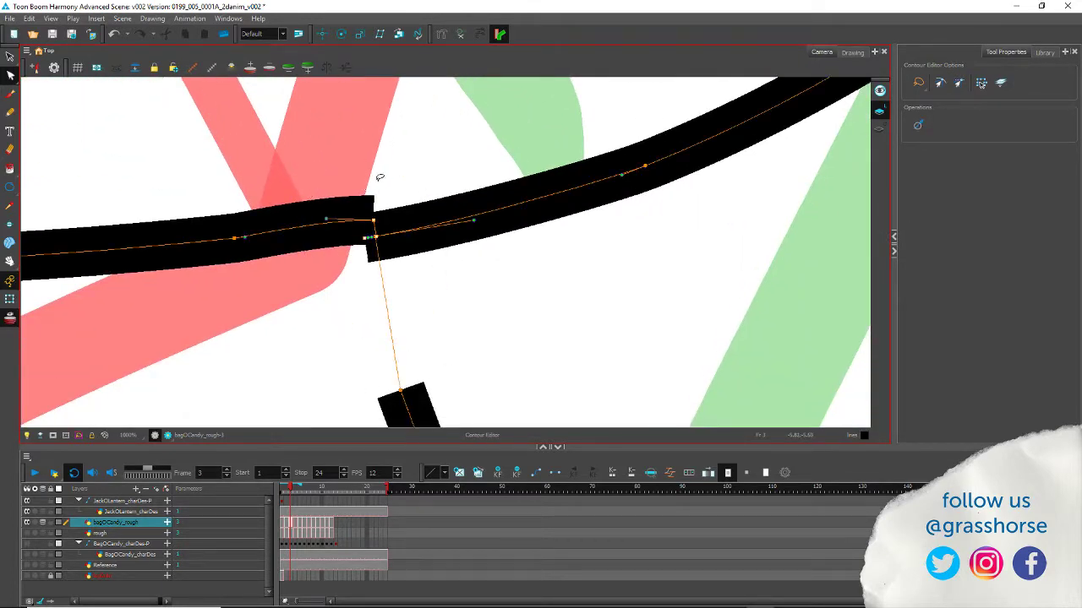
key(Delete)
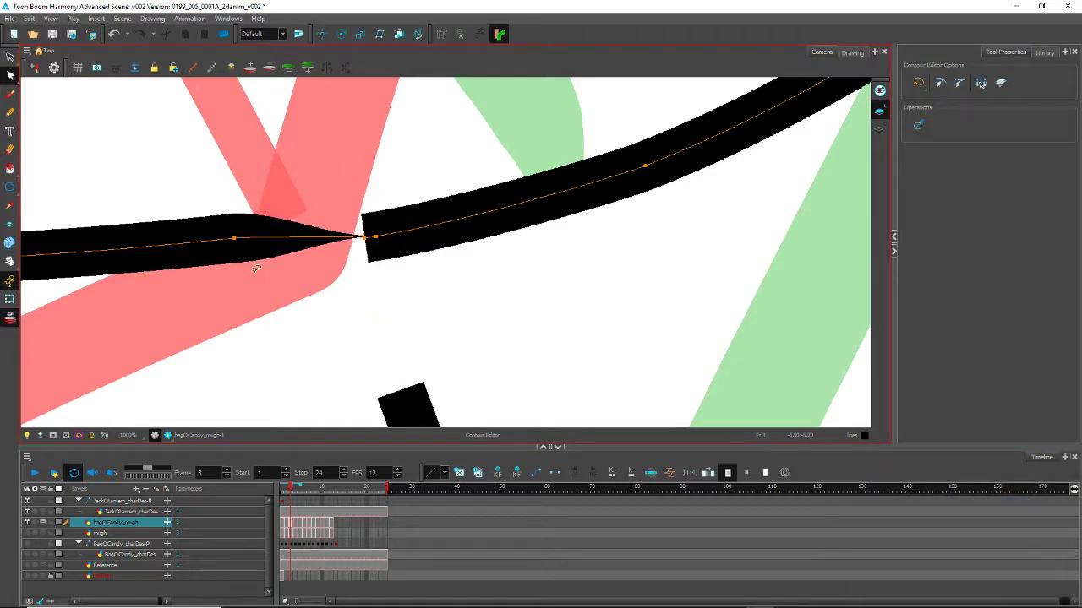
scroll(257, 280, down, 3)
scroll(289, 344, down, 5)
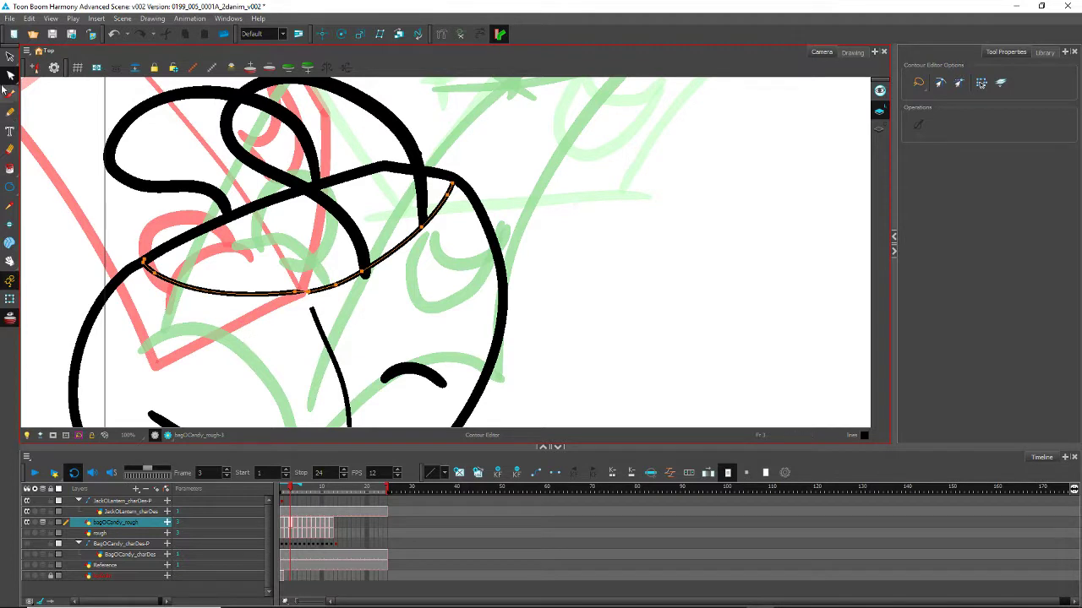
Step: Merge the front rim strokes into one pencil line, apply the size 10 thickness stencil preset, and set maximum size to 8
click(10, 57)
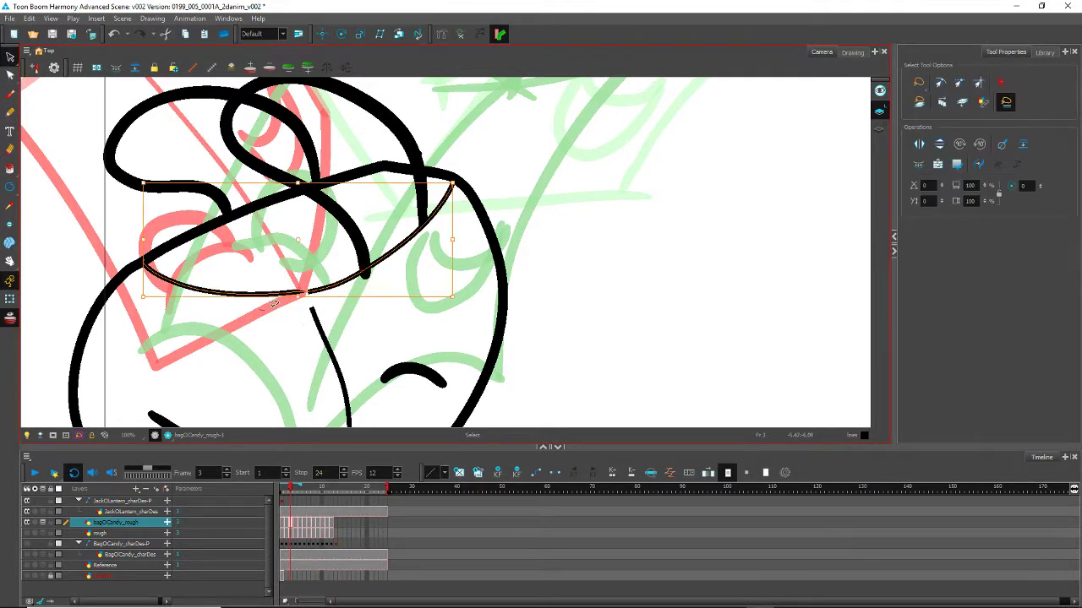
click(1000, 163)
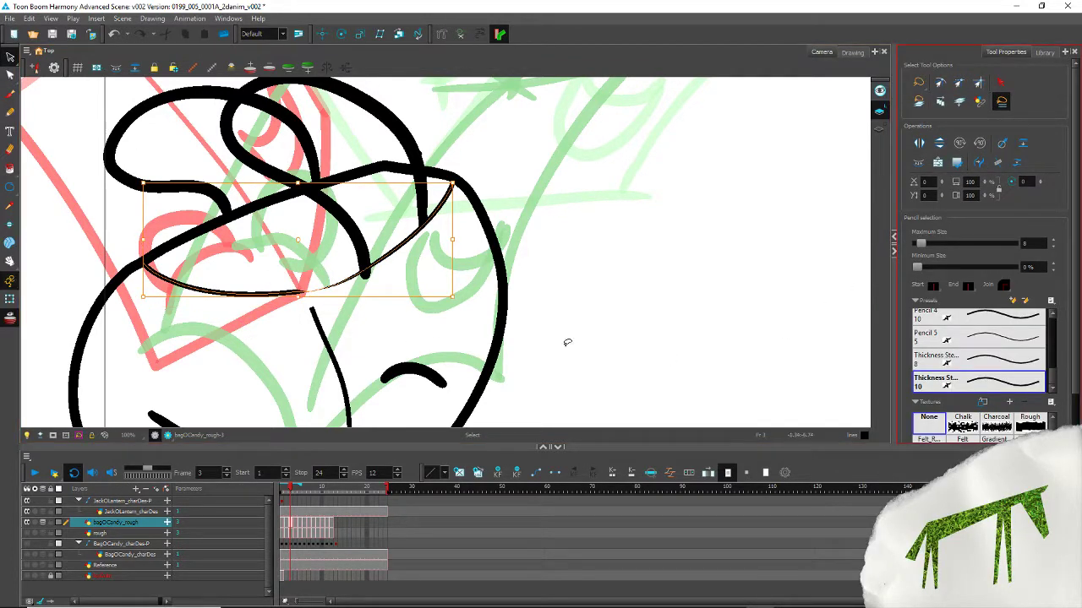
click(987, 400)
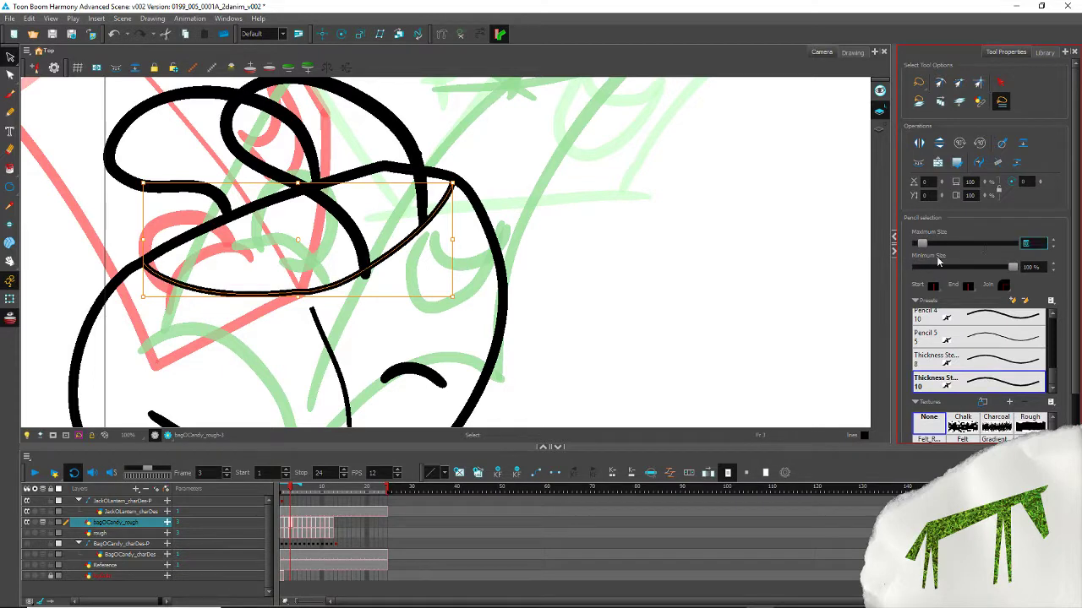
key(Return)
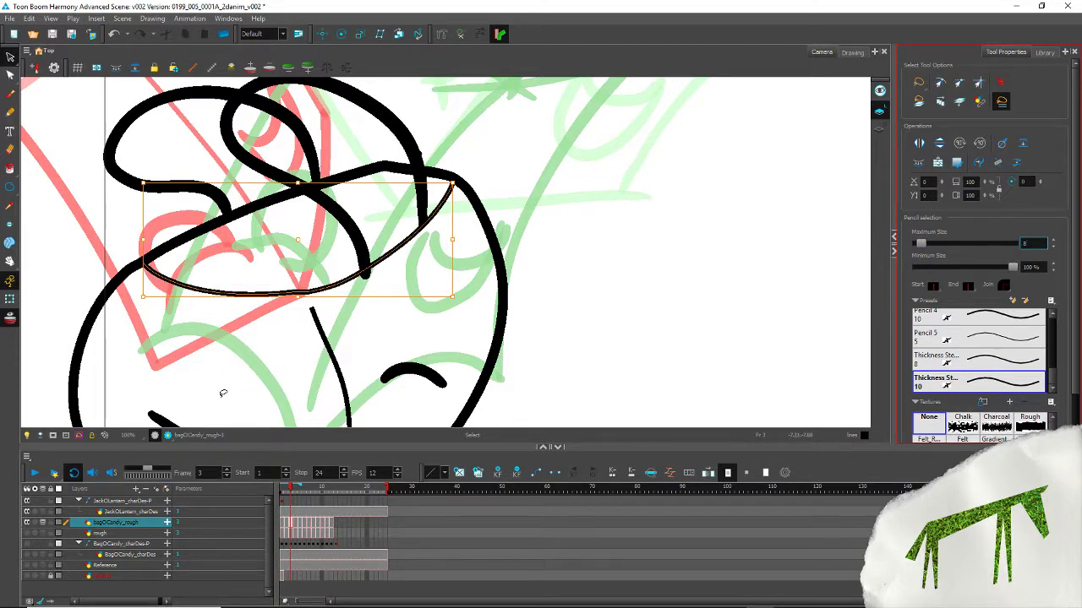
Step: Move the front rim's middle contour point slightly down toward the top of the centre crease
click(11, 76)
scroll(287, 294, up, 4)
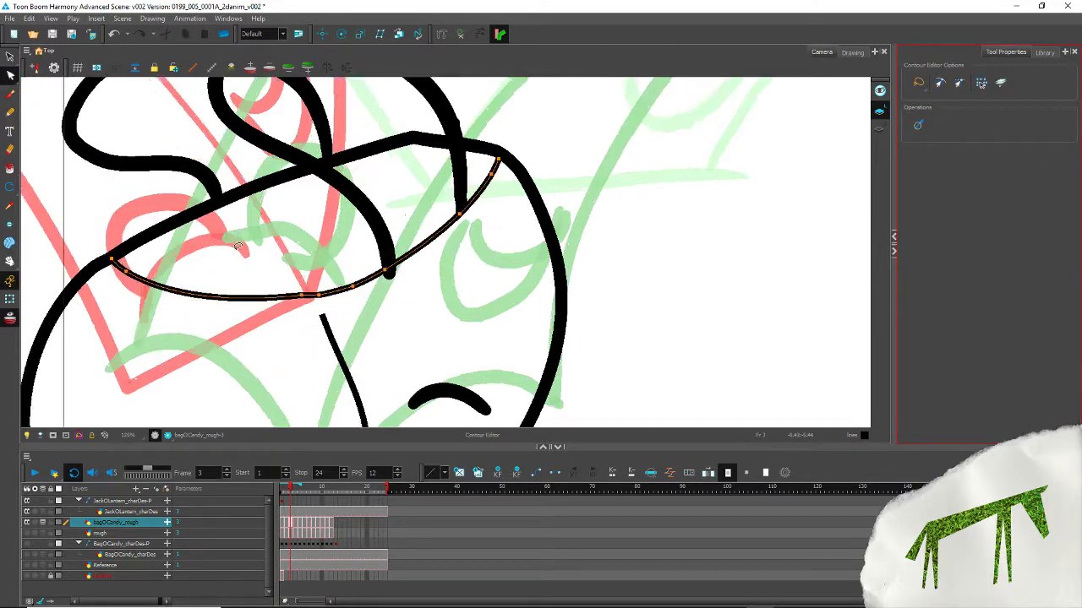
drag(431, 370, 427, 381)
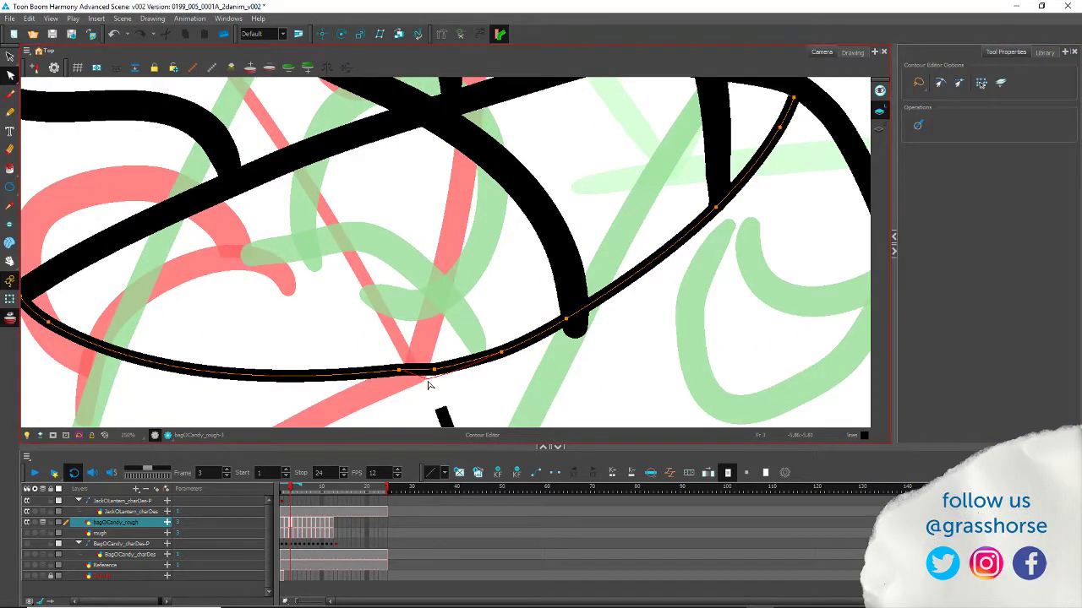
Step: Try to delete the extra contour point just left of the front rim's lowest point
click(398, 370)
key(Delete)
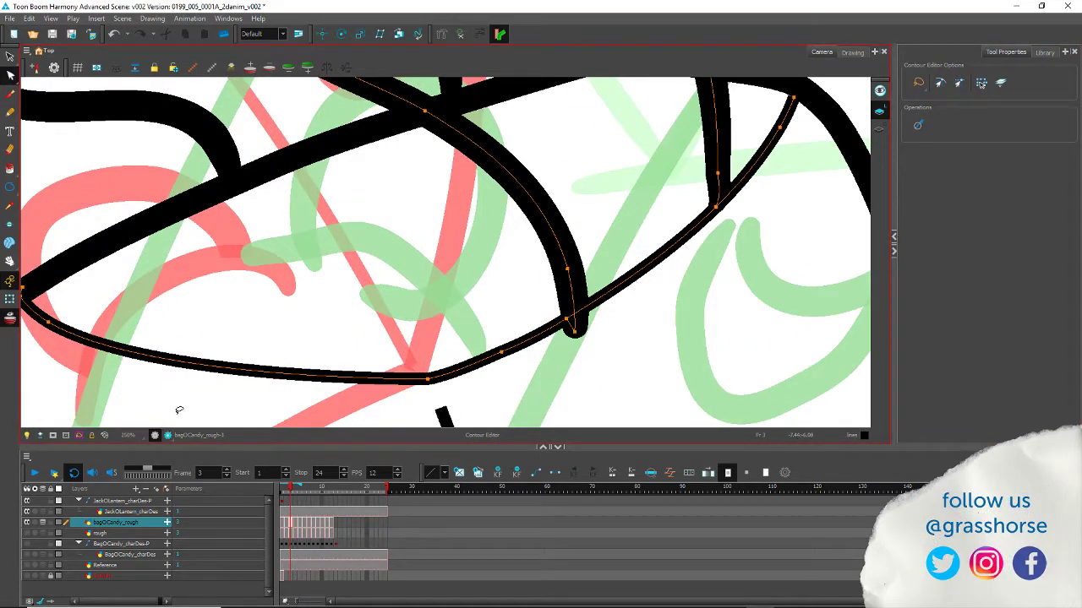
key(ctrl+z)
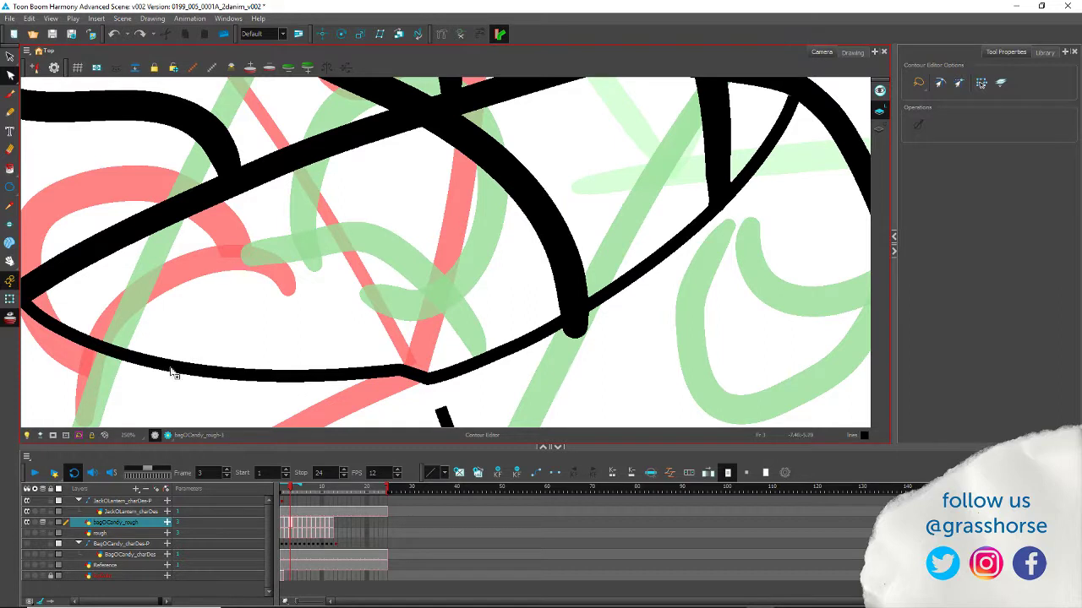
Step: Delete the extra contour point just left of the front rim's lowest point
click(169, 369)
ctrl+click(173, 368)
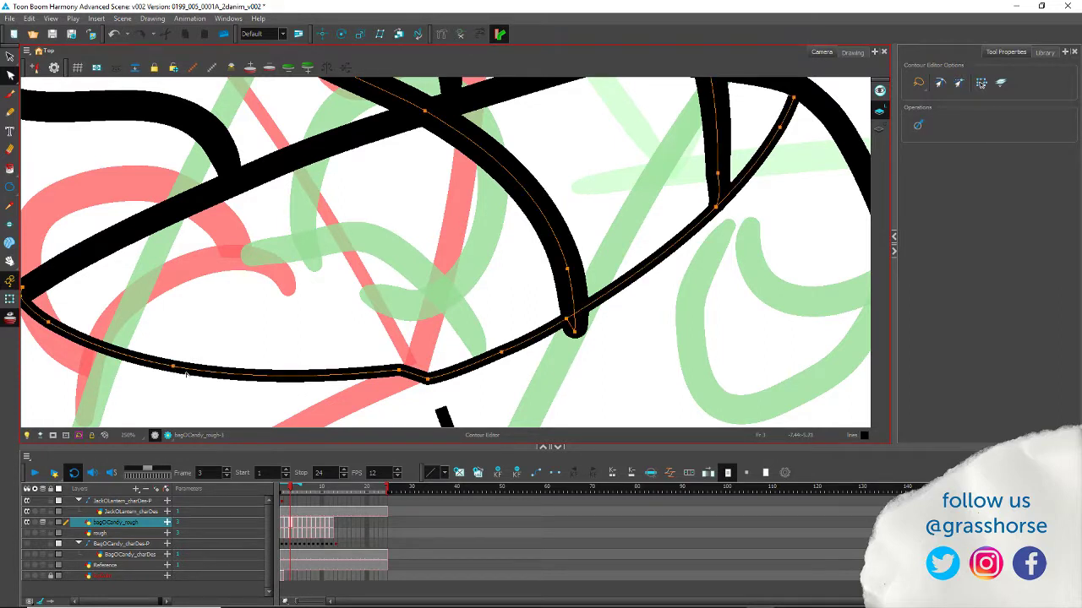
mouse_move(400, 332)
mouse_down()
mouse_move(365, 364)
mouse_move(402, 385)
mouse_up()
key(Delete)
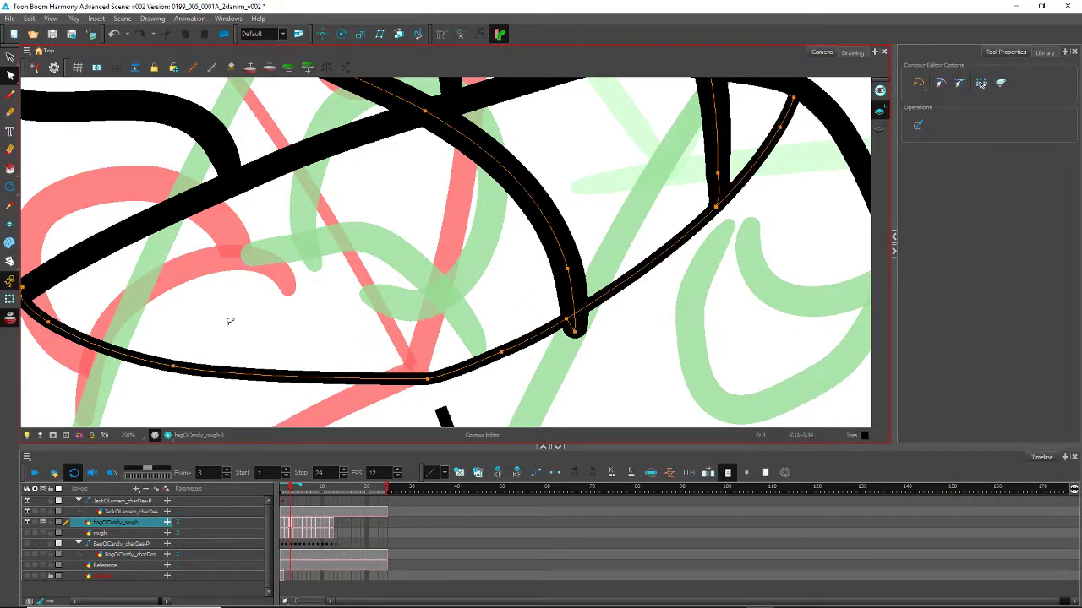
Step: Trim off the handle end that overhangs below the front rim with the Cutter
key(alt+t)
click(576, 325)
key(Delete)
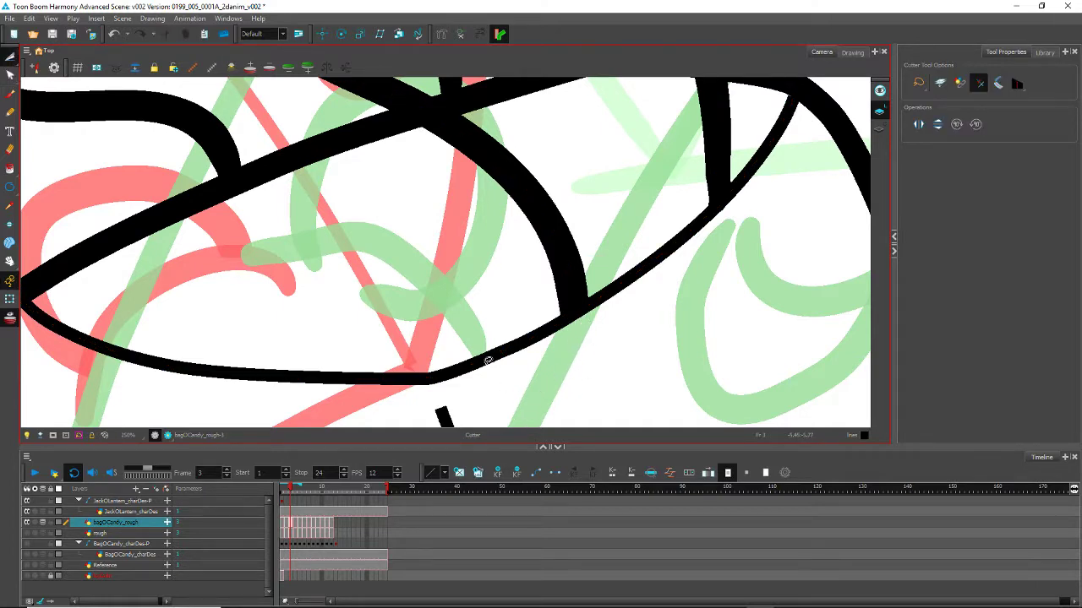
scroll(323, 271, down, 7)
scroll(259, 320, up, 3)
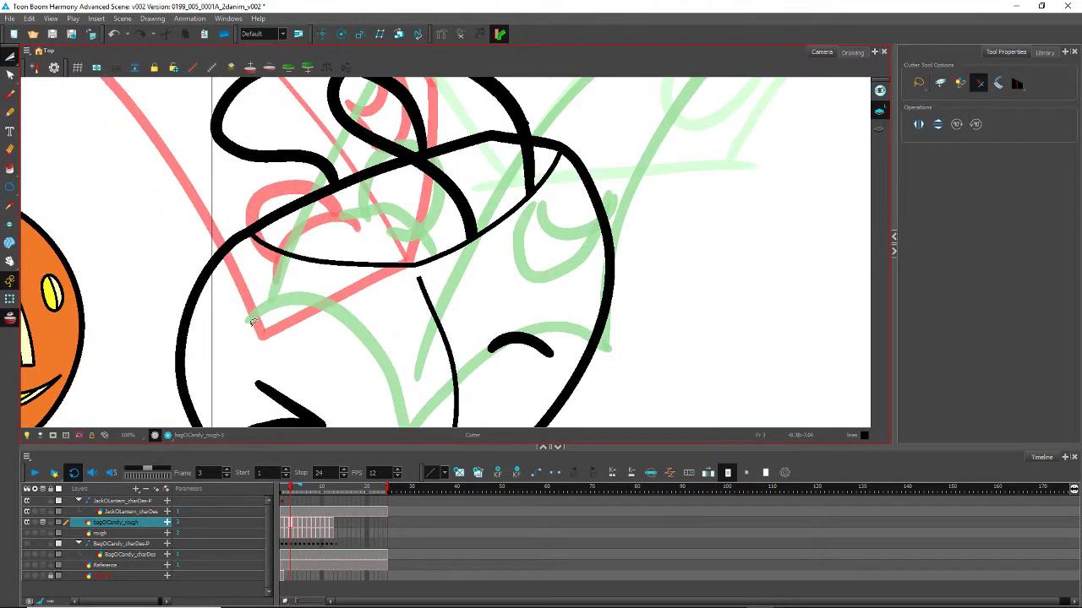
scroll(174, 313, down, 1)
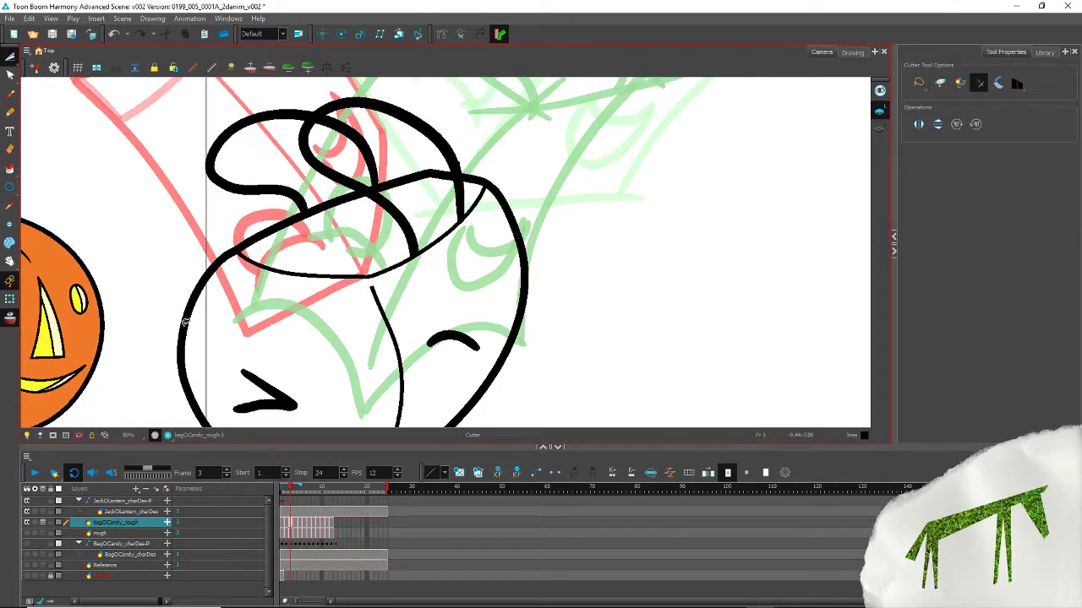
key(alt+q)
click(199, 333)
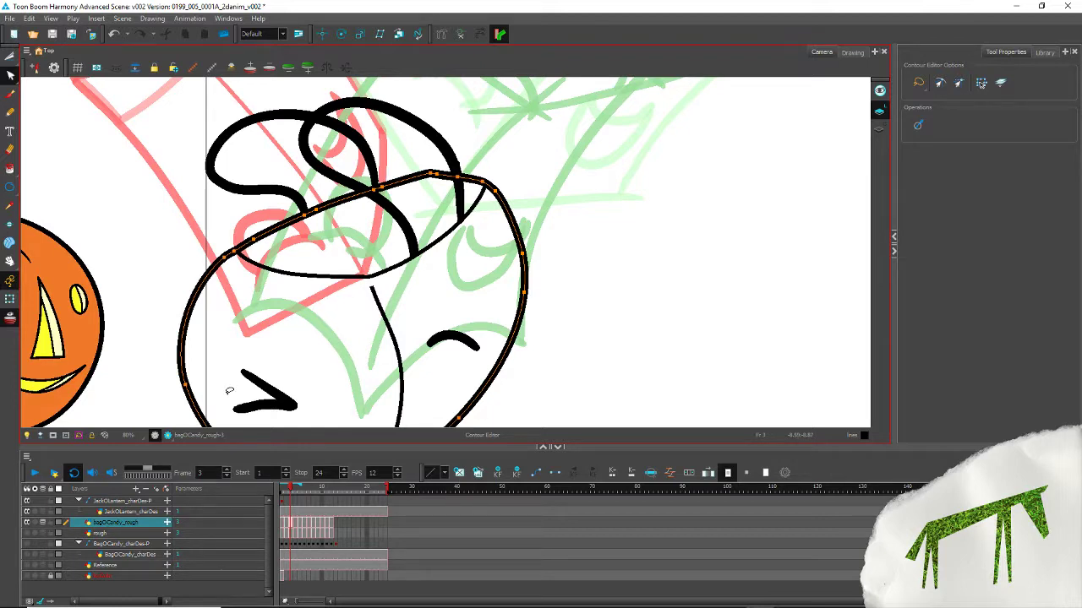
Step: Move the centre crease up toward the front rim and transform it to run between the rim and the bag's bottom corner
key(space)
drag(194, 381, 182, 310)
click(10, 57)
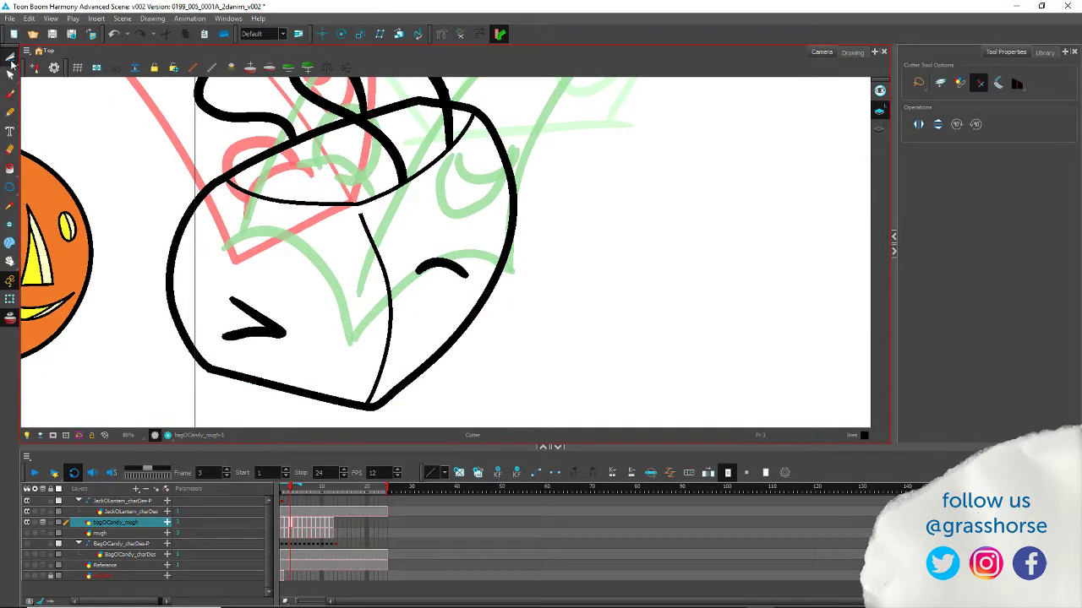
click(41, 55)
click(385, 304)
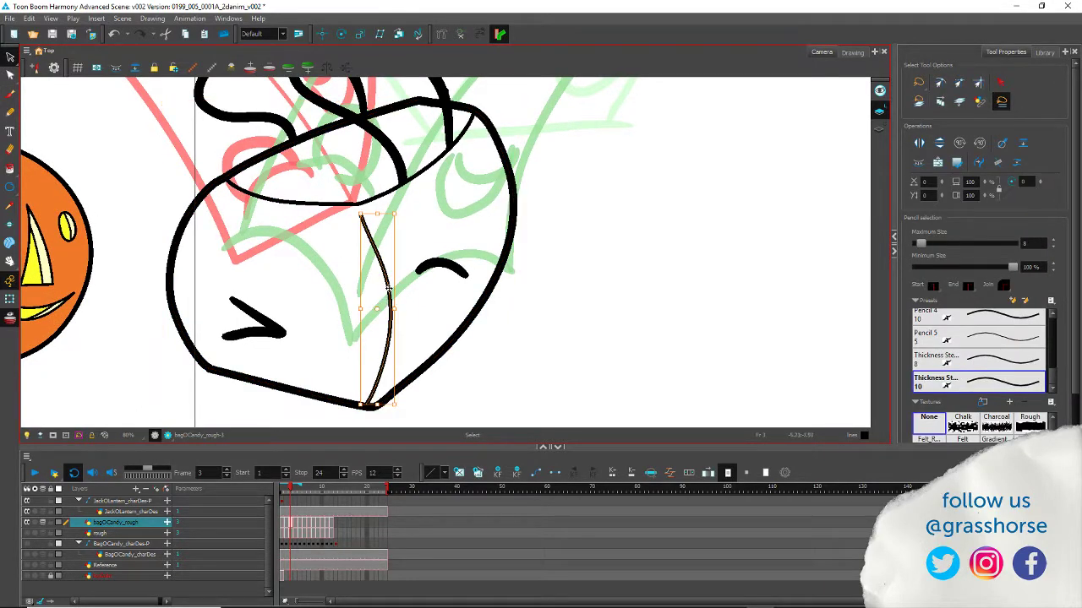
drag(389, 289, 391, 284)
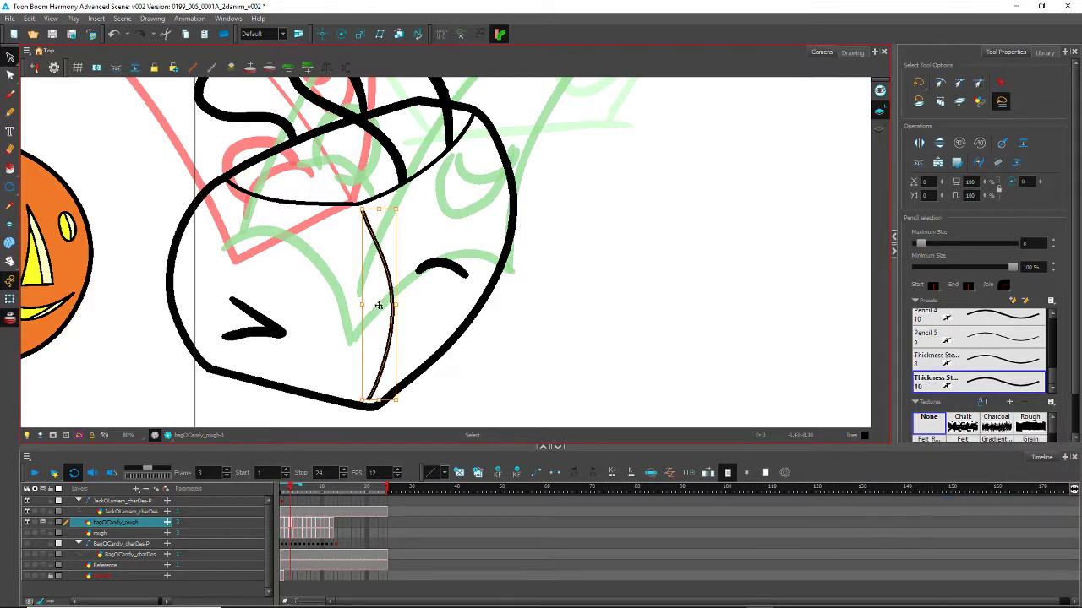
drag(363, 210, 360, 208)
drag(355, 405, 363, 404)
click(284, 289)
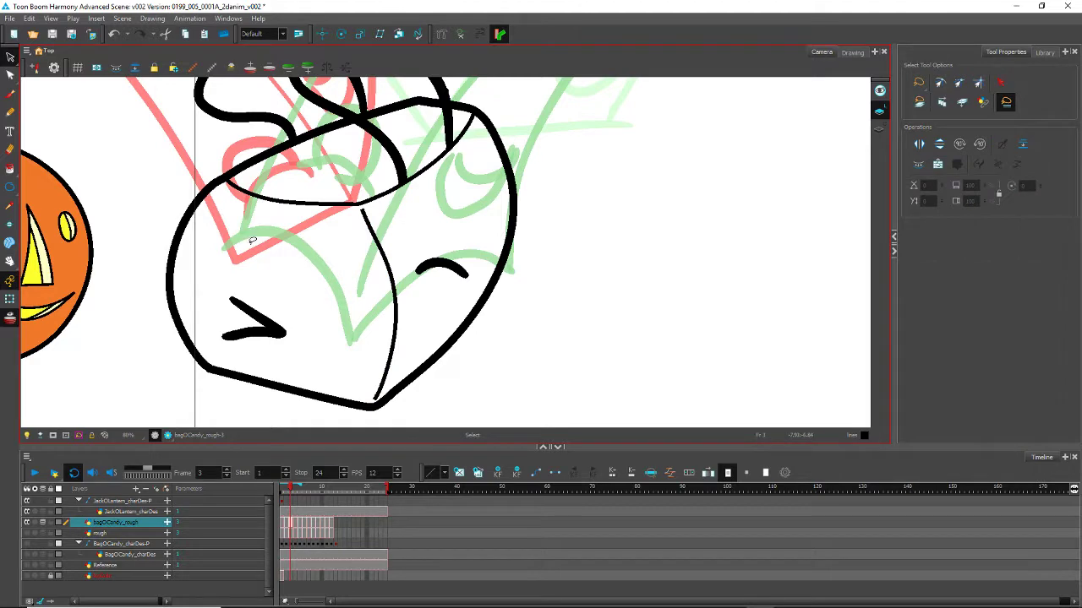
Step: Reshape the centre crease with the Contour Editor, joining its ends to the rim and bottom corner and bowing its middle slightly outward
drag(244, 237, 266, 218)
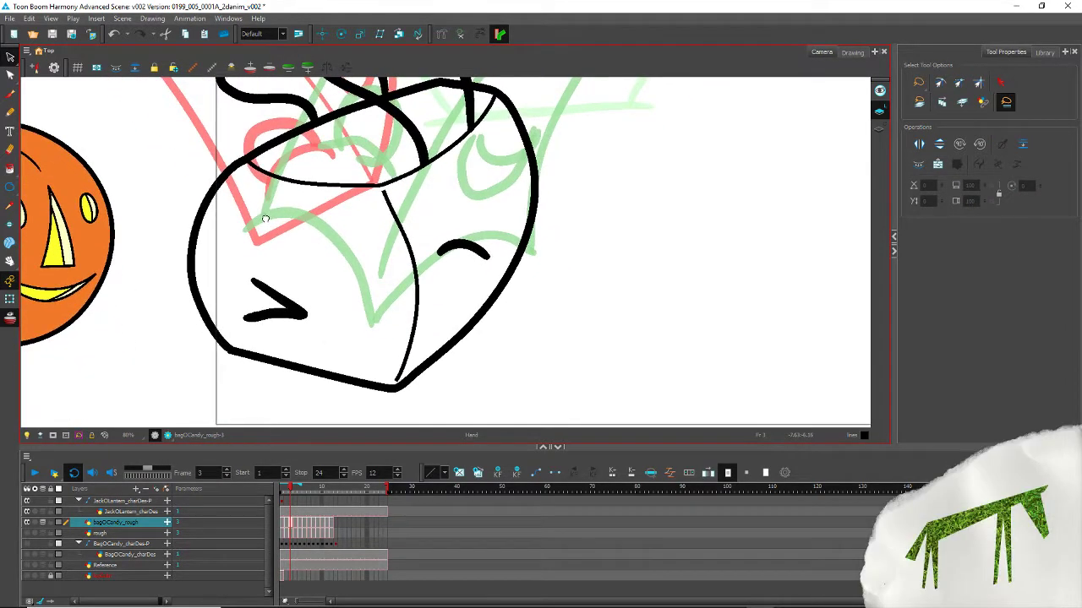
click(10, 75)
click(383, 196)
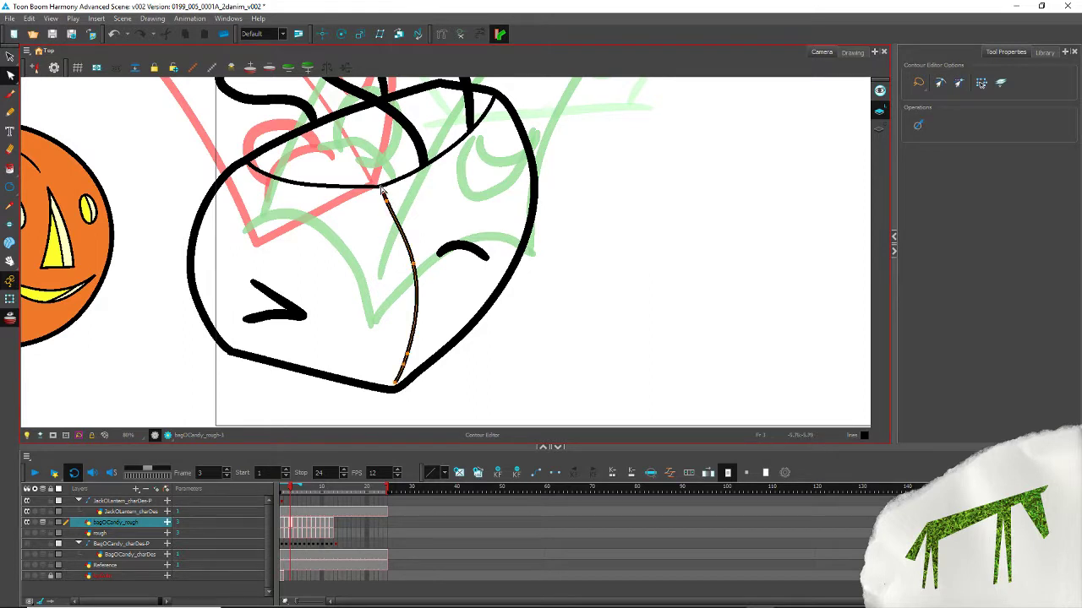
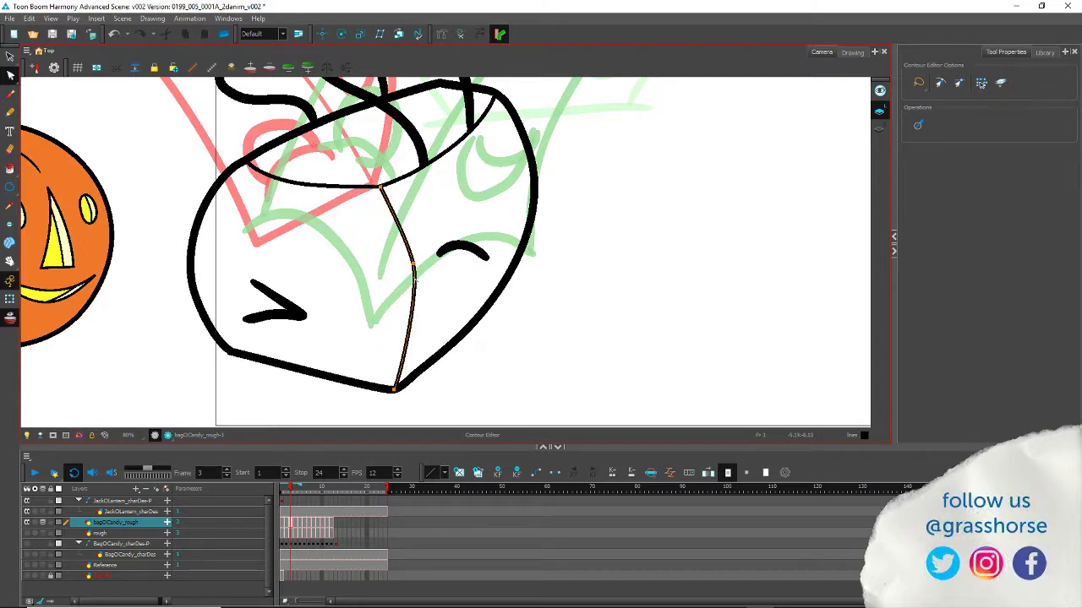
mouse_move(414, 276)
mouse_down()
mouse_move(418, 313)
mouse_move(417, 279)
mouse_up()
click(313, 245)
Step: Apply the size 10 thickness stencil preset to the handle strokes with maximum size 12, and select the small stray mark above the rear rim
key(space)
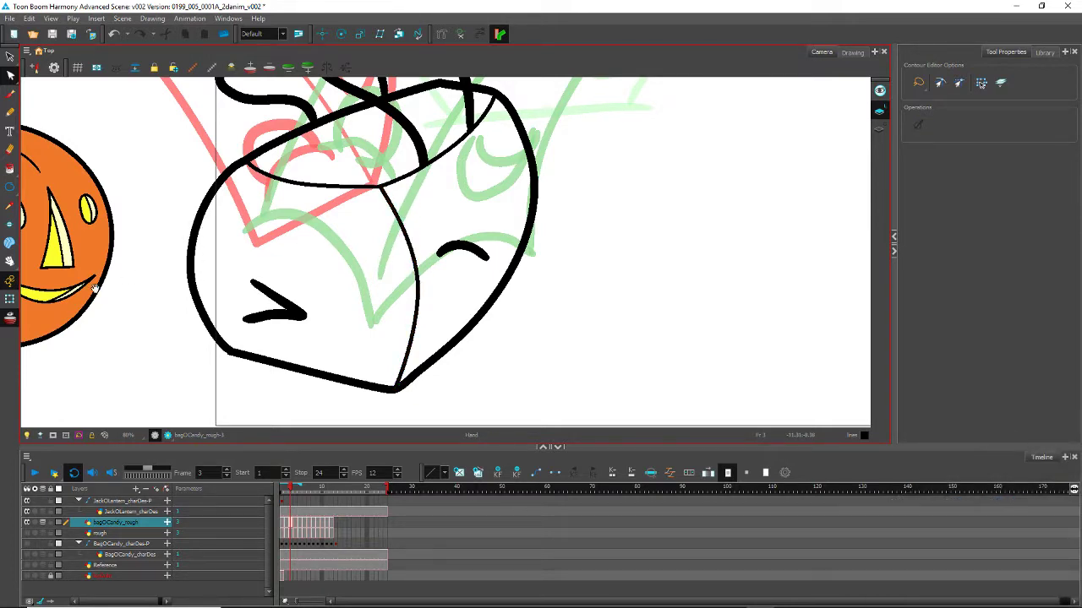
mouse_move(75, 265)
mouse_down()
mouse_move(212, 306)
mouse_move(217, 364)
mouse_up()
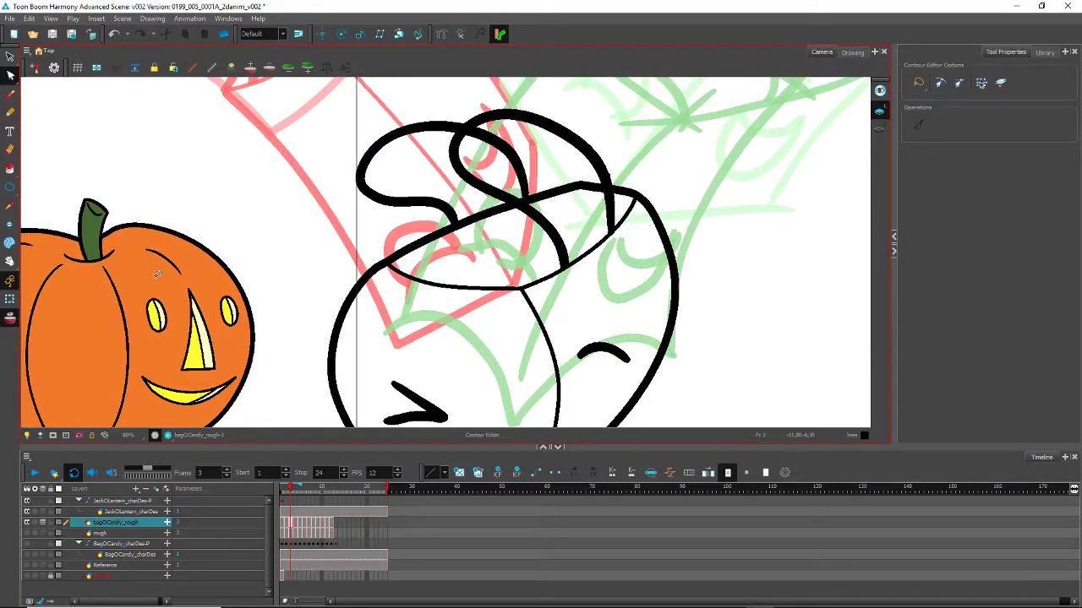
click(10, 56)
click(482, 146)
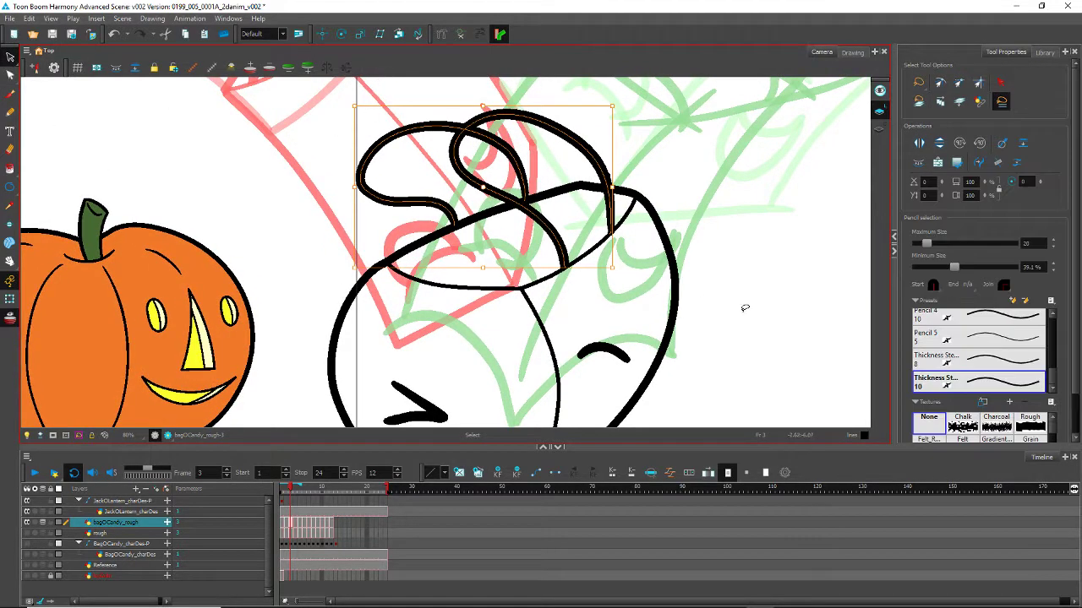
click(978, 379)
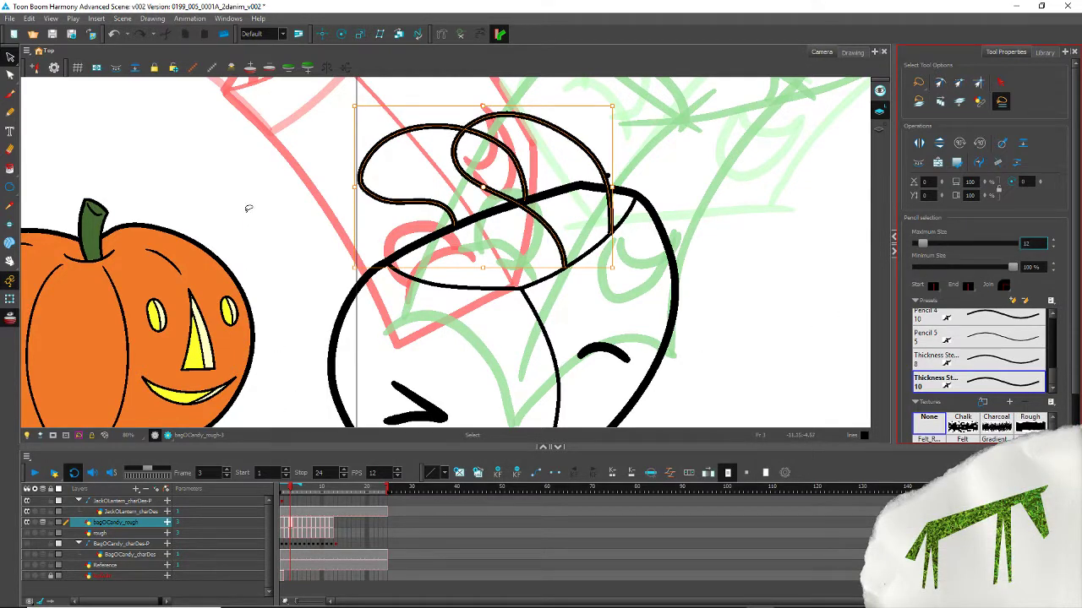
click(245, 173)
click(608, 172)
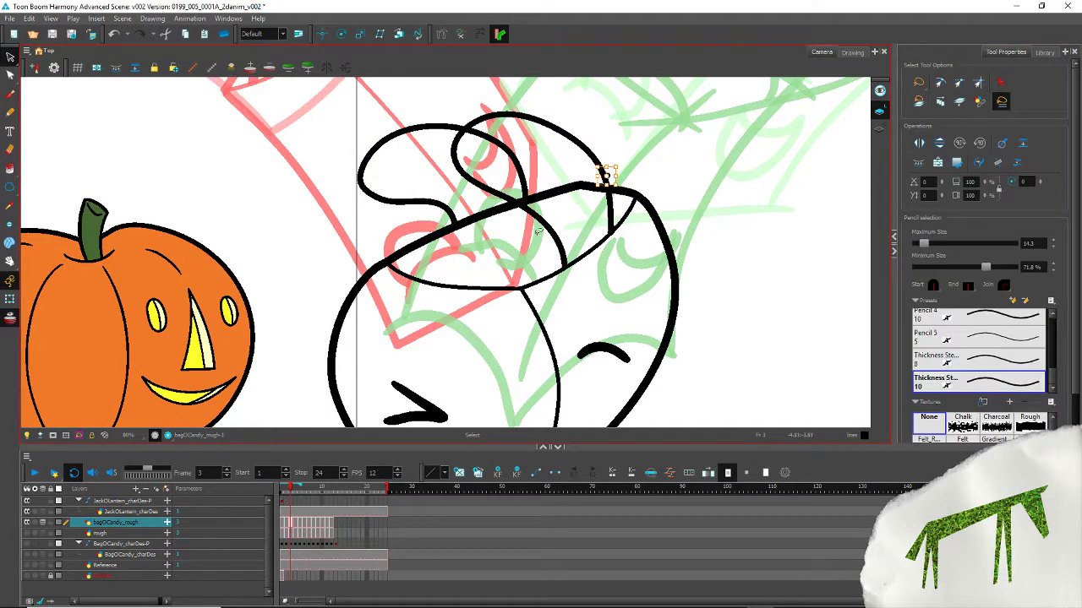
click(268, 390)
Step: Examine the cleaned candy bag drawings by flipping back and forth between frames 1, 2 and 3
drag(301, 309, 280, 212)
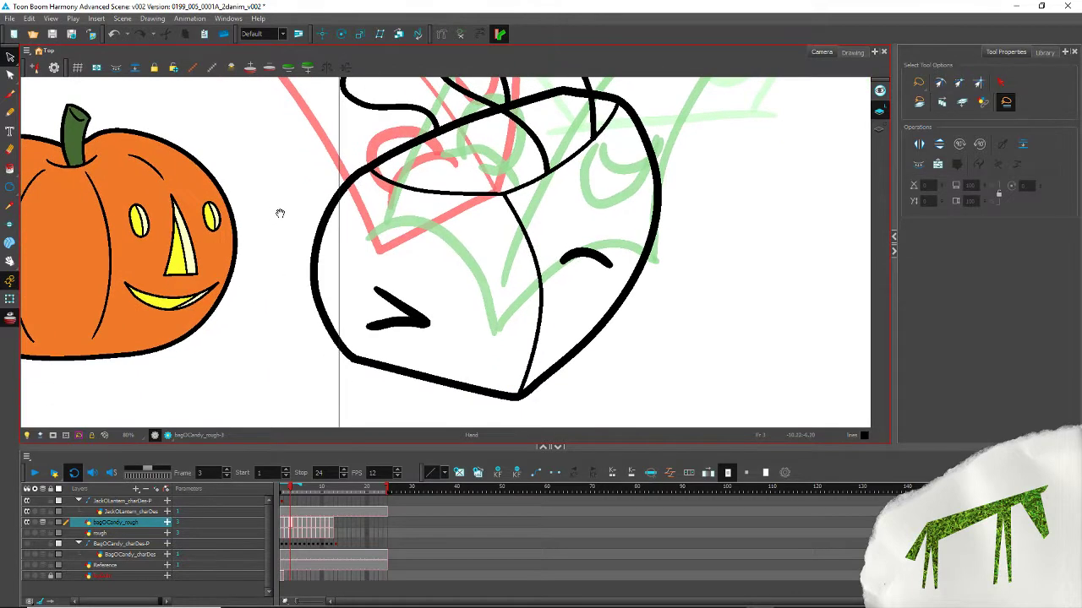
scroll(231, 243, down, 5)
drag(187, 263, 355, 335)
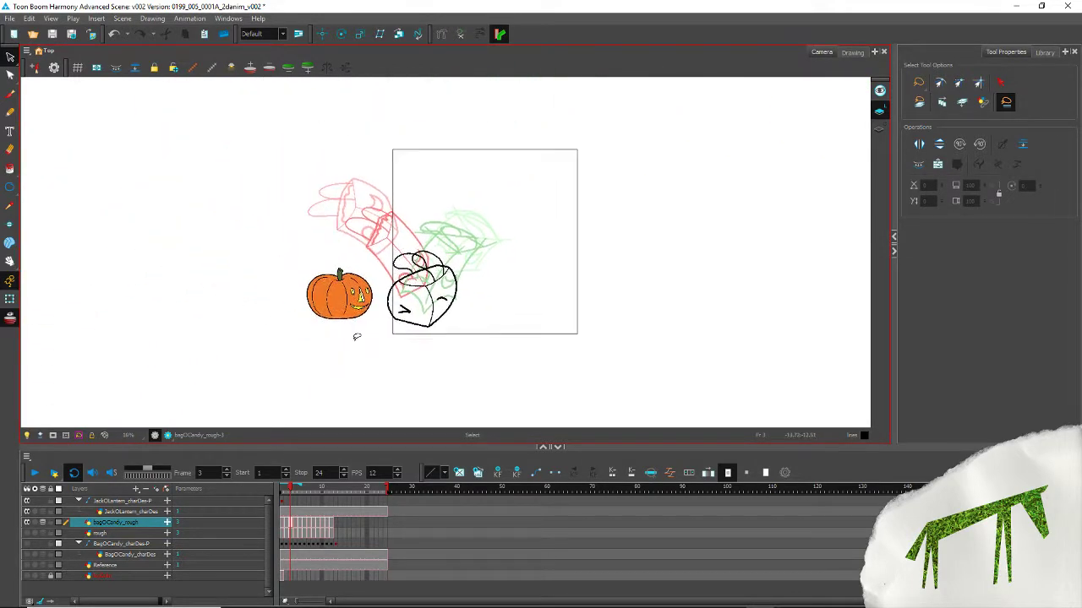
key(comma)
key(comma)
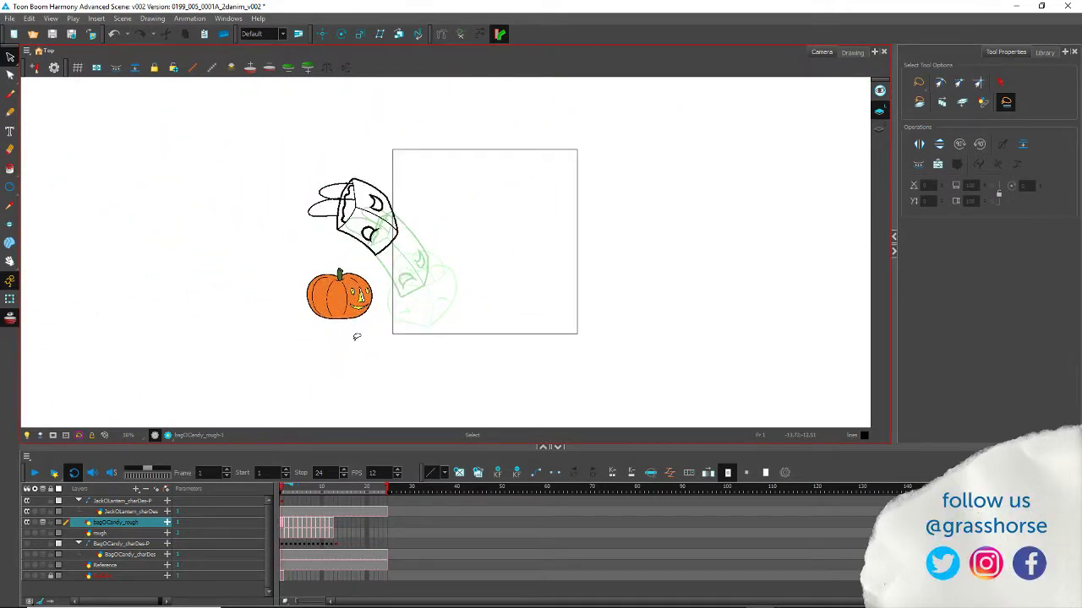
key(period)
key(comma)
key(period)
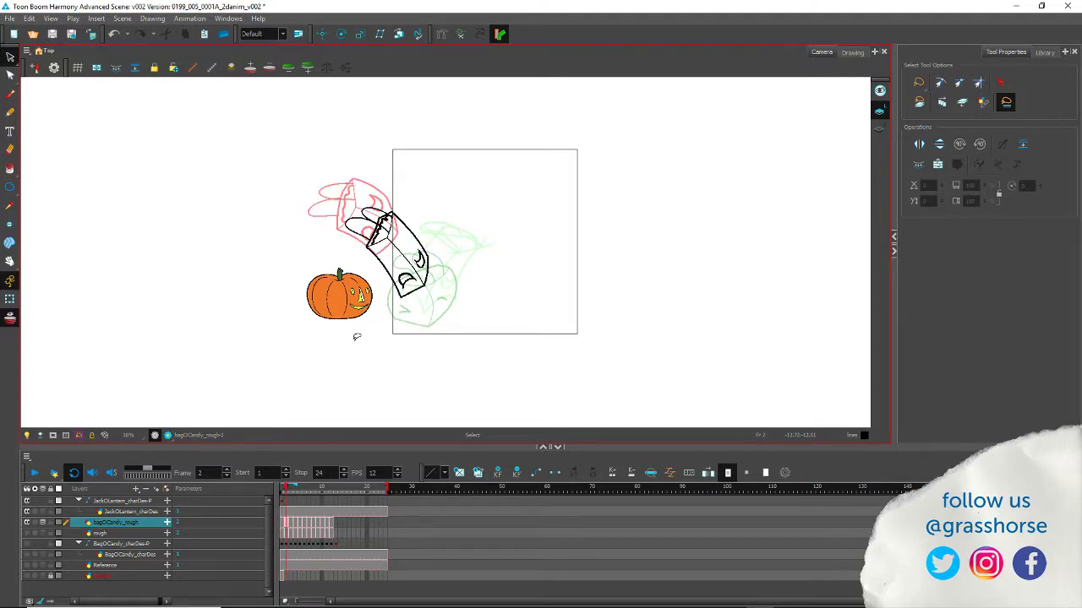
key(period)
key(comma)
key(period)
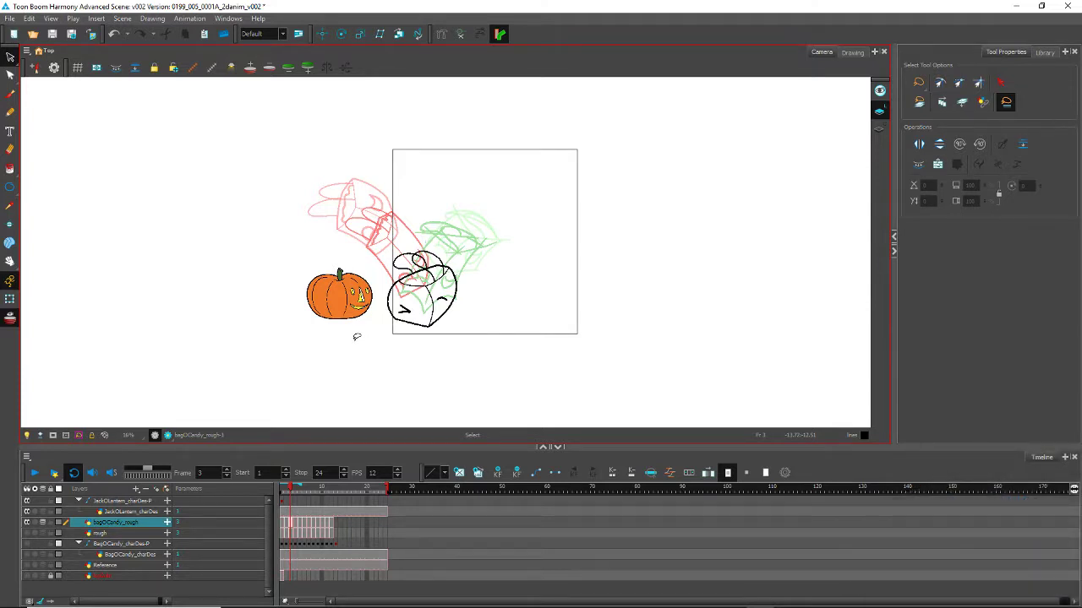
Step: Preview the motion into the rough frames up to frame 5 and compare it with the cleaned frames before it
key(period)
key(period)
key(period)
key(period)
key(period)
key(period)
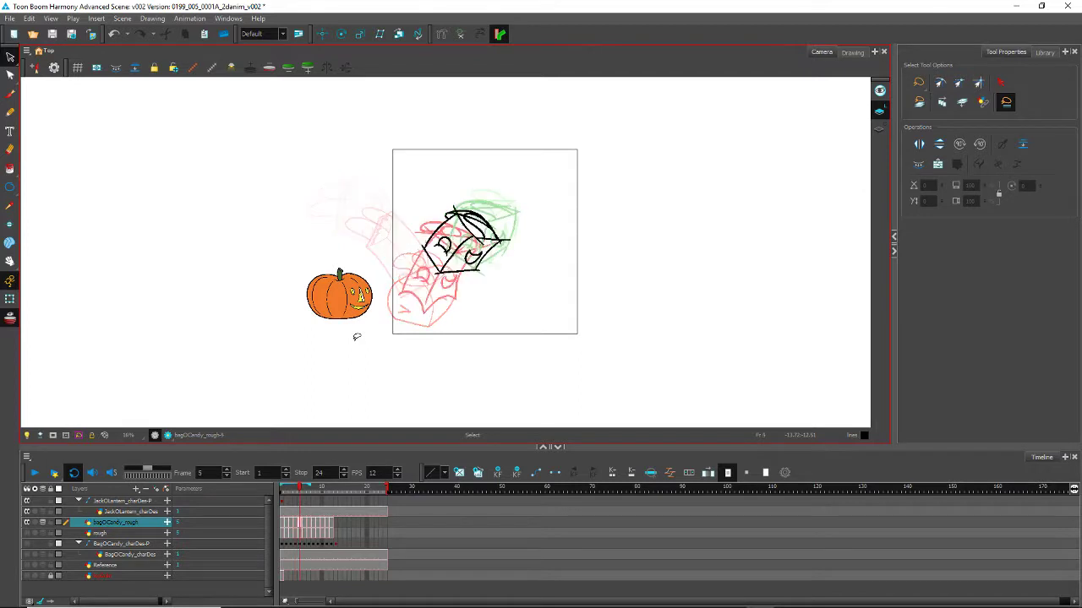
key(comma)
key(comma)
key(comma)
key(comma)
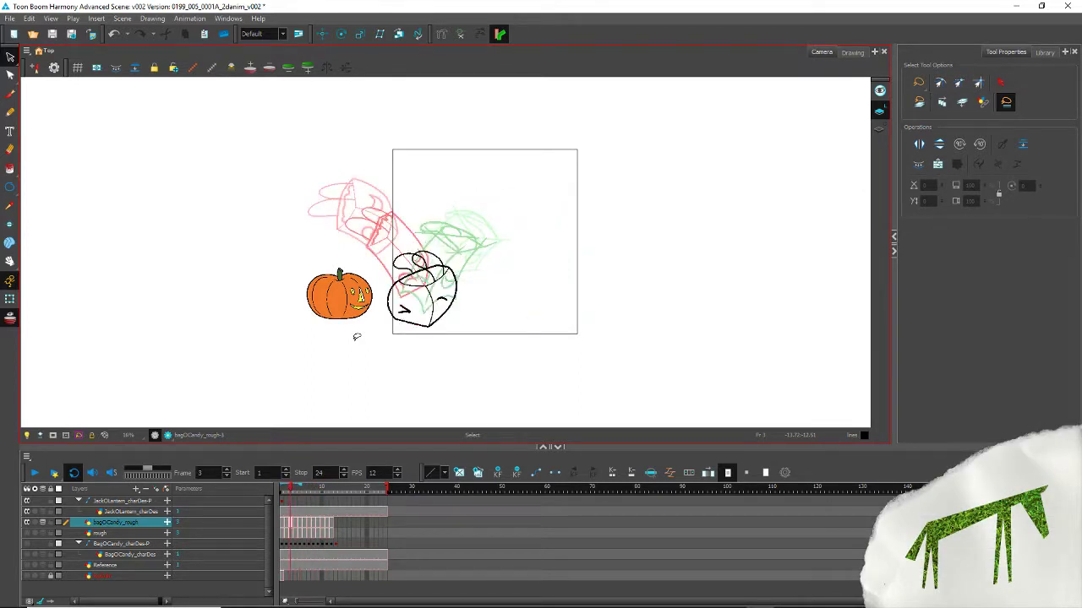
key(comma)
key(comma)
key(comma)
key(comma)
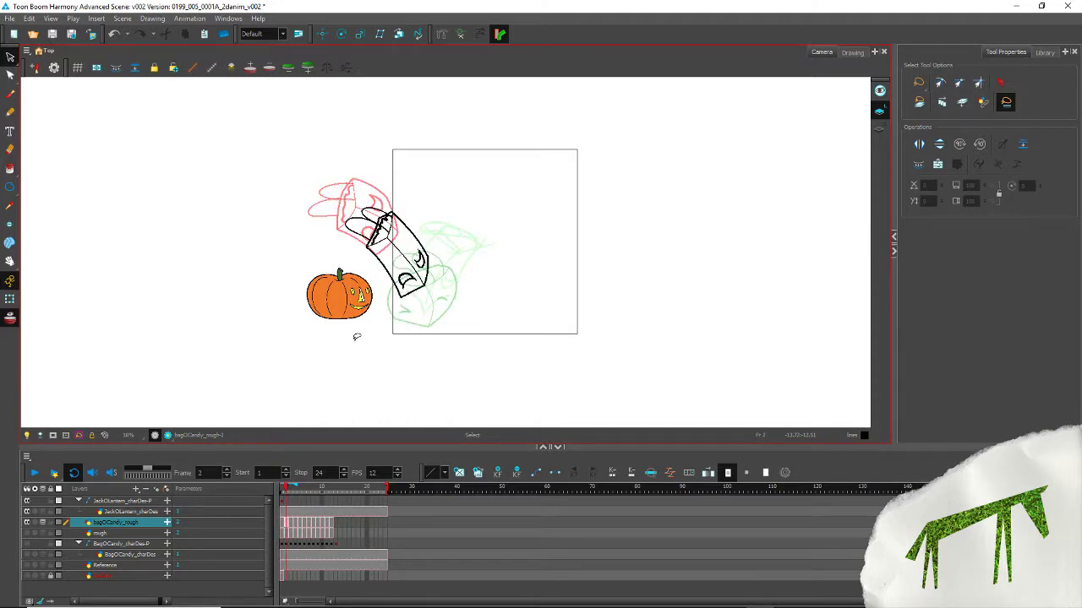
key(period)
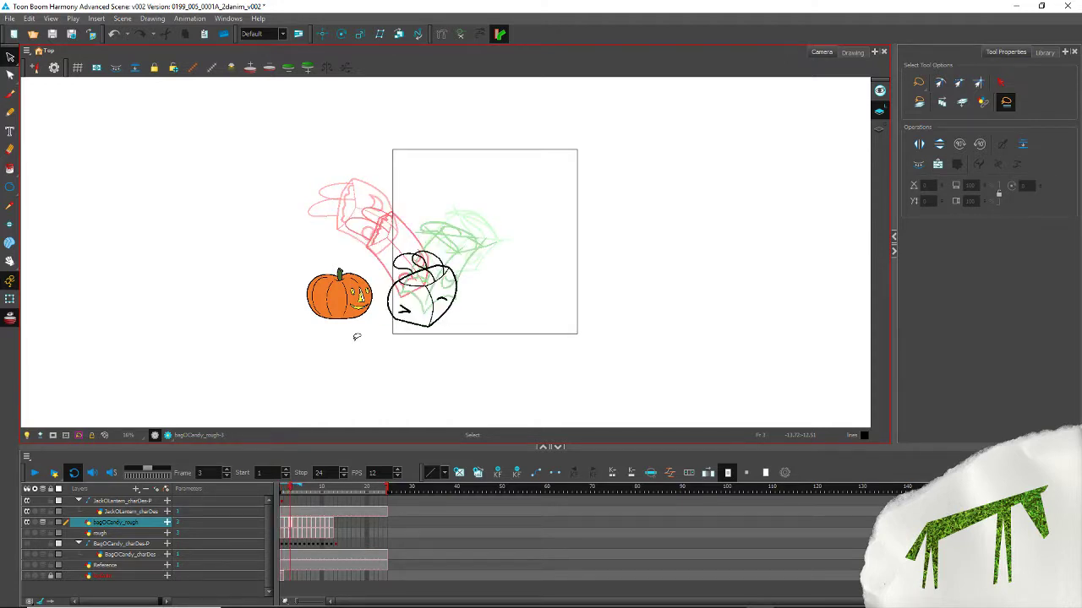
Step: Go to frame 4 and delete the small stray mark outside the bag's upper left edge
key(period)
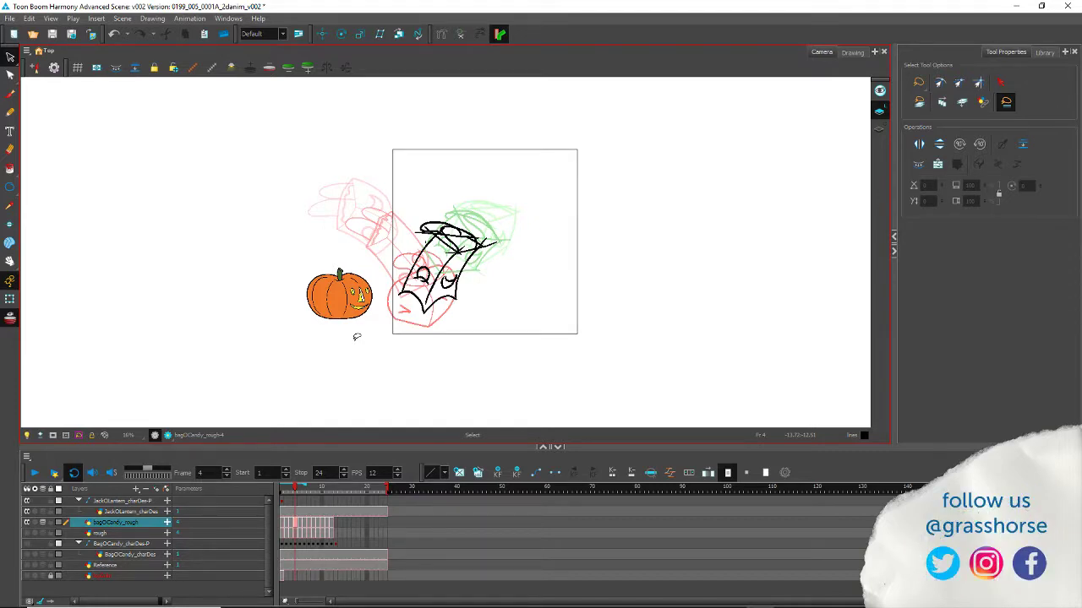
scroll(400, 283, up, 3)
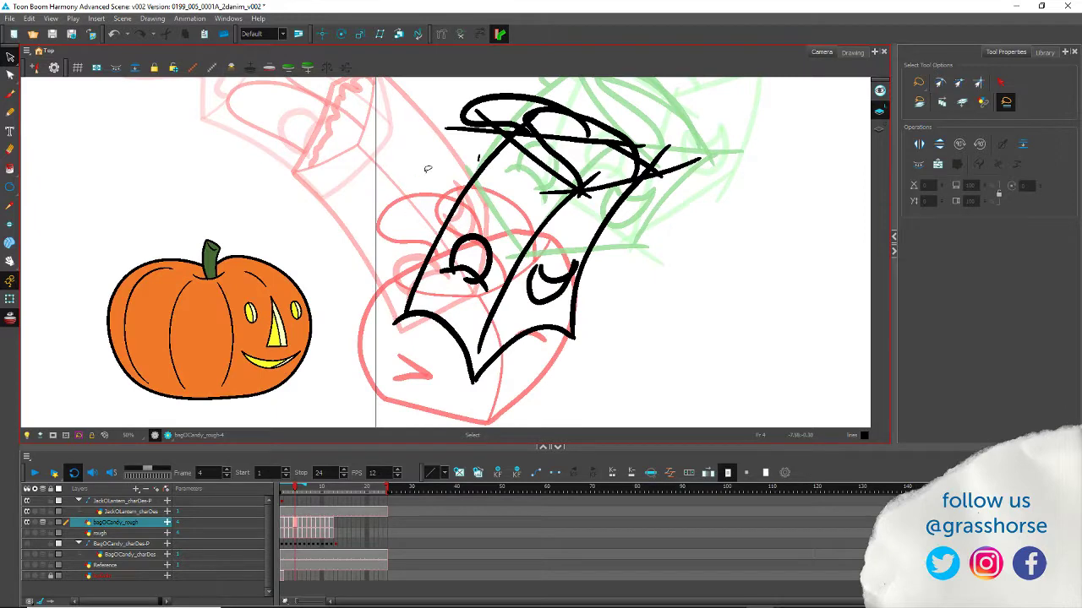
mouse_move(425, 150)
mouse_down()
mouse_move(432, 196)
mouse_move(420, 214)
mouse_move(374, 203)
mouse_move(421, 216)
mouse_up()
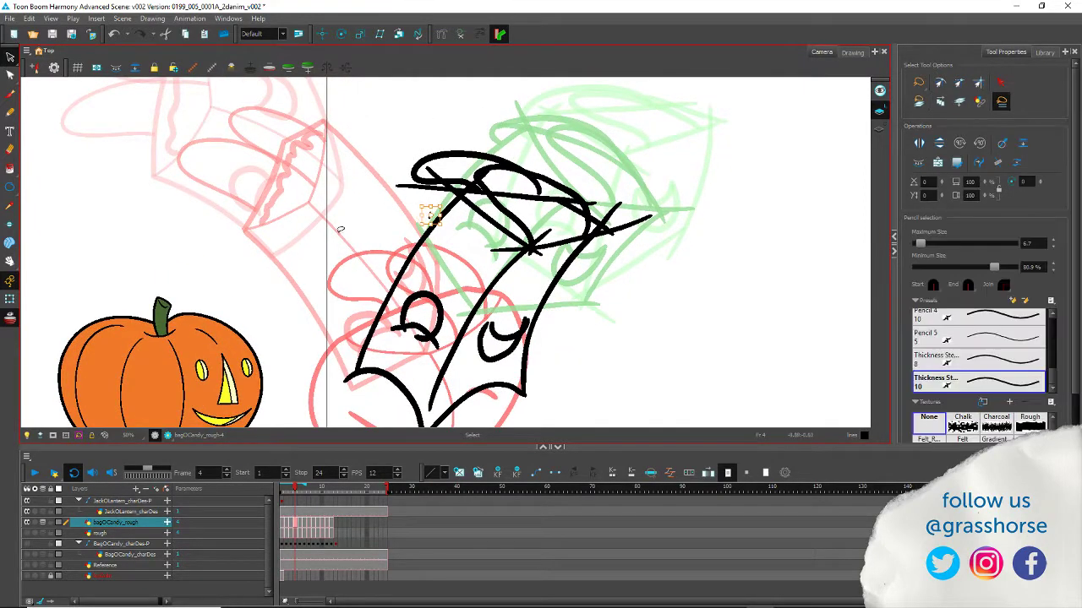
key(Delete)
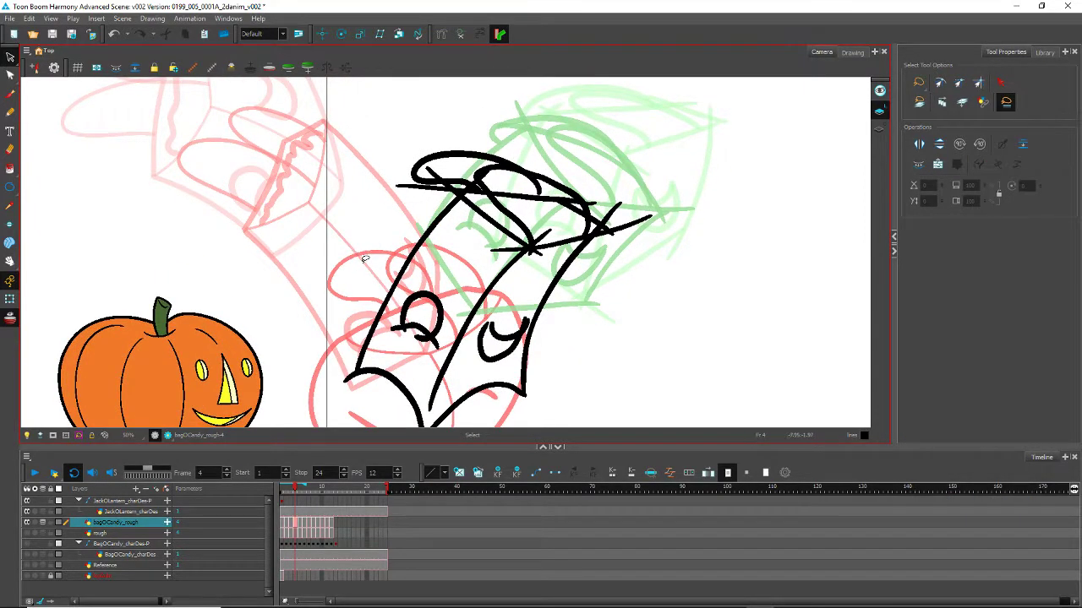
Step: Trim the excess overlapping stroke at the bottom of frame 4's left eye with the Cutter
drag(358, 280, 342, 222)
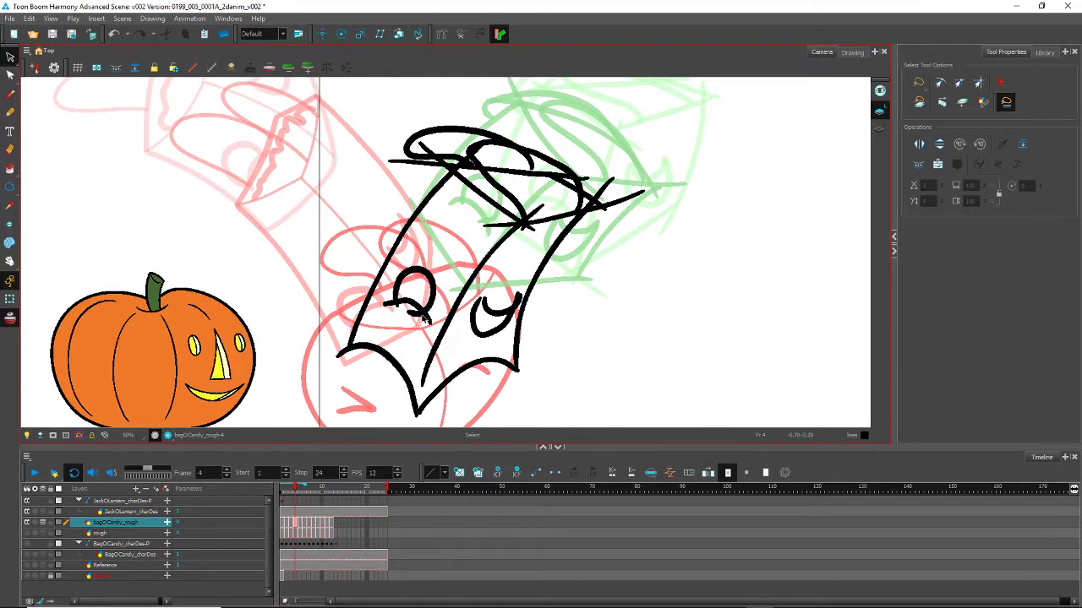
key(alt+t)
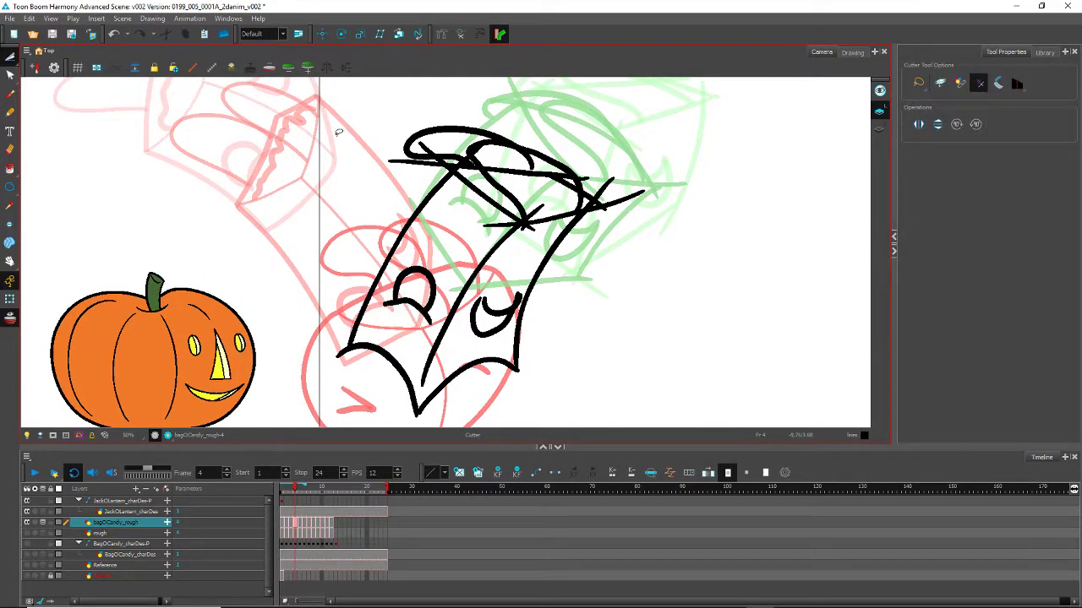
Step: Smooth the points of the bag's scalloped bottom edge in frame 4 with the Contour Editor
drag(337, 260, 329, 226)
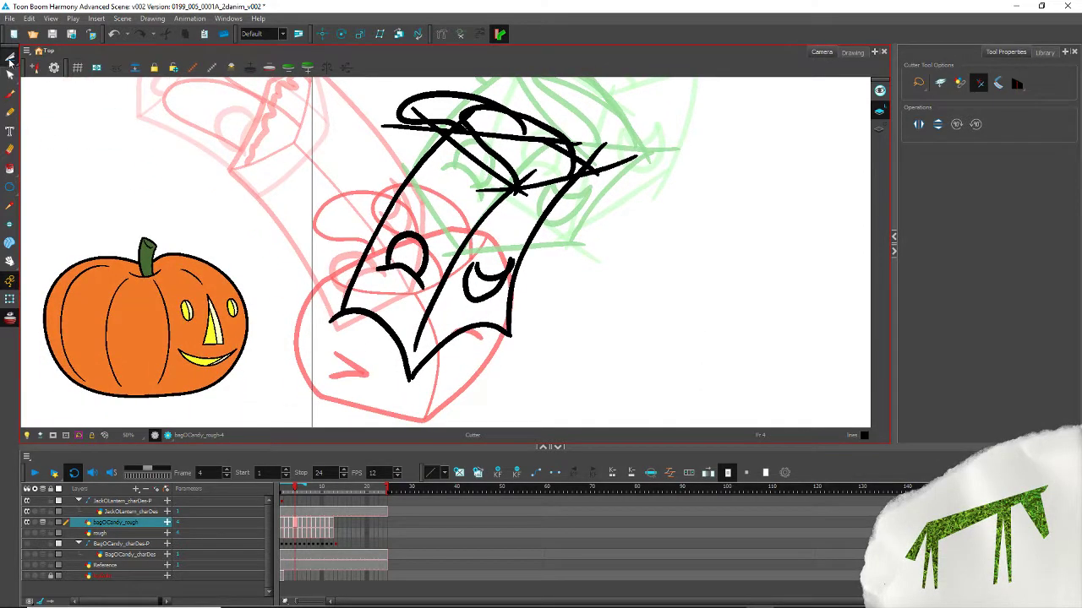
click(10, 62)
click(36, 54)
click(411, 369)
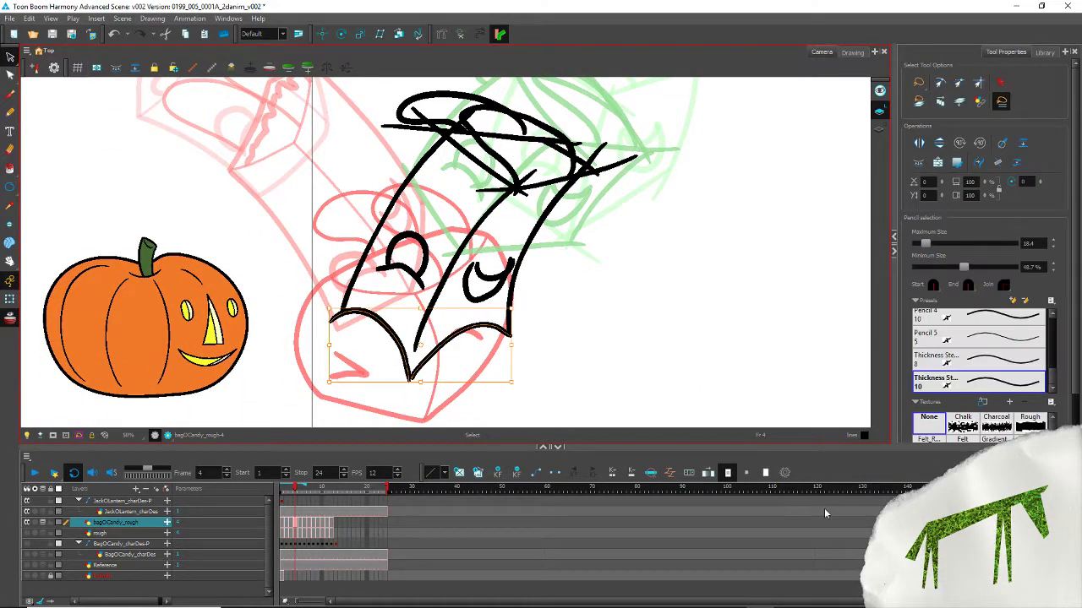
click(10, 74)
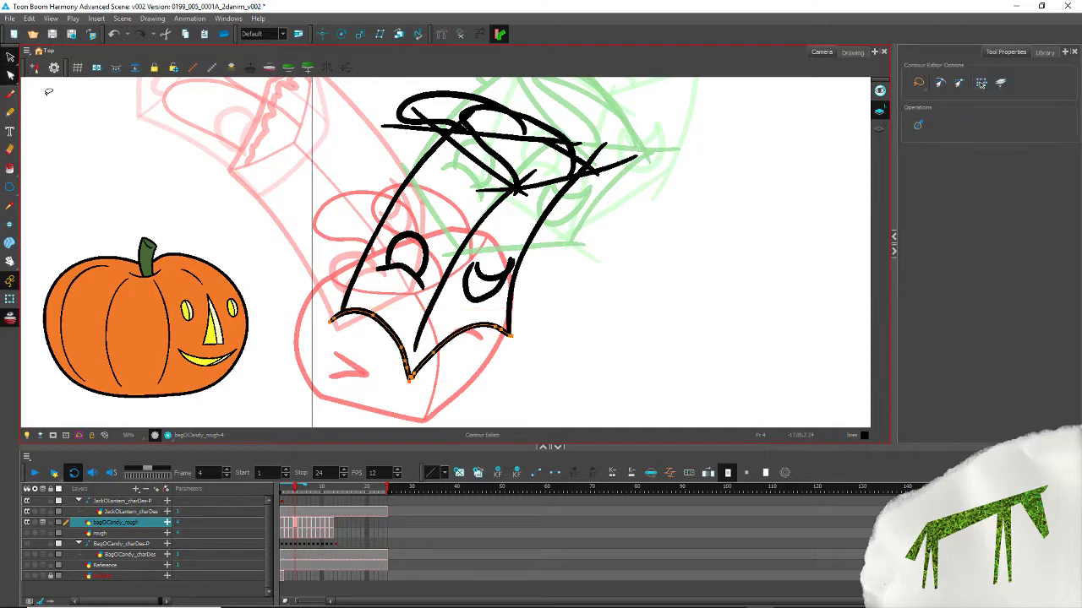
drag(438, 367, 364, 339)
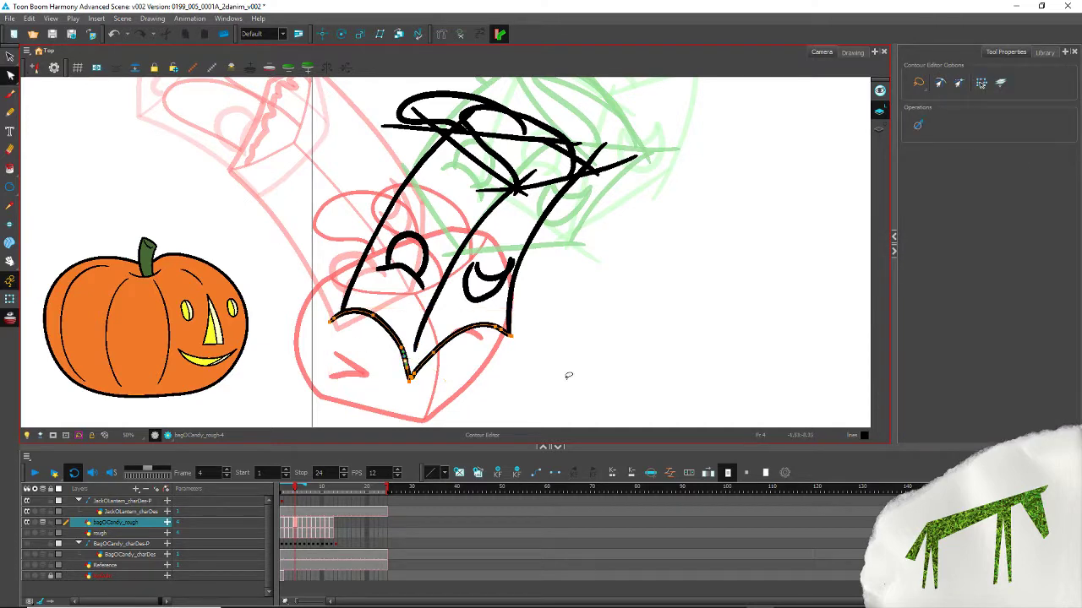
click(919, 126)
click(459, 316)
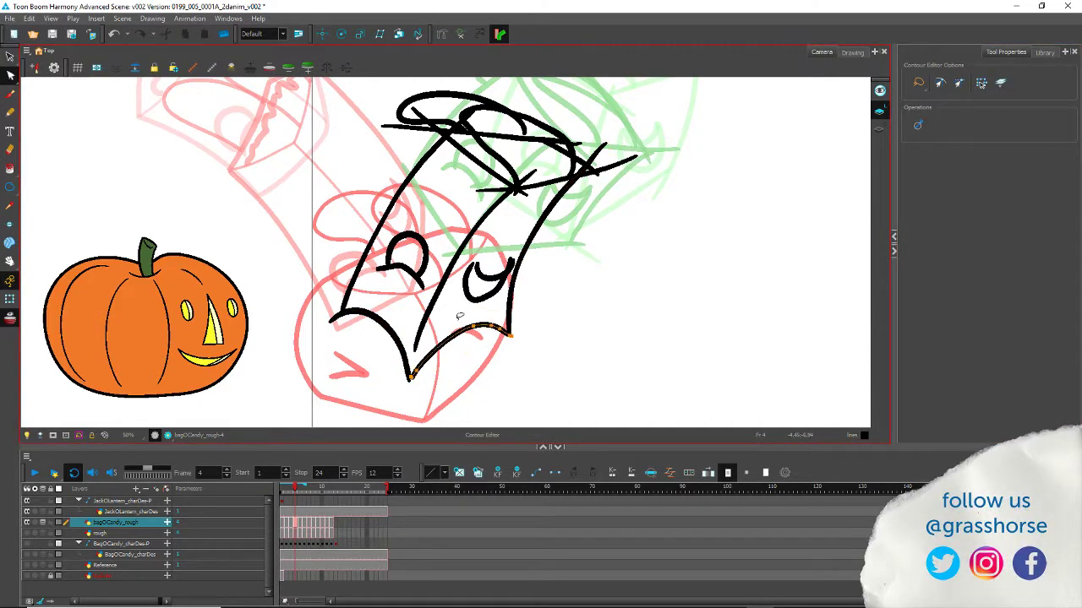
Step: Smooth the bag's right and left side lines in frame 4
click(528, 233)
click(917, 125)
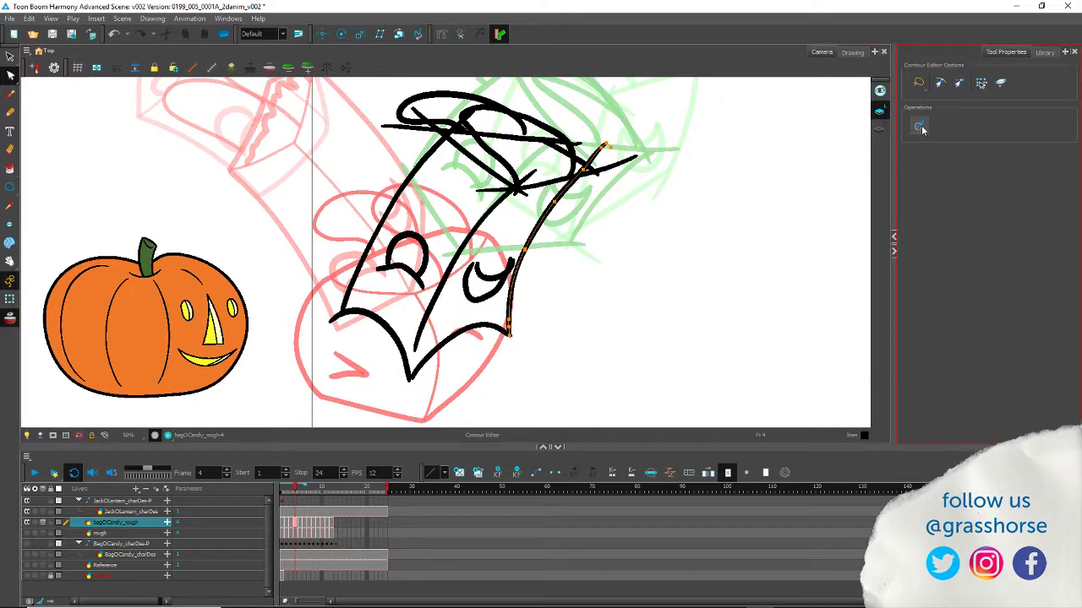
click(423, 189)
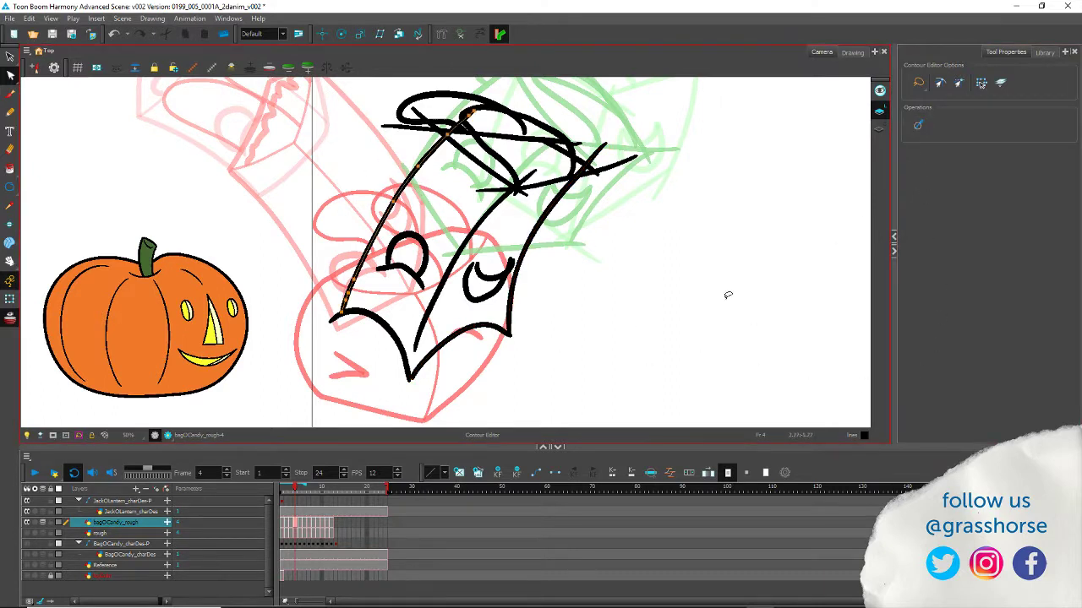
click(920, 127)
click(361, 309)
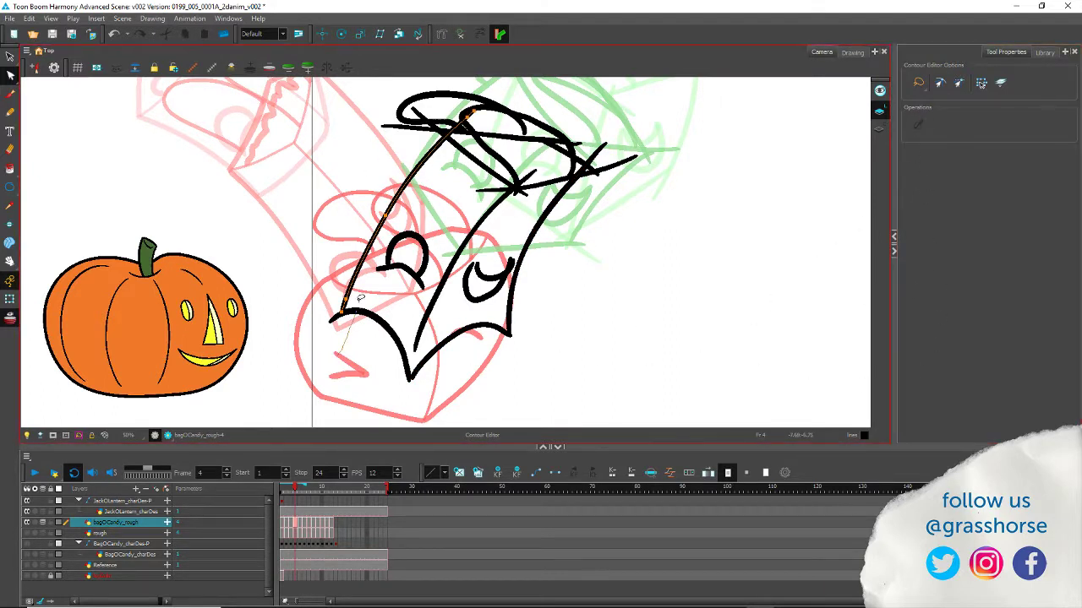
click(442, 358)
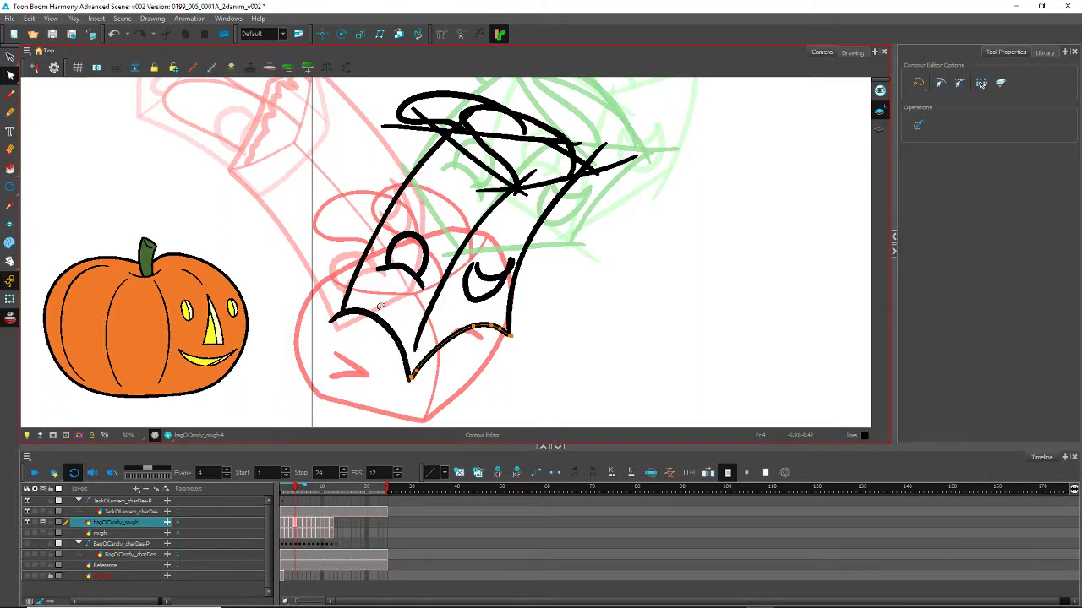
Step: Smooth the bag's central fold line and the long diagonal line across its opening
click(440, 279)
click(920, 126)
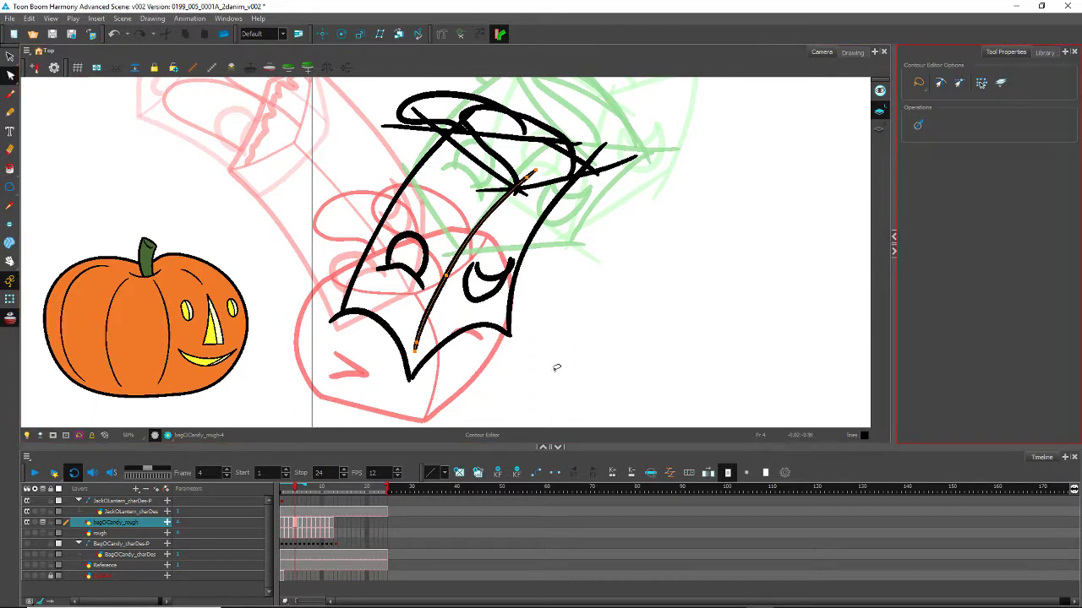
click(456, 195)
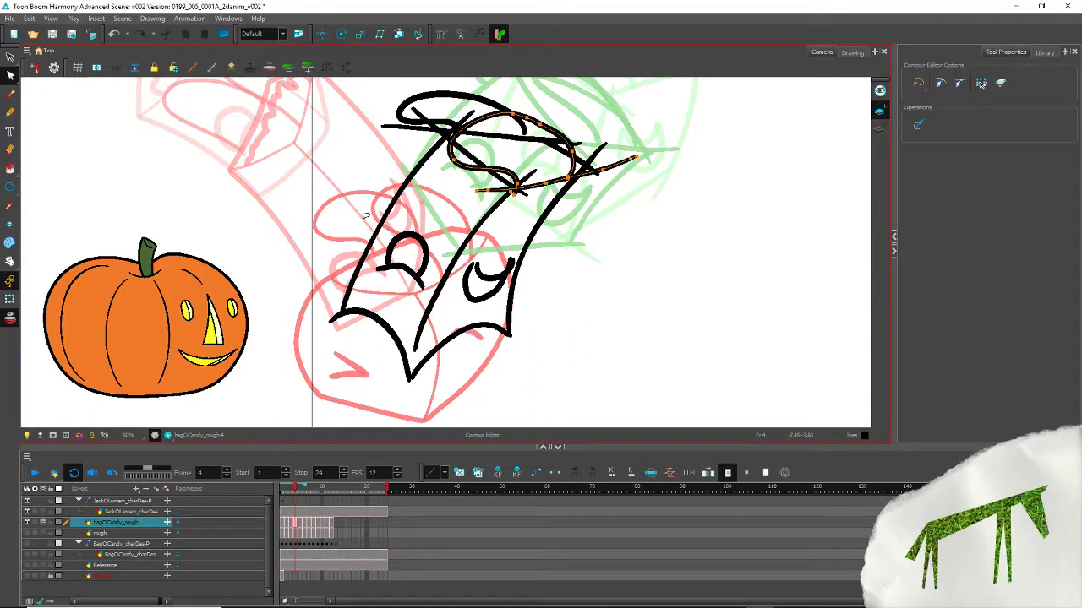
click(356, 153)
click(469, 150)
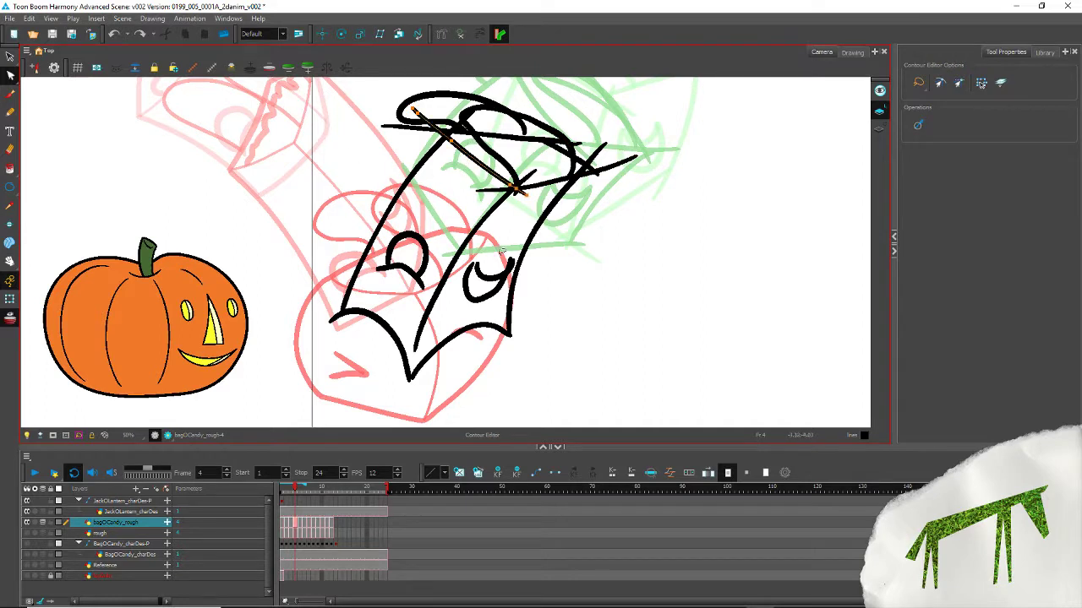
click(919, 126)
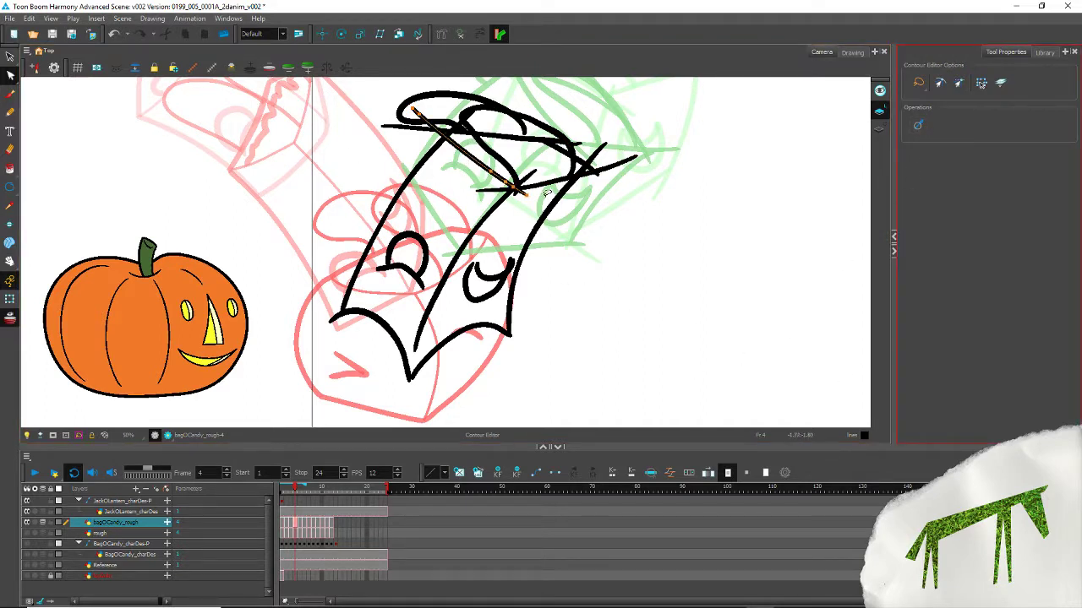
Step: Smooth the front right rim line and the nearly horizontal back rim line of the bag's opening
click(615, 156)
click(921, 157)
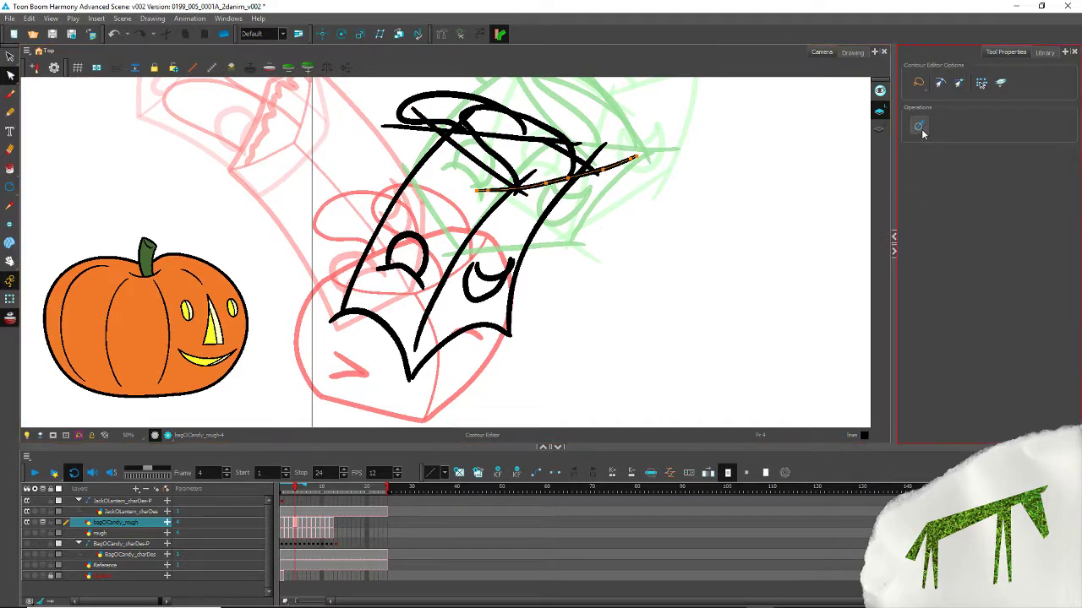
click(504, 137)
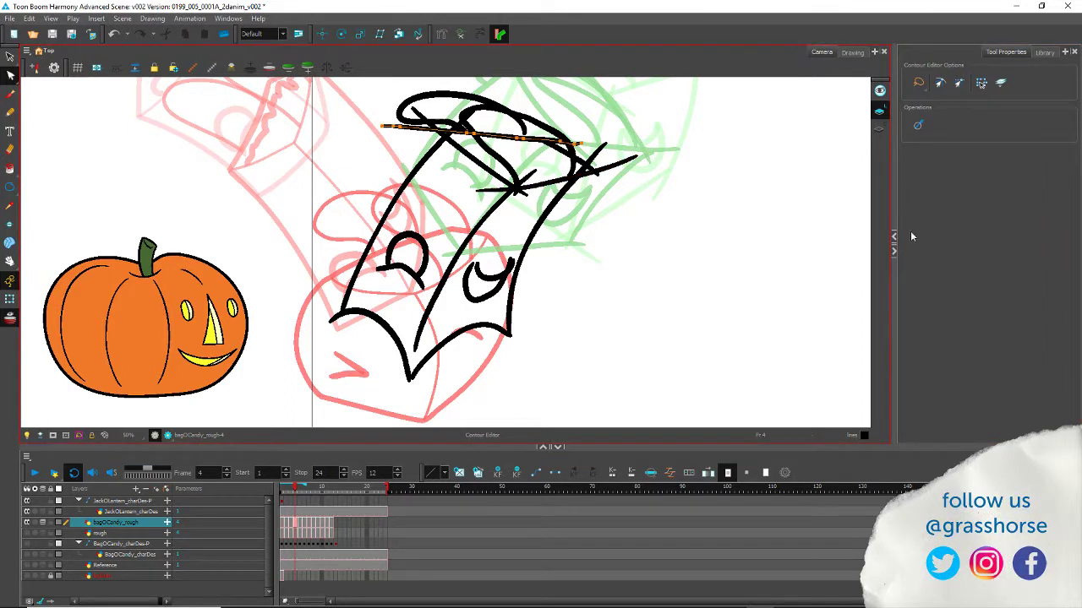
click(917, 125)
click(365, 173)
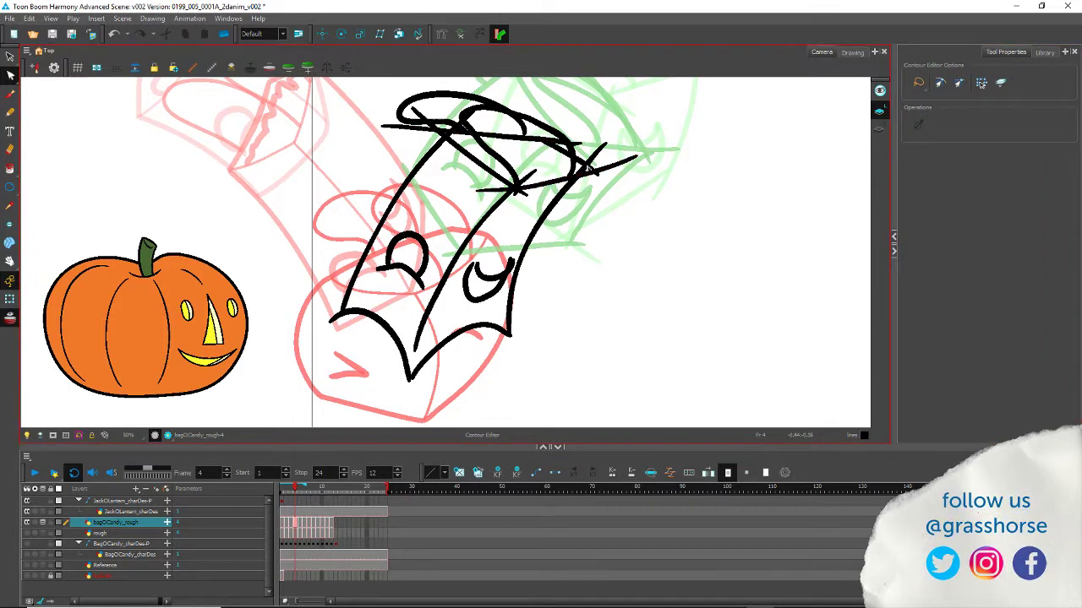
click(550, 161)
click(325, 171)
Step: Extend the lower end of the bag's left side line slightly past the bottom edge with the Contour Editor
key(space)
drag(311, 286, 326, 242)
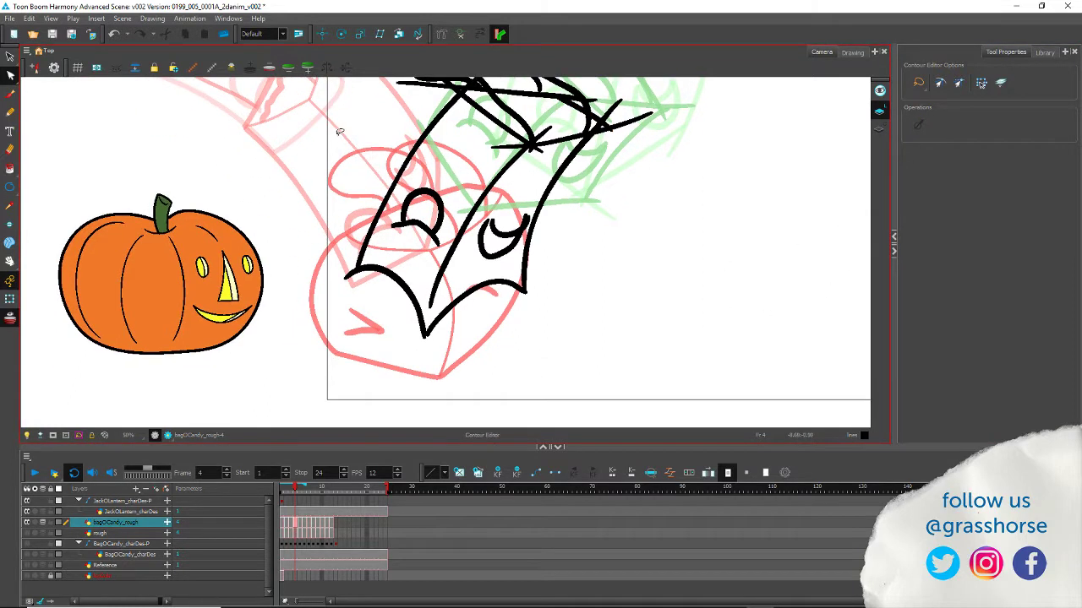
click(381, 240)
click(10, 77)
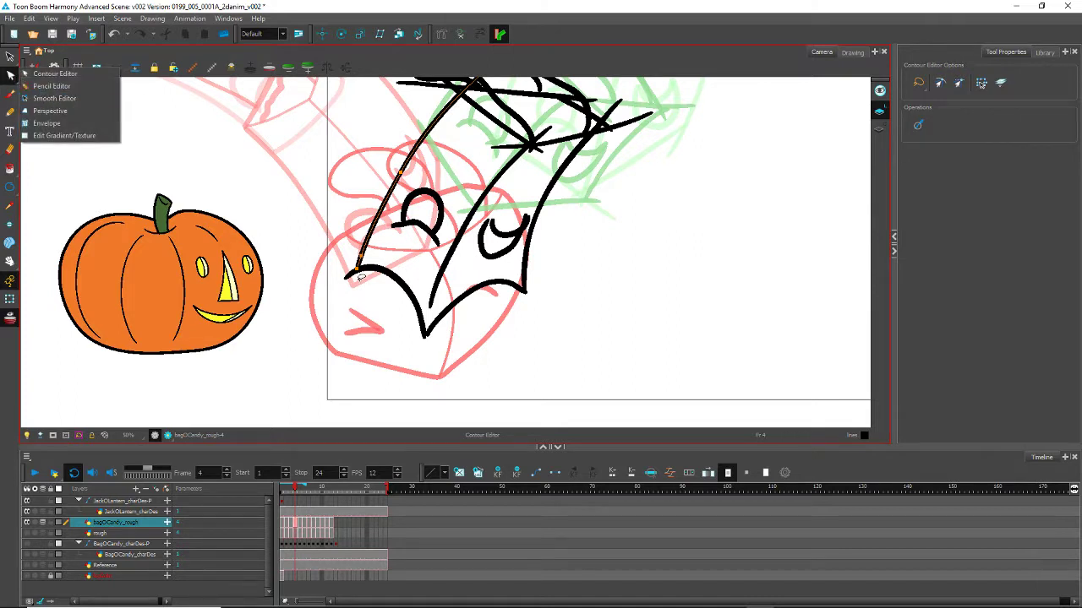
click(358, 276)
drag(356, 270, 352, 281)
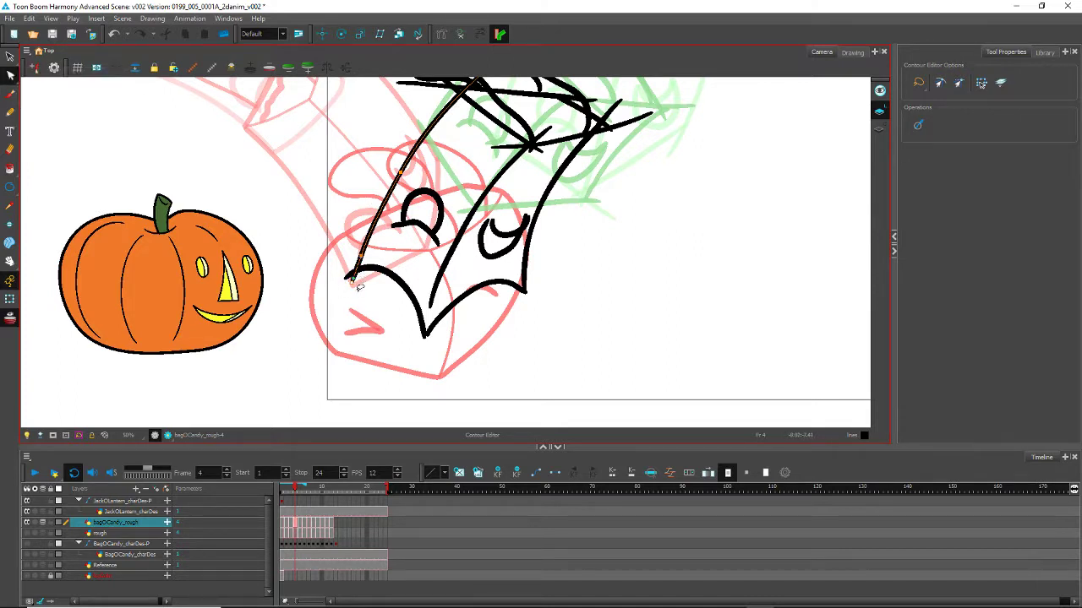
Step: Trim the excess stroke ends at the bag's lower left corner with the Cutter
key(super+t)
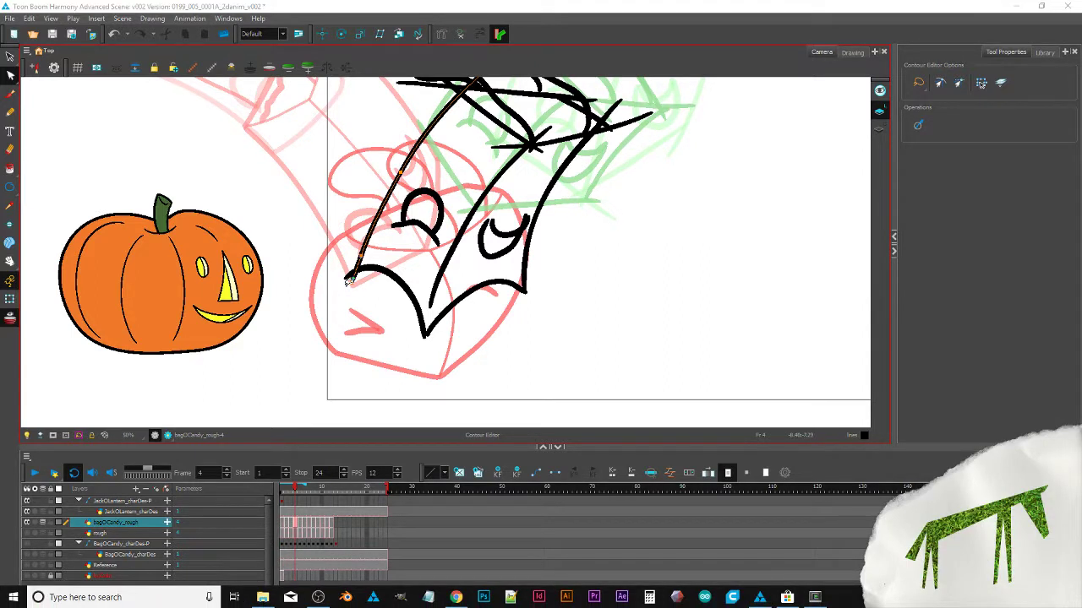
click(271, 245)
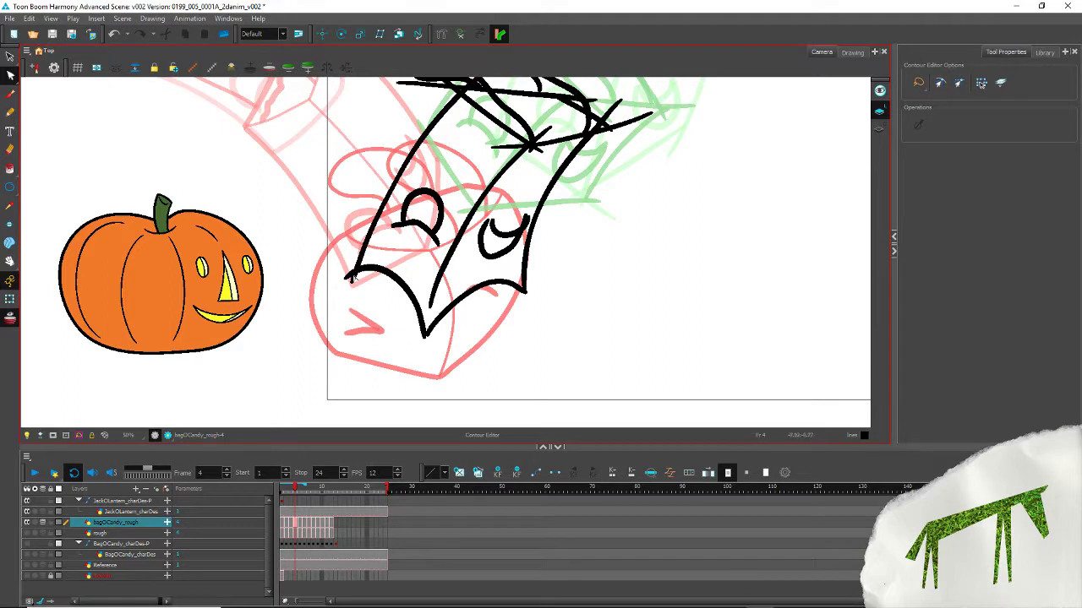
key(alt+t)
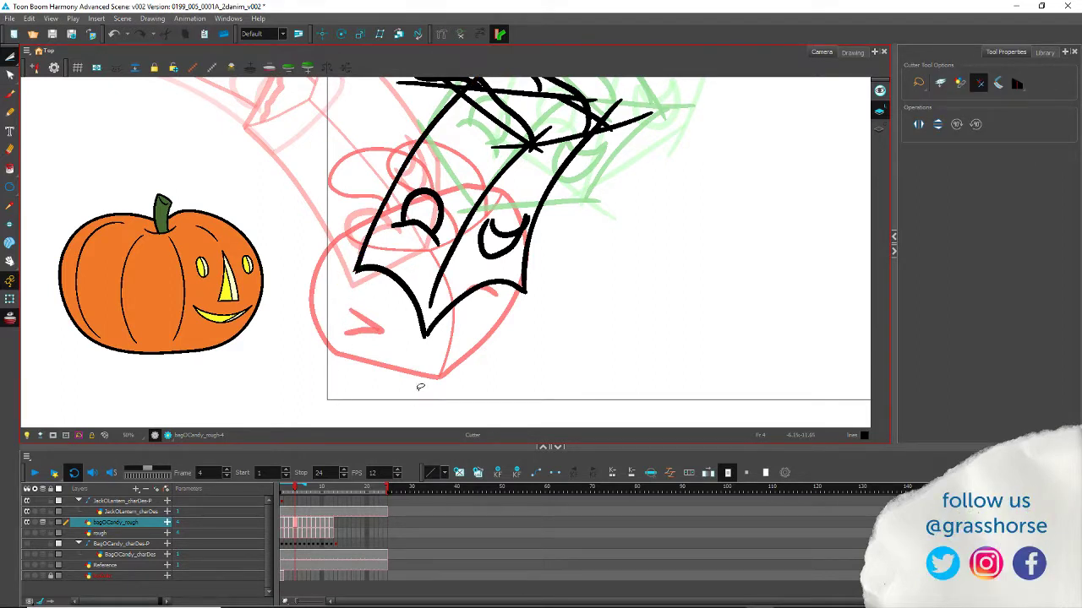
drag(367, 271, 333, 358)
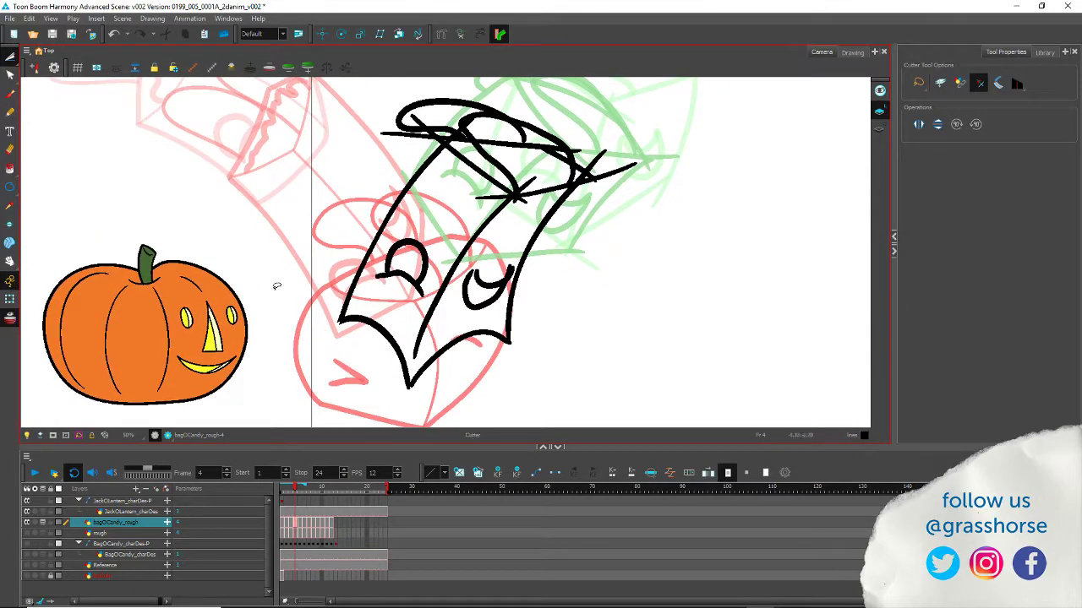
Step: Select the bag's bottom edge with its adjoining side line and smooth them again with the Contour Editor
click(10, 57)
click(39, 57)
mouse_move(429, 393)
mouse_down()
mouse_move(386, 380)
mouse_move(404, 423)
mouse_up()
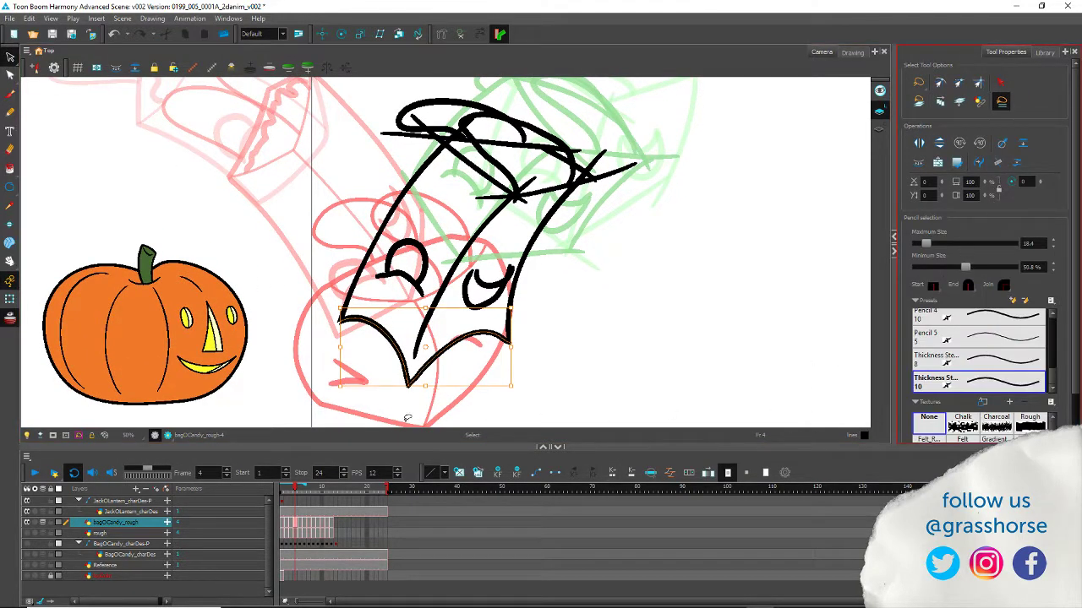
click(10, 76)
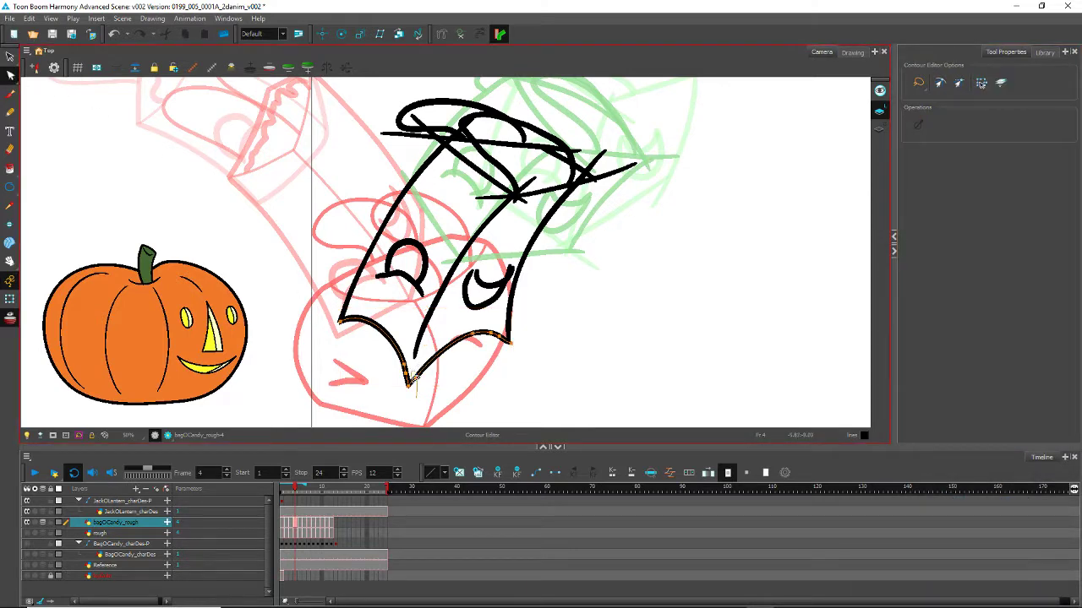
click(414, 379)
click(347, 377)
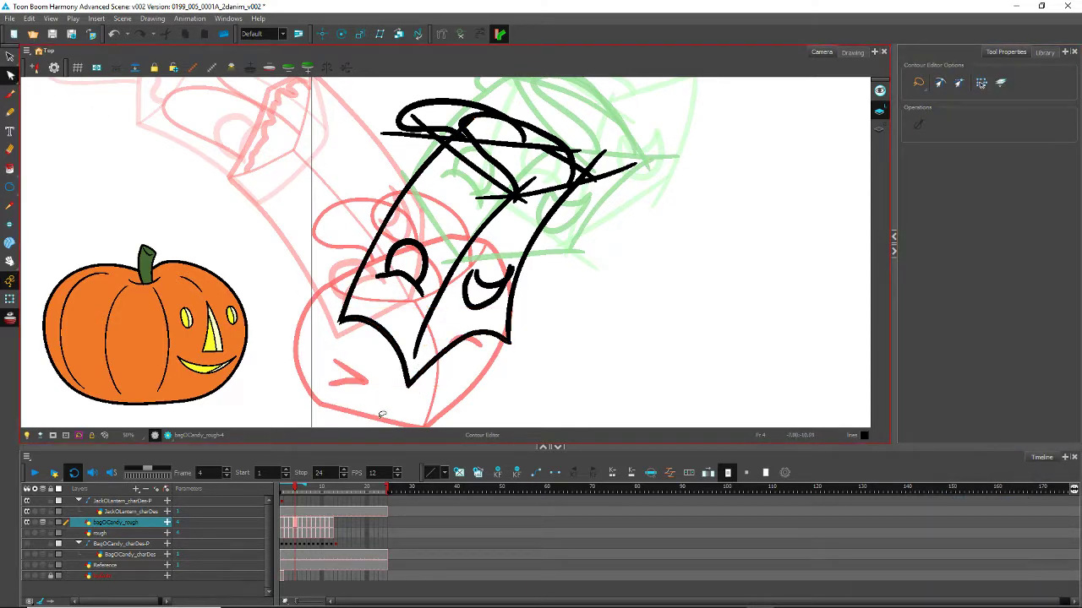
click(492, 344)
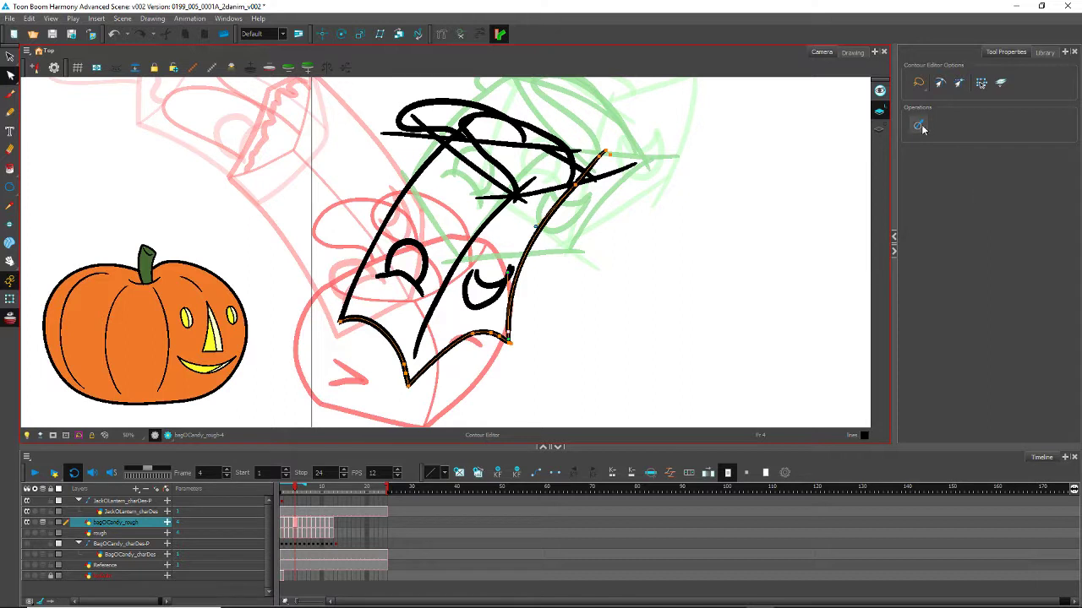
click(919, 127)
Step: Merge the bag's bottom edge with its right and left side lines into one pencil line
click(10, 56)
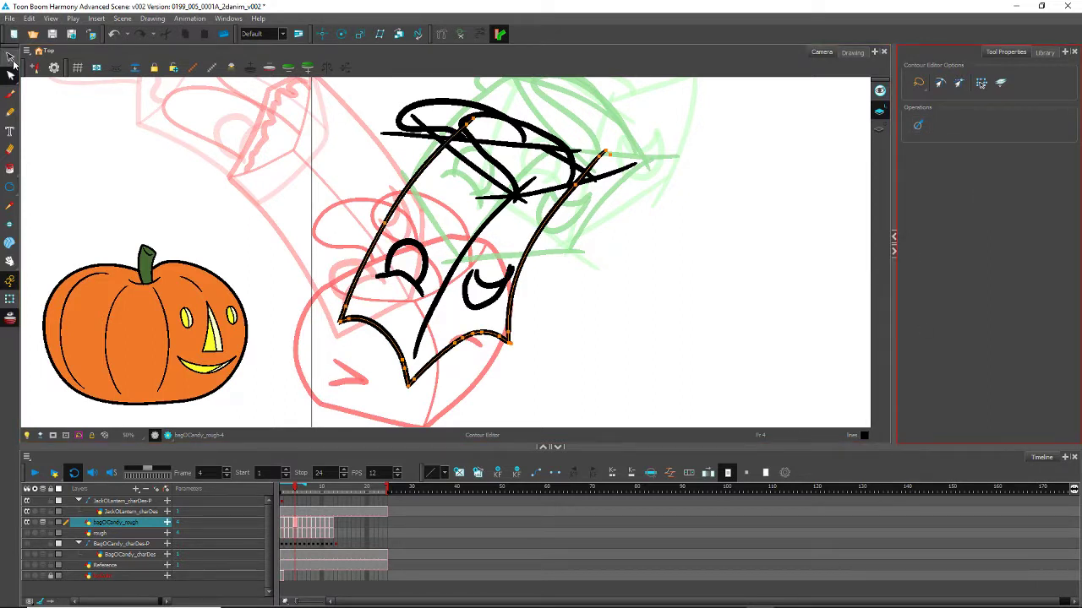
click(981, 162)
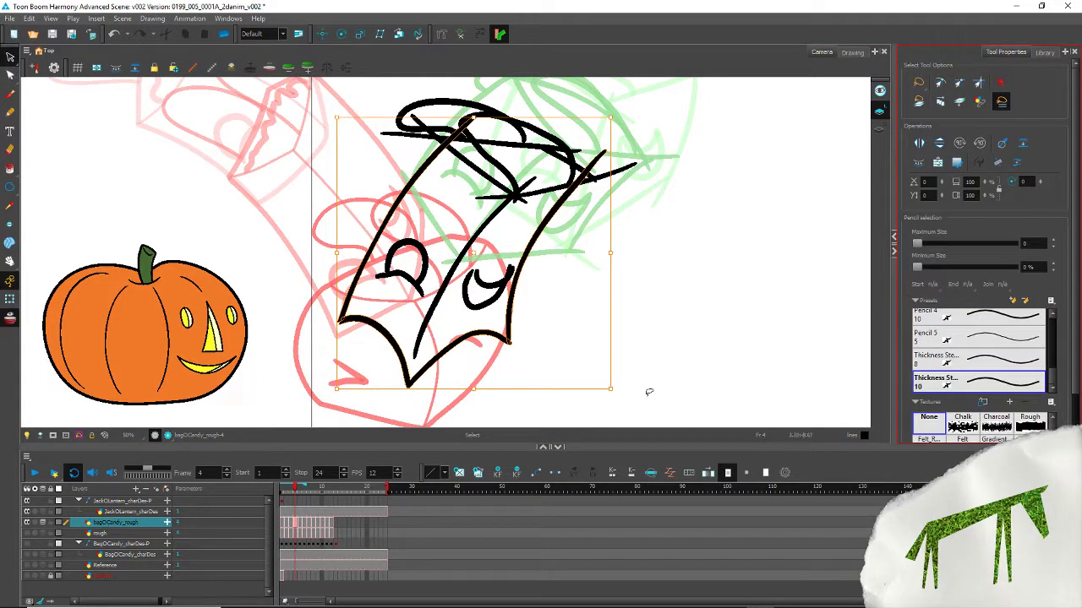
click(221, 224)
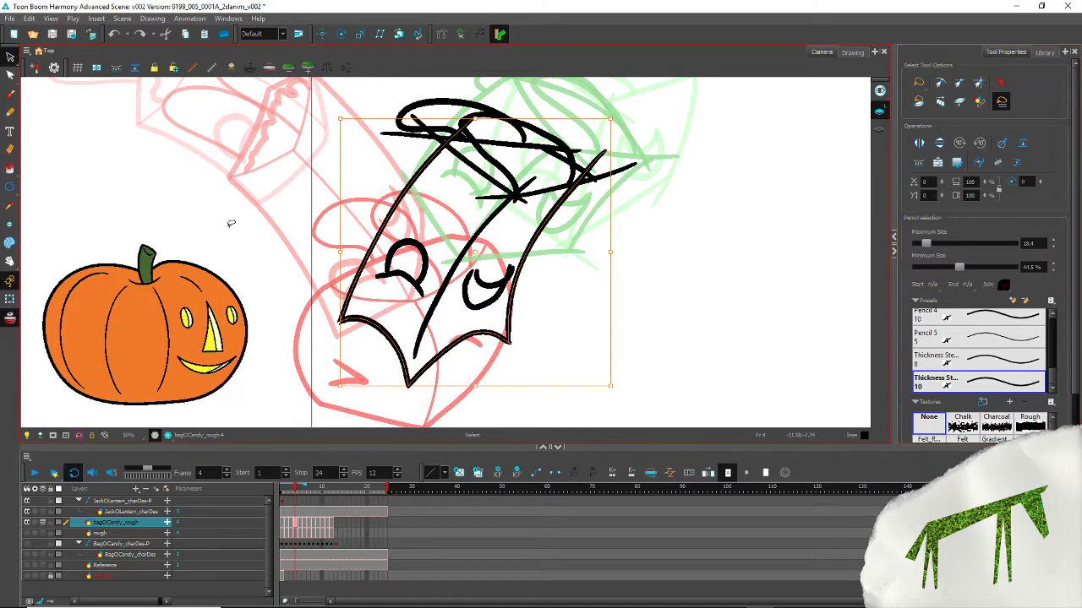
drag(487, 372, 523, 303)
click(998, 163)
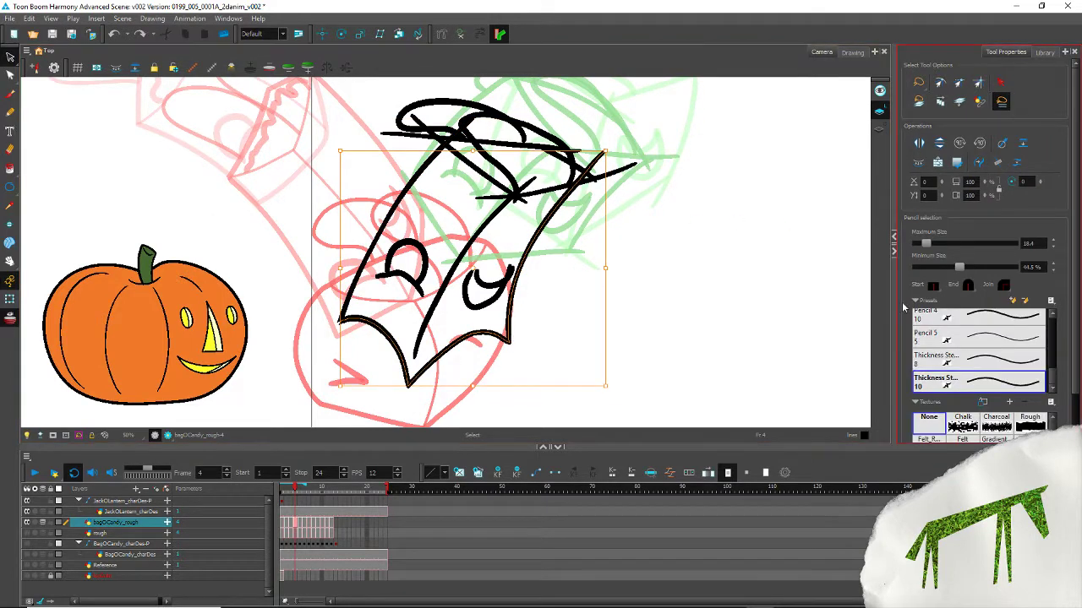
click(250, 179)
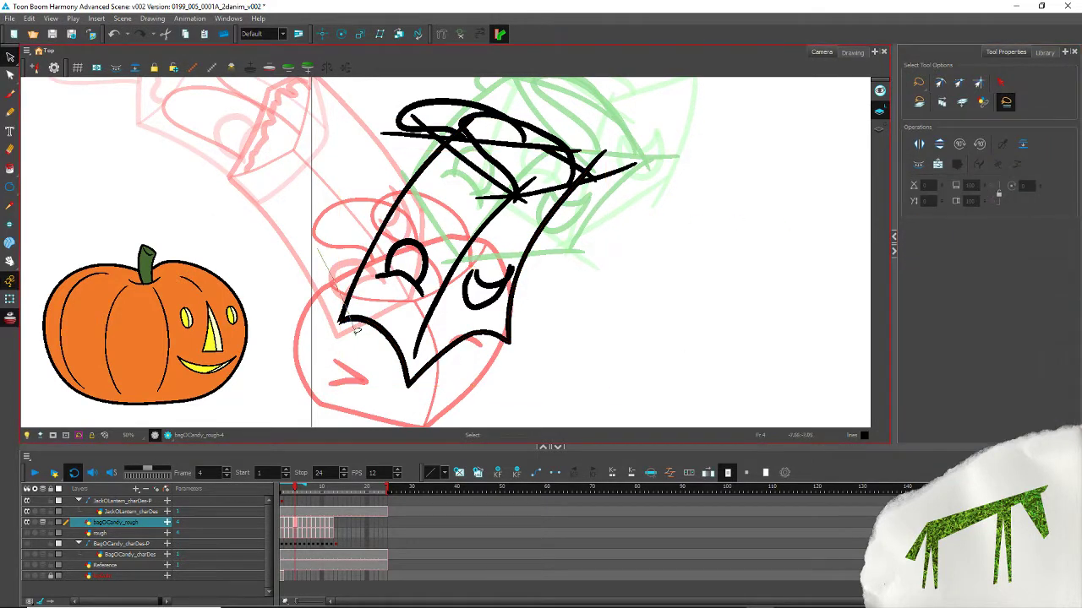
click(350, 319)
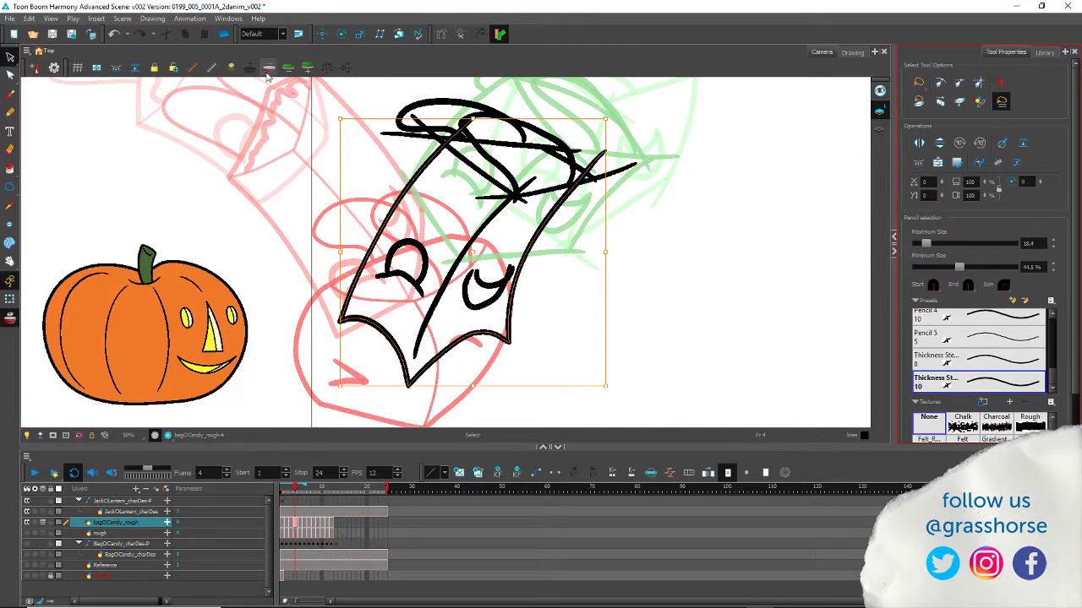
click(279, 176)
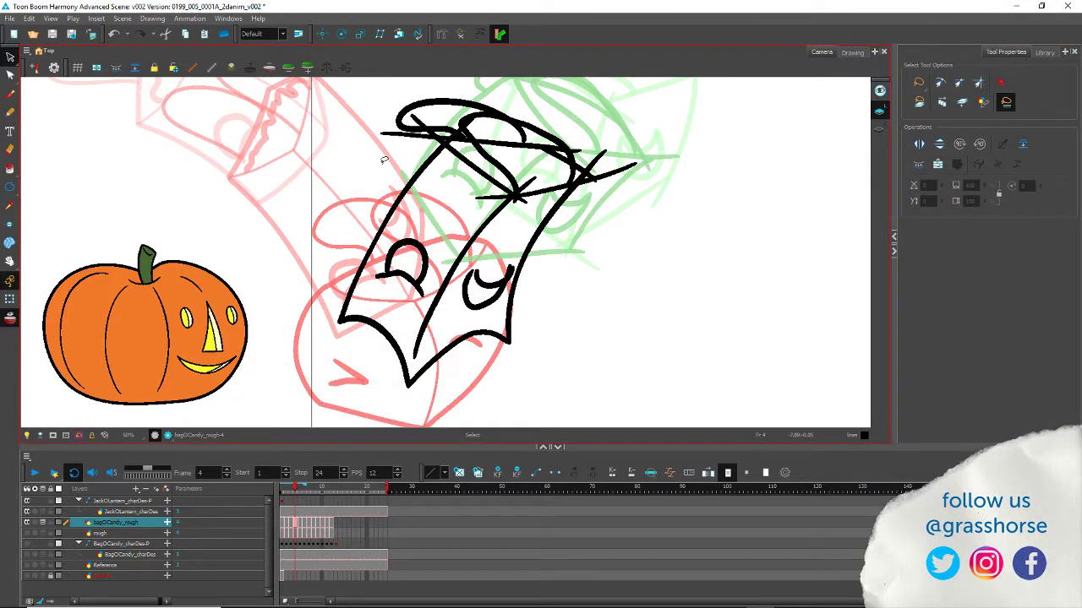
scroll(426, 186, up, 2)
scroll(433, 208, down, 2)
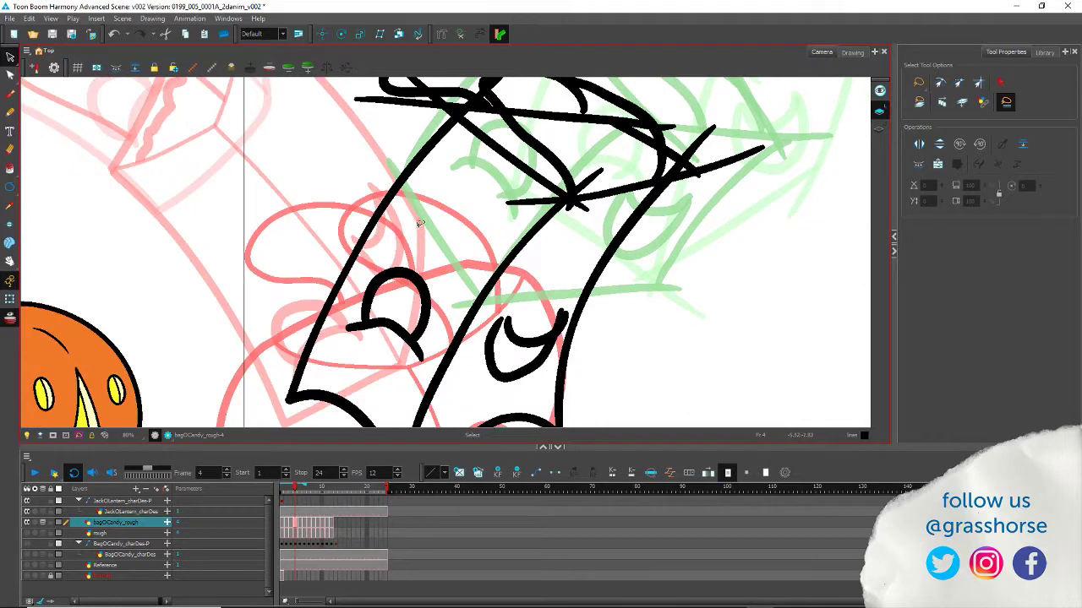
Step: Rotate the front left edge of the bag's opening about the front corner so it crosses the upper left corner
scroll(439, 190, up, 2)
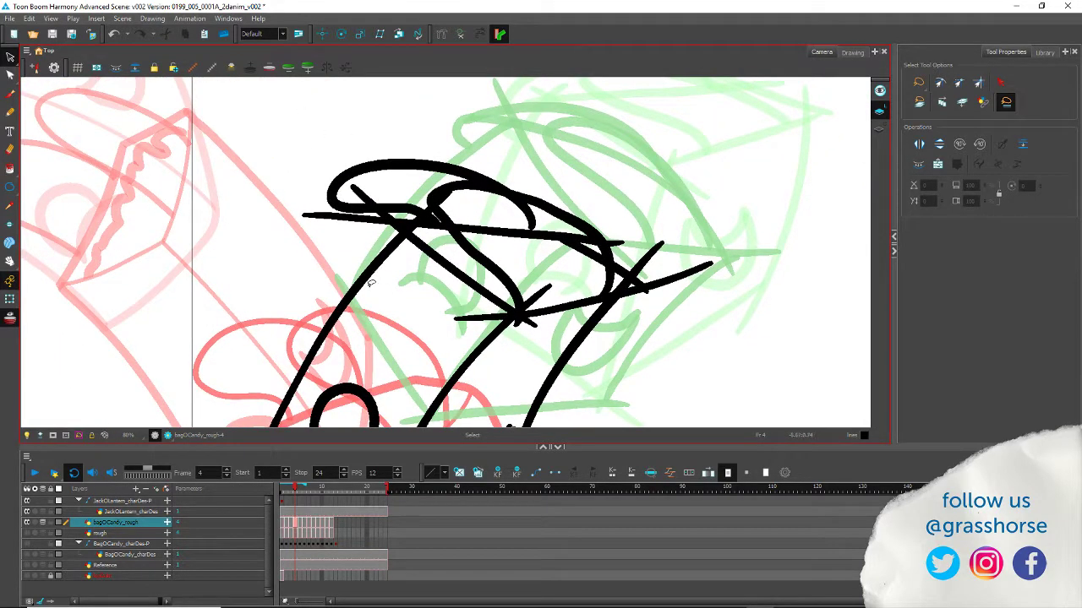
key(alt+q)
click(420, 257)
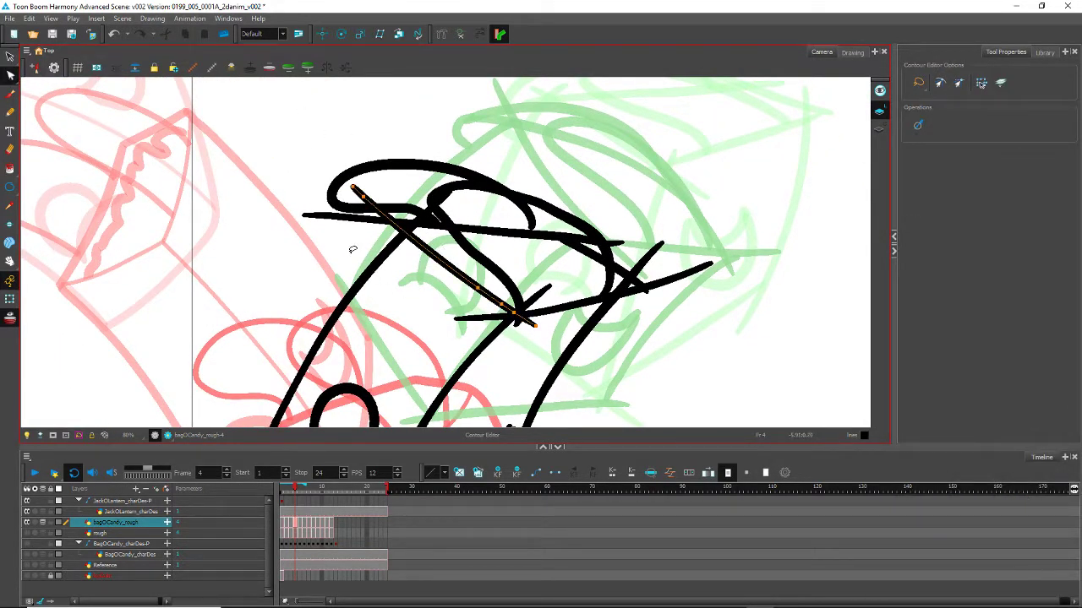
key(alt+s)
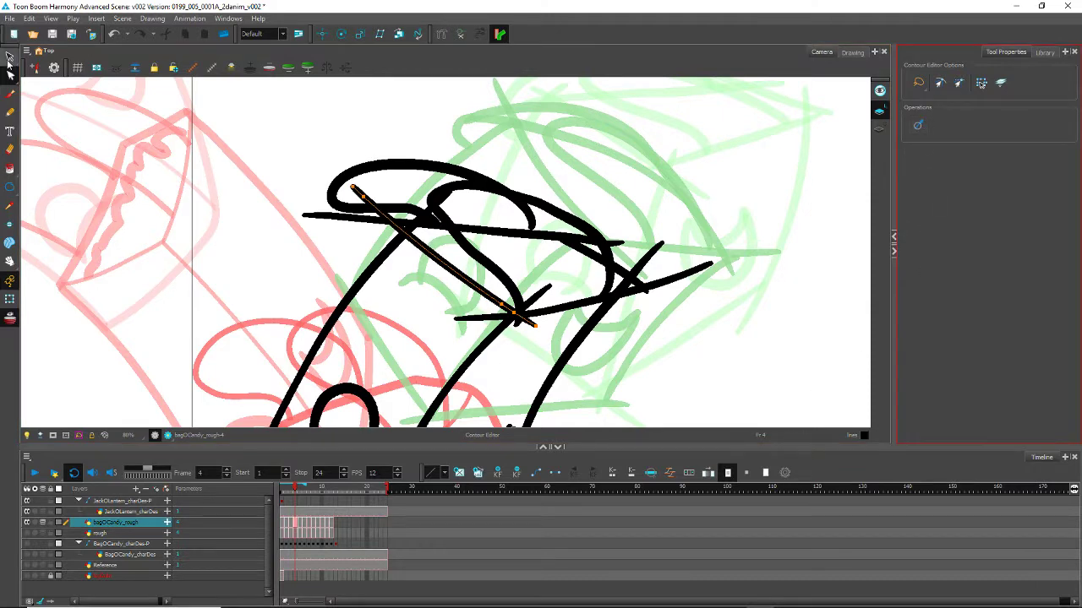
click(457, 264)
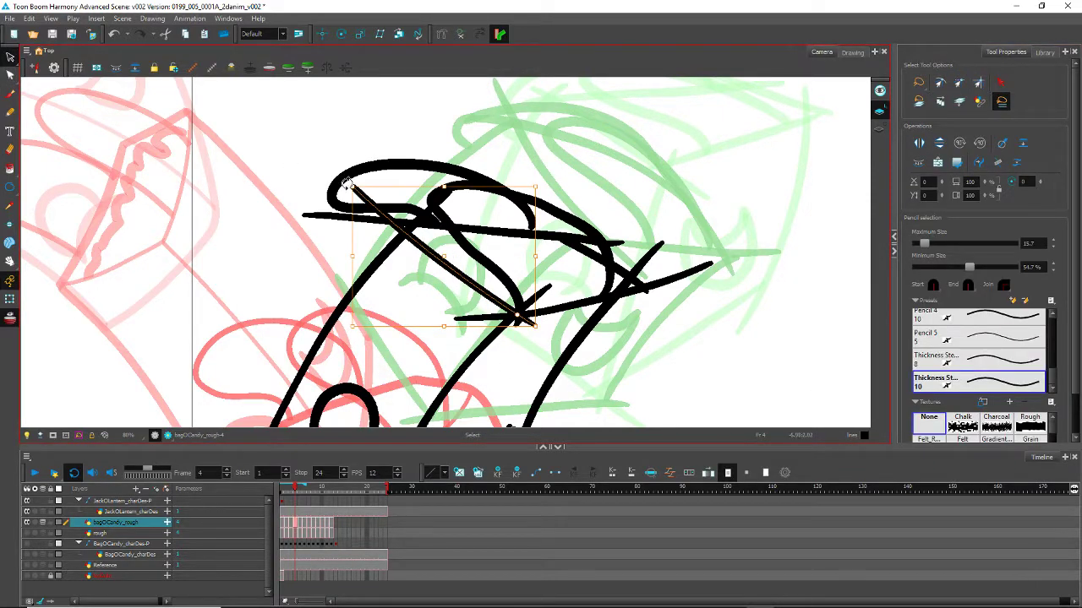
drag(347, 186, 362, 172)
click(247, 119)
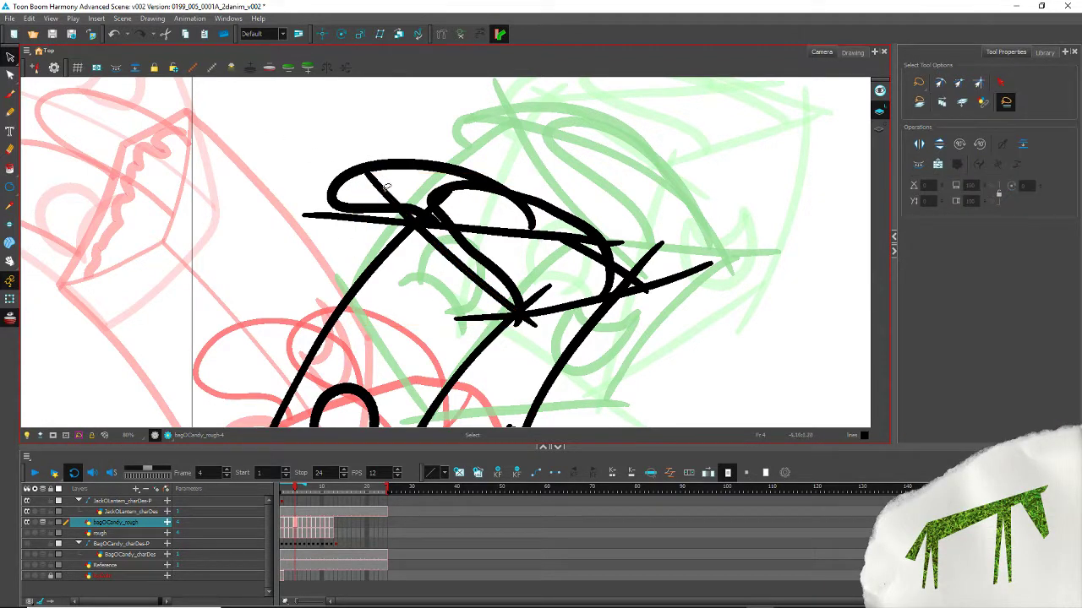
Step: Trim the excess stroke ends at the upper left and front corners of the bag's opening with the Cutter
key(alt+t)
drag(379, 223, 342, 282)
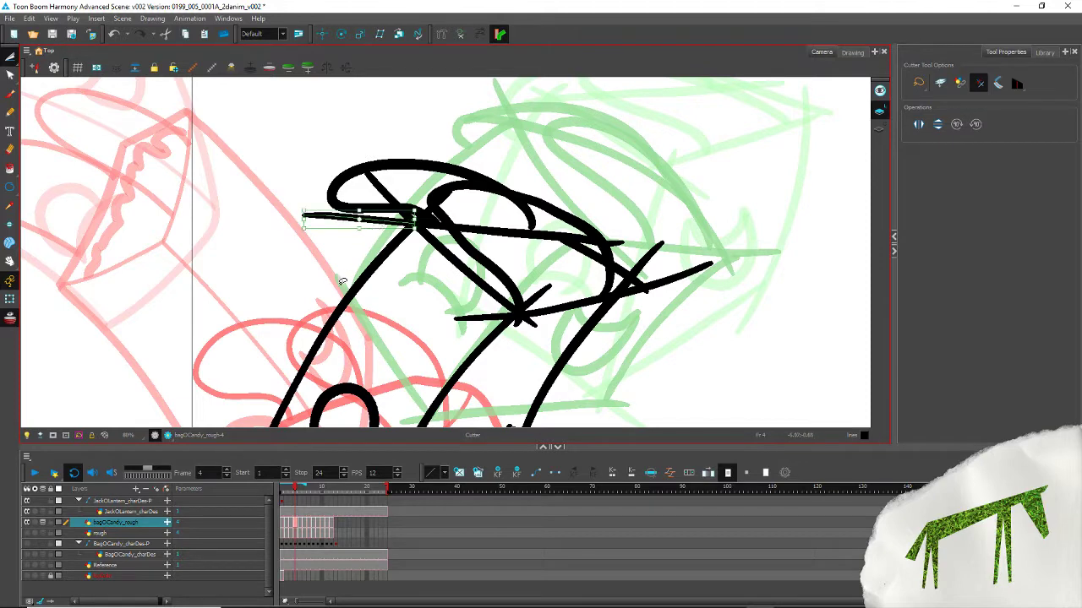
key(Delete)
click(376, 184)
key(Delete)
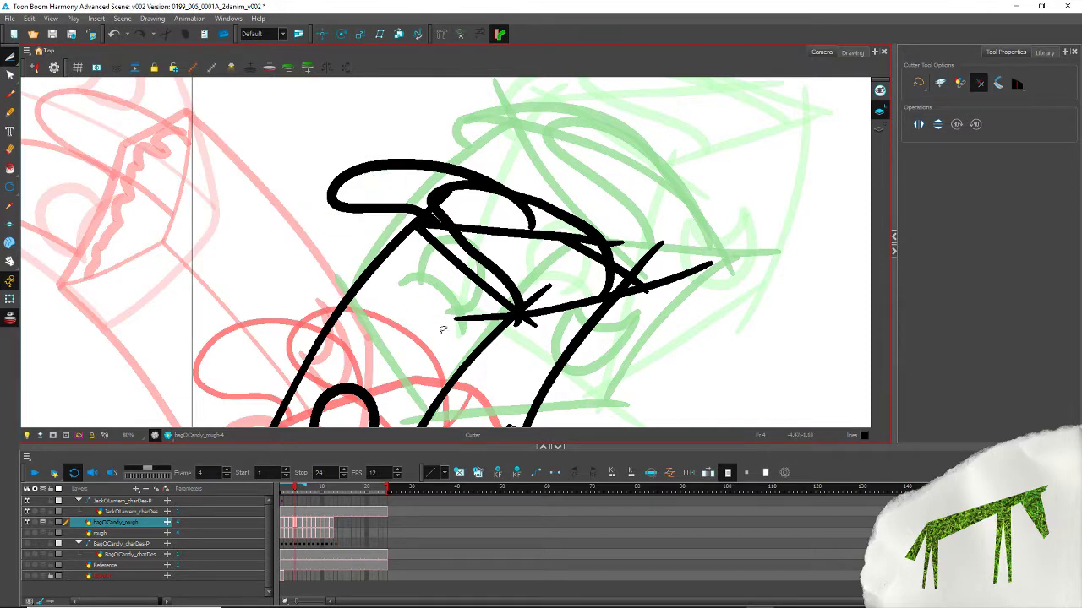
key(Delete)
mouse_move(481, 313)
mouse_down()
mouse_move(475, 337)
mouse_move(536, 314)
mouse_move(525, 277)
mouse_up()
key(Delete)
key(Delete)
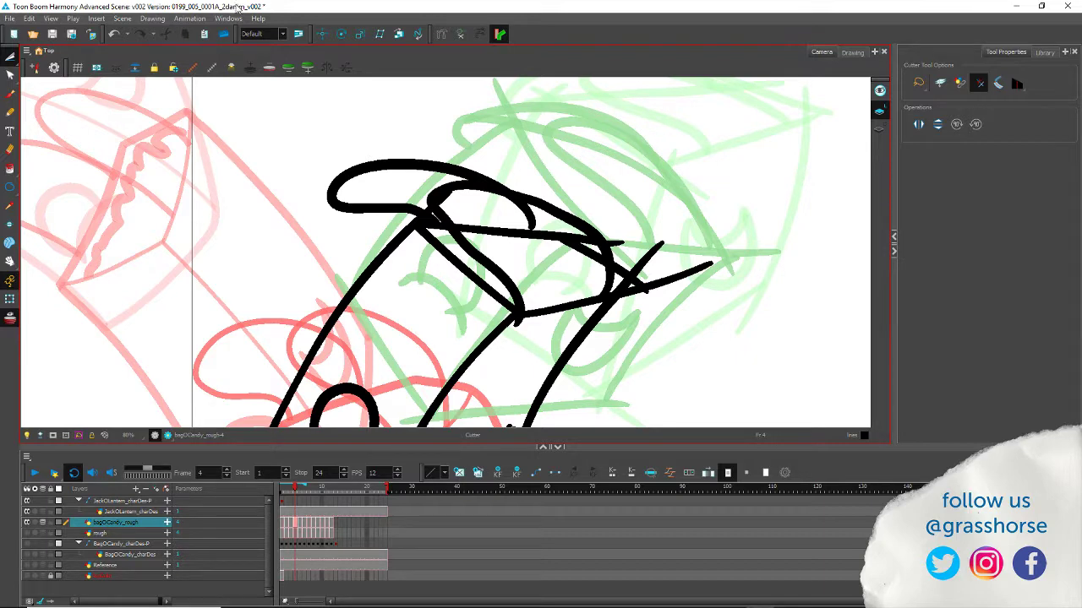
Step: Rotate the front right edge of the bag's opening upward about the front corner to meet the right corner
mouse_move(397, 284)
mouse_down()
mouse_move(383, 76)
mouse_move(384, 188)
mouse_up()
click(9, 59)
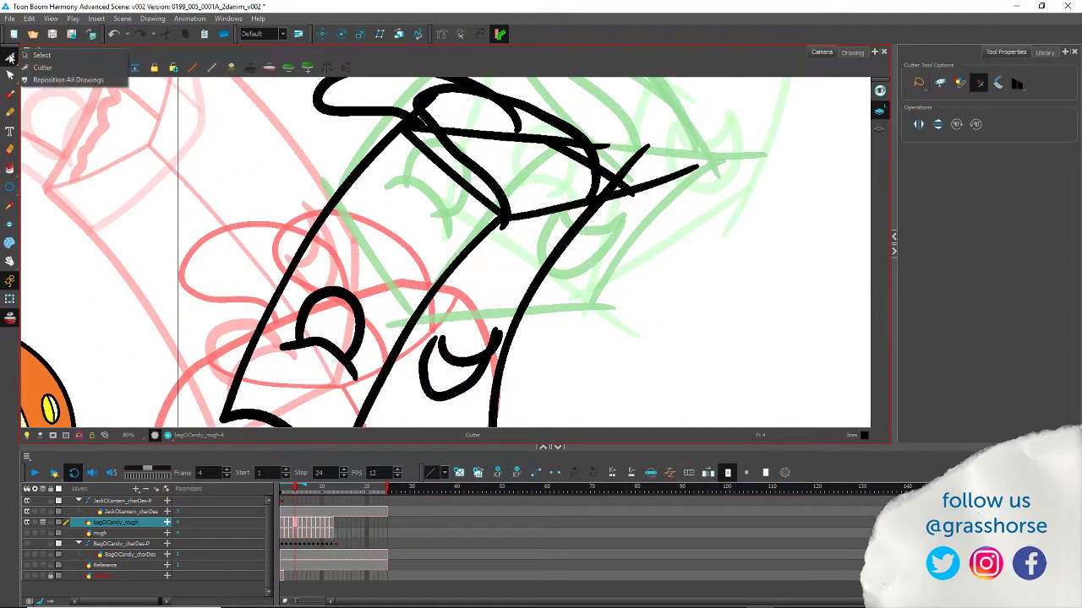
click(43, 54)
click(534, 212)
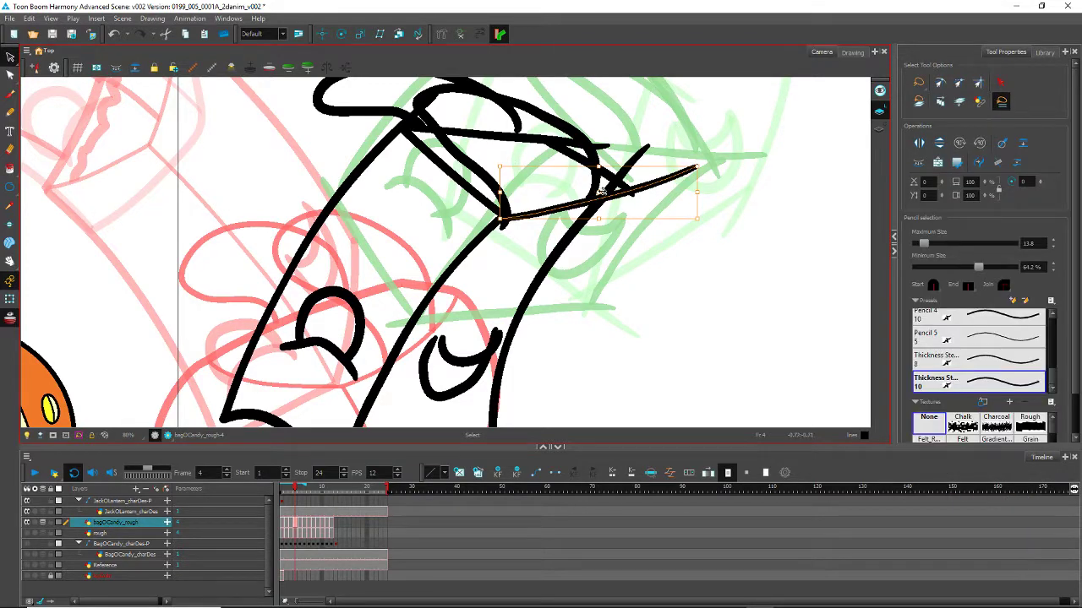
drag(602, 191, 510, 204)
click(501, 217)
drag(696, 164, 681, 138)
Step: Trim the strokes overshooting the right corner of the bag's opening and the right end of its back edge with the Cutter
click(10, 57)
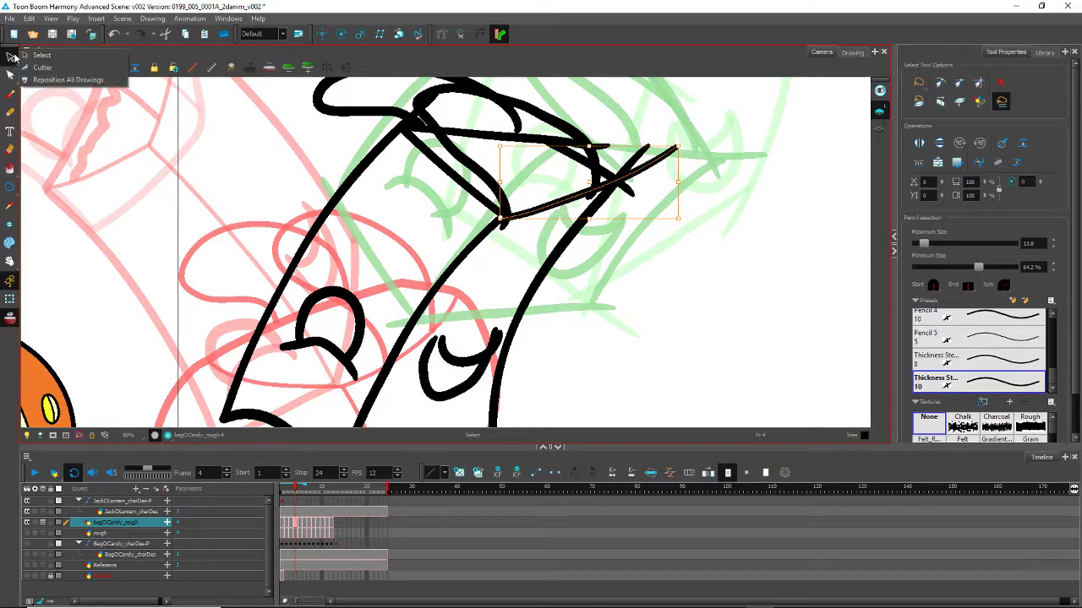
click(35, 67)
click(627, 189)
key(Delete)
click(654, 161)
key(Delete)
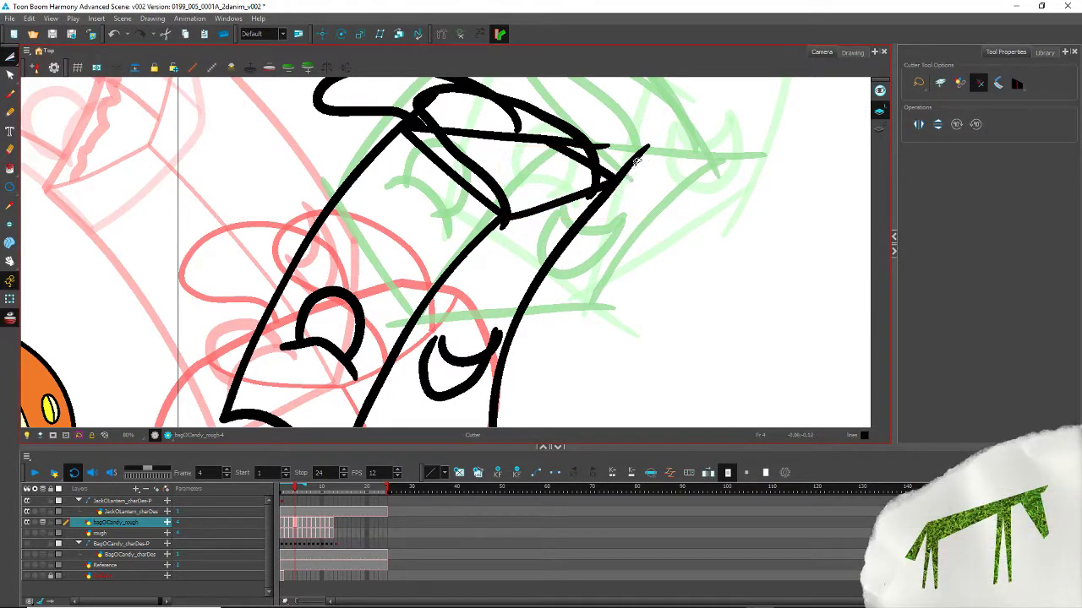
click(639, 157)
key(Delete)
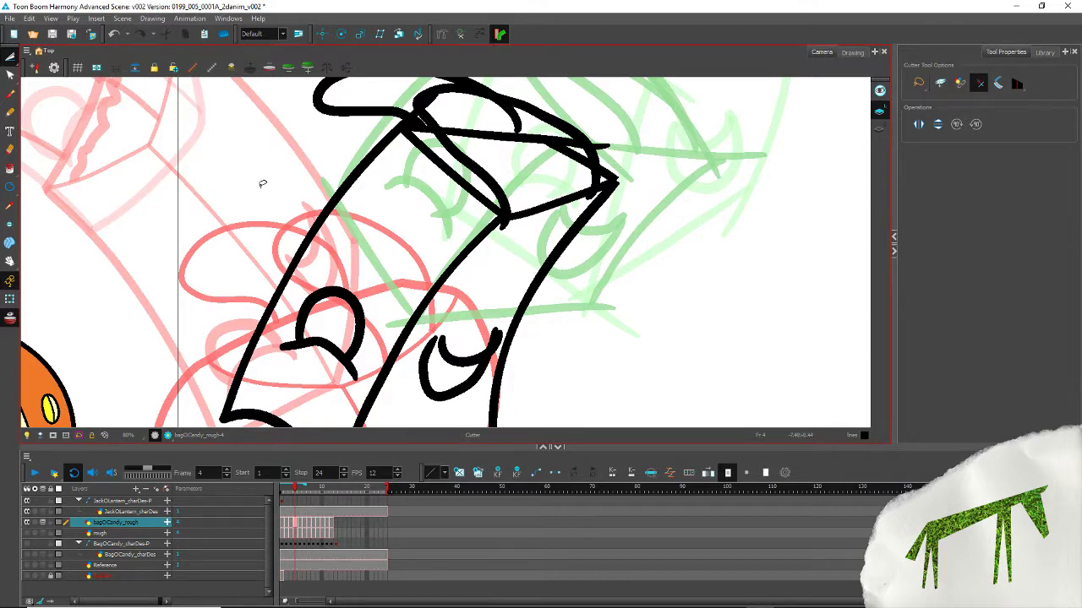
click(570, 142)
key(Delete)
click(601, 147)
key(Delete)
click(11, 56)
click(51, 54)
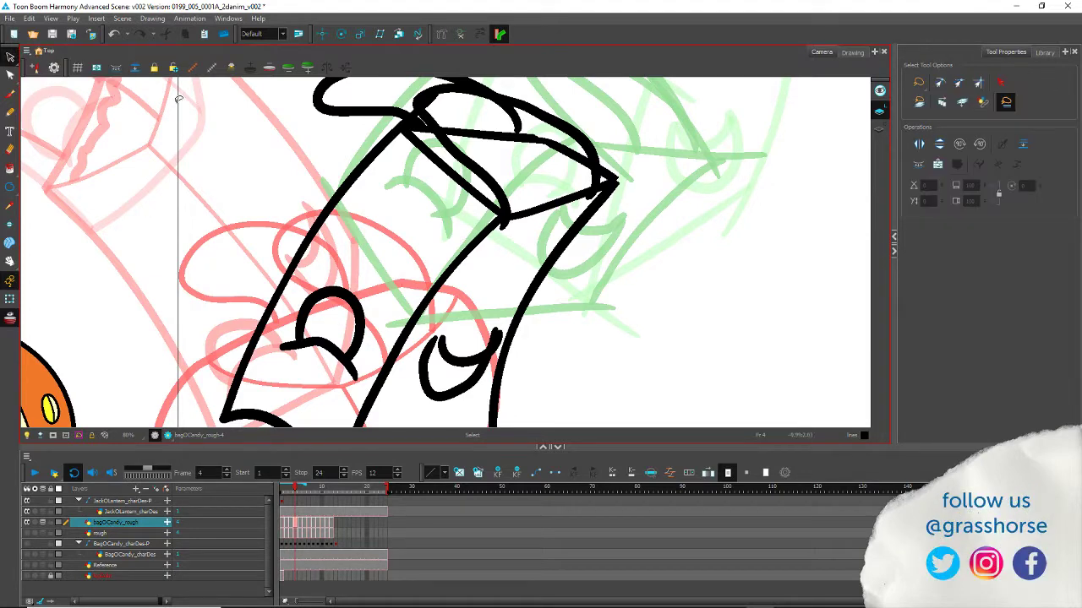
click(558, 258)
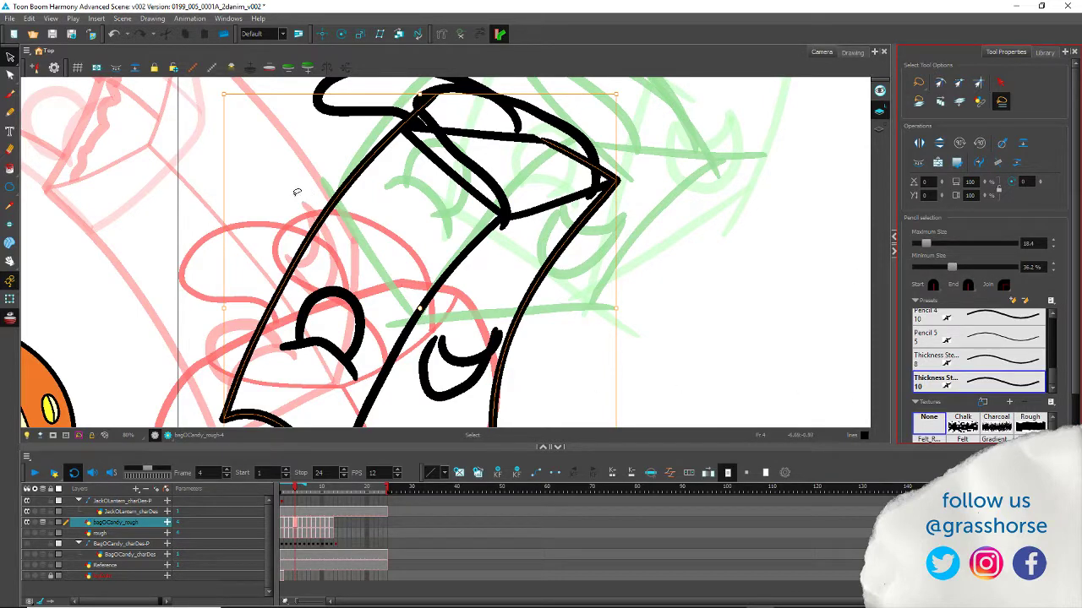
Step: Cut away the remaining stroke ends at the upper left corner of the bag's opening, where its edges meet the side line
drag(285, 177, 342, 252)
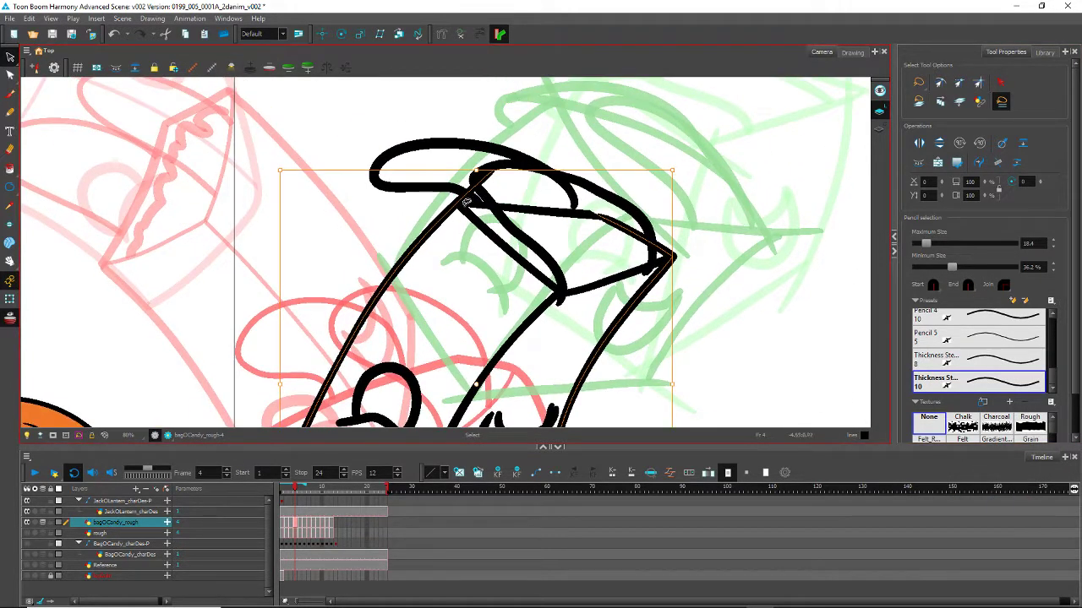
key(alt+t)
click(461, 202)
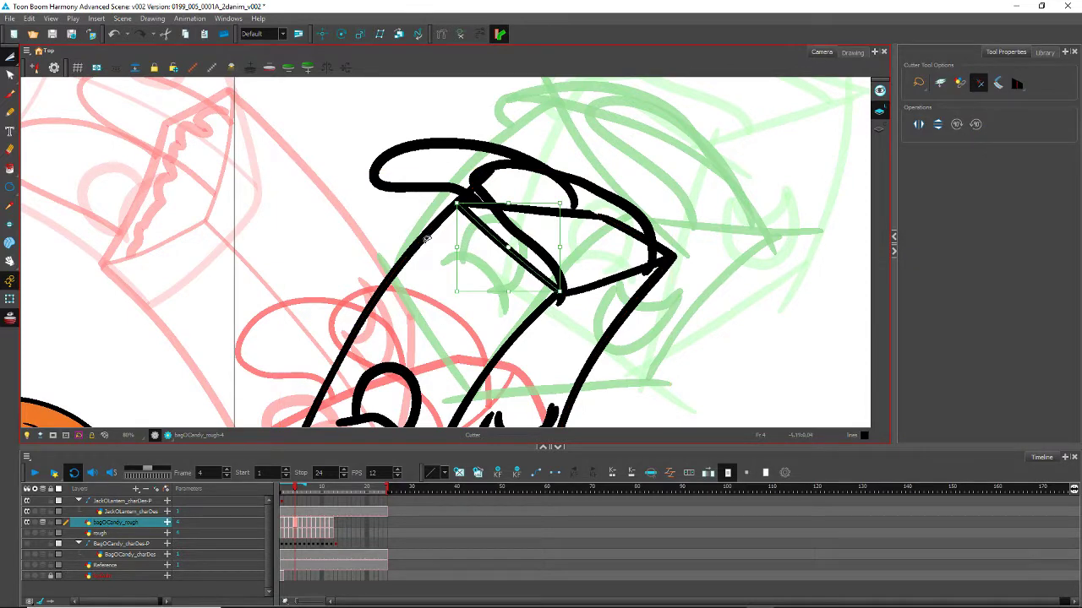
key(Delete)
drag(455, 190, 482, 215)
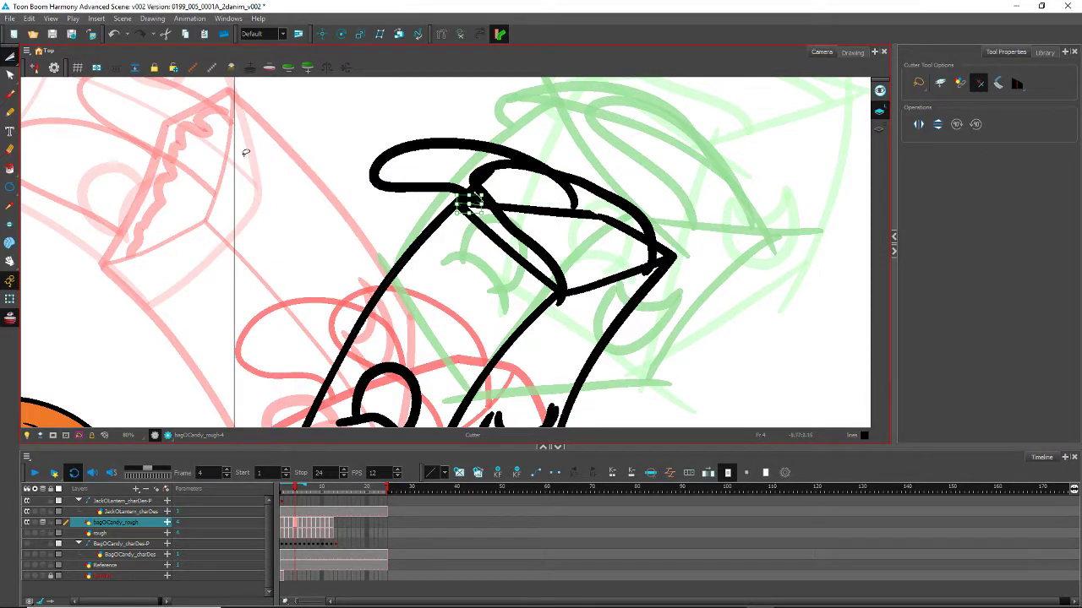
key(Delete)
click(471, 185)
key(Delete)
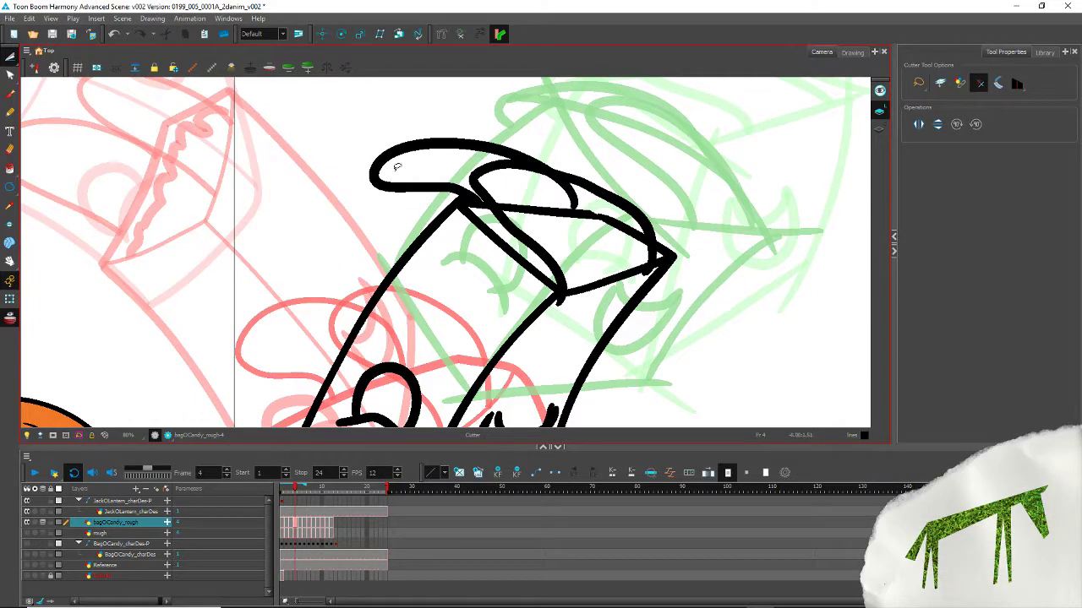
scroll(407, 189, up, 3)
drag(543, 212, 556, 196)
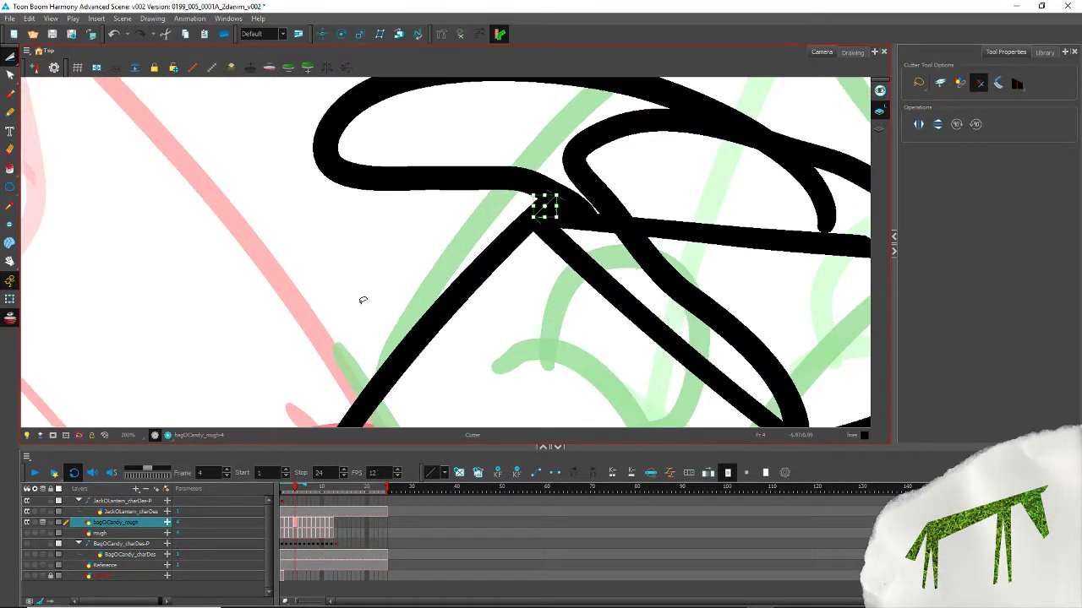
key(Delete)
scroll(377, 153, down, 5)
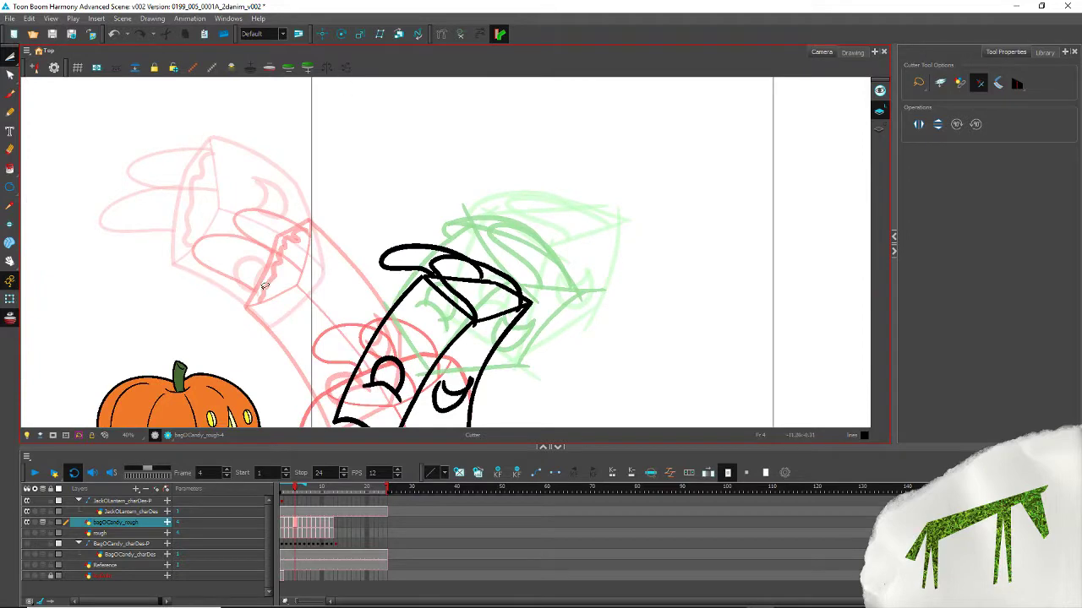
Step: Merge the back edge of the bag's opening with the bag outline into one pencil line
scroll(426, 296, up, 5)
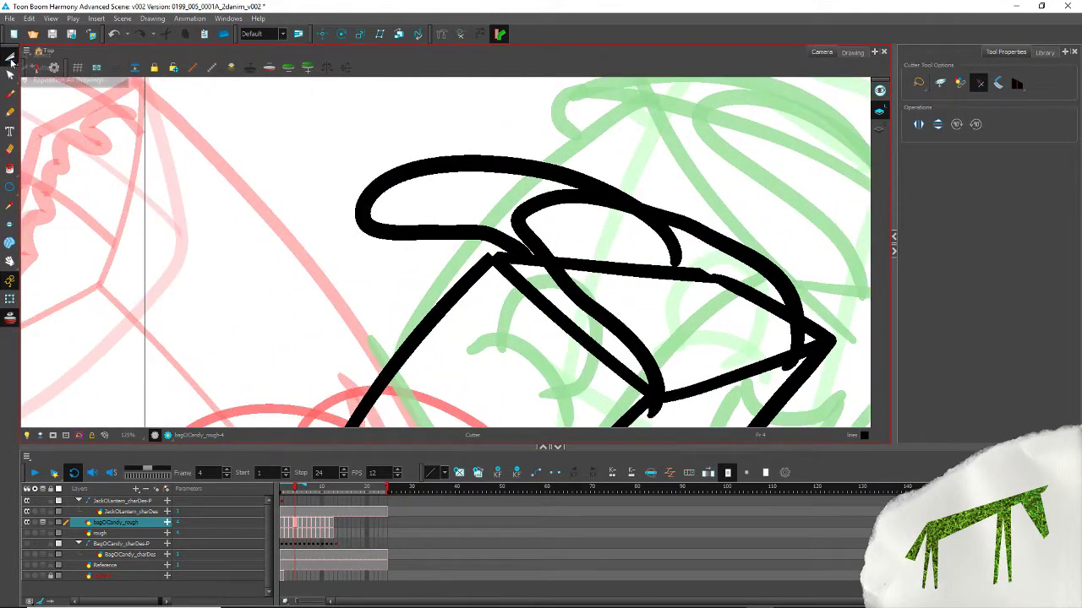
click(10, 56)
click(459, 297)
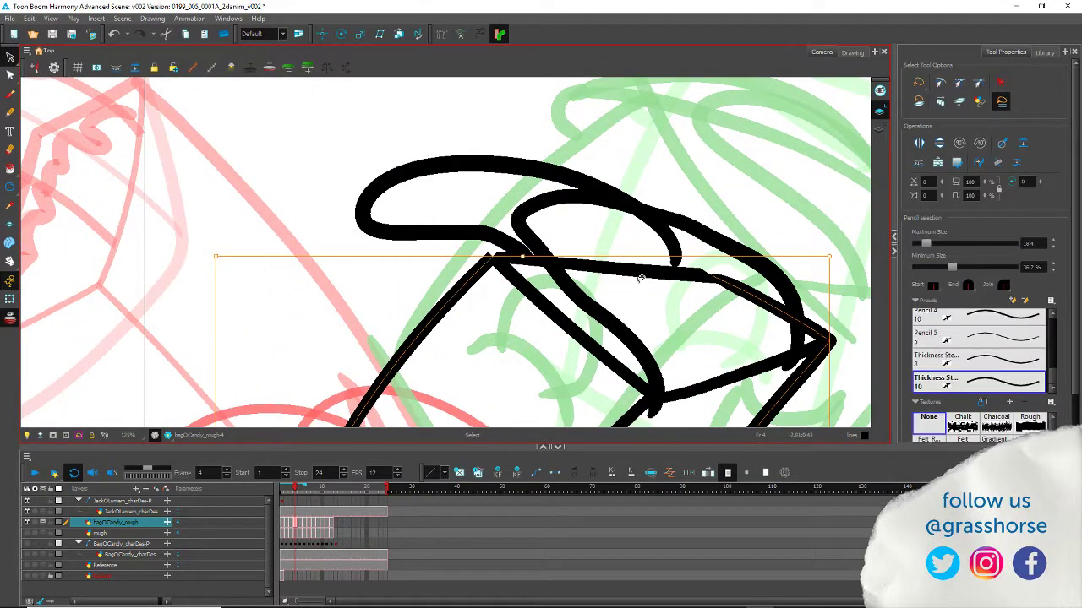
shift+click(625, 269)
click(999, 163)
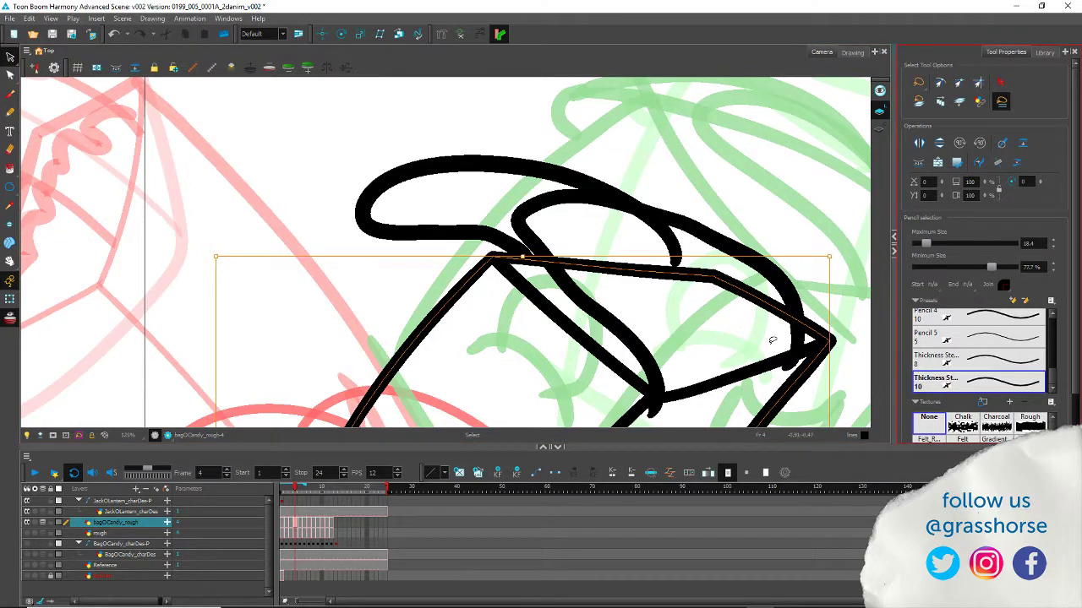
Step: Give the merged bag outline a uniform thickness with a maximum size of 15 and a minimum size of 100%
key(space)
drag(334, 352, 332, 283)
scroll(321, 235, down, 4)
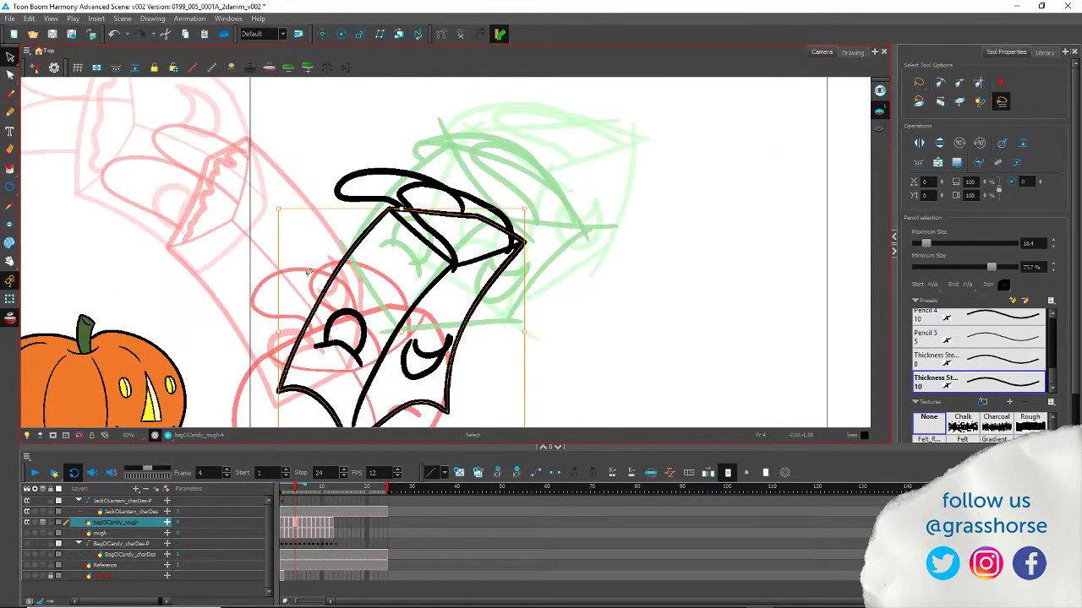
mouse_move(299, 324)
mouse_down()
mouse_move(343, 238)
mouse_move(348, 245)
mouse_up()
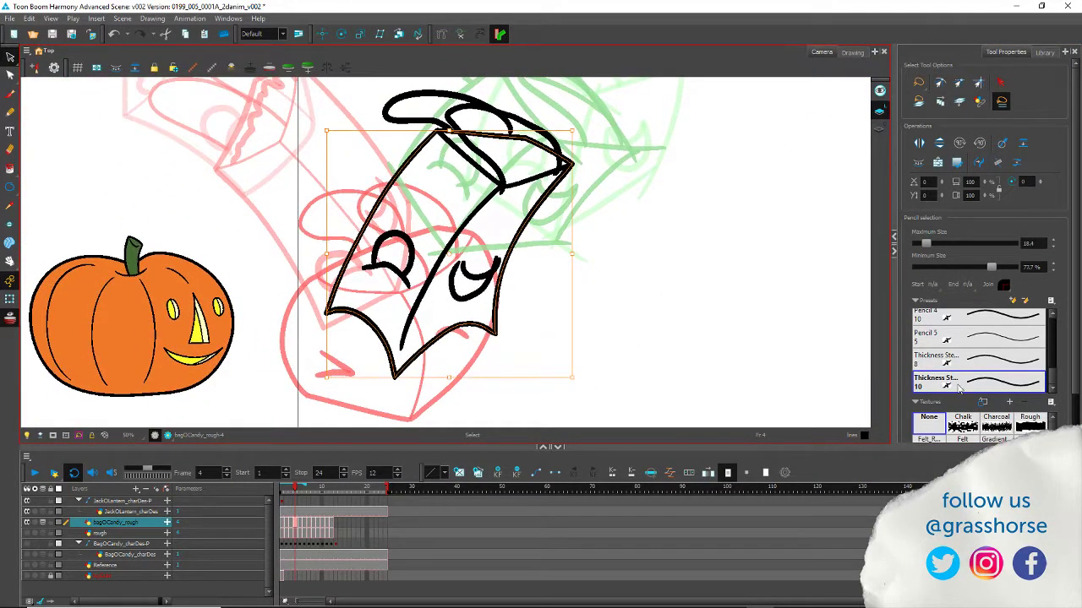
click(1011, 303)
drag(1032, 244, 991, 248)
text(15)
key(Return)
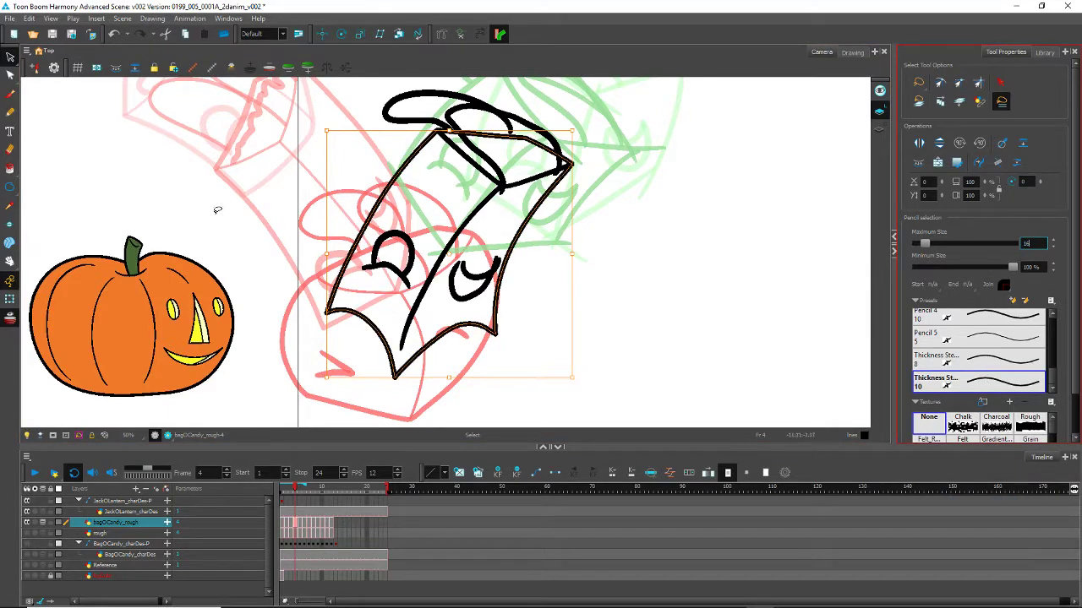
click(259, 162)
Step: Apply the size 10 thickness stencil preset to the bag's centre fold line and the two front edges of its opening
click(472, 213)
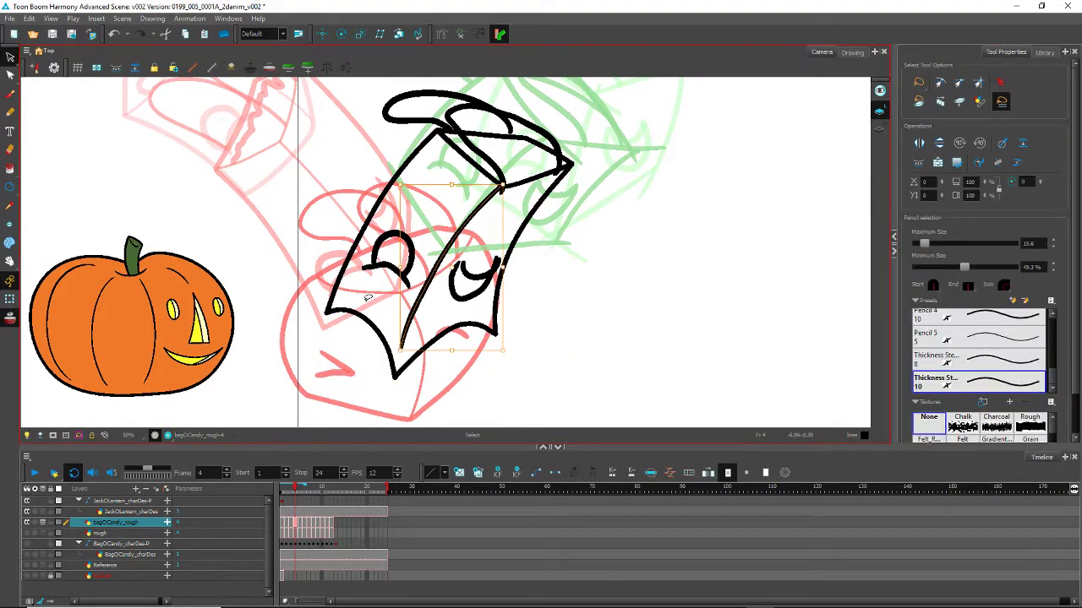
click(998, 382)
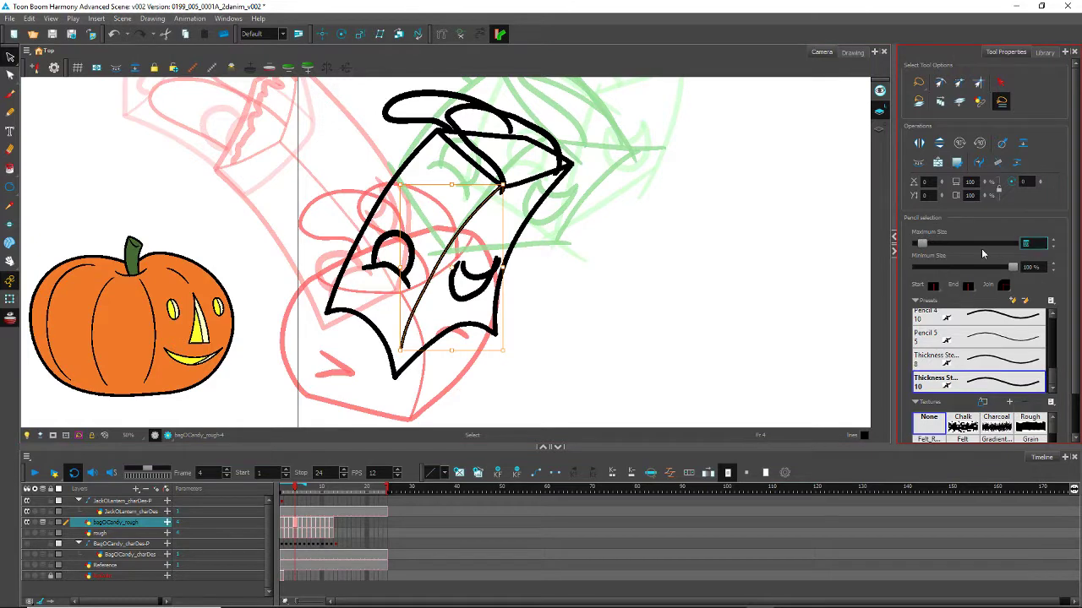
click(330, 153)
drag(536, 182, 535, 161)
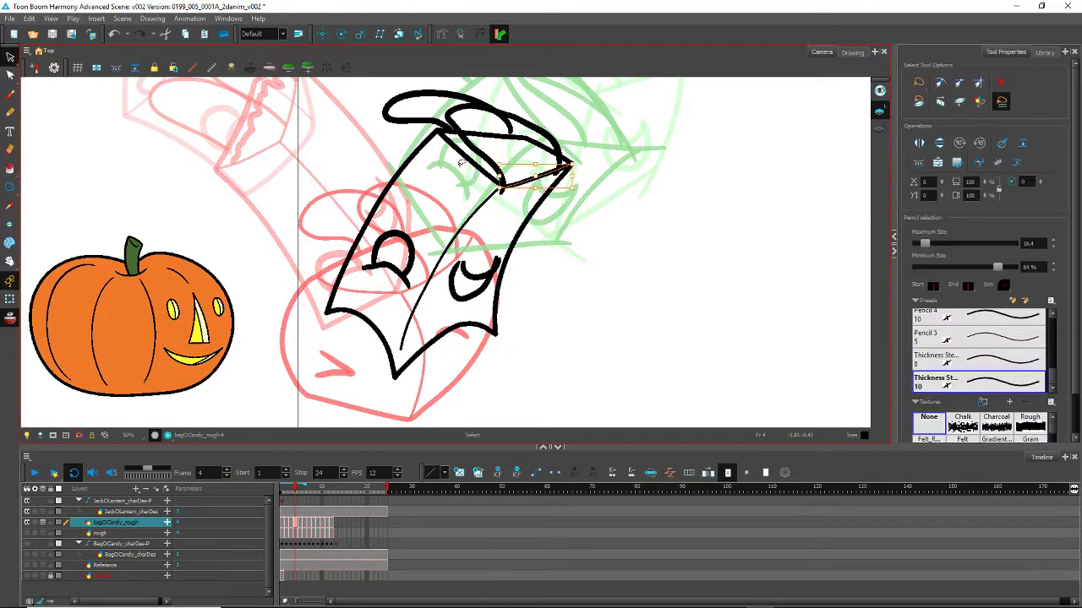
shift+click(461, 158)
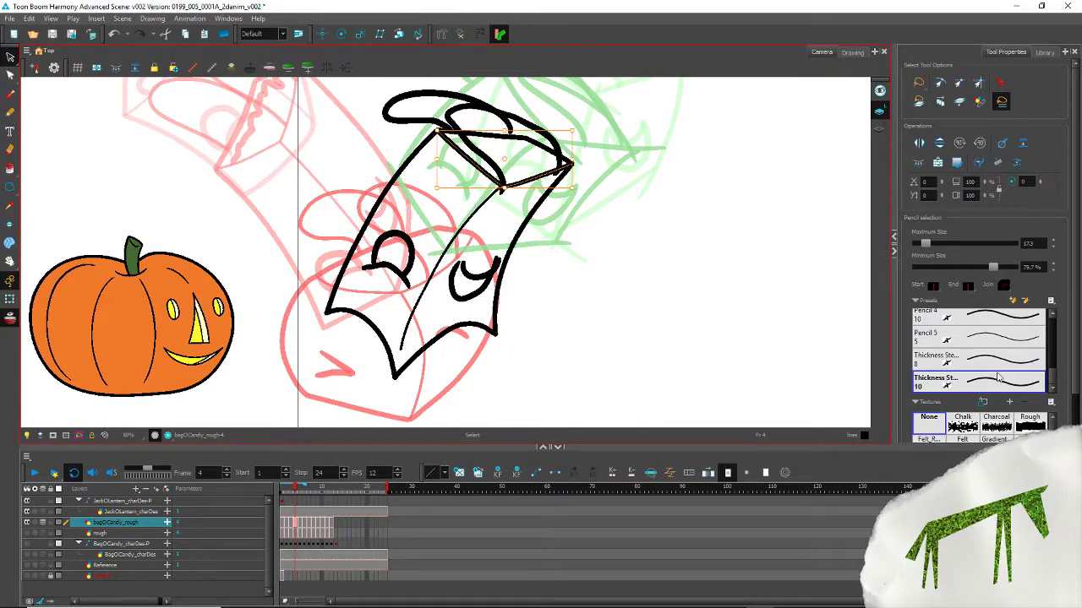
click(998, 380)
click(1027, 243)
click(271, 153)
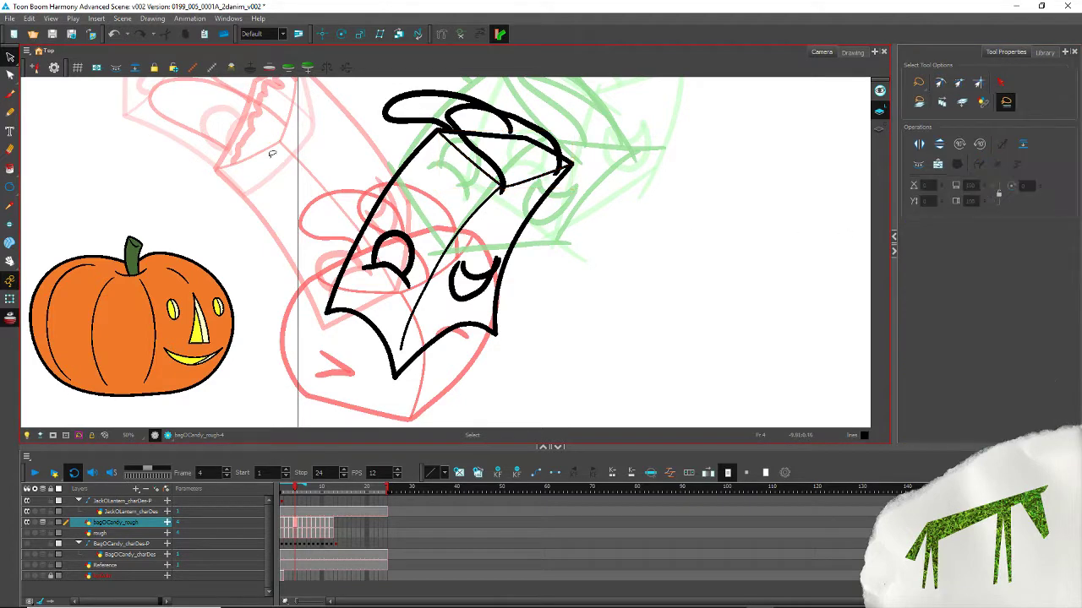
Step: Compare the bag drawing with the cleaned drawing on frame 3 and return to the bag's opening on frame 4
scroll(353, 200, up, 5)
scroll(355, 183, down, 3)
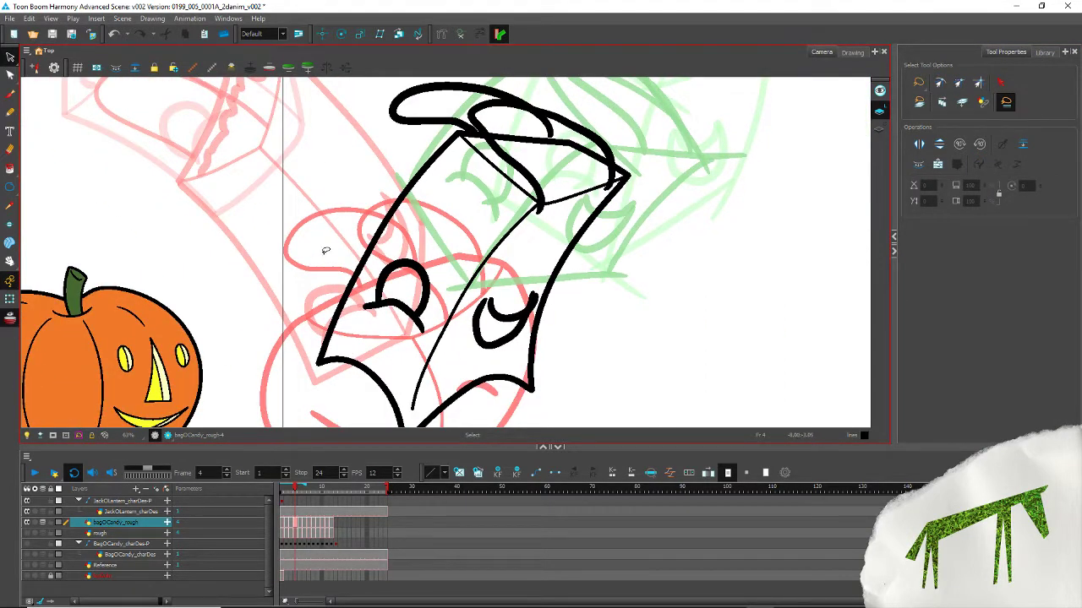
key(comma)
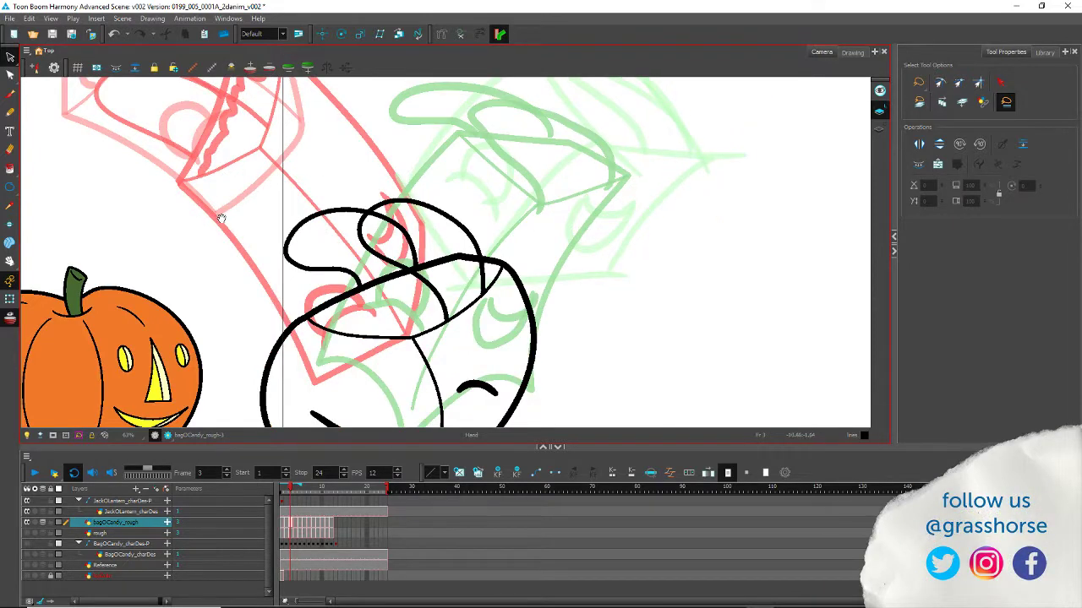
drag(221, 218, 275, 149)
key(period)
drag(348, 158, 324, 280)
drag(321, 116, 319, 154)
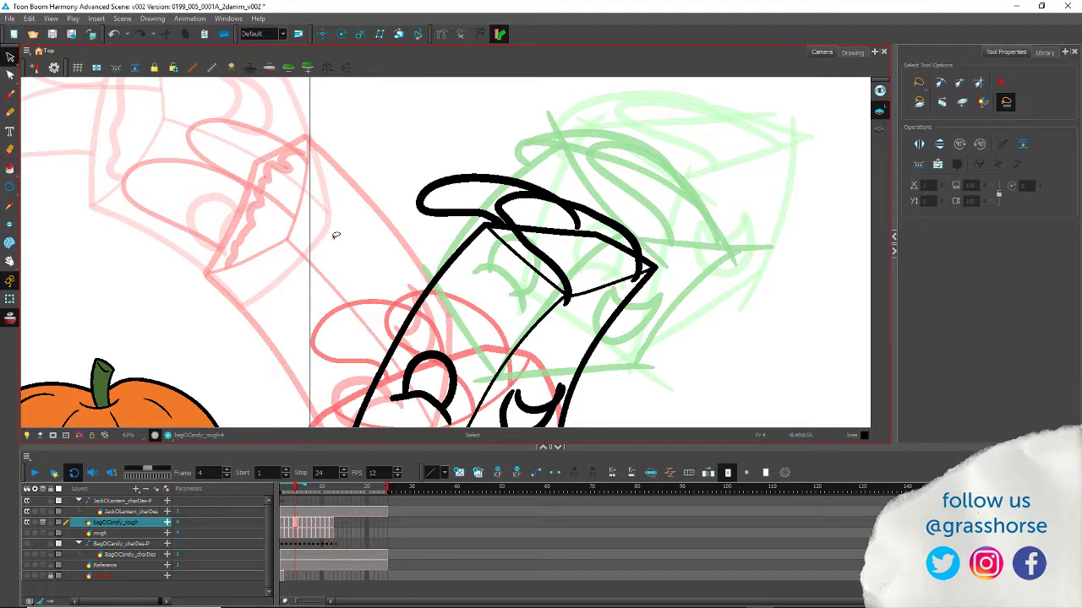
Step: Redraw the bag's back handle as one loop with the size 20 Pencil 3 preset, extending both ends inside the opening
click(10, 112)
scroll(532, 281, up, 3)
scroll(533, 281, down, 1)
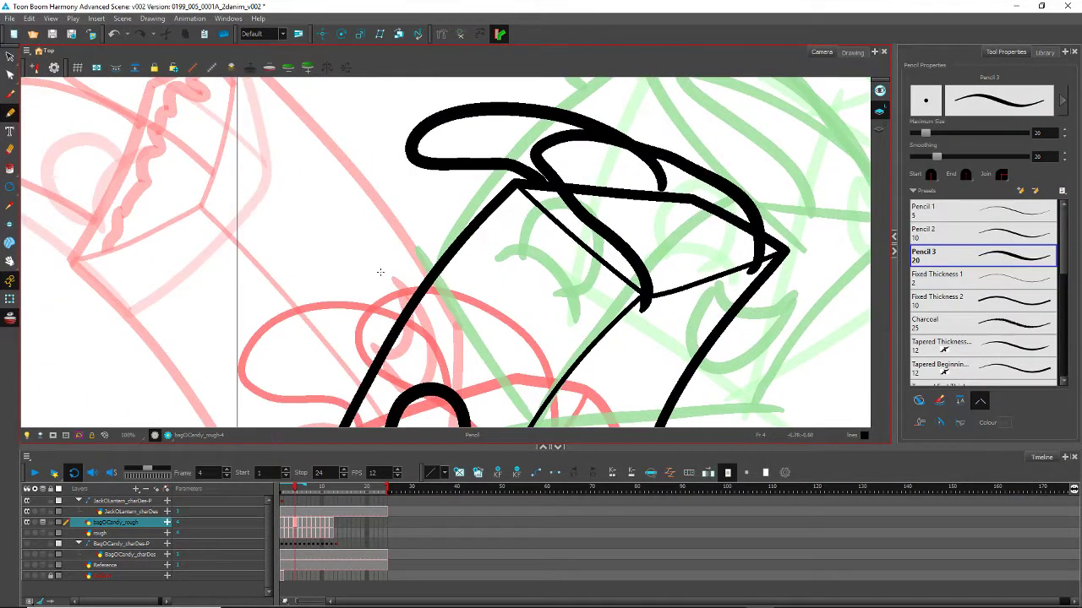
drag(471, 262, 318, 342)
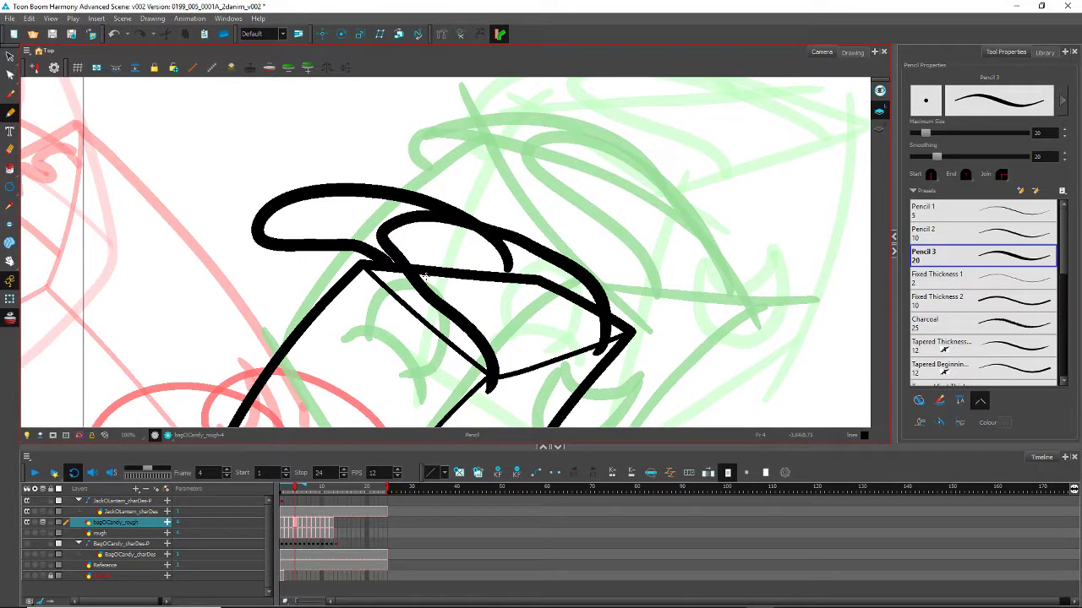
mouse_move(427, 277)
mouse_down()
mouse_move(362, 244)
mouse_move(281, 242)
mouse_move(255, 225)
mouse_move(277, 195)
mouse_move(347, 177)
mouse_move(411, 184)
mouse_move(492, 236)
mouse_move(516, 276)
mouse_up()
key(ctrl+z)
mouse_move(419, 280)
mouse_down()
mouse_move(370, 251)
mouse_move(267, 238)
mouse_move(265, 217)
mouse_move(285, 196)
mouse_move(329, 186)
mouse_move(419, 197)
mouse_move(513, 296)
mouse_up()
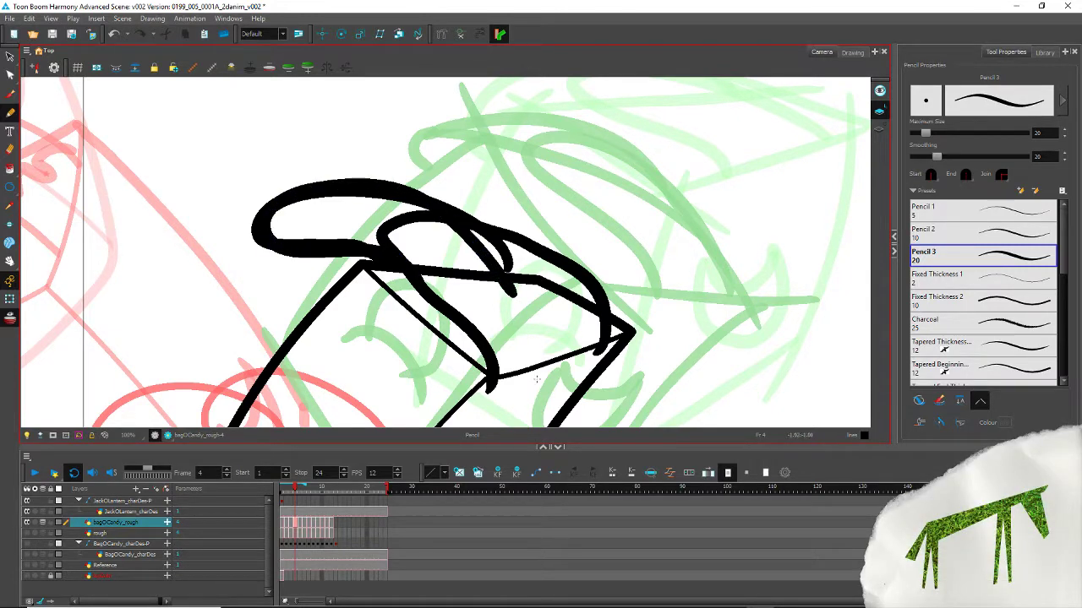
Step: Delete the old rough stroke of the back handle, leaving the redrawn loop
click(9, 58)
click(507, 266)
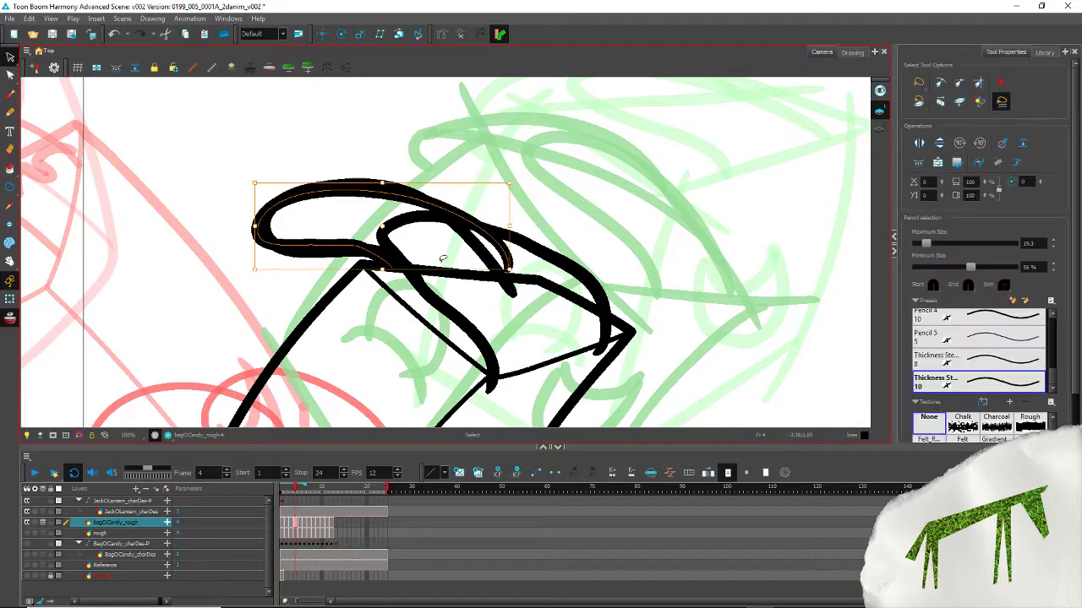
key(Delete)
click(473, 237)
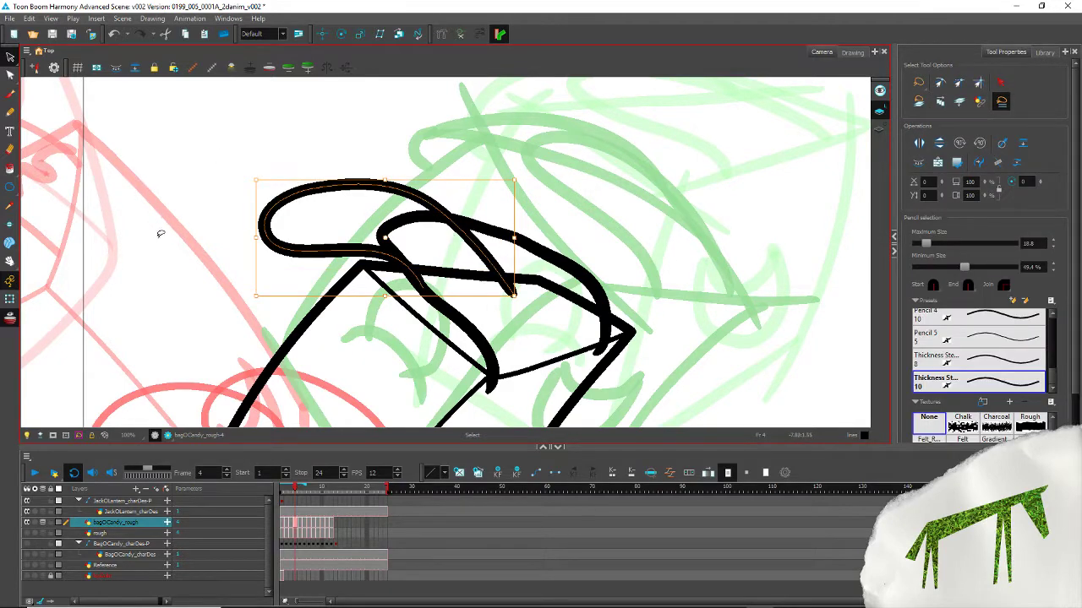
Step: Redraw the bag's front handle as one size 20 pencil loop, with both ends just past the opening's front right edge
click(9, 112)
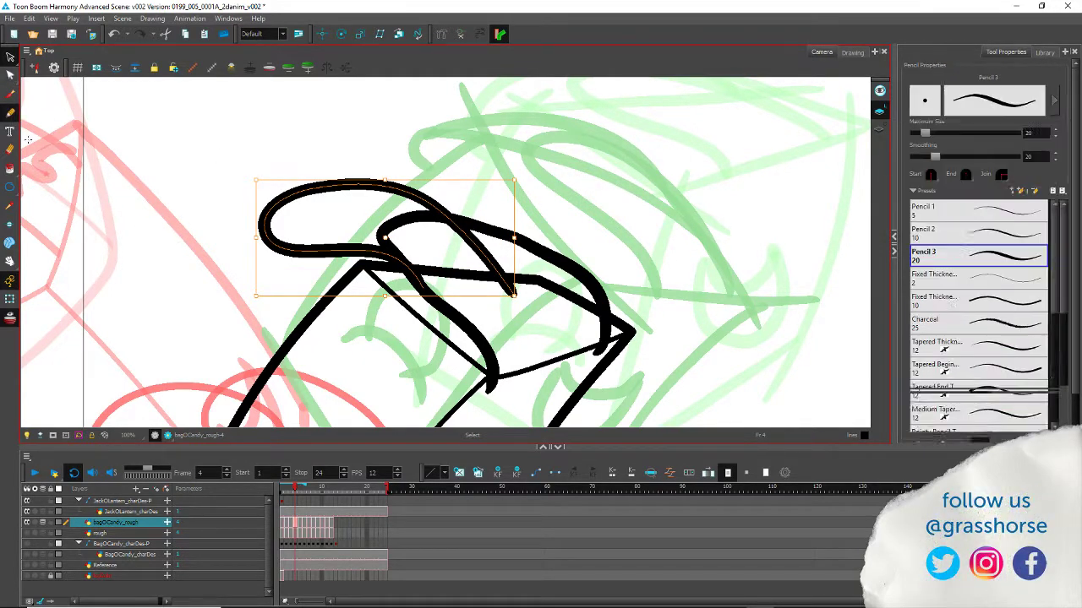
drag(316, 344, 242, 290)
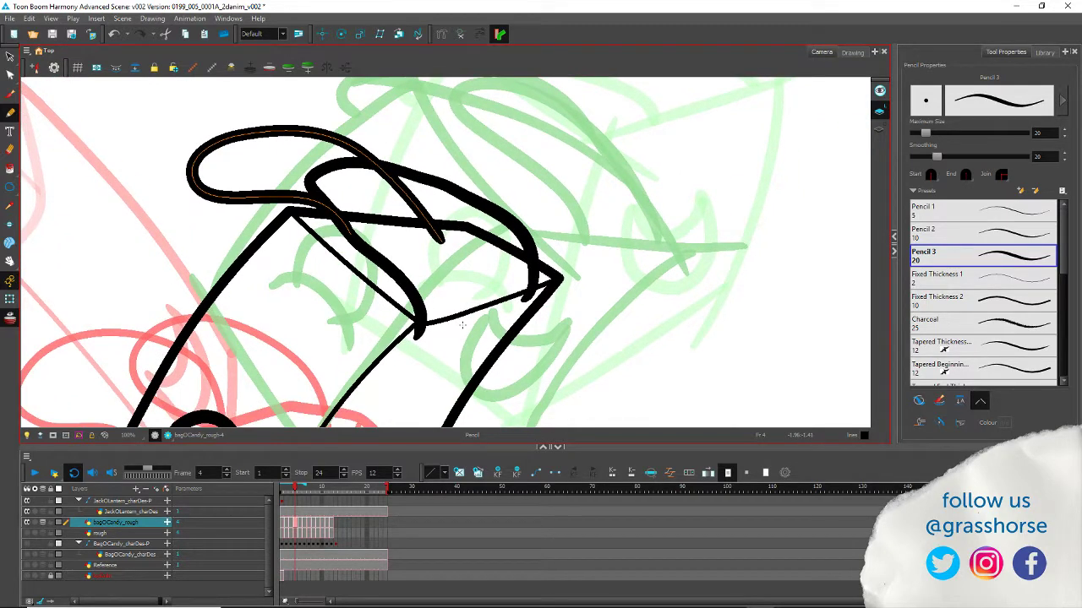
mouse_move(463, 324)
mouse_down()
mouse_move(422, 264)
mouse_move(309, 182)
mouse_move(320, 159)
mouse_move(393, 159)
mouse_up()
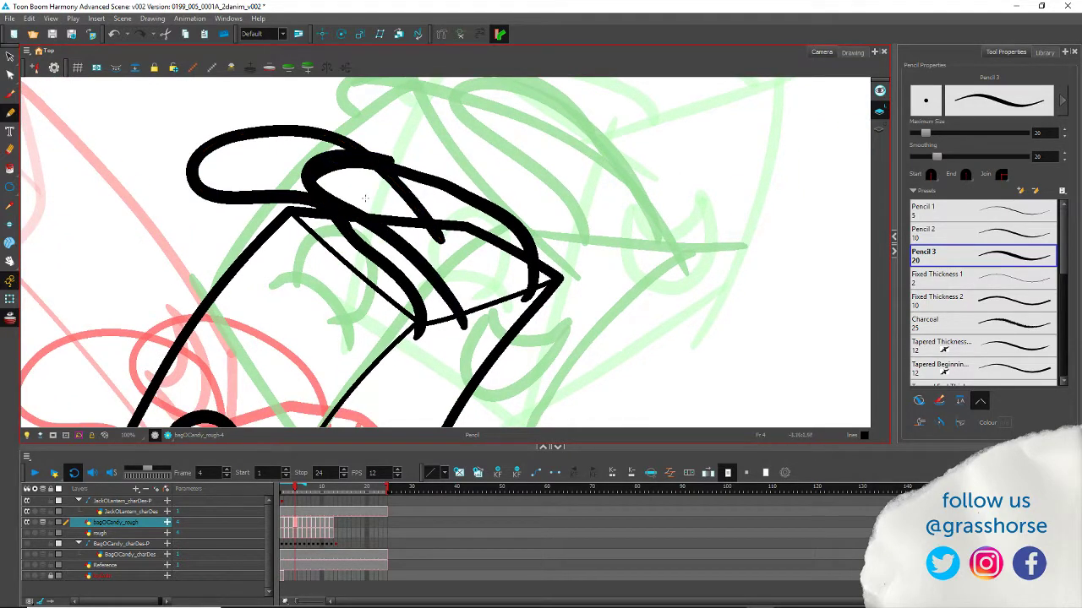
key(ctrl+z)
mouse_move(463, 331)
mouse_down()
mouse_move(458, 286)
mouse_move(316, 186)
mouse_move(328, 163)
mouse_move(378, 155)
mouse_move(487, 198)
mouse_move(519, 237)
mouse_move(523, 278)
mouse_move(515, 309)
mouse_up()
key(ctrl+z)
mouse_move(450, 334)
mouse_down()
mouse_move(439, 270)
mouse_move(337, 216)
mouse_move(309, 185)
mouse_move(318, 167)
mouse_move(363, 160)
mouse_move(444, 187)
mouse_move(501, 237)
mouse_move(513, 300)
mouse_up()
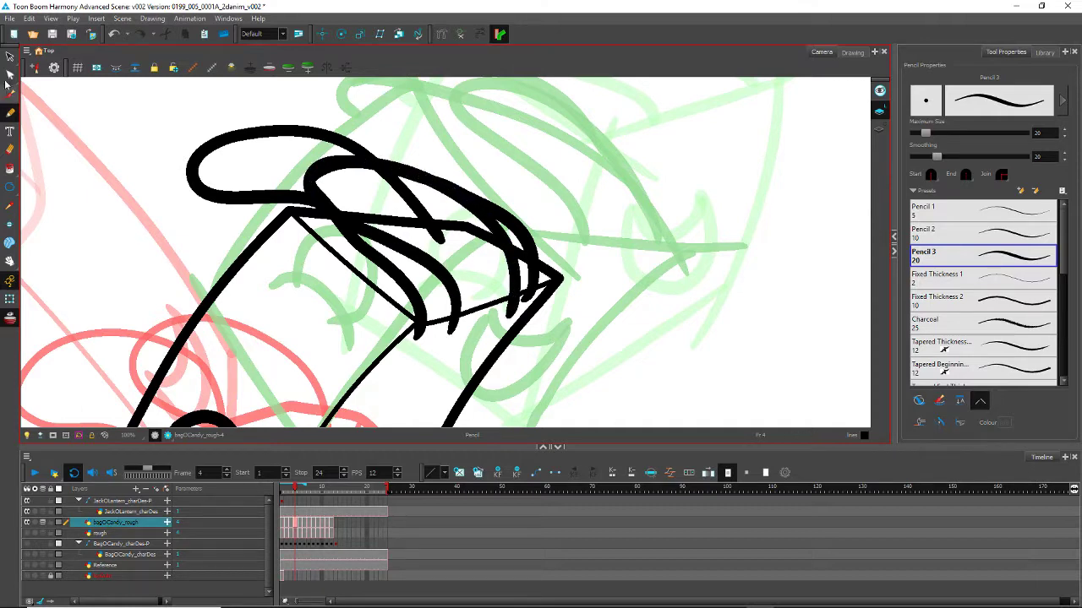
Step: Delete the old rough stroke of the front handle
key(alt+s)
click(527, 224)
key(Delete)
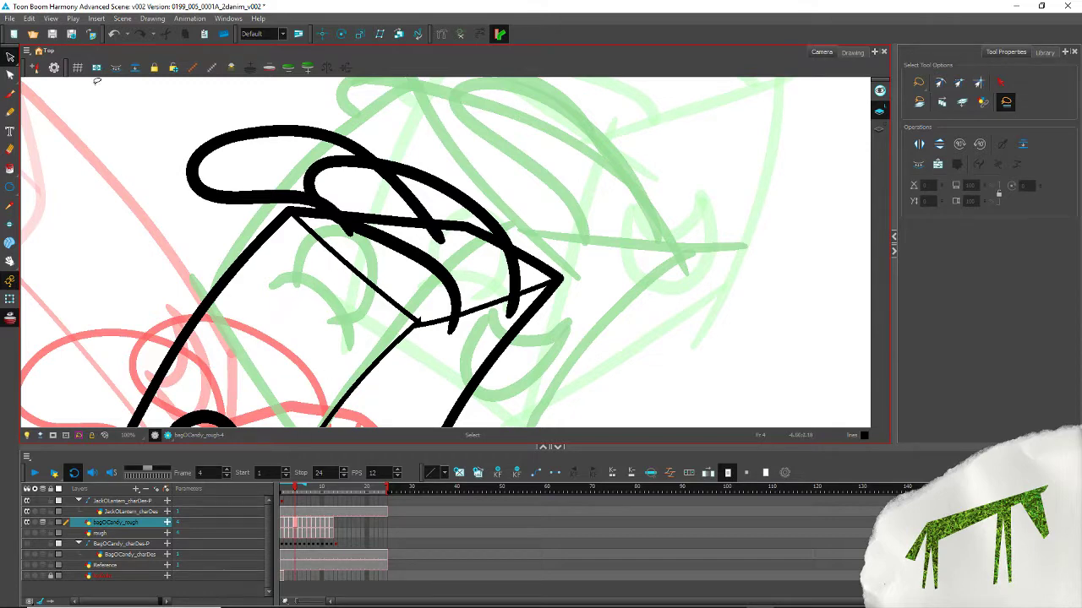
Step: Cut away the overshooting line tip at the front corner of the bag's opening
click(10, 58)
click(38, 67)
click(419, 319)
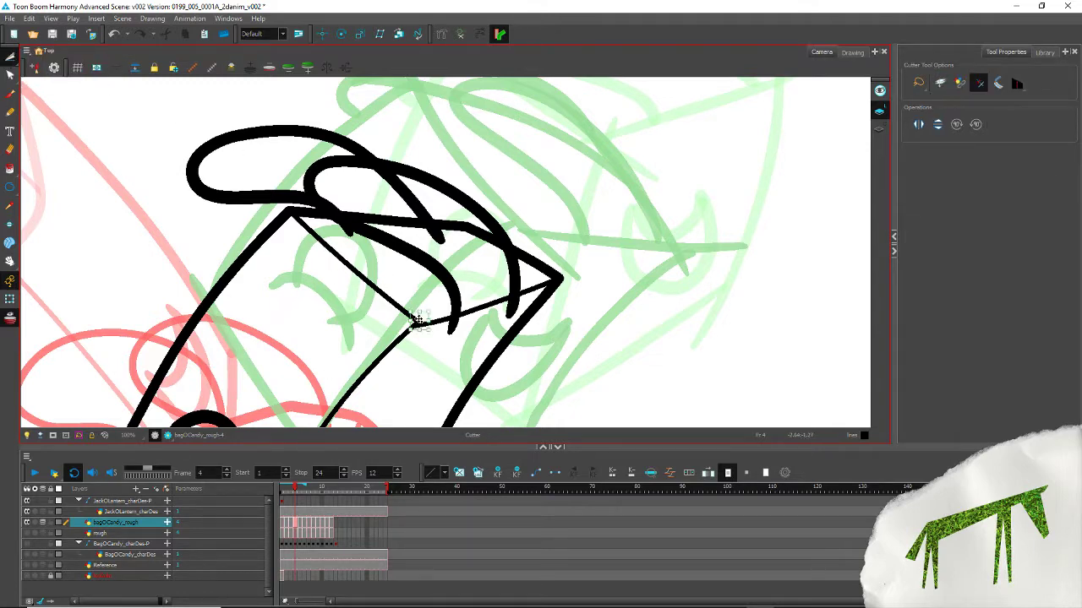
key(Delete)
Step: Transform the front left edge line of the opening slightly so its lower end meets the centre fold line
mouse_move(311, 363)
mouse_down()
mouse_move(310, 305)
mouse_move(268, 216)
mouse_move(257, 144)
mouse_move(285, 235)
mouse_up()
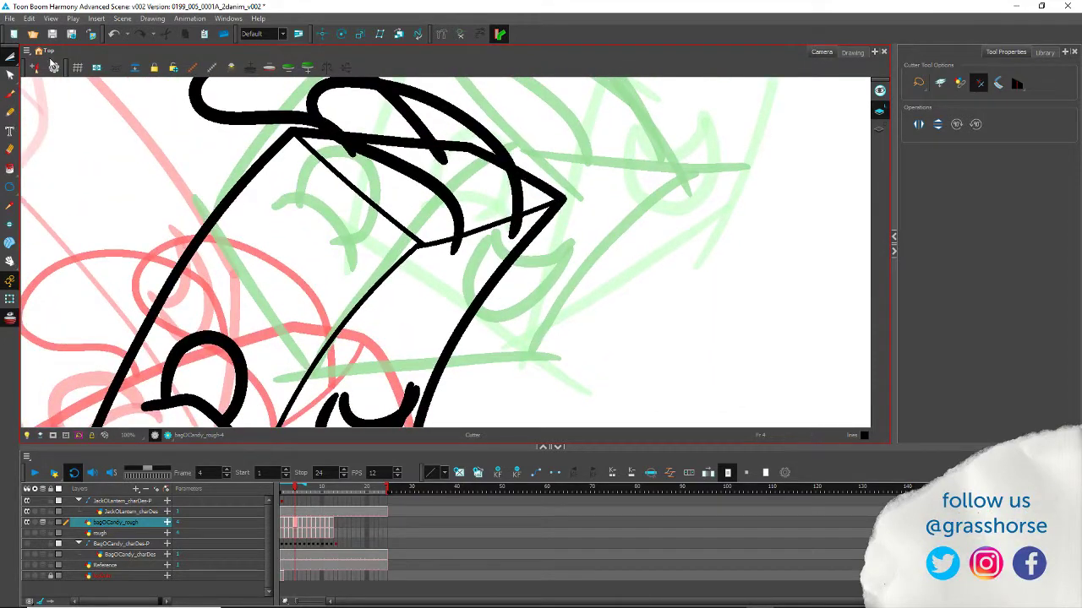
drag(10, 56, 29, 56)
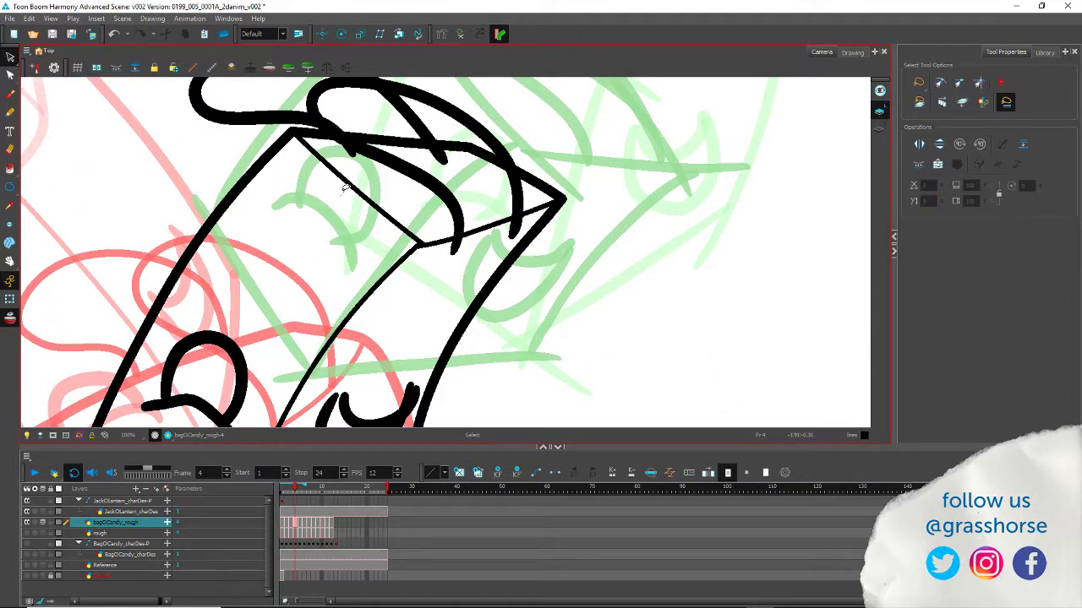
click(311, 154)
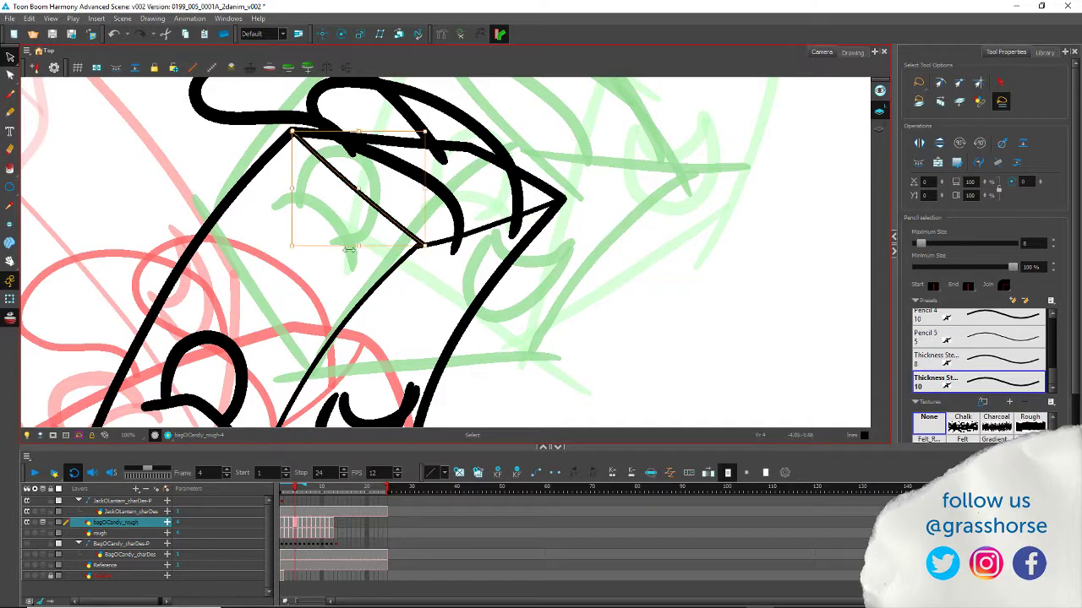
mouse_move(287, 255)
mouse_down()
mouse_move(273, 251)
mouse_move(284, 258)
mouse_up()
click(290, 294)
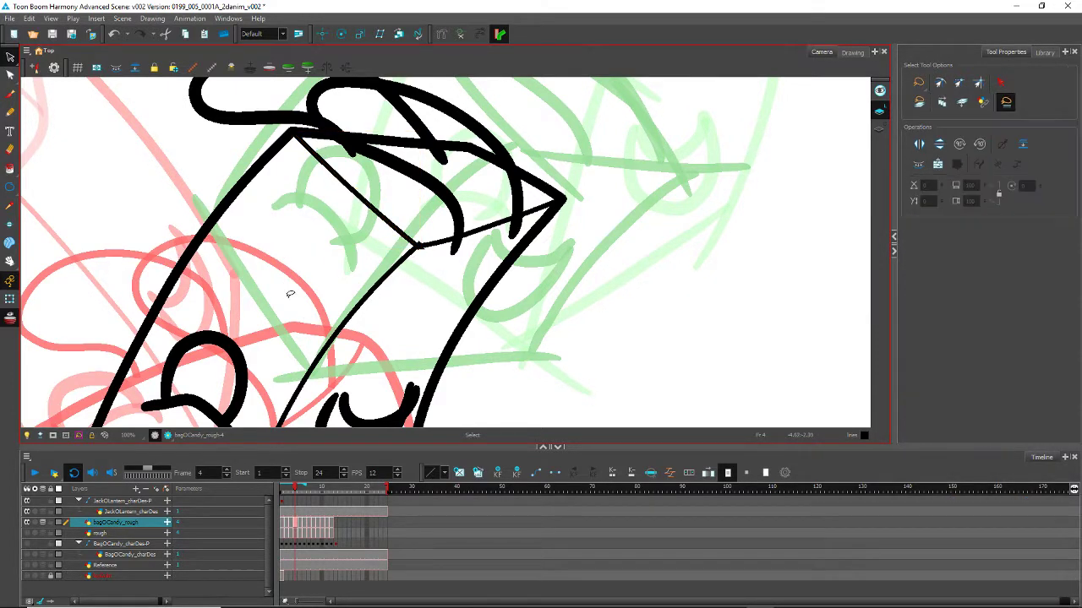
Step: Trim the line ends that protrude where the front edges meet the centre fold line, using the Cutter
scroll(417, 203, up, 3)
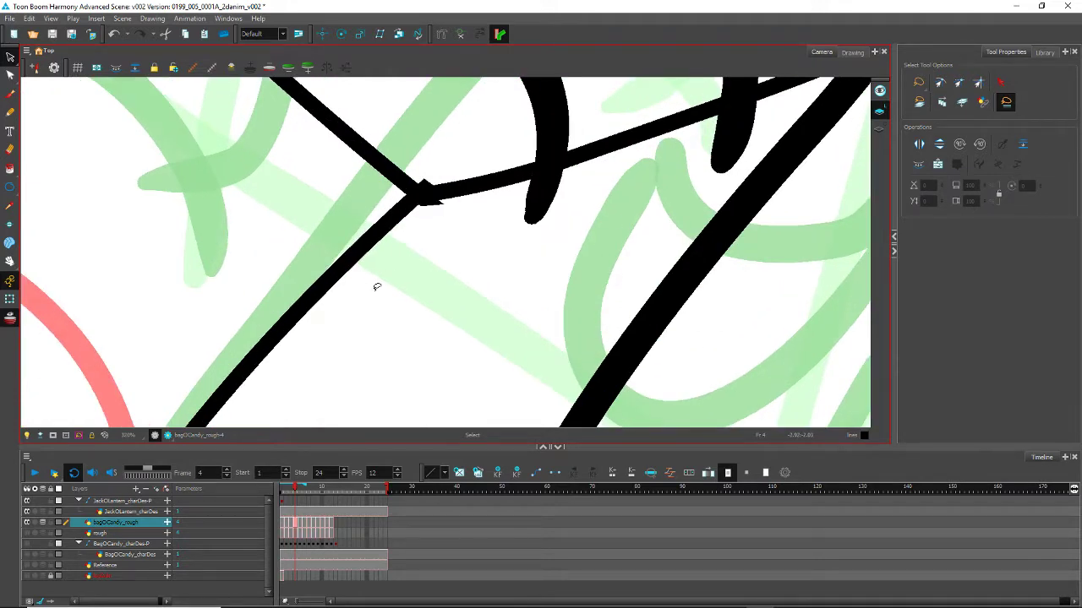
key(alt+t)
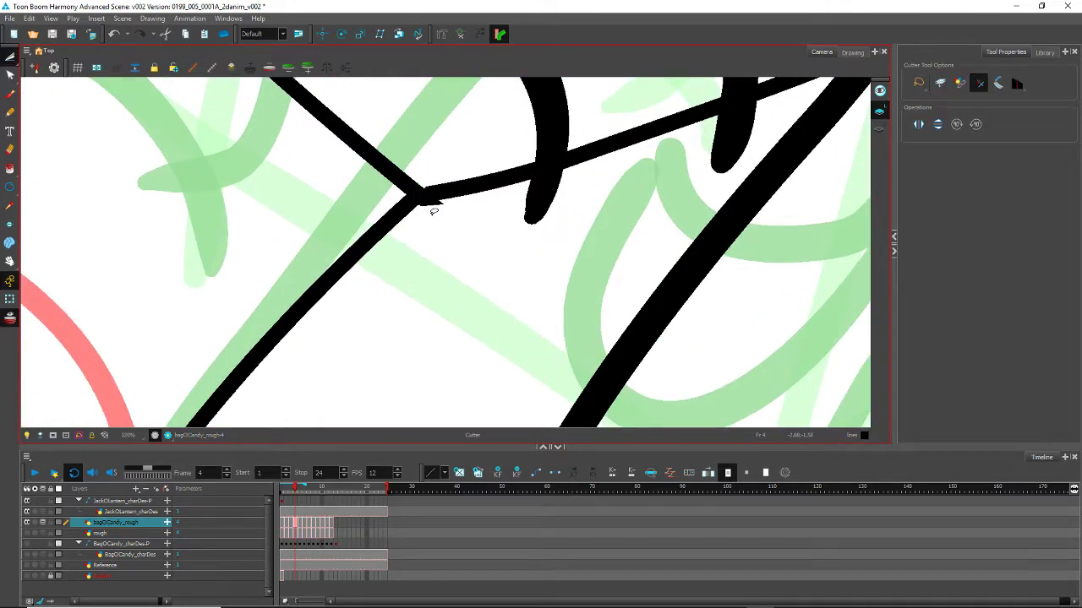
Step: Cut away the stray line end overshooting the inner corner of the bag's opening with the Cutter tool
drag(413, 188, 435, 209)
key(Delete)
scroll(277, 178, down, 3)
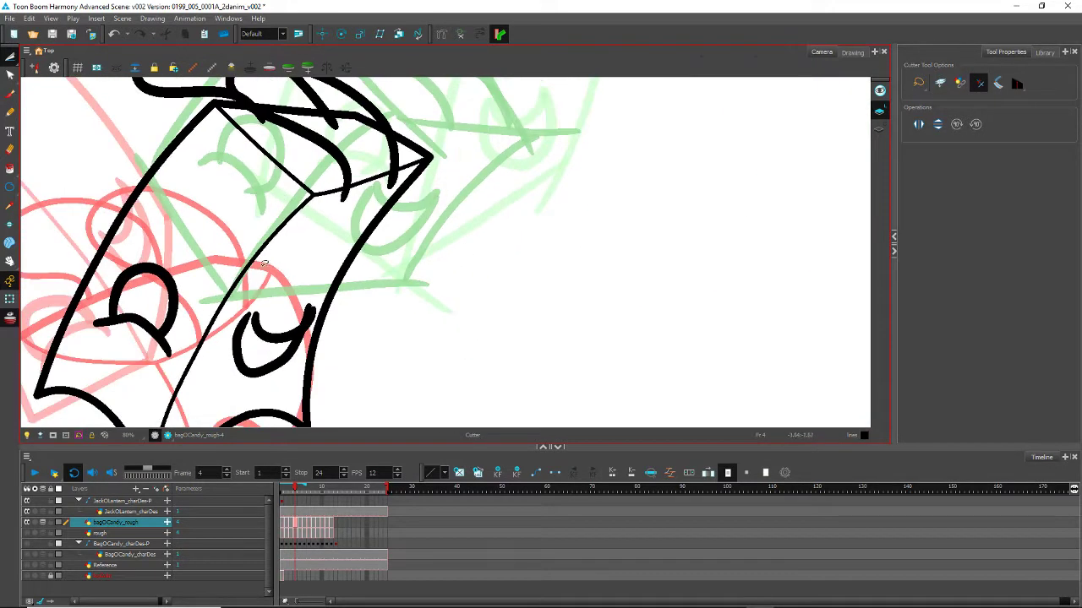
Step: Delete the extra contour point near the lower end of the bag's central fold line
drag(10, 56, 34, 58)
click(34, 56)
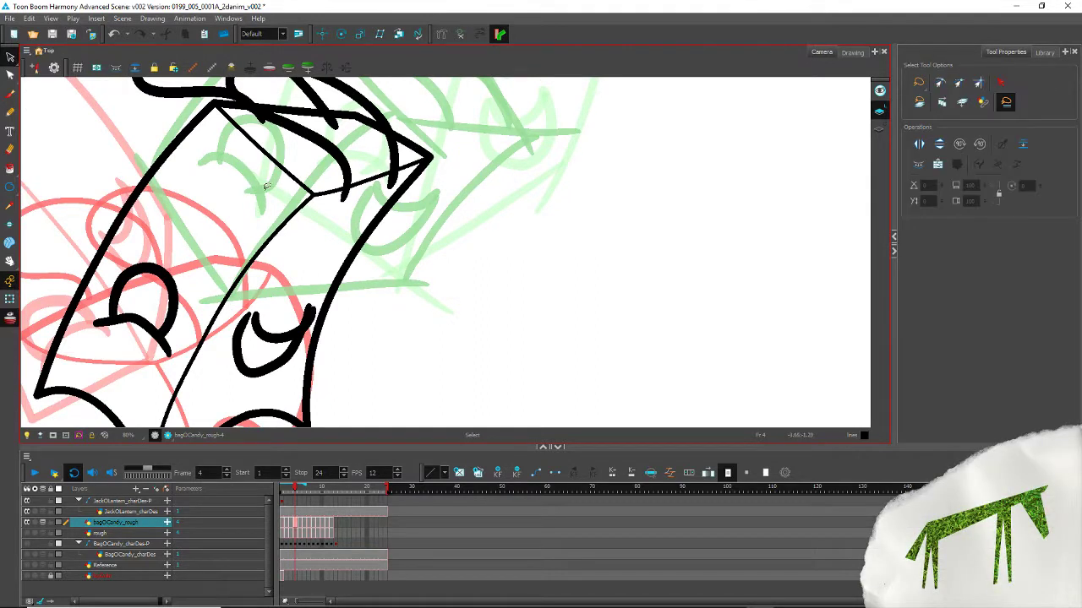
click(314, 196)
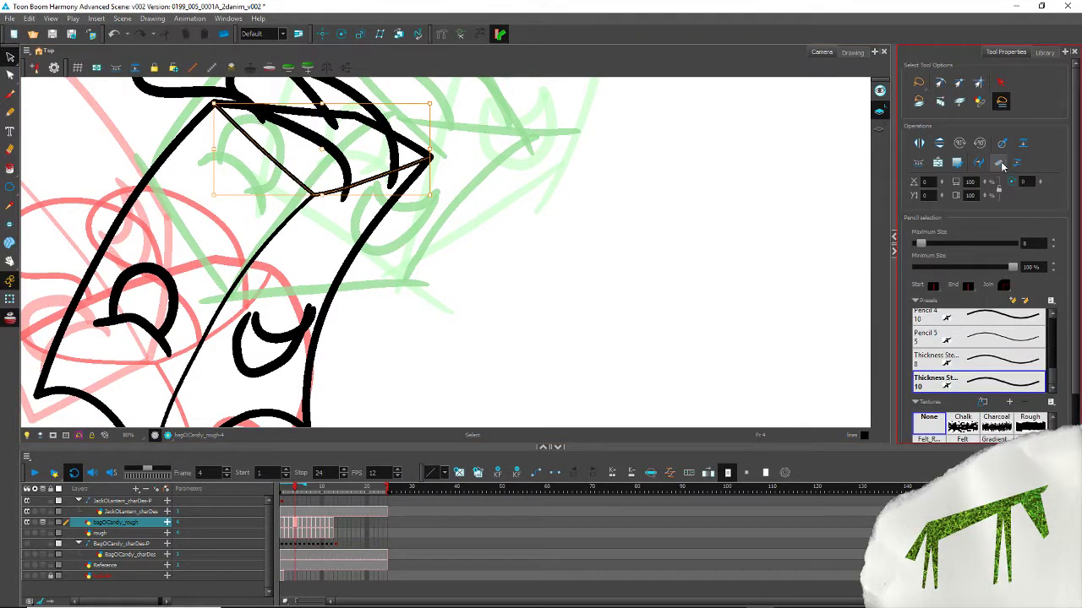
click(128, 111)
mouse_move(175, 246)
mouse_down()
mouse_move(297, 136)
mouse_move(248, 183)
mouse_up()
click(372, 232)
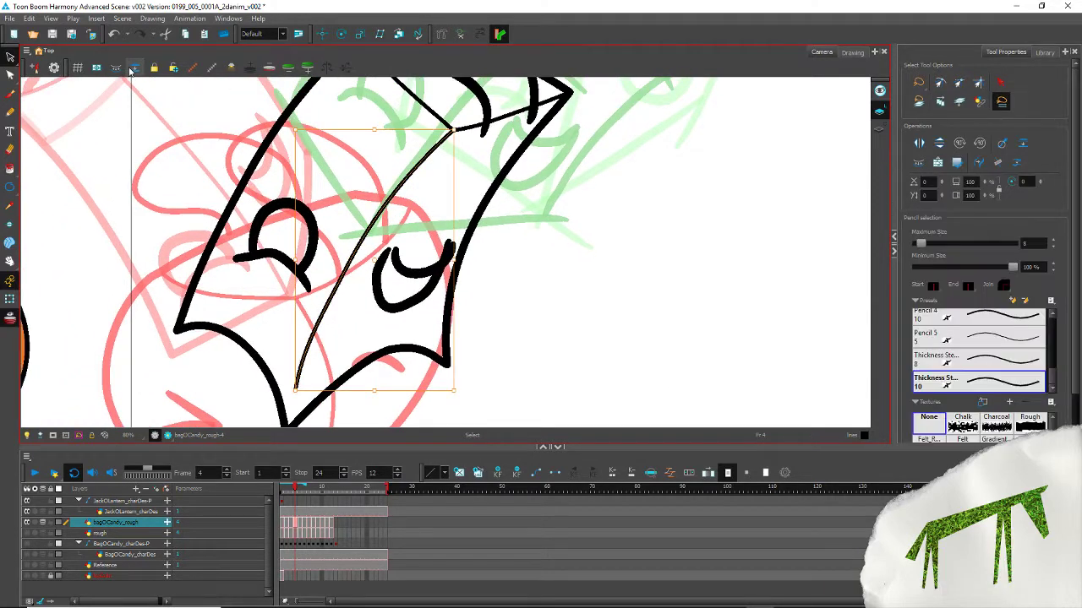
click(10, 74)
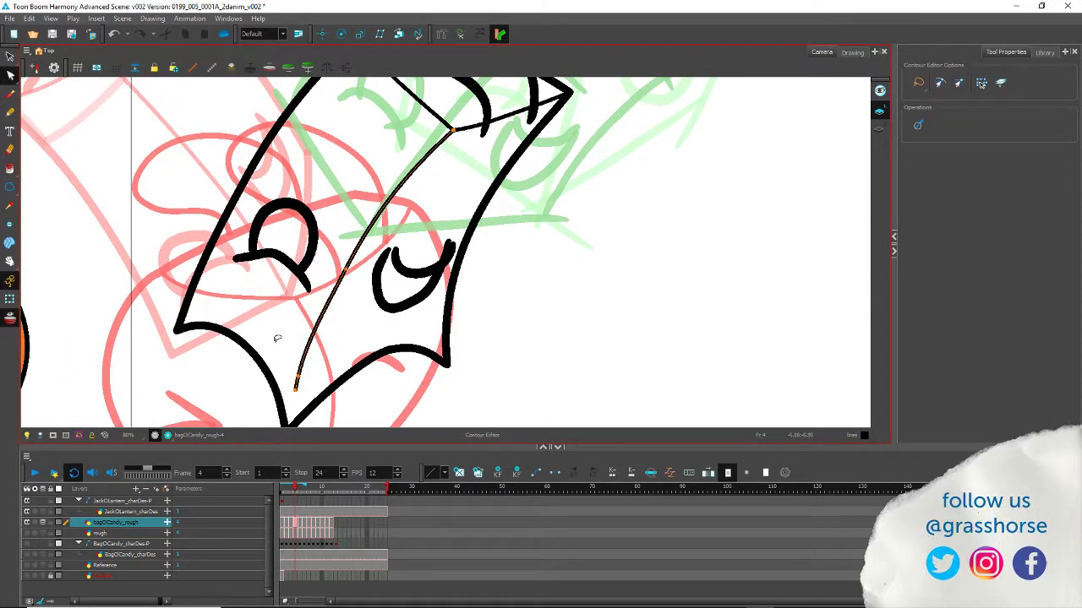
click(298, 376)
key(Delete)
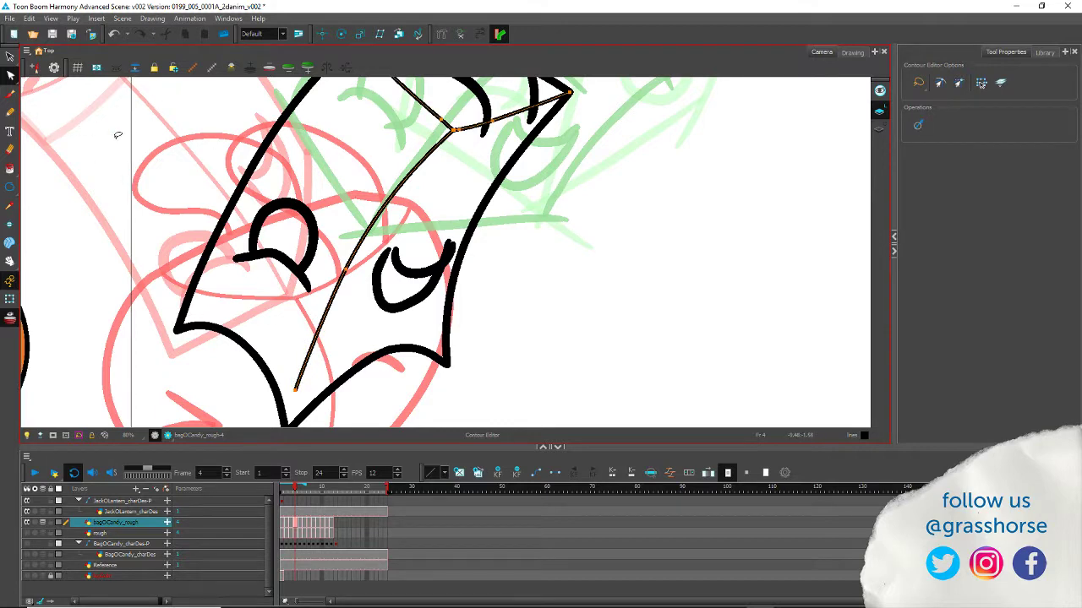
click(173, 238)
scroll(182, 217, down, 4)
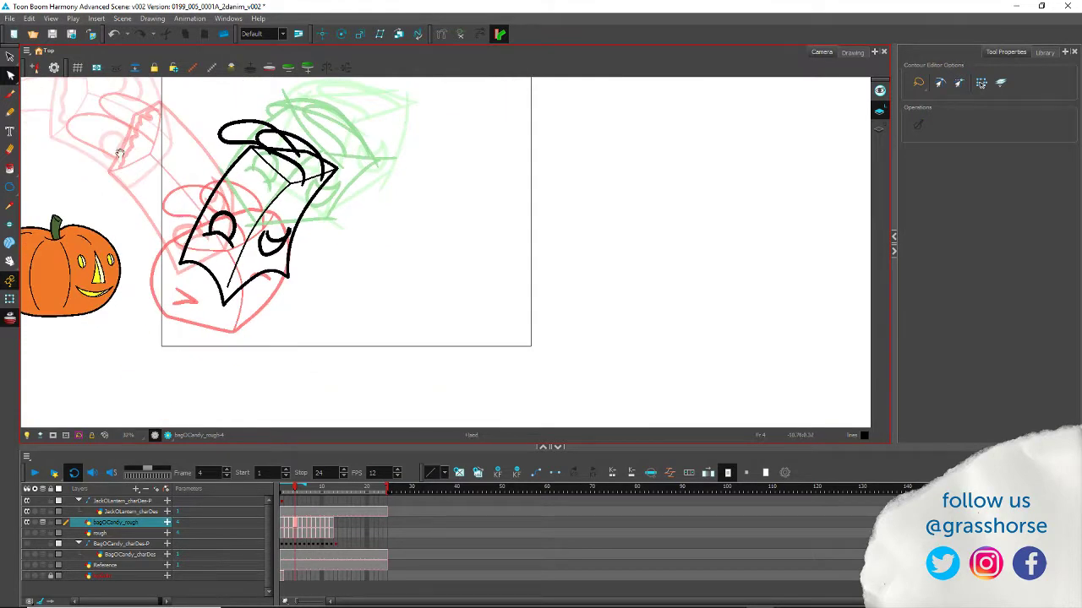
Step: Give the bag's two handle lines the size 10 Thickness Stencil preset, then set their maximum size to 12
drag(146, 171, 253, 191)
scroll(273, 205, up, 3)
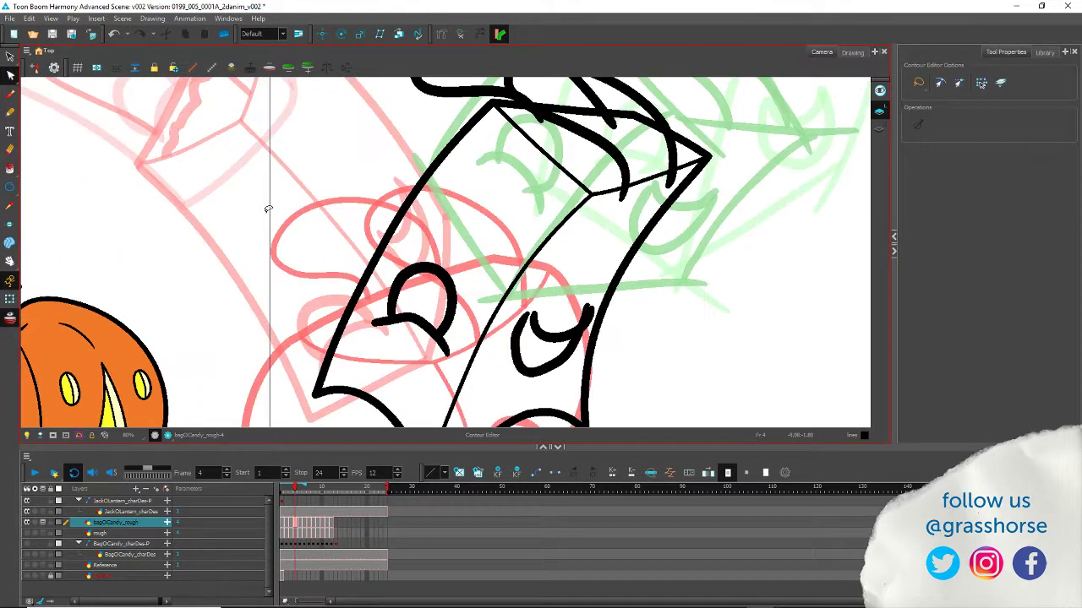
scroll(273, 205, down, 2)
scroll(272, 205, up, 2)
click(11, 55)
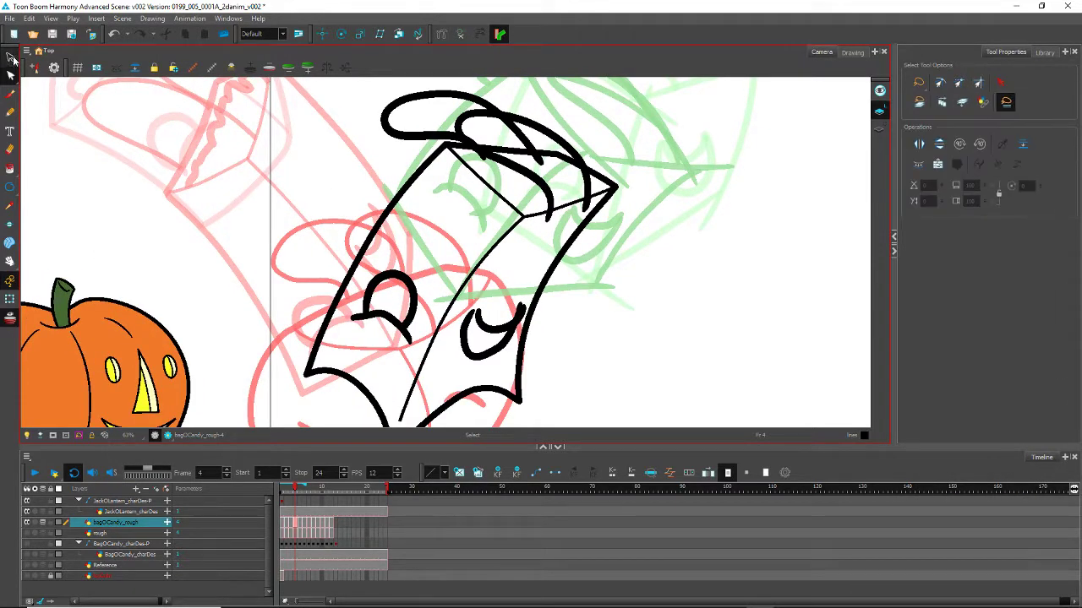
click(488, 119)
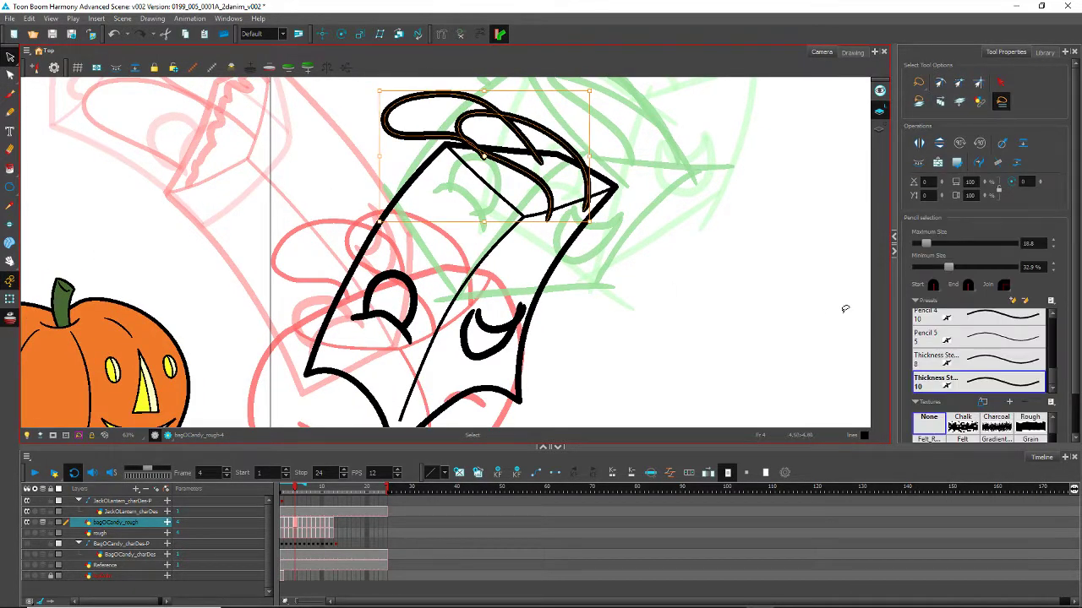
click(976, 386)
click(1031, 267)
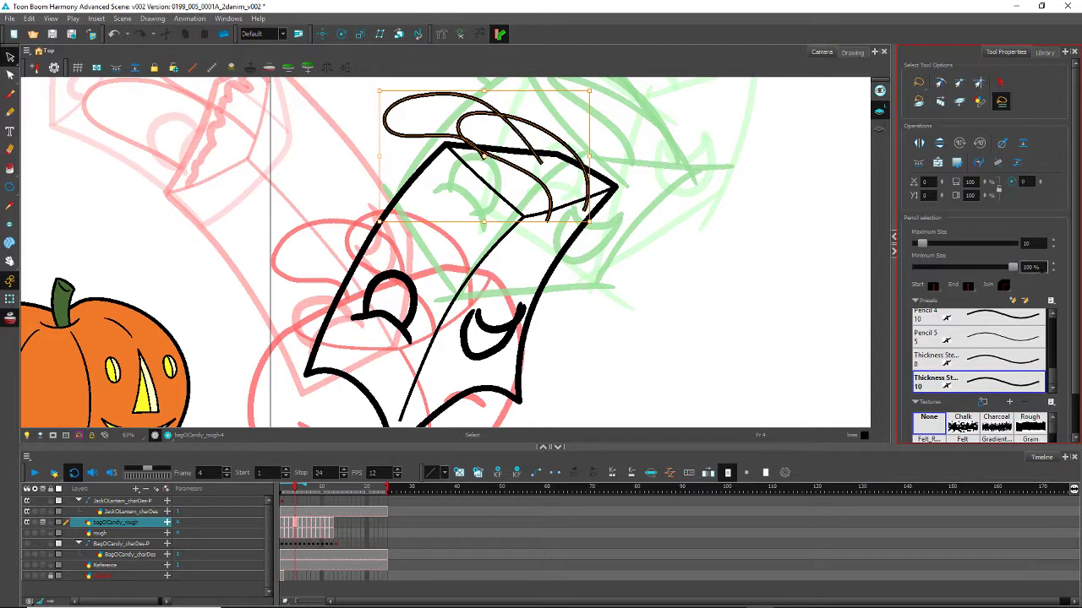
click(1030, 245)
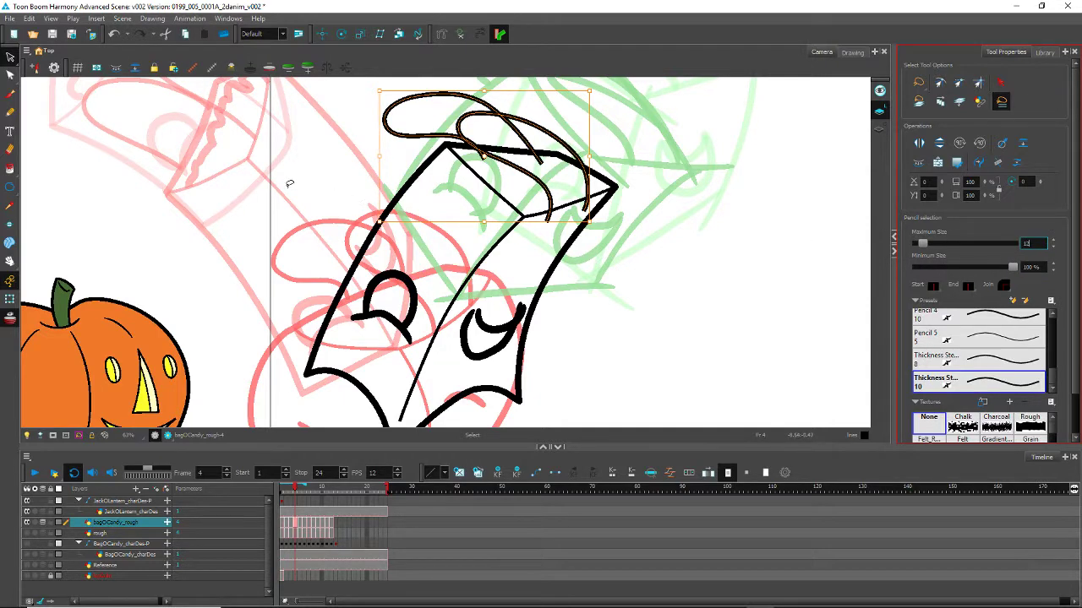
click(293, 225)
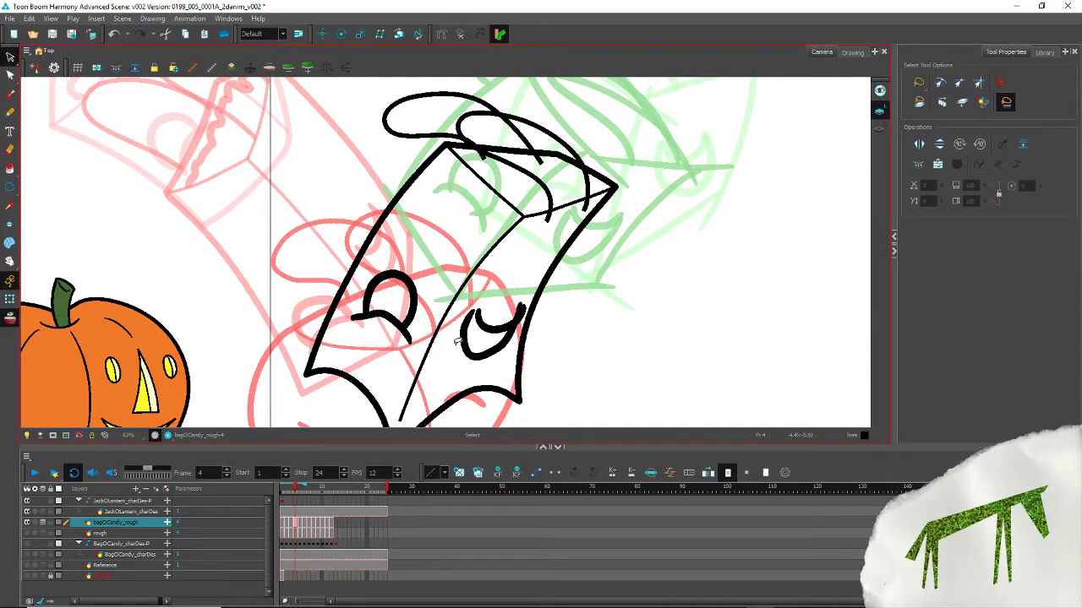
Step: Trim the handle line ends that overshoot the rim of the bag's opening with the Cutter tool
key(alt+t)
mouse_move(553, 210)
mouse_down()
mouse_move(541, 223)
mouse_move(590, 204)
mouse_move(574, 203)
mouse_up()
drag(547, 161, 476, 152)
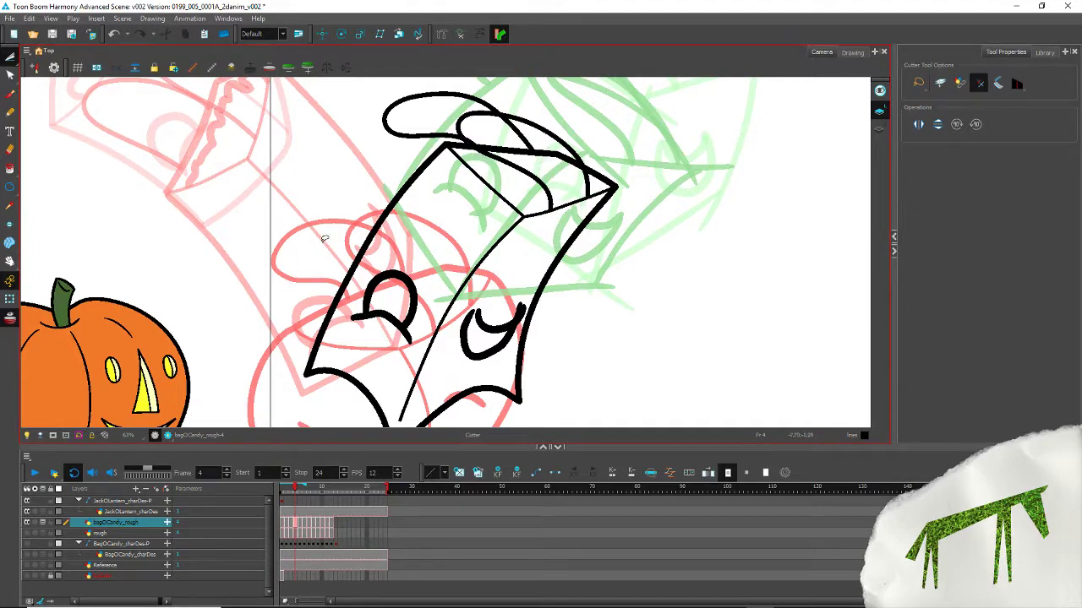
Step: Flip back and forth through frames 1 to 5 to check the bag's motion against the cleaned-up frame 4 drawing
scroll(296, 251, down, 2)
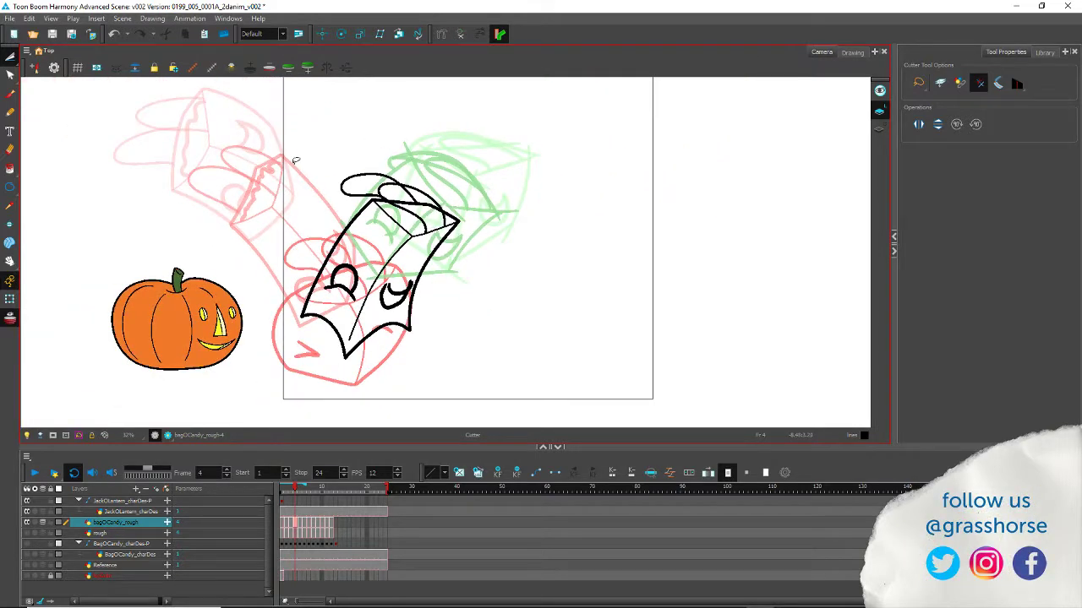
key(comma)
key(comma)
key(comma)
key(period)
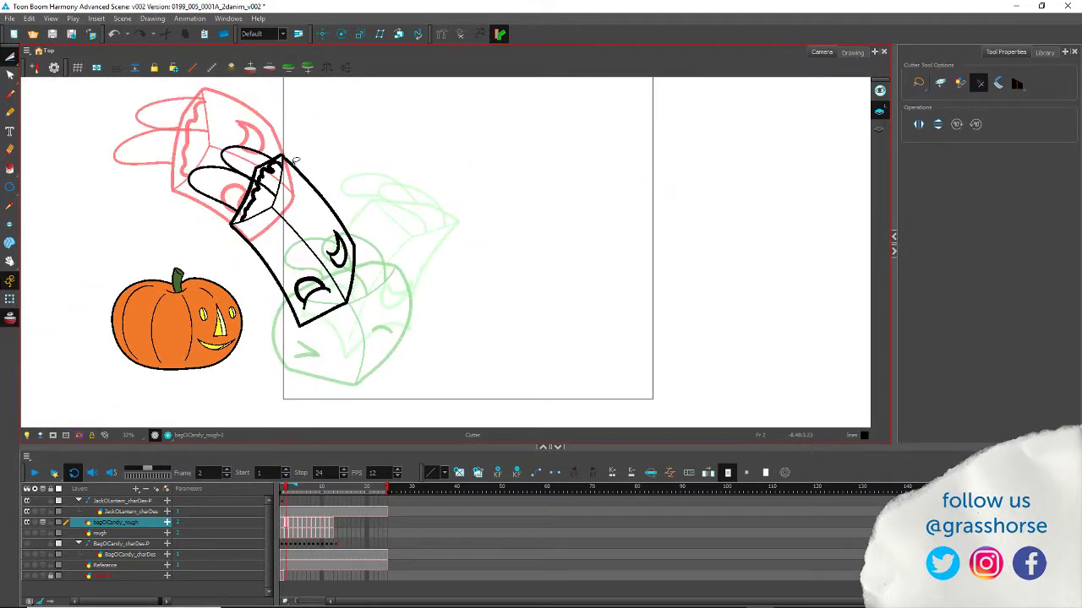
key(period)
key(period)
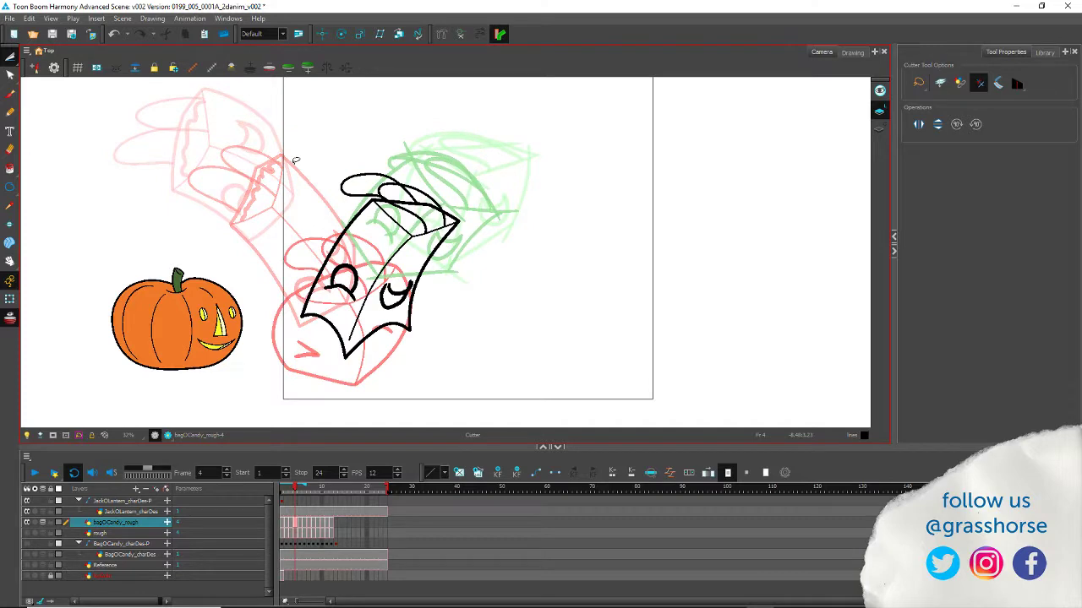
key(comma)
key(period)
key(period)
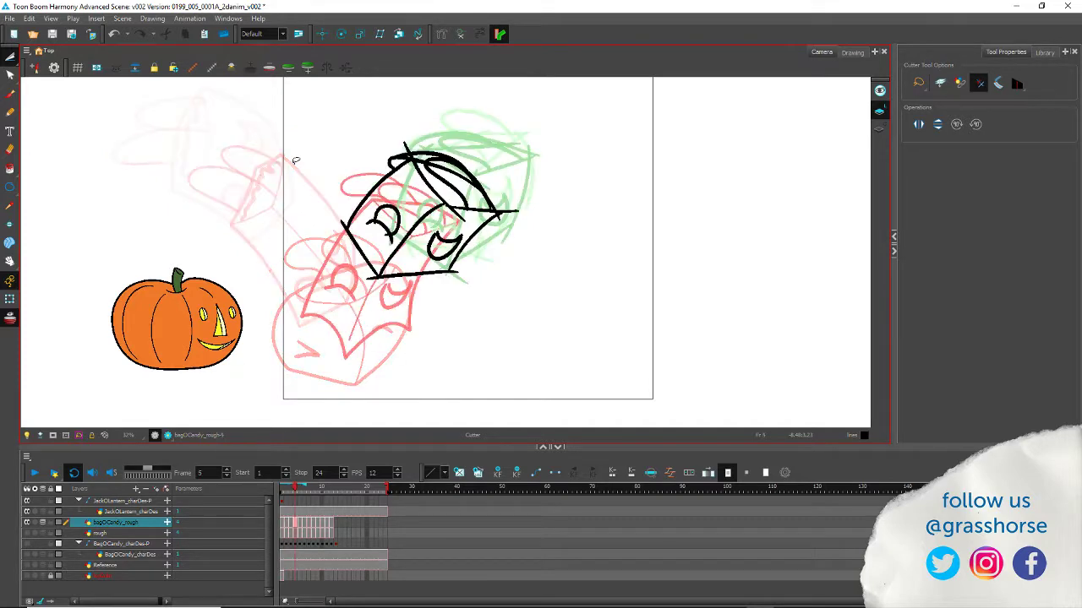
key(comma)
key(comma)
key(comma)
key(comma)
key(period)
key(period)
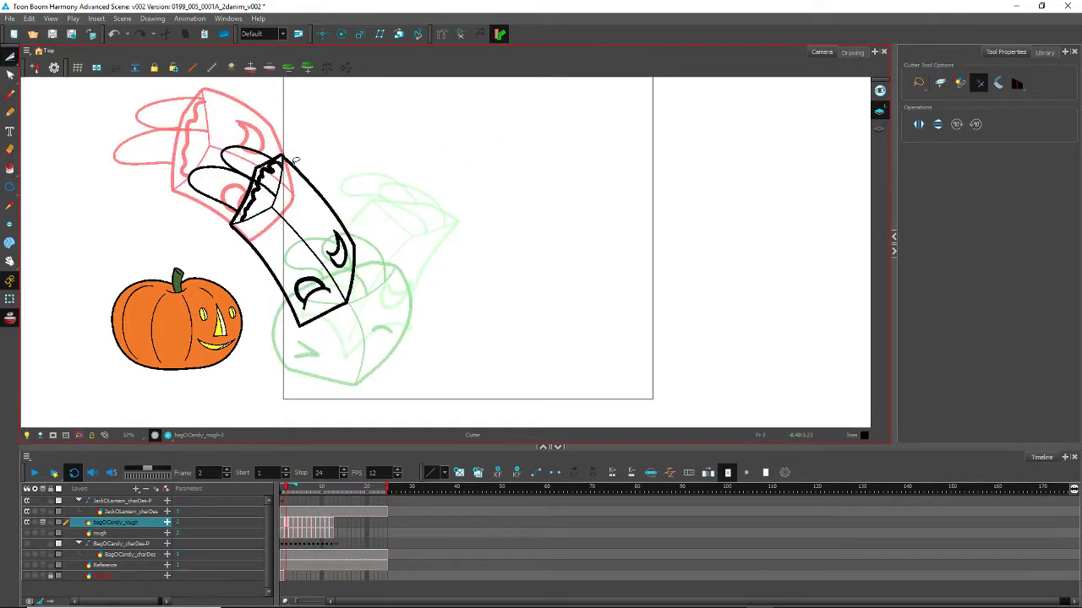
key(period)
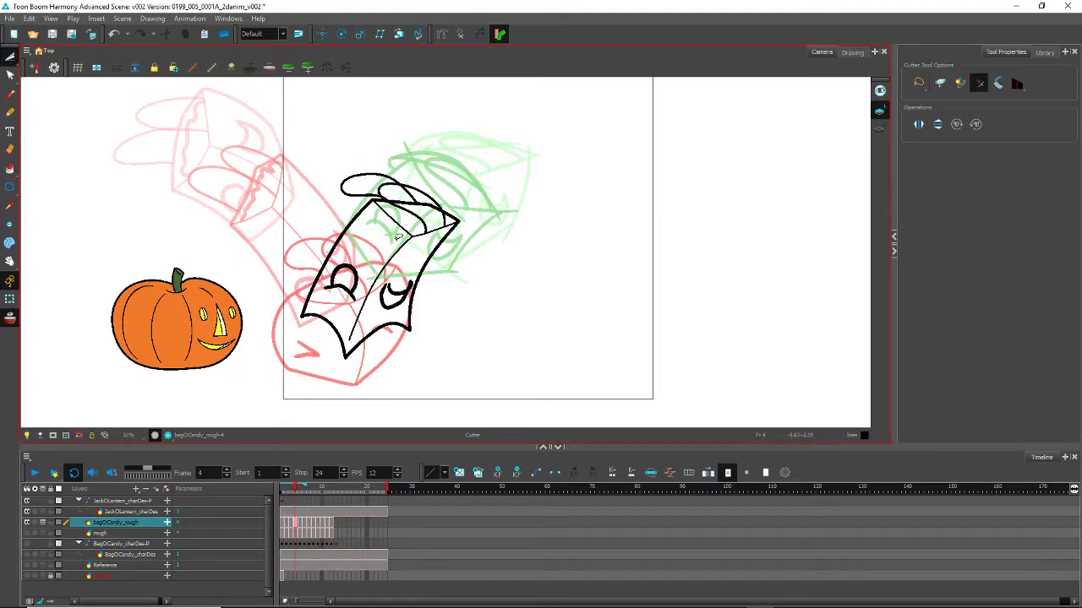
Step: Extend the lower end of the central fold line in frame 4 to the bag's bottom corner by moving its contour point
scroll(351, 324, down, 1)
scroll(342, 318, up, 4)
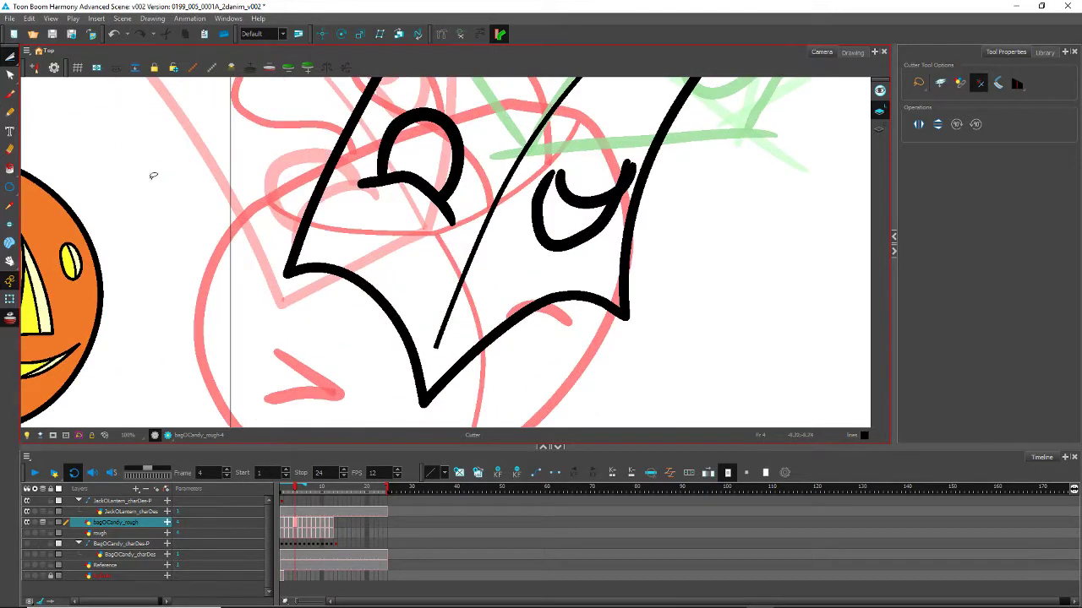
click(9, 75)
mouse_move(440, 314)
mouse_down()
mouse_move(445, 262)
mouse_move(429, 348)
mouse_up()
click(439, 299)
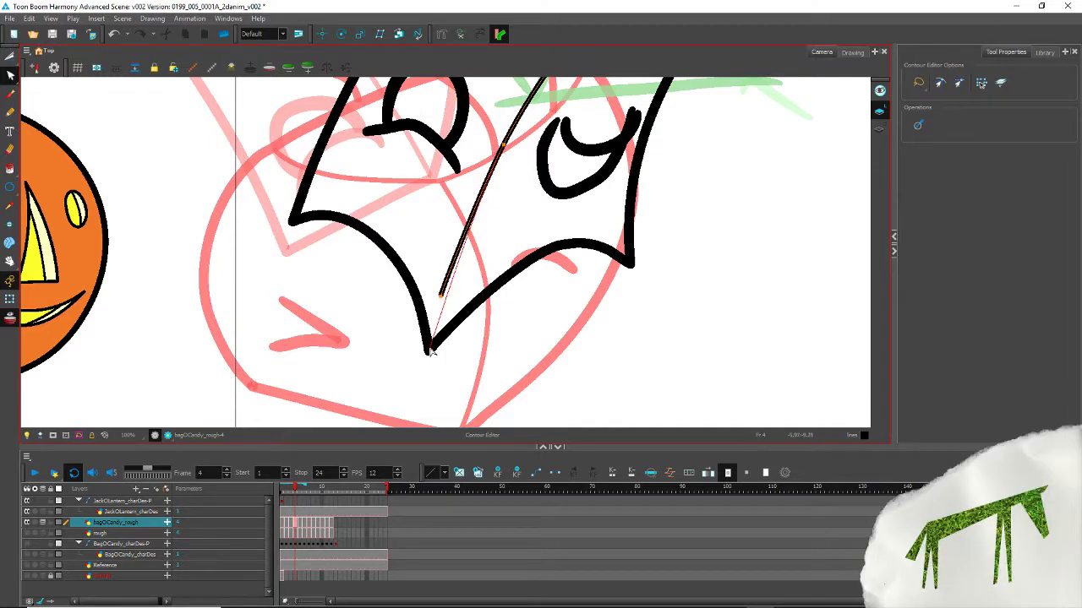
click(369, 332)
scroll(425, 202, up, 2)
scroll(323, 264, down, 3)
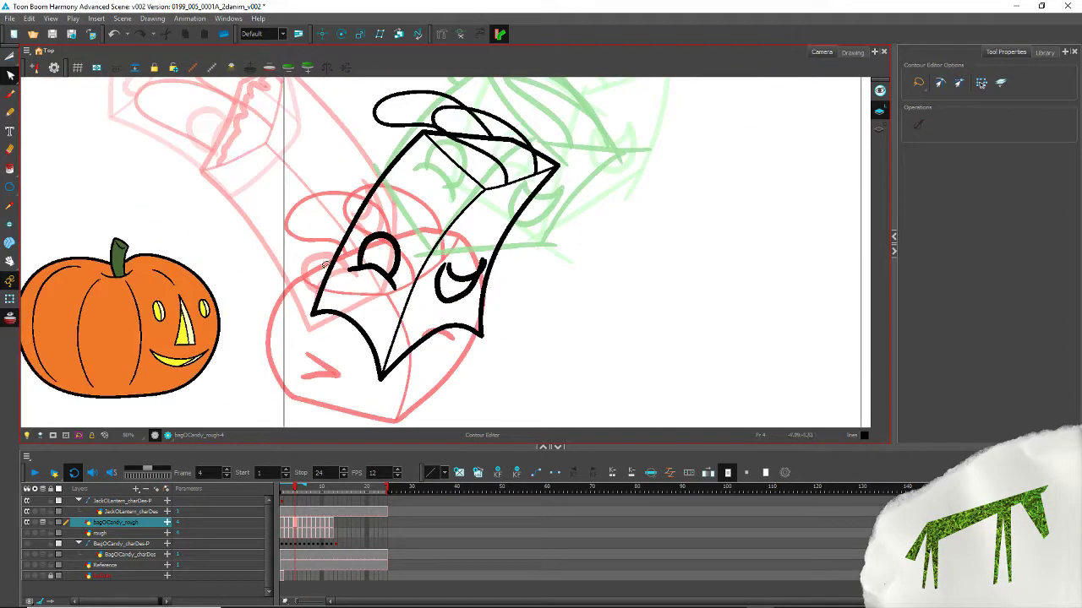
Step: Compare the bag poses in frames 3, 4 and 5 by flipping repeatedly between the drawings
key(period)
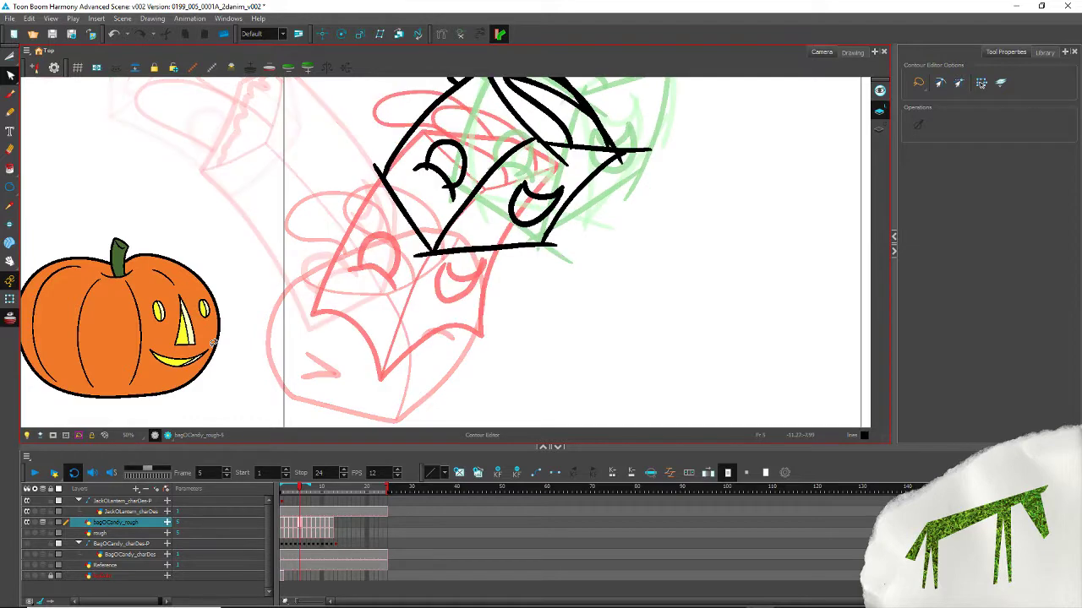
mouse_move(321, 223)
mouse_down()
mouse_move(314, 251)
mouse_move(284, 244)
mouse_move(281, 309)
mouse_move(279, 290)
mouse_up()
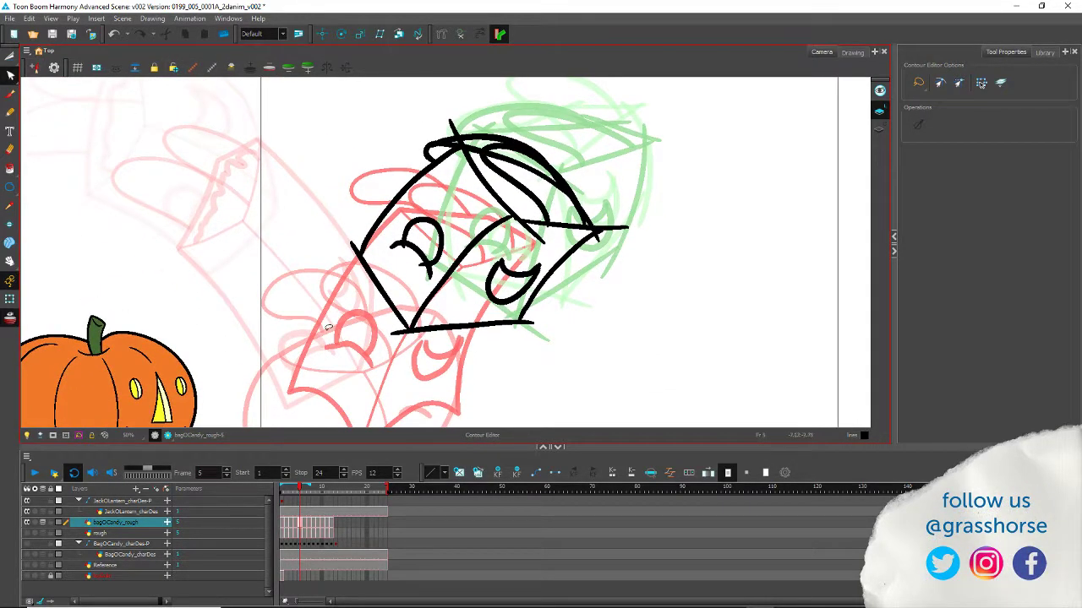
key(comma)
drag(262, 350, 304, 260)
key(period)
key(comma)
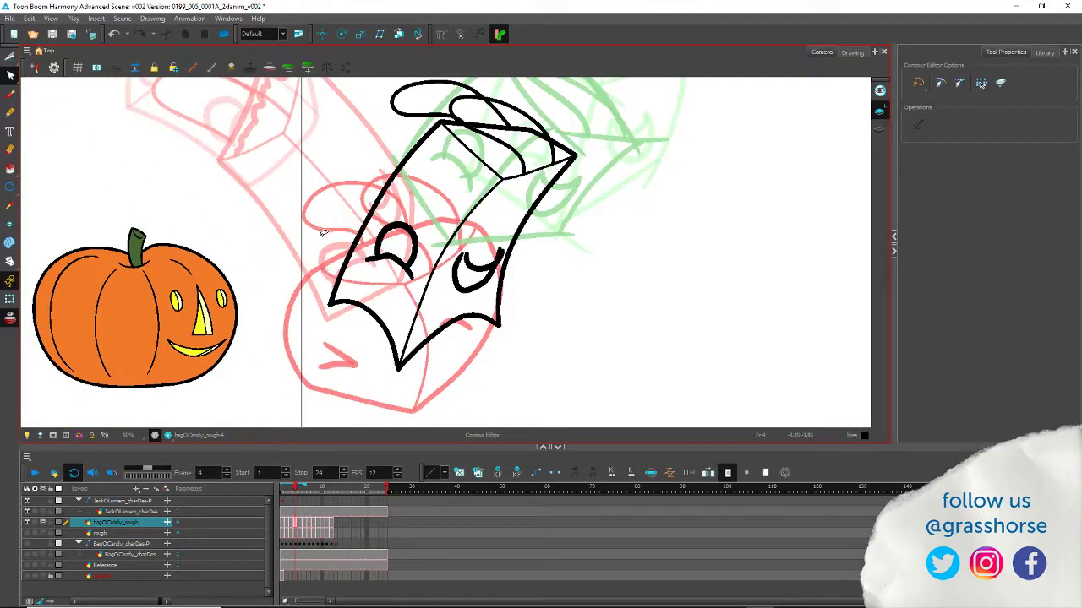
key(period)
key(comma)
key(comma)
key(period)
key(period)
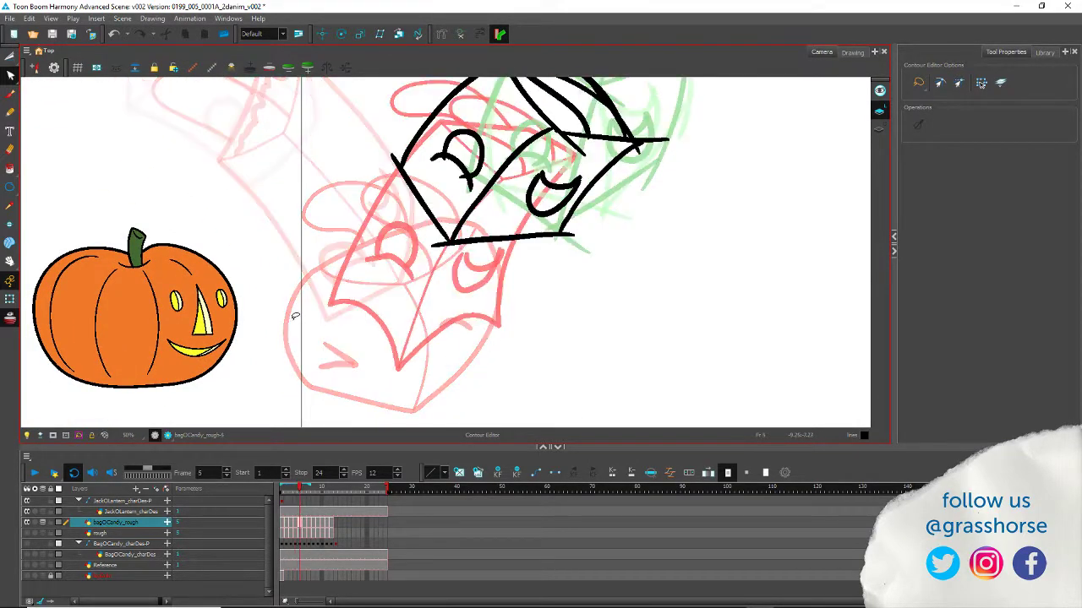
key(comma)
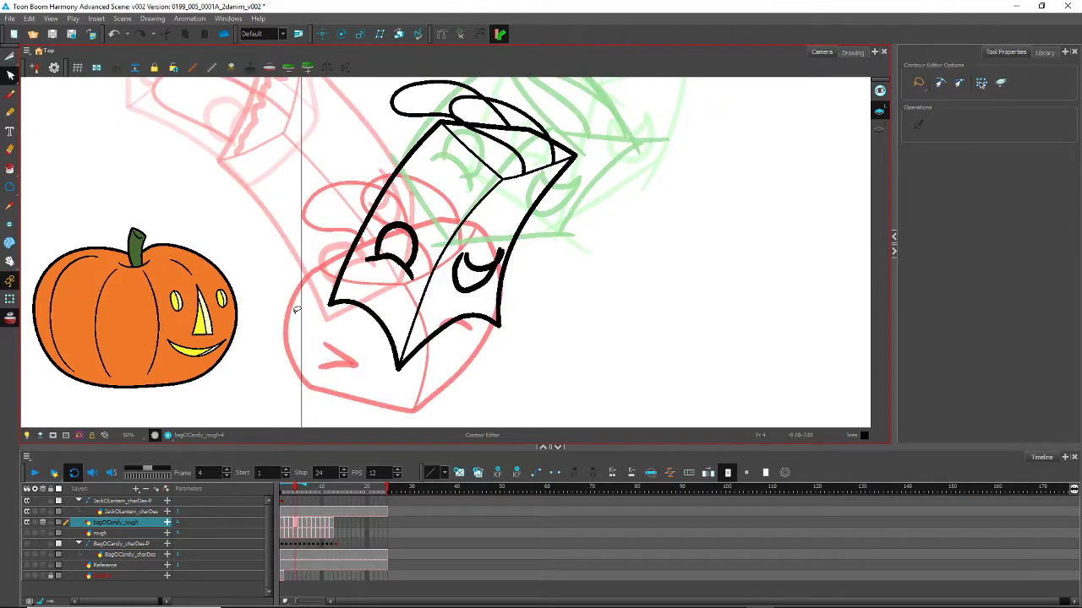
key(comma)
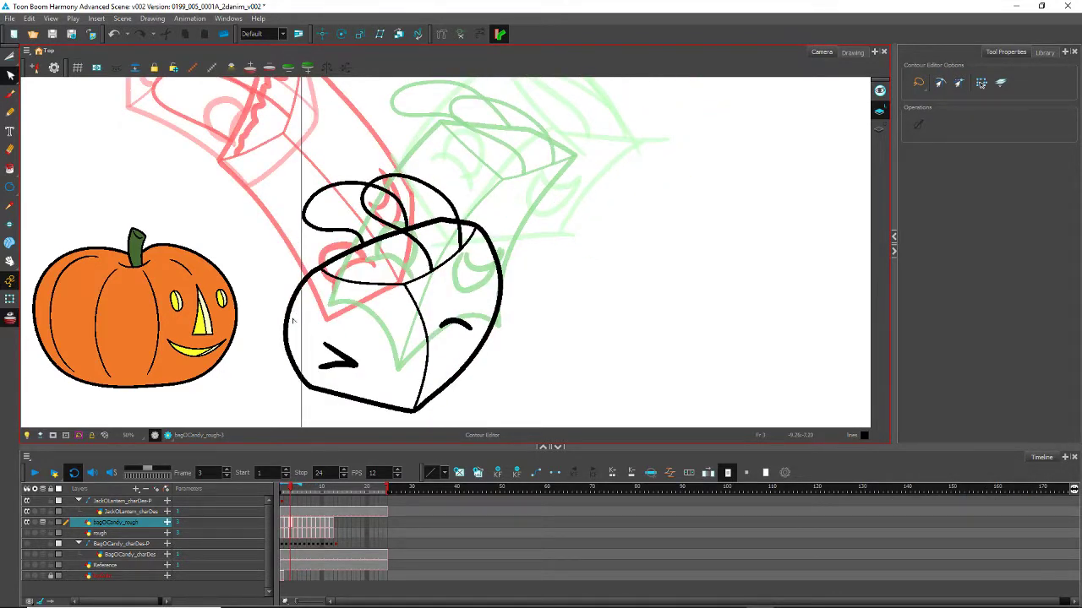
key(period)
key(period)
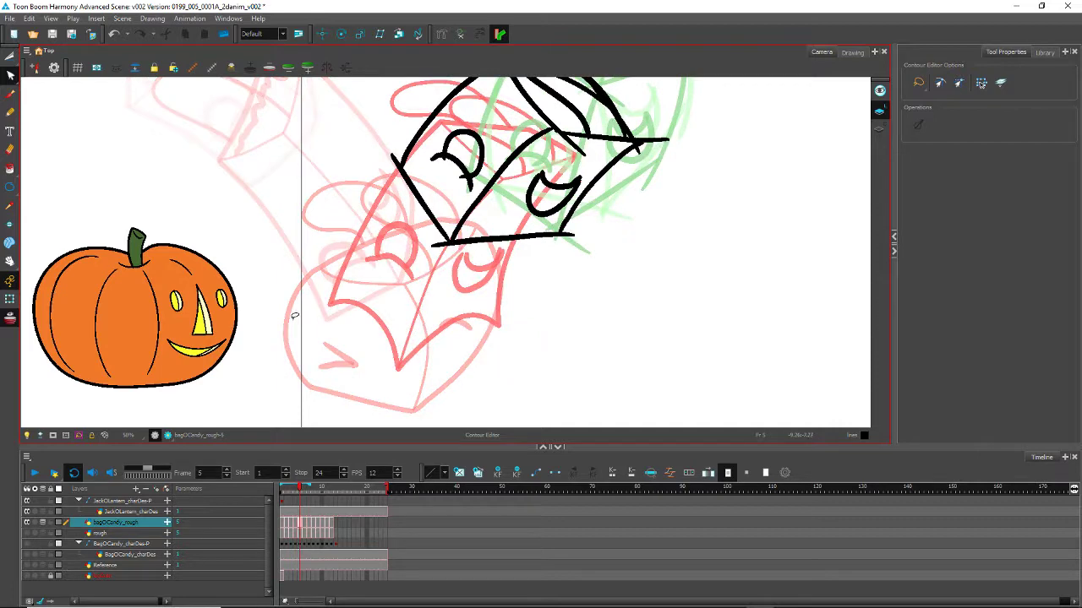
key(comma)
key(period)
key(comma)
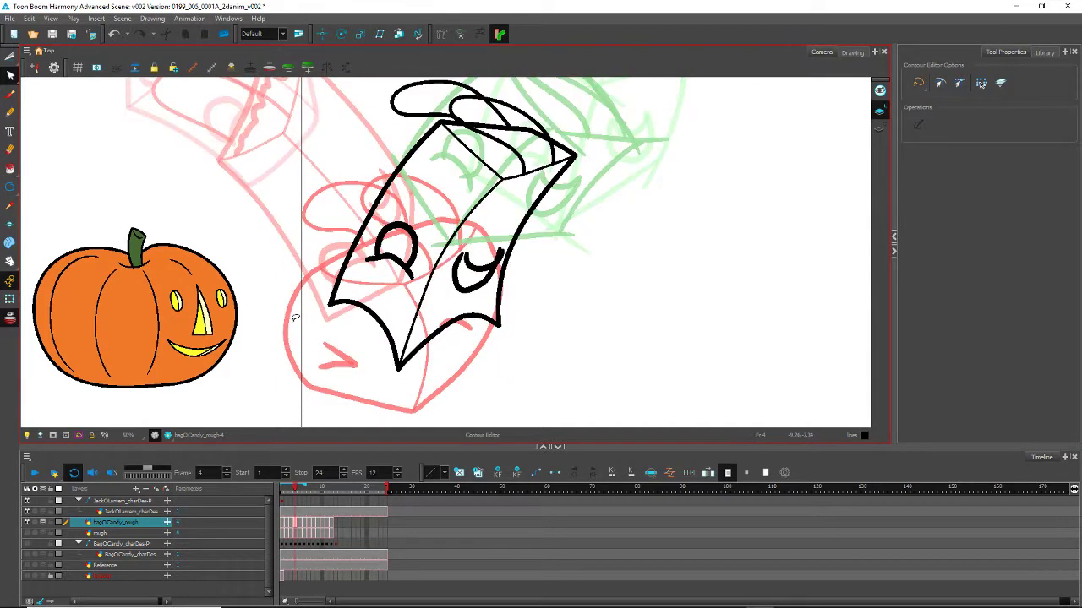
key(period)
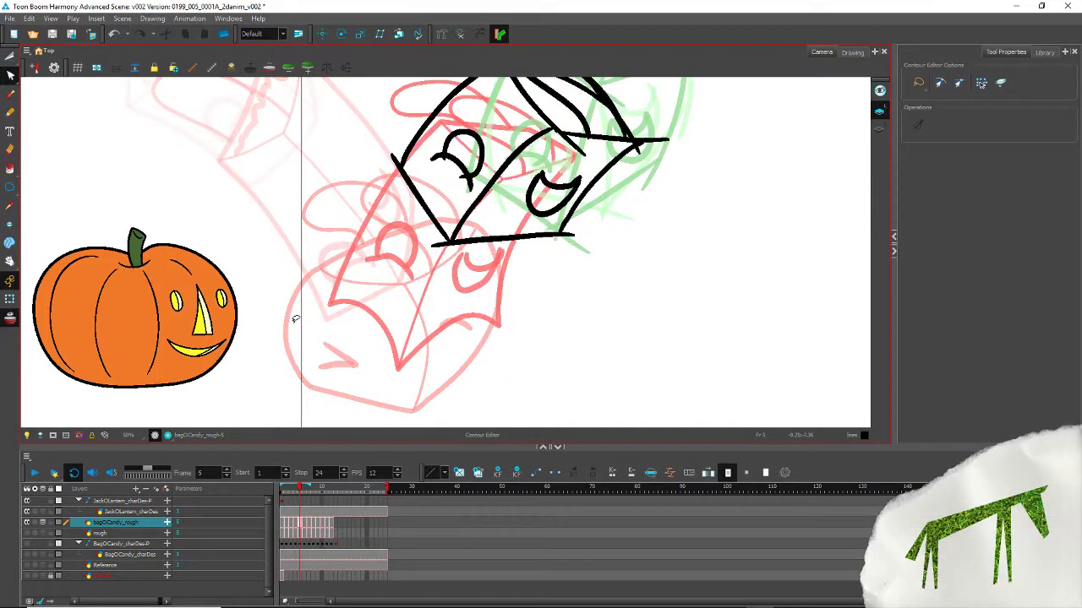
key(comma)
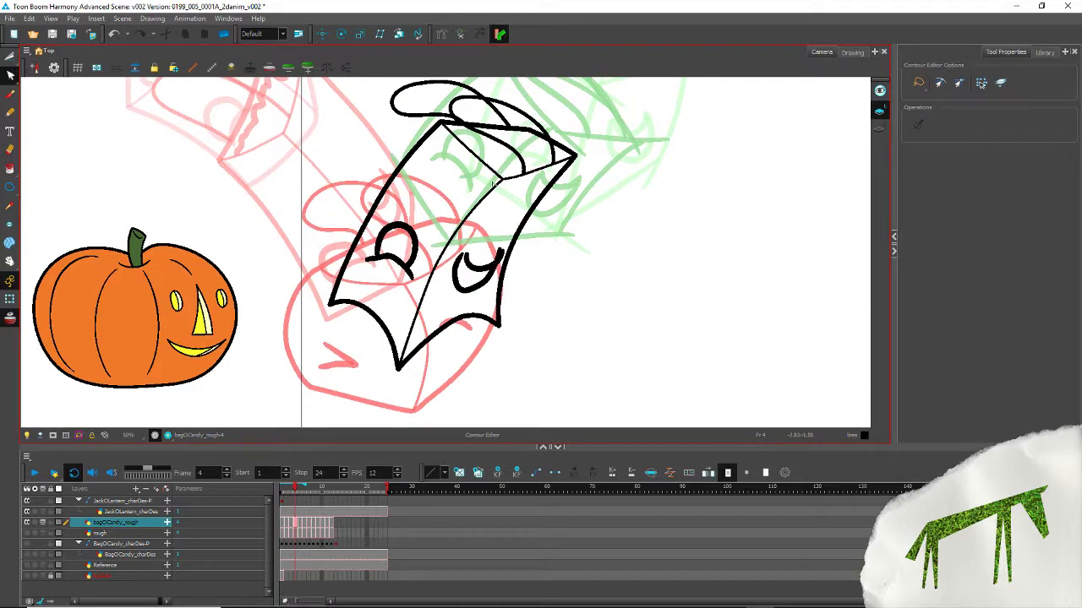
key(period)
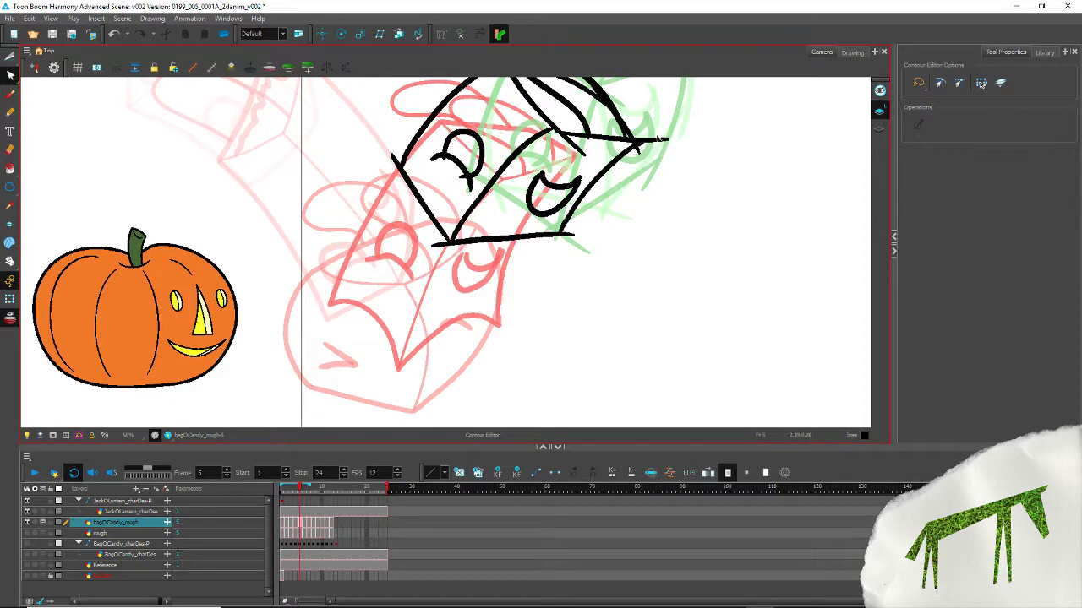
key(comma)
key(comma)
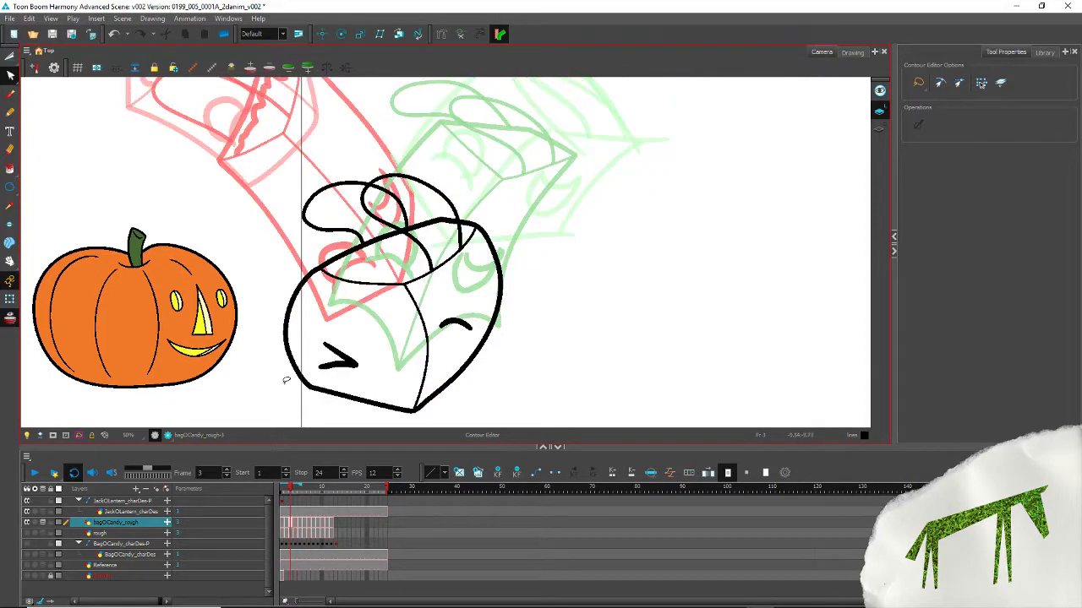
Step: Flip between the frame 3, 4 and 5 drawings to check how the bag moves from its squashed pose into frame 5
key(period)
key(comma)
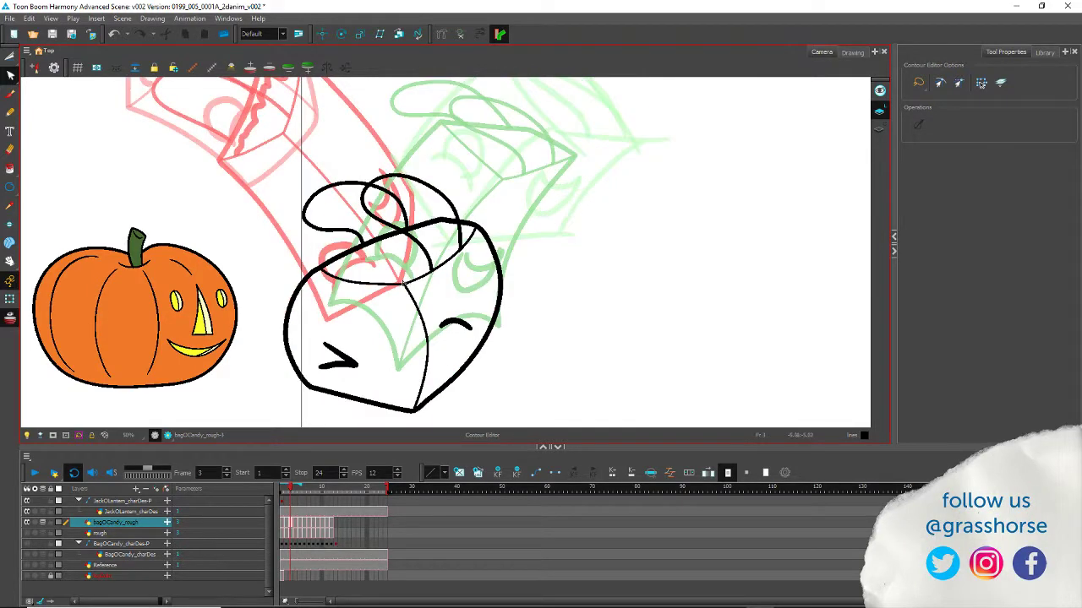
key(comma)
key(period)
key(period)
key(period)
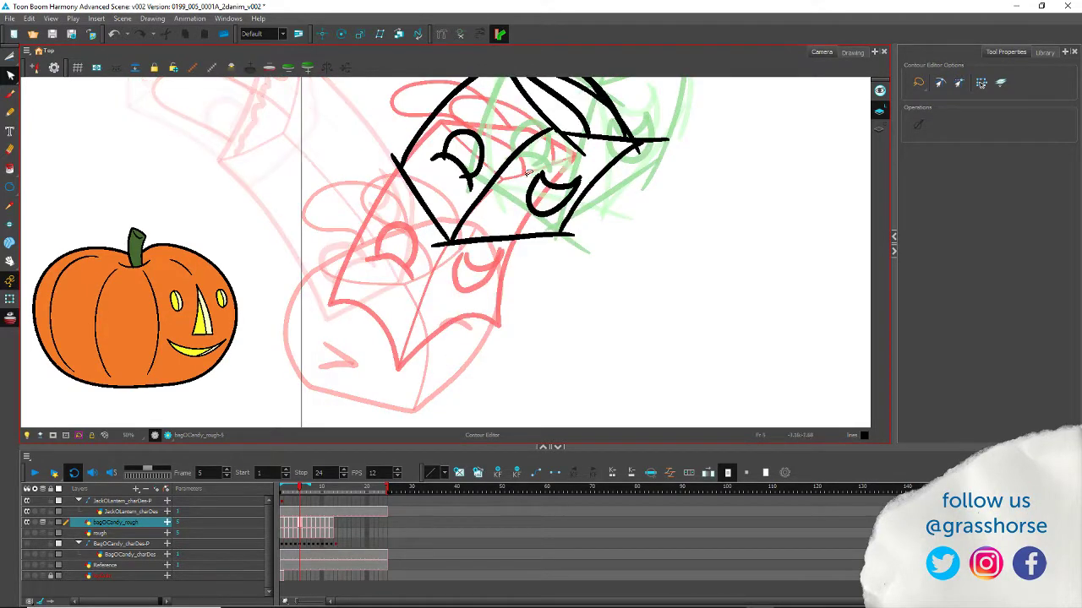
key(comma)
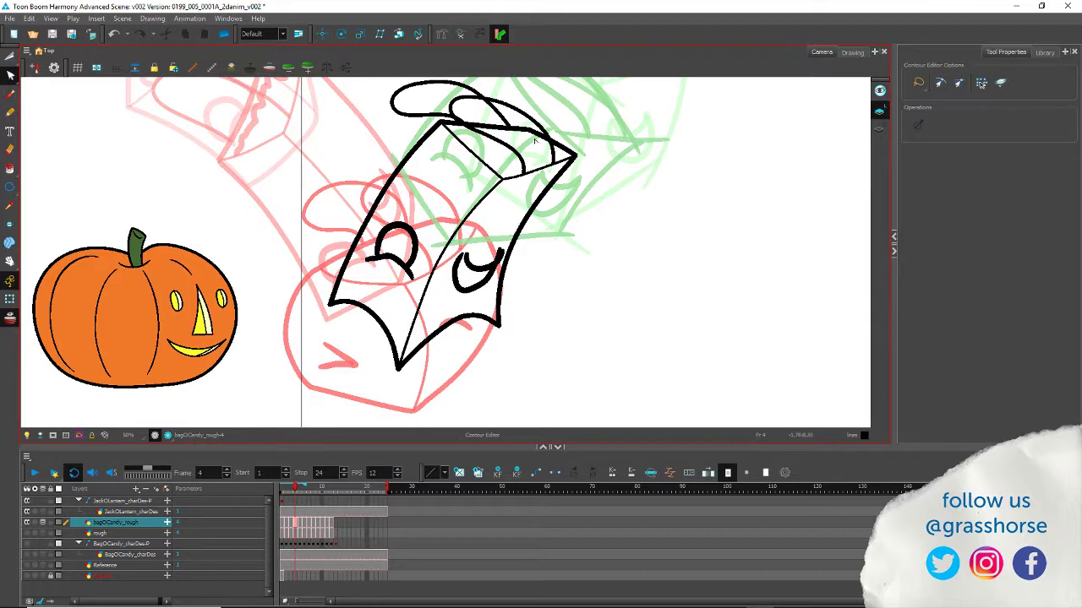
key(period)
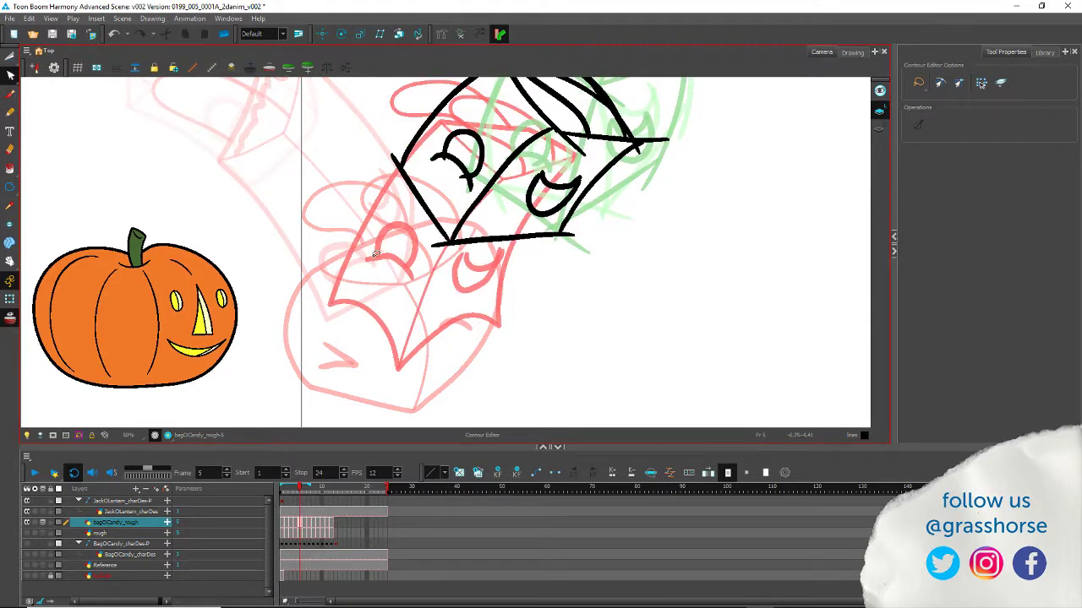
key(comma)
key(comma)
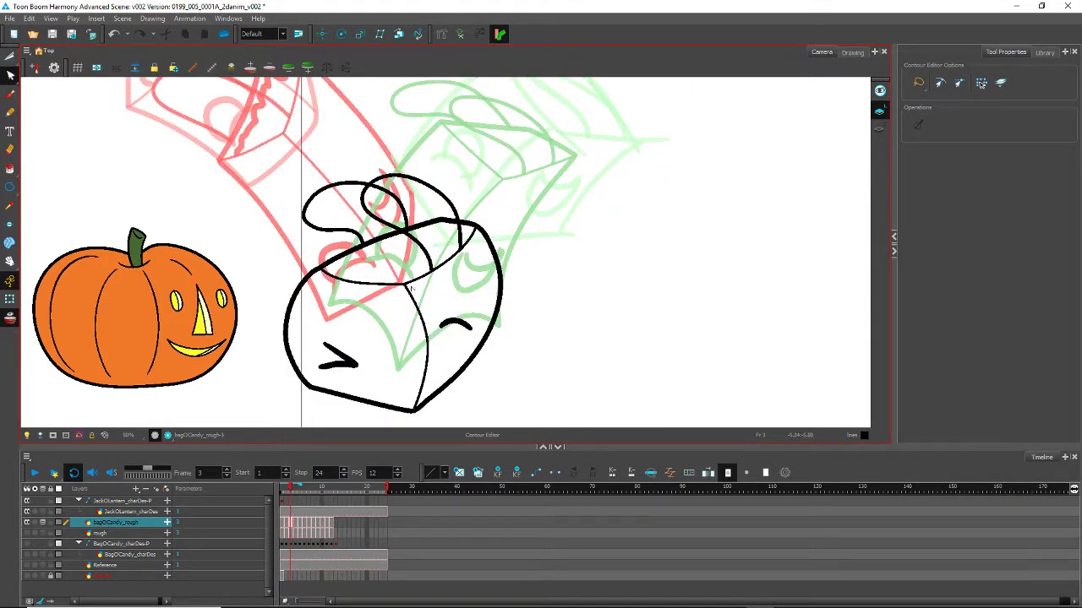
key(period)
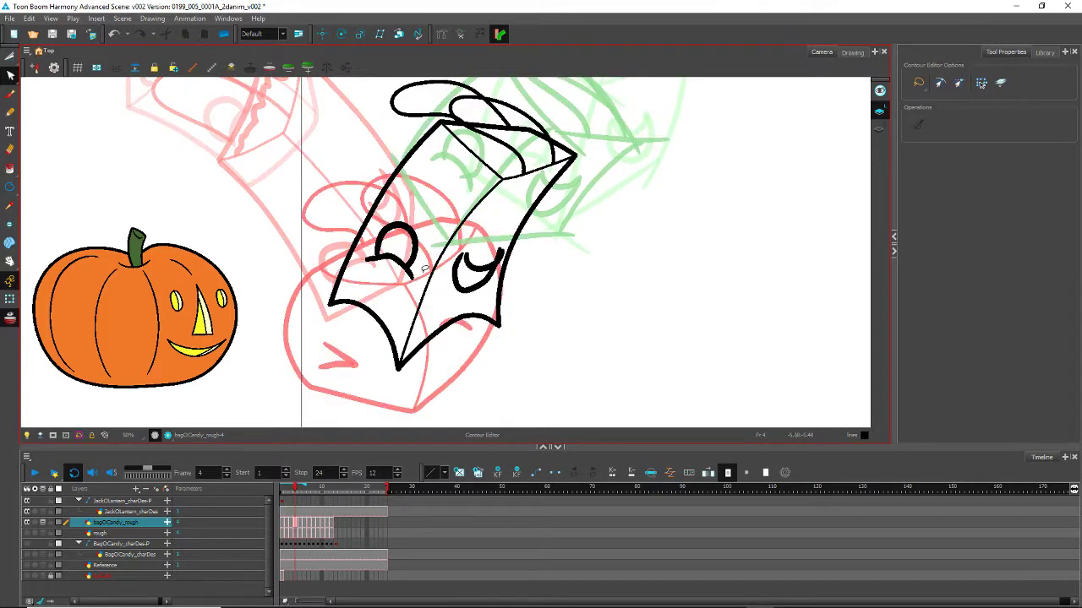
key(period)
Step: Smooth the curved left side line of the bag in frame 5 with the Contour Editor
key(space)
drag(350, 261, 316, 354)
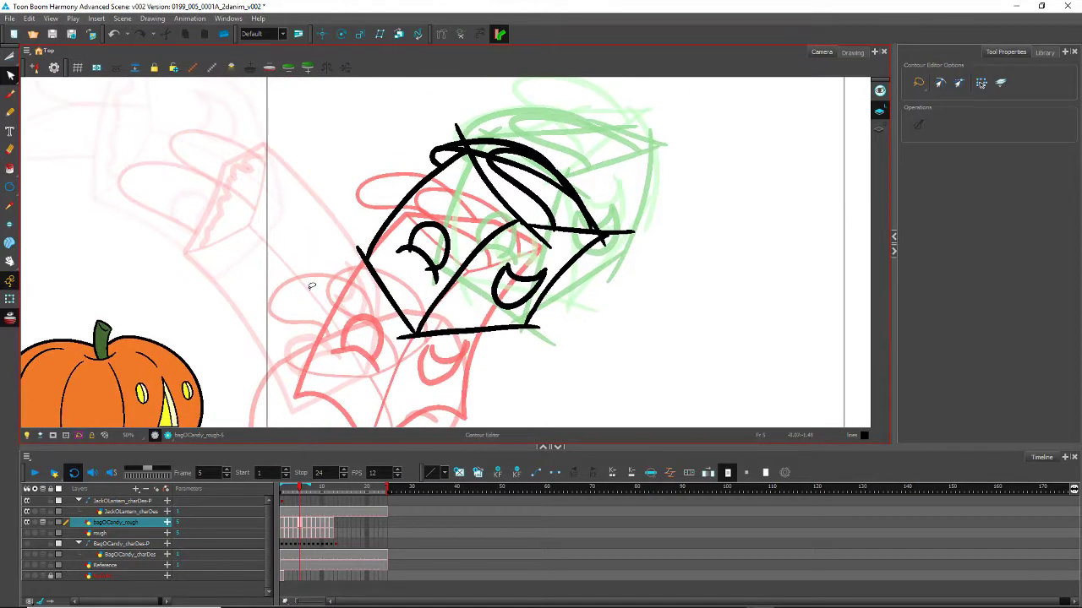
click(10, 76)
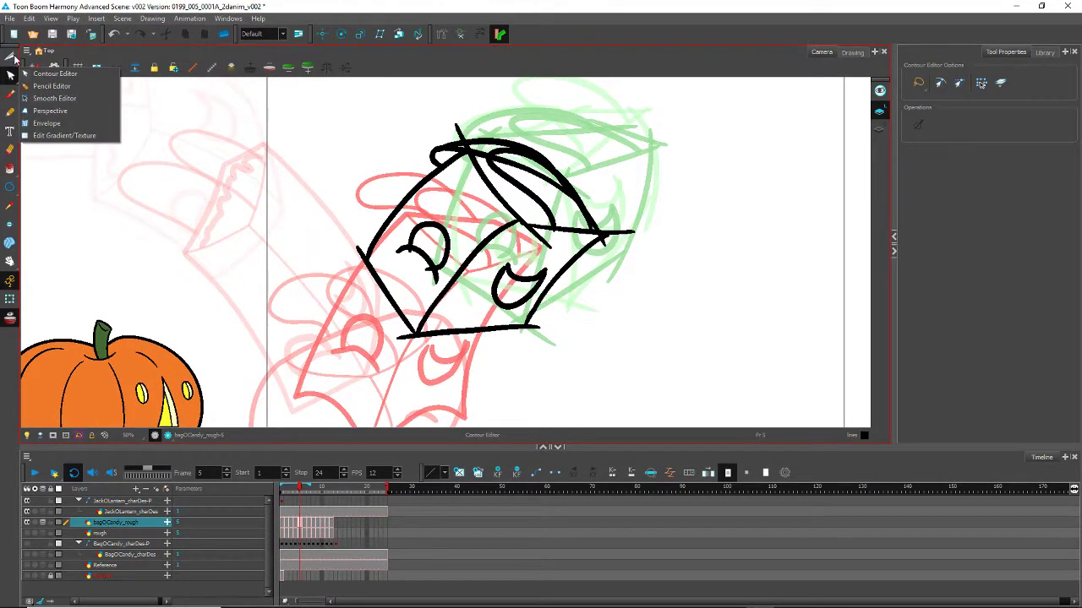
click(13, 58)
key(alt+s)
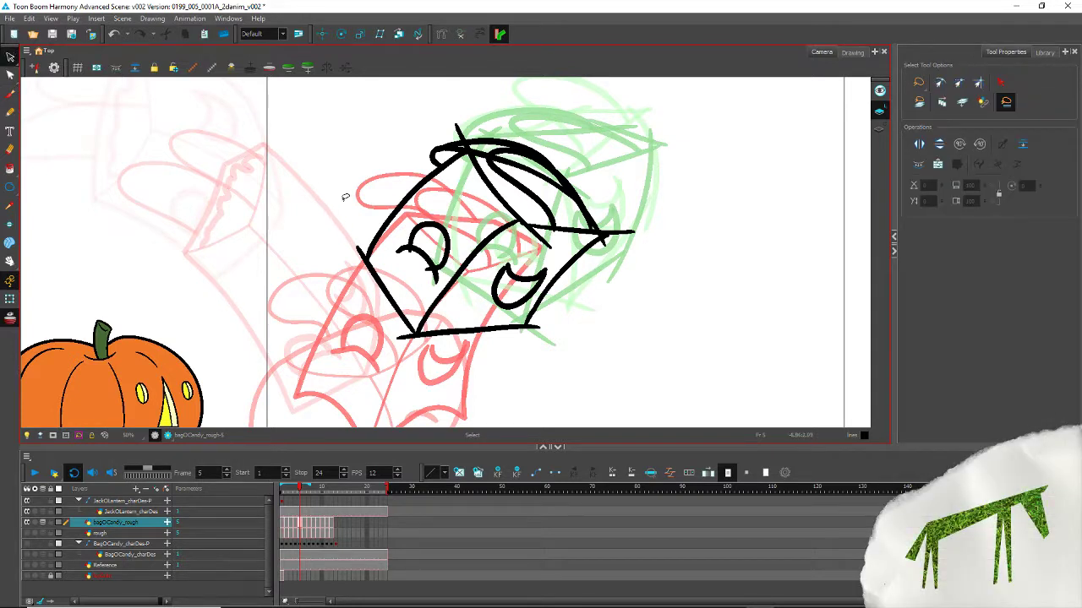
mouse_move(386, 313)
mouse_down()
mouse_move(396, 268)
mouse_move(396, 307)
mouse_up()
click(344, 302)
mouse_move(389, 354)
mouse_down()
mouse_move(369, 329)
mouse_move(370, 354)
mouse_up()
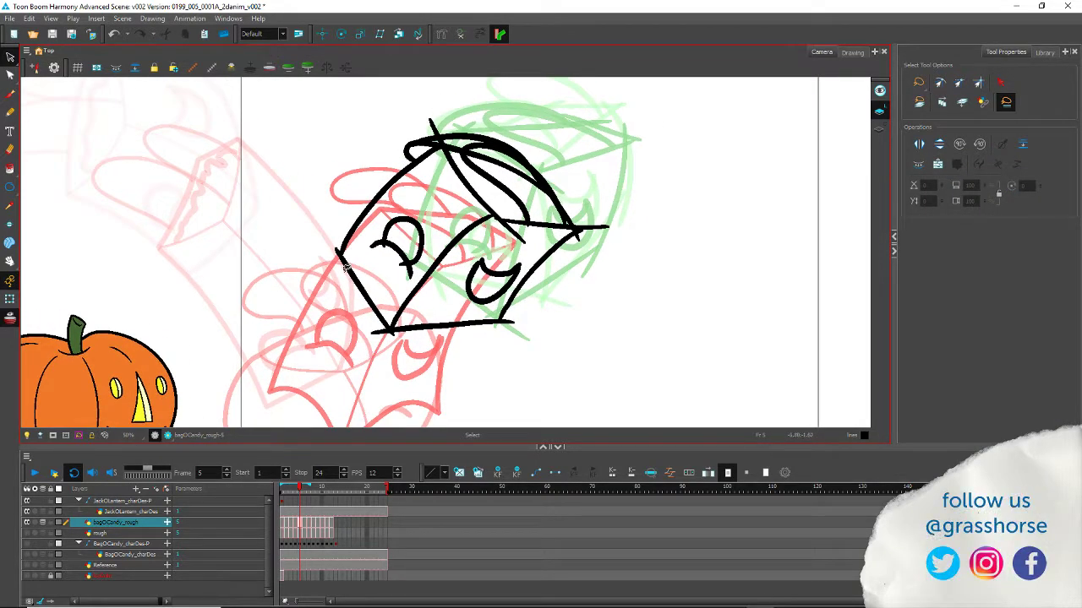
click(357, 228)
click(9, 74)
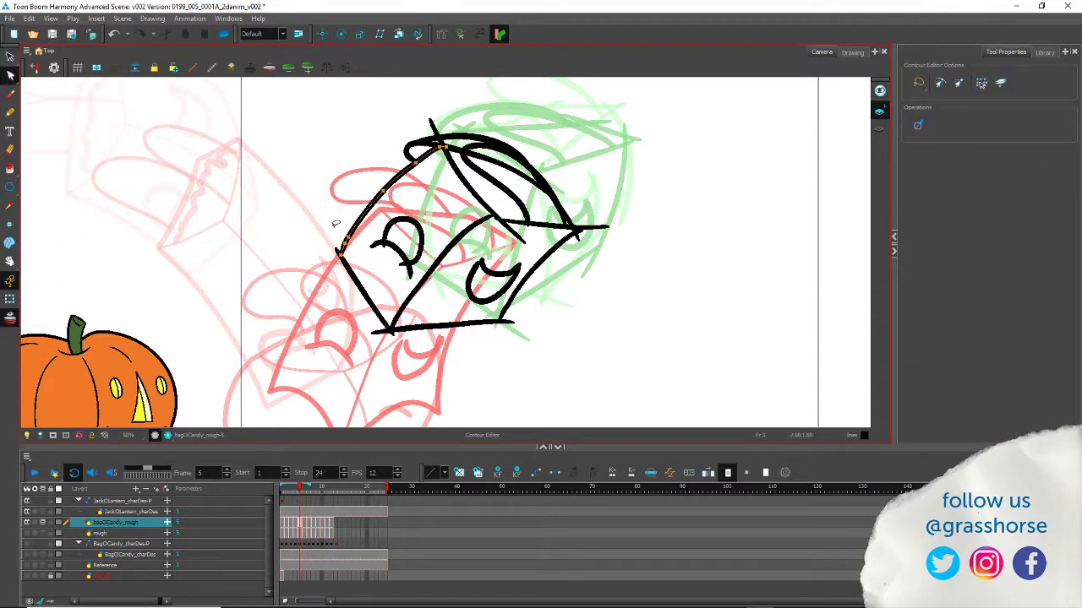
click(918, 125)
click(369, 314)
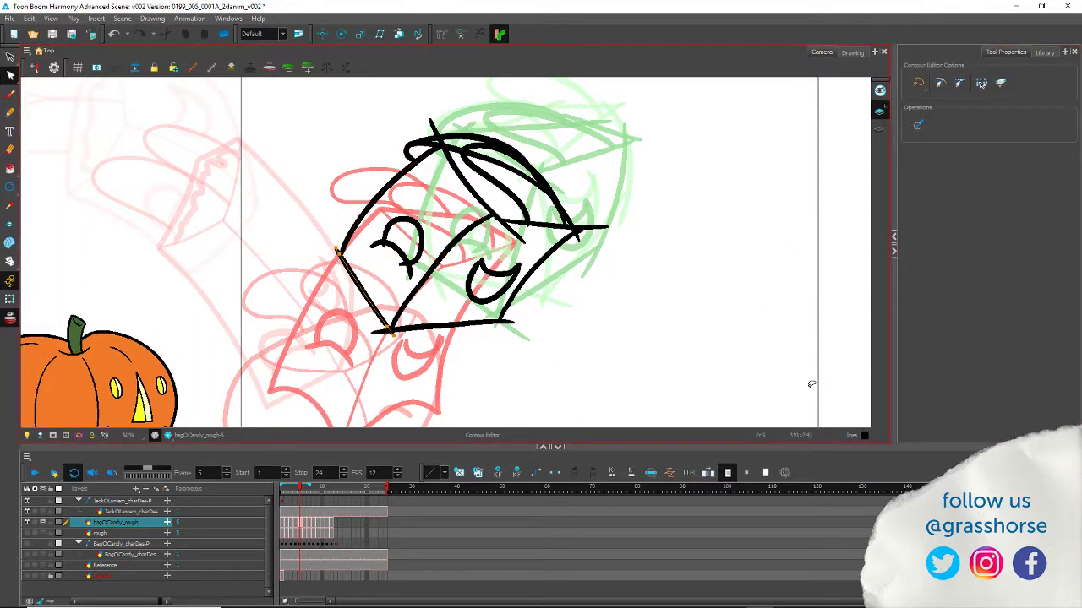
Step: Smooth the bag's central fold line in frame 5 and delete the surplus contour points near its lower end
click(442, 267)
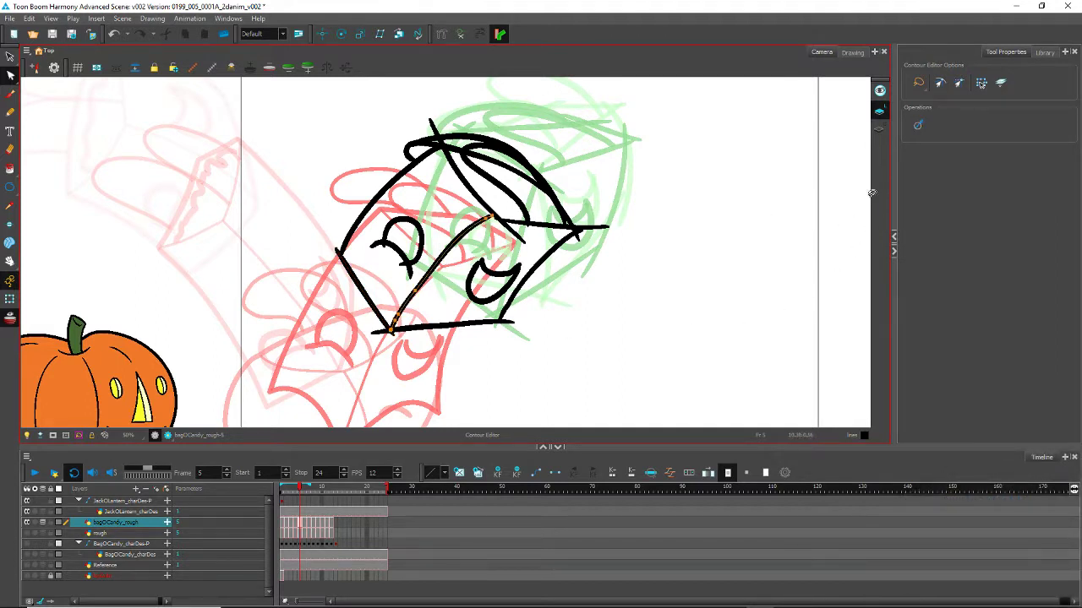
click(919, 125)
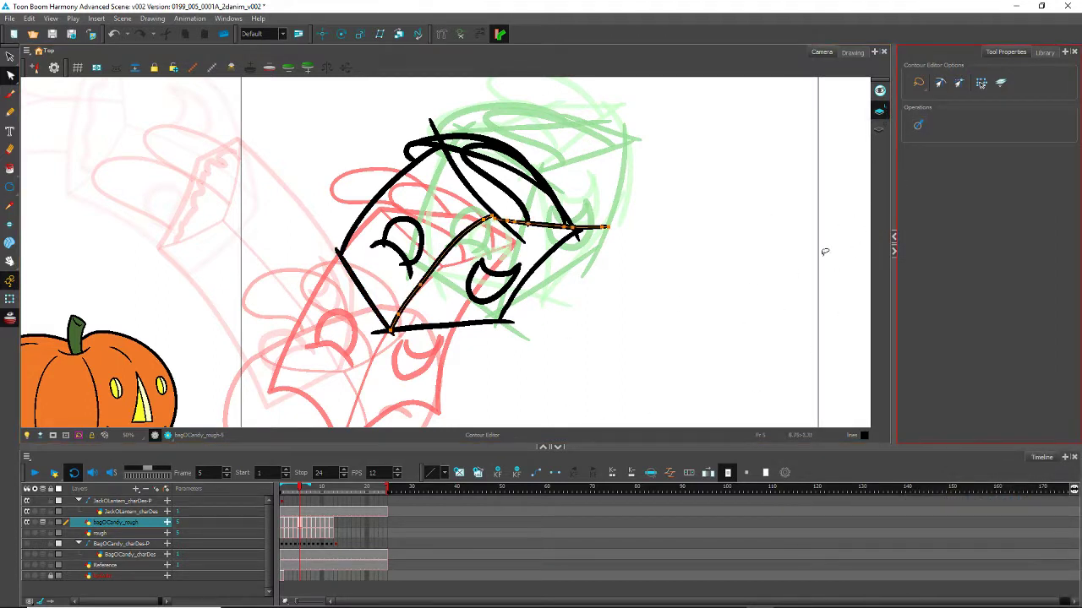
click(918, 126)
click(429, 274)
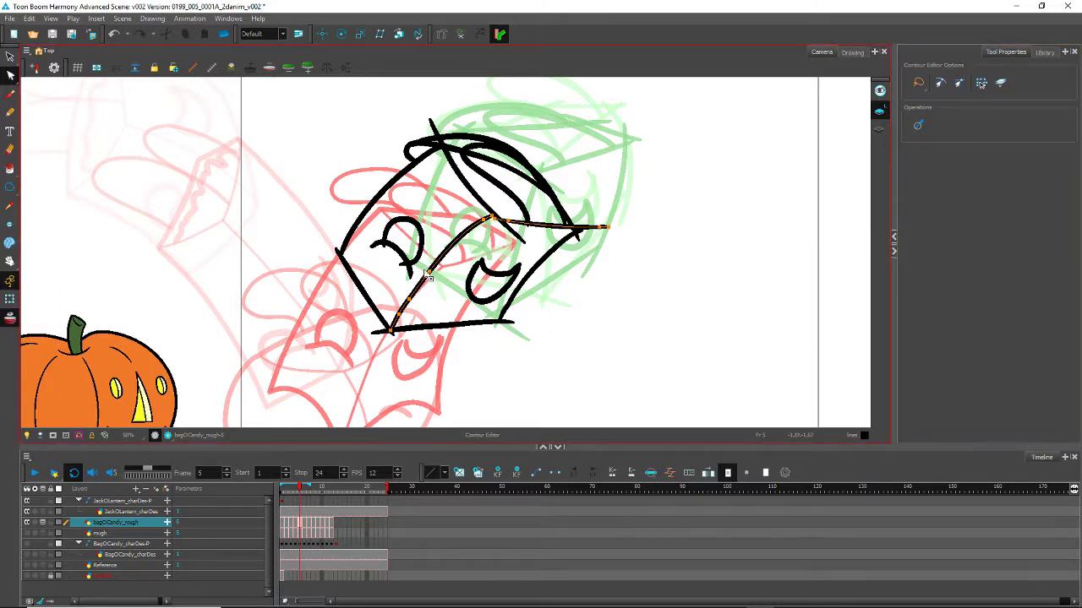
drag(417, 307, 413, 289)
key(Delete)
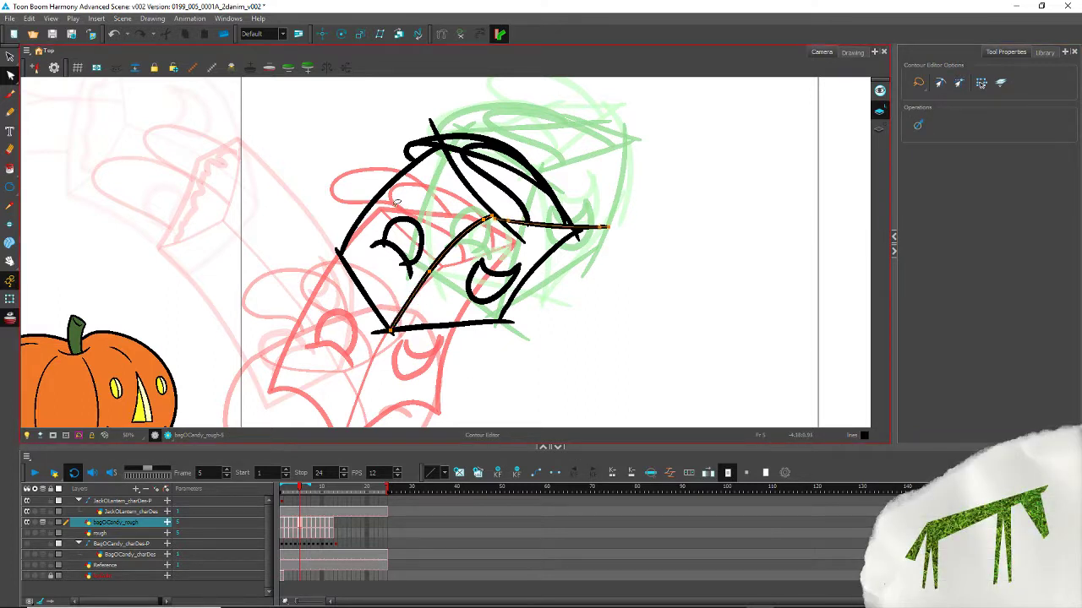
drag(485, 230, 480, 210)
Step: Delete the surplus contour points on the bag's right side line and refine its curve
drag(539, 276, 527, 242)
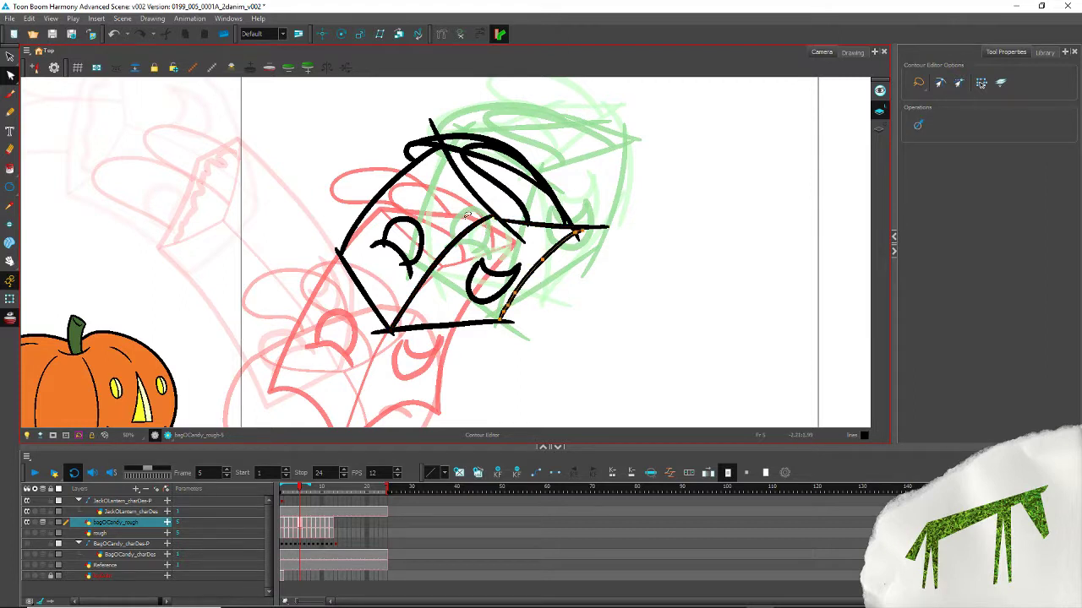
ctrl+click(530, 276)
mouse_move(554, 273)
mouse_down()
mouse_move(547, 245)
mouse_move(536, 257)
mouse_up()
key(Delete)
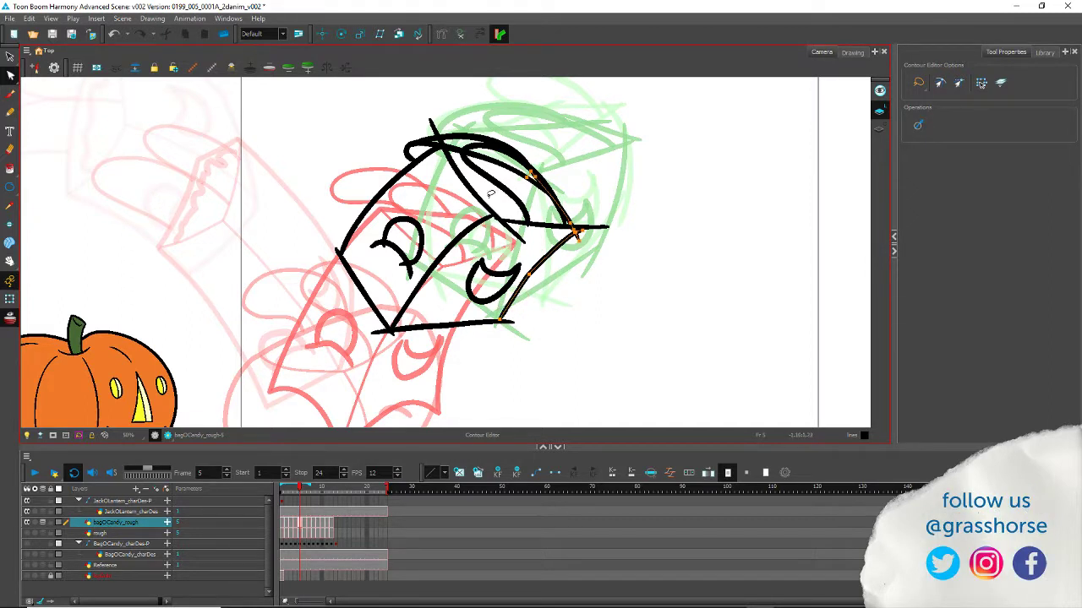
drag(532, 287, 506, 304)
click(505, 246)
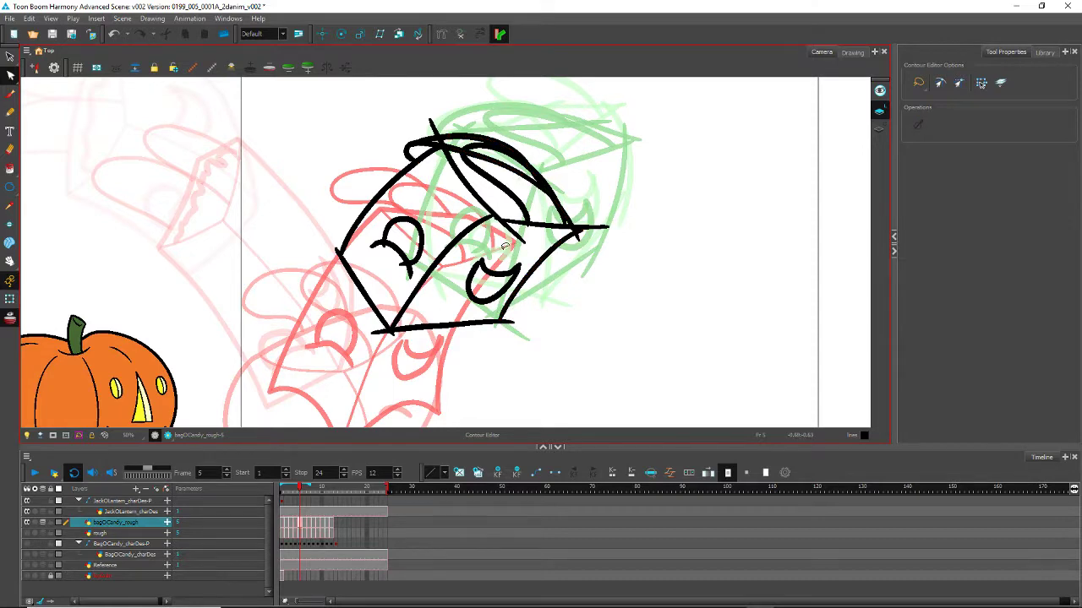
Step: Remove the extra contour point from the bag's left side line and adjust the curve
drag(430, 349, 436, 309)
mouse_move(315, 201)
mouse_down()
mouse_move(332, 168)
mouse_move(359, 162)
mouse_move(357, 270)
mouse_up()
click(401, 286)
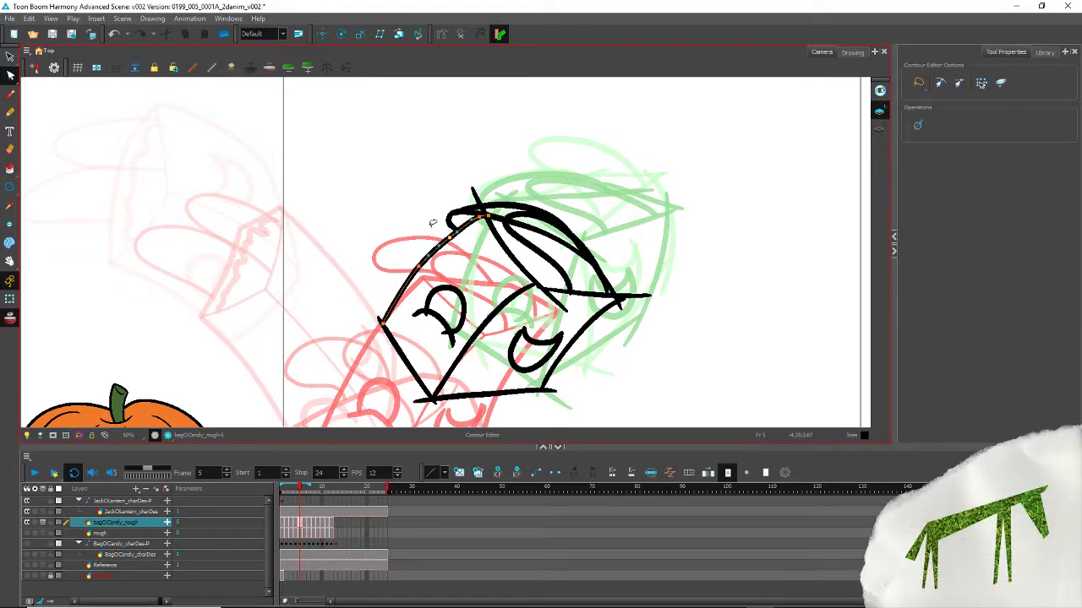
click(419, 267)
mouse_move(405, 287)
mouse_down()
mouse_move(391, 299)
mouse_move(396, 288)
mouse_up()
click(367, 245)
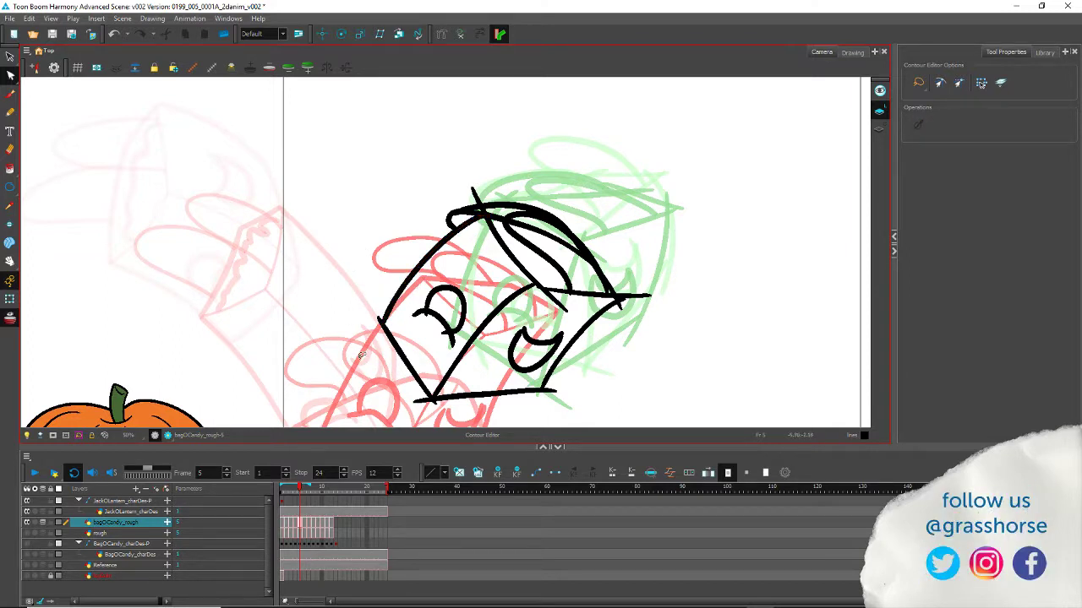
Step: Trim the overshooting line ends at the lower corners of the bag's left face with the Cutter tool
click(489, 338)
click(591, 326)
drag(370, 251, 287, 136)
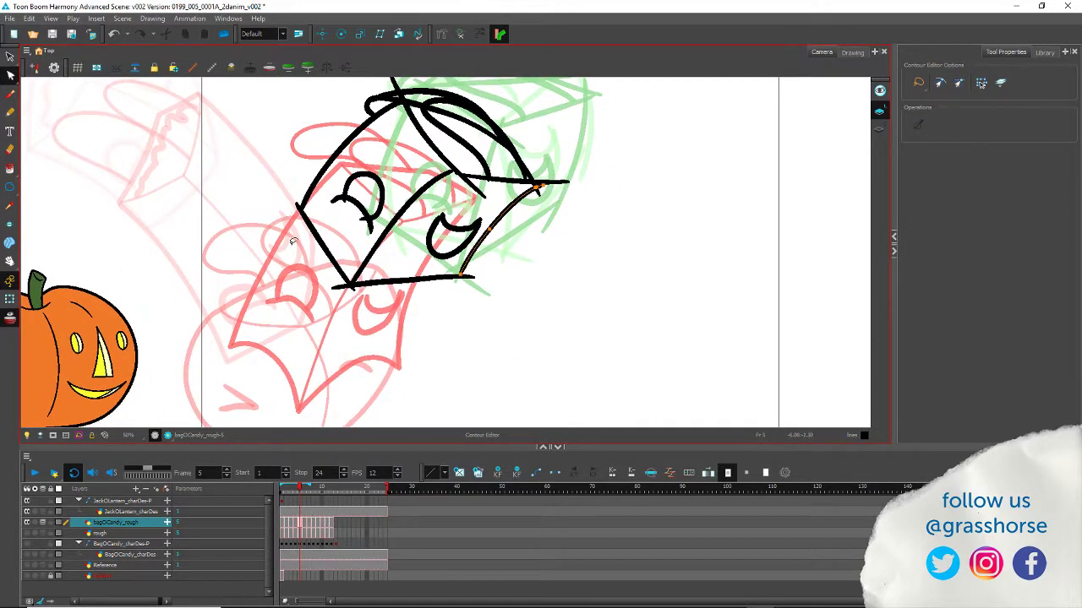
click(11, 75)
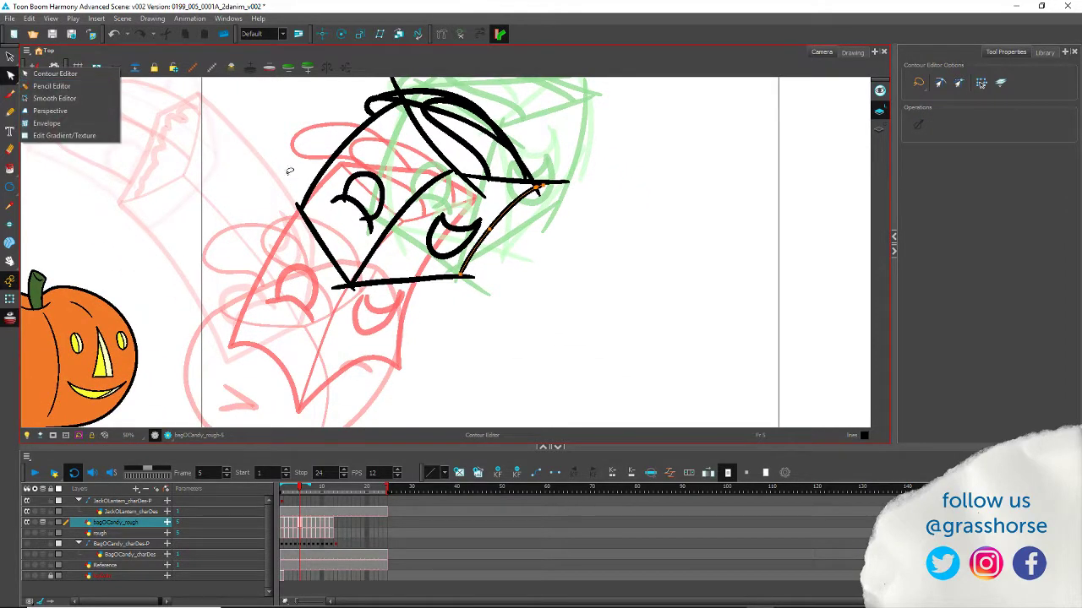
click(239, 146)
click(305, 204)
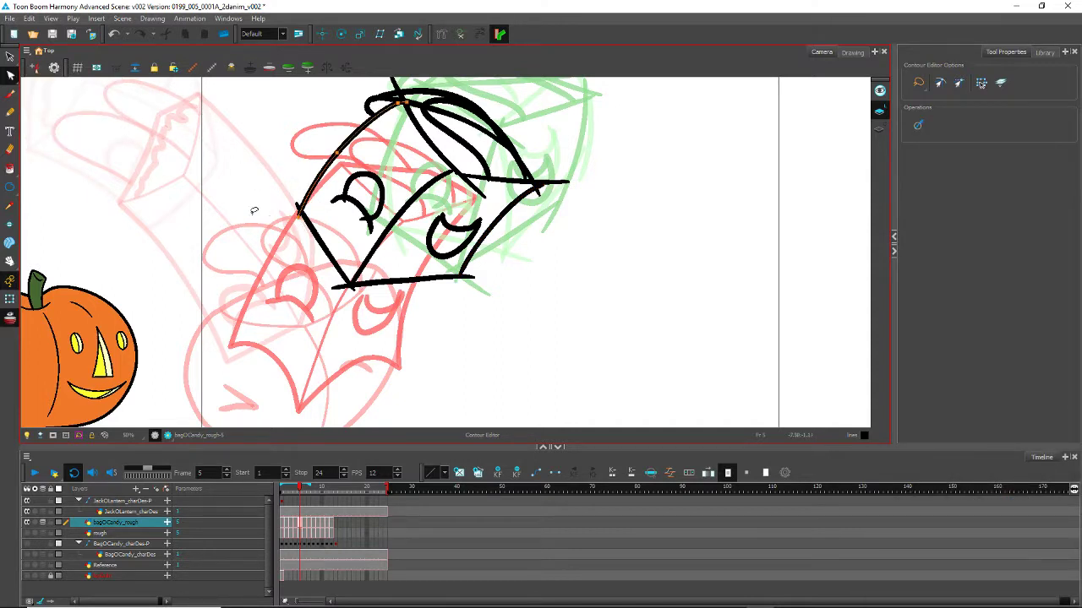
key(alt+t)
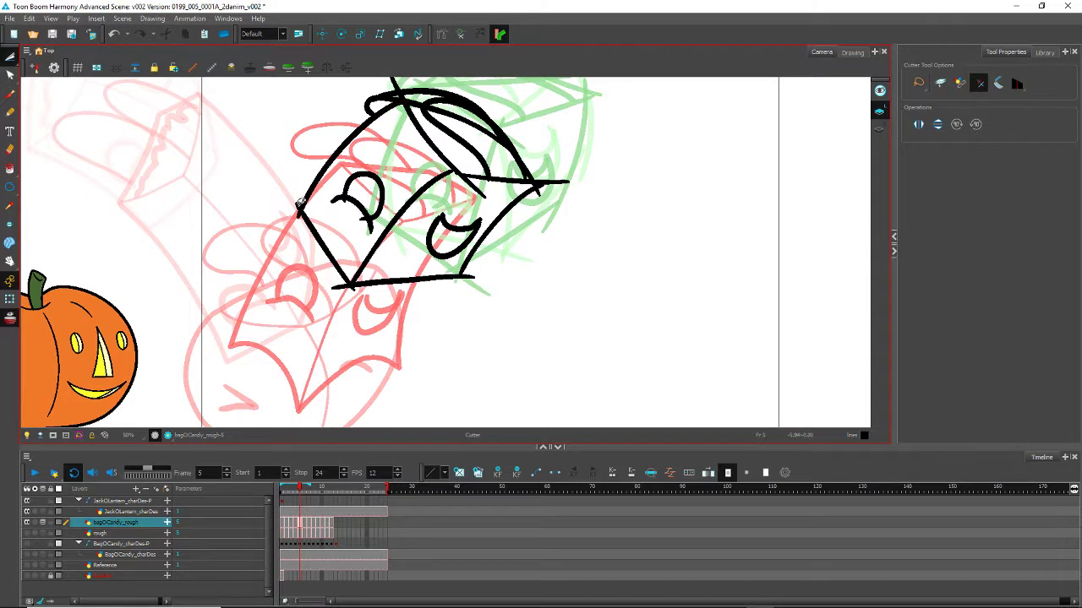
mouse_move(341, 277)
mouse_down()
mouse_move(338, 294)
mouse_move(360, 290)
mouse_up()
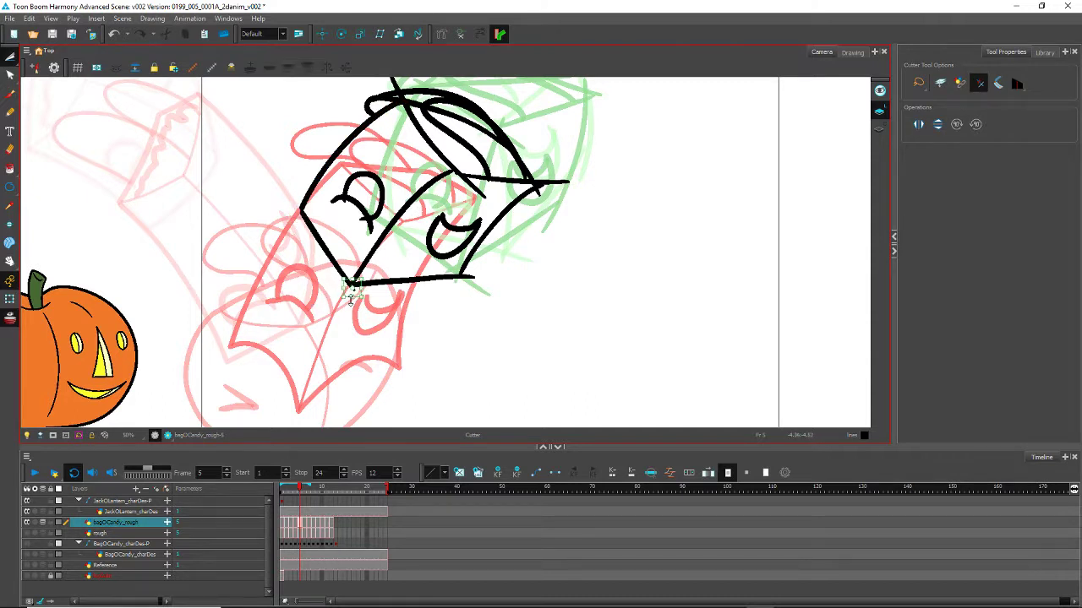
Step: Extend the right side line's lower end to the bag's bottom edge and trim the bottom edge's overshoot with the Cutter tool
drag(471, 272, 401, 292)
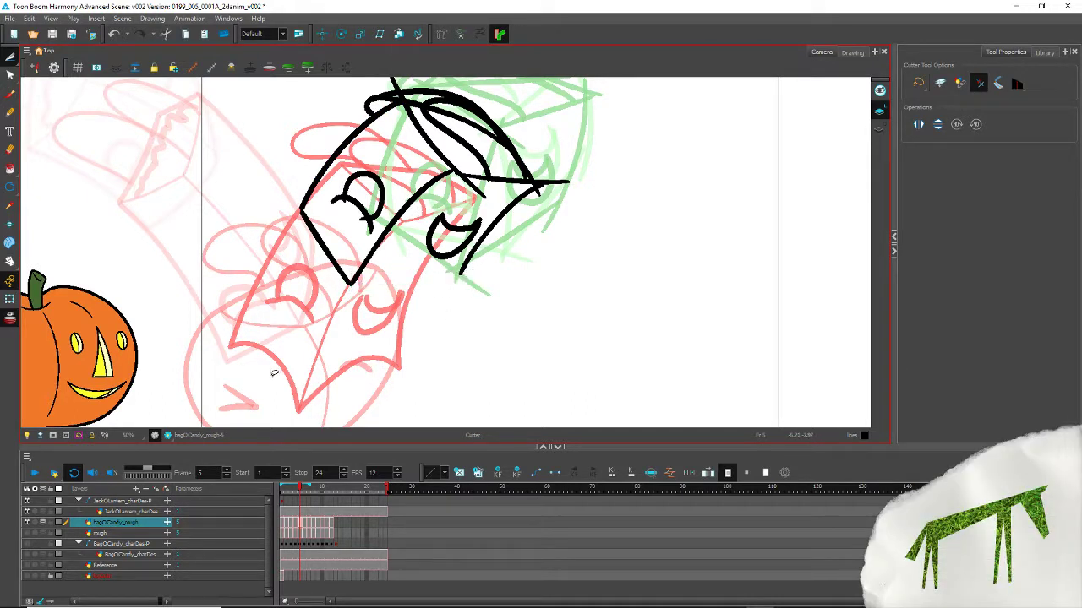
key(ctrl+z)
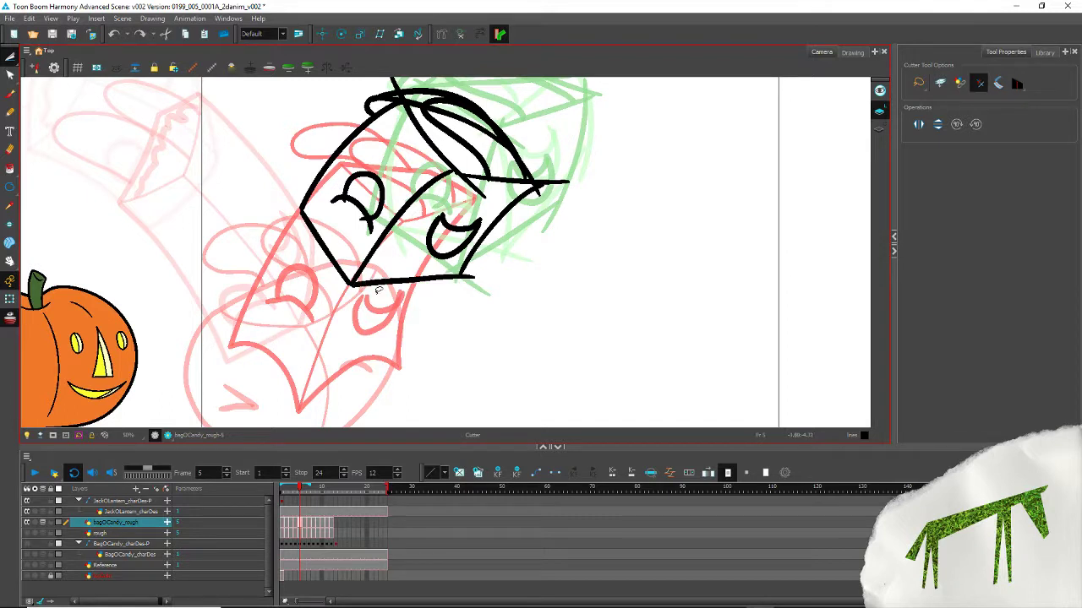
key(alt+q)
click(485, 236)
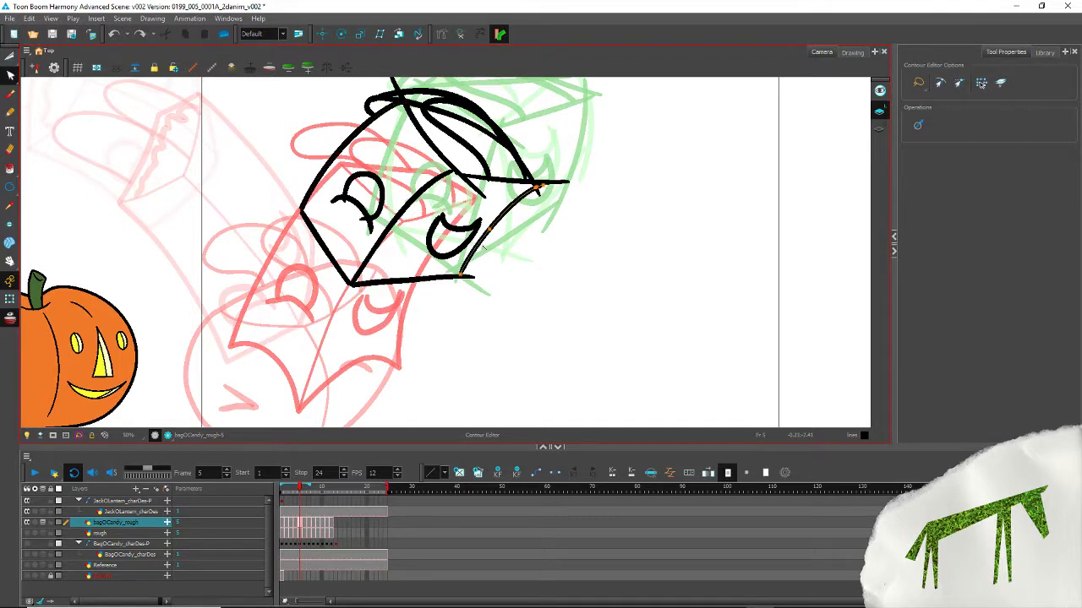
drag(460, 274, 456, 282)
key(alt+t)
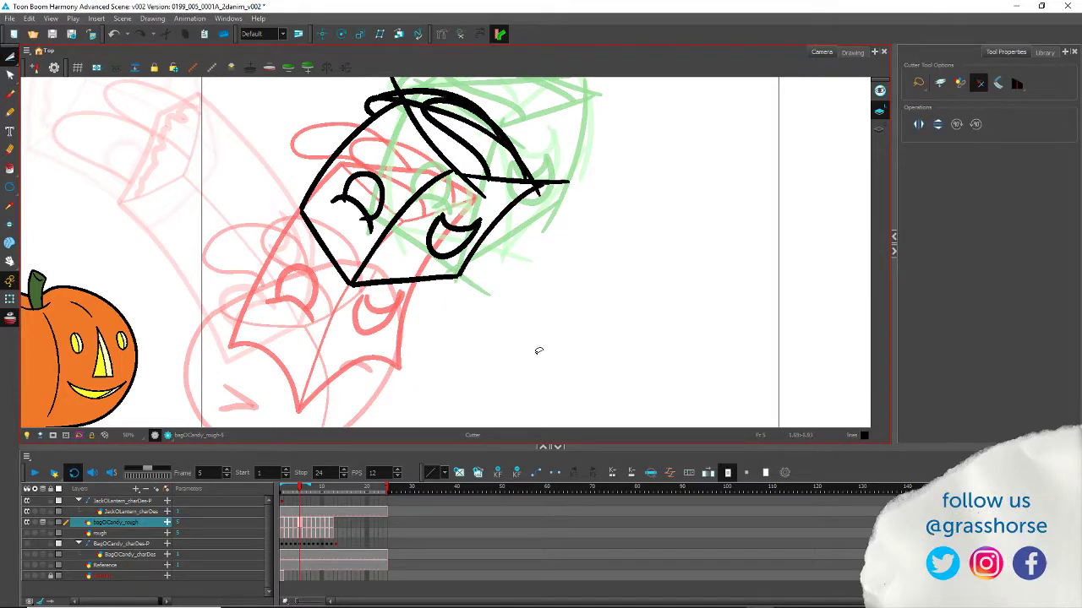
Step: Rotate the near rim line of the bag's opening slightly clockwise about the point where it meets the left side line
scroll(335, 195, up, 3)
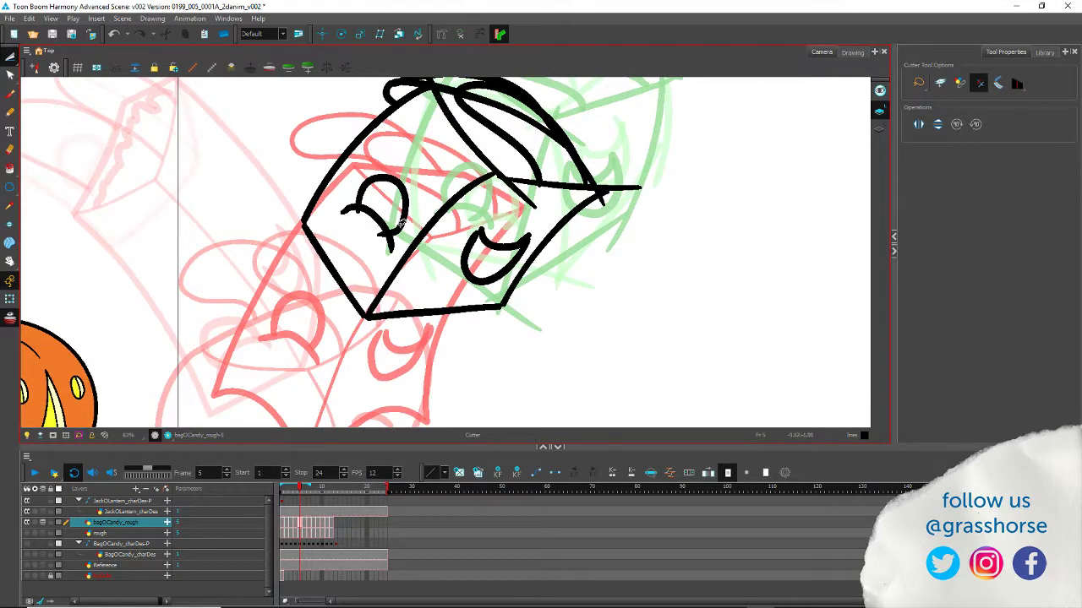
drag(402, 222, 339, 336)
scroll(313, 266, up, 1)
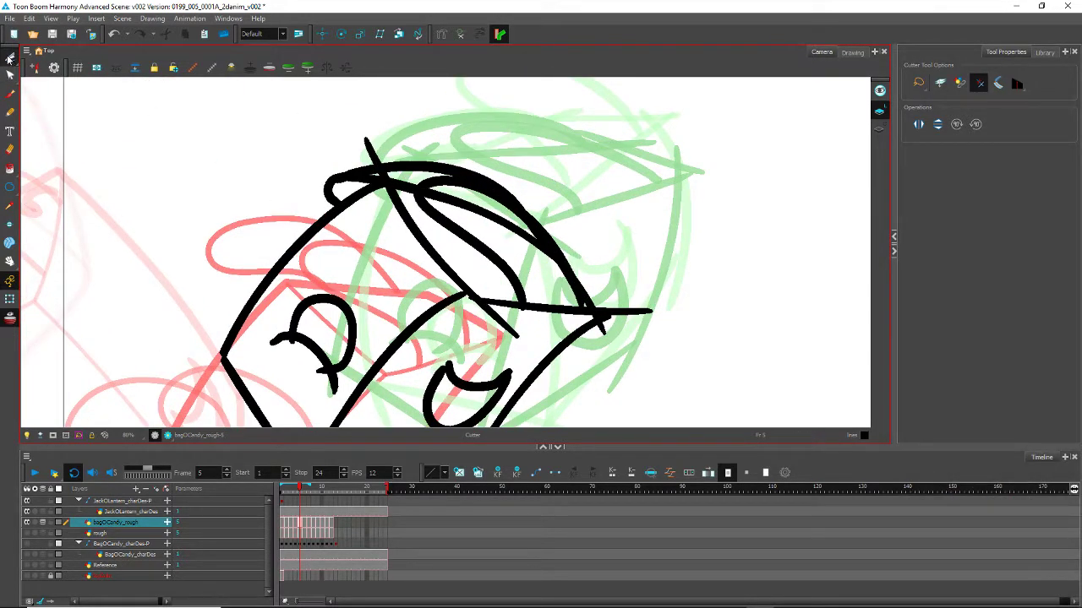
key(alt+s)
click(412, 237)
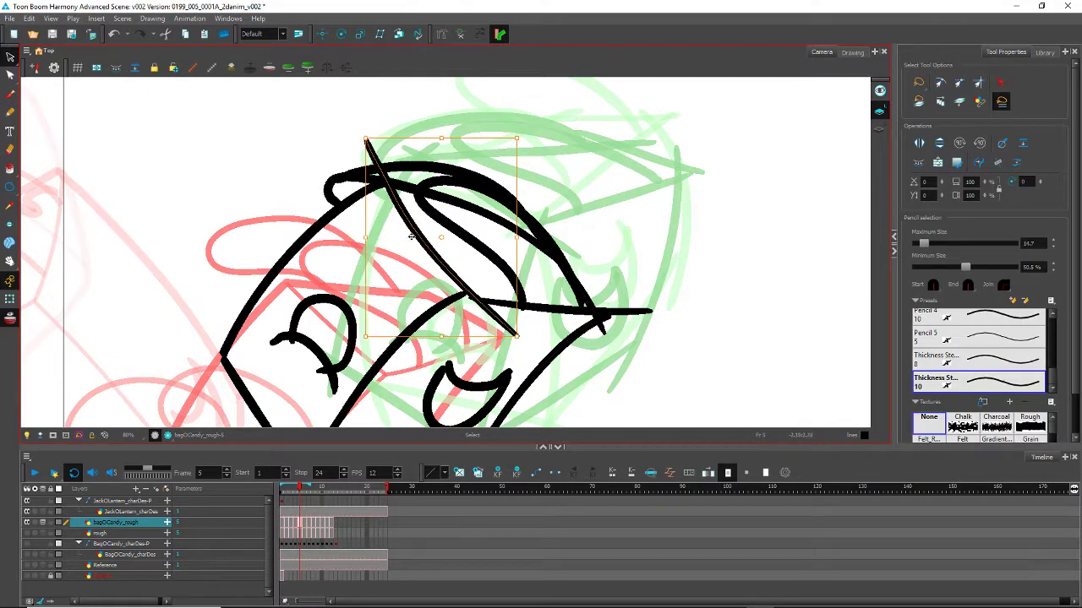
drag(415, 216, 416, 215)
drag(385, 182, 386, 182)
drag(515, 343, 503, 353)
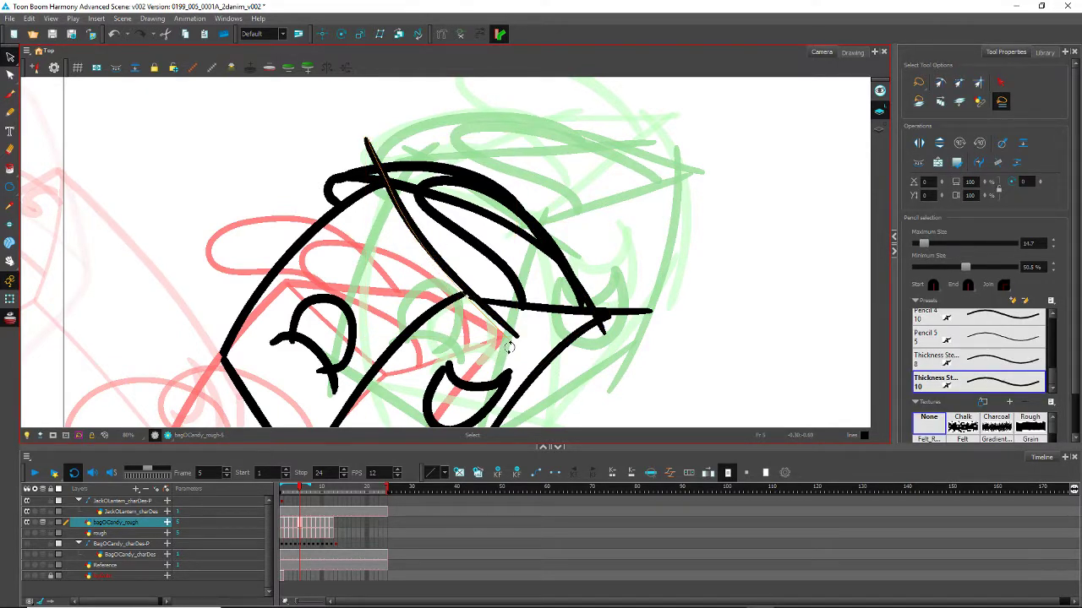
key(ctrl+z)
click(221, 201)
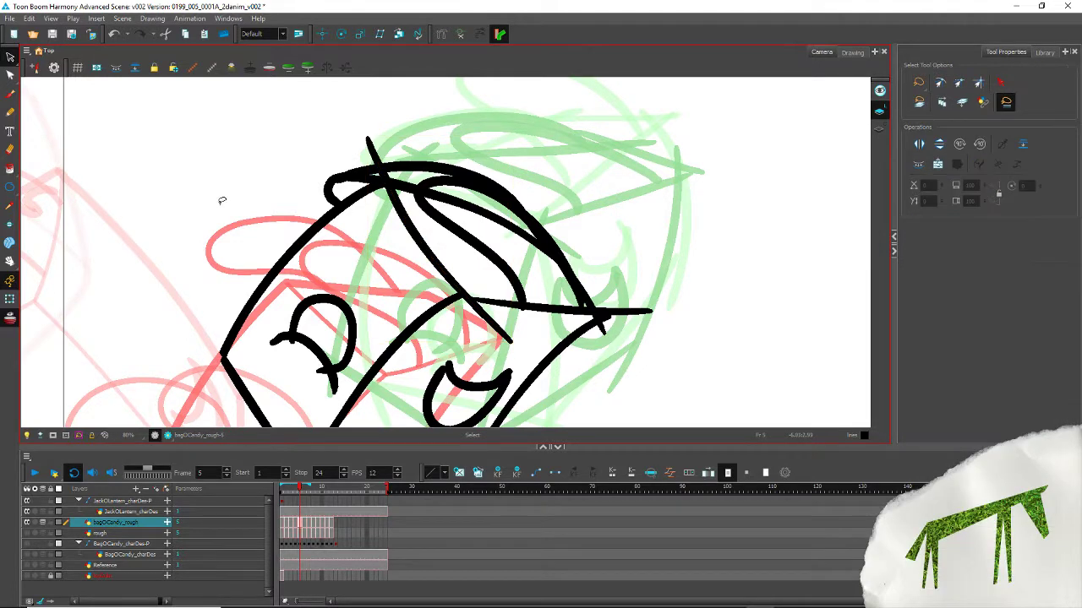
Step: Move the right face's top edge onto the bag's front corner and rotate it slightly clockwise to meet the right side line
click(555, 313)
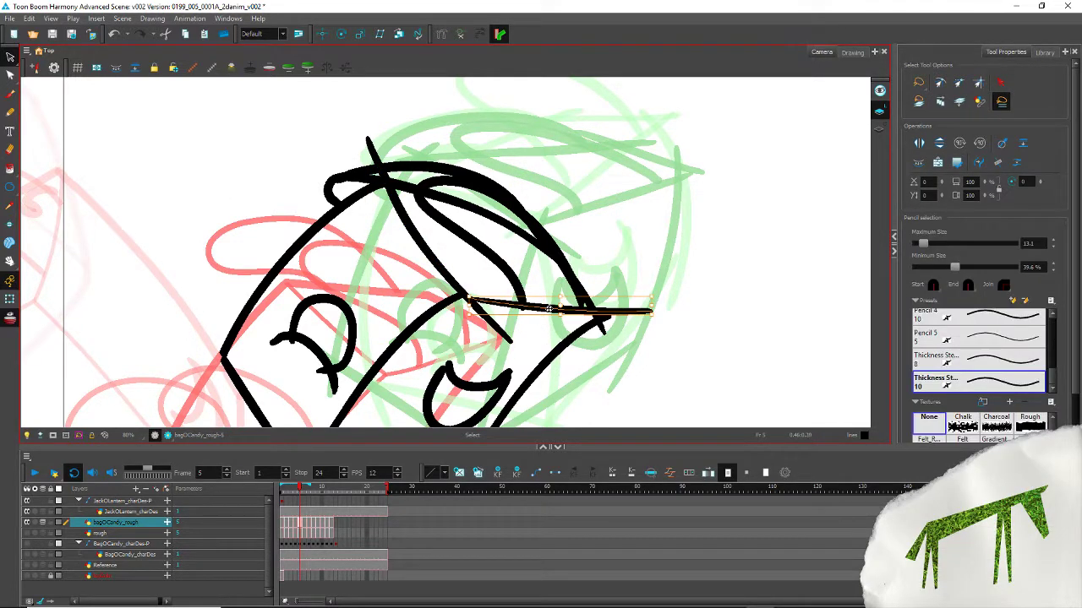
drag(550, 309, 534, 302)
drag(462, 294, 462, 295)
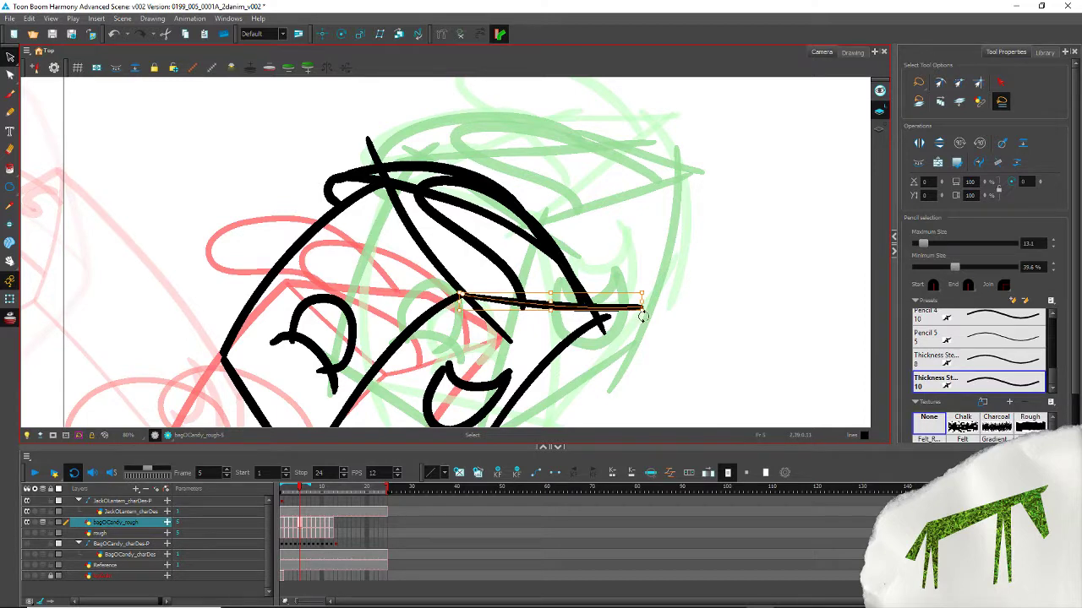
mouse_move(643, 319)
mouse_down()
mouse_move(642, 336)
mouse_move(641, 323)
mouse_up()
click(665, 377)
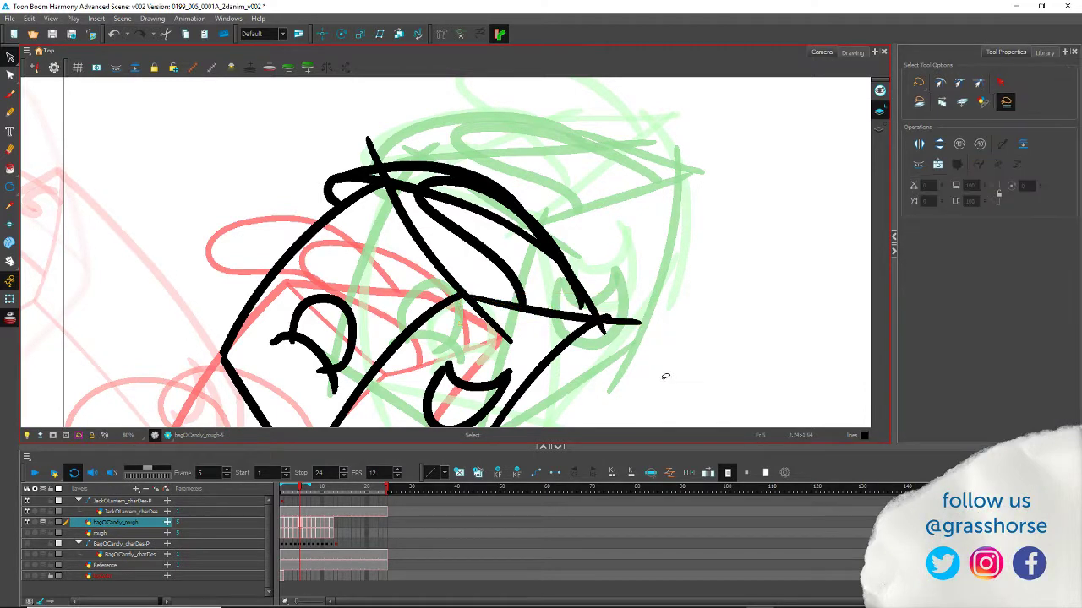
Step: Trim the overshooting line ends at the right and top corners of the bag's opening with the Cutter tool
drag(286, 321, 308, 260)
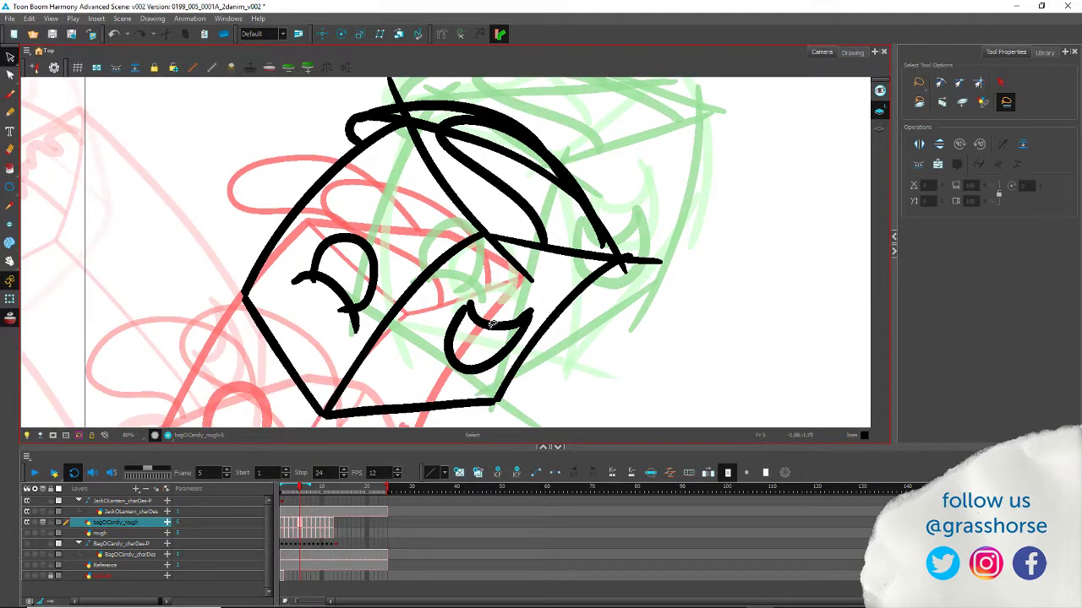
key(alt+t)
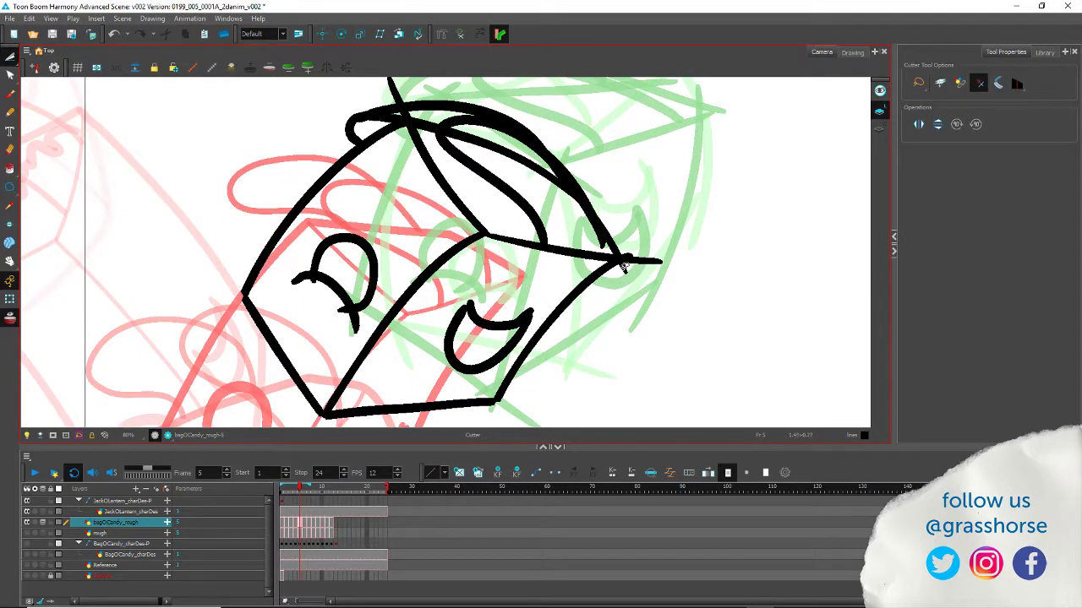
drag(649, 257, 622, 251)
drag(286, 140, 304, 202)
mouse_move(298, 247)
mouse_down()
mouse_move(302, 191)
mouse_move(302, 255)
mouse_up()
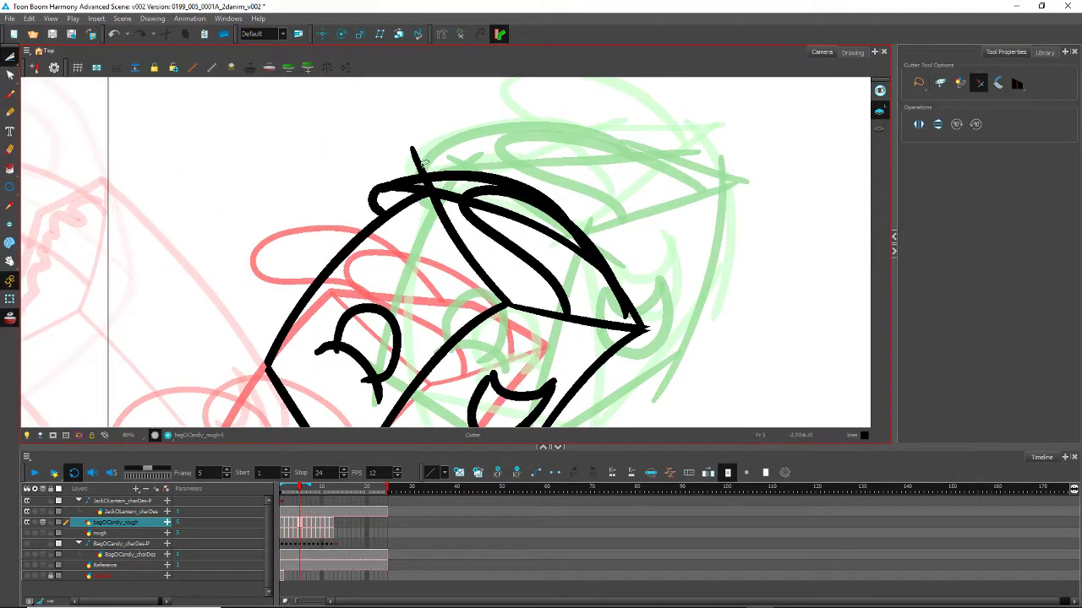
drag(424, 162, 438, 193)
Step: Merge the bag's left side, lower-left edge, bottom edge and right side lines into one pencil line
mouse_move(313, 312)
mouse_down()
mouse_move(364, 187)
mouse_move(398, 213)
mouse_up()
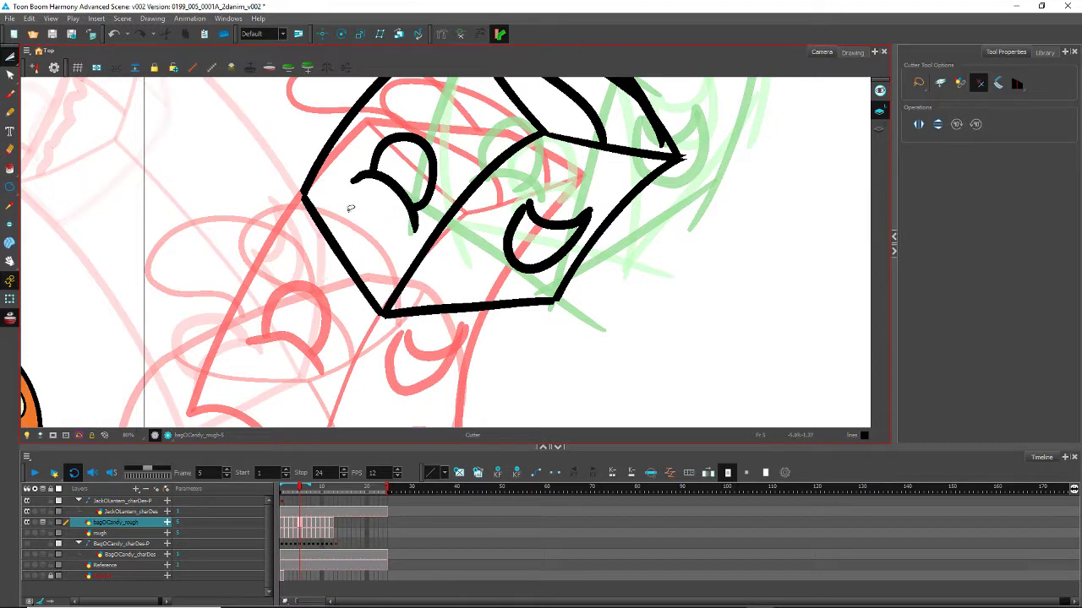
mouse_move(330, 252)
mouse_down()
mouse_move(290, 136)
mouse_move(326, 319)
mouse_up()
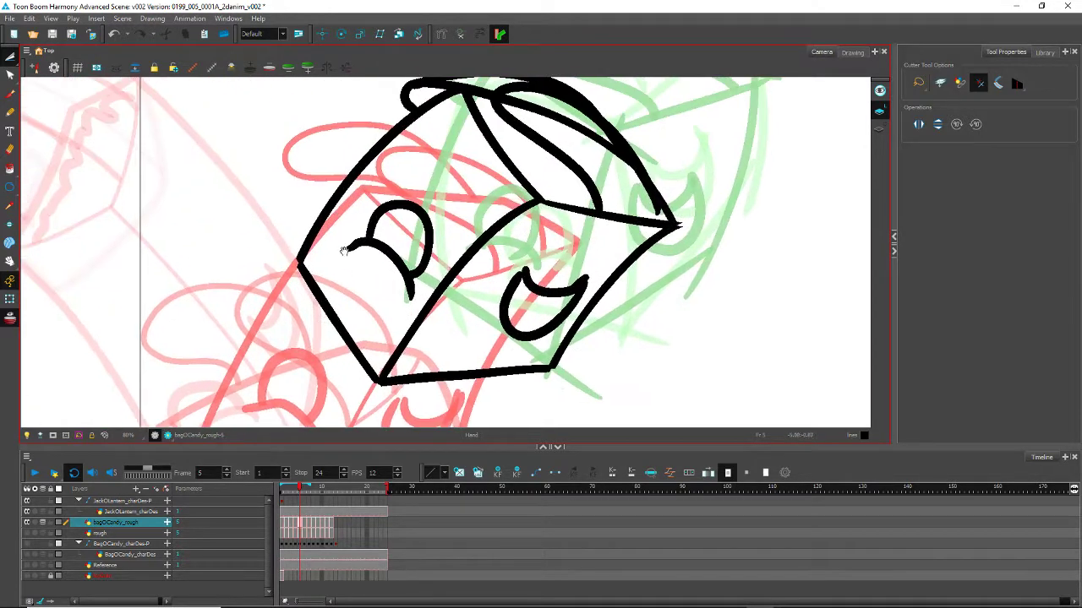
click(10, 57)
click(416, 378)
shift+click(349, 337)
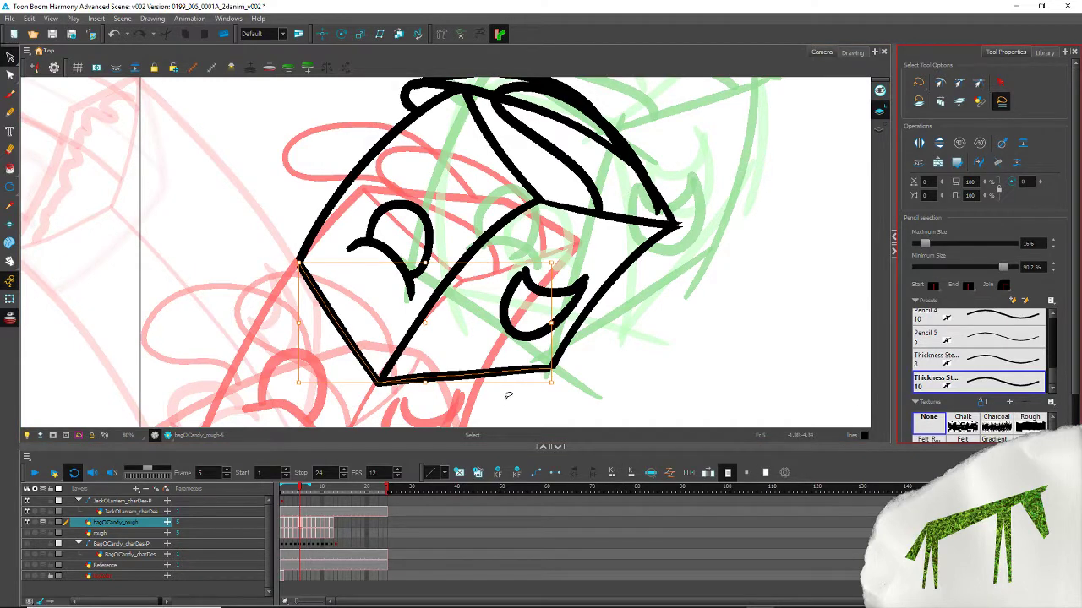
shift+click(583, 330)
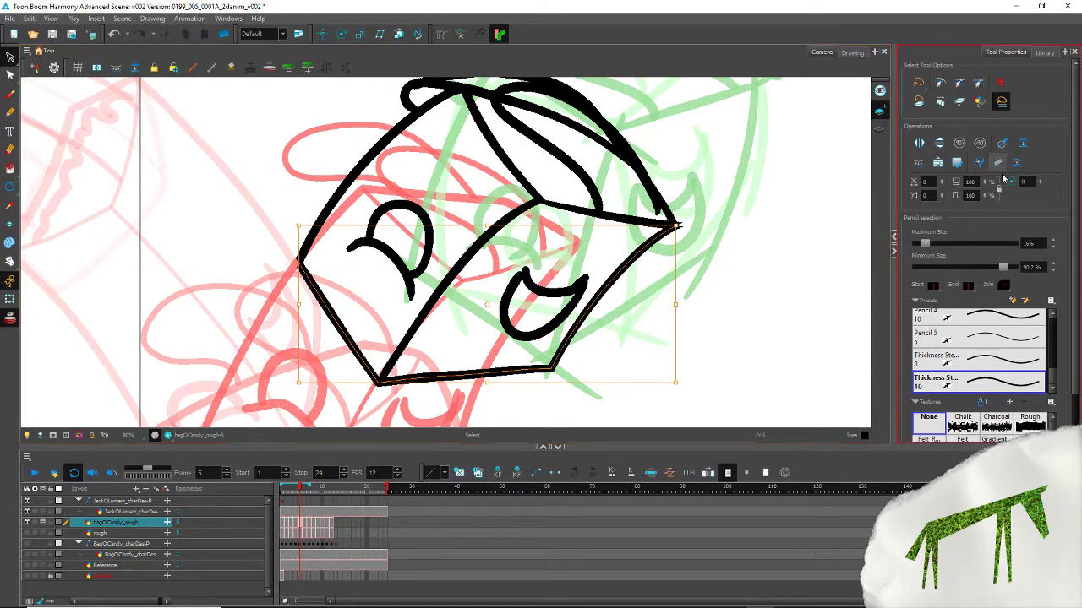
shift+click(427, 296)
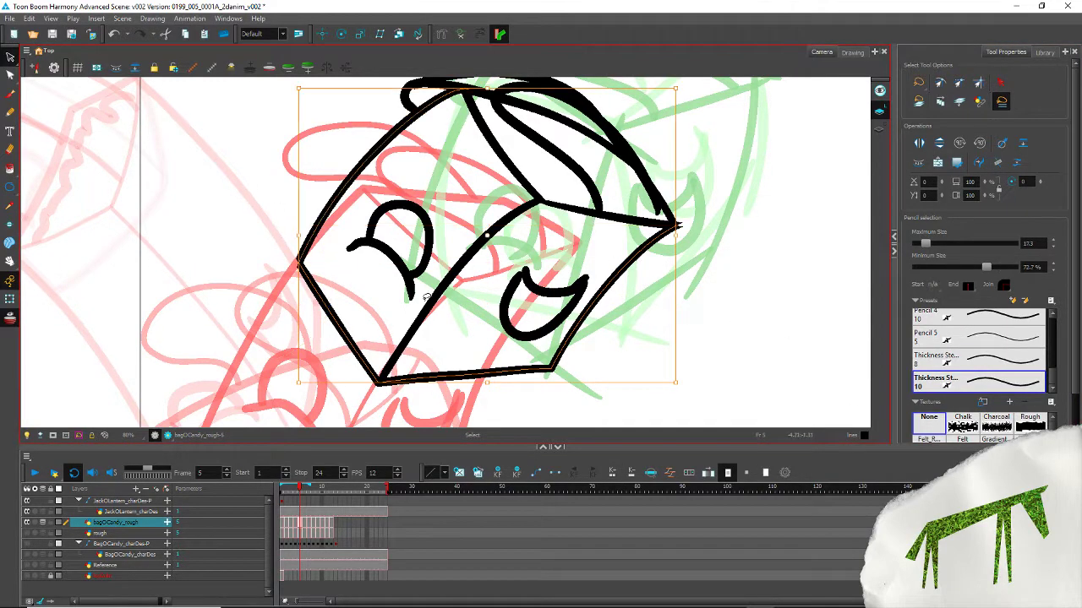
click(999, 165)
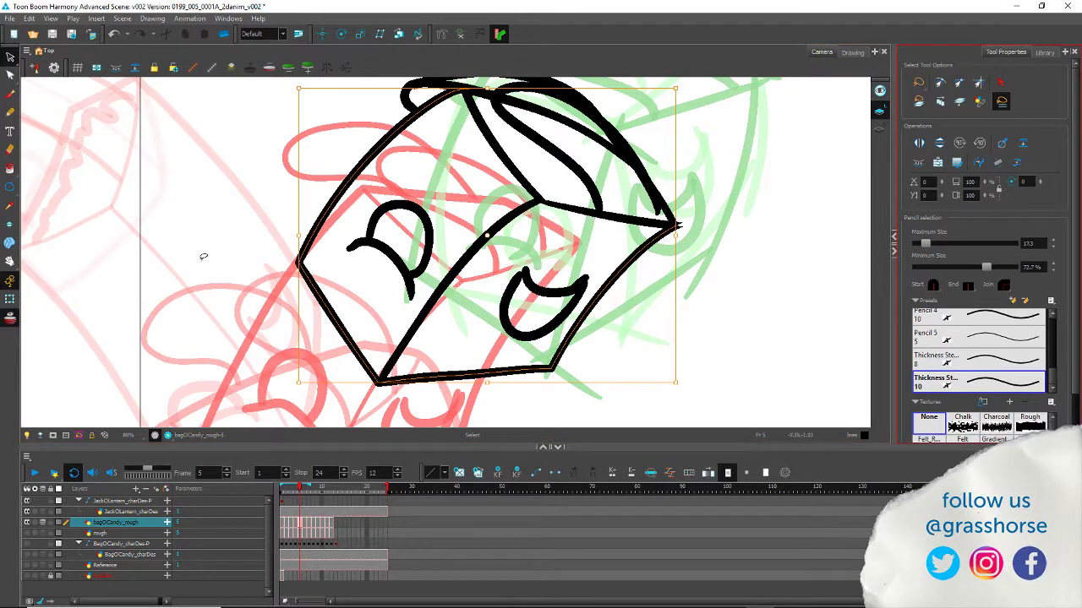
click(219, 146)
Step: Merge the short far-right edge of the bag's opening with the joined outline
mouse_move(222, 139)
mouse_down()
mouse_move(231, 234)
mouse_move(201, 204)
mouse_up()
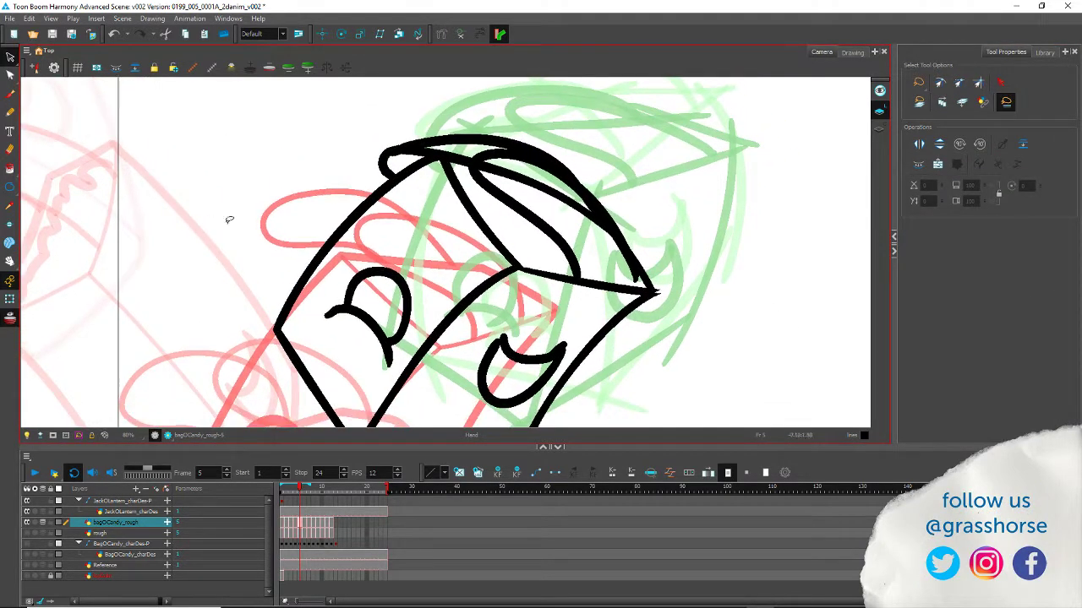
click(597, 328)
shift+click(647, 275)
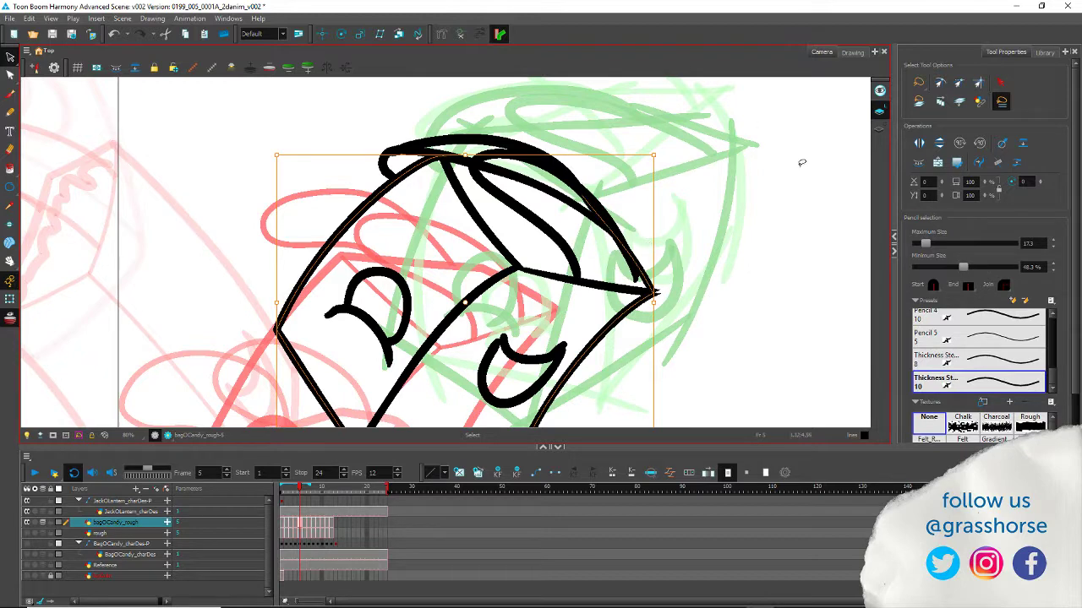
click(999, 163)
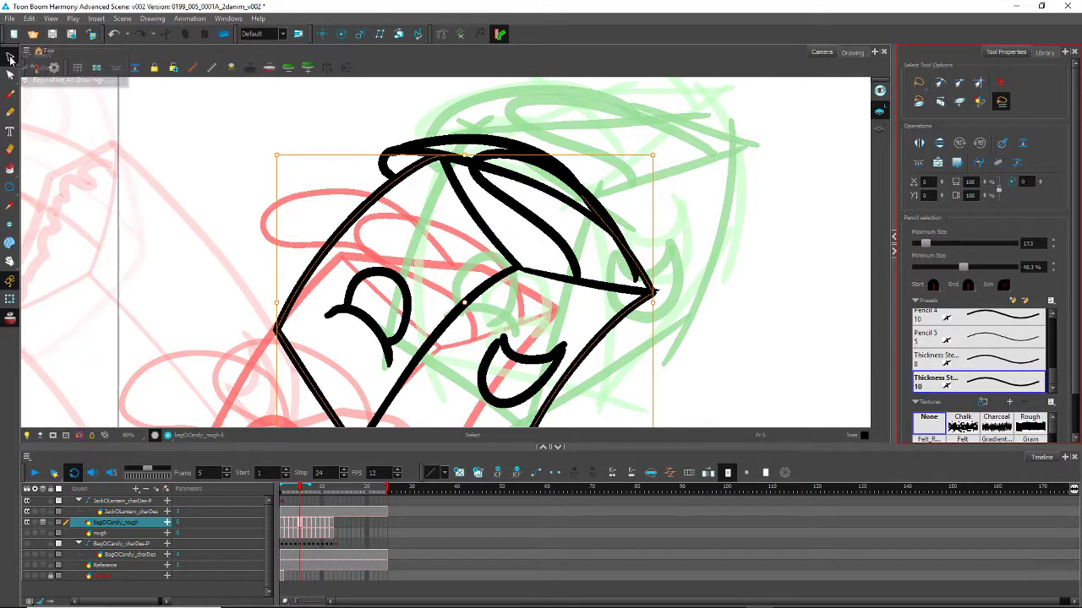
Step: Move the inner candy shape slightly toward the opening's near edge and adjust its rotation to fit inside the rim
click(555, 246)
drag(555, 245, 533, 249)
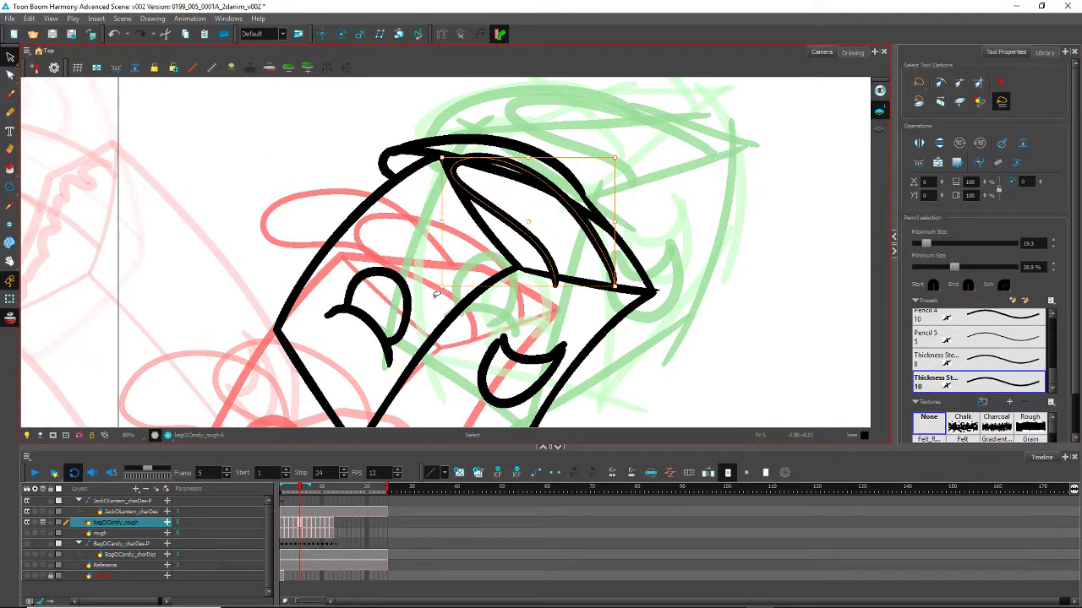
drag(437, 294, 431, 282)
drag(522, 230, 534, 229)
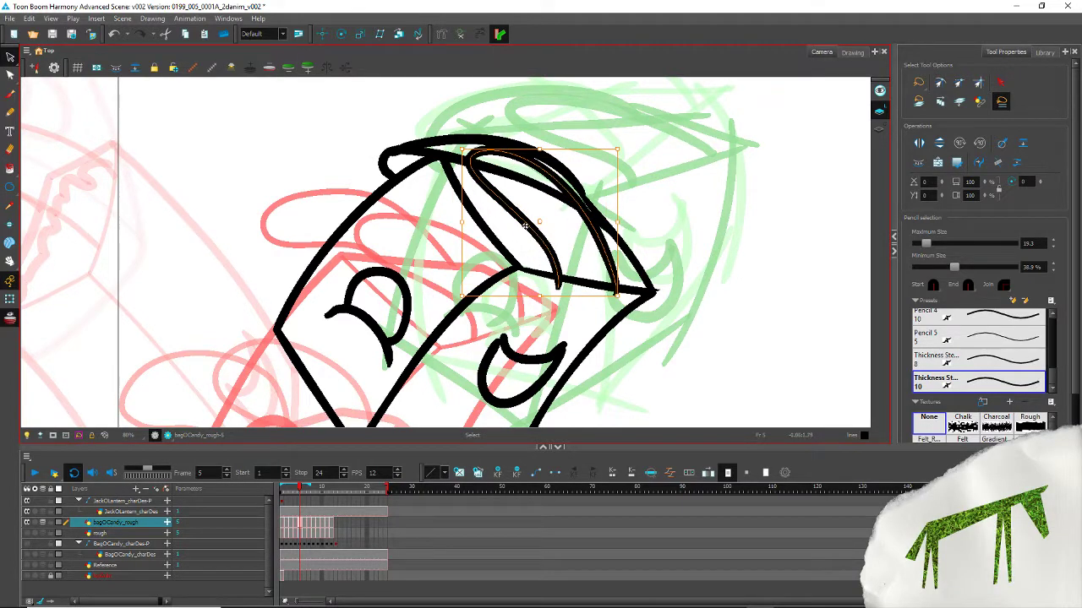
key(ctrl+z)
key(ctrl+z)
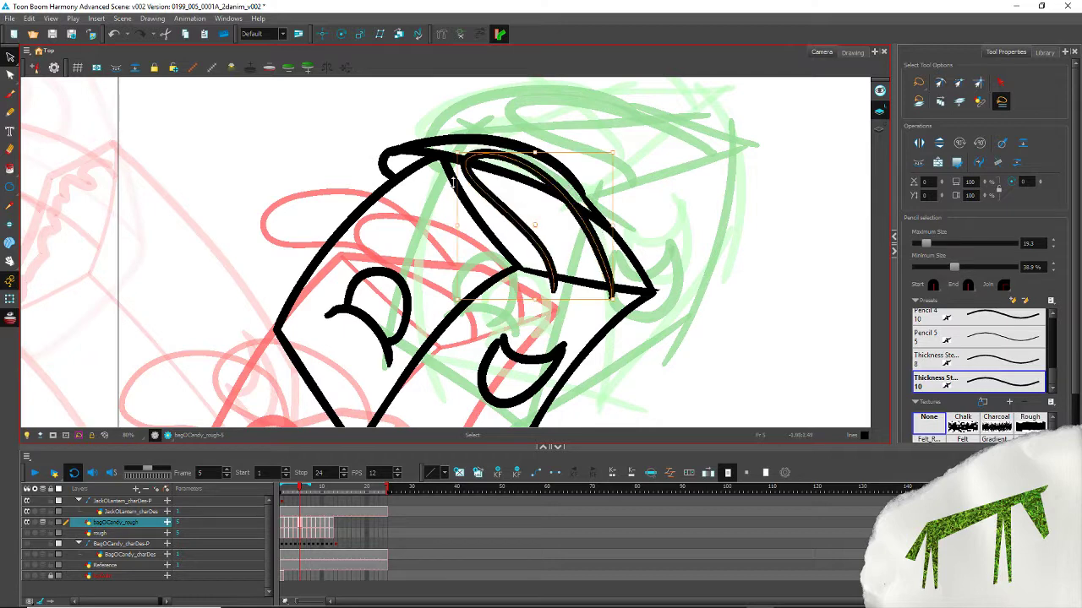
click(277, 112)
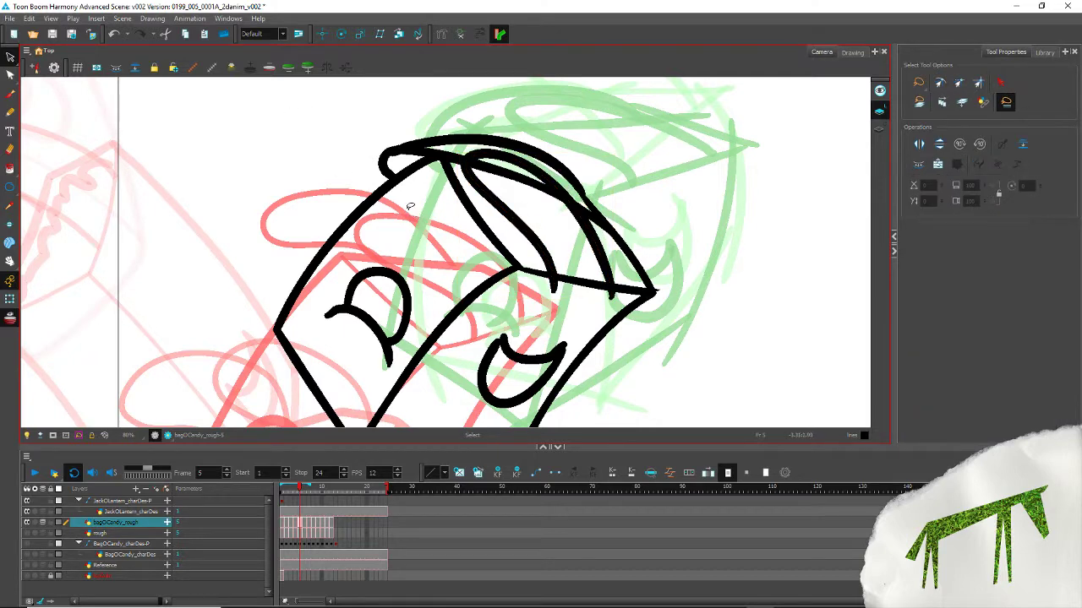
Step: Delete the outer candy's upper arc and the small curl at its end, keeping the rear rim line
click(430, 149)
key(Delete)
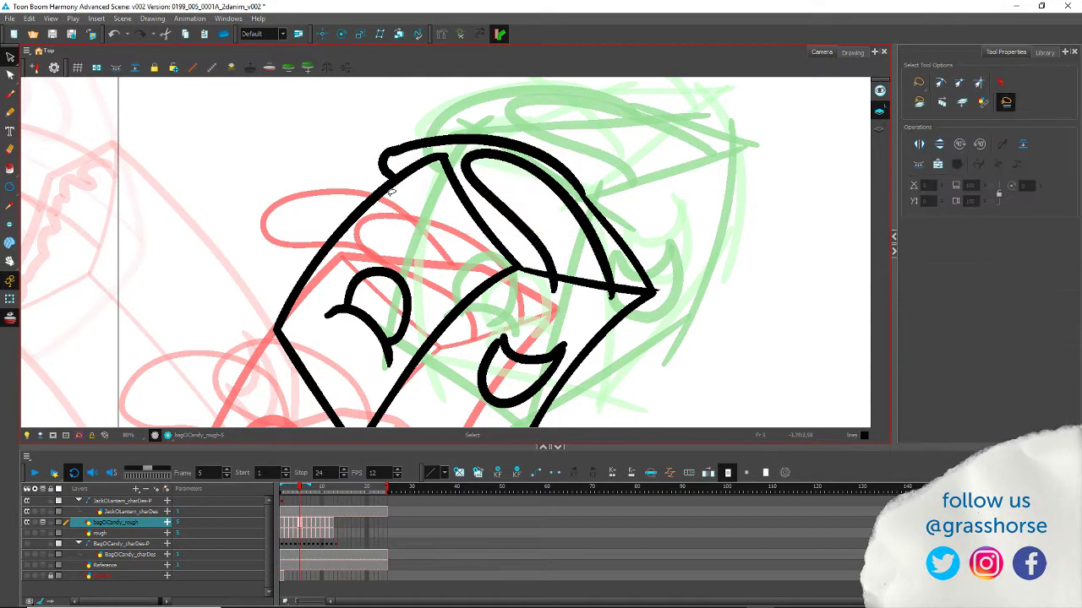
click(390, 196)
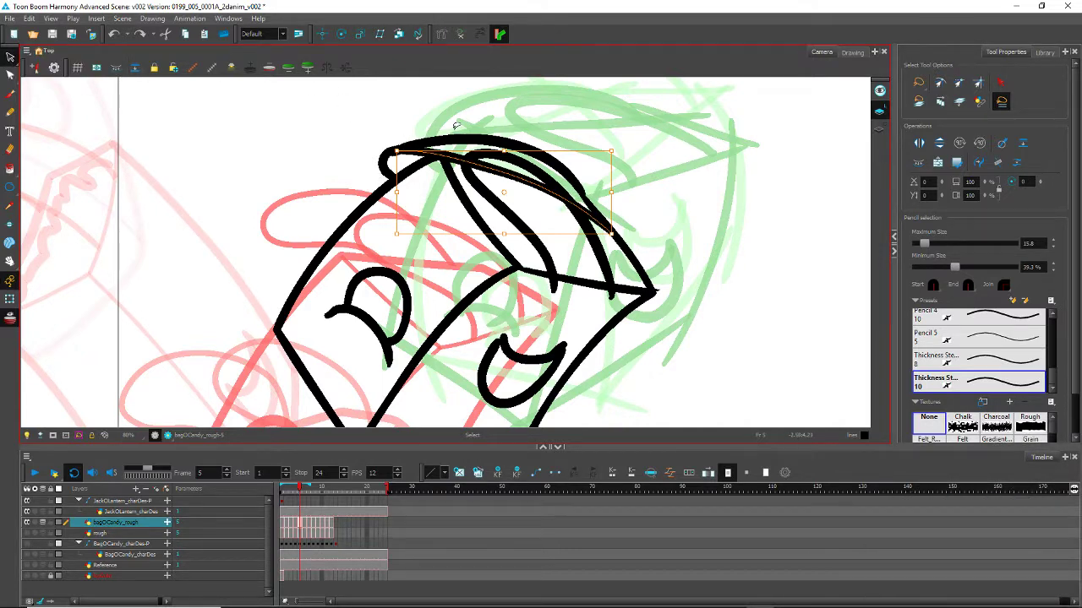
click(458, 124)
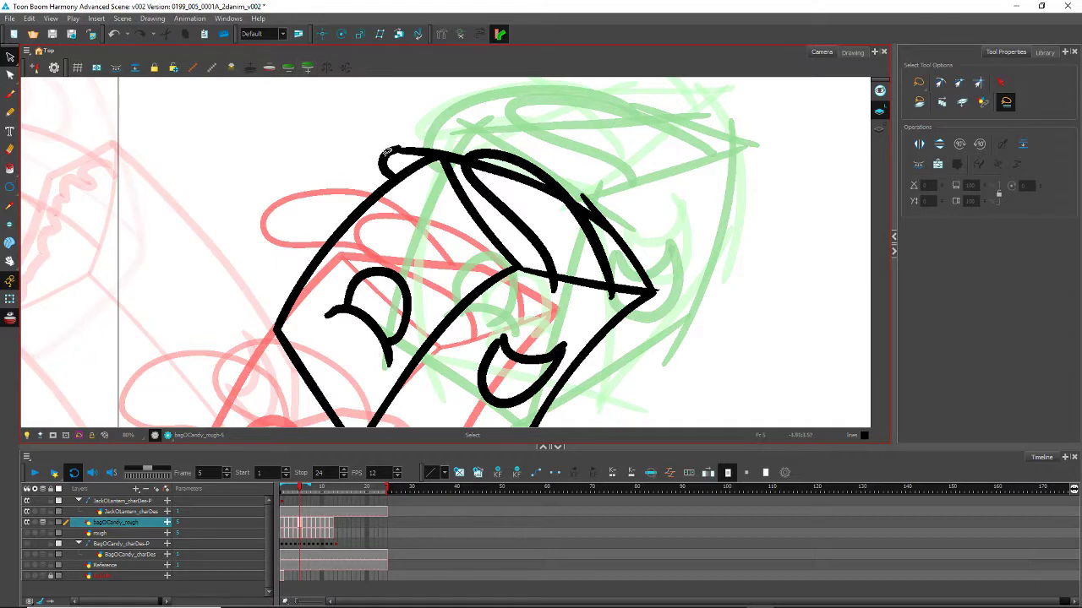
click(397, 150)
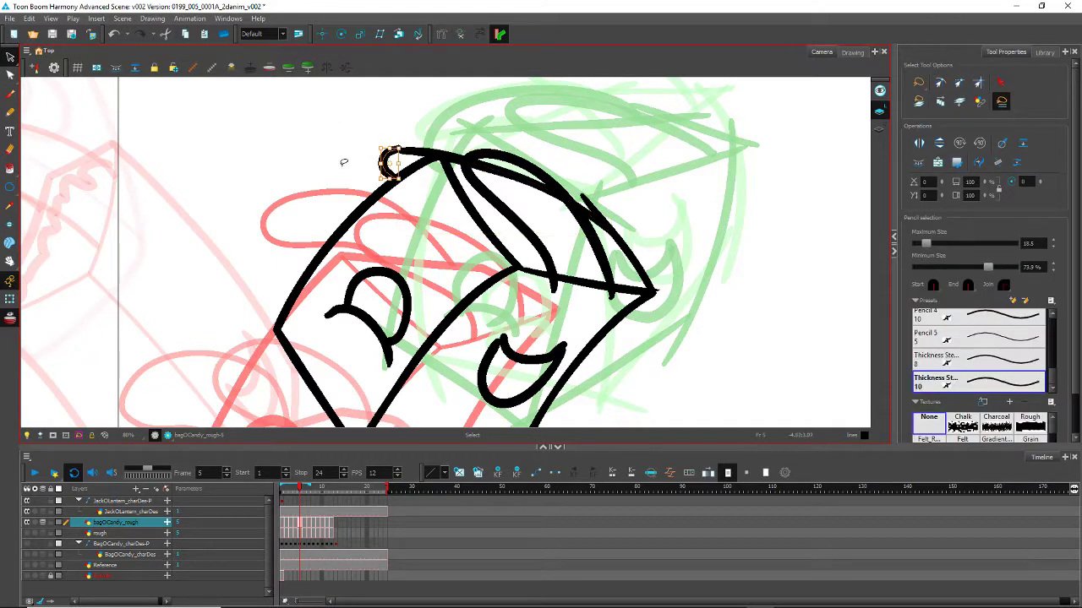
key(Delete)
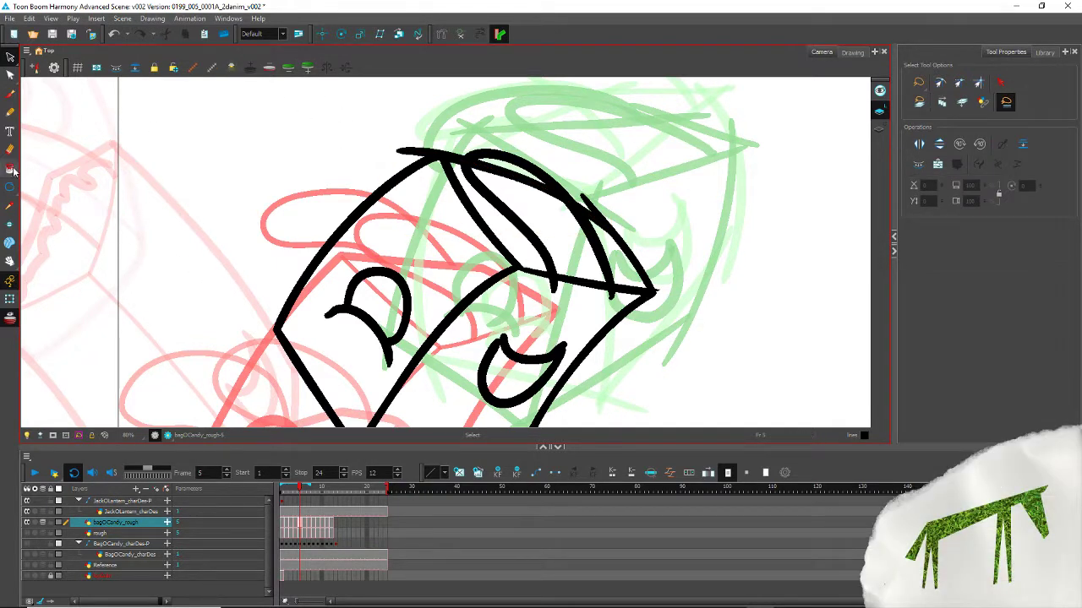
Step: Erase the rear rim line's overshooting ends and trim the inner candy's lower ends where they cross the near rim
click(10, 169)
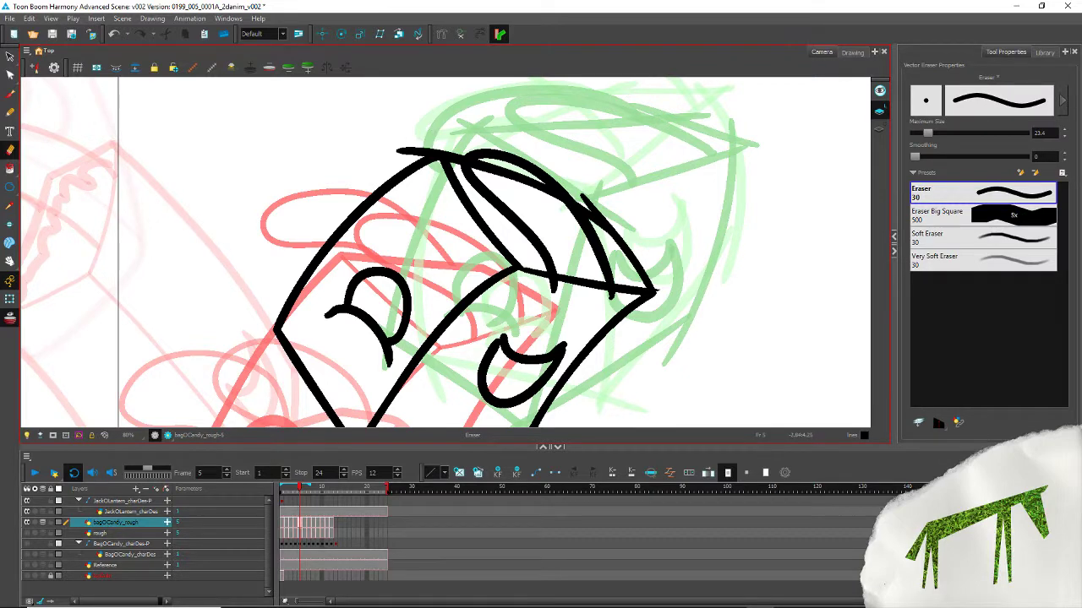
mouse_move(404, 145)
mouse_down()
mouse_move(394, 149)
mouse_move(447, 141)
mouse_up()
mouse_move(592, 189)
mouse_down()
mouse_move(598, 209)
mouse_move(618, 216)
mouse_up()
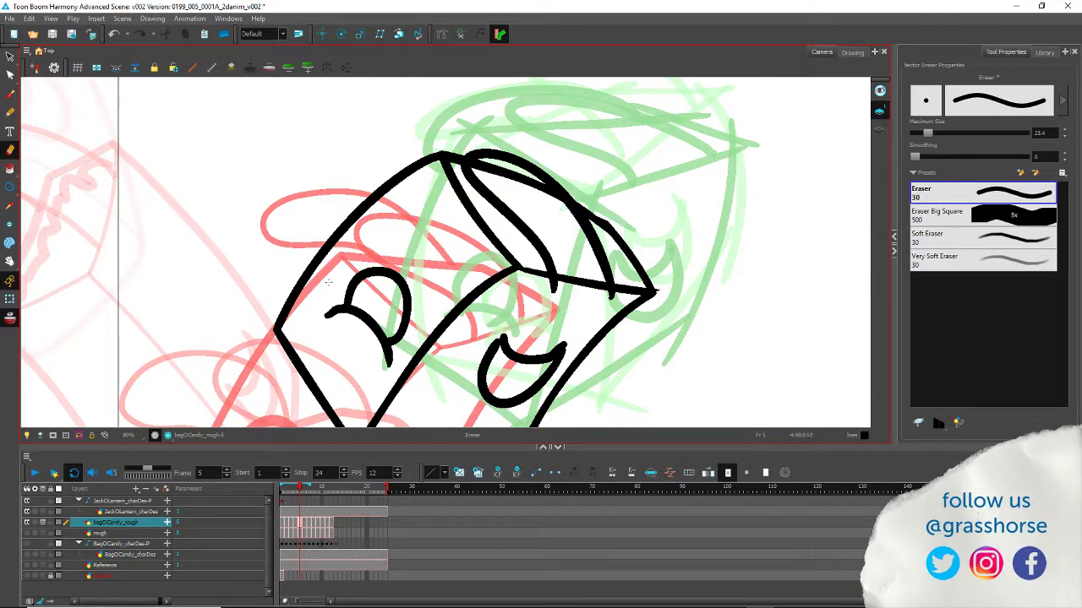
drag(276, 280, 311, 259)
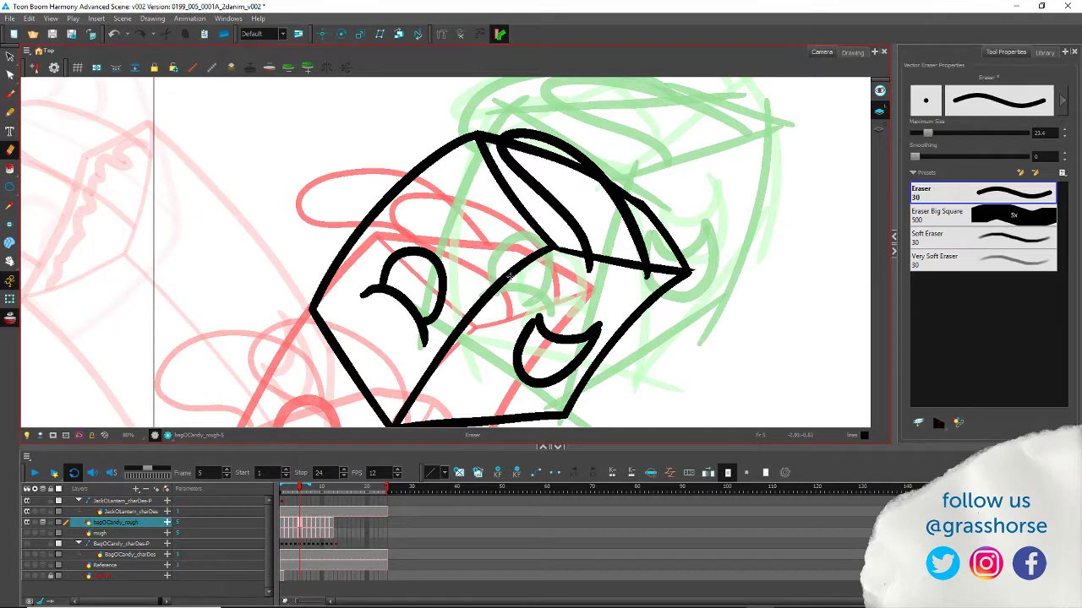
key(alt+t)
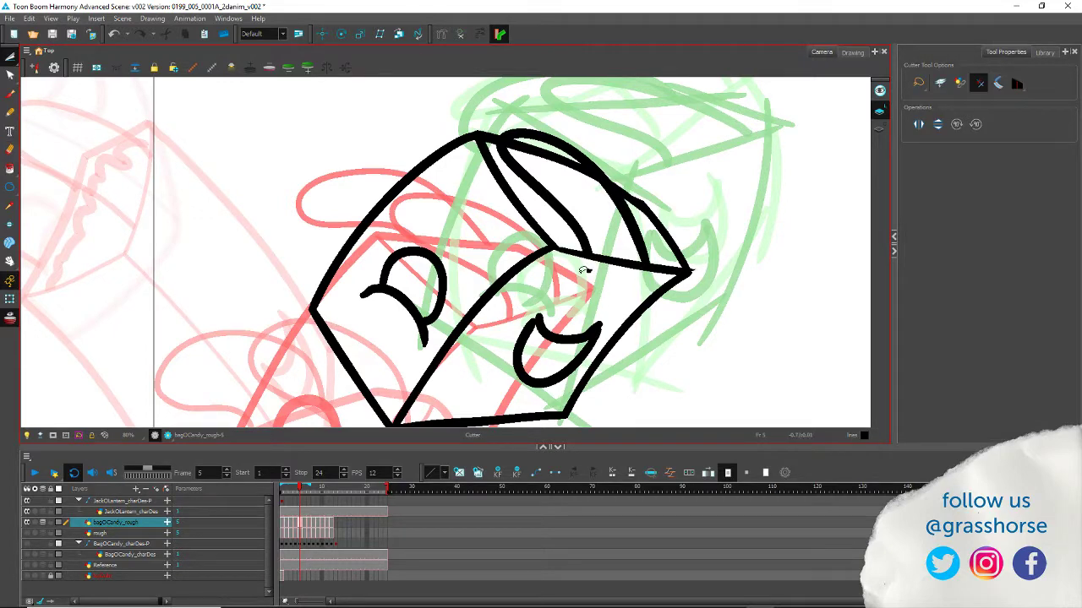
Step: Redraw the outer candy with the Pencil tool as a rounded loop rising behind the rear rim and ending near the top corner
click(9, 112)
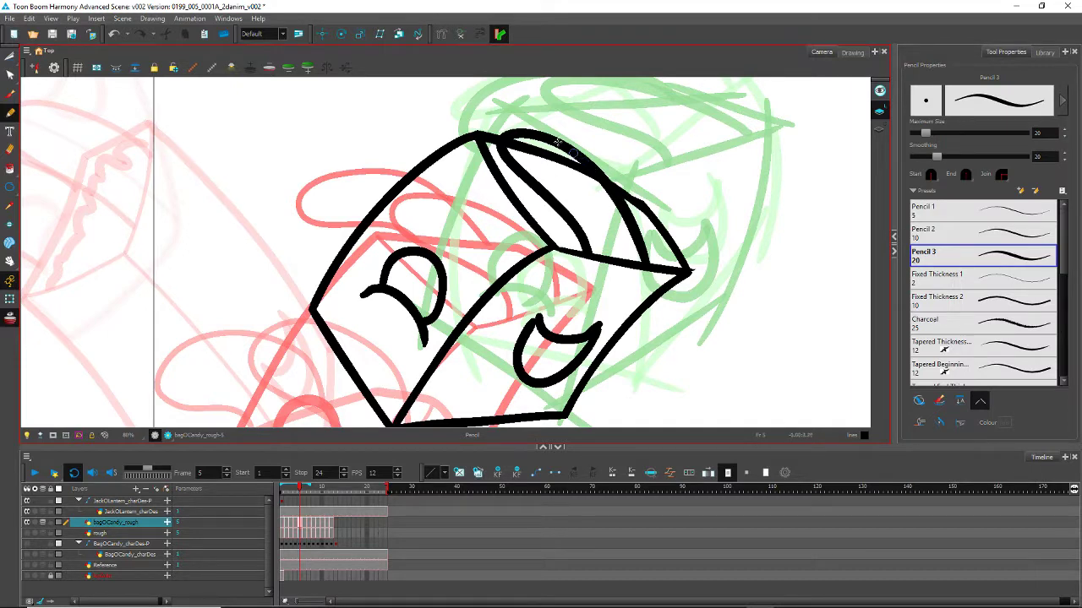
mouse_move(568, 150)
mouse_down()
mouse_move(365, 123)
mouse_move(505, 166)
mouse_up()
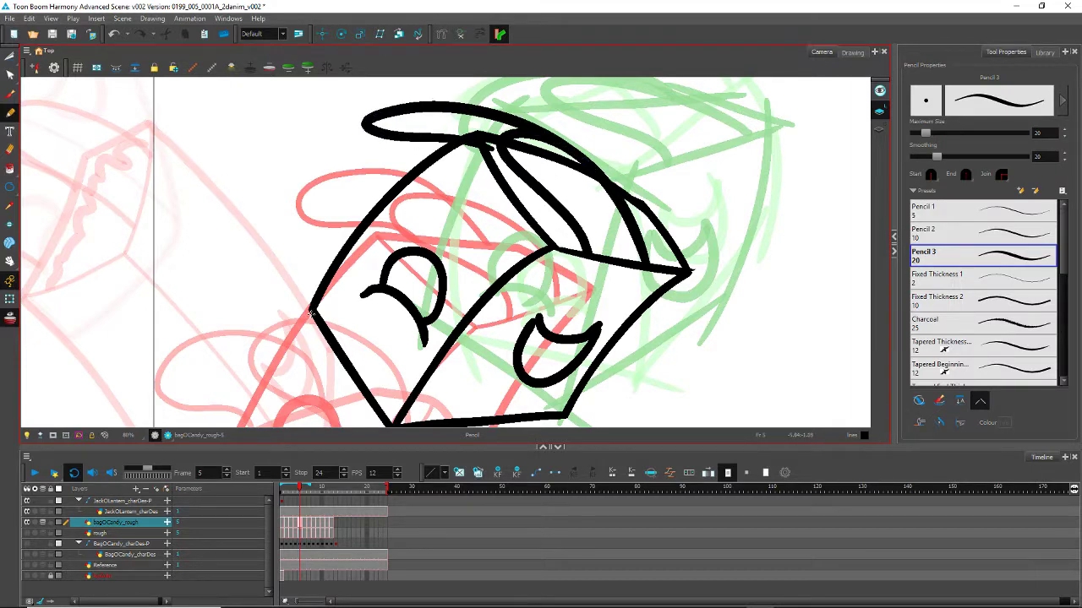
key(ctrl+z)
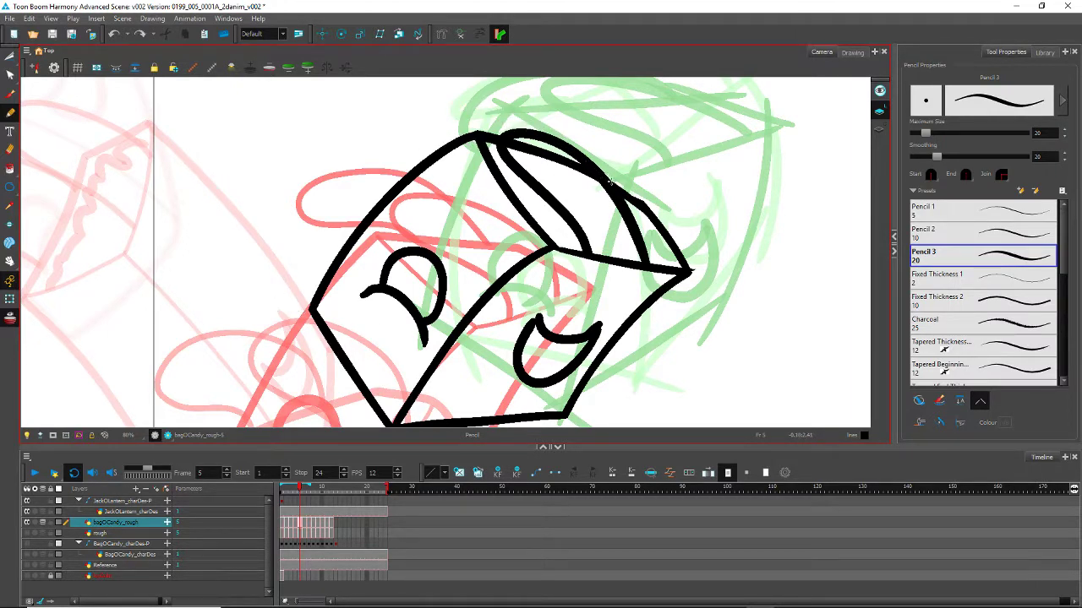
mouse_move(610, 182)
mouse_down()
mouse_move(507, 99)
mouse_move(402, 108)
mouse_move(507, 202)
mouse_up()
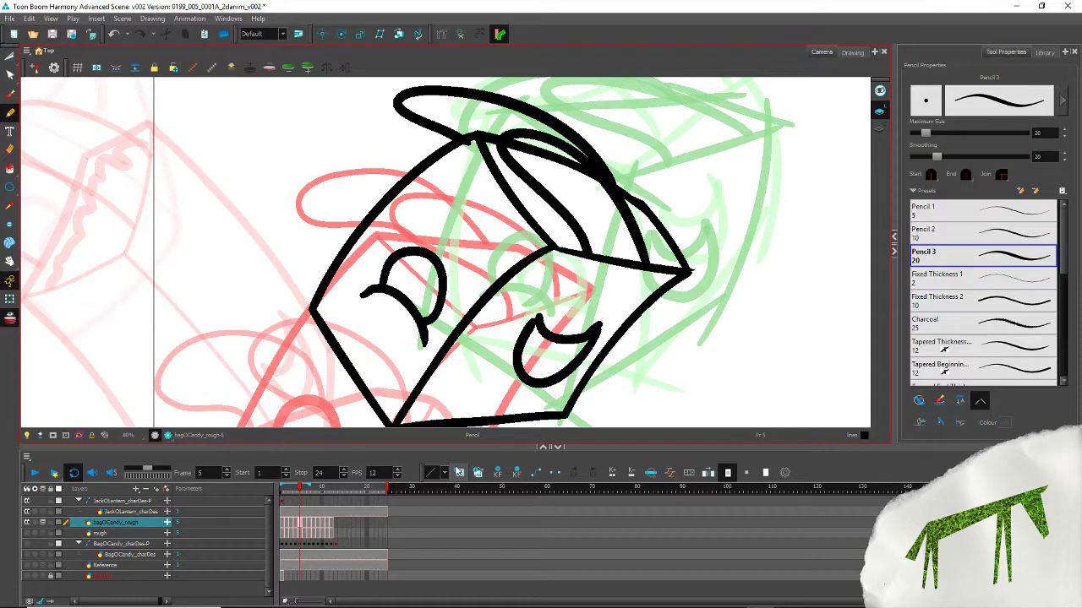
key(ctrl+z)
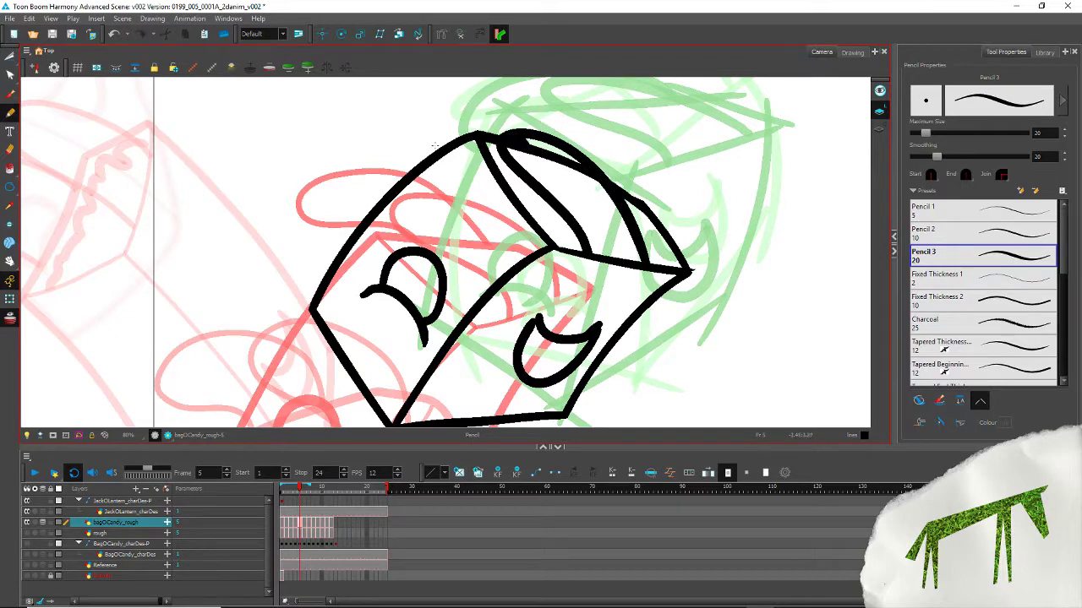
mouse_move(618, 178)
mouse_down()
mouse_move(465, 98)
mouse_move(470, 131)
mouse_move(596, 157)
mouse_up()
key(ctrl+z)
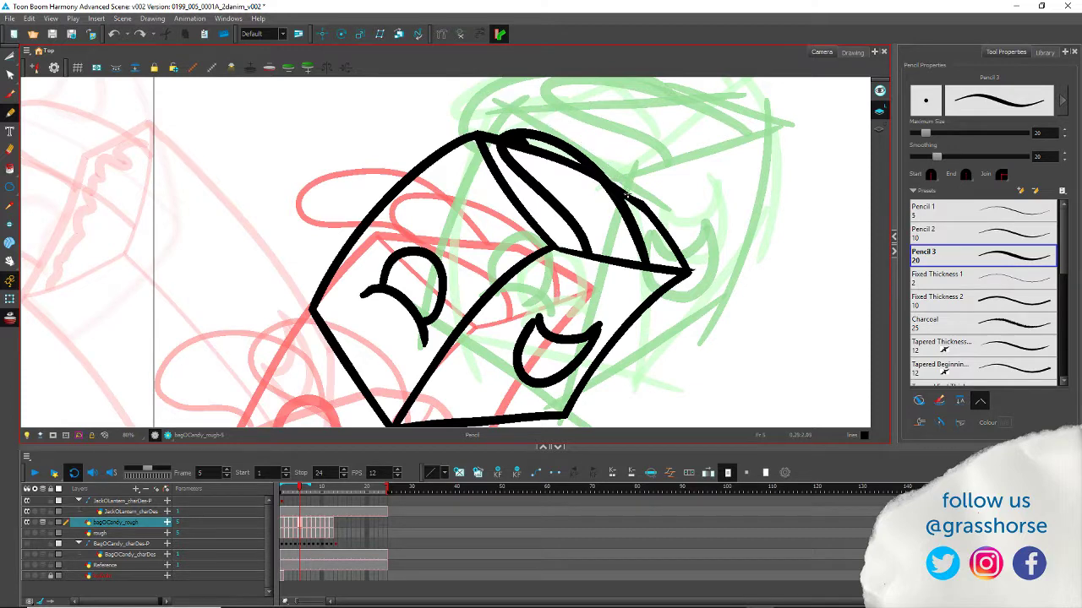
mouse_move(627, 195)
mouse_down()
mouse_move(609, 164)
mouse_move(543, 121)
mouse_move(461, 108)
mouse_move(429, 124)
mouse_move(615, 173)
mouse_move(578, 136)
mouse_move(517, 112)
mouse_move(440, 122)
mouse_move(468, 142)
mouse_up()
key(ctrl+z)
drag(376, 254, 398, 293)
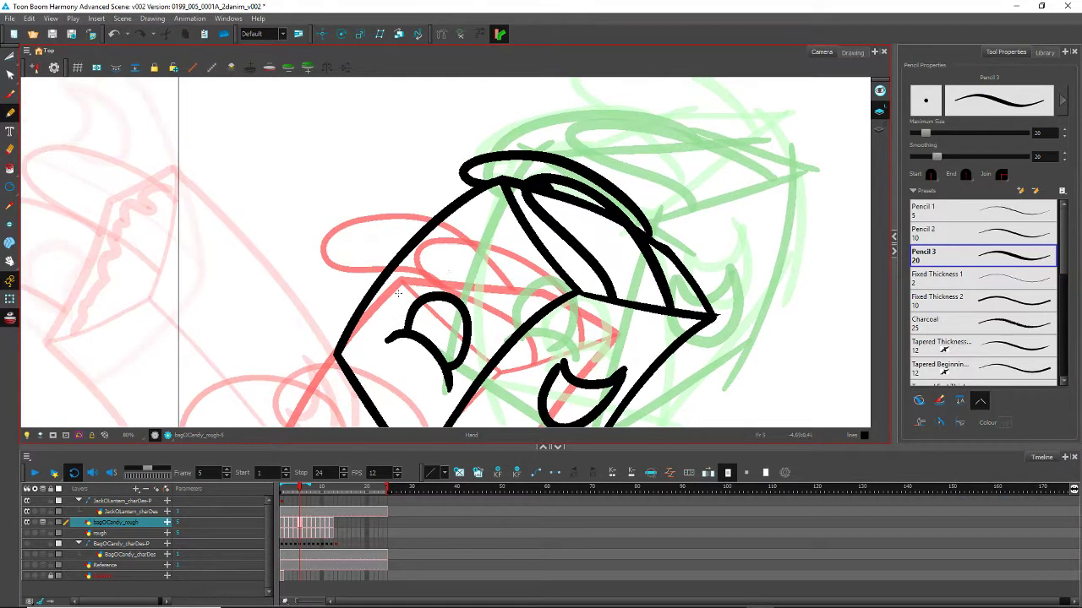
Step: Select the bag's outer outline together with the rear rim line of the opening
click(13, 34)
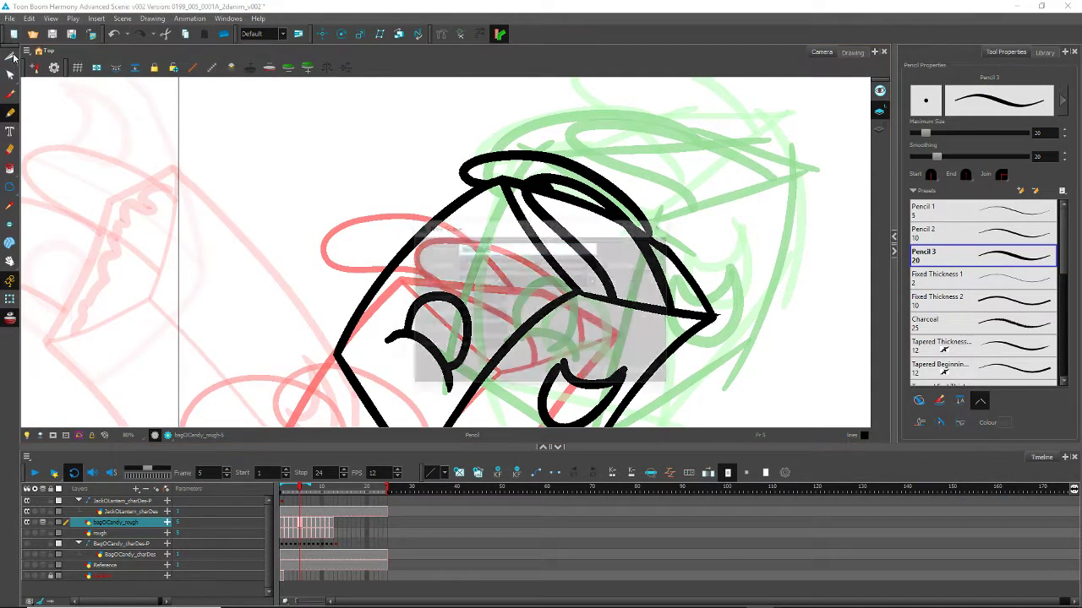
key(Escape)
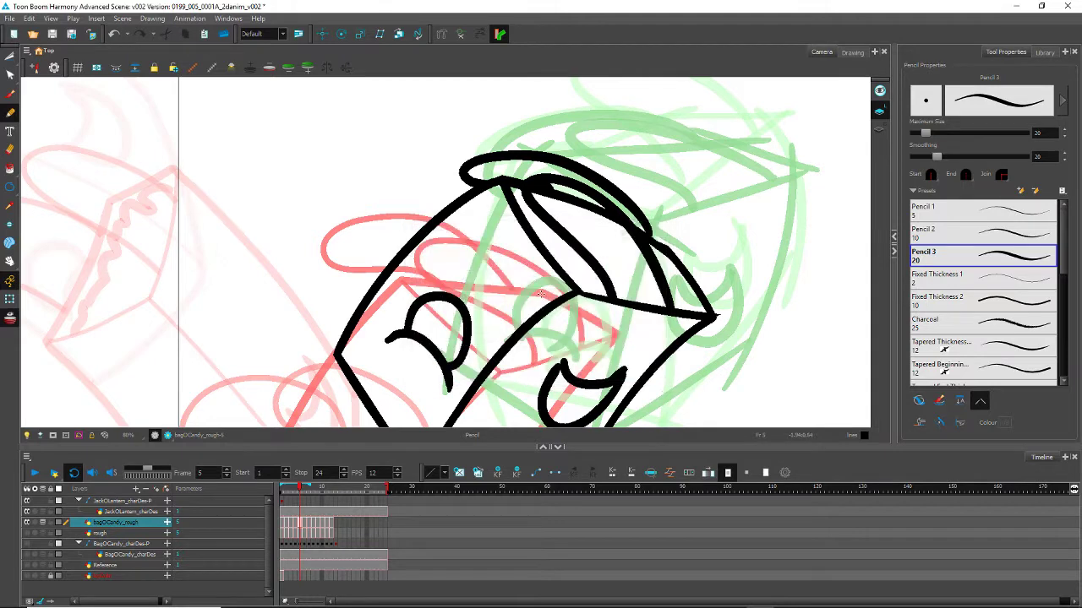
key(alt+s)
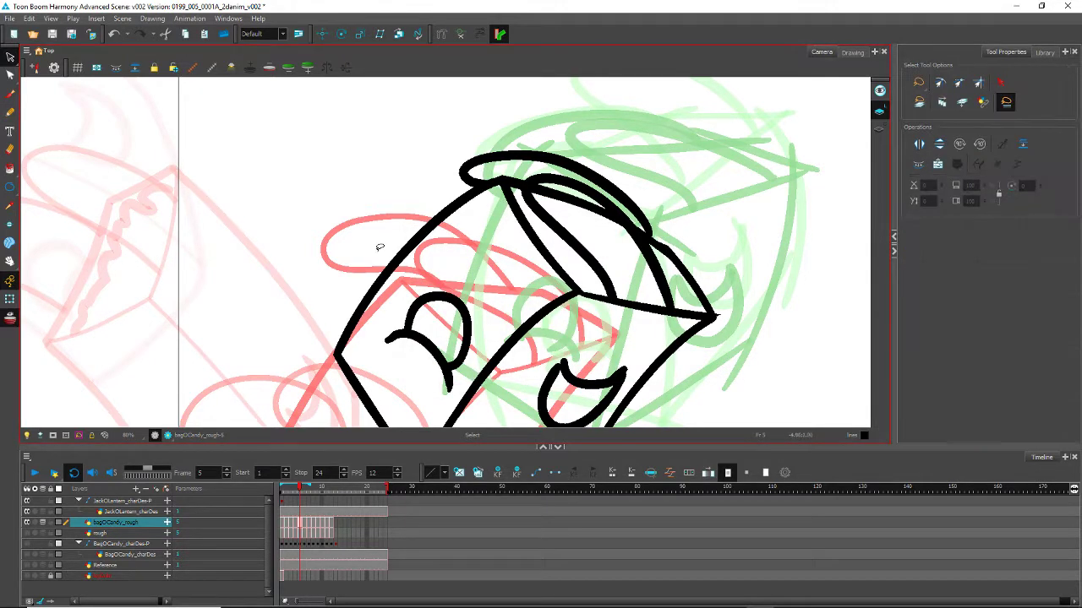
drag(324, 283, 236, 199)
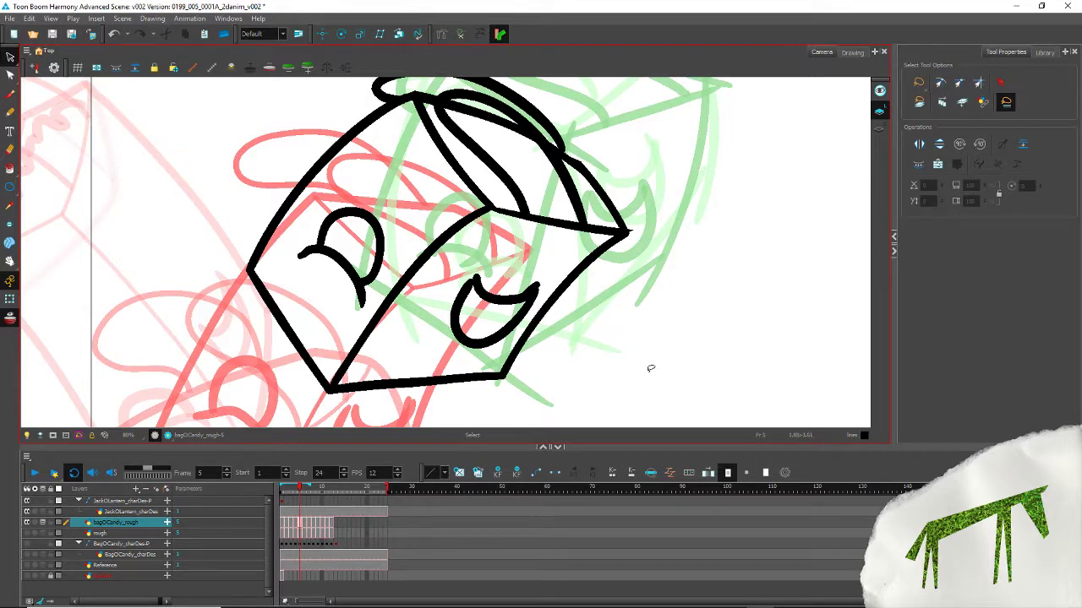
key(alt+e)
mouse_move(638, 232)
mouse_down()
mouse_move(628, 216)
mouse_move(632, 225)
mouse_up()
click(8, 59)
key(ctrl+a)
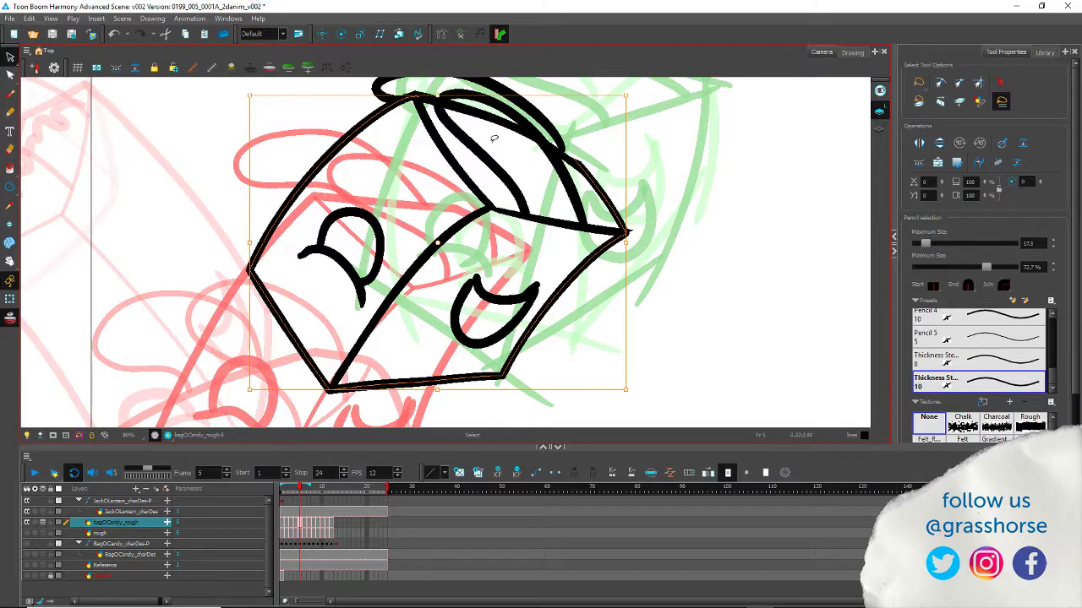
shift+click(479, 112)
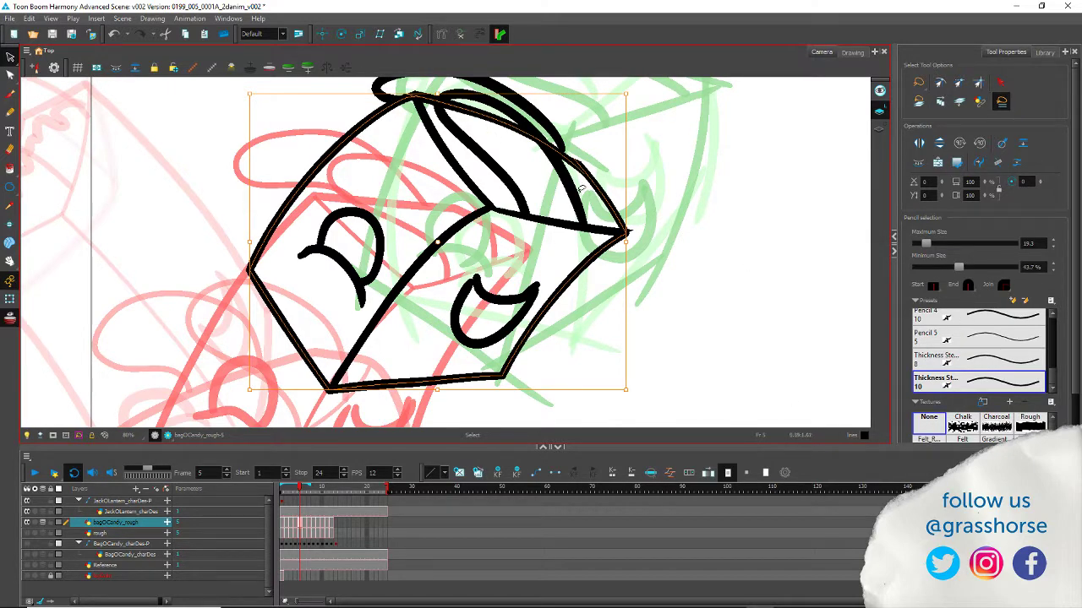
Step: Extend the rear rim line's end across the bag outline with the Contour Editor and delete the two points behind it
scroll(576, 209, up, 4)
drag(582, 146, 476, 385)
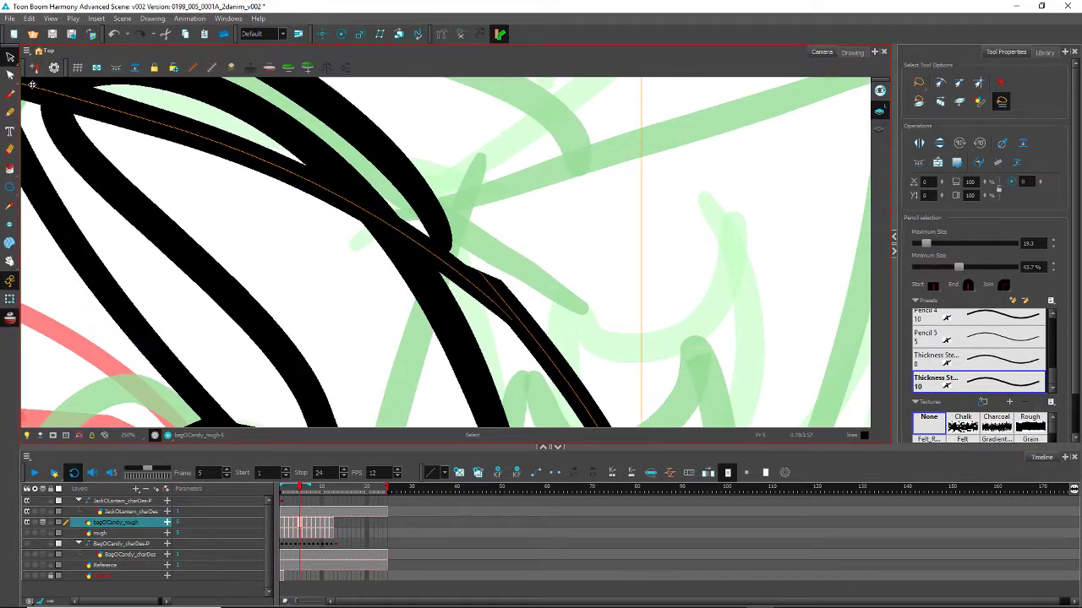
click(11, 75)
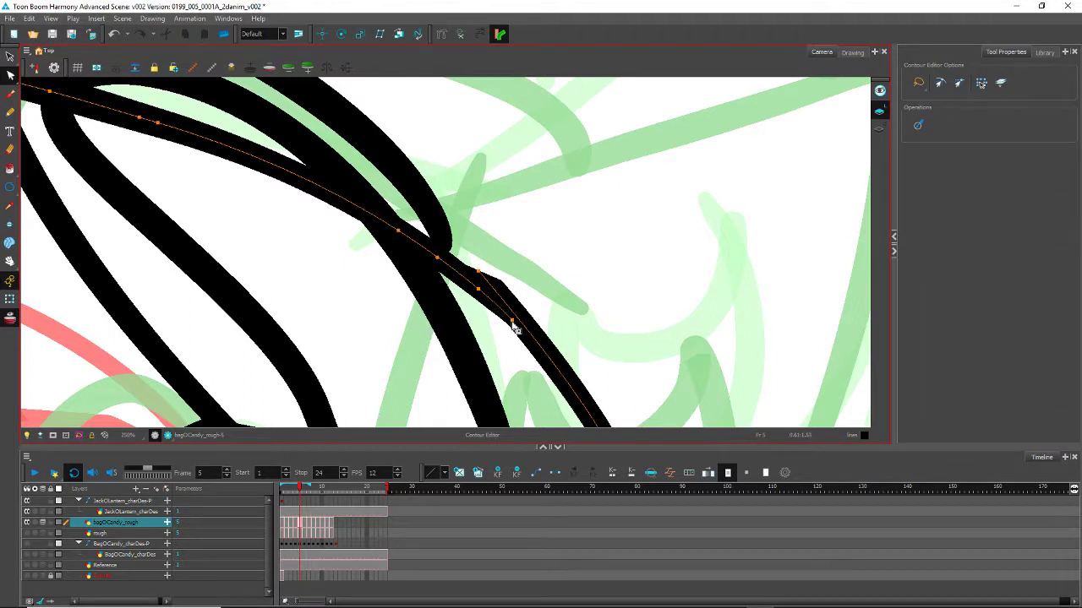
drag(512, 321, 552, 342)
click(479, 290)
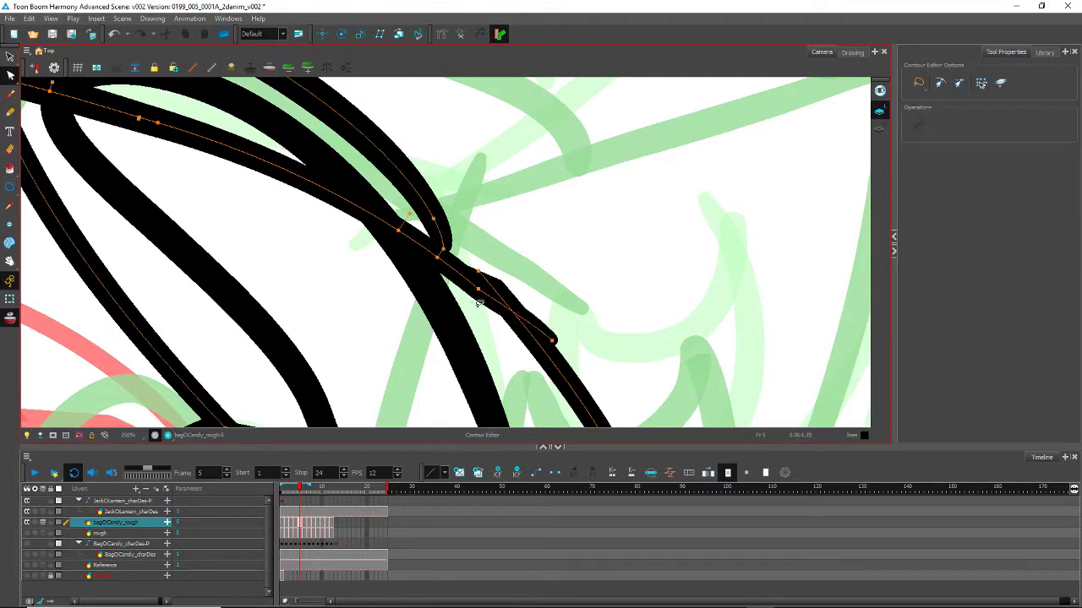
key(Delete)
click(438, 257)
key(Delete)
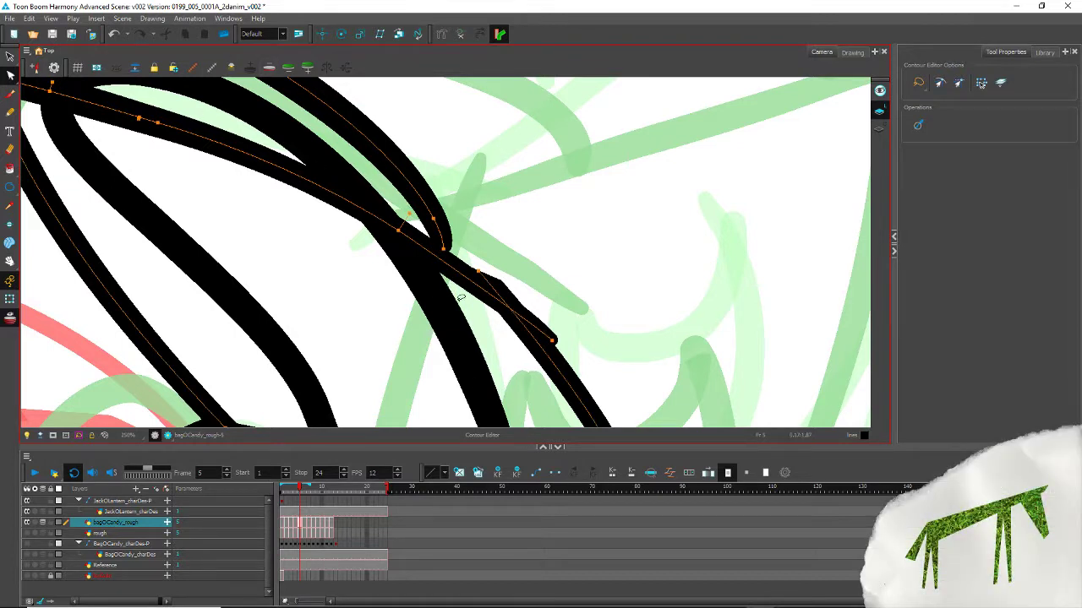
Step: Trim the overshoot where the rear rim meets the bag outline with the Cutter, undoing the cut that removes the outline
key(alt+t)
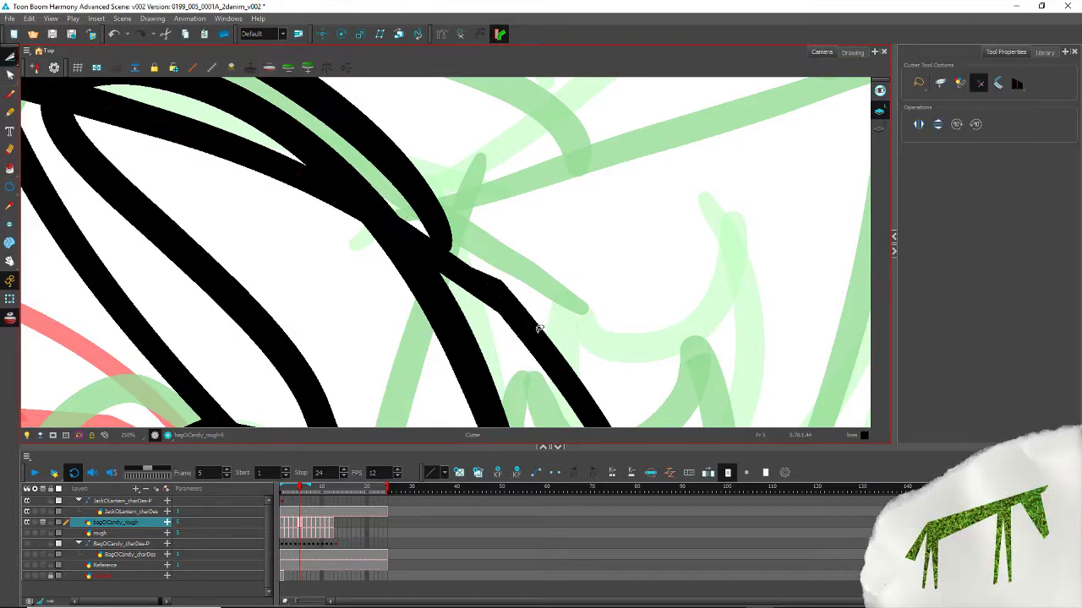
drag(496, 278, 500, 300)
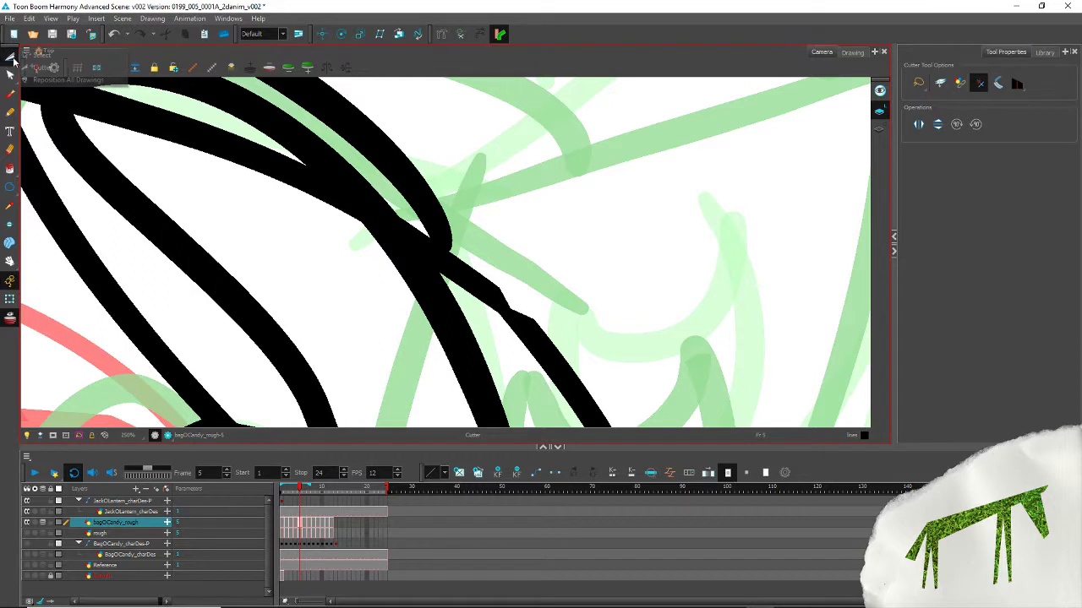
drag(576, 366, 486, 239)
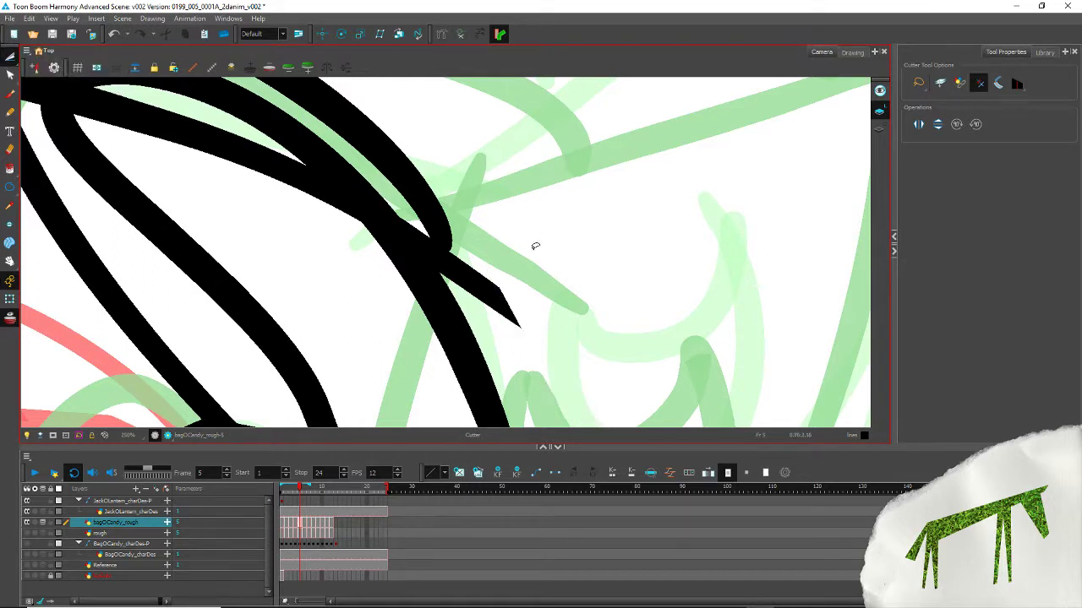
key(ctrl+z)
Step: Apply the size-10 thickness preset to the bag outline and rear rim line, and set their maximum size to 16
key(alt+s)
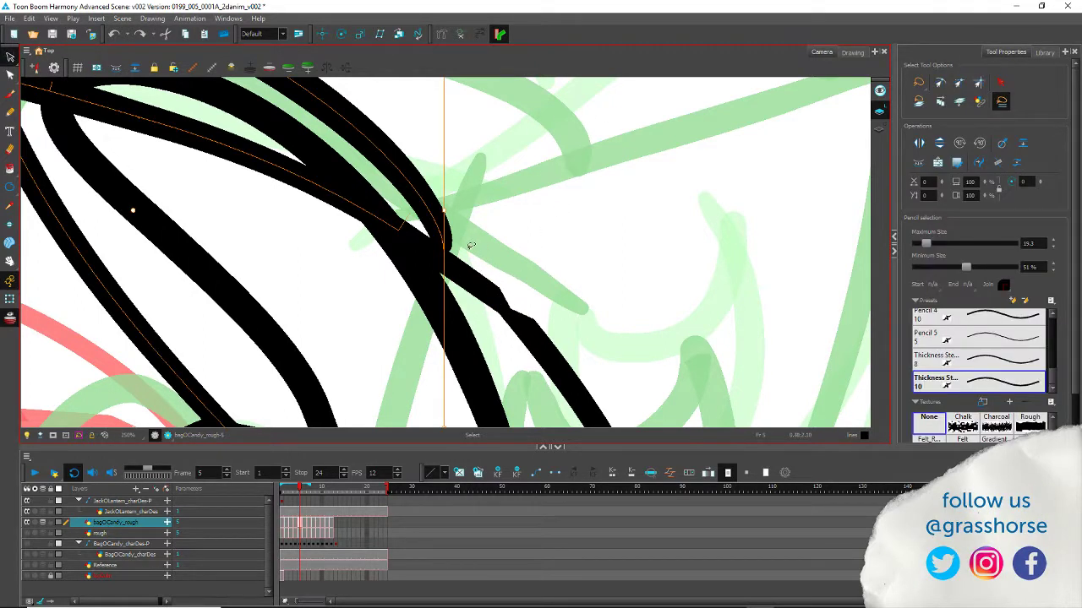
drag(471, 246, 509, 326)
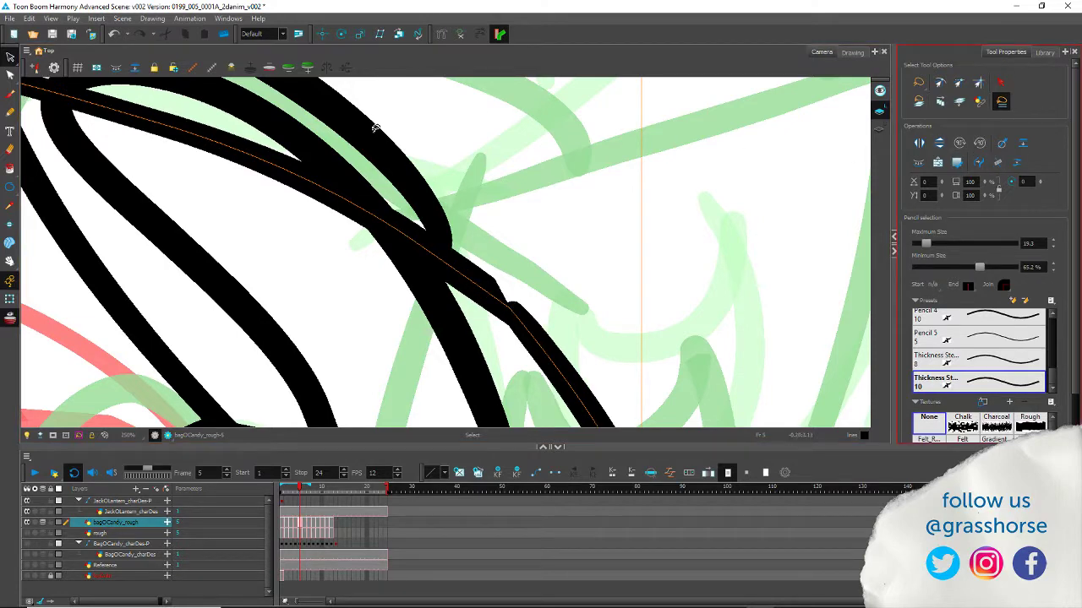
scroll(242, 227, down, 5)
drag(148, 310, 384, 284)
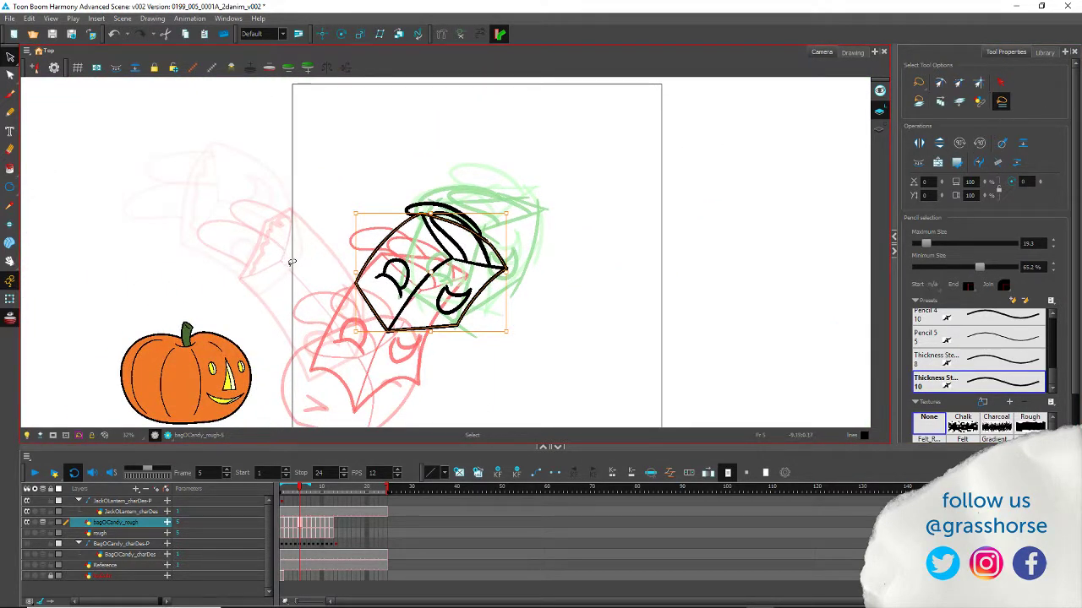
click(977, 378)
double_click(1029, 243)
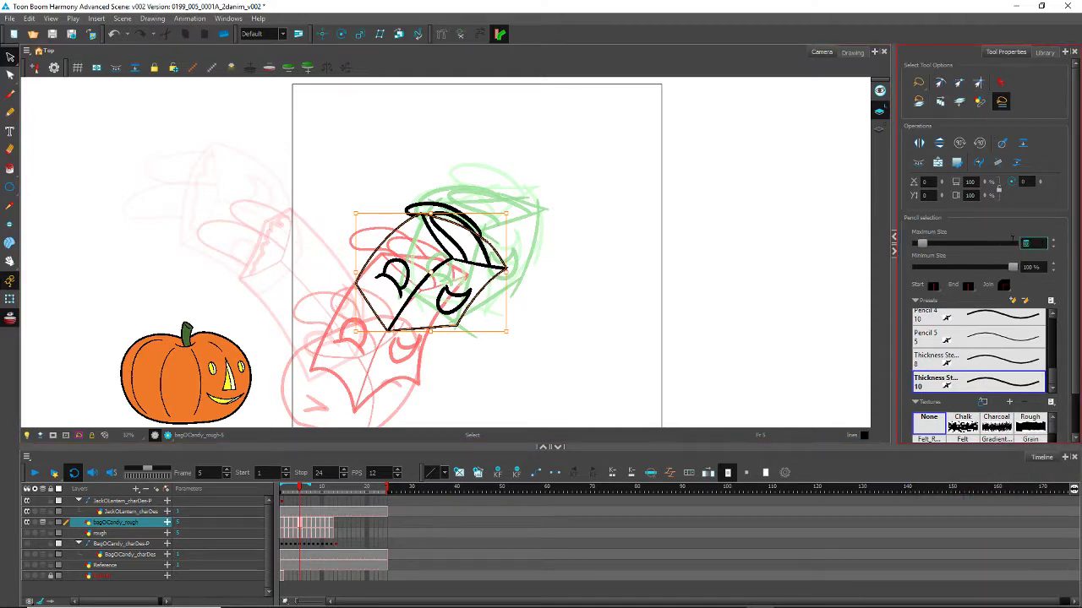
text(10)
click(311, 227)
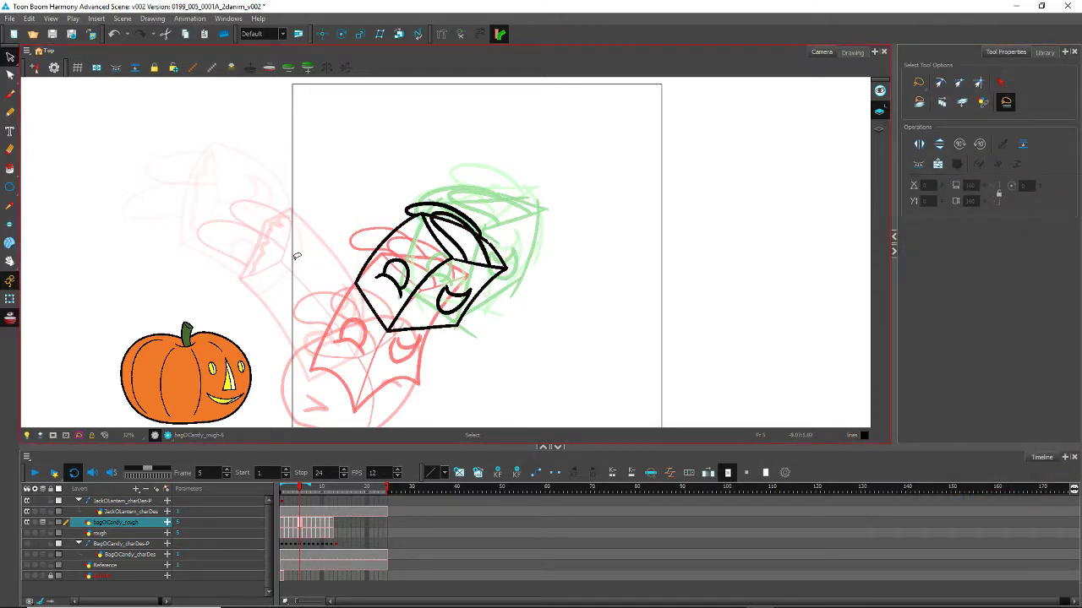
Step: Apply the size-10 thickness preset to the opening's near rim line and set its maximum size to 8
scroll(303, 283, up, 4)
scroll(307, 275, down, 1)
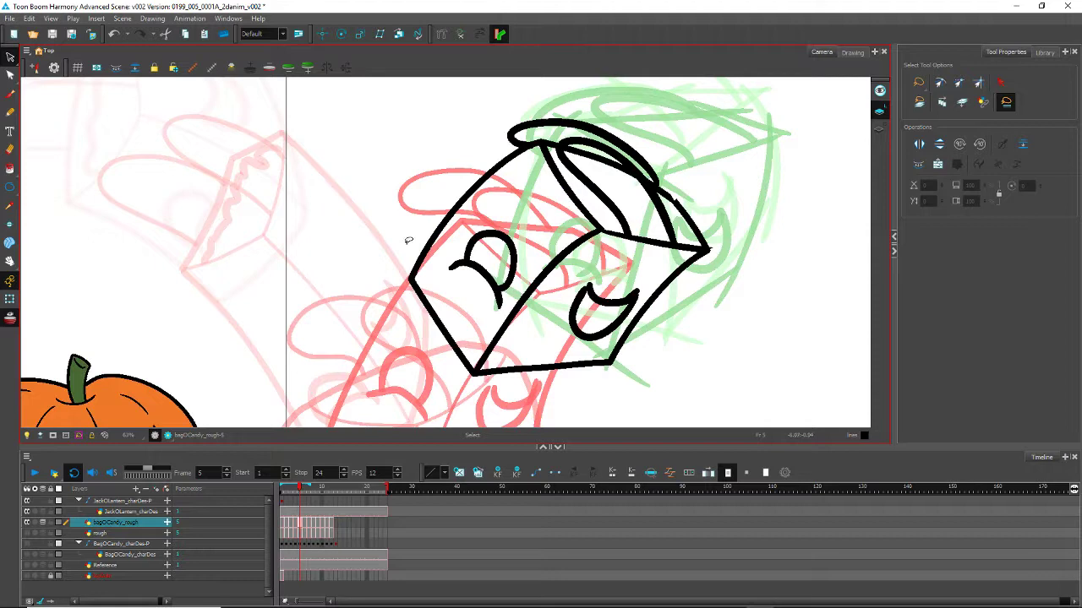
drag(408, 241, 296, 242)
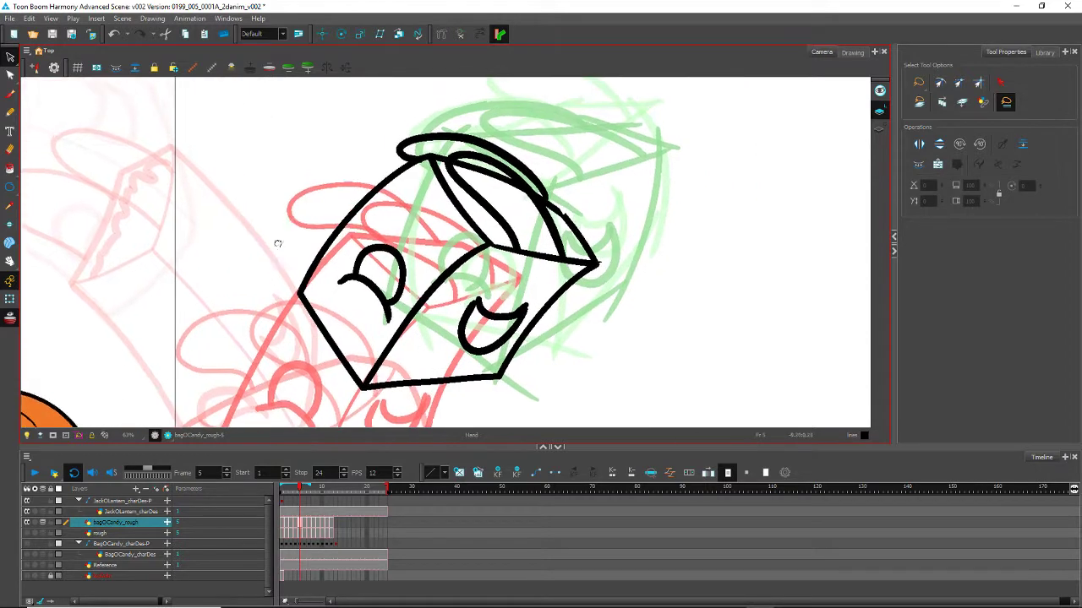
click(532, 256)
scroll(586, 297, up, 3)
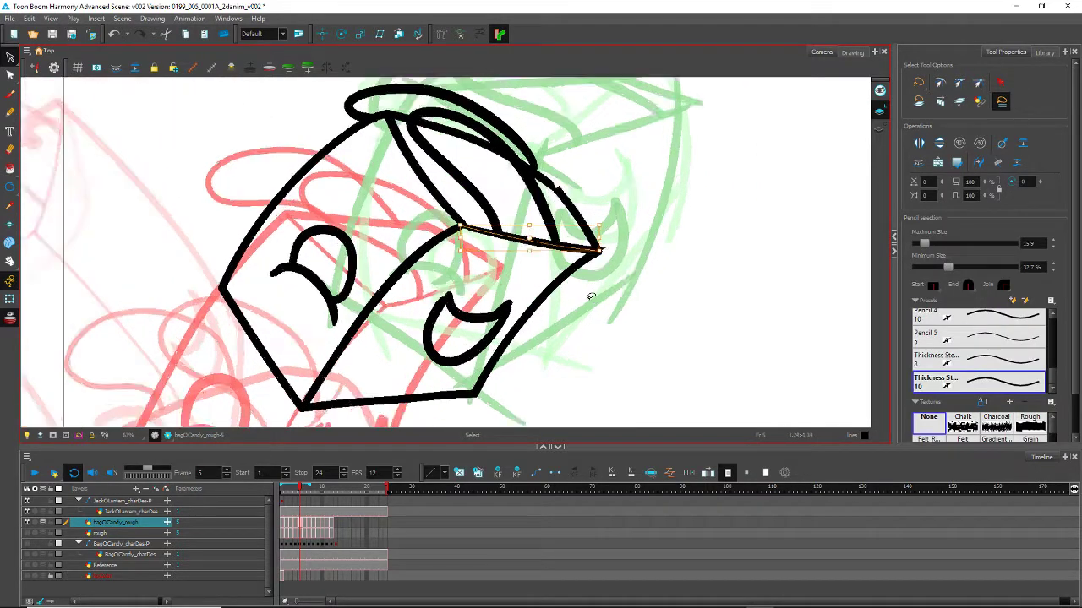
click(989, 384)
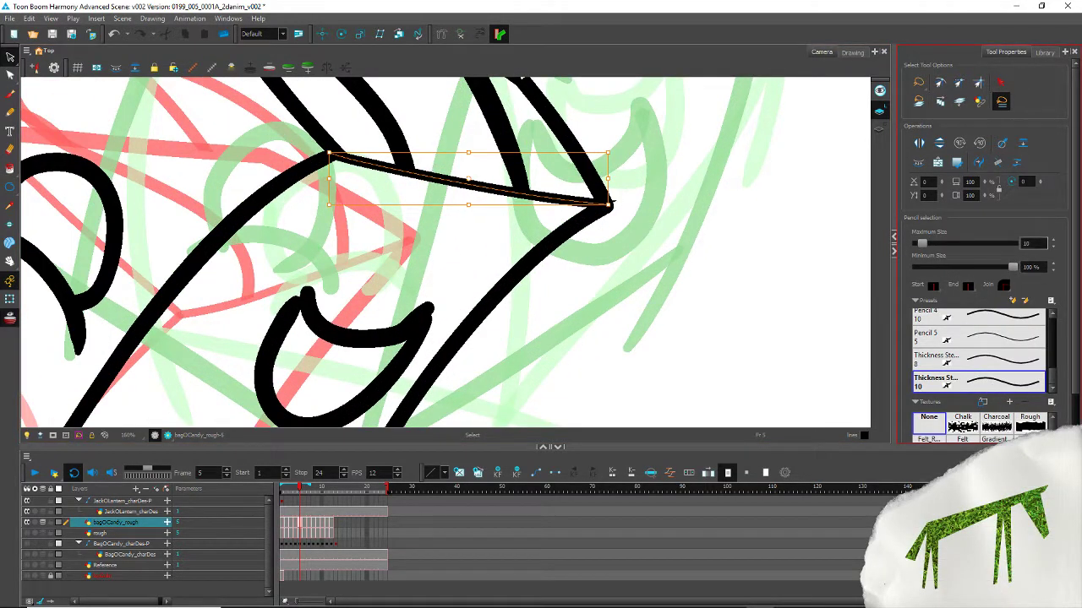
double_click(1024, 244)
text(8)
key(Return)
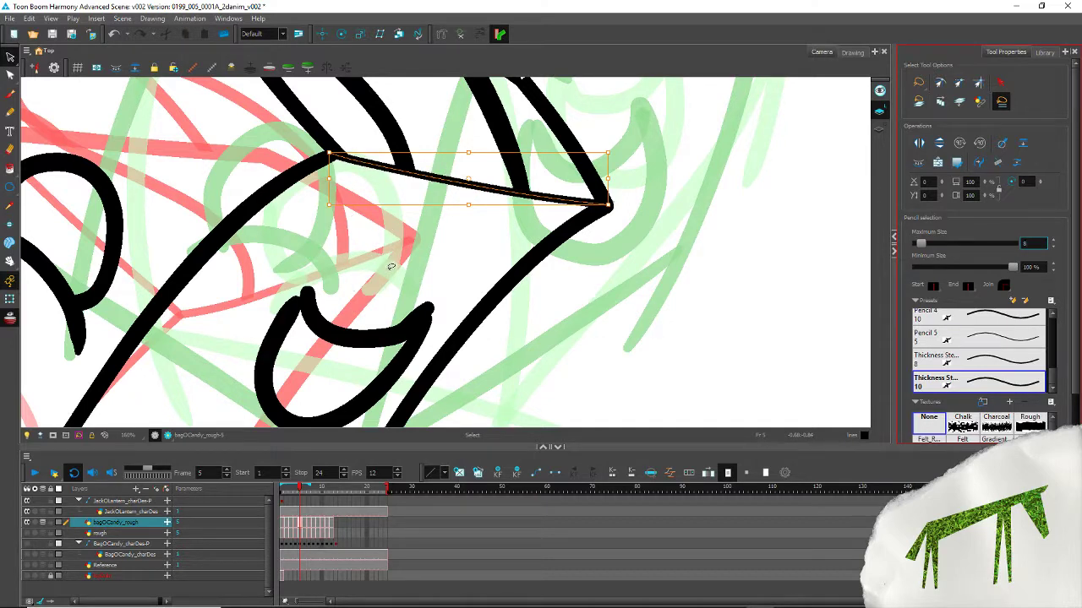
Step: Align the bag's middle fold line with the near rim's corner using the Contour Editor, and delete the surplus point
key(alt+q)
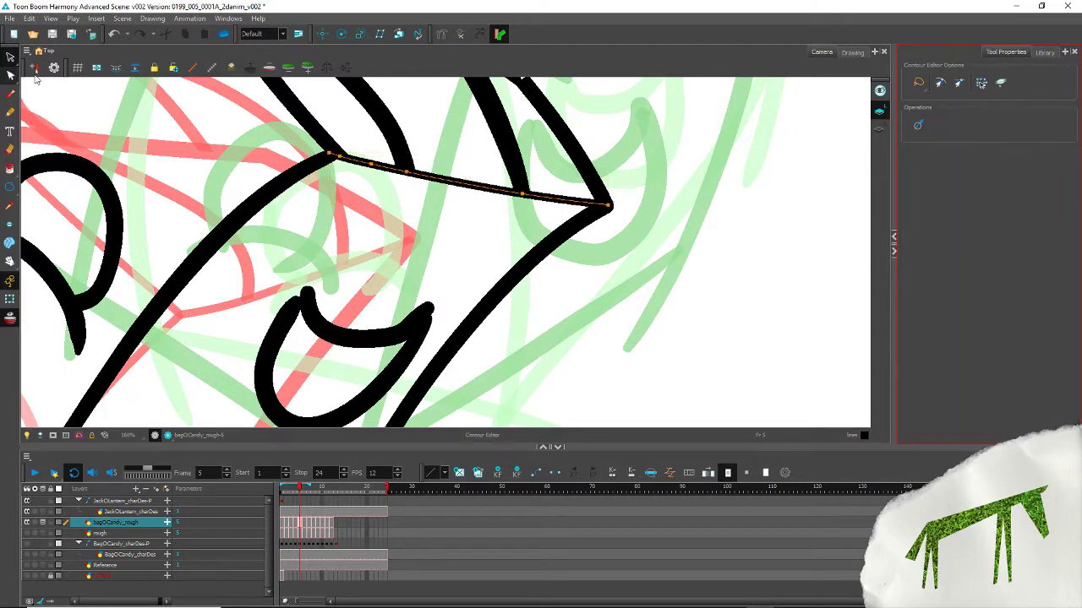
scroll(581, 227, up, 3)
click(651, 170)
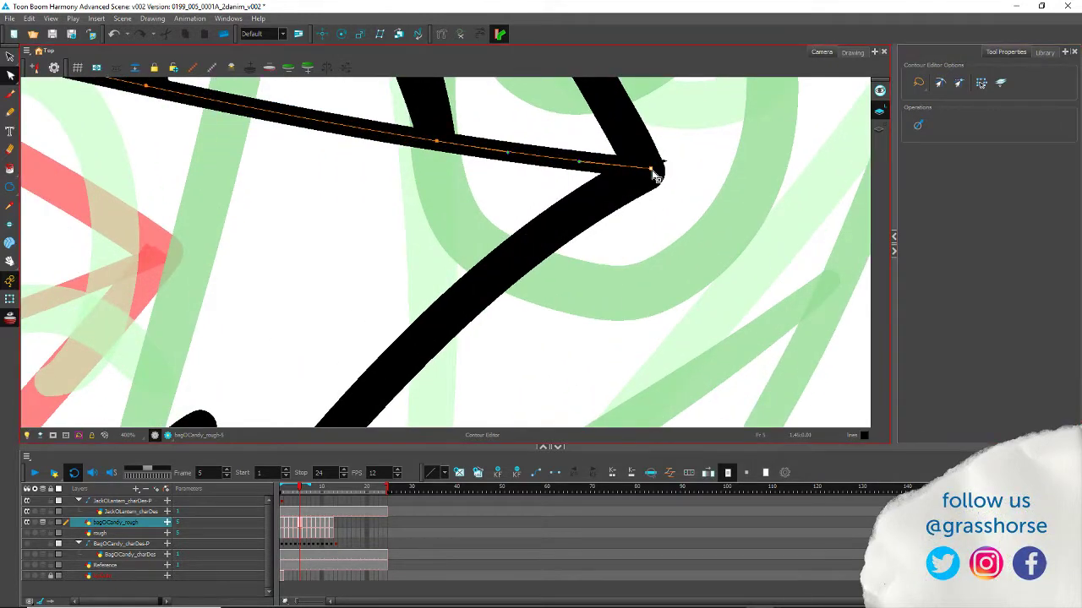
scroll(334, 241, down, 2)
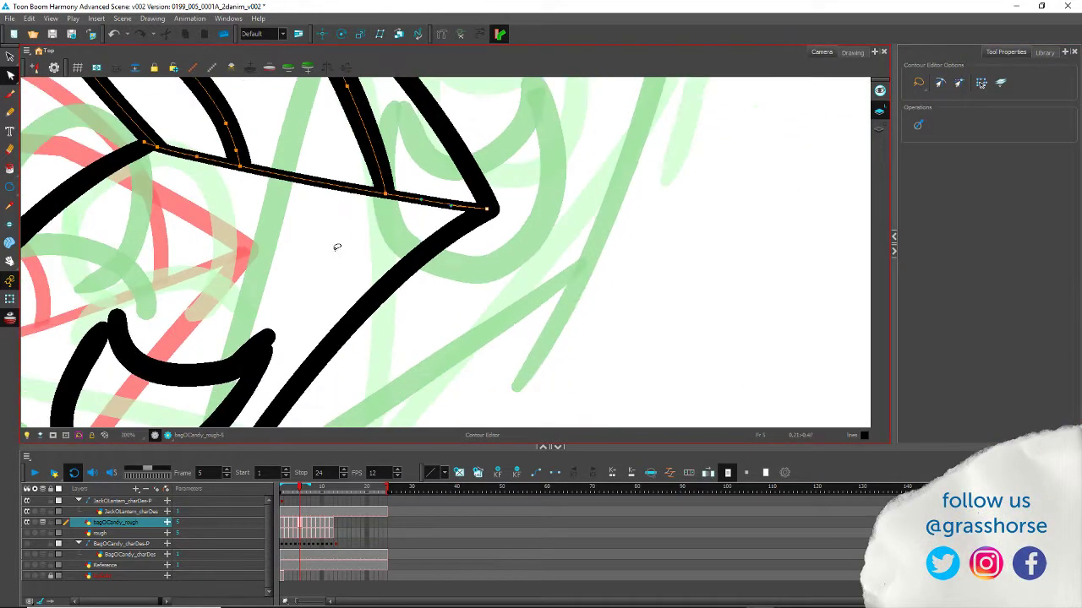
drag(279, 225, 536, 306)
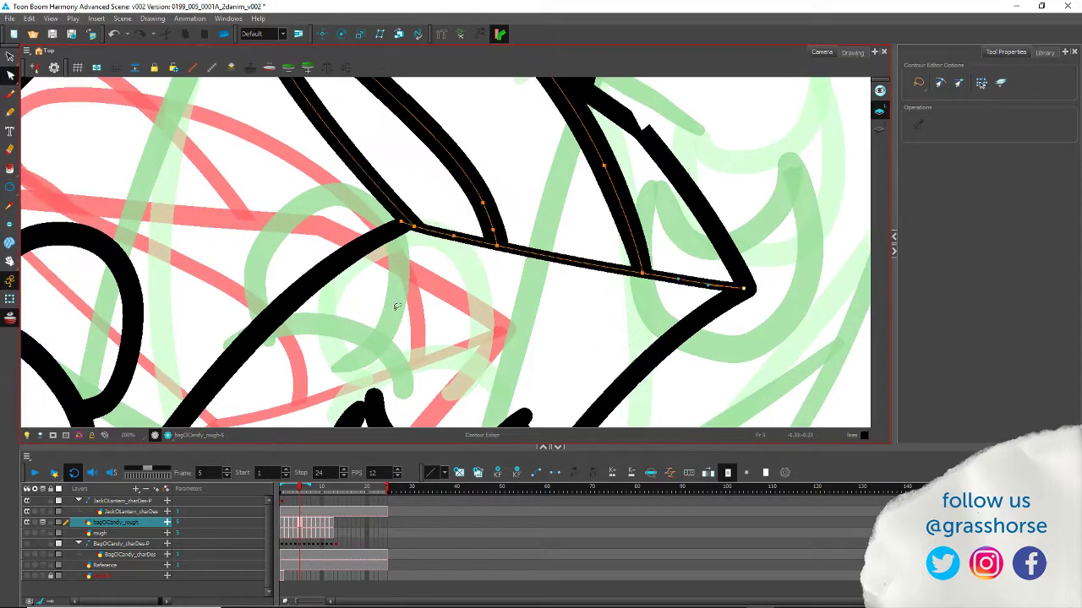
drag(391, 284, 416, 331)
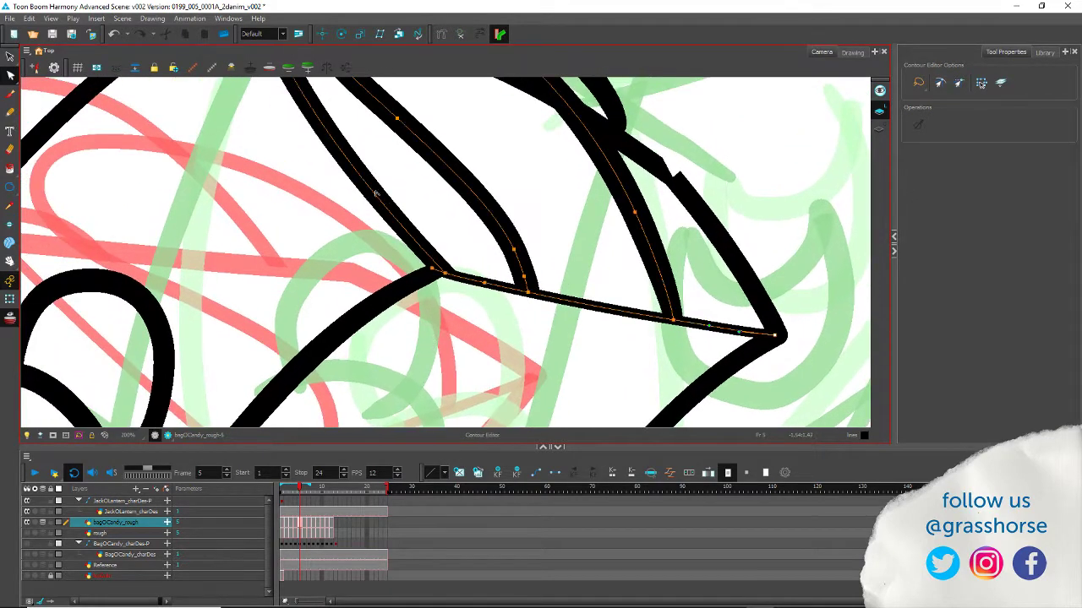
click(415, 277)
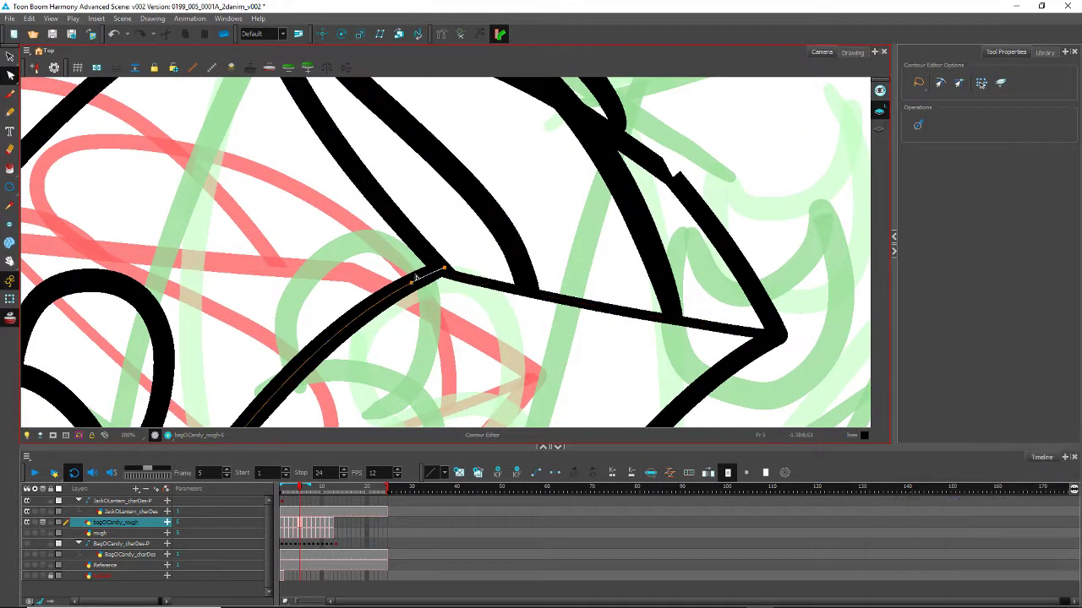
click(474, 283)
click(435, 275)
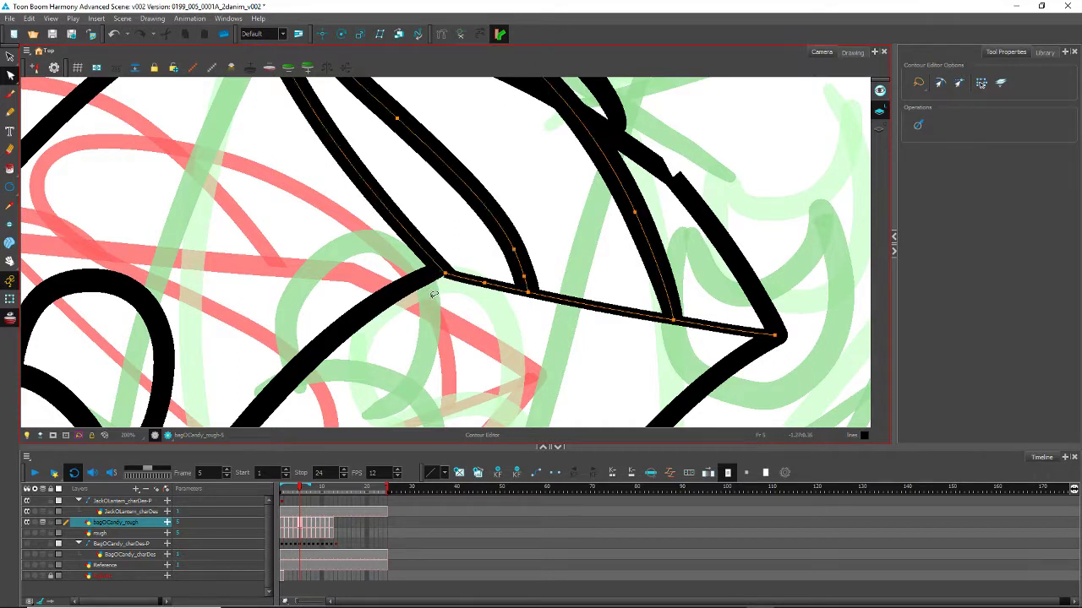
click(421, 280)
mouse_move(445, 269)
mouse_down()
mouse_move(450, 283)
mouse_move(449, 273)
mouse_up()
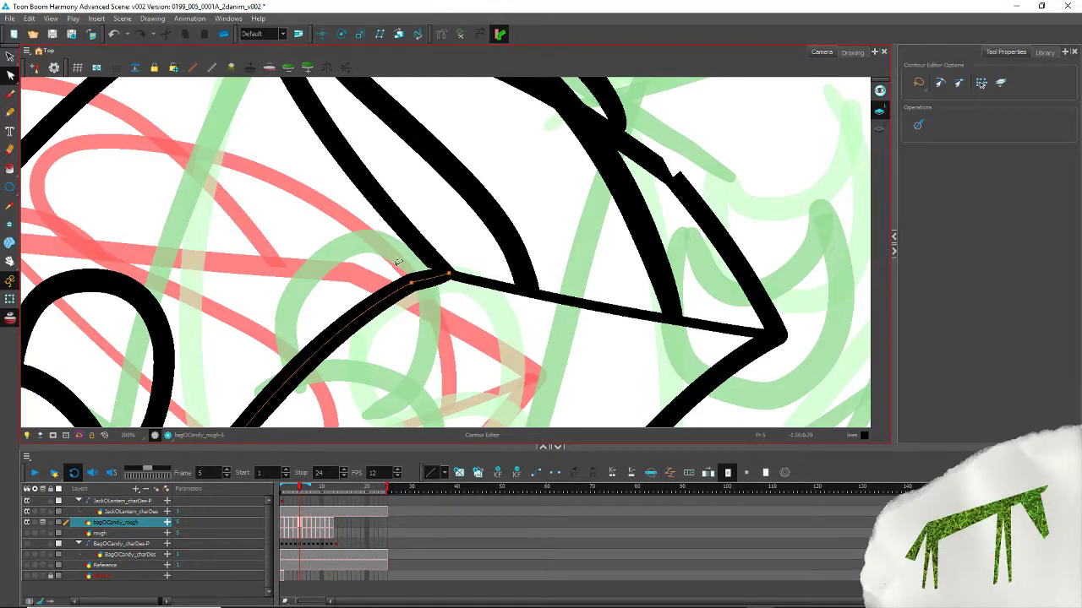
key(Delete)
Step: Select the bag's outline and rear rim strokes and merge them into one line to close the gap near the corner
key(1)
key(space)
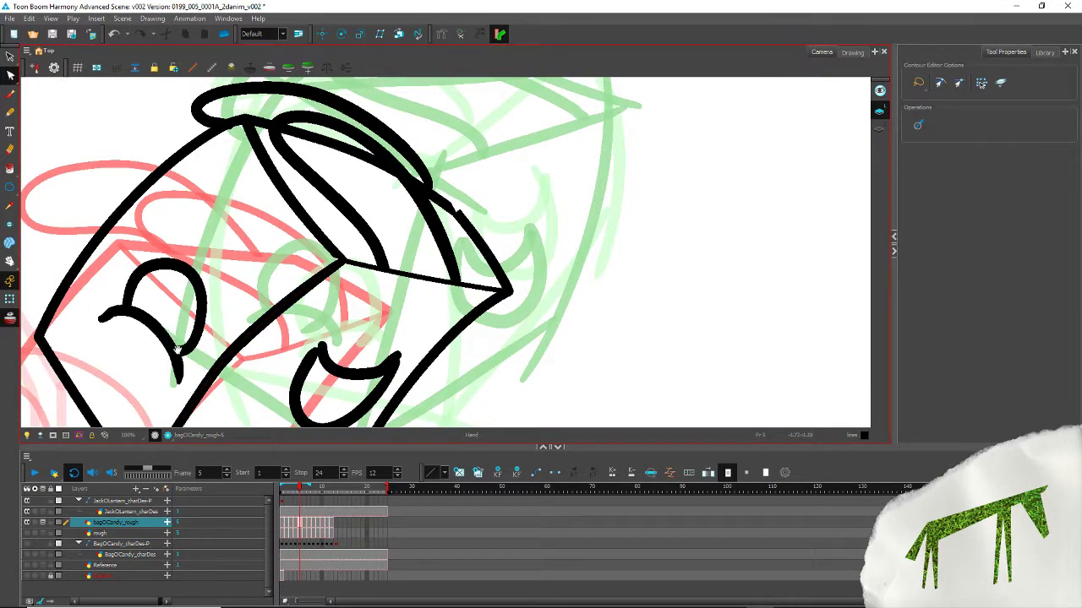
drag(190, 333, 282, 224)
mouse_move(307, 259)
mouse_down()
mouse_move(255, 331)
mouse_move(264, 326)
mouse_up()
click(307, 314)
key(space)
mouse_move(320, 175)
mouse_down()
mouse_move(329, 230)
mouse_move(303, 327)
mouse_up()
click(9, 56)
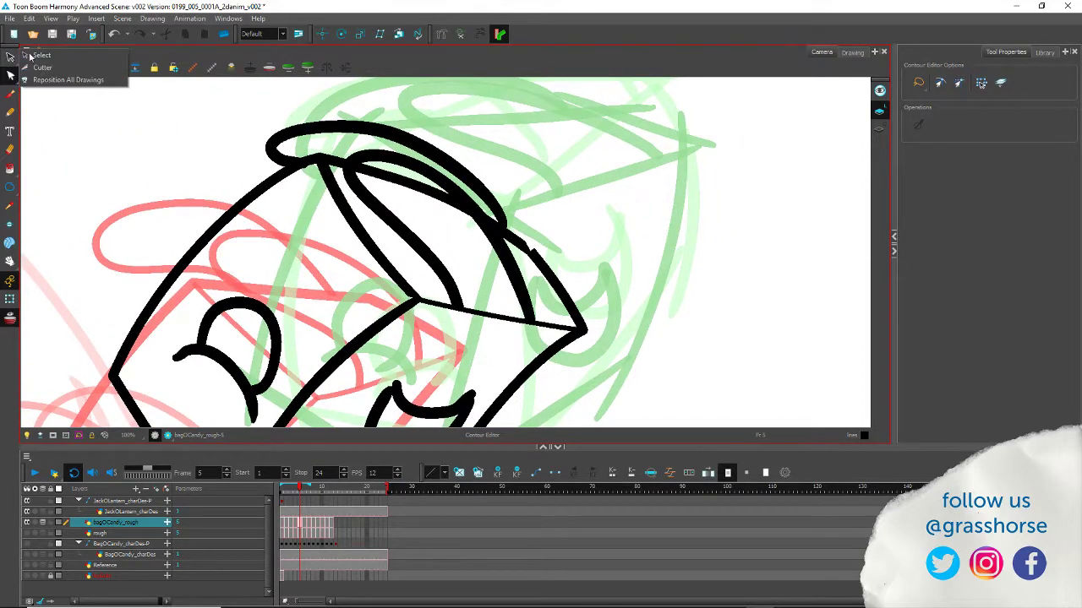
click(38, 56)
click(541, 254)
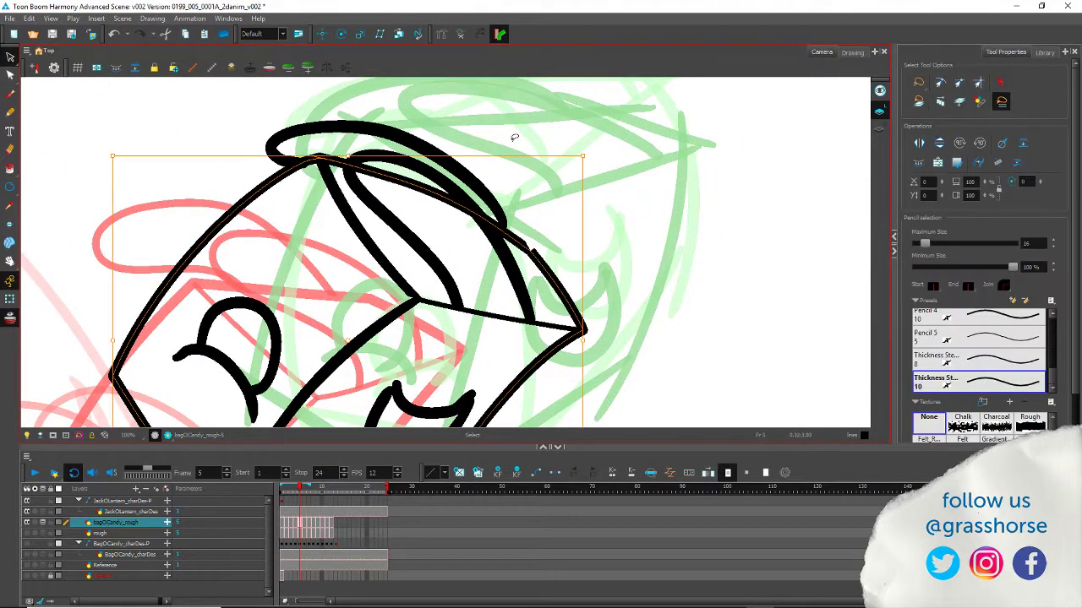
click(998, 163)
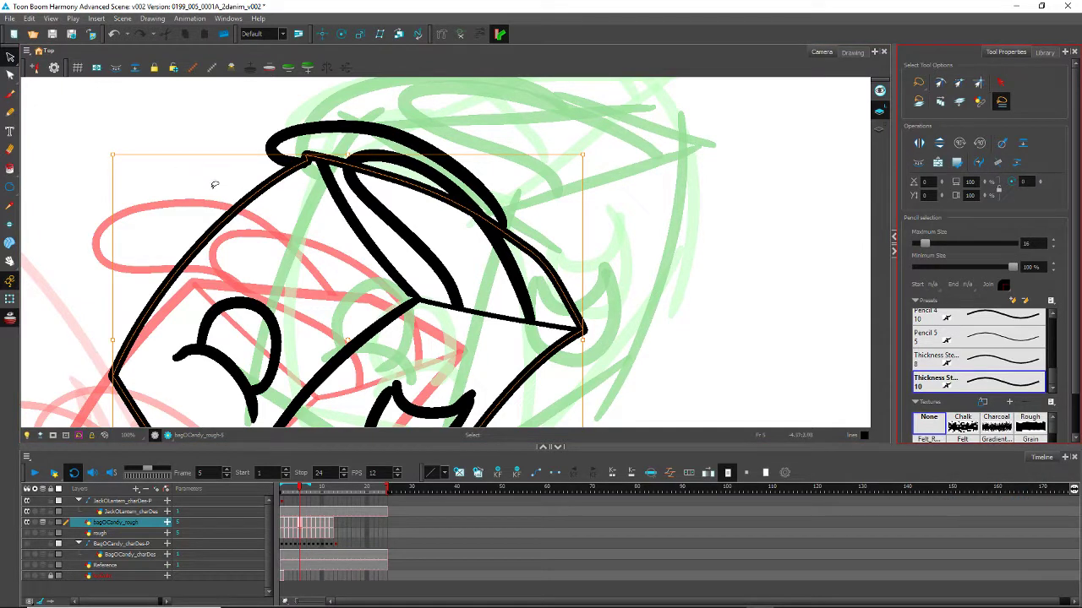
Step: Straighten the short side of the bag's rim between its rear corner and outer corner with the Contour Editor, removing the surplus points
key(alt+q)
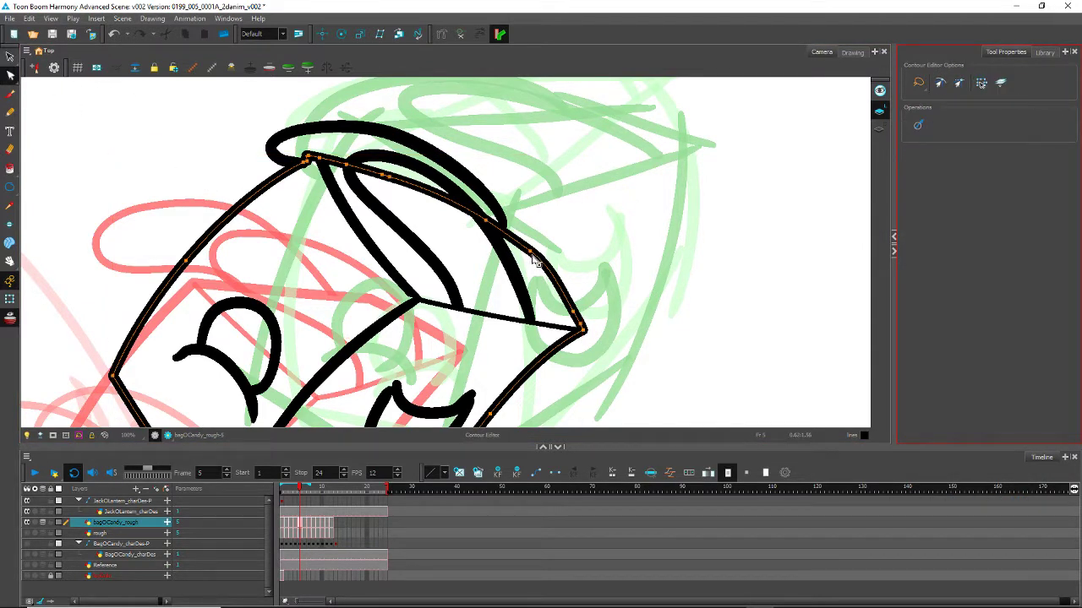
click(545, 334)
click(560, 259)
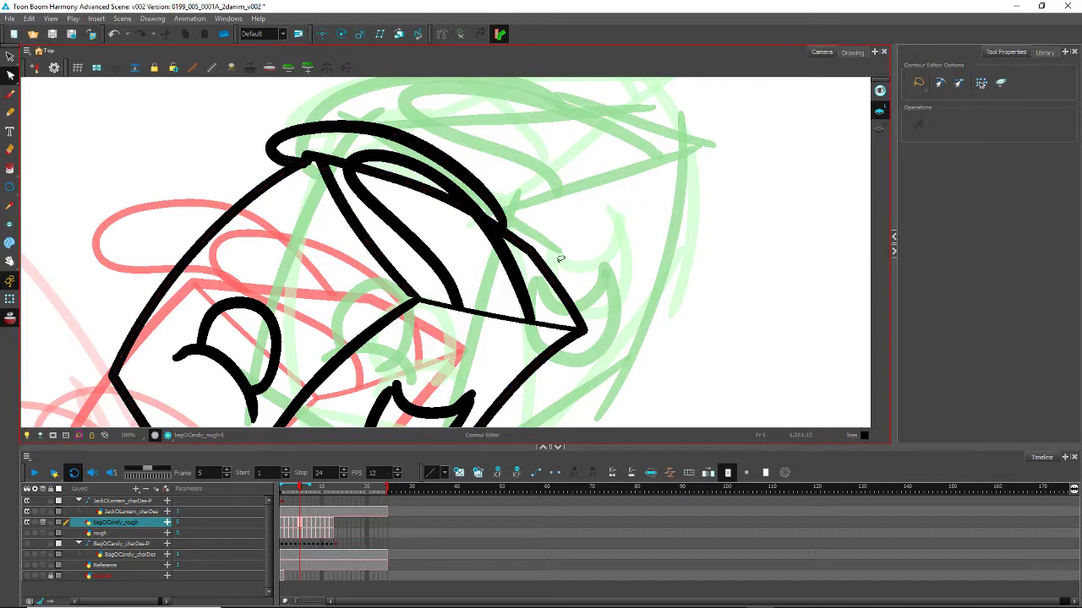
Step: Apply the size-10 thickness preset to the bag's middle fold line, set its maximum size to 8, and apply the preset to the opening's inner rim line
drag(96, 380, 146, 271)
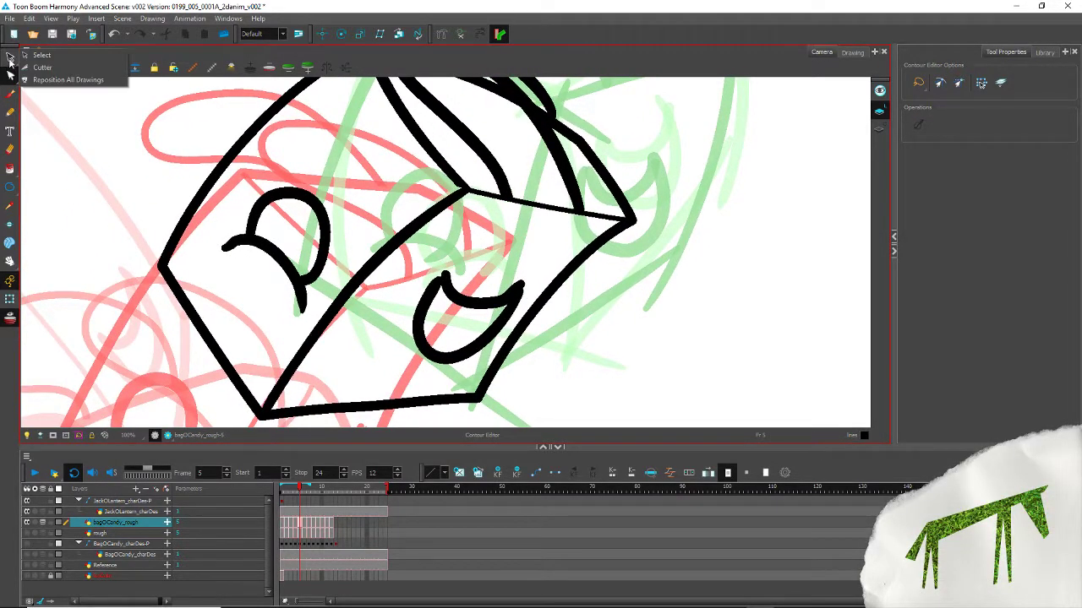
click(11, 58)
mouse_move(423, 247)
mouse_down()
mouse_move(398, 195)
mouse_move(369, 171)
mouse_up()
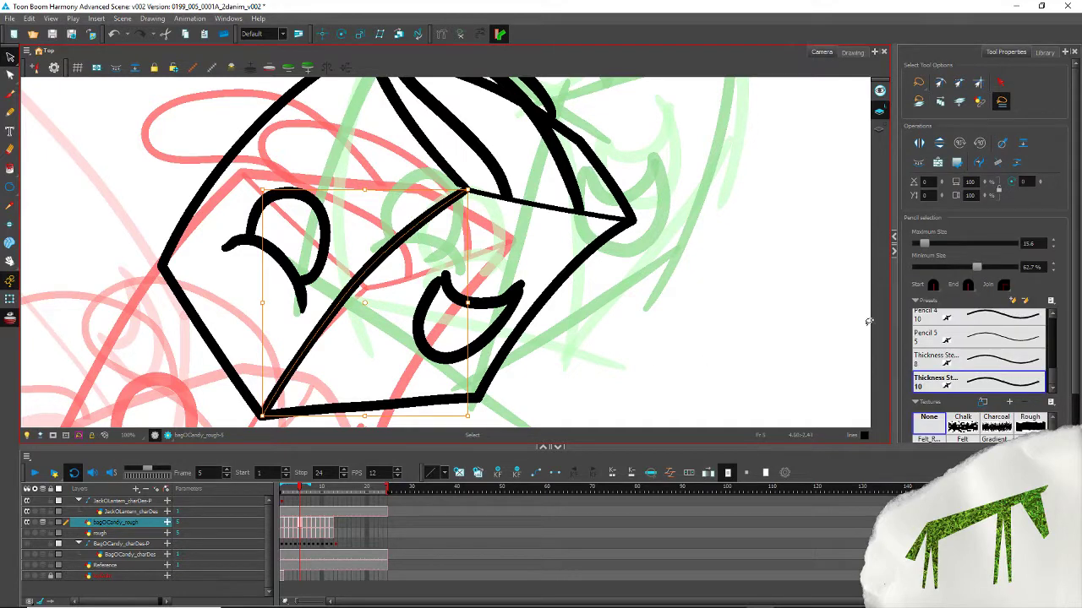
click(994, 384)
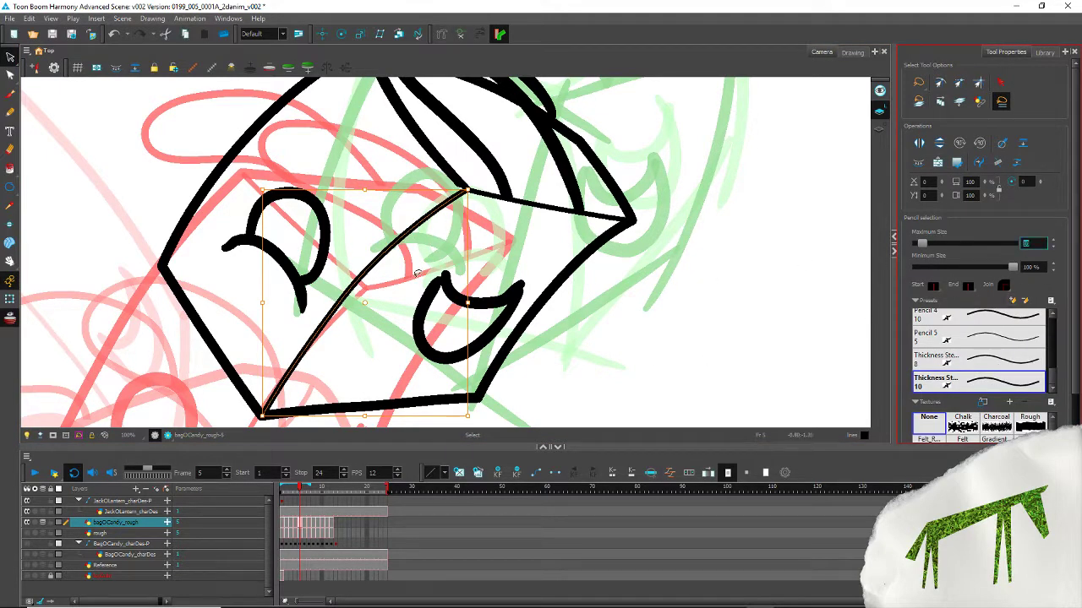
click(228, 379)
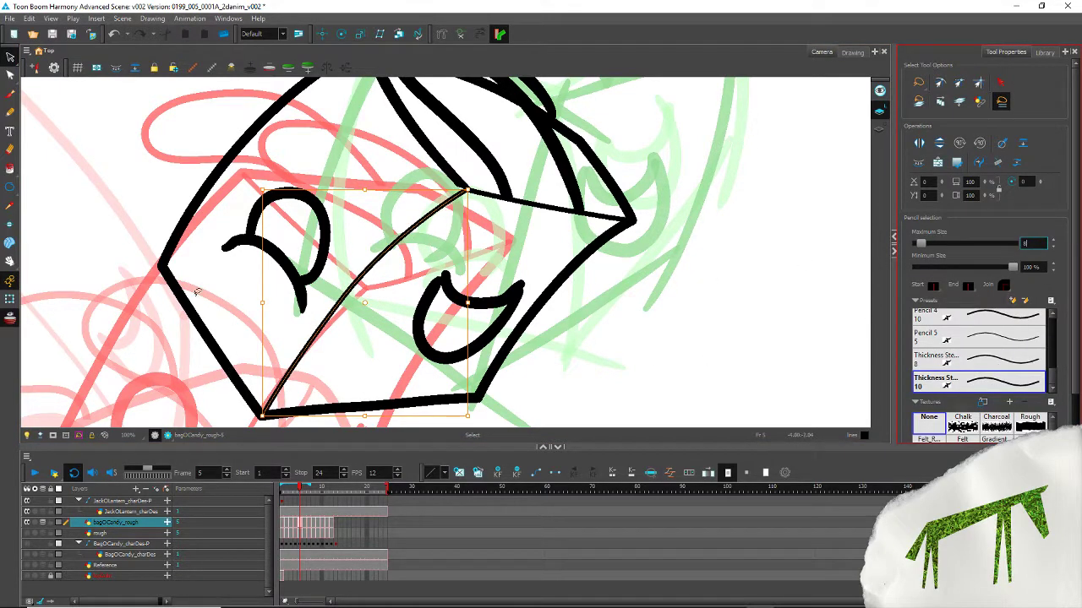
click(445, 151)
click(1001, 385)
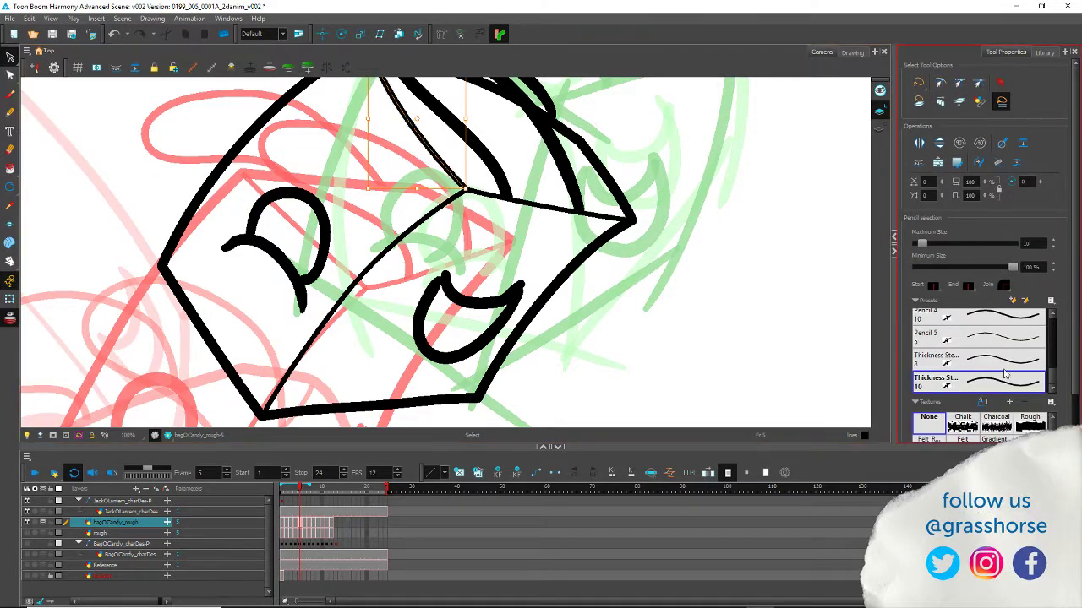
Step: Apply the size-10 thickness preset to the bag's front handle loop
click(308, 127)
mouse_move(543, 235)
mouse_down()
mouse_move(544, 176)
mouse_move(558, 163)
mouse_up()
click(813, 329)
key(space)
drag(320, 215, 342, 371)
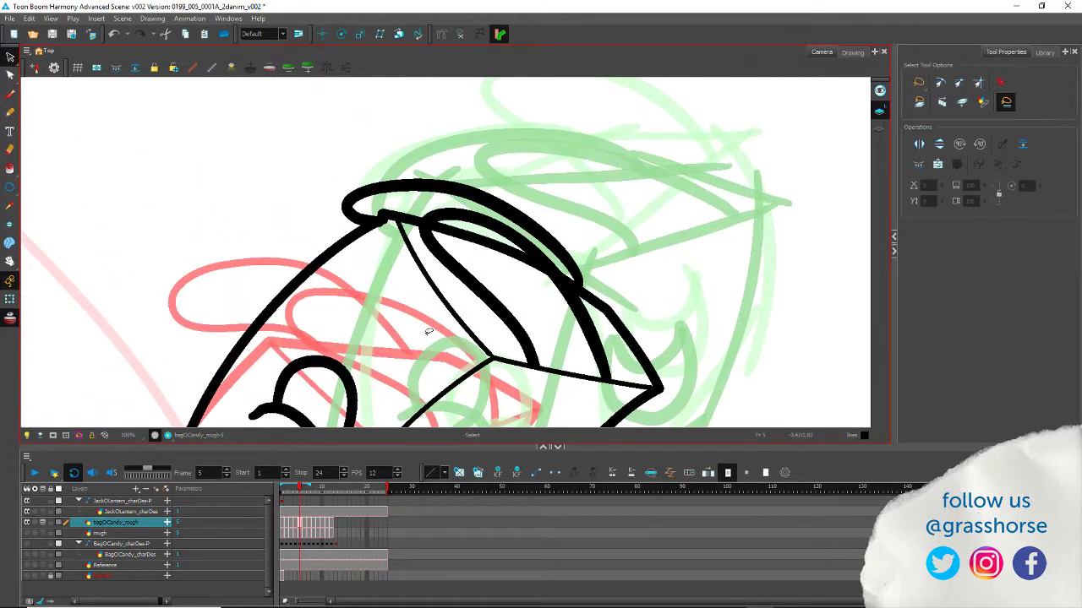
click(483, 304)
click(982, 387)
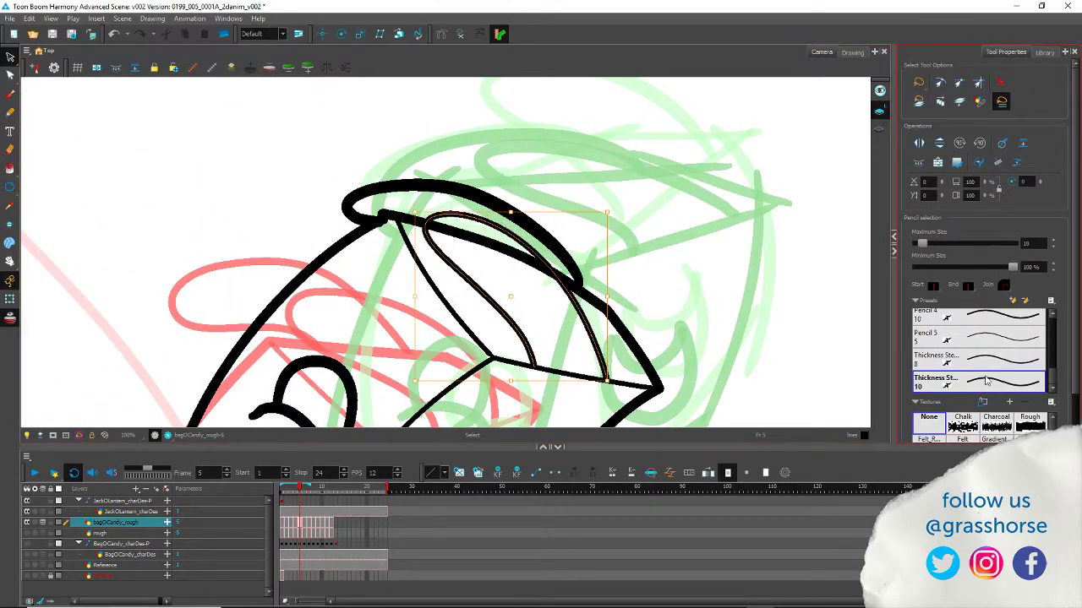
Step: Apply the size-10 thickness preset to the rear handle loop and set its maximum size to 12
click(386, 179)
click(412, 182)
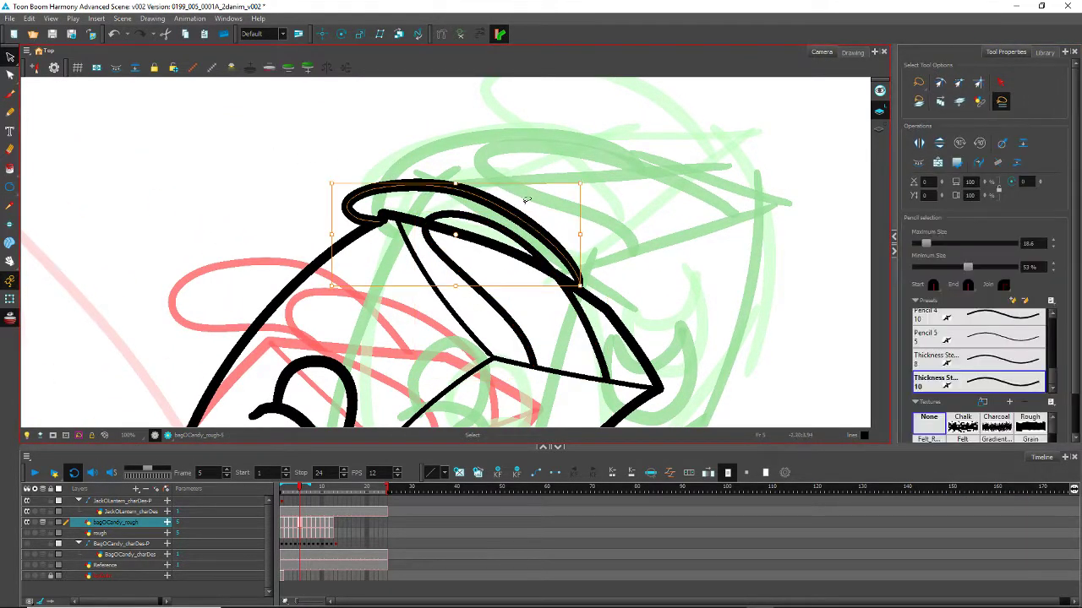
click(999, 379)
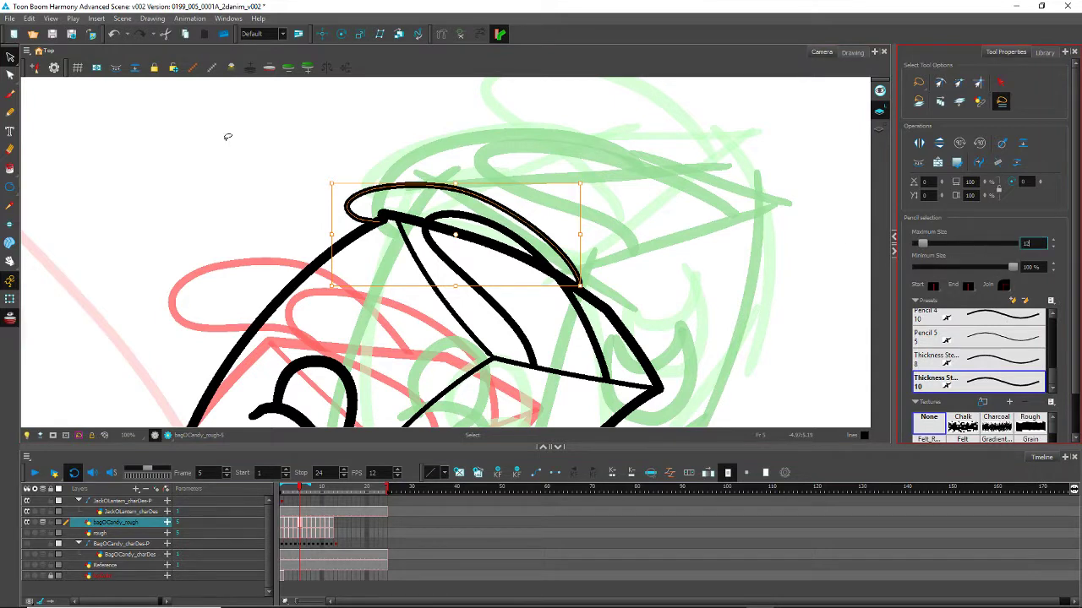
key(Return)
click(262, 198)
Step: Clean up the kinked outline corner near the base of the rear handle by deleting its surplus points with the Contour Editor
key(space)
mouse_move(188, 314)
mouse_down()
mouse_move(217, 147)
mouse_move(235, 285)
mouse_up()
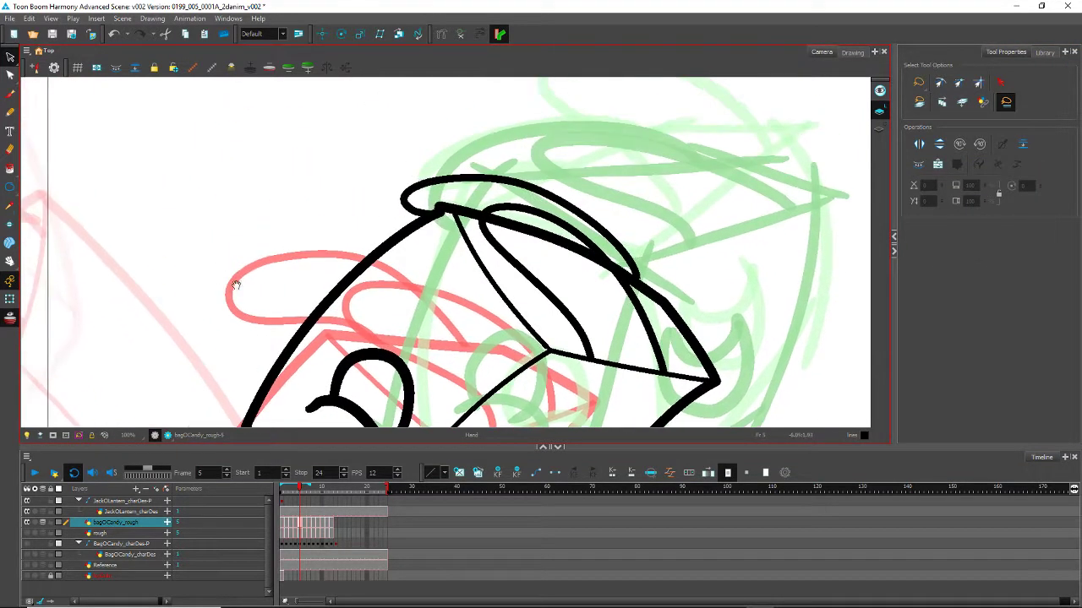
scroll(401, 219, up, 2)
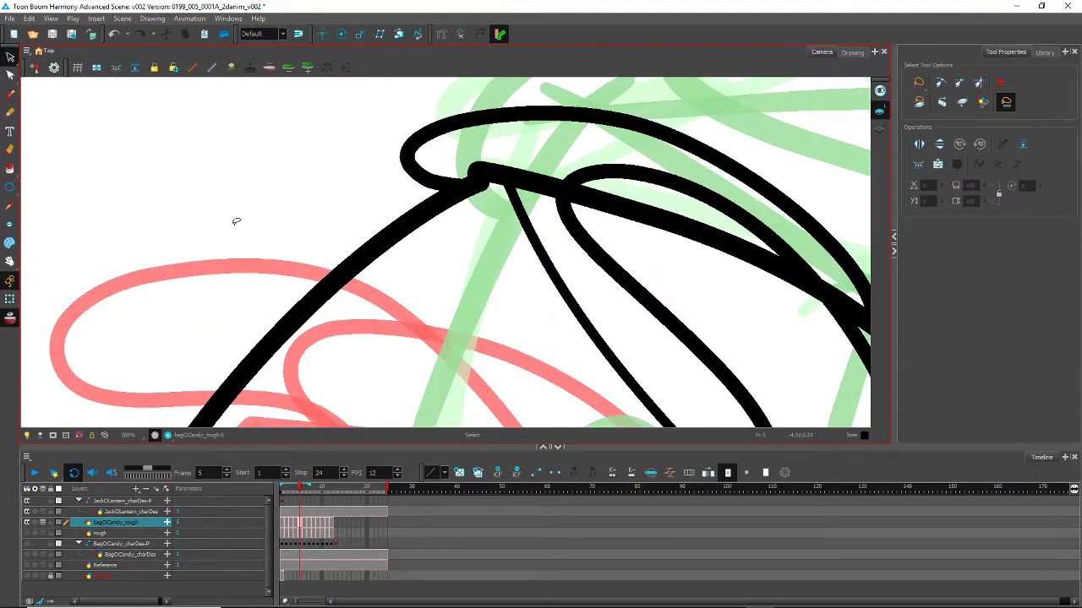
key(alt+q)
click(477, 191)
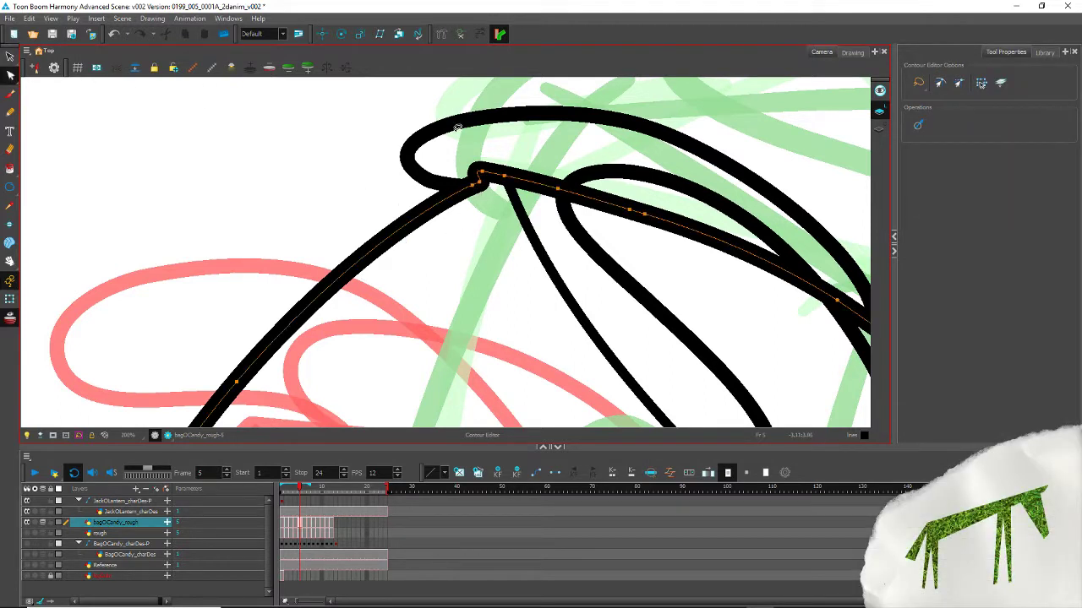
drag(483, 152, 483, 150)
key(Delete)
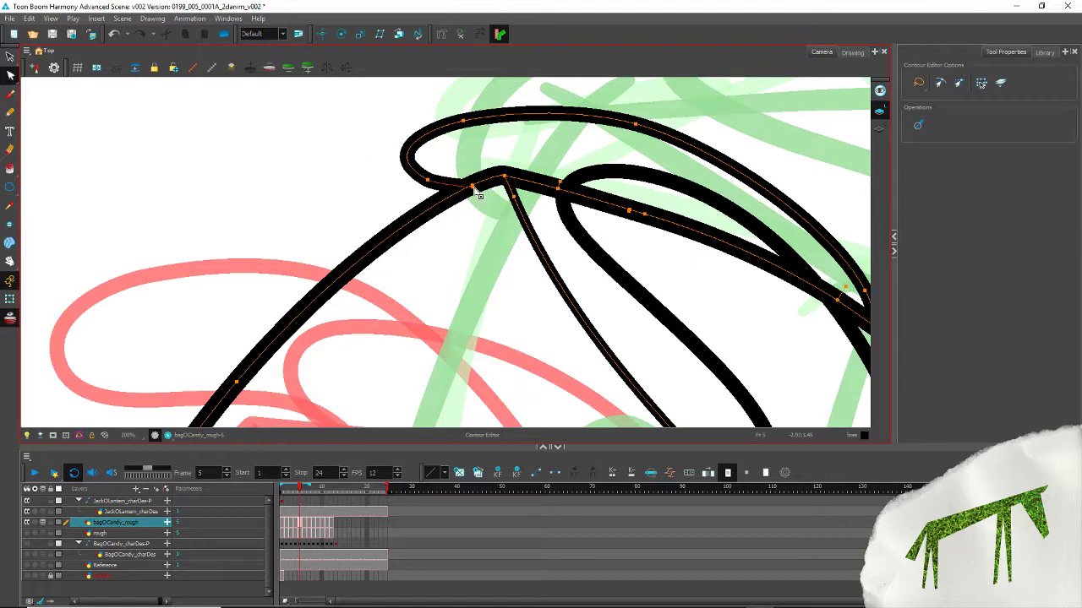
click(311, 157)
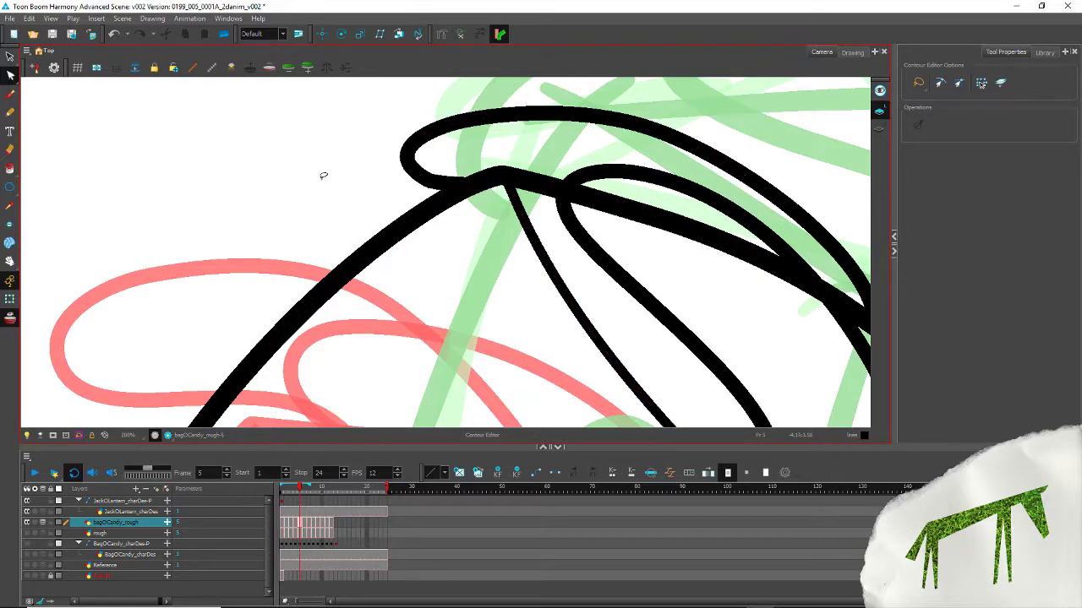
Step: Flip between frame 5 and its neighbouring frames to compare the bag's shape and motion with the adjacent drawings
key(1)
key(1)
key(space)
drag(184, 348, 337, 294)
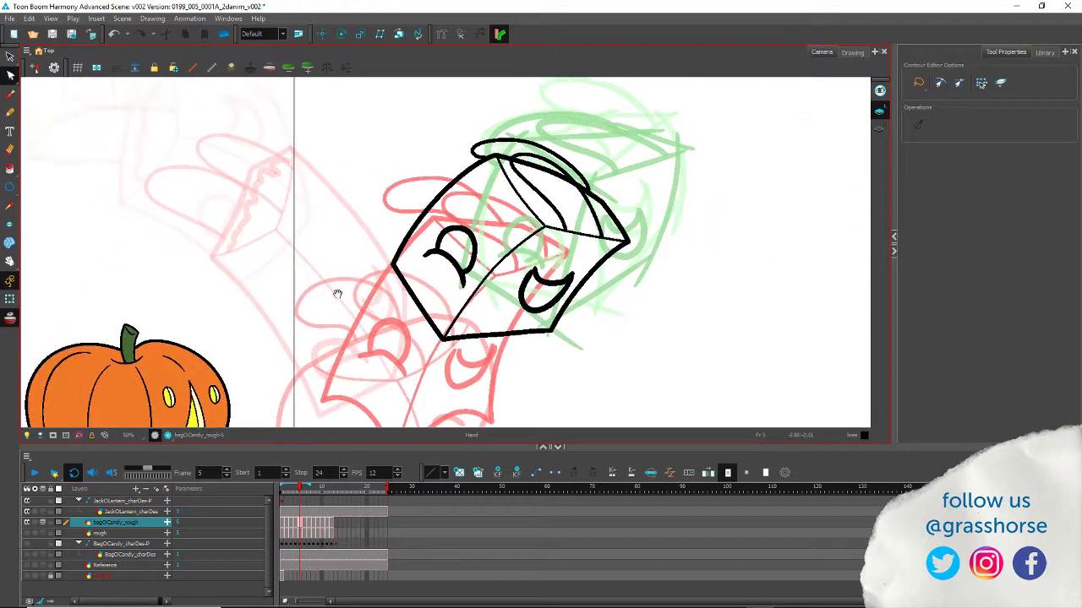
key(space)
key(comma)
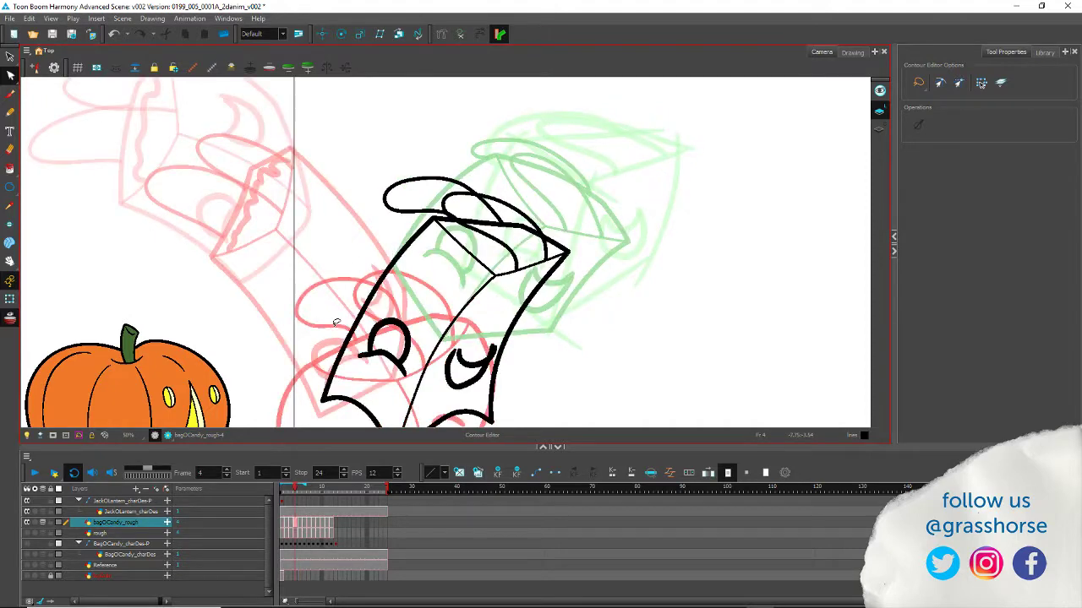
key(period)
key(comma)
key(period)
key(comma)
key(period)
key(comma)
key(period)
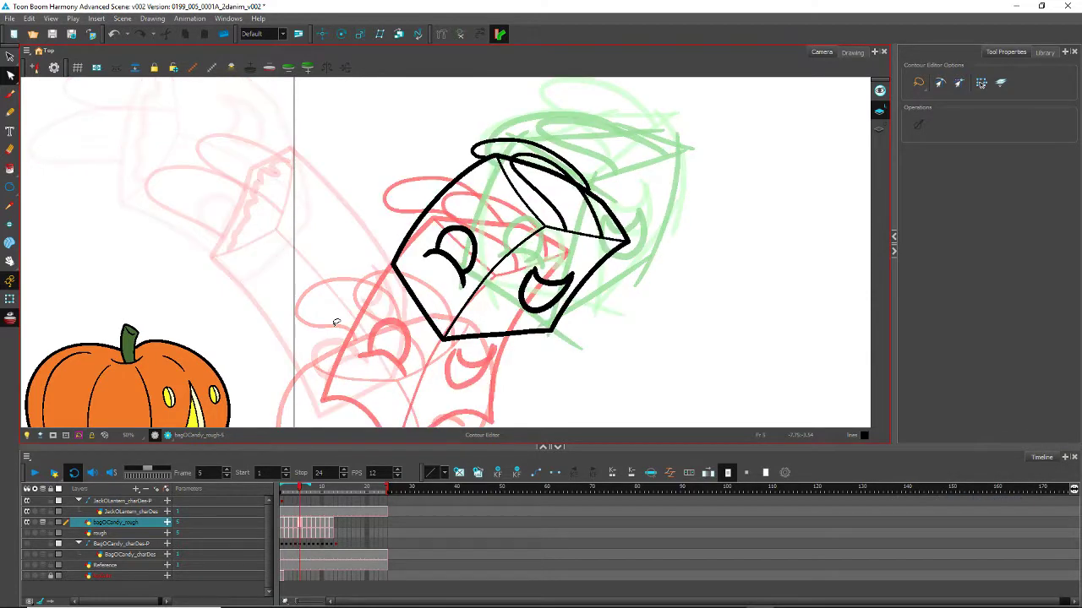
key(comma)
key(period)
key(comma)
key(period)
key(period)
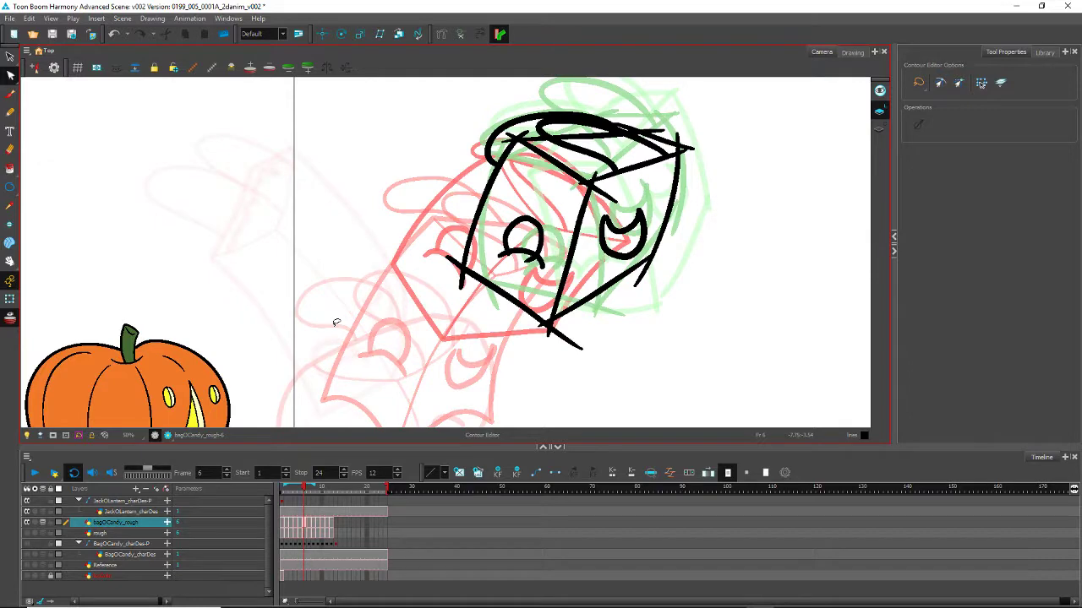
key(period)
key(comma)
key(comma)
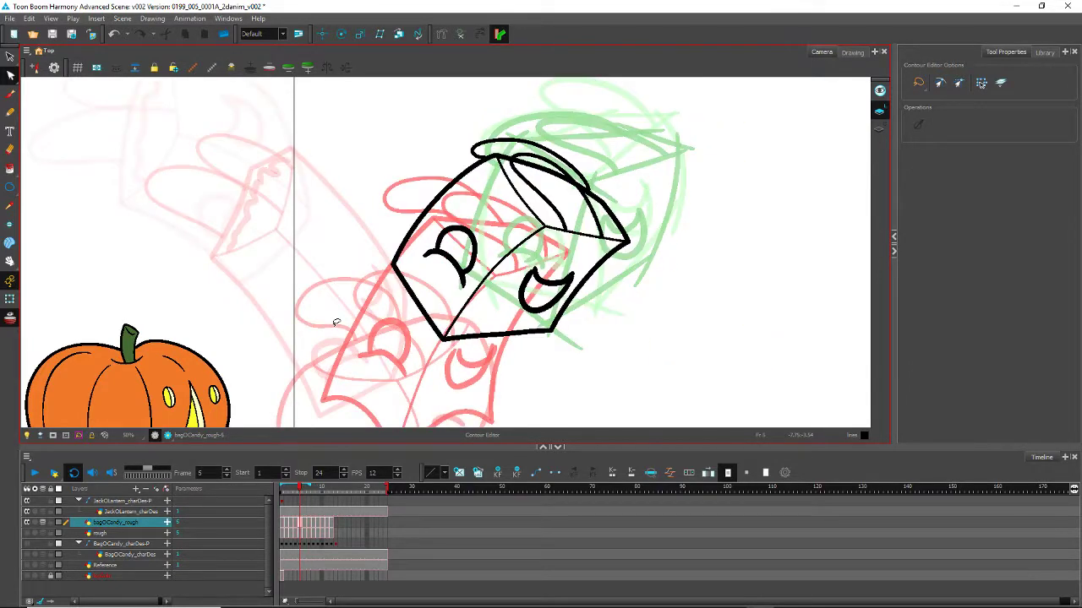
key(comma)
key(period)
key(comma)
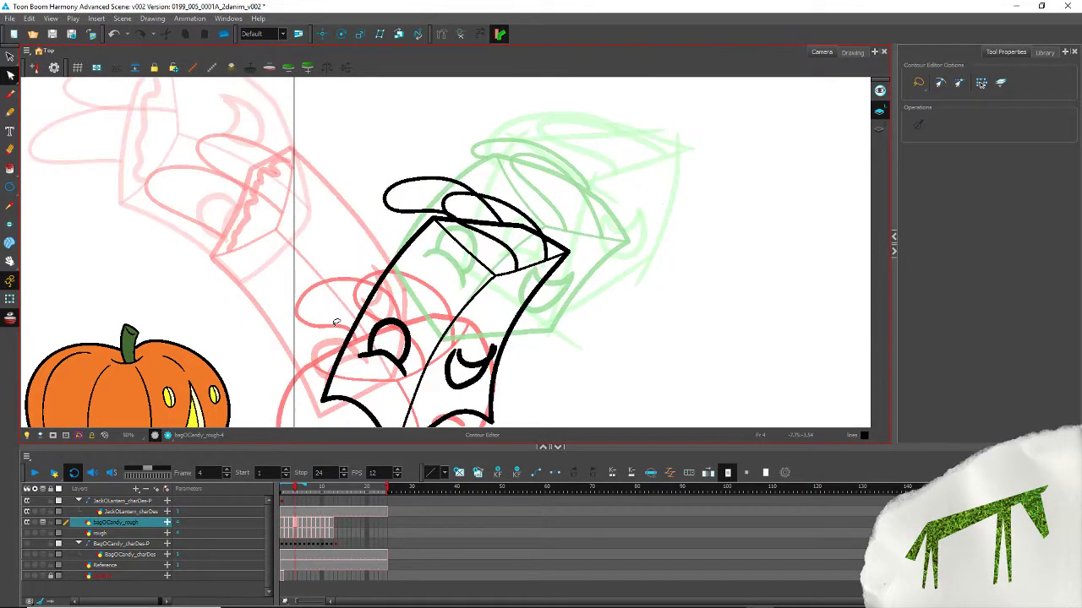
key(period)
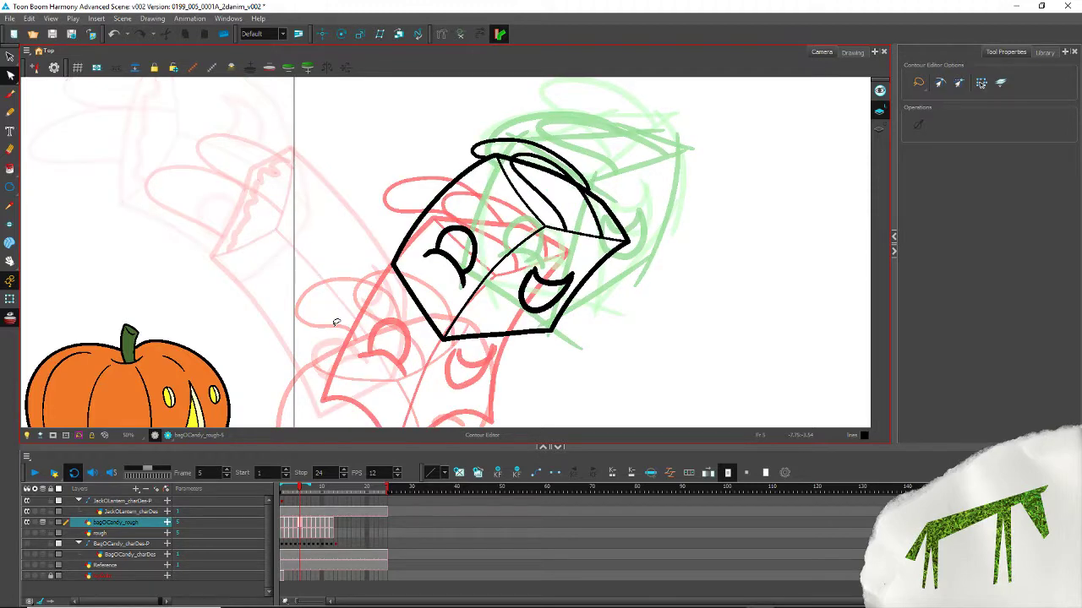
Step: Redraw the bag's outer side edge and middle fold line on frame 5 as outward-bowing curves with the Pencil 3 preset
click(10, 111)
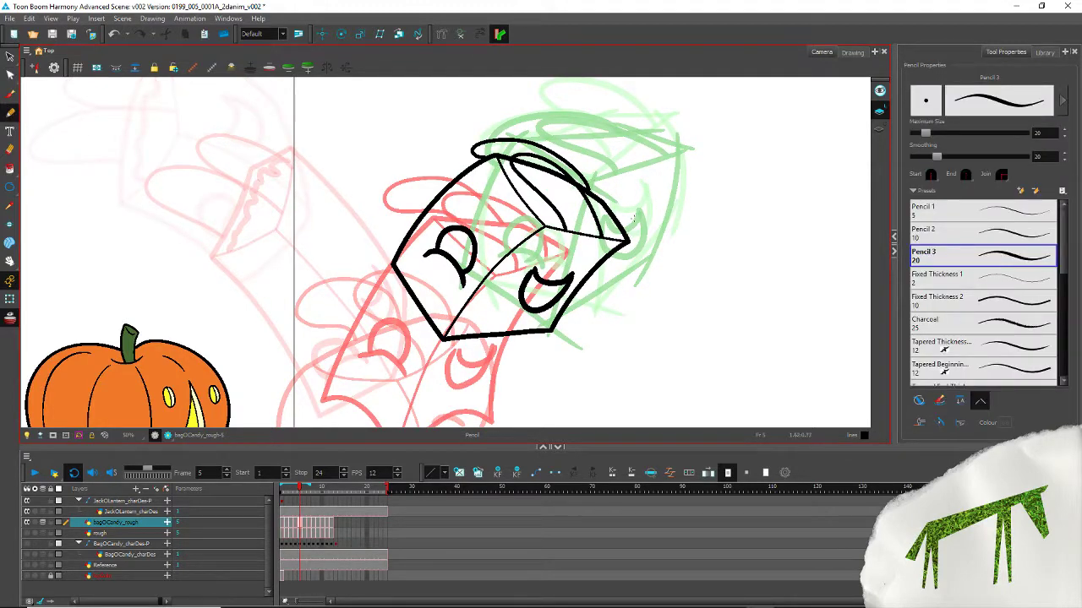
mouse_move(632, 220)
mouse_down()
mouse_move(587, 301)
mouse_move(534, 342)
mouse_up()
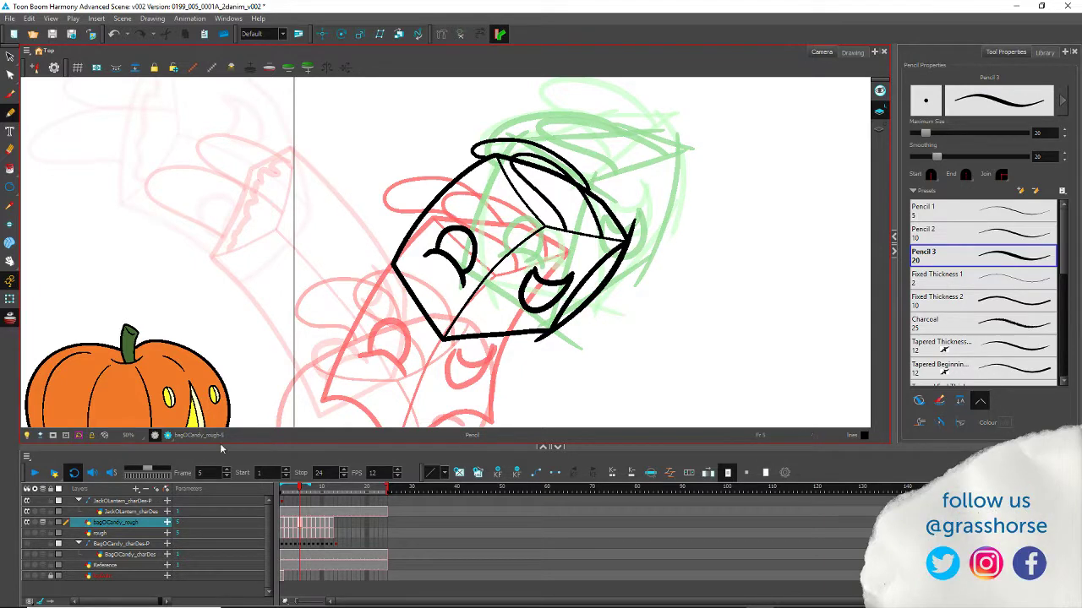
key(ctrl+z)
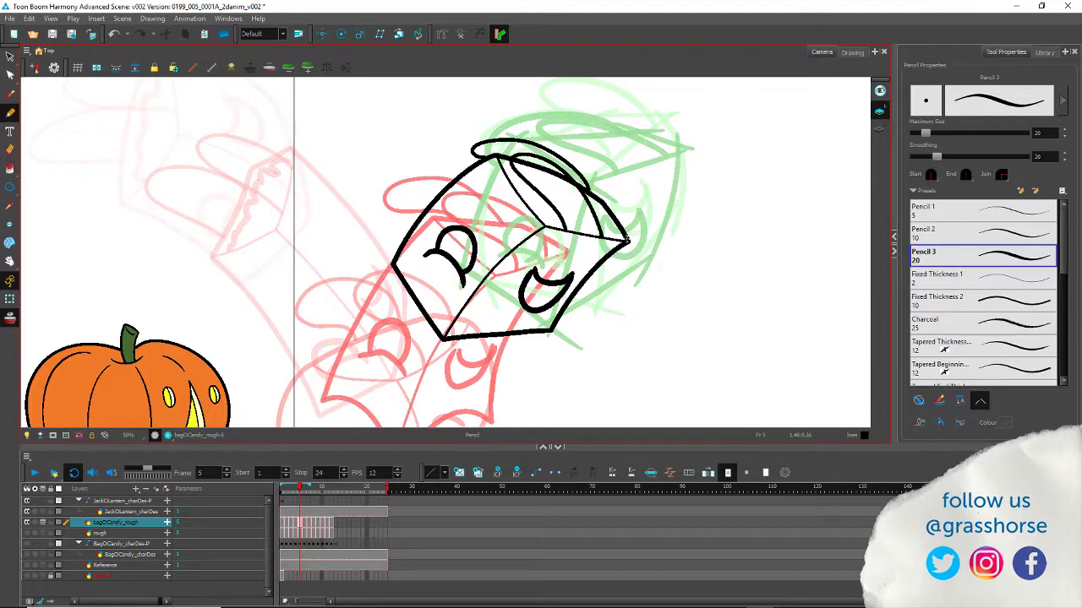
mouse_move(639, 217)
mouse_down()
mouse_move(587, 293)
mouse_move(526, 346)
mouse_up()
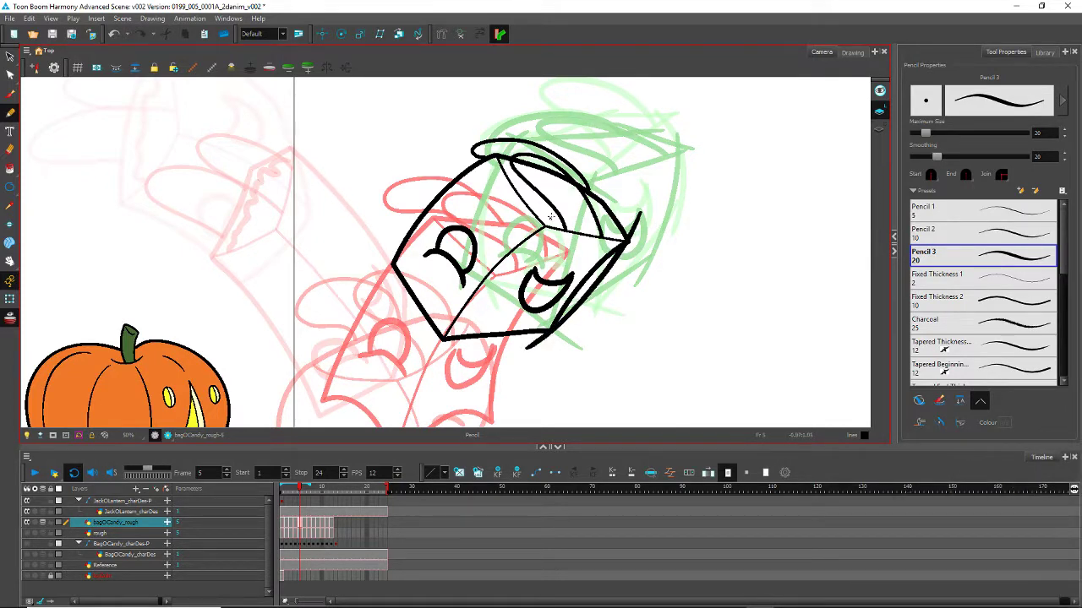
drag(553, 217, 440, 338)
mouse_move(547, 222)
mouse_down()
mouse_move(462, 323)
mouse_move(411, 361)
mouse_up()
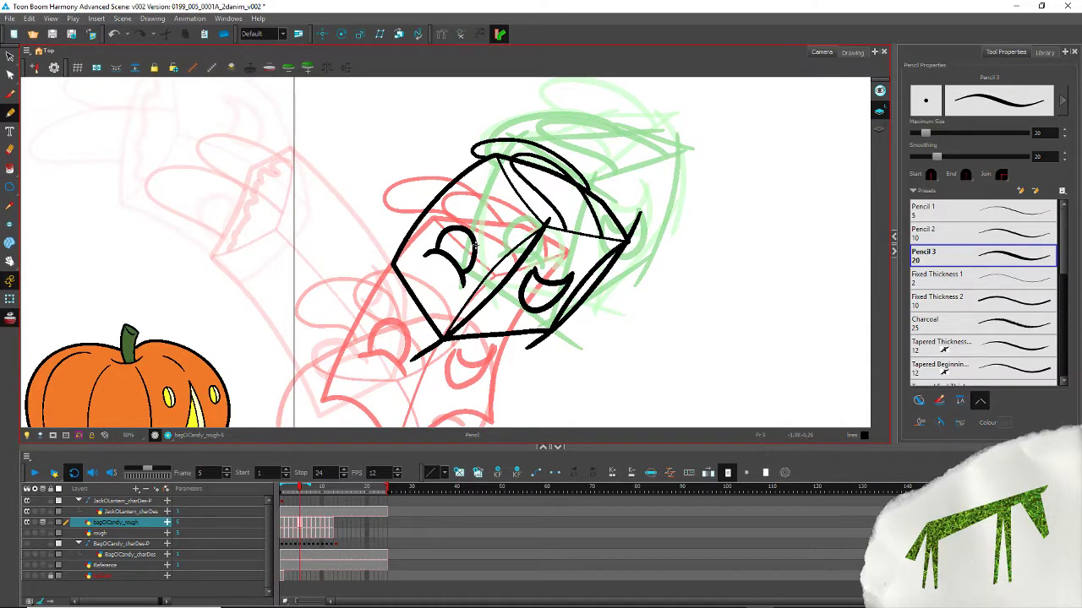
Step: Trim the overshooting ends of the new fold and side strokes with the Cutter, and undo the last cut at the side stroke's lower end
key(alt+t)
drag(428, 346, 412, 357)
drag(553, 210, 541, 222)
drag(645, 219, 615, 232)
drag(536, 341, 566, 311)
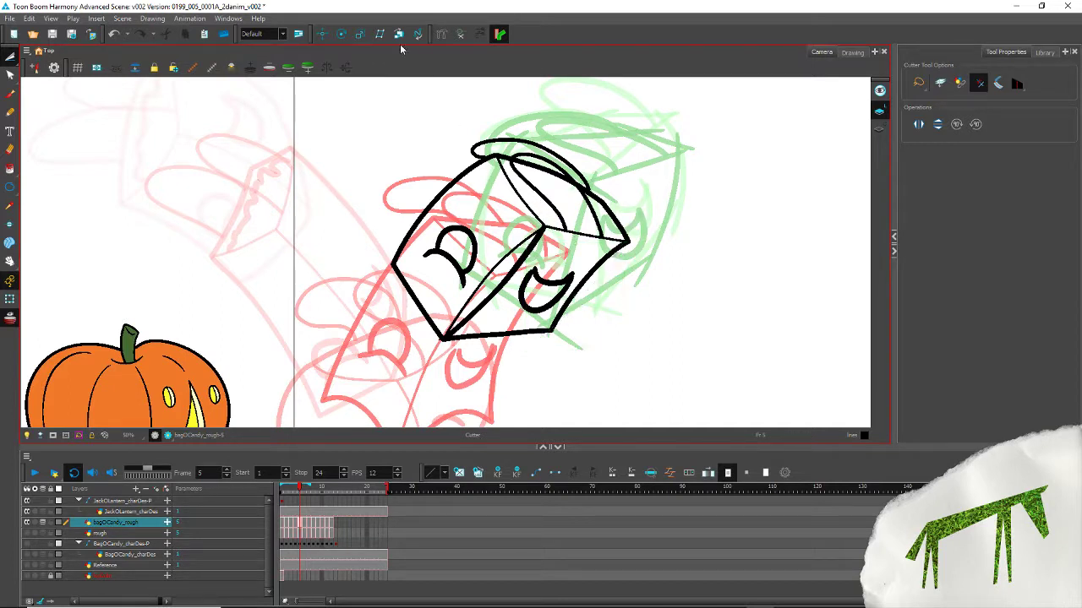
key(ctrl+z)
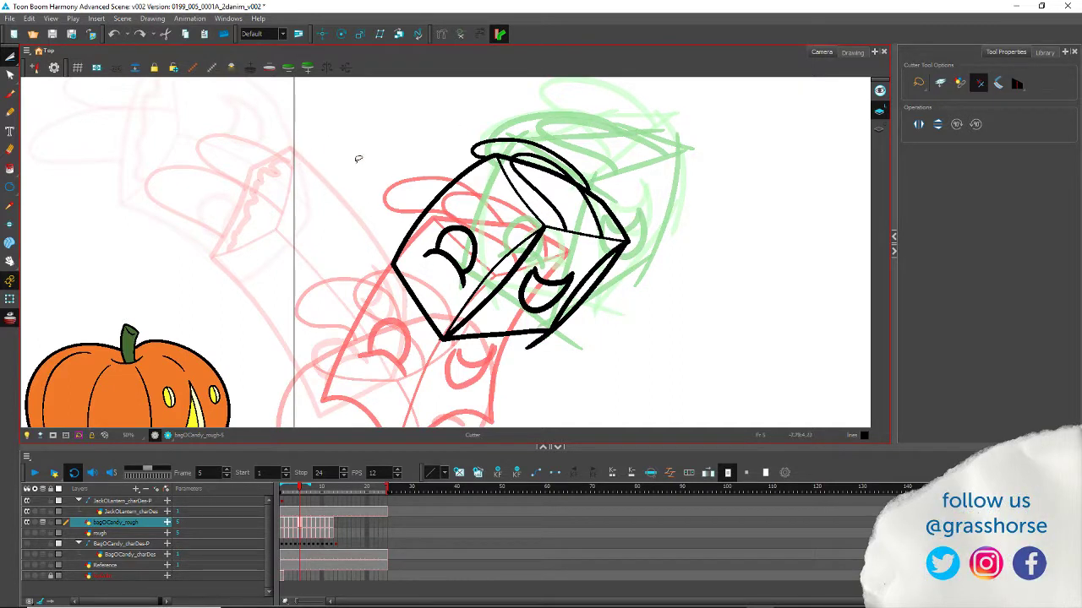
Step: Select the old thin middle fold line and delete it, keeping the newly drawn one
drag(11, 55, 43, 56)
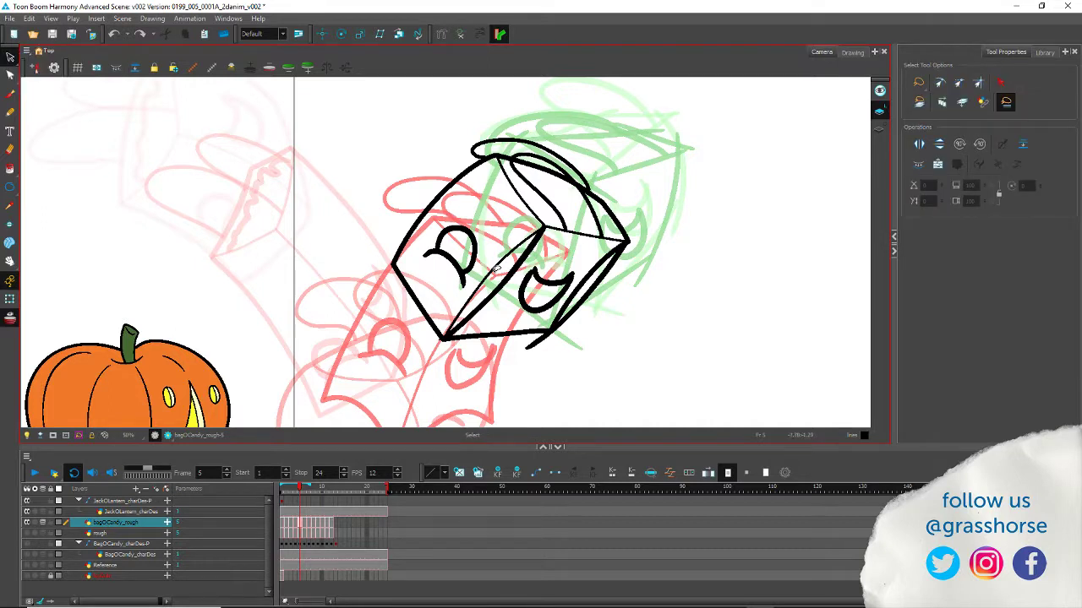
click(495, 270)
key(Delete)
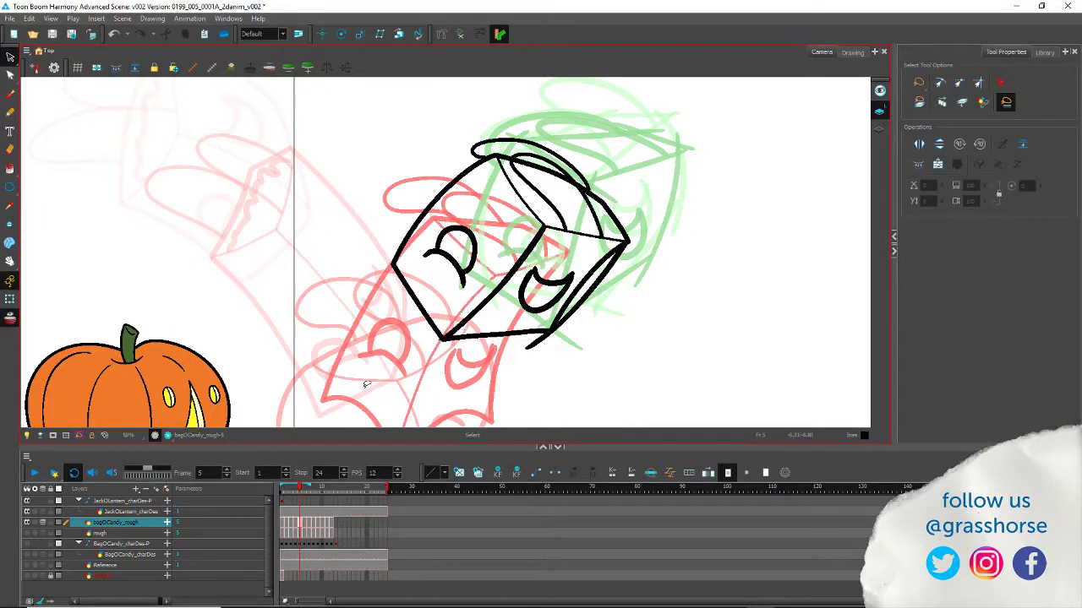
Step: Erase the new side stroke's overshooting end below the bag's bottom corner
key(alt+e)
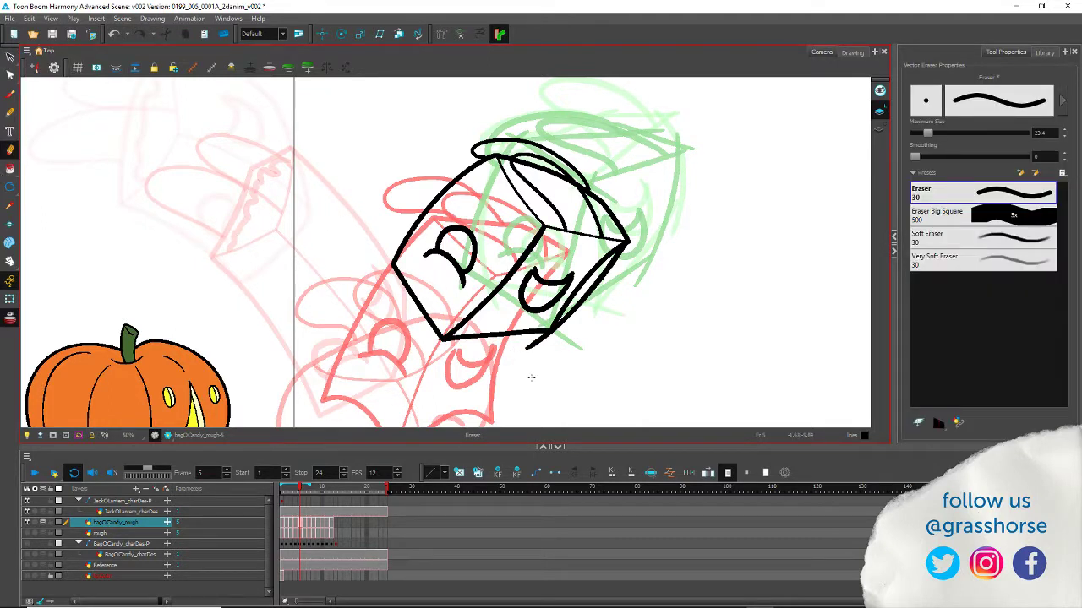
scroll(531, 378, up, 3)
scroll(408, 353, up, 2)
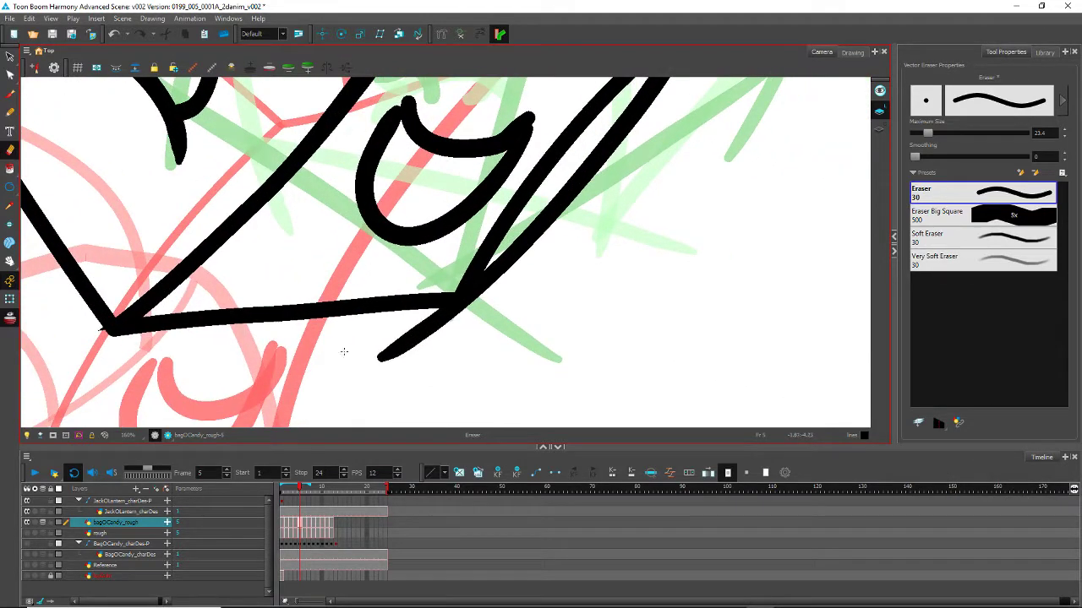
mouse_move(344, 351)
mouse_down()
mouse_move(406, 357)
mouse_move(429, 336)
mouse_move(387, 358)
mouse_move(456, 318)
mouse_up()
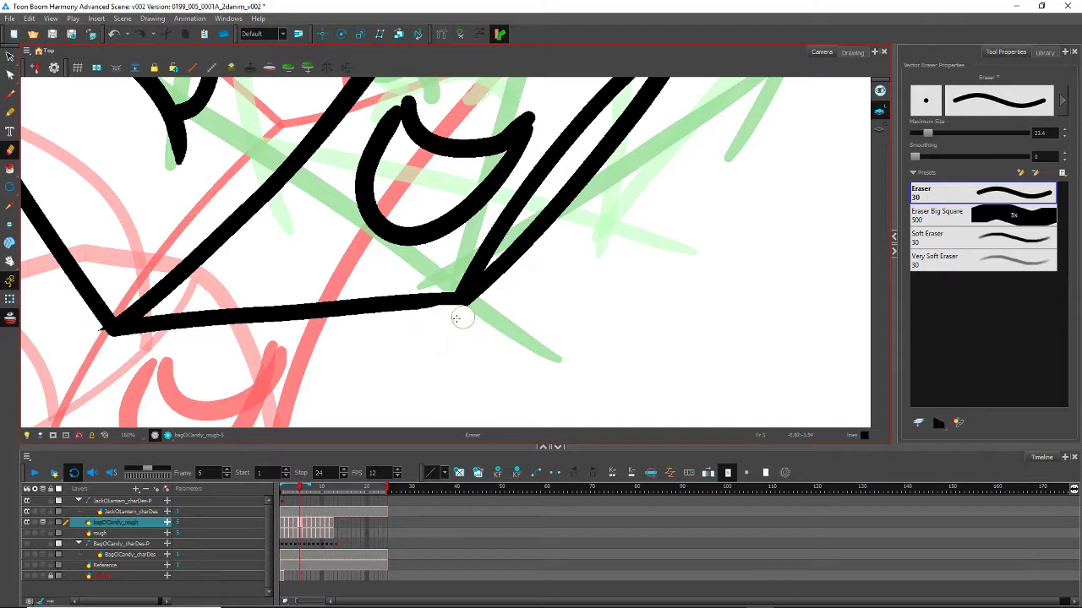
Step: Select the old straight side line beside the new curved outer edge on frame 5 and delete it
scroll(313, 362, down, 5)
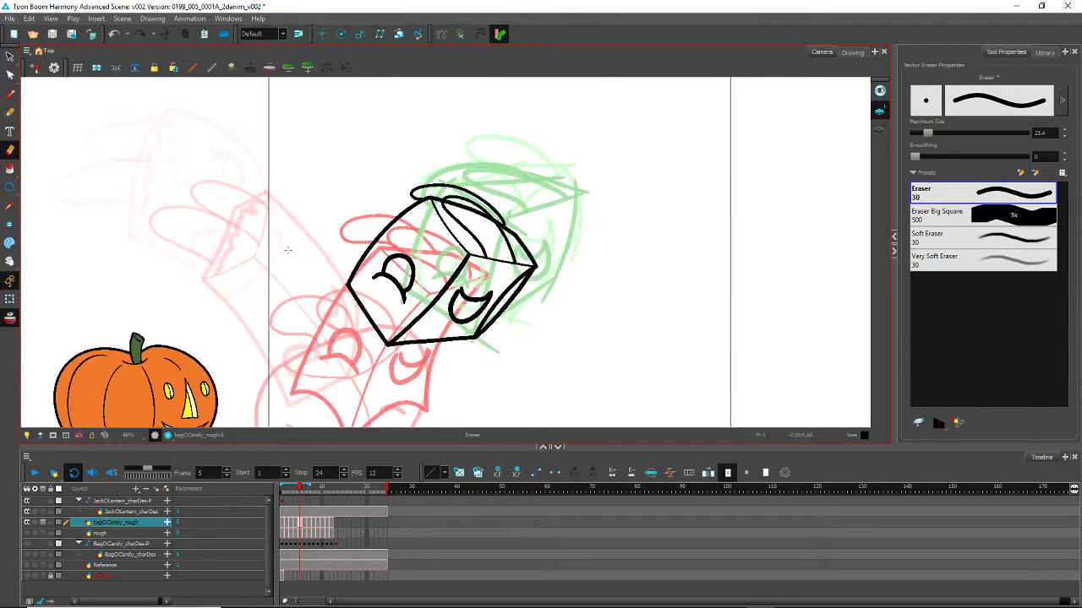
scroll(143, 177, down, 1)
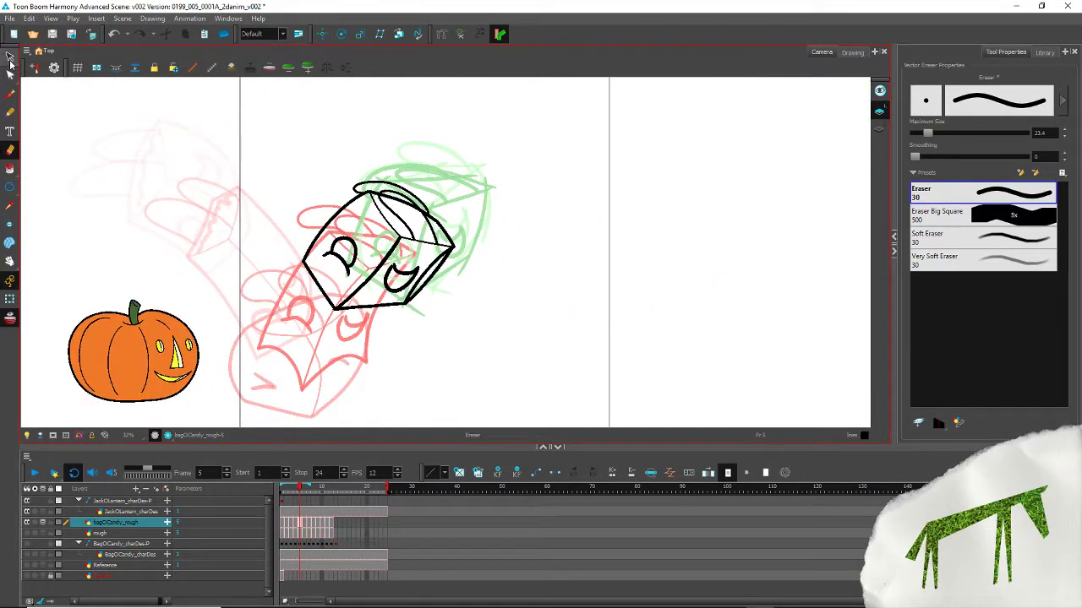
key(alt+t)
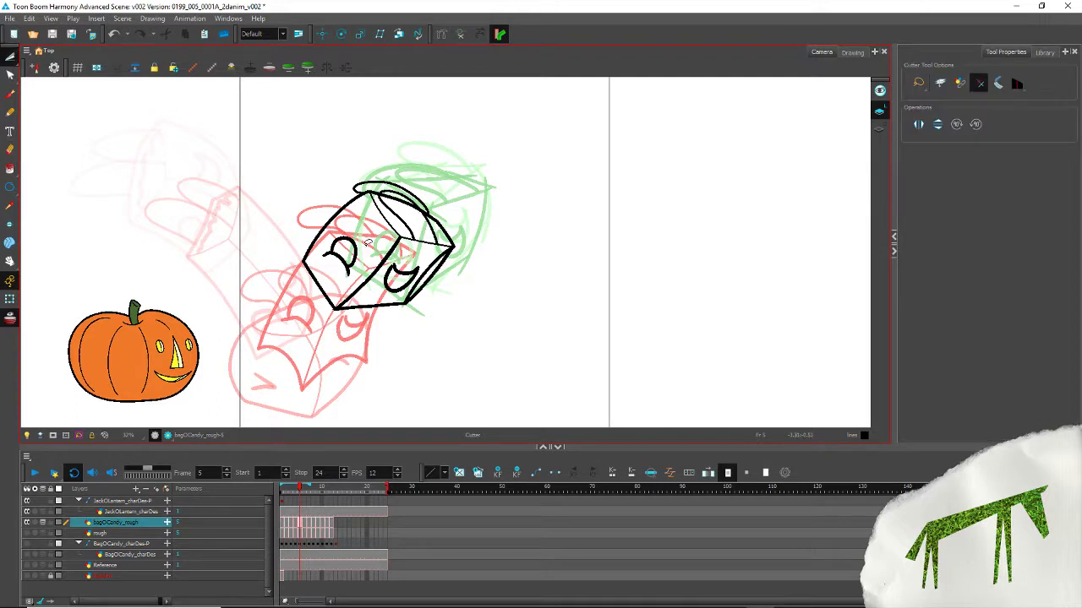
drag(435, 258, 405, 300)
scroll(255, 305, up, 1)
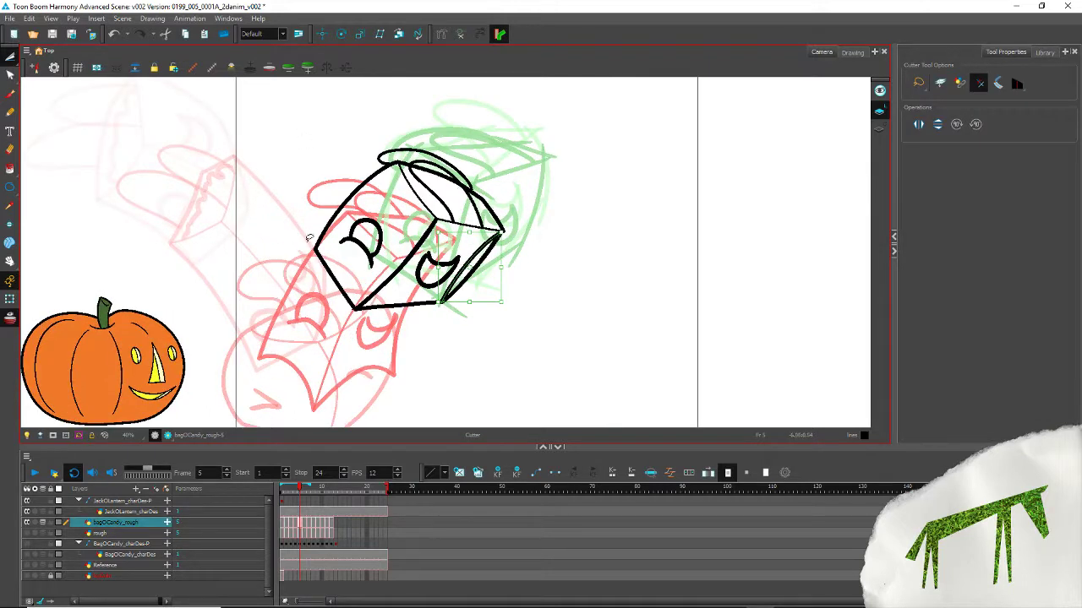
key(Delete)
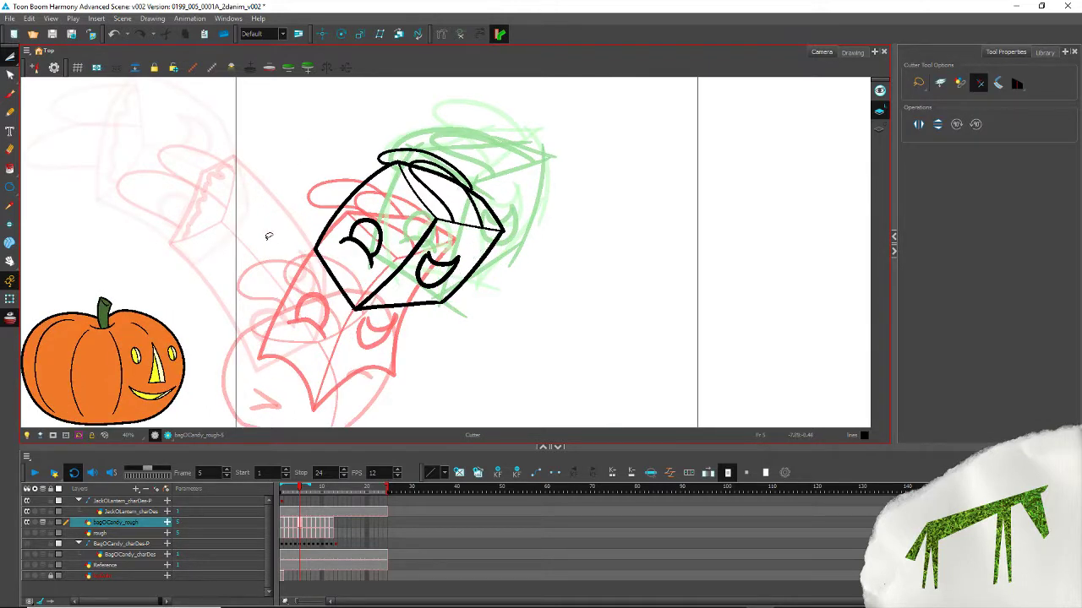
Step: Thin the middle fold line on frame 5 to an even width with the size 10 Thickness Stencil preset
drag(10, 57, 50, 58)
click(428, 224)
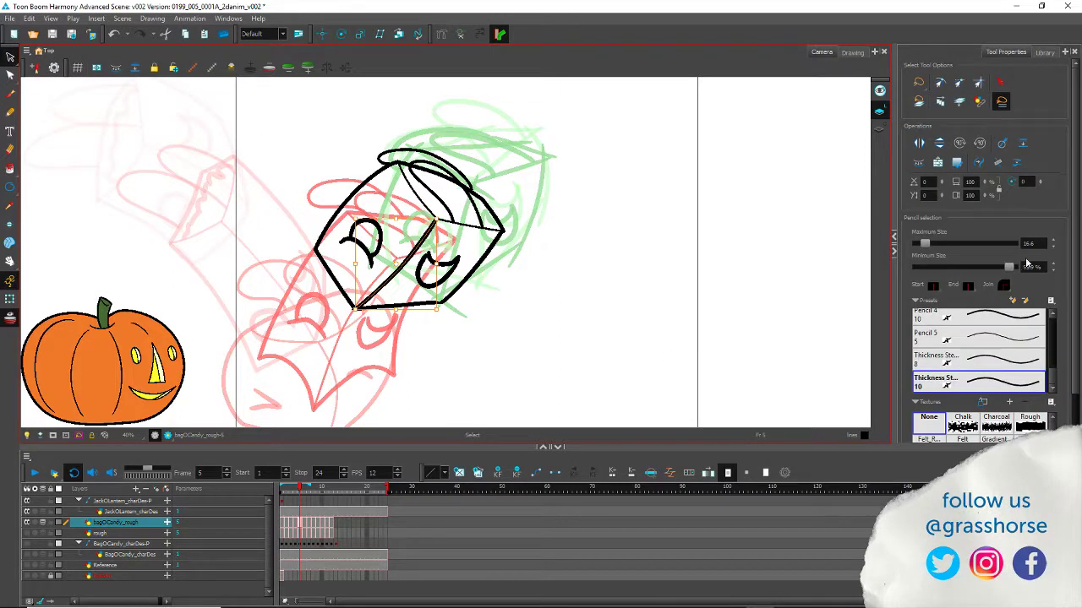
click(999, 385)
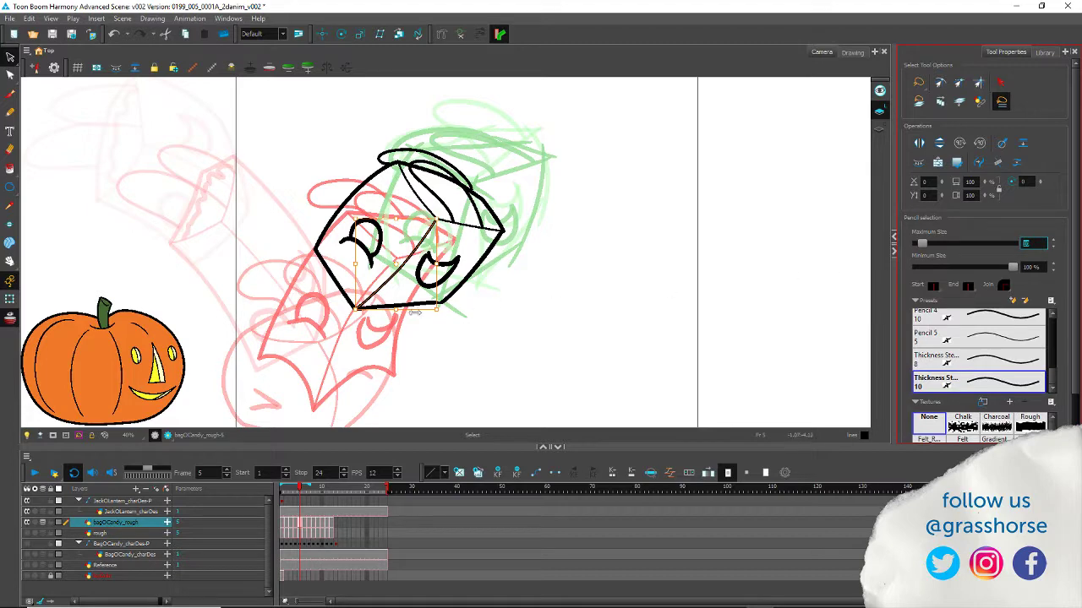
click(277, 235)
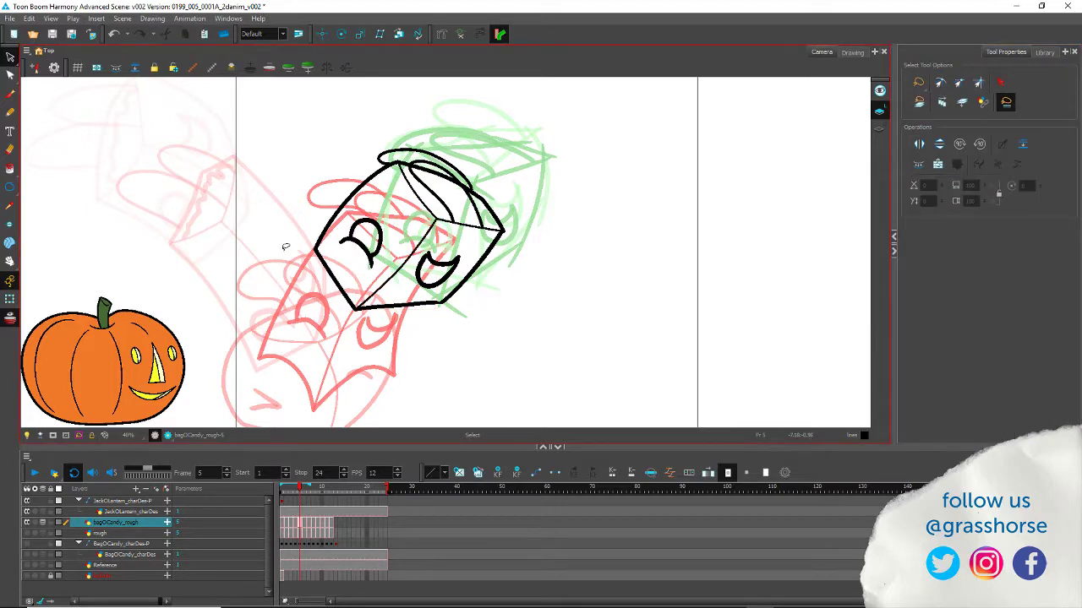
Step: Flip back and forth between frames 3 to 6 to compare the bag's shape and motion across the cleaned and rough drawings
key(.)
key(comma)
key(comma)
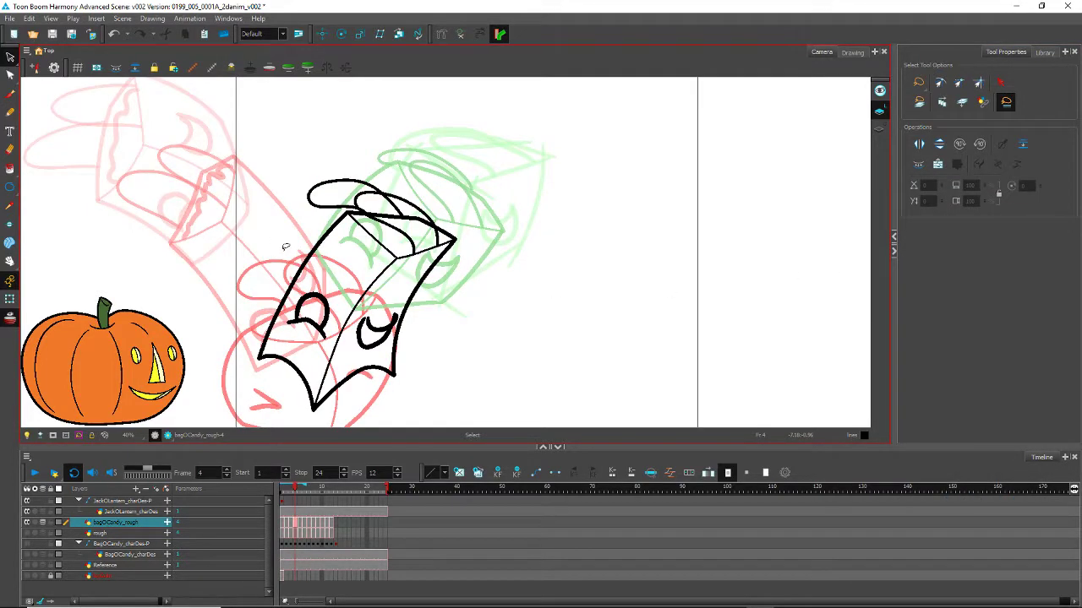
key(period)
key(period)
key(period)
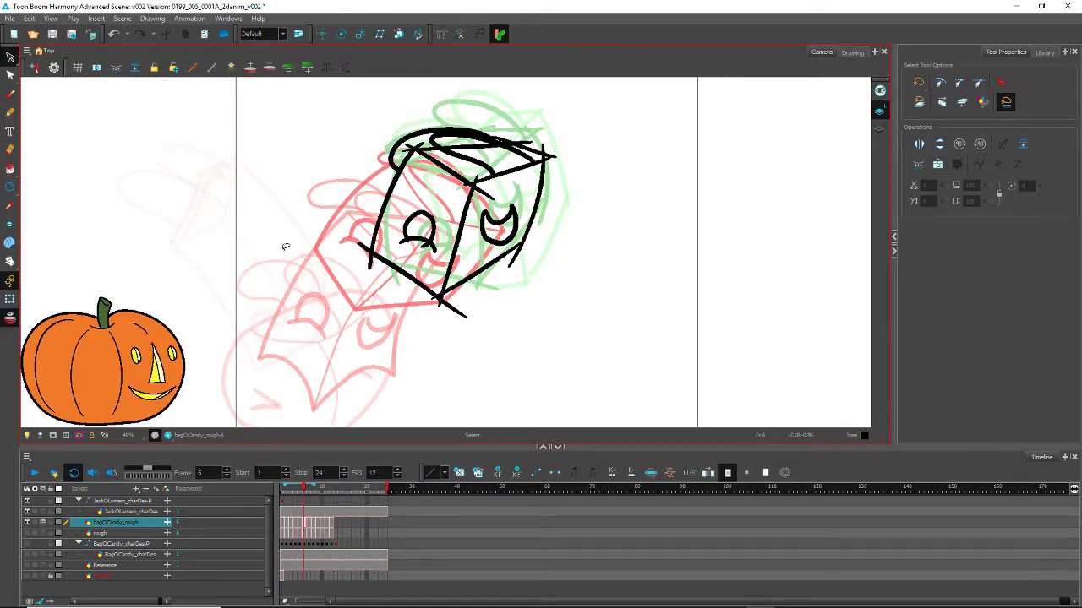
scroll(285, 246, up, 1)
scroll(347, 160, down, 1)
key(comma)
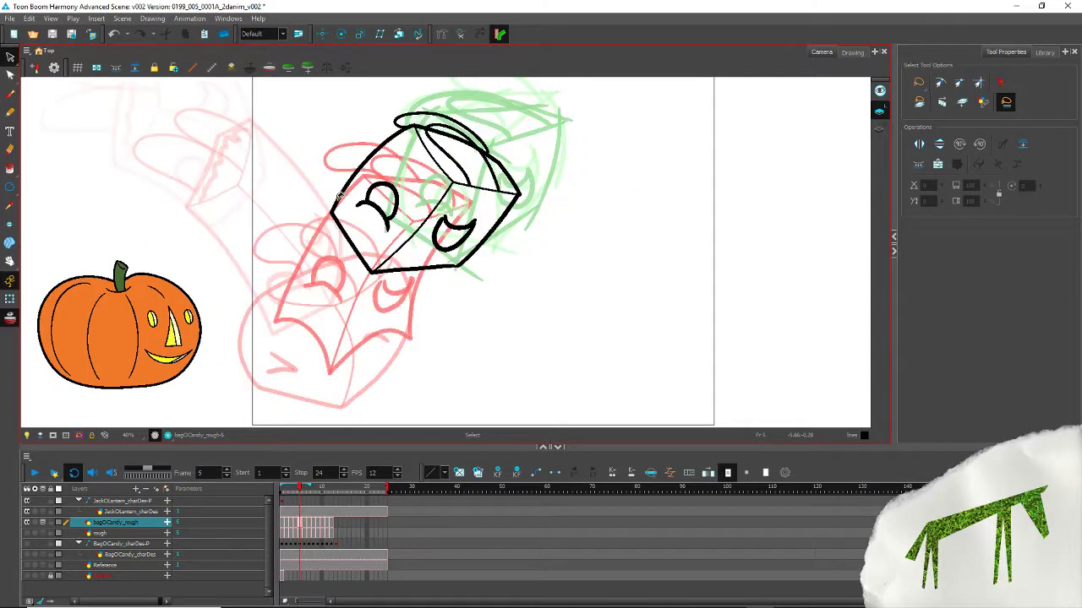
key(period)
key(comma)
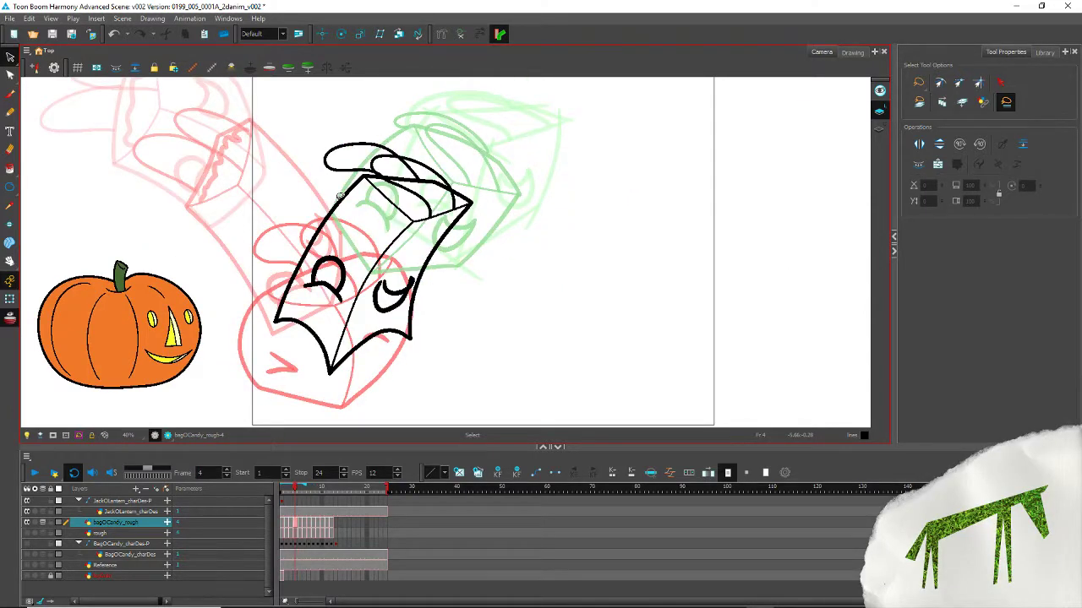
key(period)
key(comma)
key(period)
key(comma)
key(period)
key(comma)
key(period)
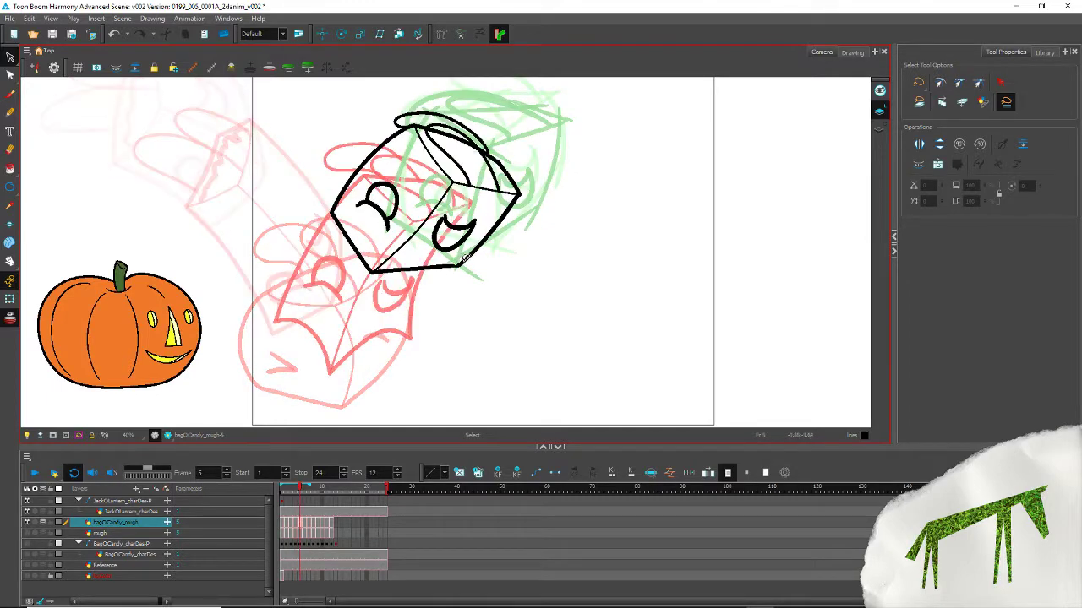
key(comma)
key(period)
key(comma)
key(comma)
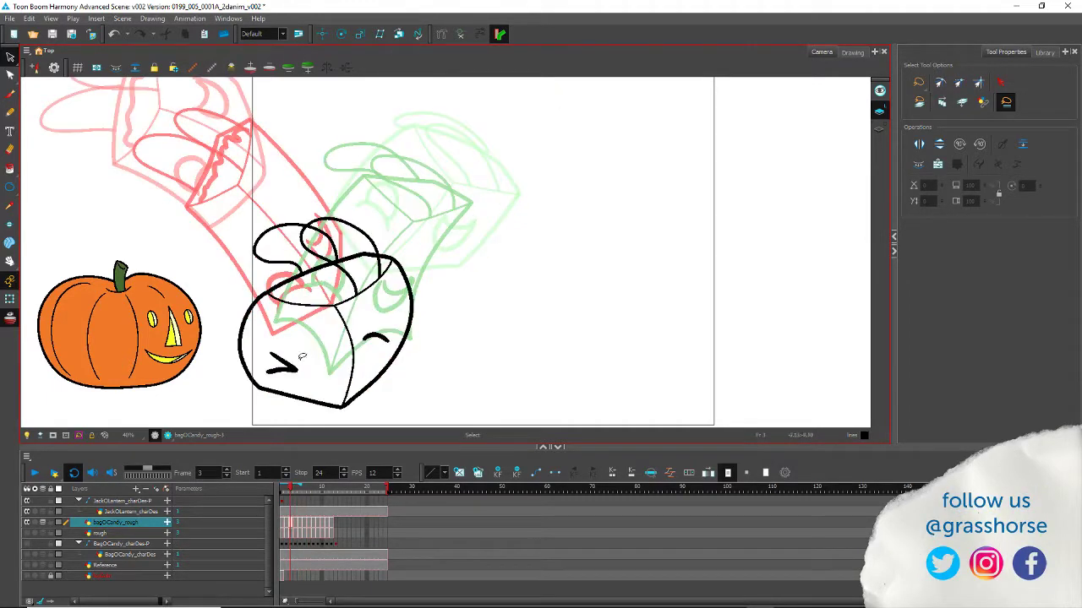
key(period)
key(period)
key(comma)
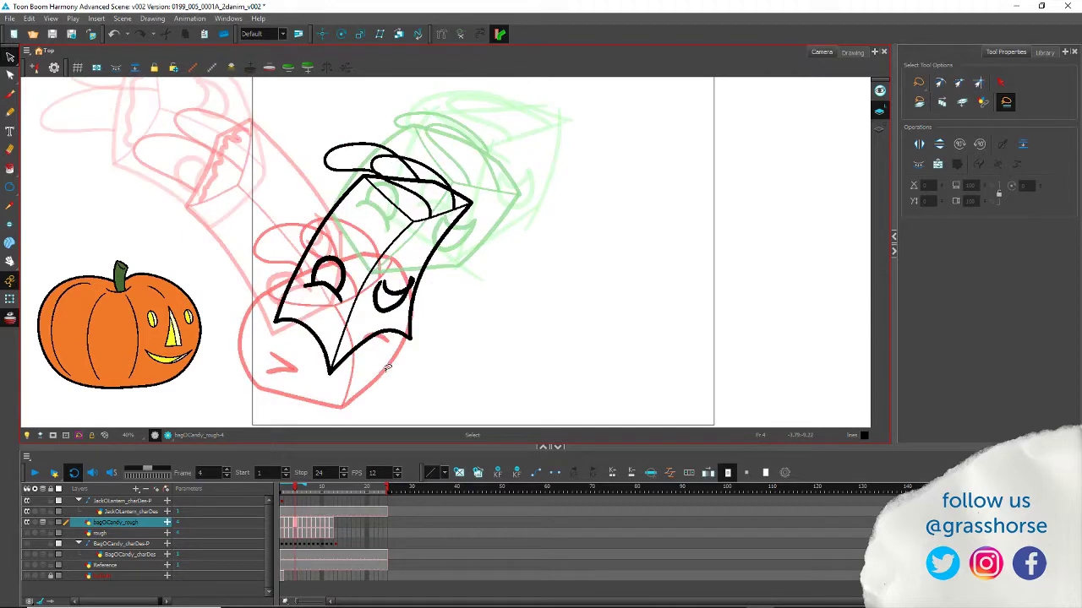
key(period)
key(period)
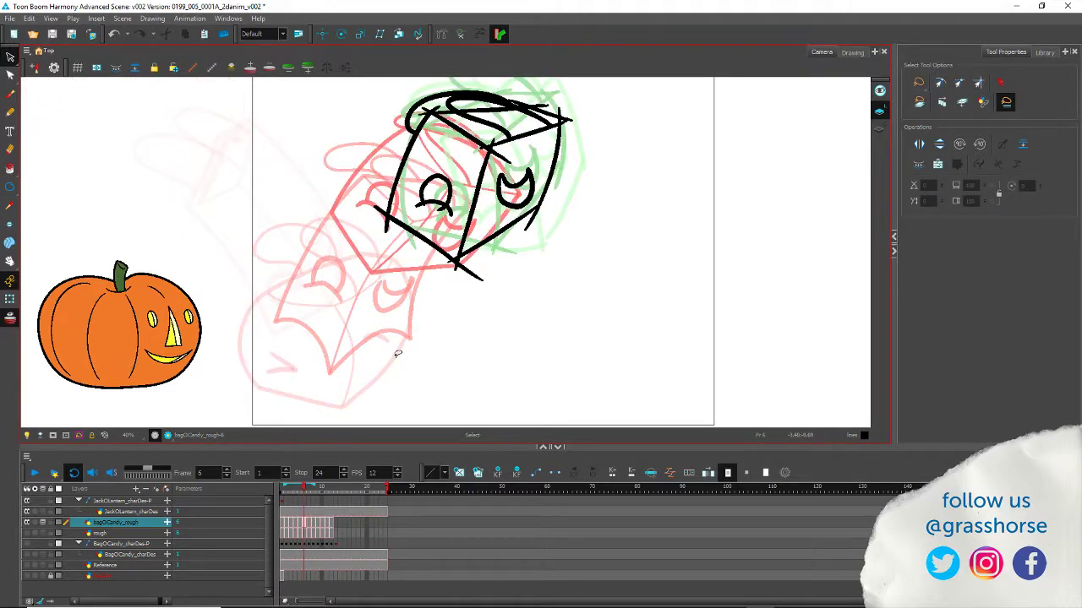
Step: Redraw the bag's two side edges and middle fold line on frame 6 as bowed curves with the Pencil 3 preset
scroll(425, 184, up, 2)
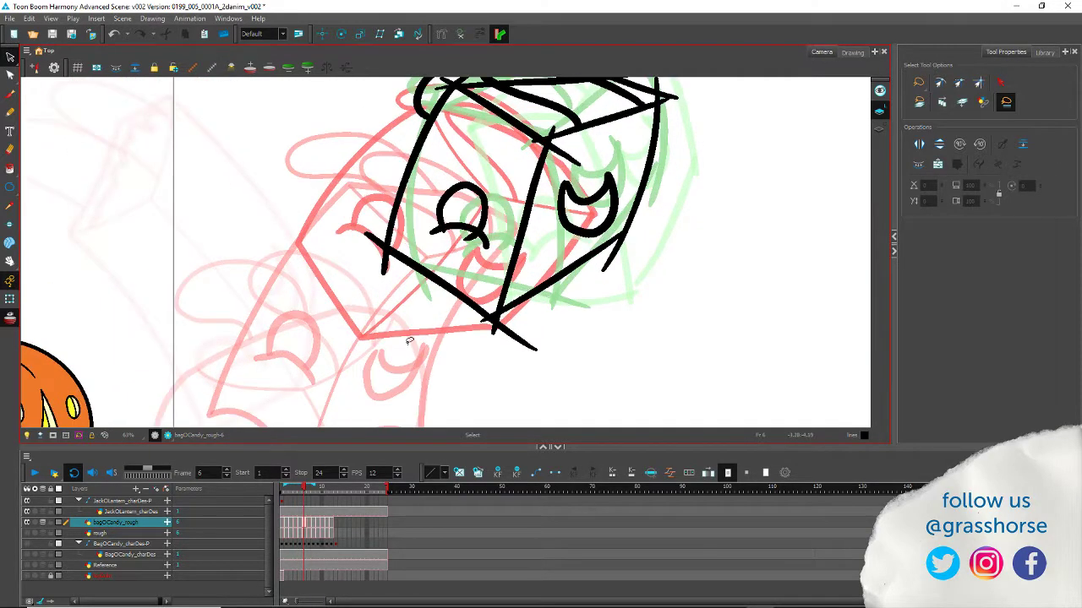
drag(412, 240, 422, 291)
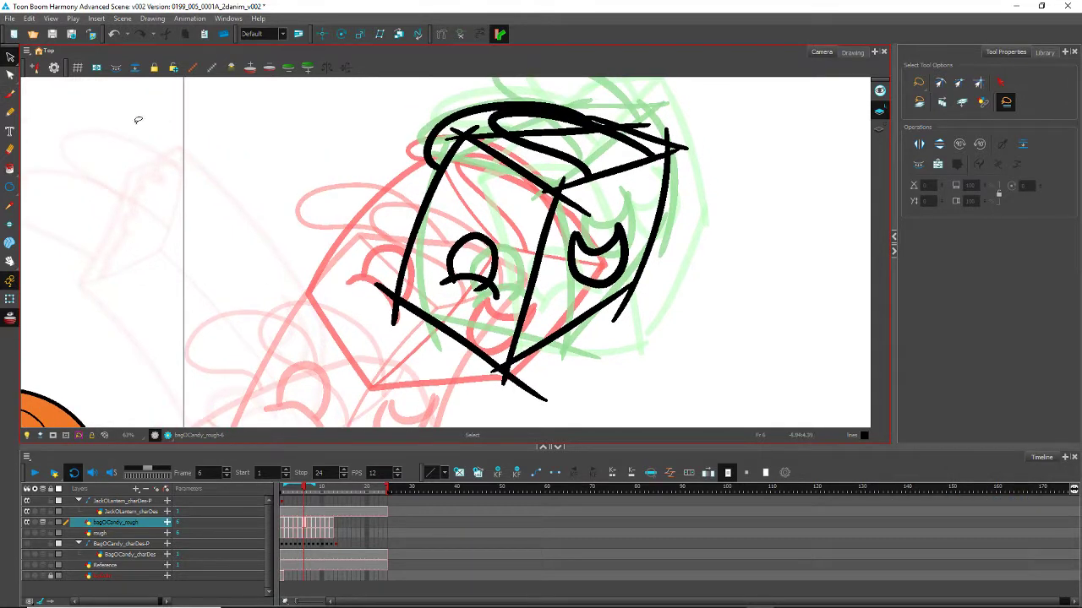
click(10, 112)
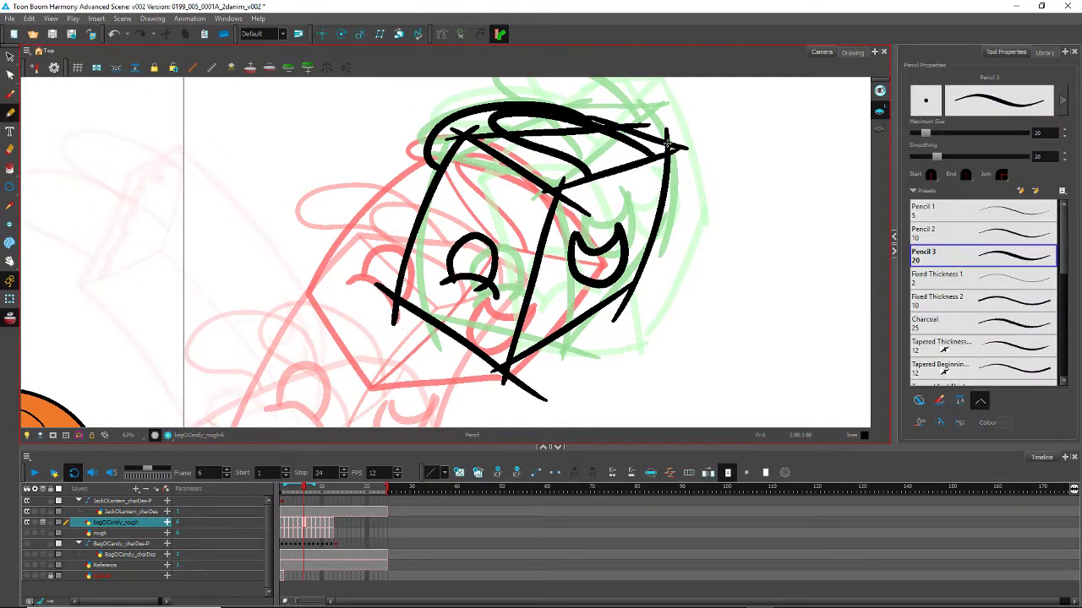
mouse_move(669, 151)
mouse_down()
mouse_move(673, 202)
mouse_move(659, 251)
mouse_up()
key(ctrl+z)
mouse_move(668, 154)
mouse_down()
mouse_move(655, 248)
mouse_move(615, 317)
mouse_up()
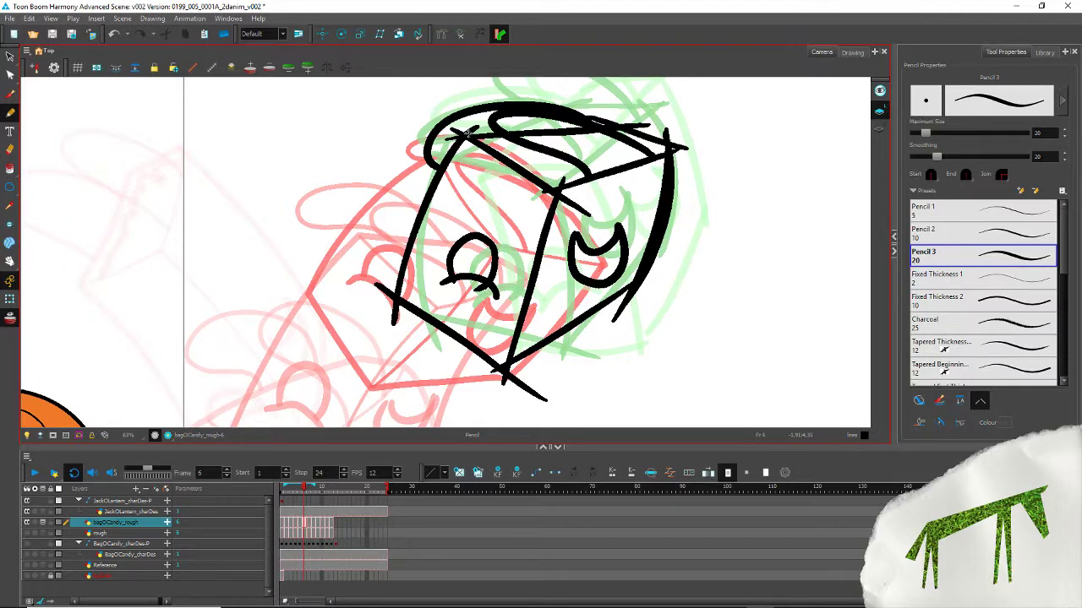
mouse_move(467, 131)
mouse_down()
mouse_move(410, 219)
mouse_move(394, 323)
mouse_up()
key(ctrl+z)
mouse_move(433, 171)
mouse_down()
mouse_move(402, 245)
mouse_move(395, 319)
mouse_up()
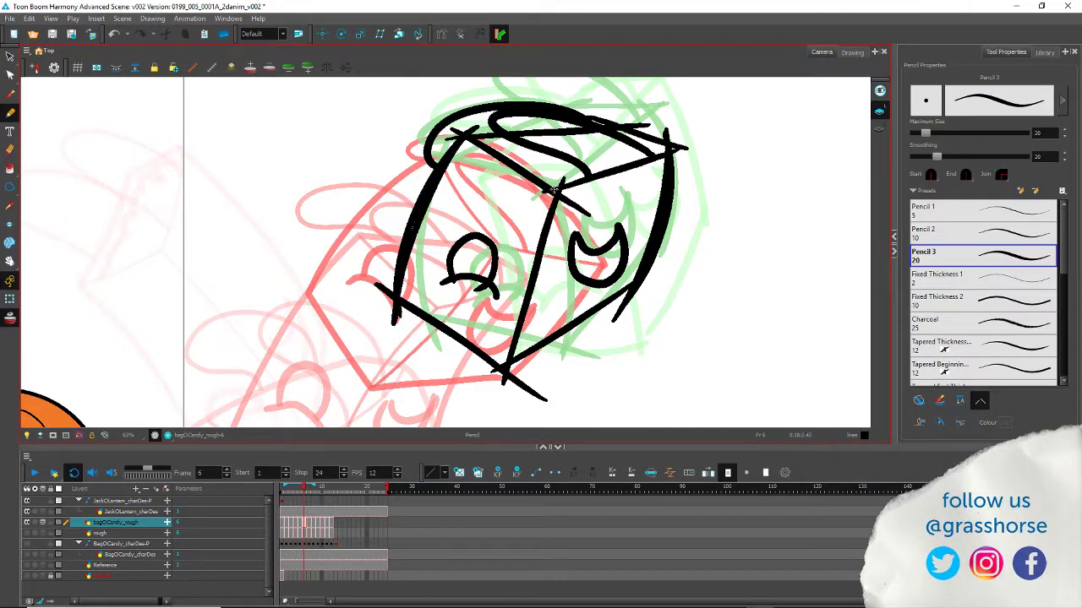
mouse_move(553, 180)
mouse_down()
mouse_move(536, 283)
mouse_move(502, 369)
mouse_up()
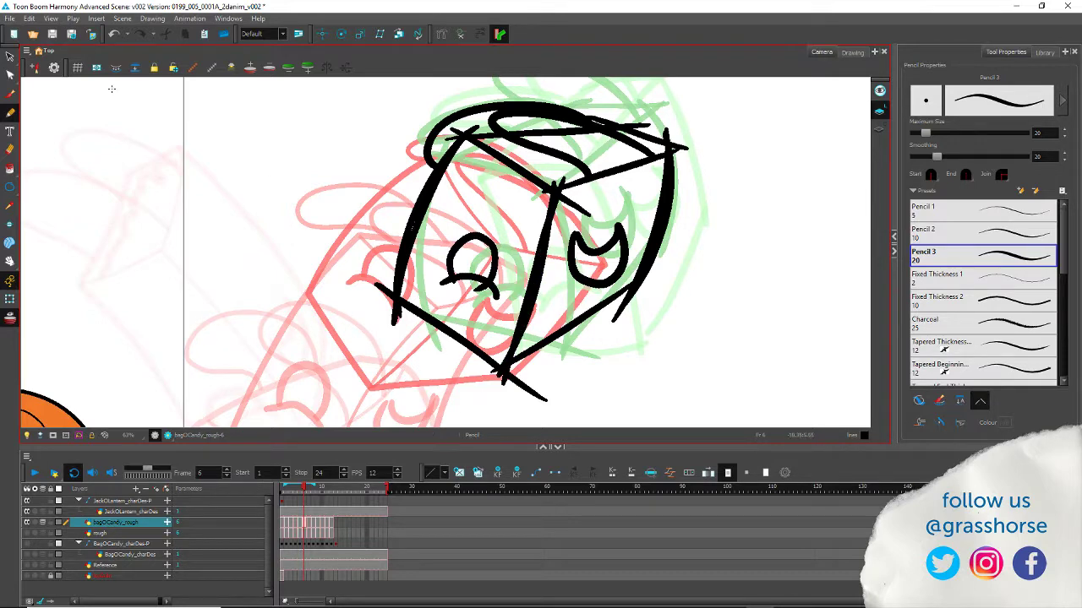
Step: Delete the old side and middle fold lines on frame 6, keeping the newly drawn curves
click(11, 56)
click(413, 228)
key(Delete)
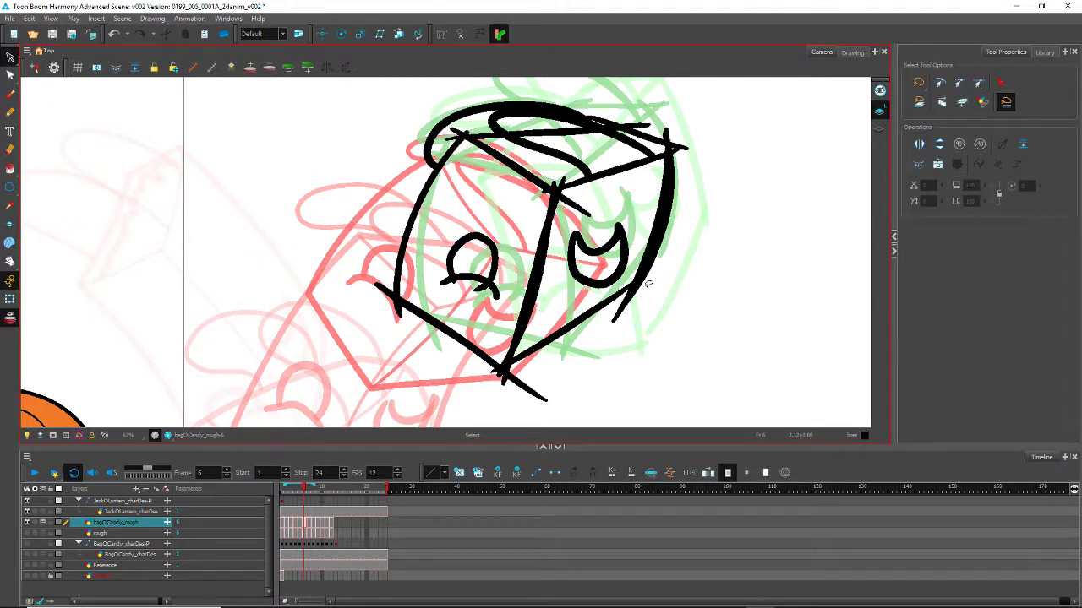
click(535, 276)
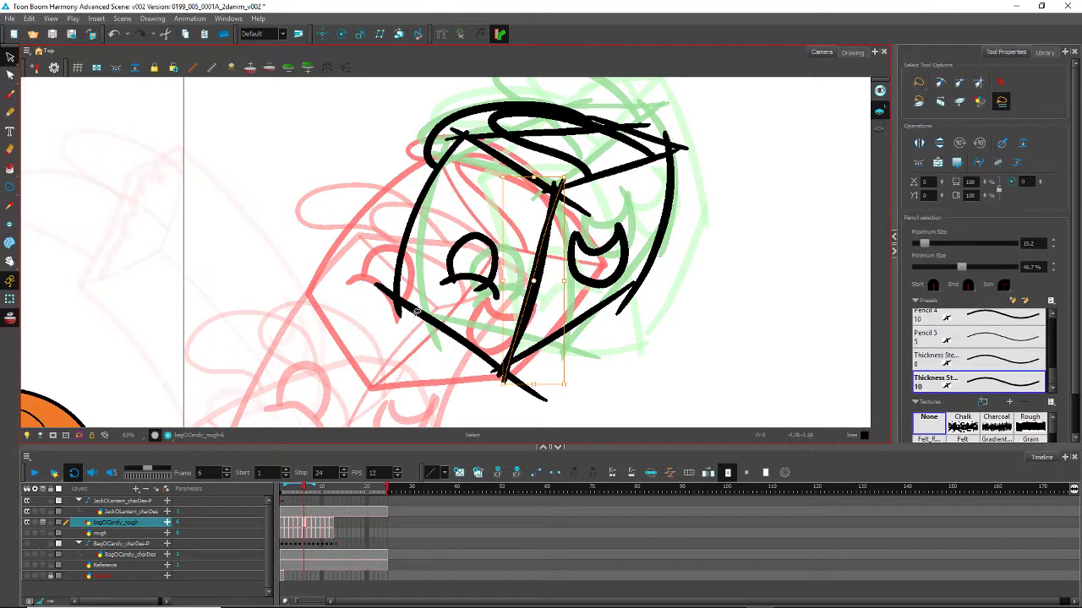
click(360, 316)
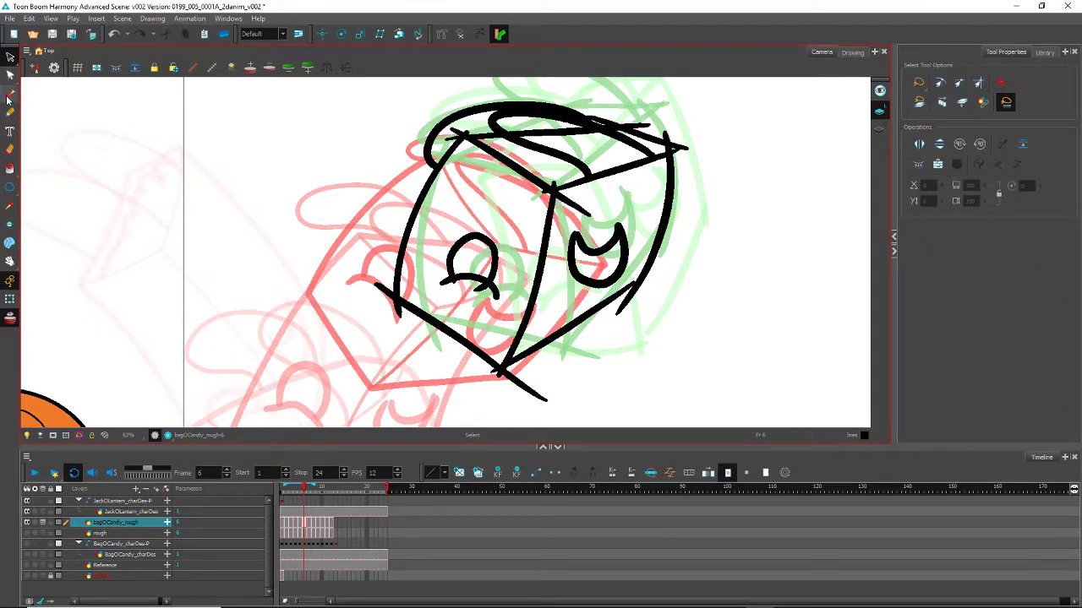
Step: Redraw the bag's right bottom edge on frame 6 as a slight outward curve and delete the old straight line
key(alt+slash)
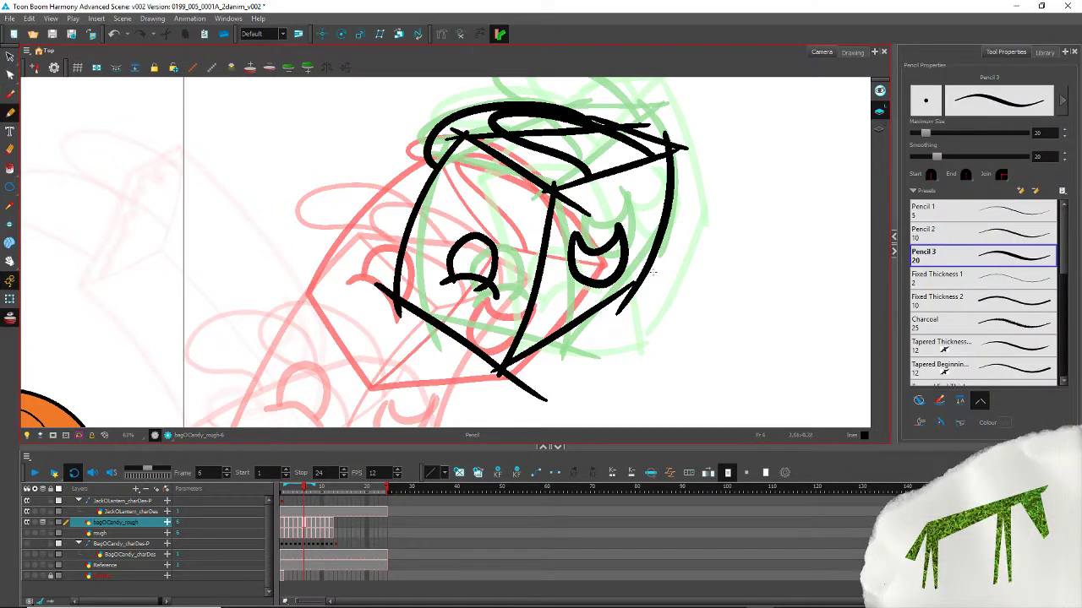
drag(655, 270, 500, 368)
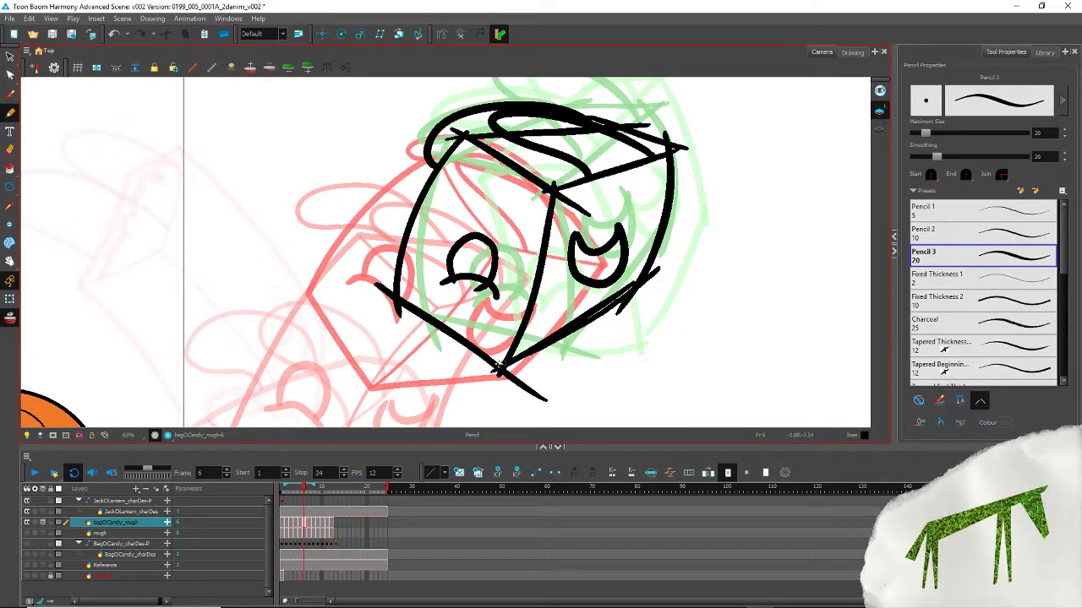
key(alt+s)
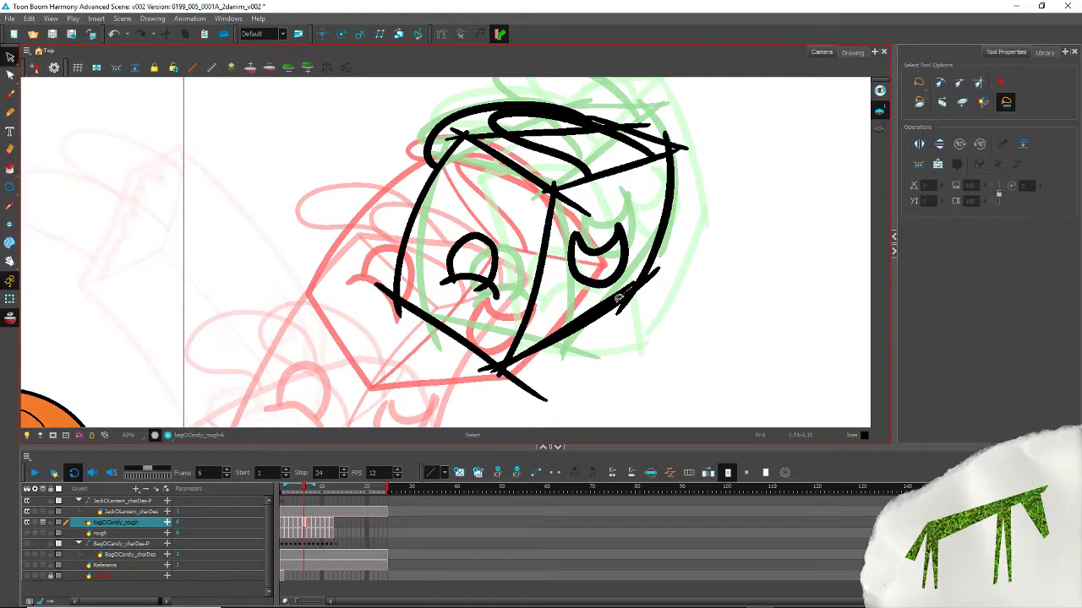
click(619, 298)
key(Delete)
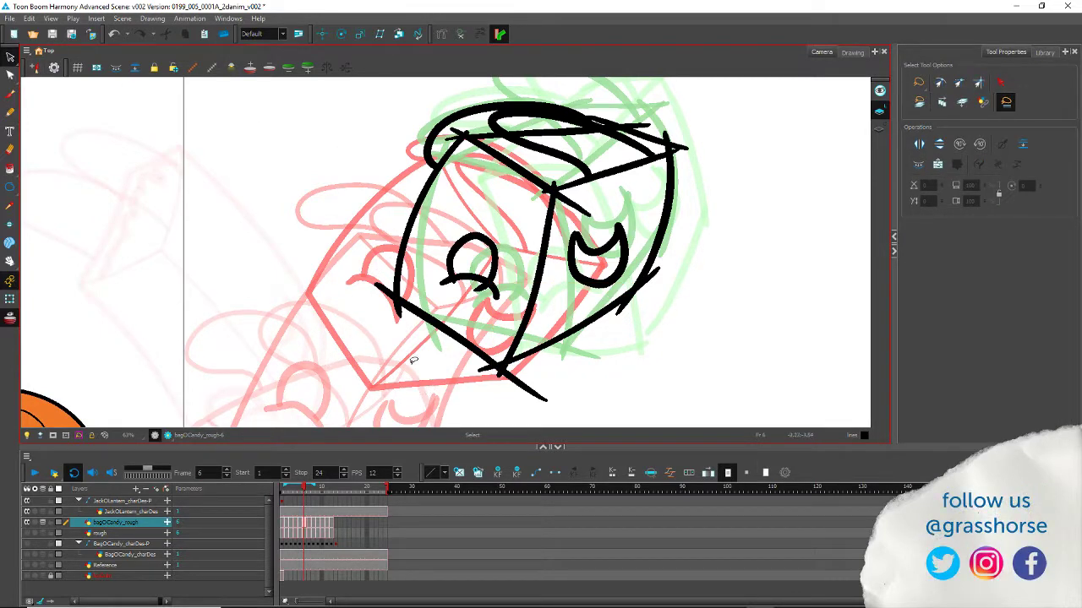
Step: Rotate the bag's left bottom edge on frame 6 slightly upward, pivoting where it crosses the left side edge
click(417, 316)
drag(459, 341, 395, 296)
drag(546, 408, 555, 398)
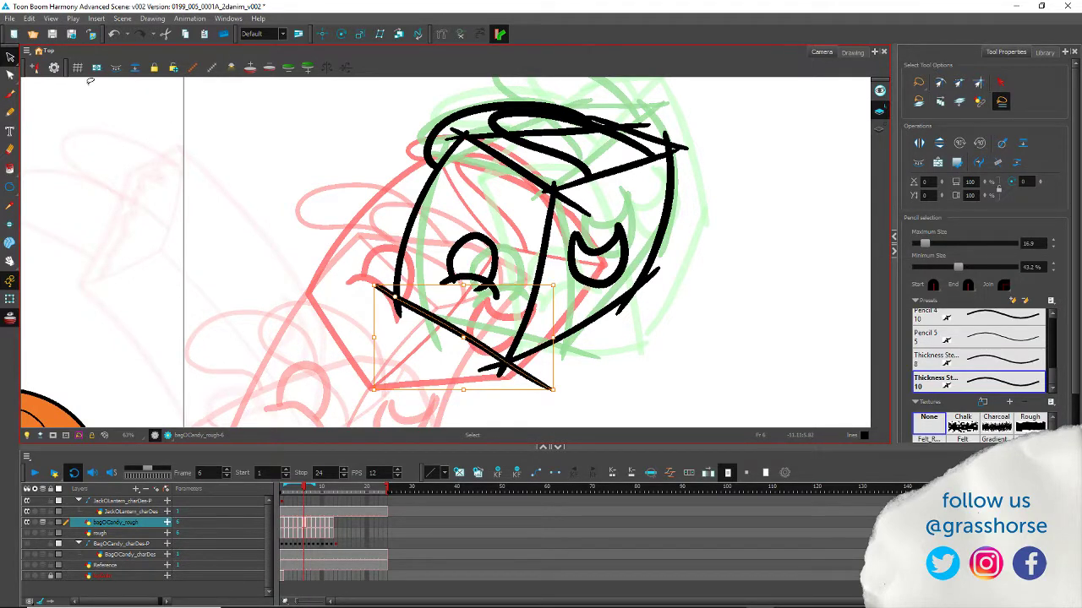
Step: Smooth the left bottom edge, both side edges and the middle fold with its connected top line on frame 6 in the Contour Editor
click(10, 75)
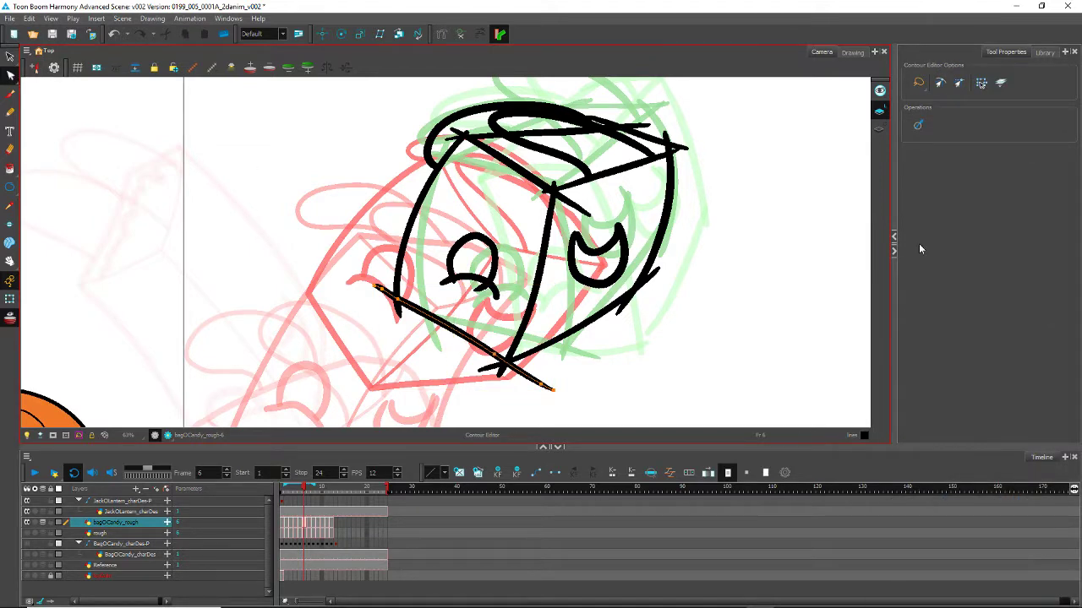
click(919, 127)
click(919, 127)
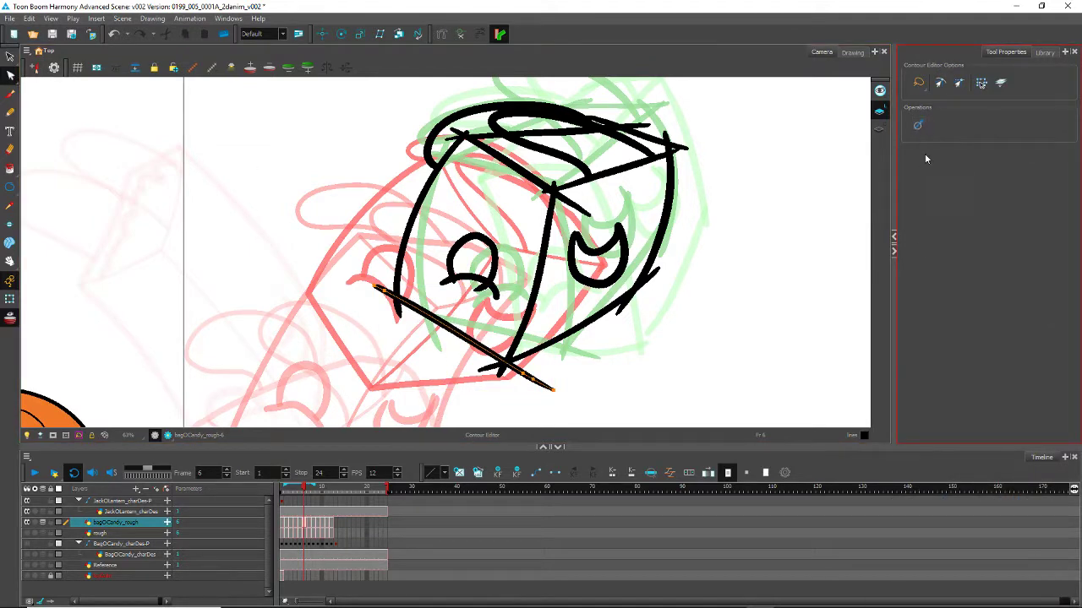
click(411, 204)
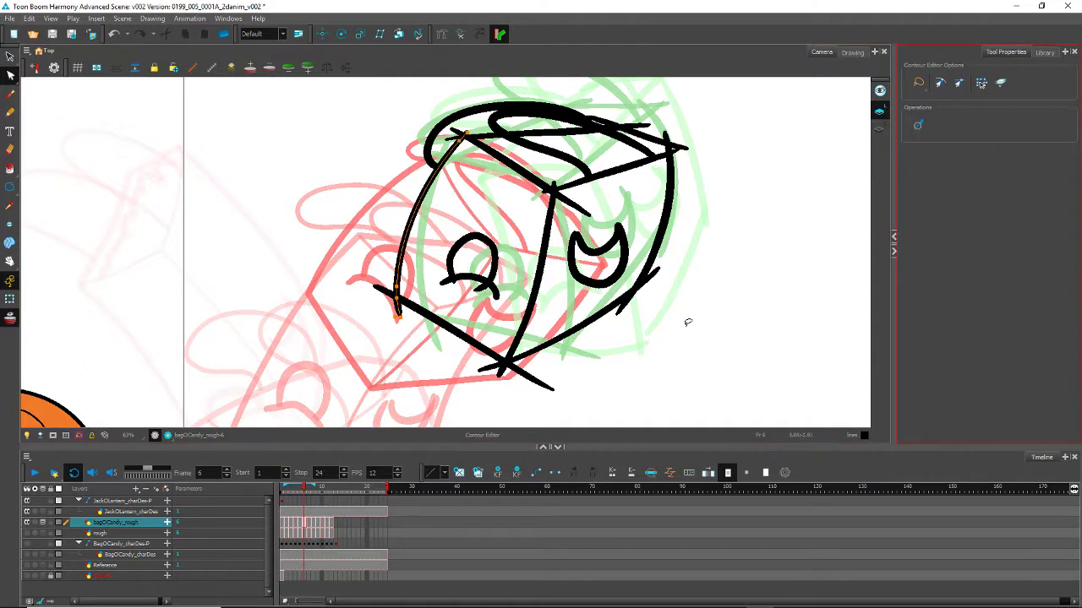
click(525, 246)
click(921, 127)
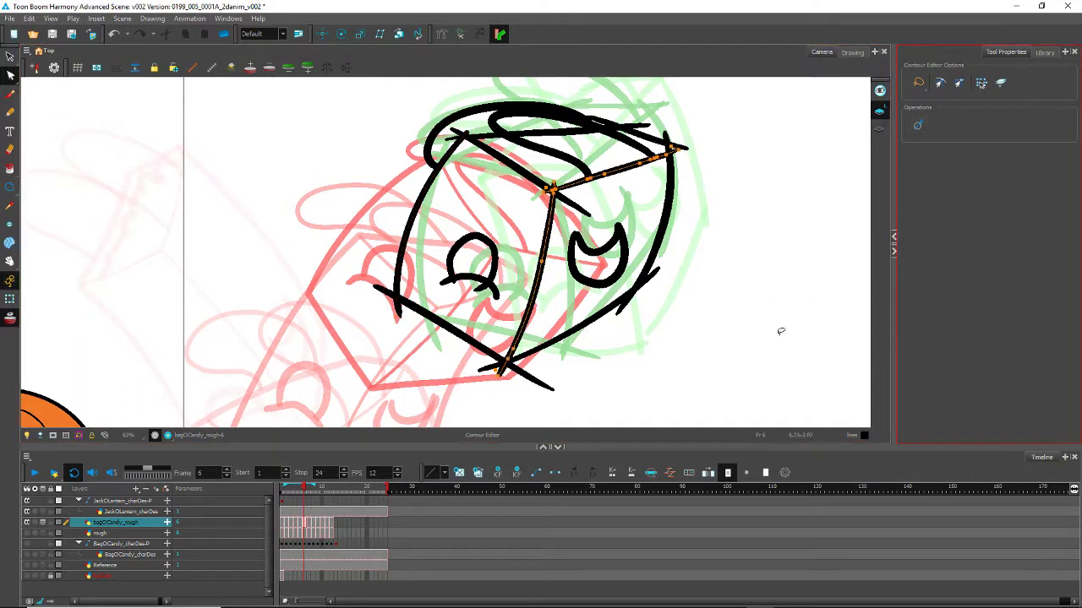
click(666, 196)
click(921, 127)
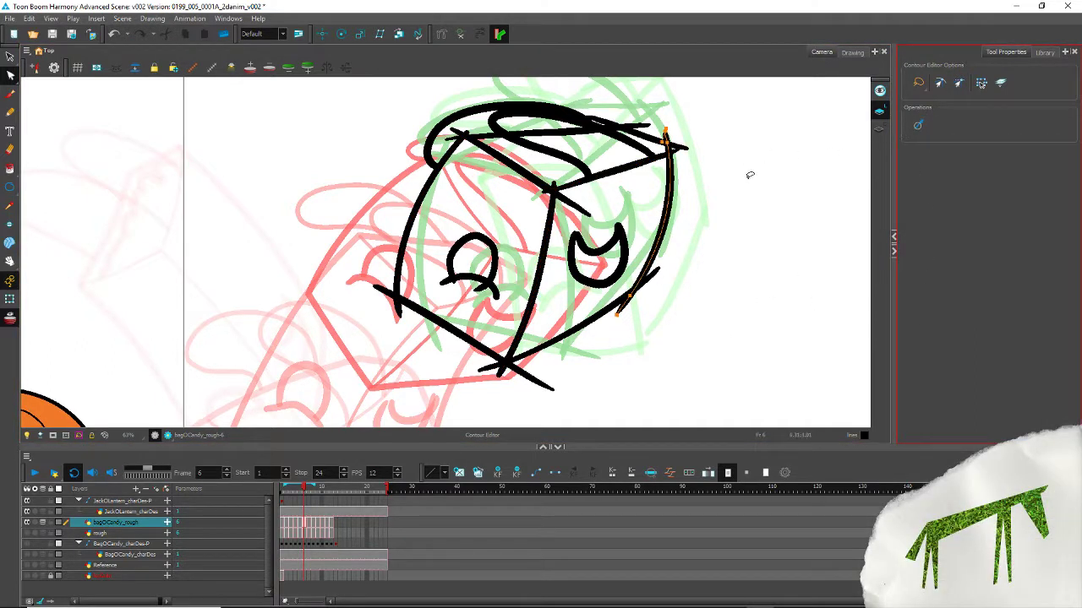
Step: Smooth the bag's right bottom edge on frame 6 in the Contour Editor
click(593, 319)
click(919, 127)
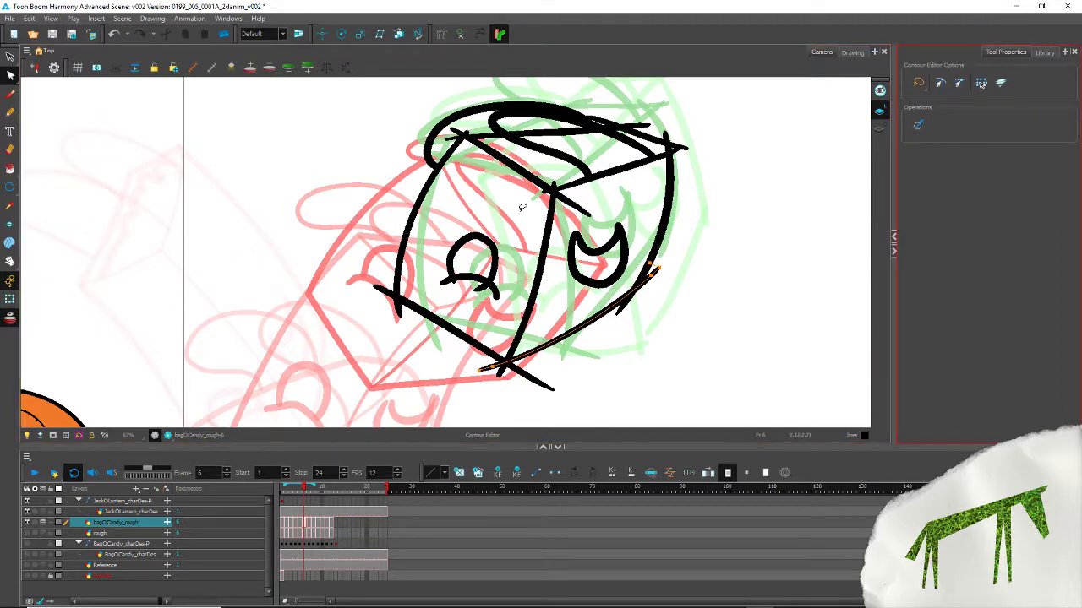
click(340, 158)
Step: Redraw the two front edges of the bag's opening on frame 6 as downward-bowed curves and delete the old straight lines
drag(280, 192, 335, 247)
click(10, 114)
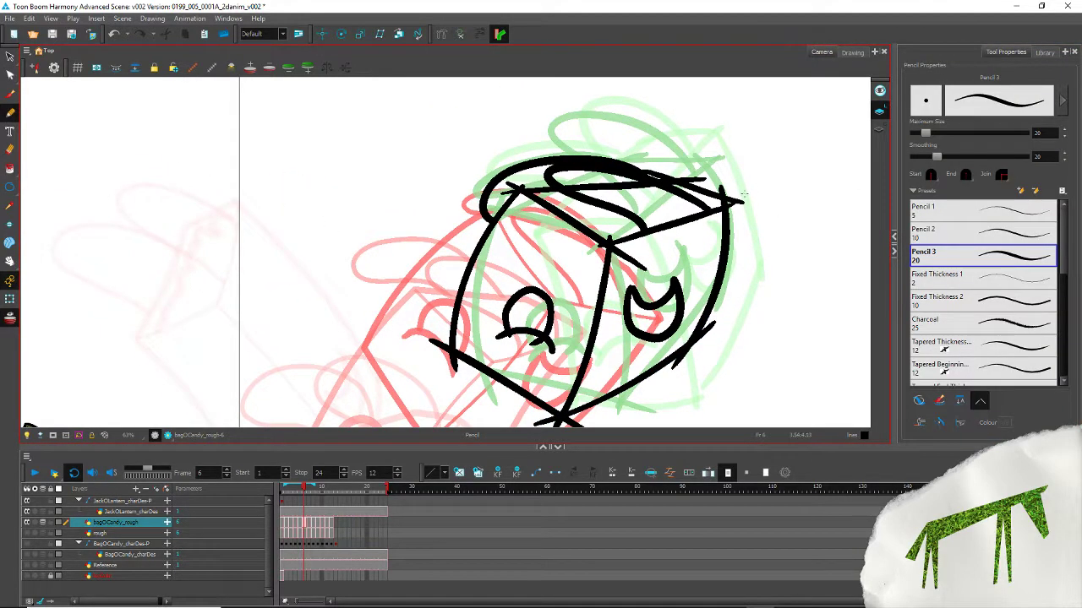
mouse_move(743, 196)
mouse_down()
mouse_move(657, 236)
mouse_move(591, 246)
mouse_up()
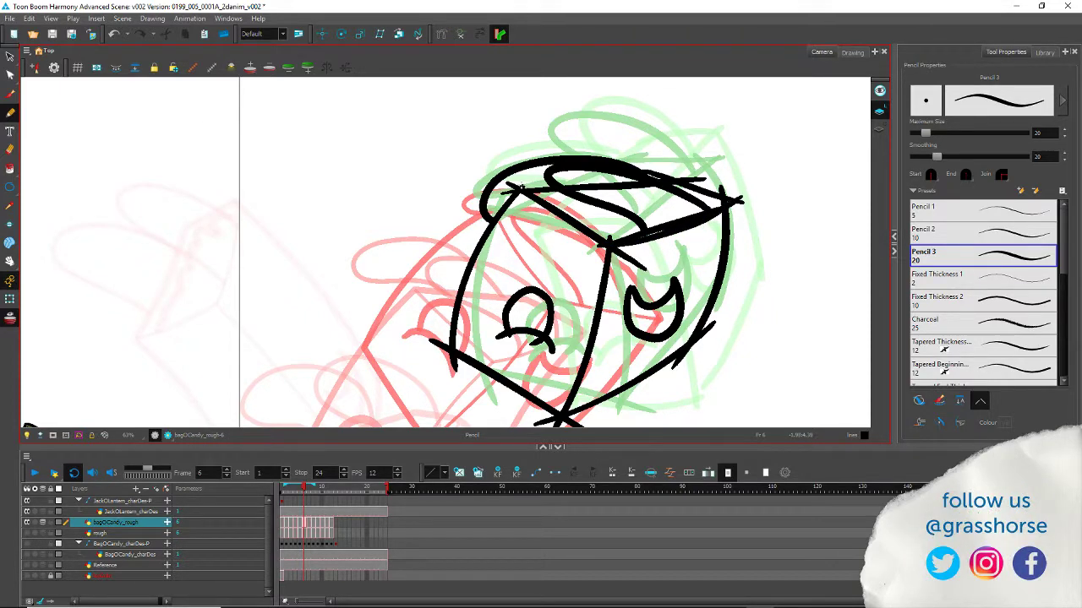
drag(507, 171, 603, 238)
mouse_move(509, 177)
mouse_down()
mouse_move(543, 217)
mouse_move(589, 239)
mouse_up()
key(ctrl+z)
drag(510, 176, 599, 245)
key(alt+s)
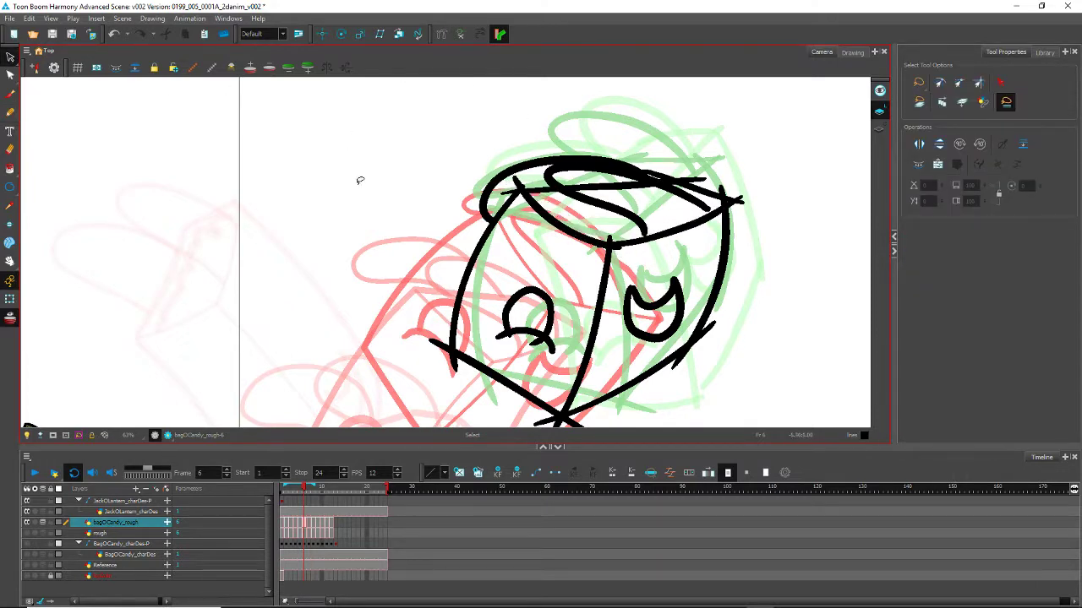
Step: Trim the overshooting line ends at the bag's left, middle and right bottom corners on frame 6 with the Cutter
key(alt+t)
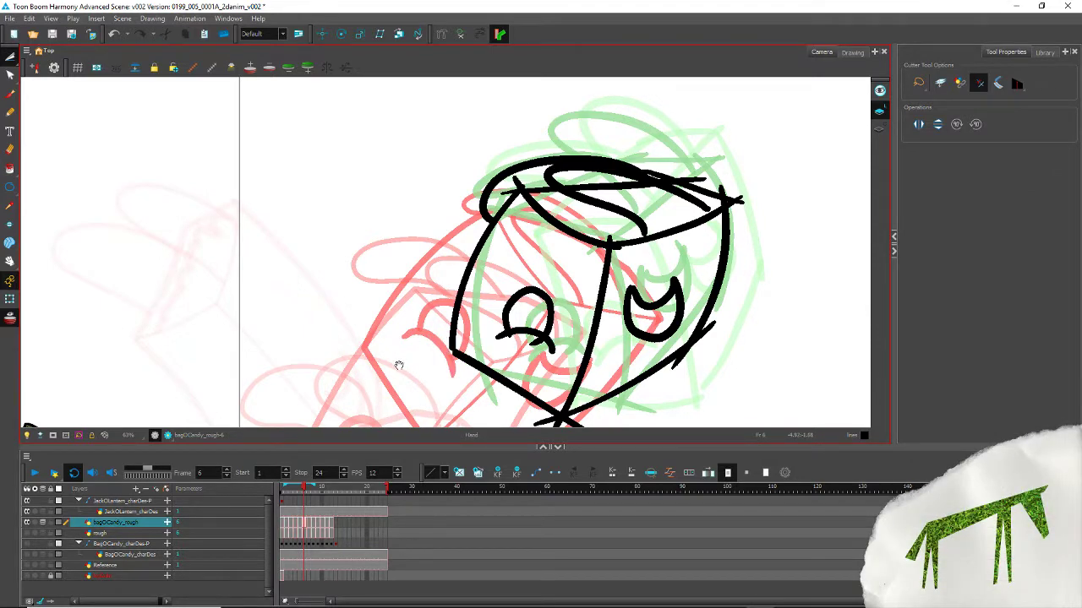
drag(396, 364, 304, 272)
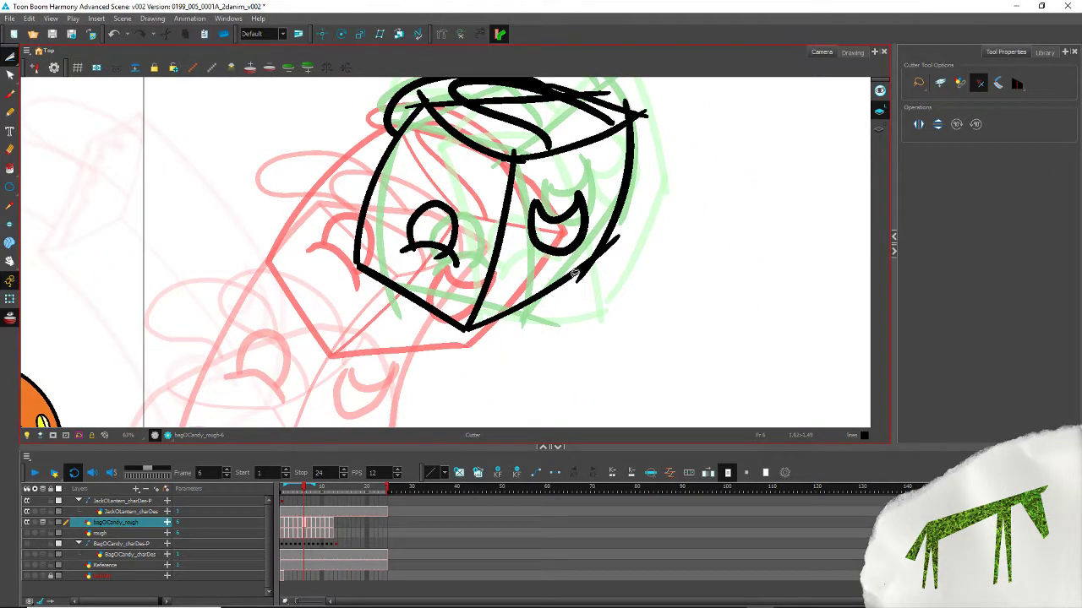
key(shift+n)
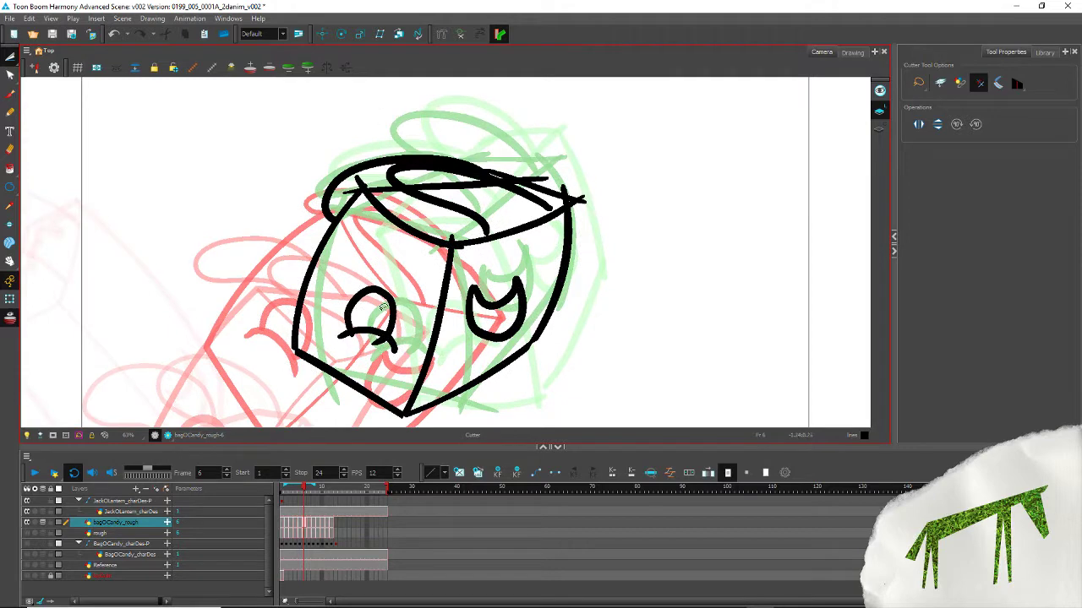
Step: Smooth the long back edge of the bag's opening on frame 6 in the Contour Editor
drag(10, 57, 39, 55)
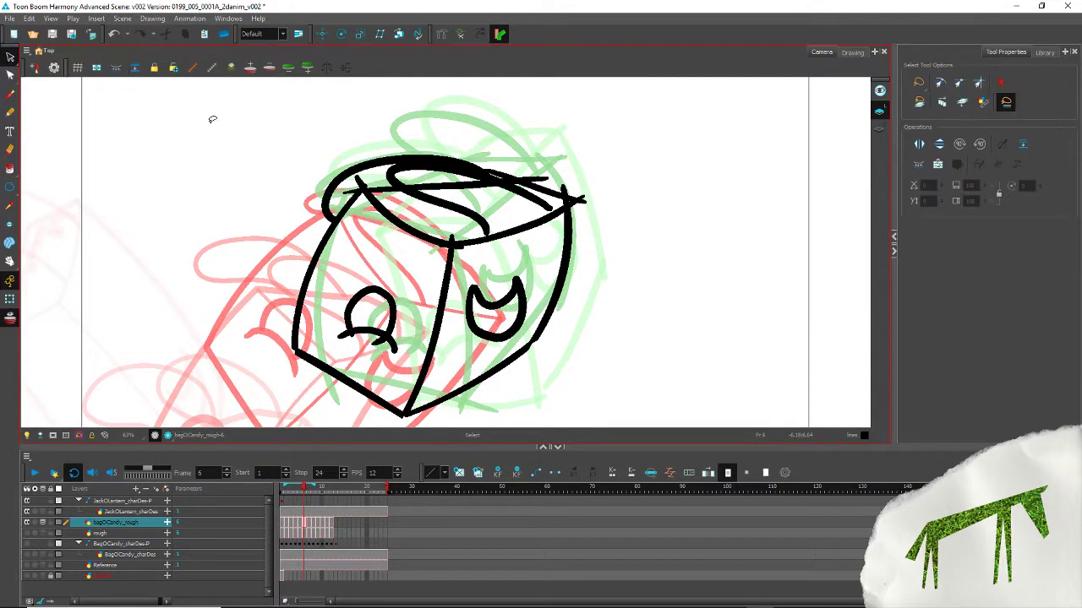
scroll(216, 87, up, 3)
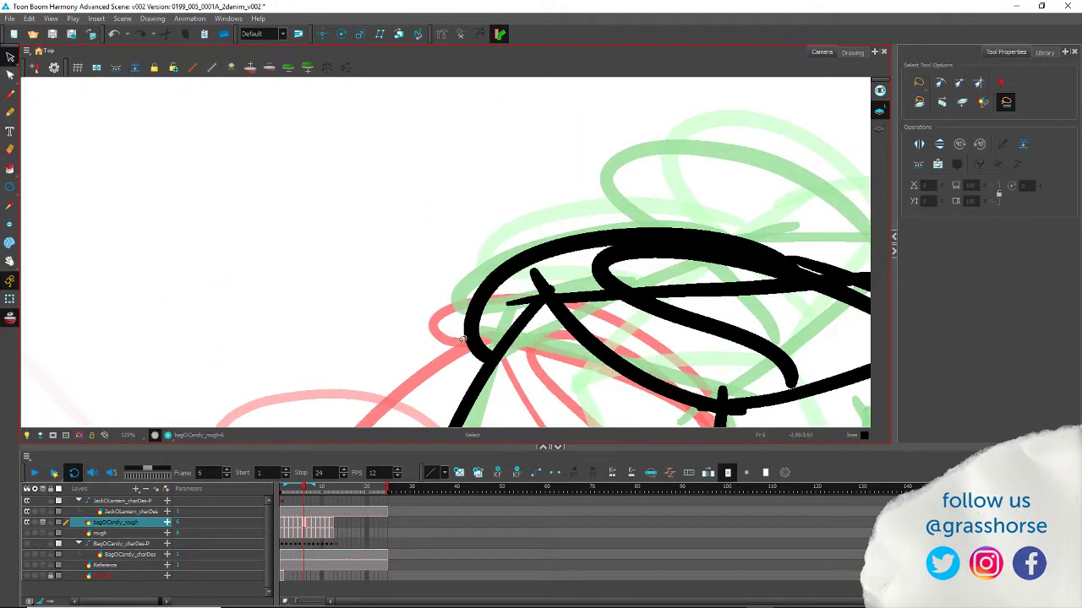
drag(457, 341, 197, 212)
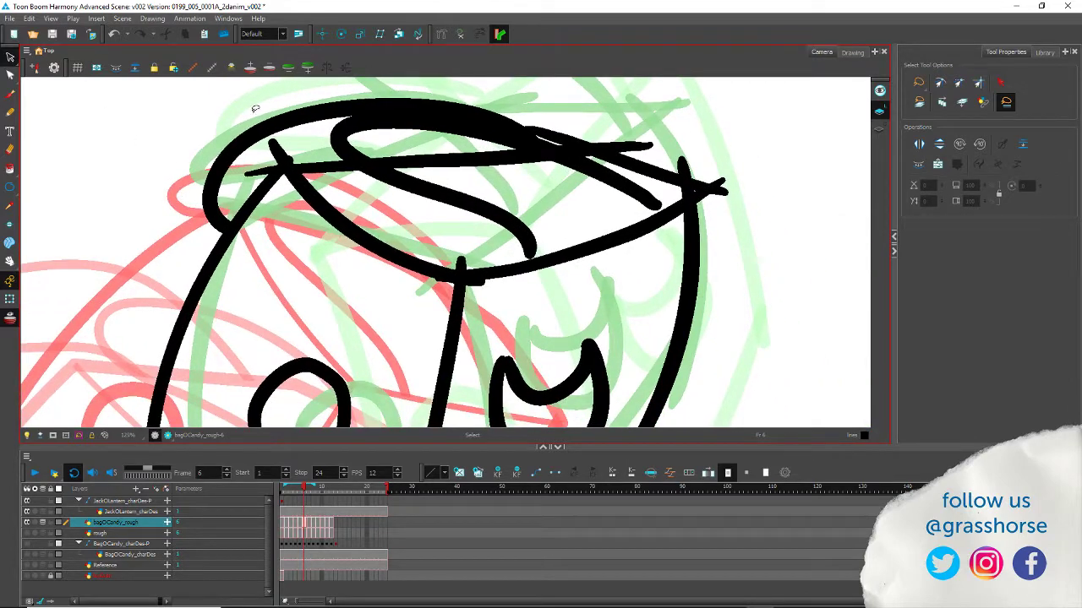
click(452, 158)
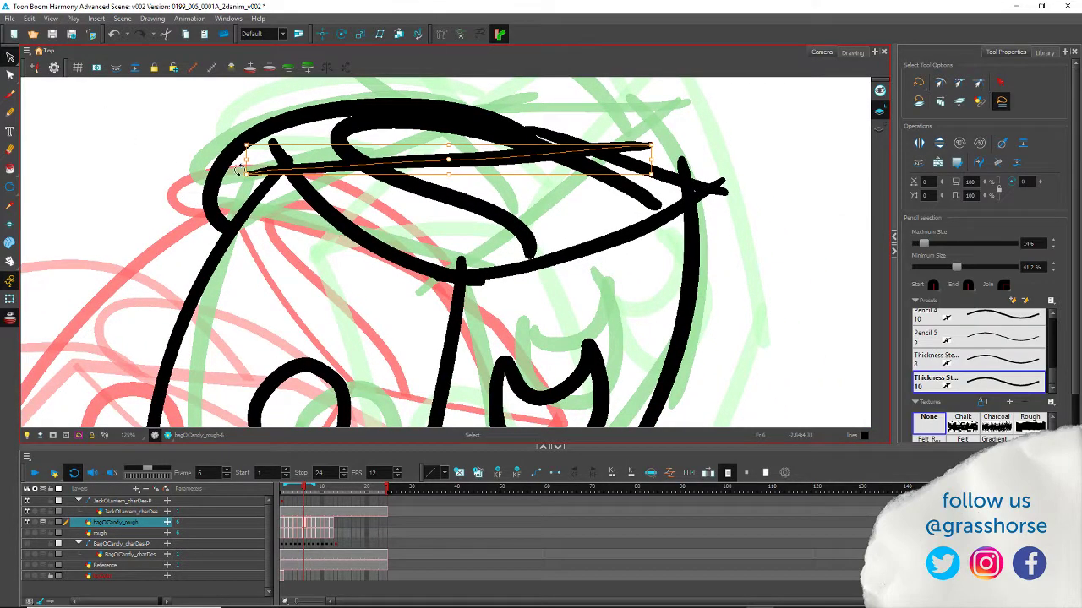
click(10, 75)
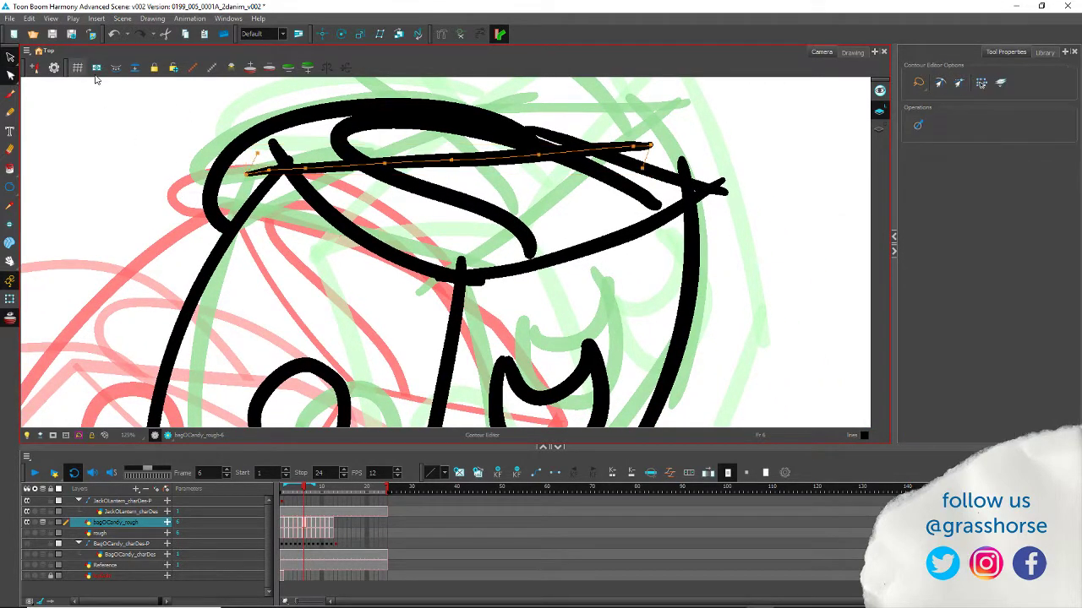
click(921, 126)
click(120, 110)
Step: Set the back edge's pivot where it meets the opening's left corner and move the line slightly upward
click(10, 58)
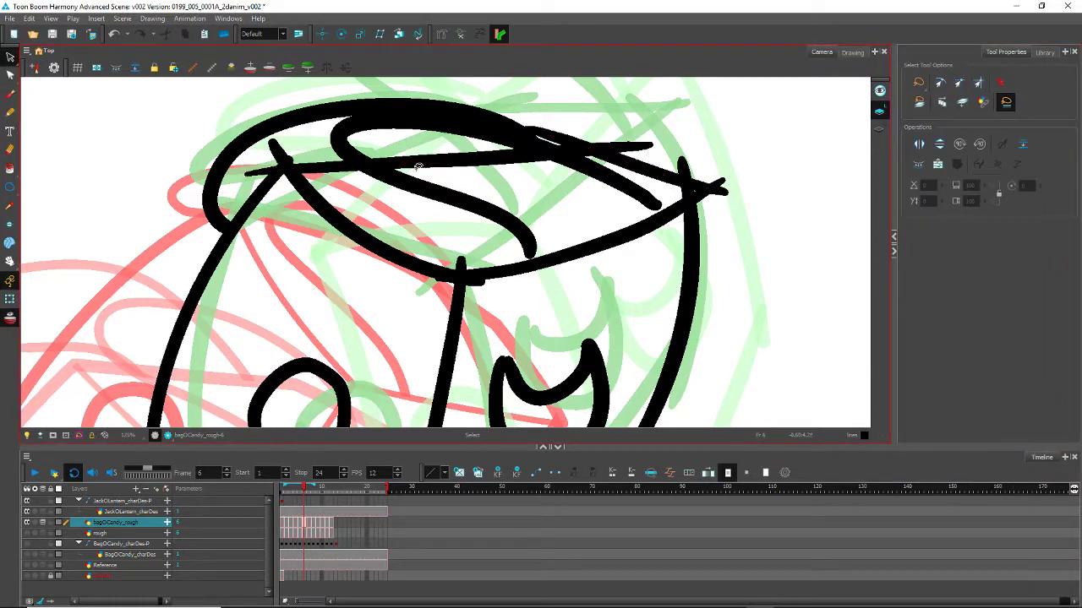
click(448, 156)
drag(448, 160, 287, 166)
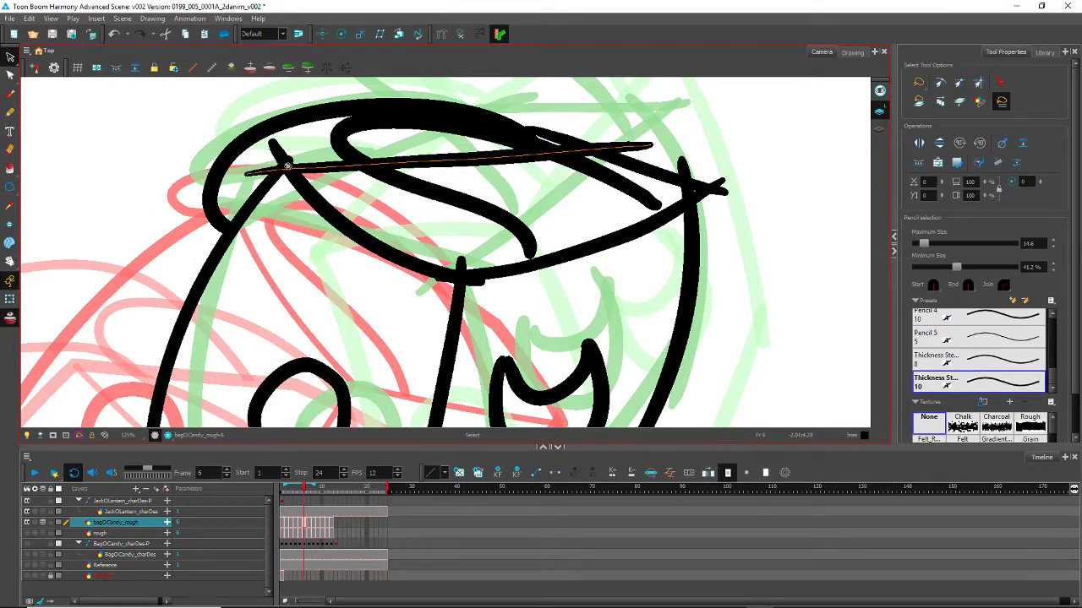
click(287, 167)
drag(399, 157, 418, 157)
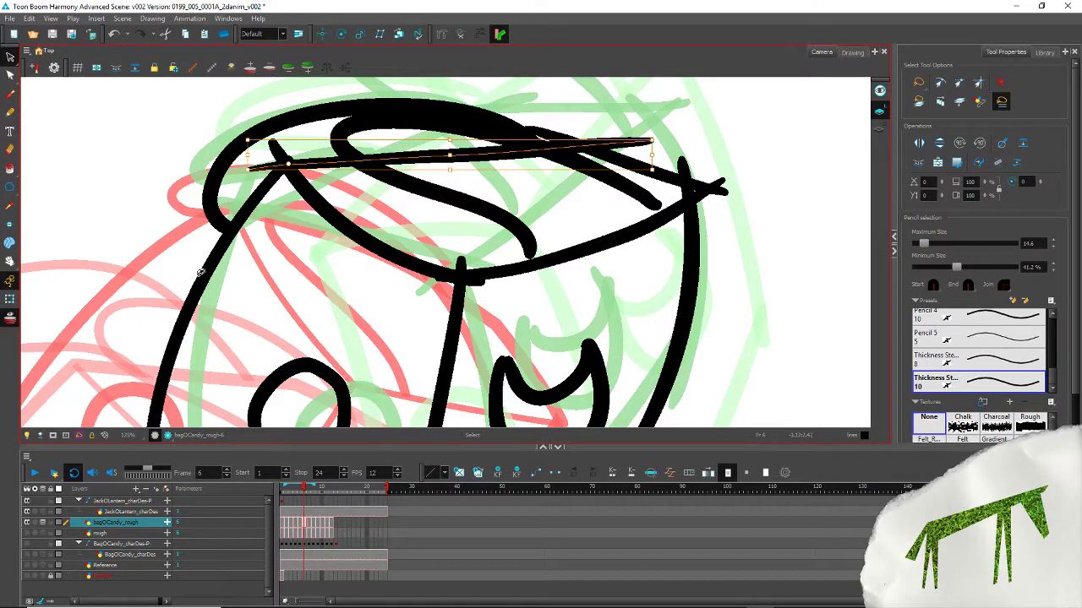
Step: Trim the overshooting line ends at the opening's left, front and back corners on frame 6 with the Cutter
click(10, 55)
click(50, 69)
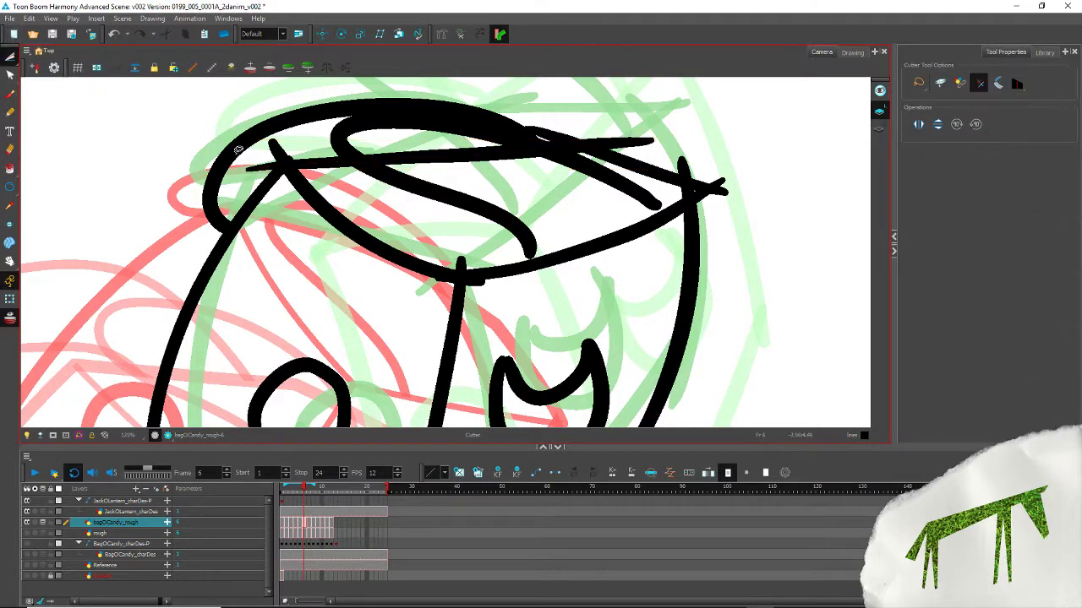
drag(255, 166, 295, 153)
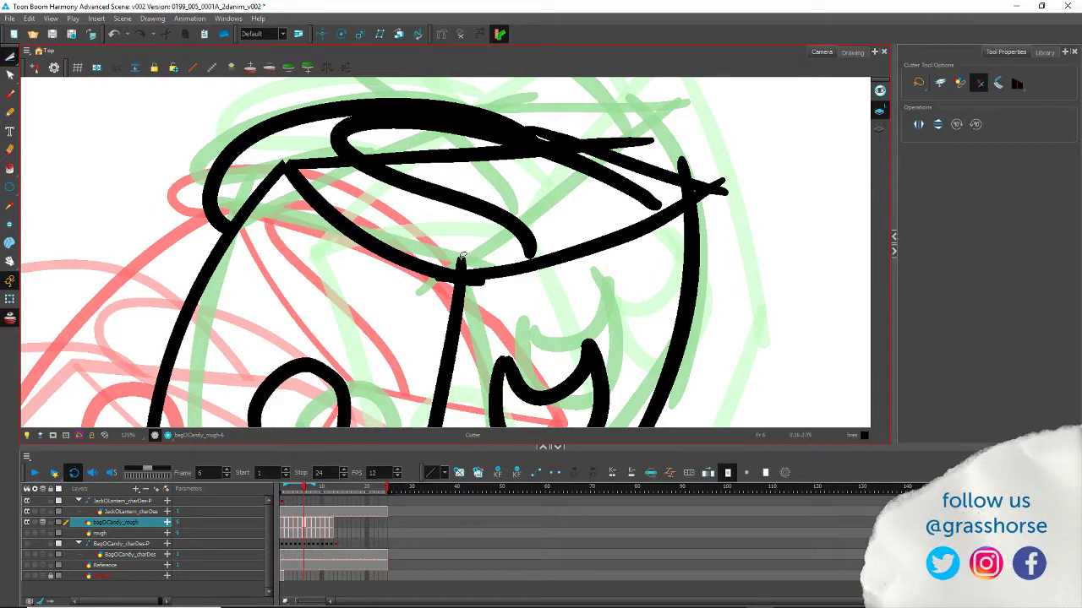
mouse_move(463, 255)
mouse_down()
mouse_move(441, 249)
mouse_move(482, 286)
mouse_move(420, 305)
mouse_move(439, 289)
mouse_up()
key(space)
mouse_move(322, 309)
mouse_down()
mouse_move(217, 188)
mouse_move(253, 185)
mouse_move(313, 101)
mouse_move(374, 150)
mouse_move(454, 295)
mouse_move(261, 362)
mouse_move(251, 347)
mouse_up()
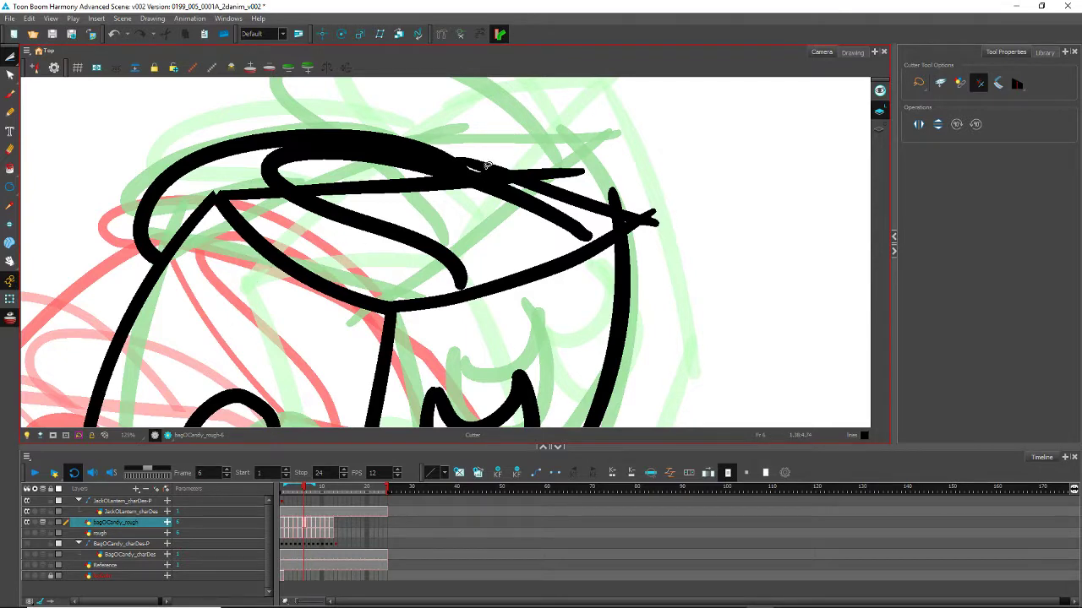
drag(487, 166, 451, 151)
drag(568, 173, 500, 175)
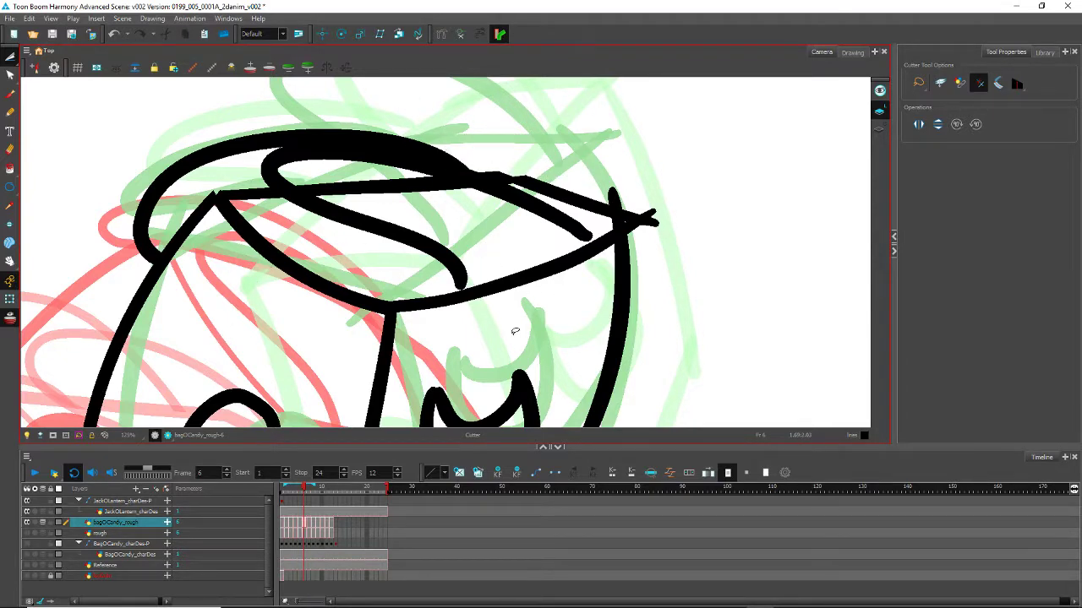
drag(347, 383, 324, 280)
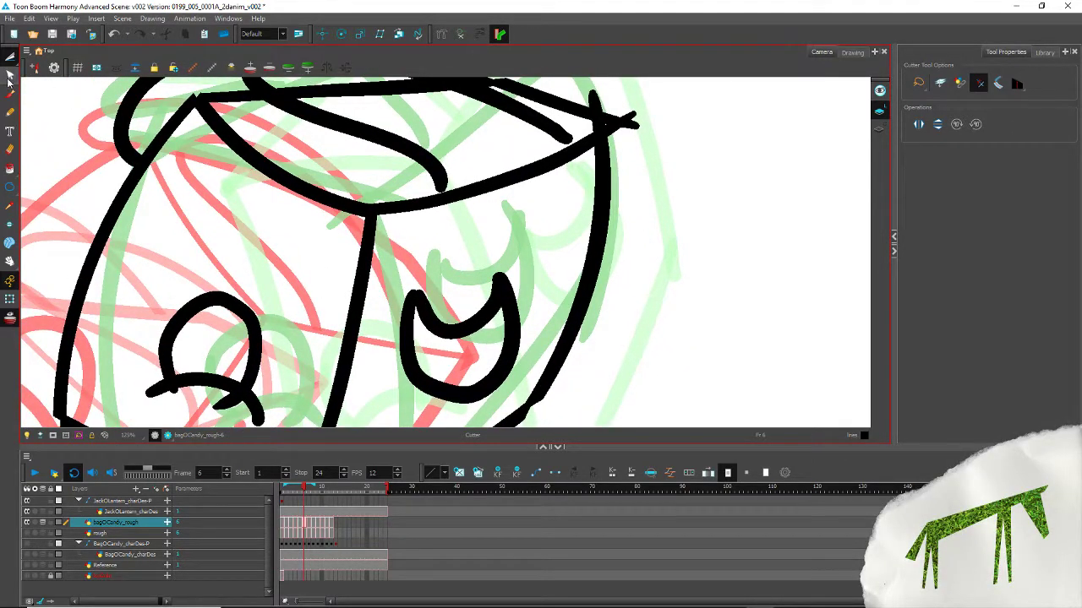
Step: Swing the right side edge outward around its lower end to meet the opening's right corner, and trim the overshooting ends there
click(10, 75)
key(alt+s)
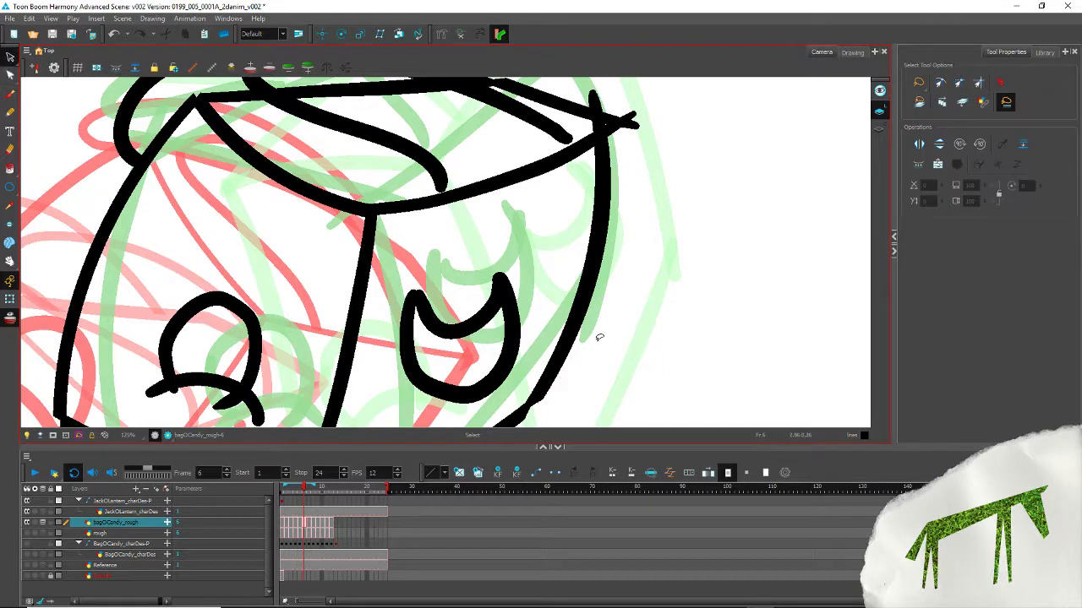
click(595, 328)
drag(525, 404, 528, 406)
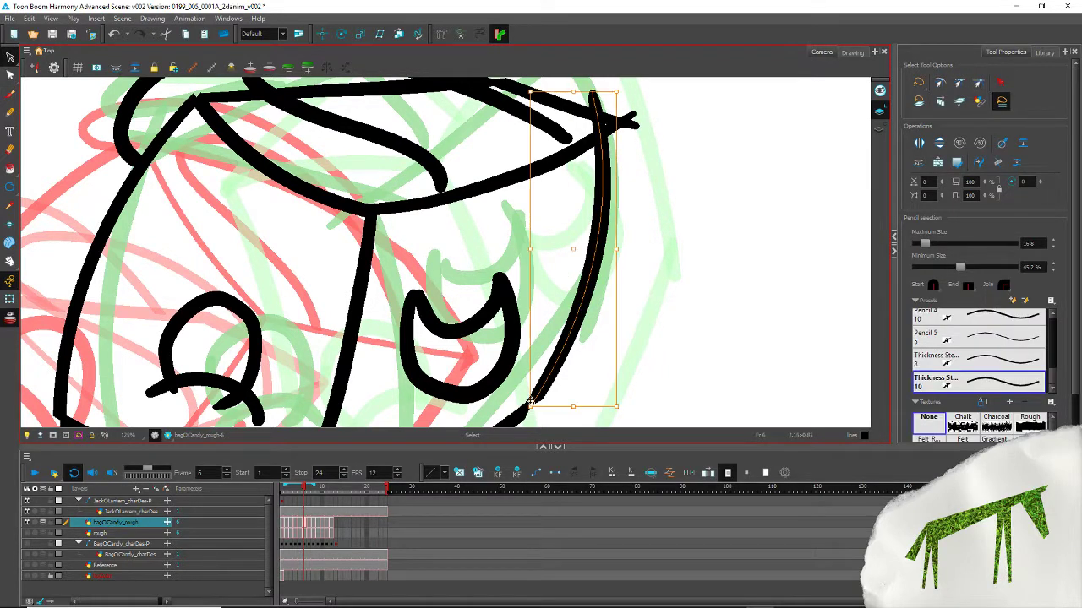
drag(523, 96, 545, 90)
click(699, 316)
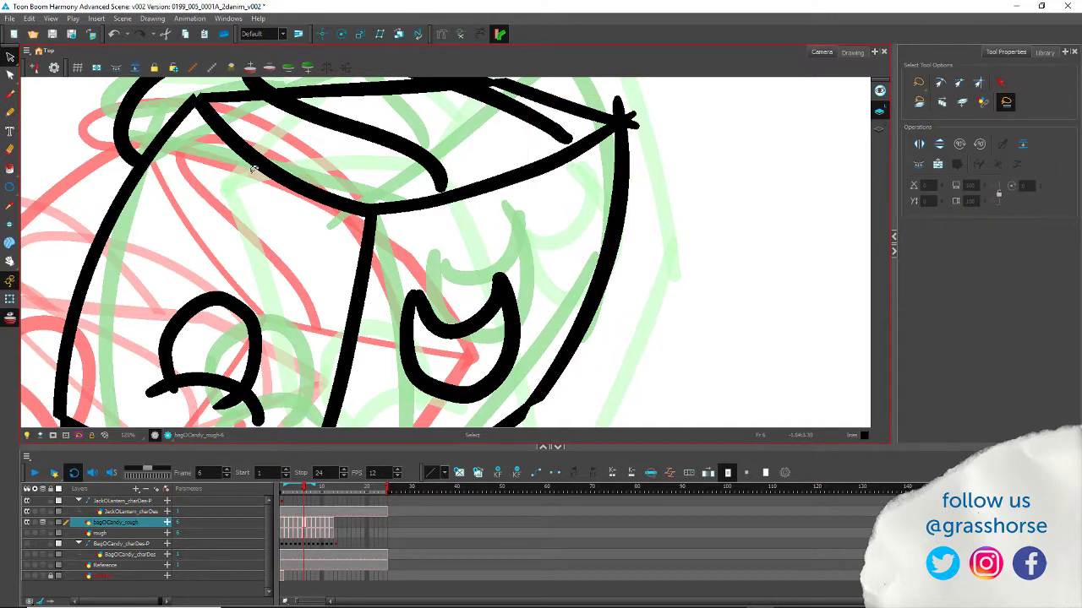
key(alt+t)
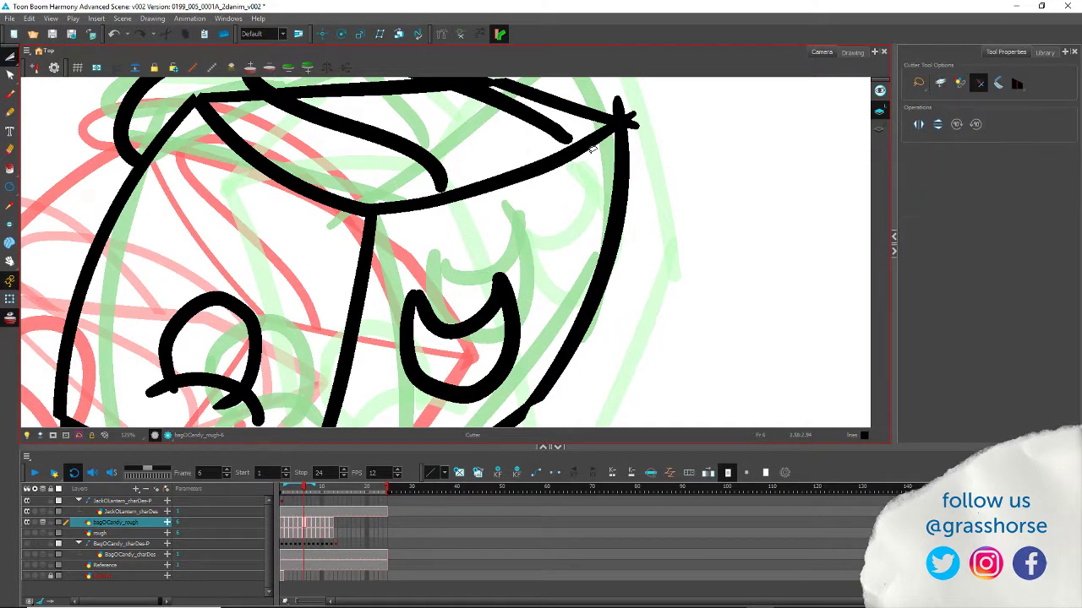
mouse_move(610, 104)
mouse_down()
mouse_move(626, 103)
mouse_move(633, 132)
mouse_up()
Step: Select the bag's left side, both bottom edges and right side on frame 6 and try to merge them into one pencil line
drag(200, 331, 344, 345)
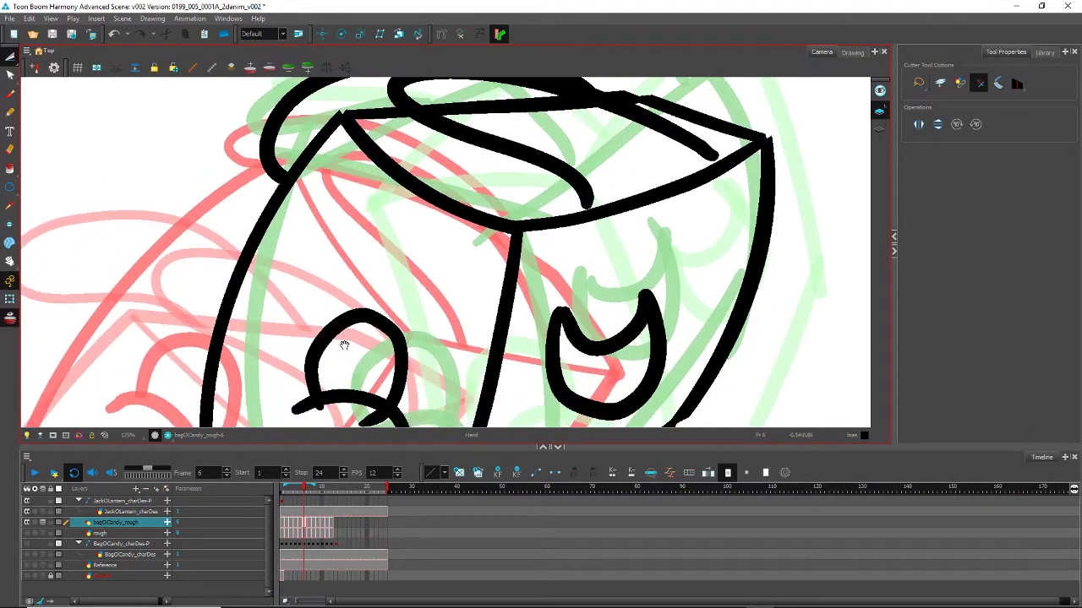
scroll(344, 345, down, 4)
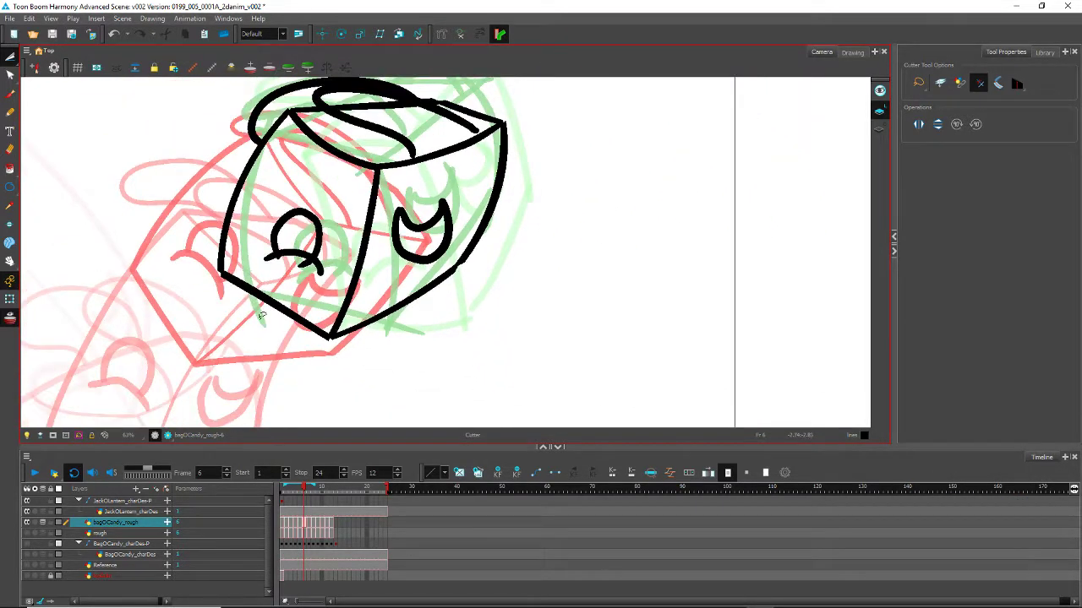
drag(184, 145, 258, 167)
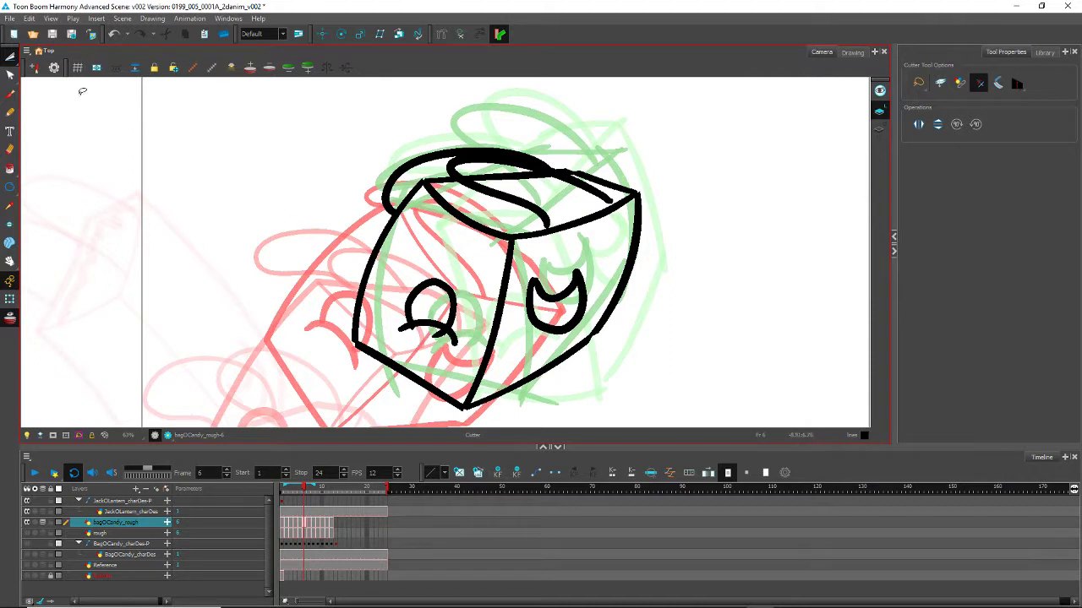
click(10, 60)
click(36, 57)
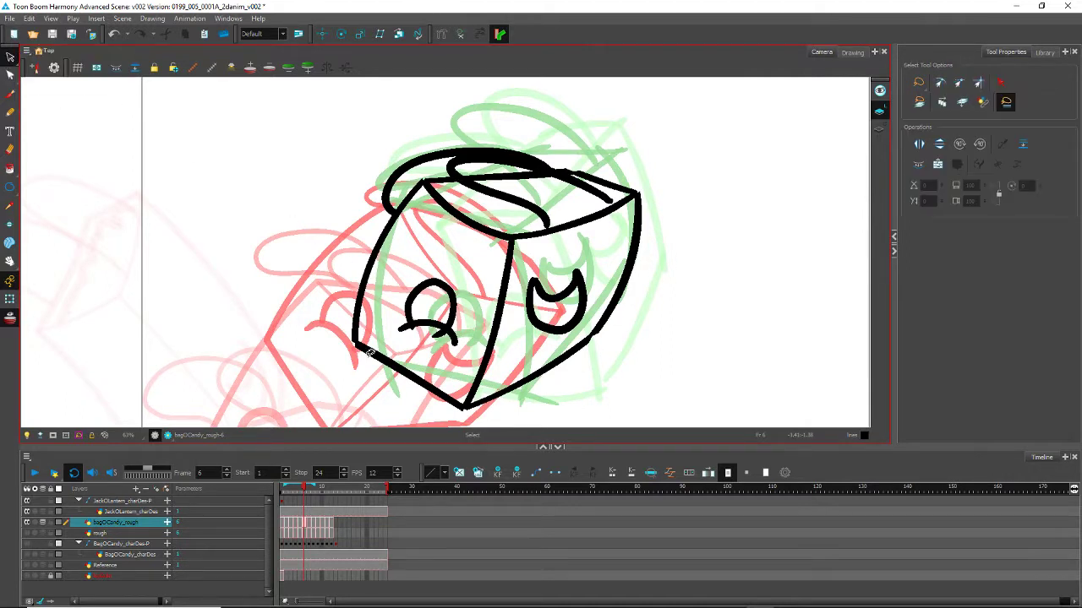
drag(340, 279, 369, 362)
click(367, 360)
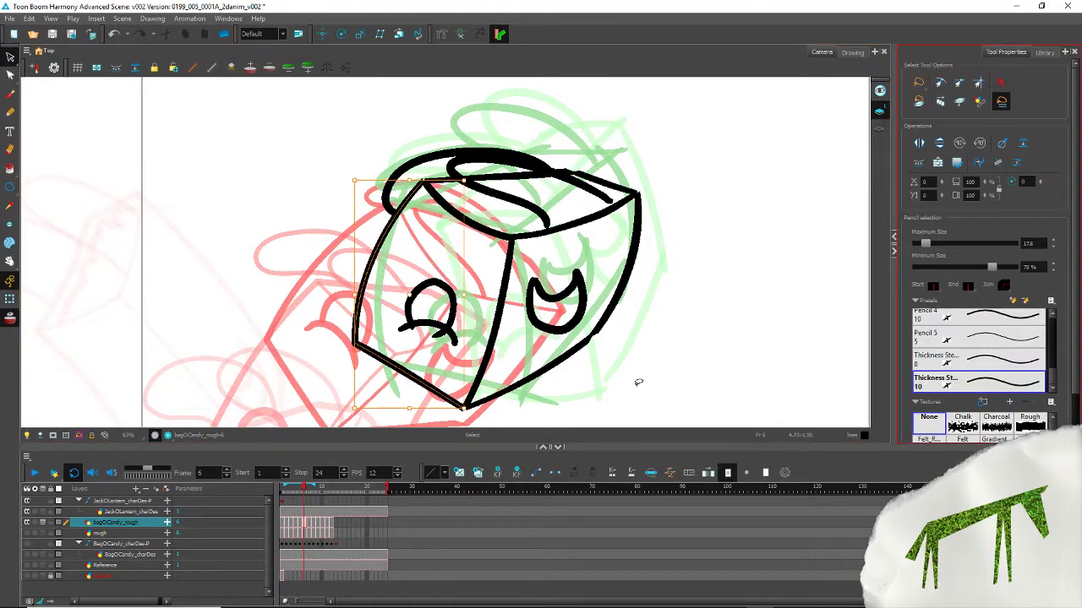
shift+click(549, 353)
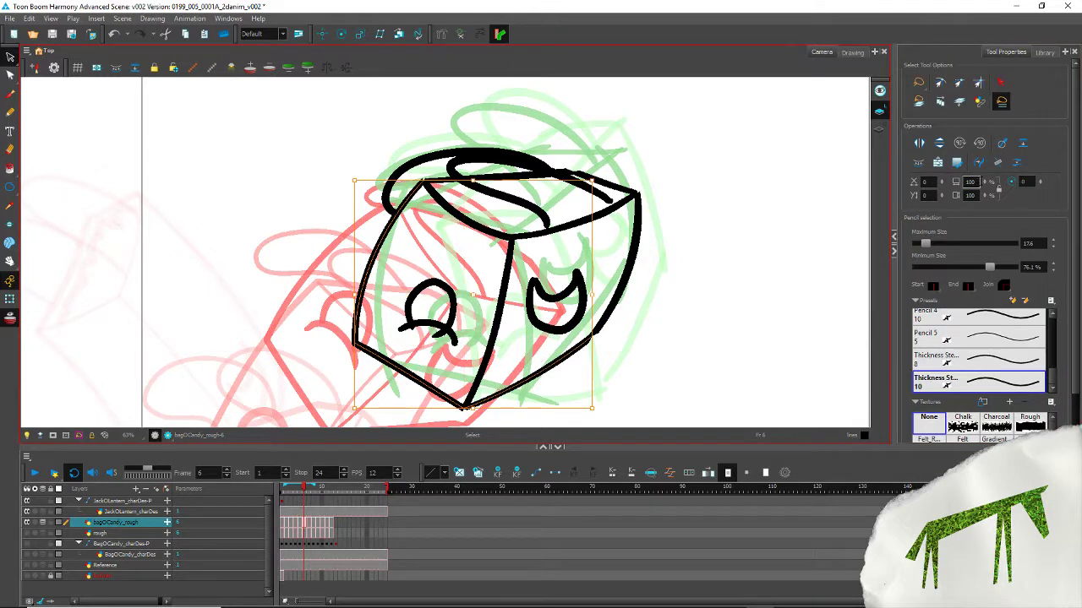
shift+click(617, 300)
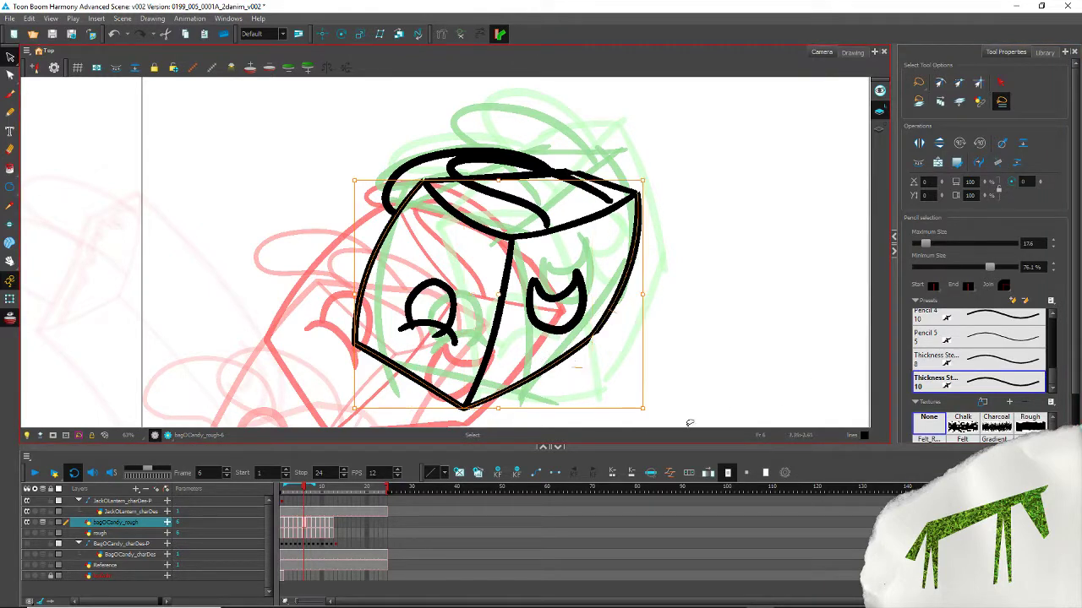
click(998, 163)
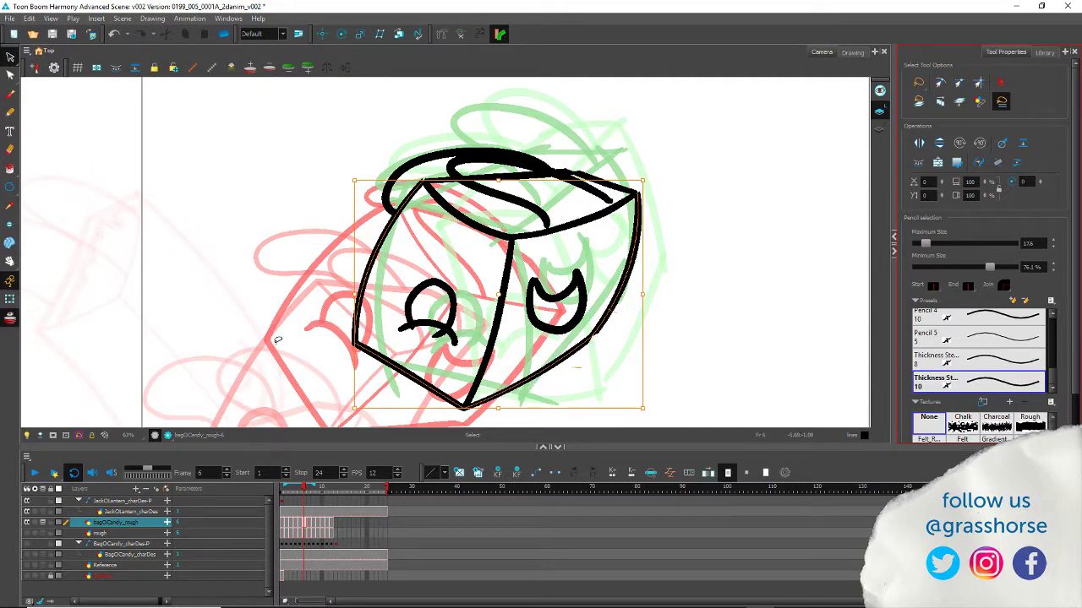
Step: Retry merging the bag's side and bottom edges into one continuous outline with a smooth lower right corner
drag(683, 242, 620, 250)
drag(632, 142, 544, 324)
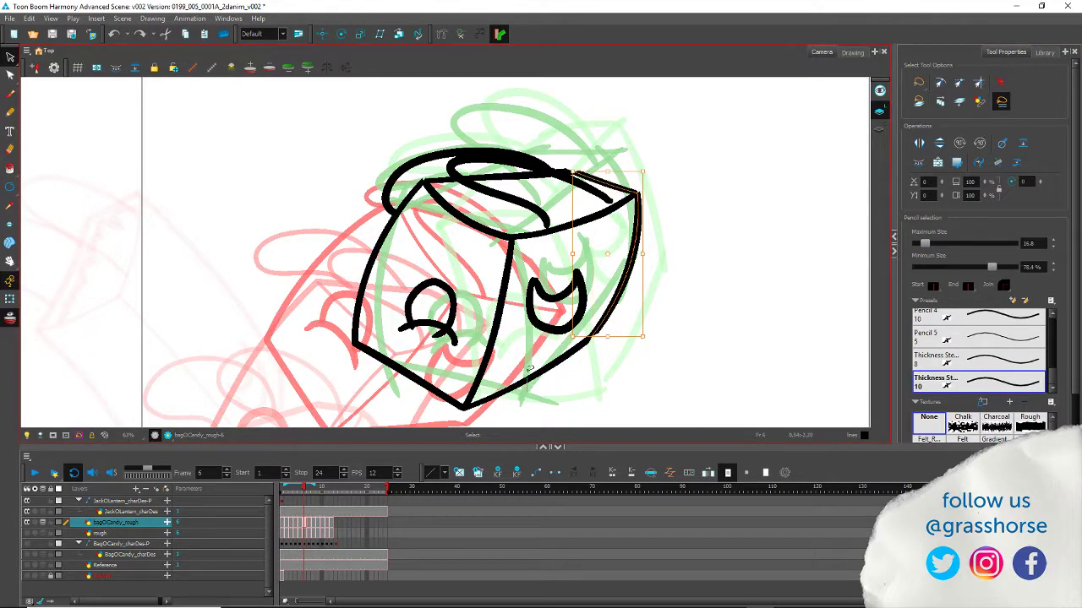
drag(530, 369, 537, 362)
drag(660, 263, 628, 229)
click(999, 163)
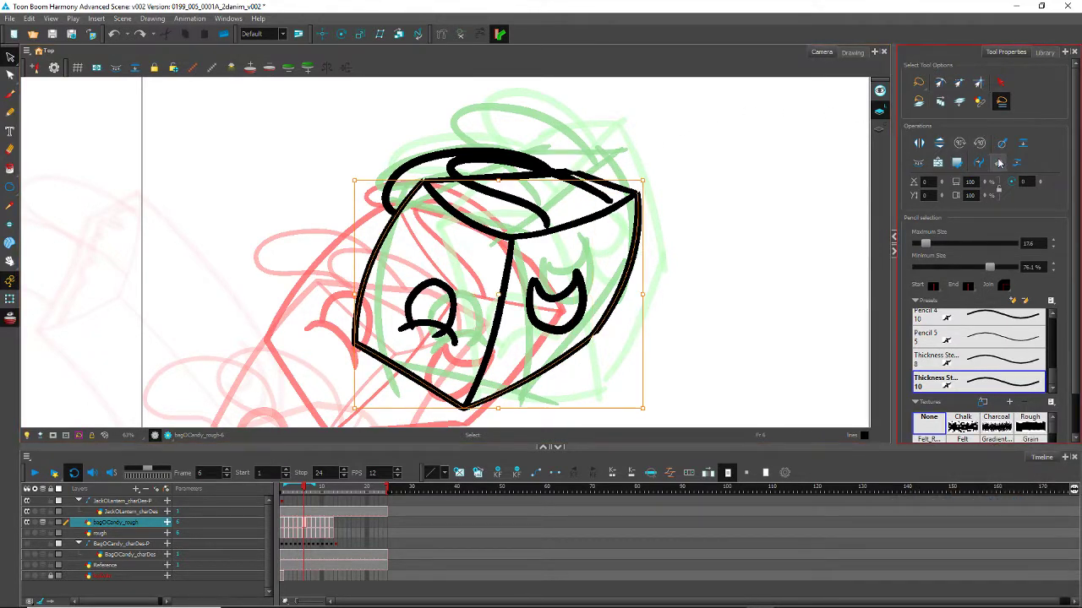
click(998, 163)
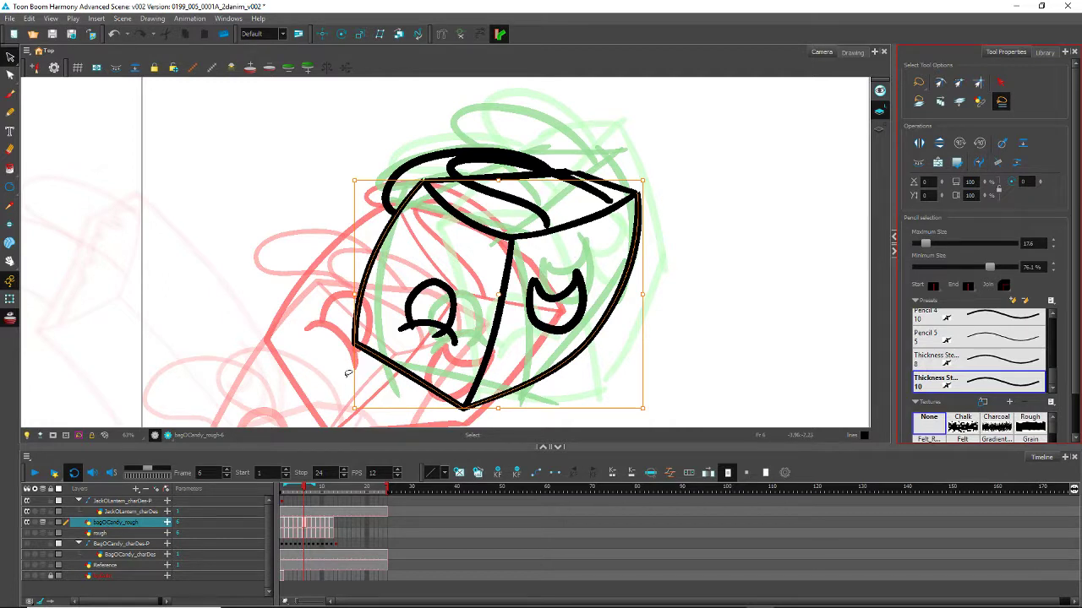
Step: Undo the last outline merge, and merge the opening's two back edges with the bag's right side into one pencil line on frame 6
key(ctrl+z)
click(605, 180)
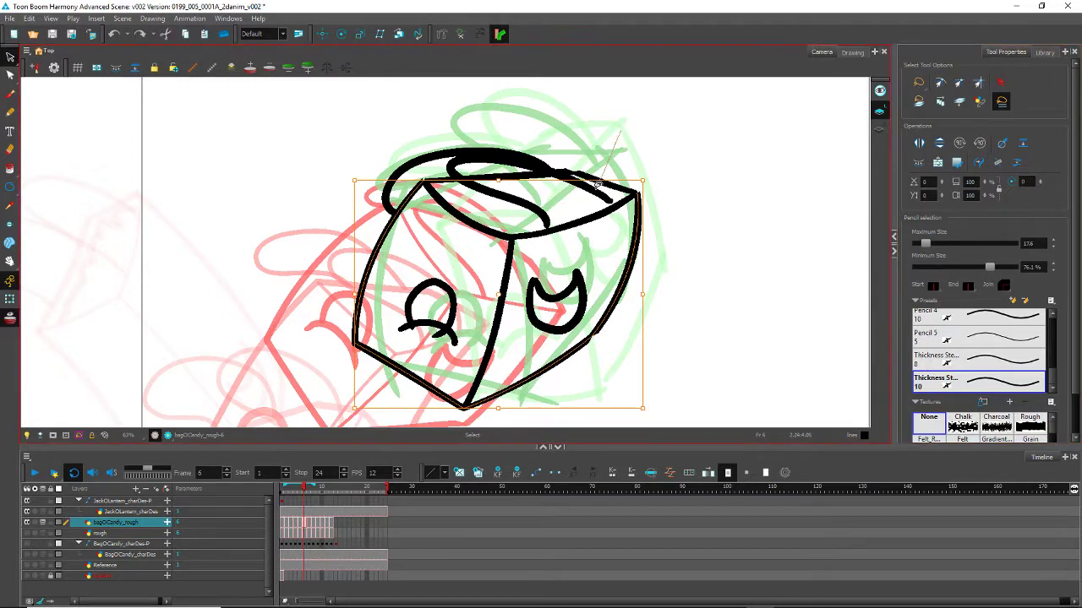
shift+click(636, 238)
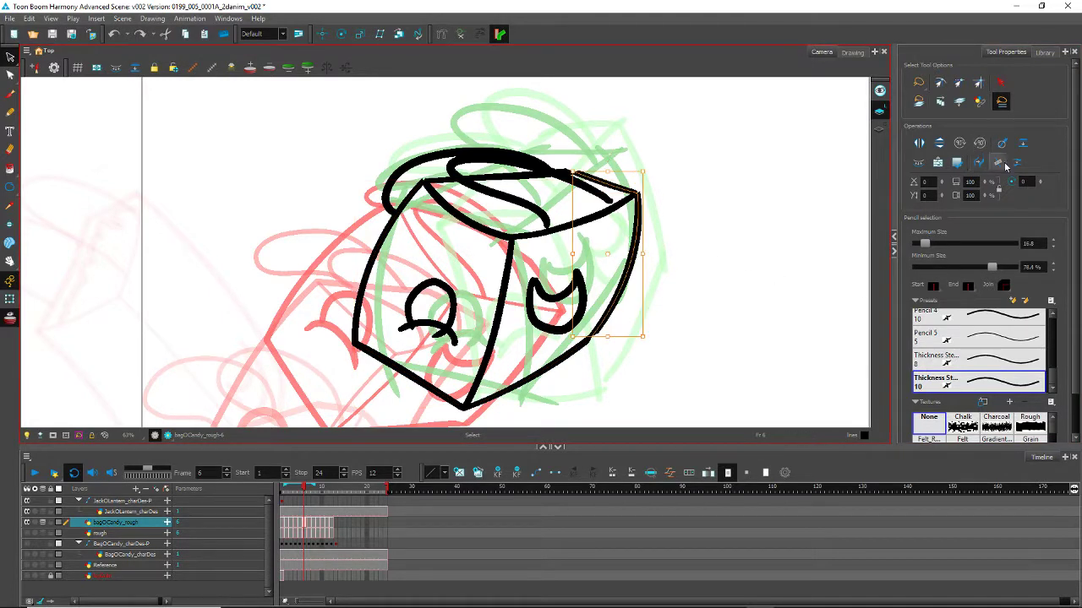
click(514, 162)
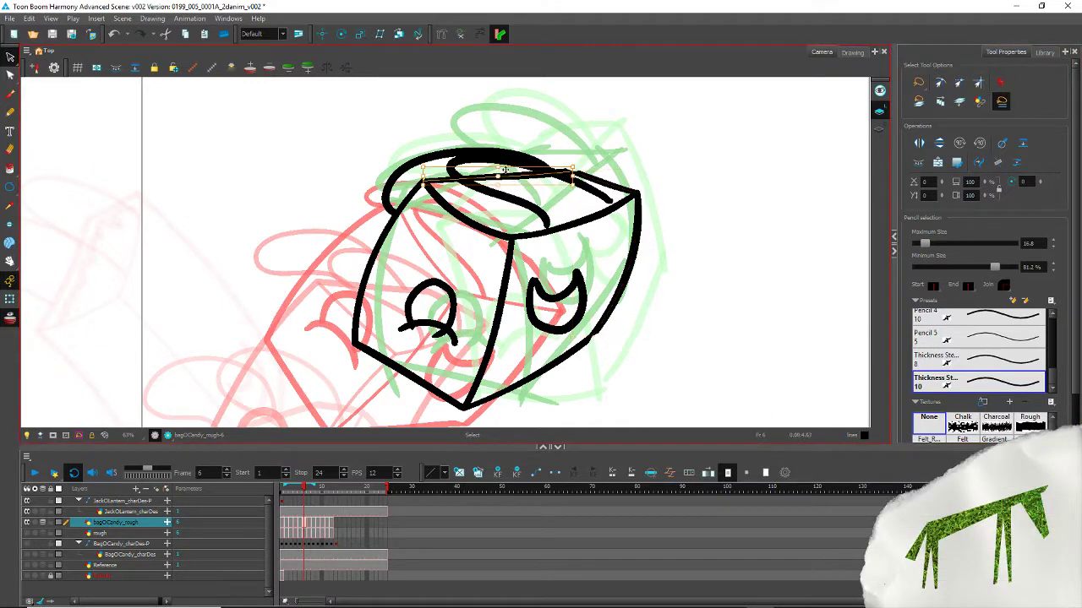
shift+click(619, 186)
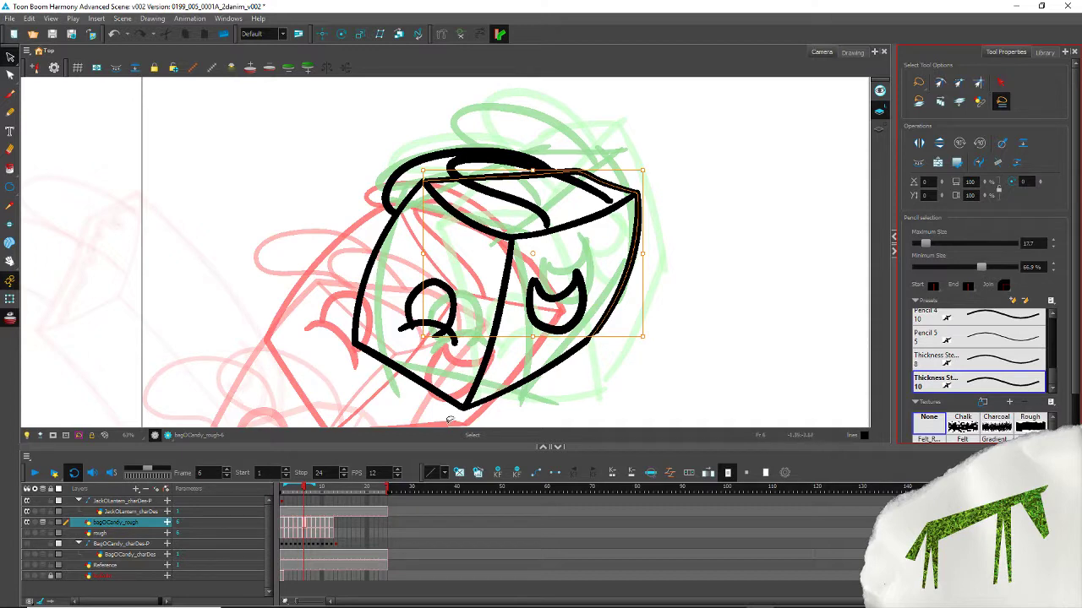
Step: Sharpen the rounded back corner of the bag's opening on frame 6 with the Contour Editor
click(10, 74)
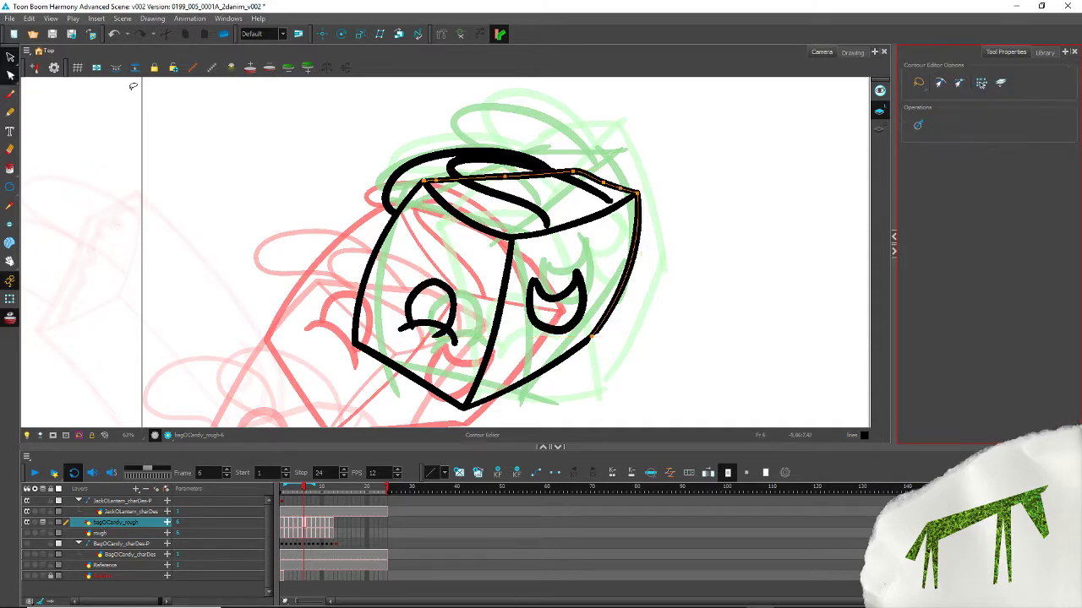
click(577, 179)
click(308, 202)
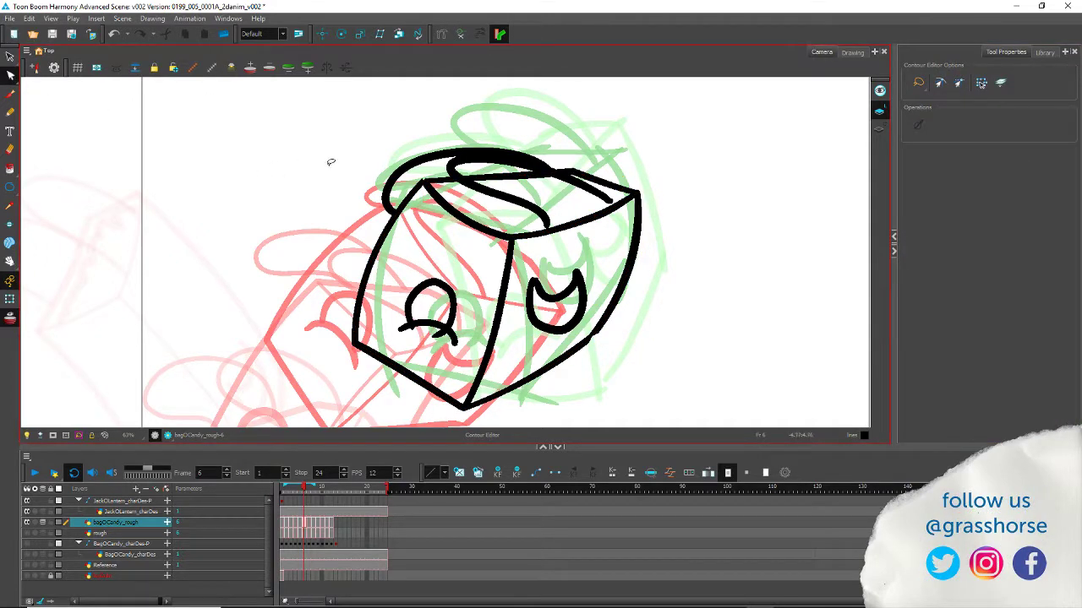
click(608, 181)
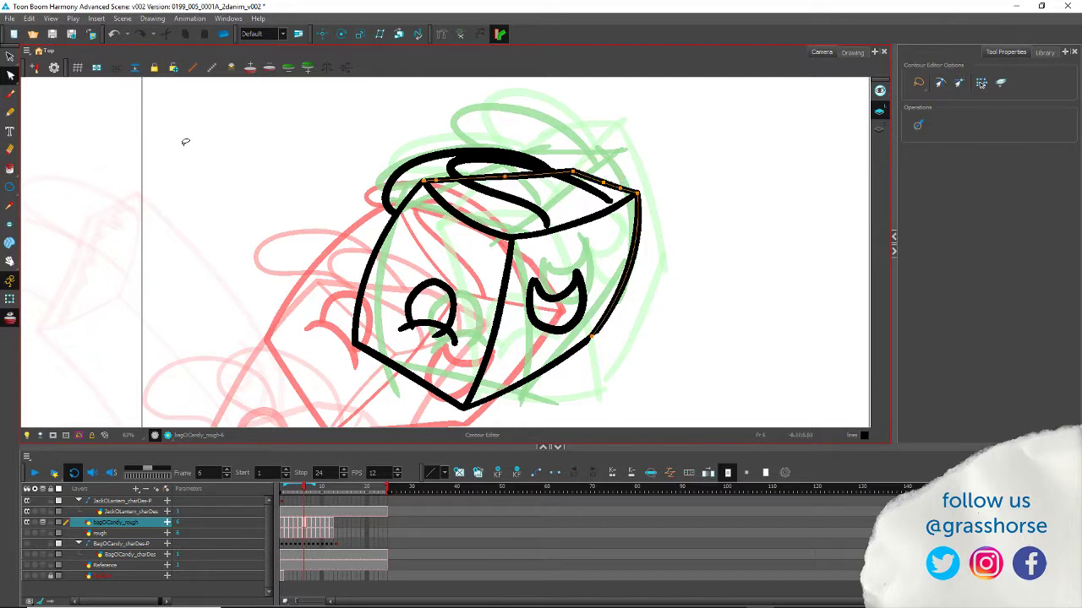
Step: Check the contours of the left side and middle edge, and merge the opening's two front edges into one pencil line
key(space)
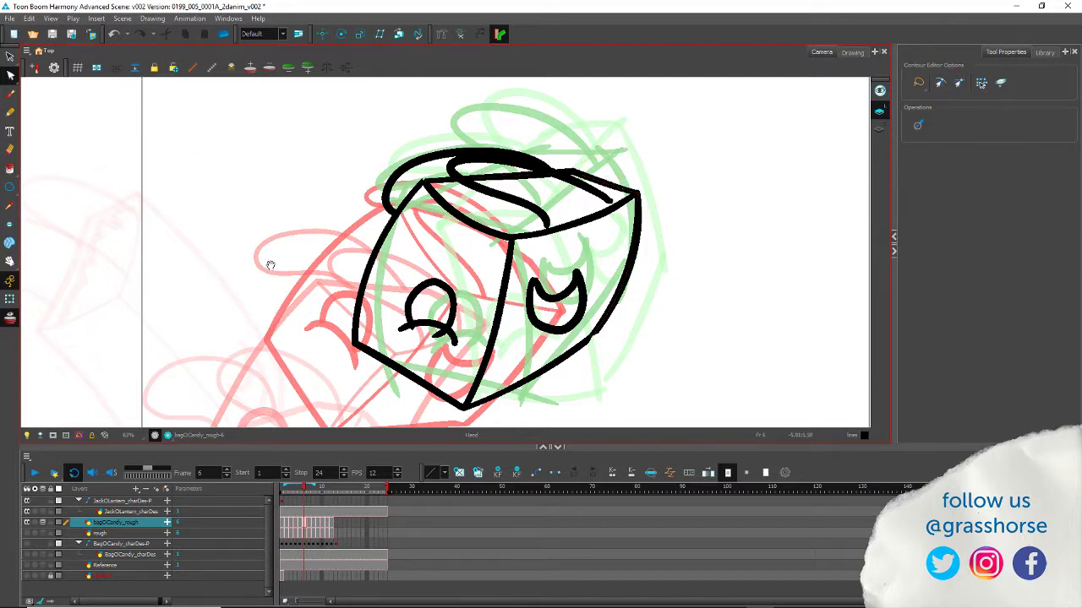
drag(270, 265, 312, 242)
click(415, 246)
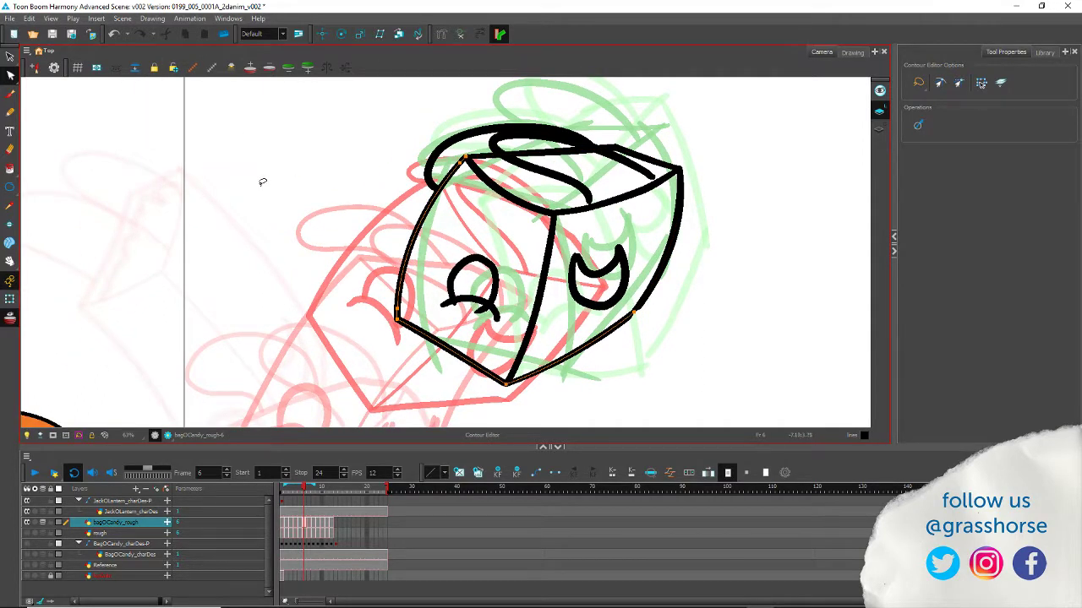
click(540, 331)
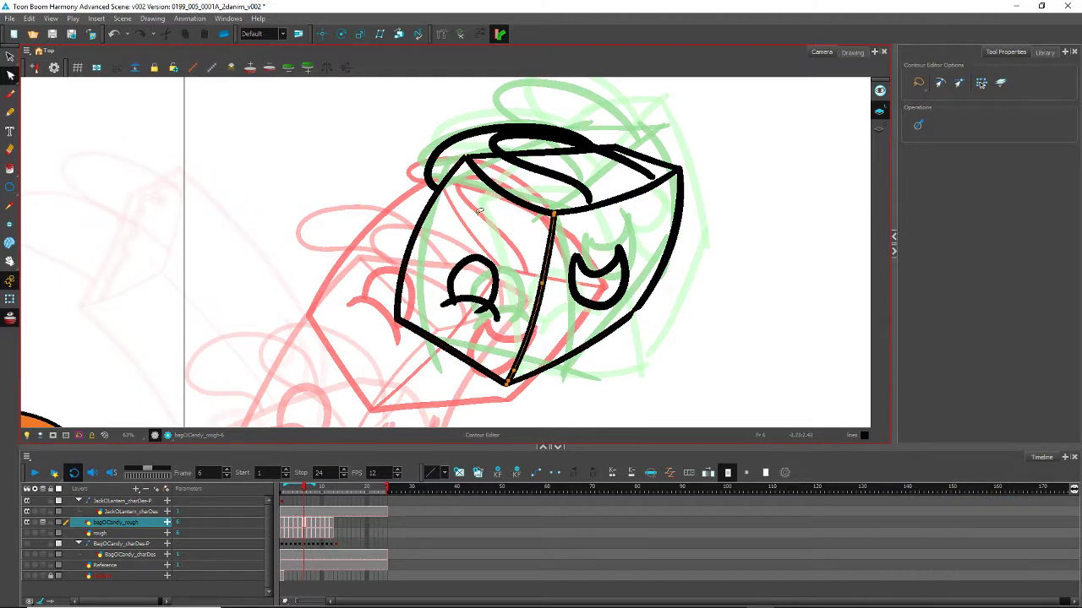
click(545, 216)
shift+click(618, 212)
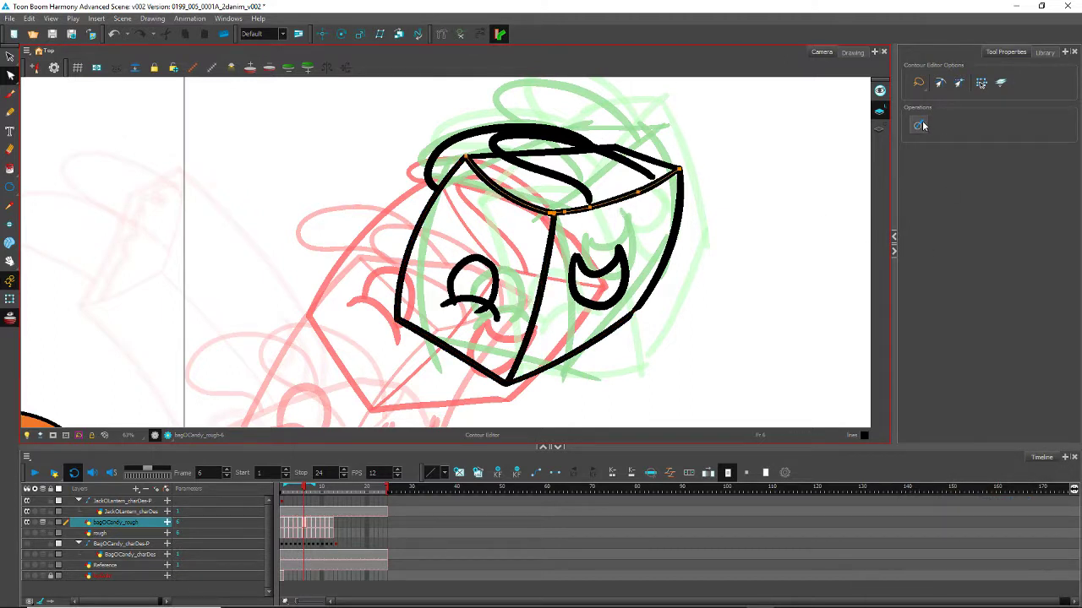
key(alt+s)
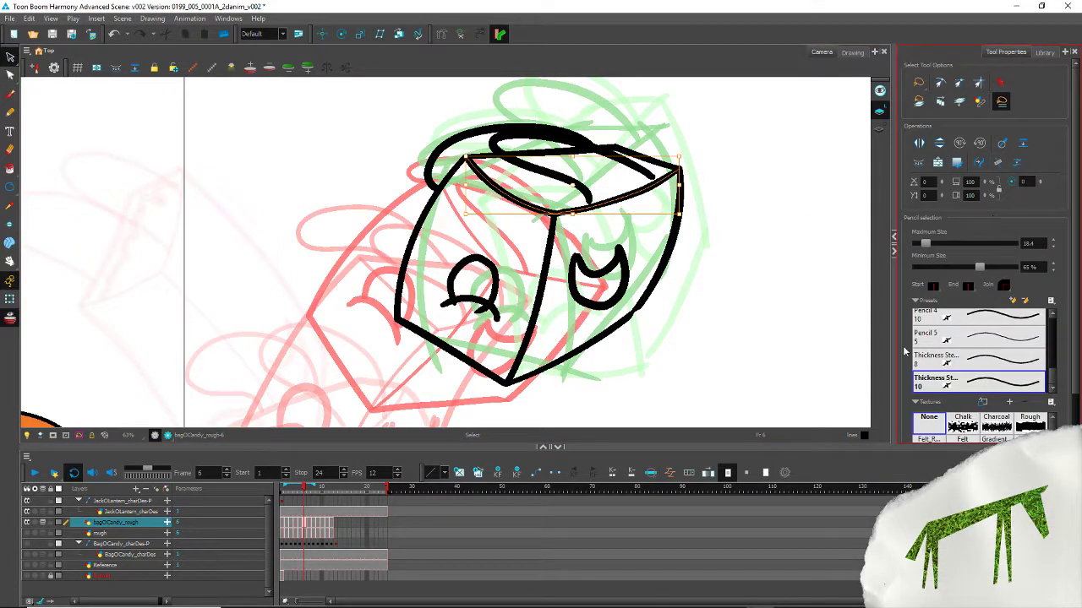
Step: Select both halves of the bag's outer outline and set their start and end tips to Round
click(355, 283)
scroll(407, 203, up, 3)
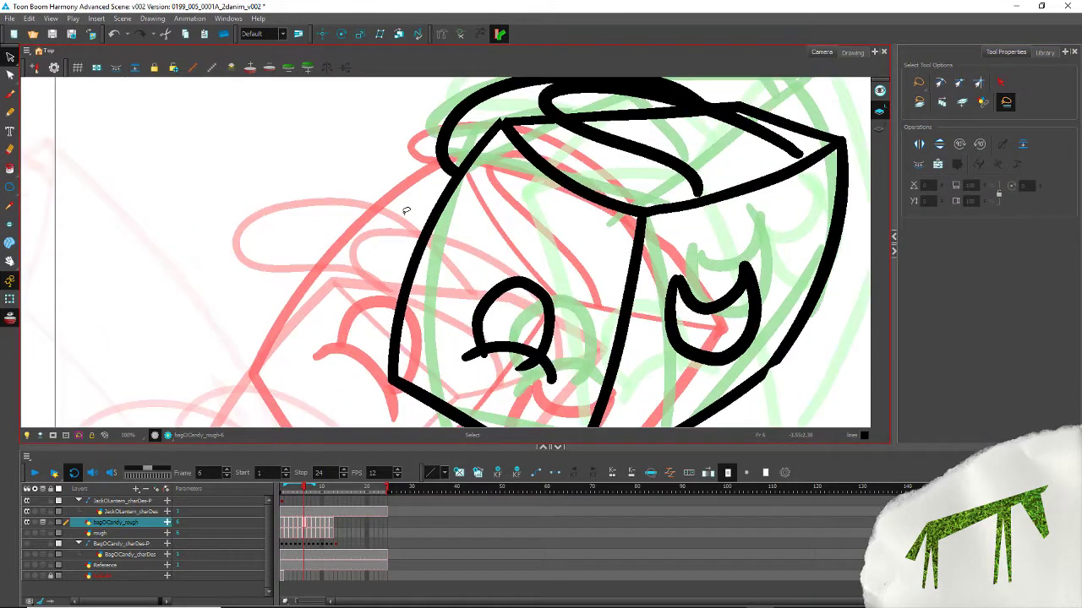
click(436, 172)
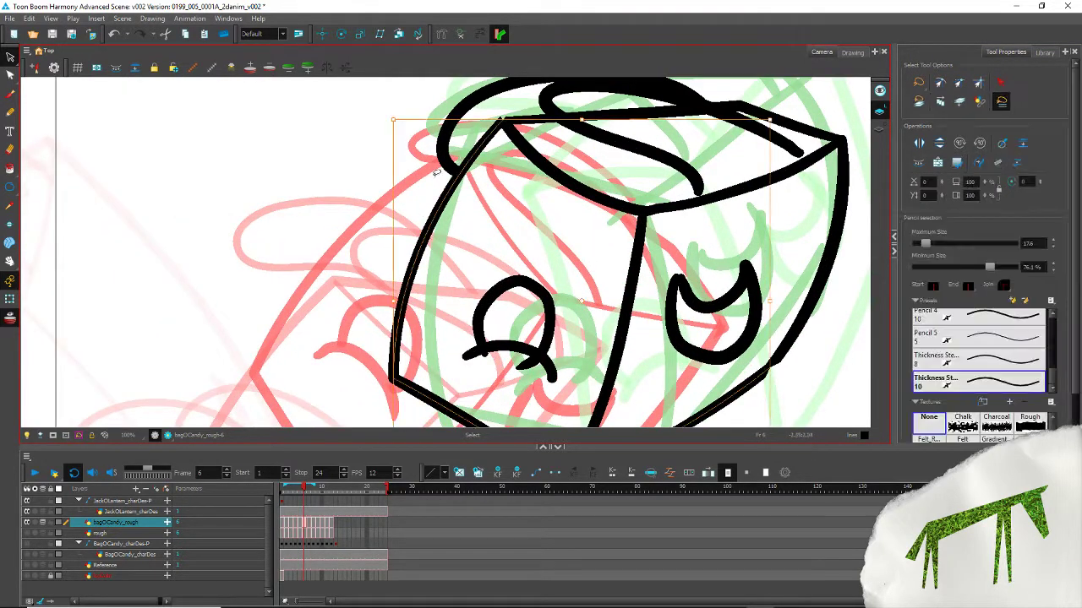
shift+click(799, 122)
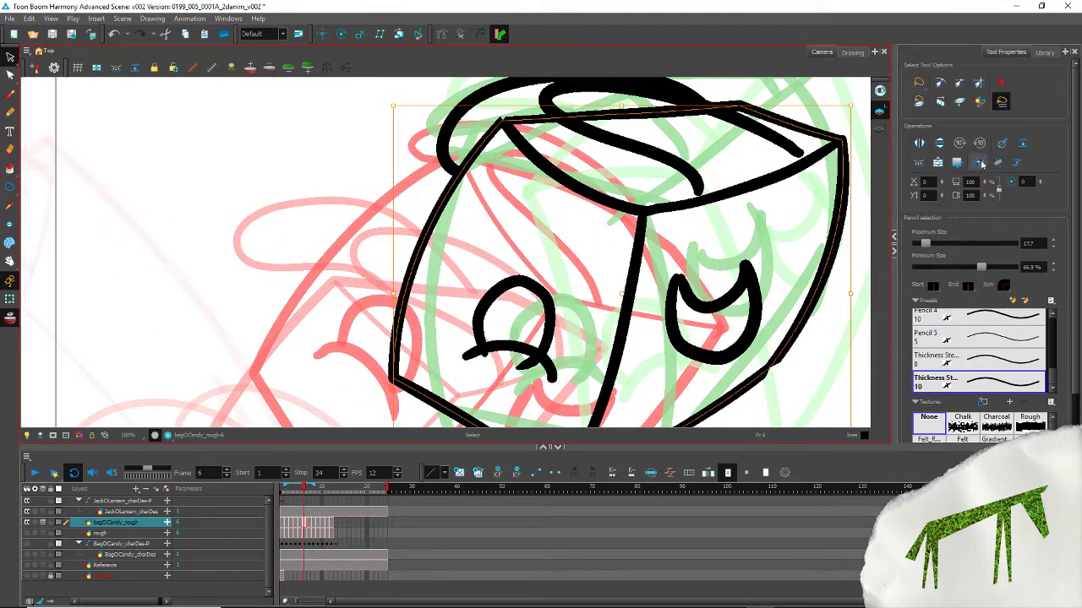
click(968, 285)
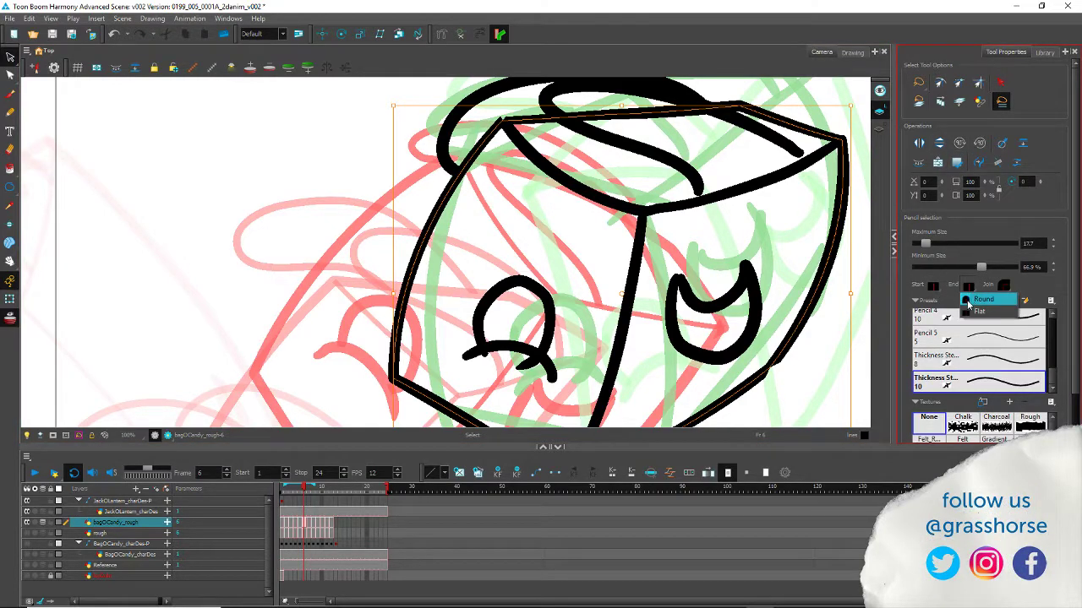
click(933, 286)
click(944, 300)
Step: Remove the extra contour point just right of the front corner on the opening's front edge
key(space)
drag(341, 208, 263, 197)
scroll(316, 197, down, 2)
scroll(285, 198, up, 2)
scroll(296, 209, down, 1)
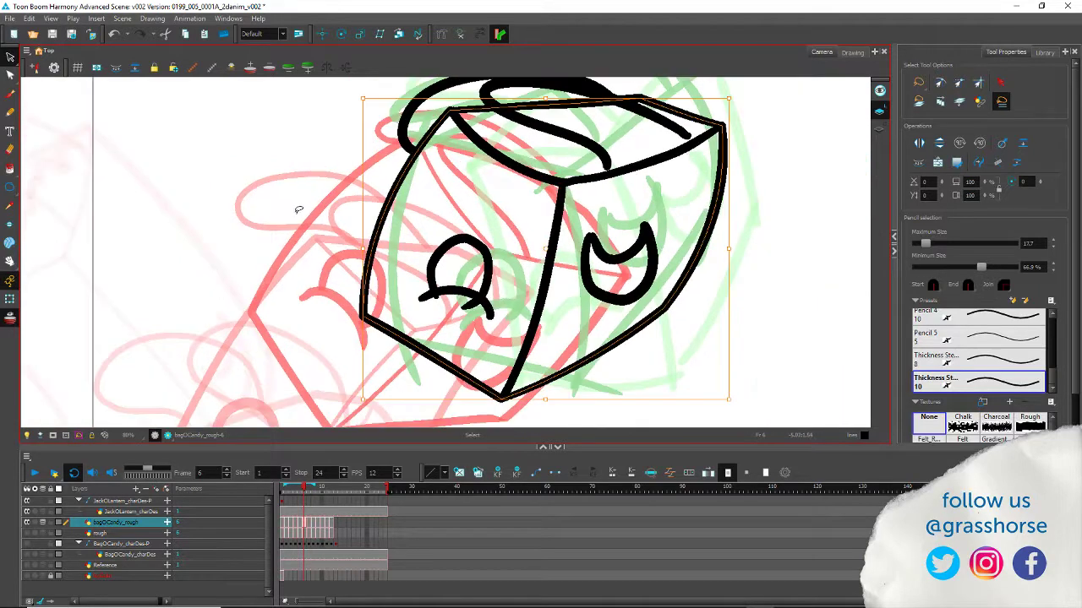
scroll(297, 210, up, 1)
click(10, 77)
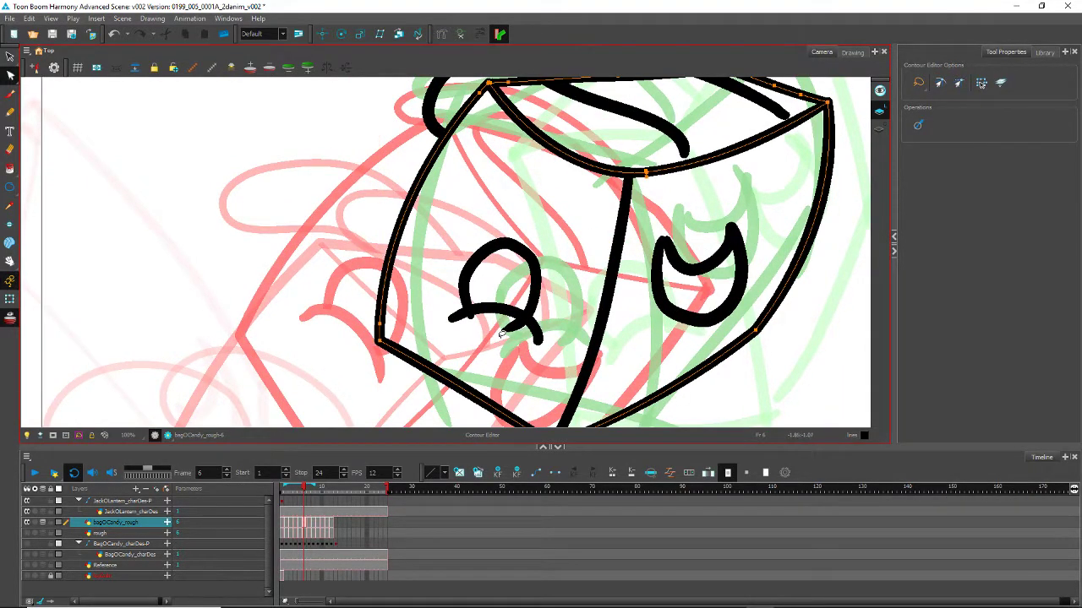
key(ctrl+z)
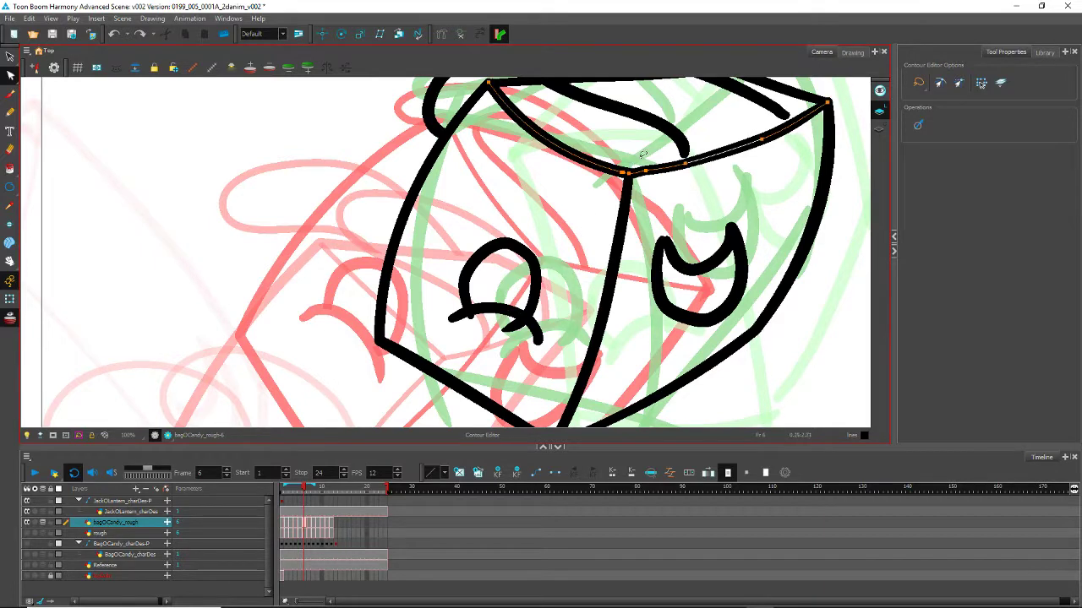
click(647, 169)
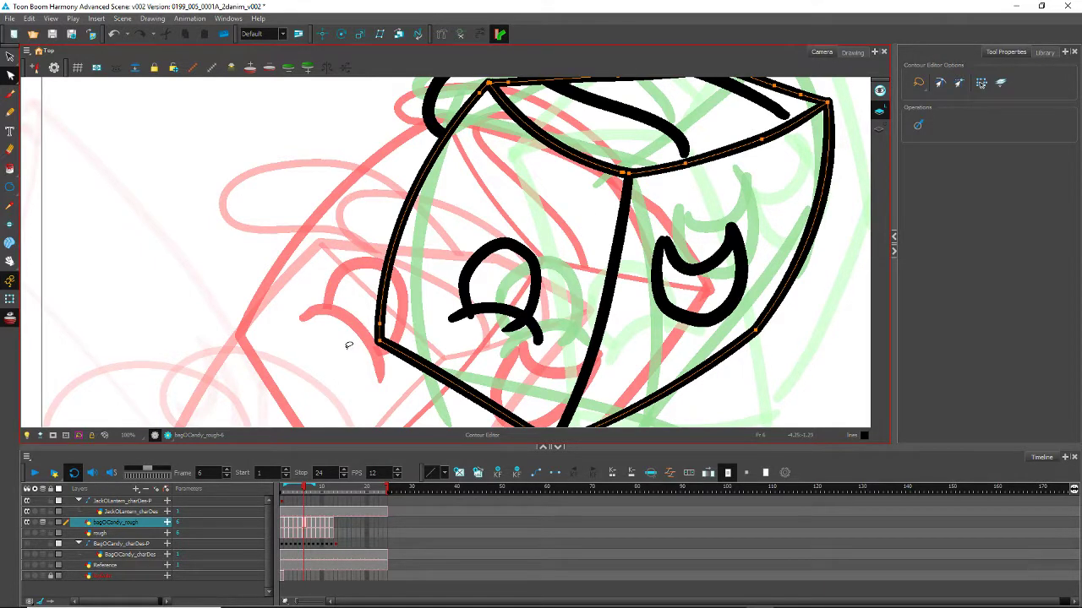
scroll(310, 263, down, 2)
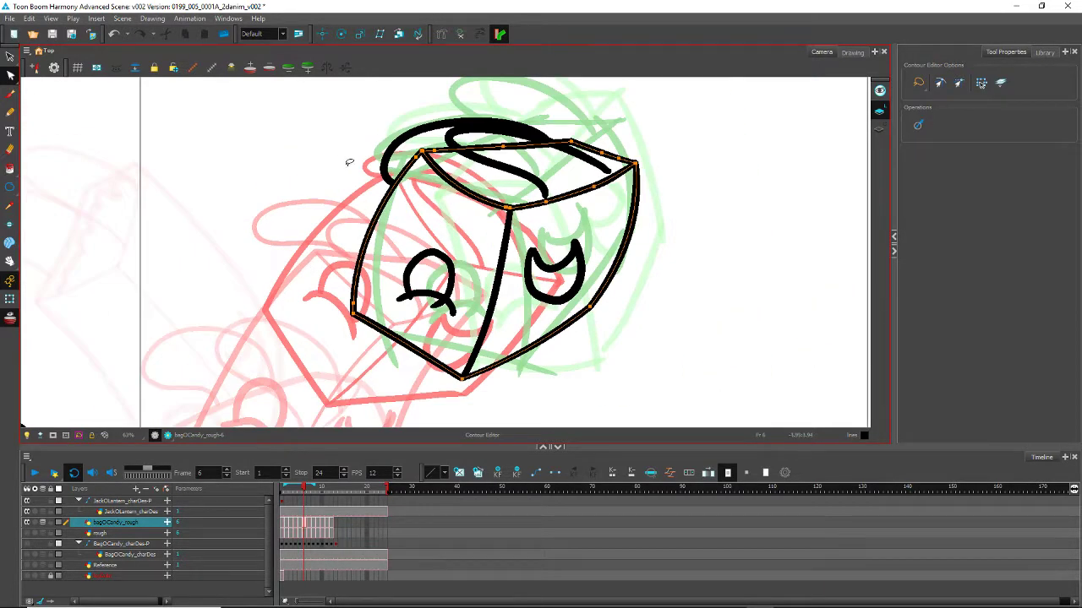
Step: Move the front handle loop slightly down and right across the opening's front edge, and trim its overshooting ends with the Cutter
click(9, 56)
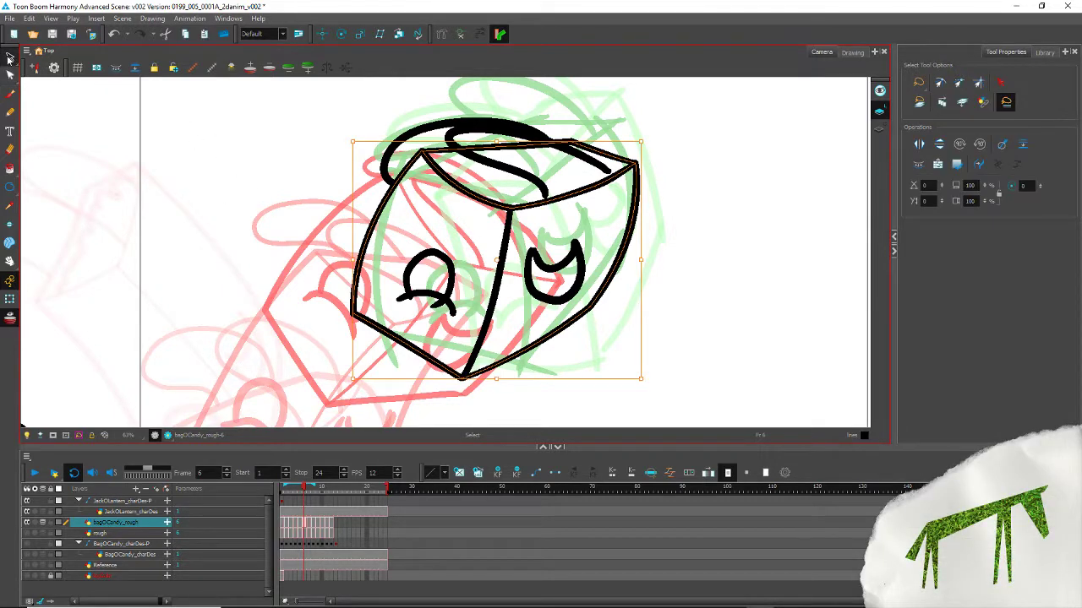
click(510, 176)
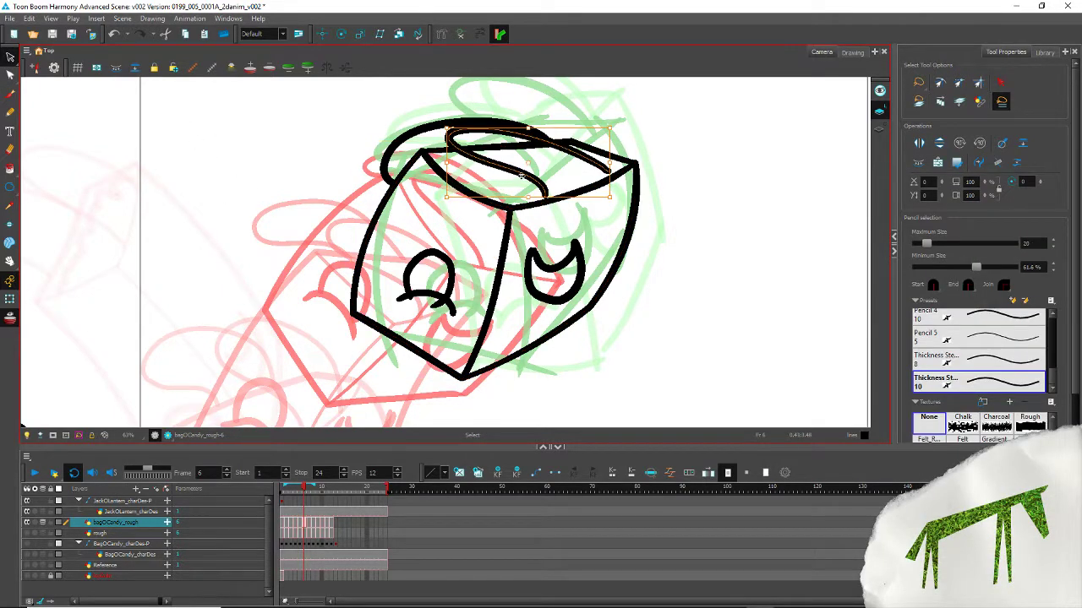
drag(521, 176, 528, 186)
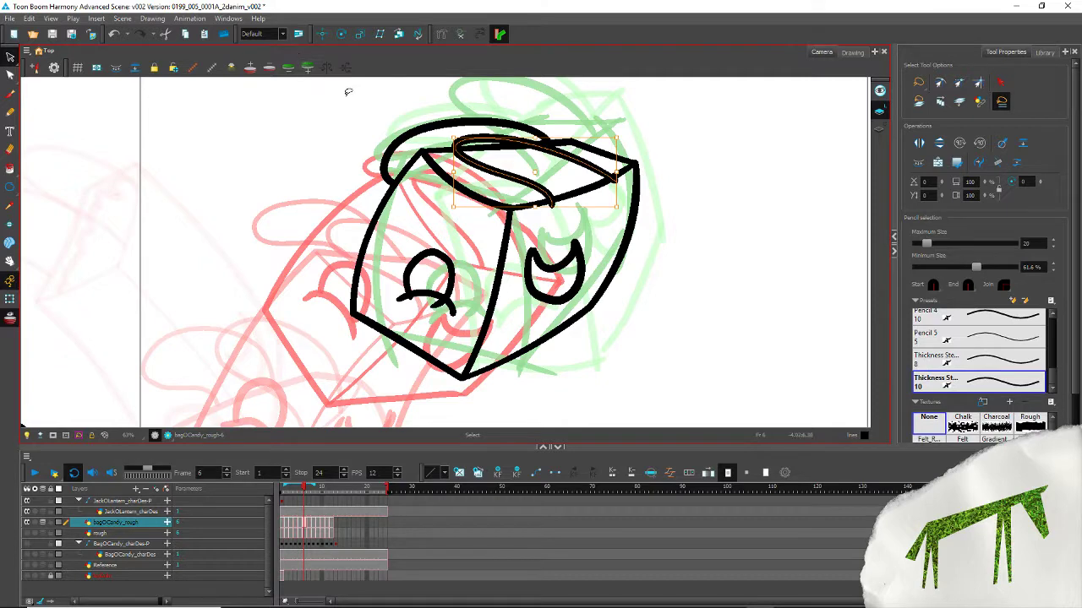
scroll(510, 249, up, 3)
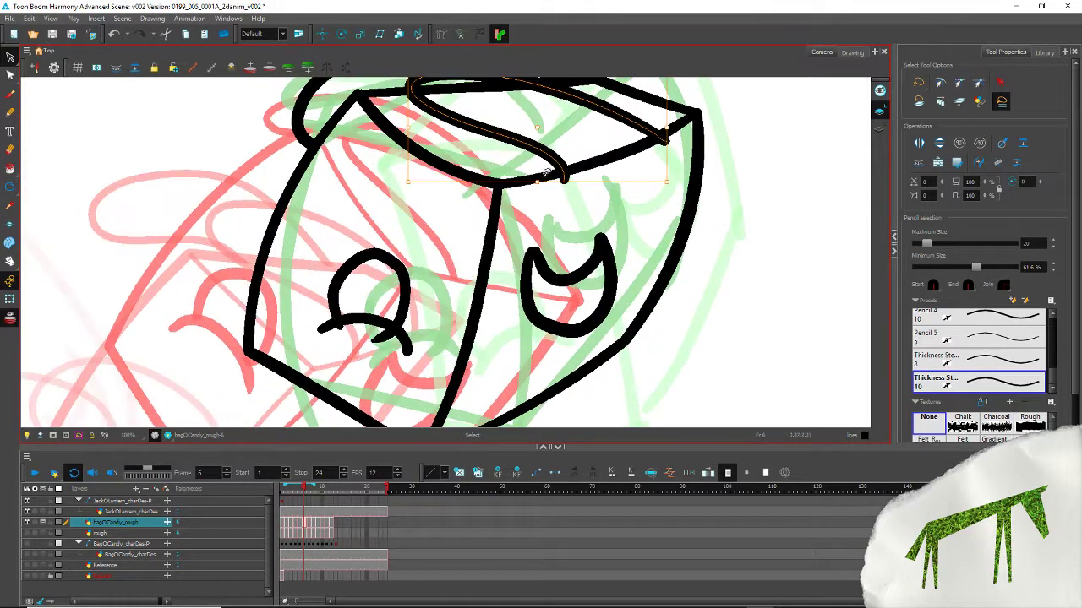
key(alt+t)
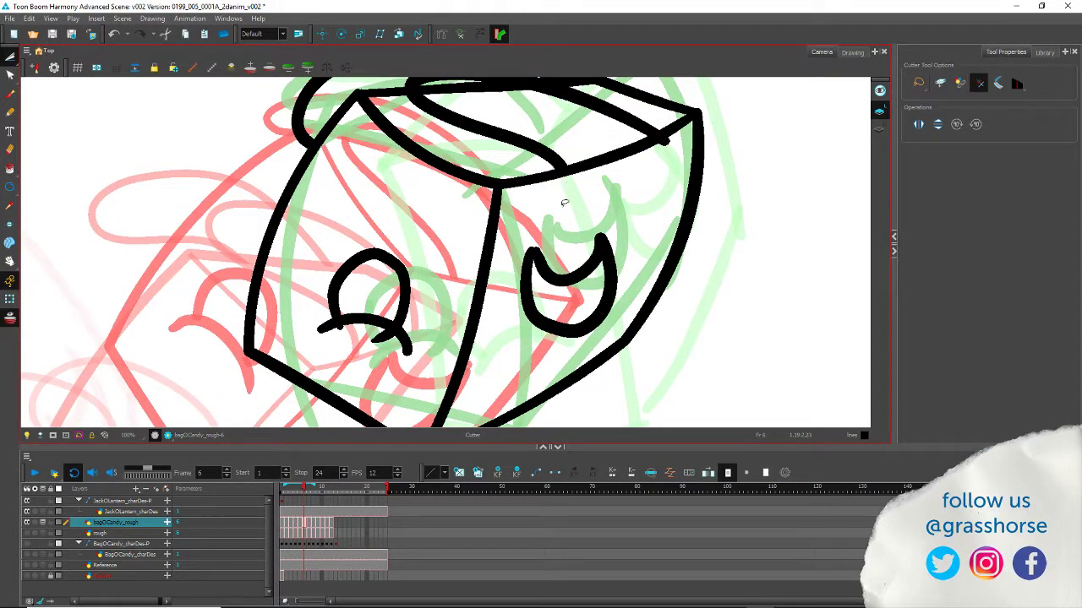
scroll(299, 205, down, 3)
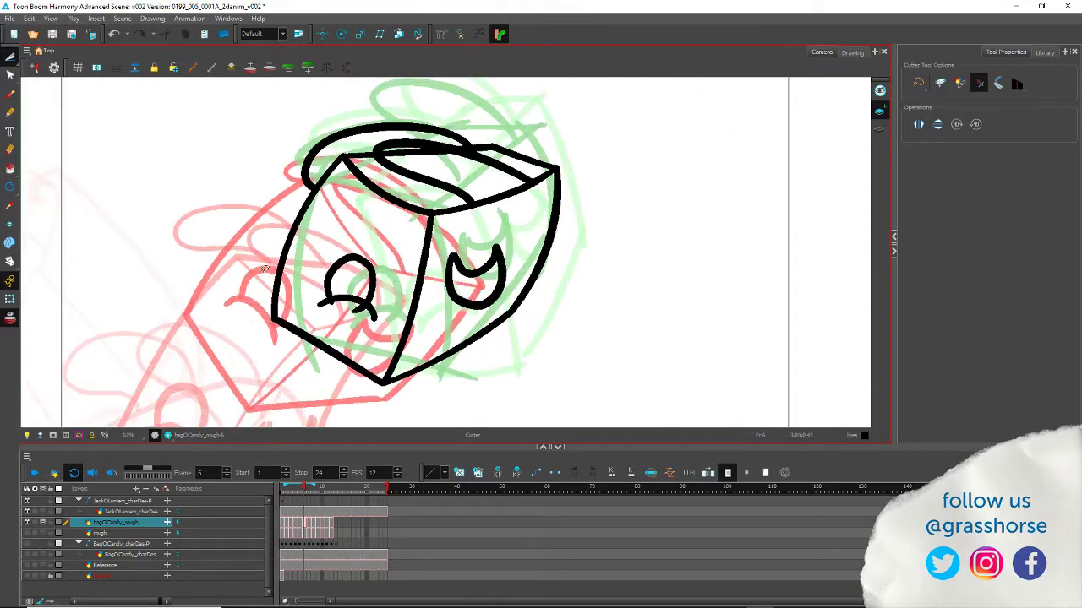
Step: Apply the size 10 thickness preset to both halves of the outer outline, and raise their maximum size for a heavier, uniform line
drag(174, 245, 273, 226)
click(14, 59)
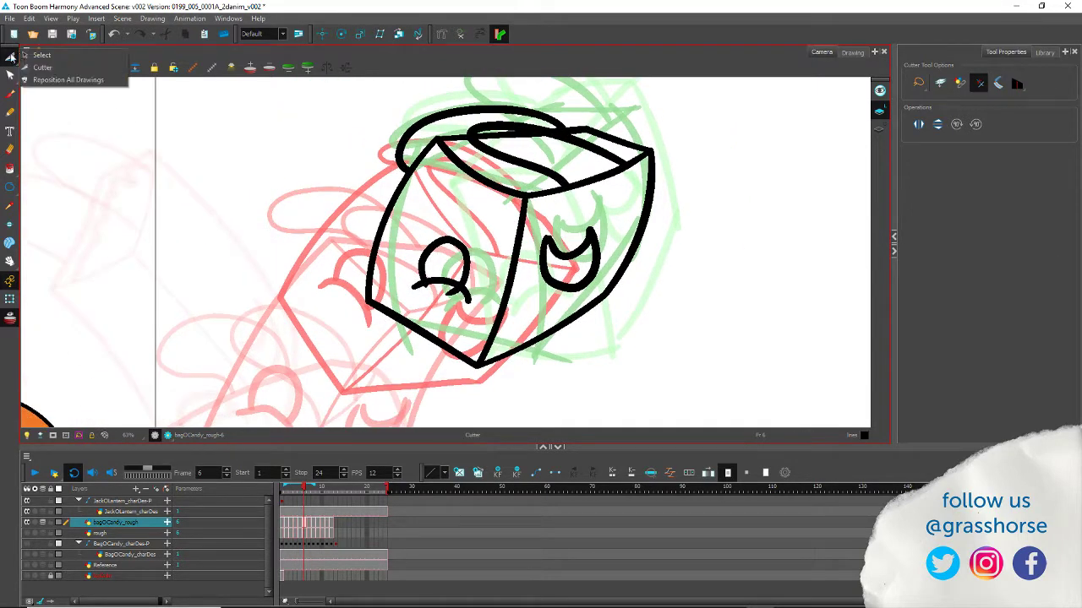
click(34, 55)
drag(401, 230, 368, 177)
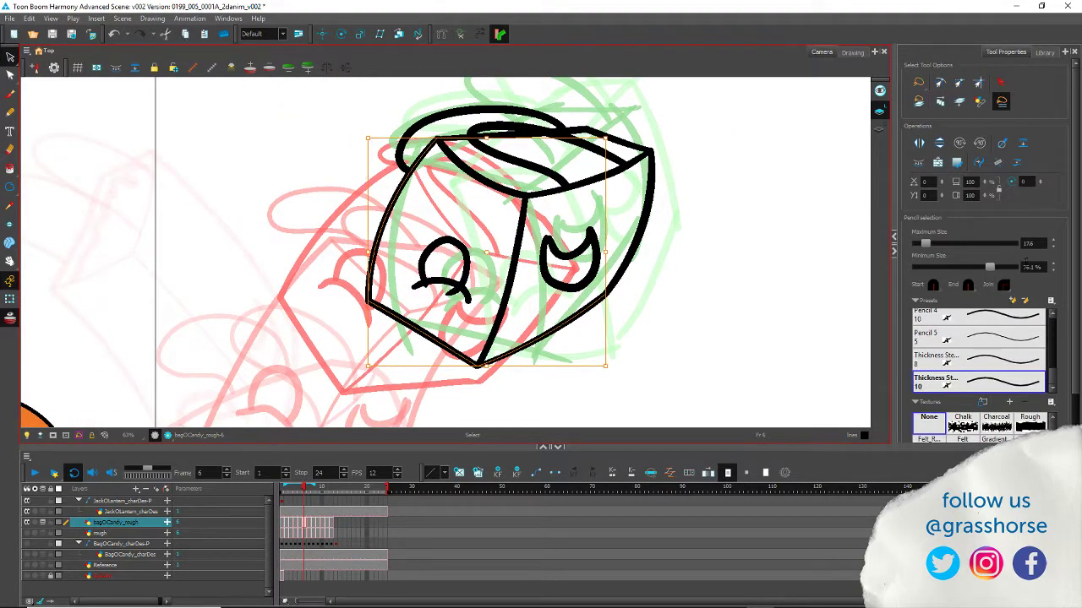
click(987, 378)
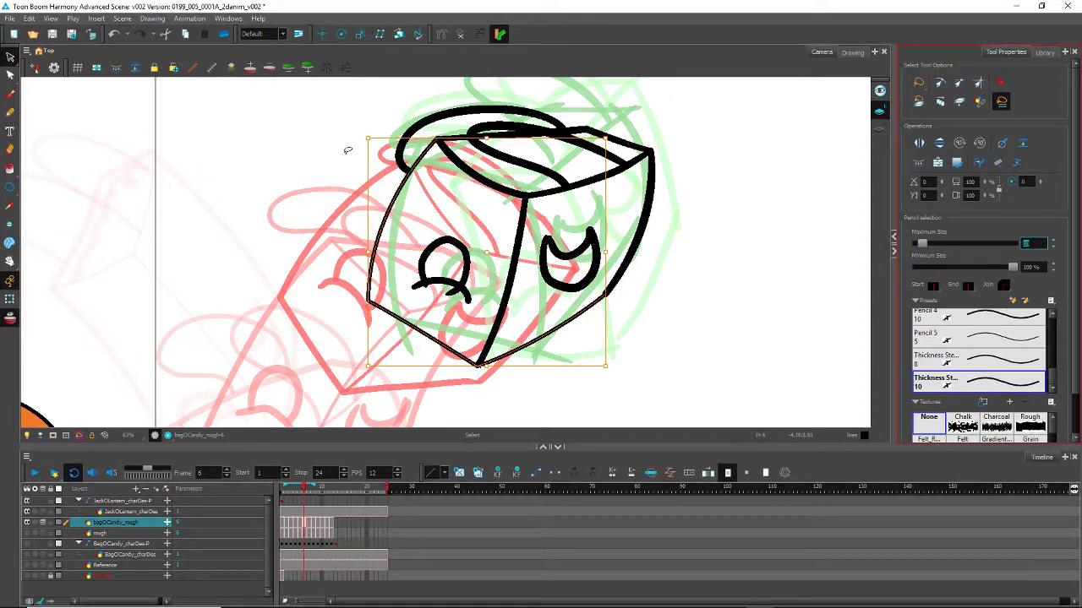
click(317, 150)
click(625, 135)
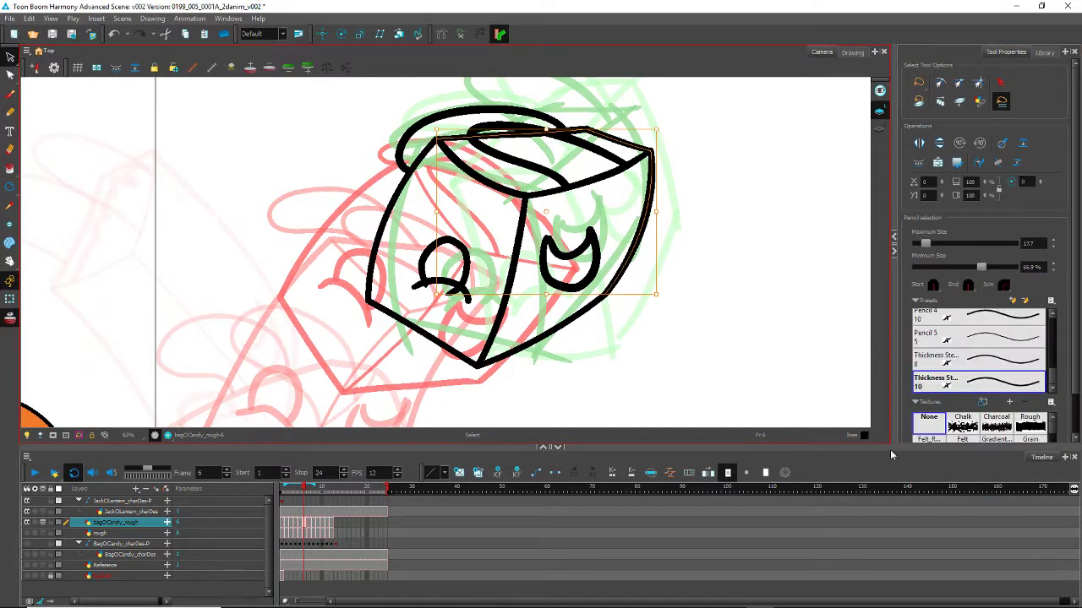
click(995, 386)
click(296, 172)
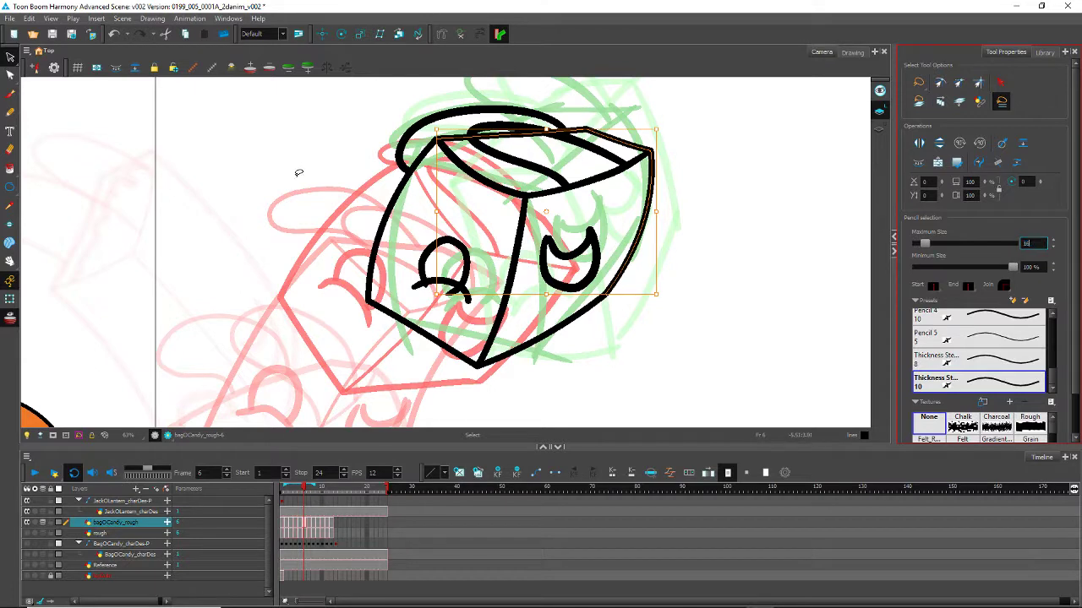
Step: Give the bag's middle edge and the opening's front edges a thinner uniform line of size 10 with 100% minimum size
click(518, 308)
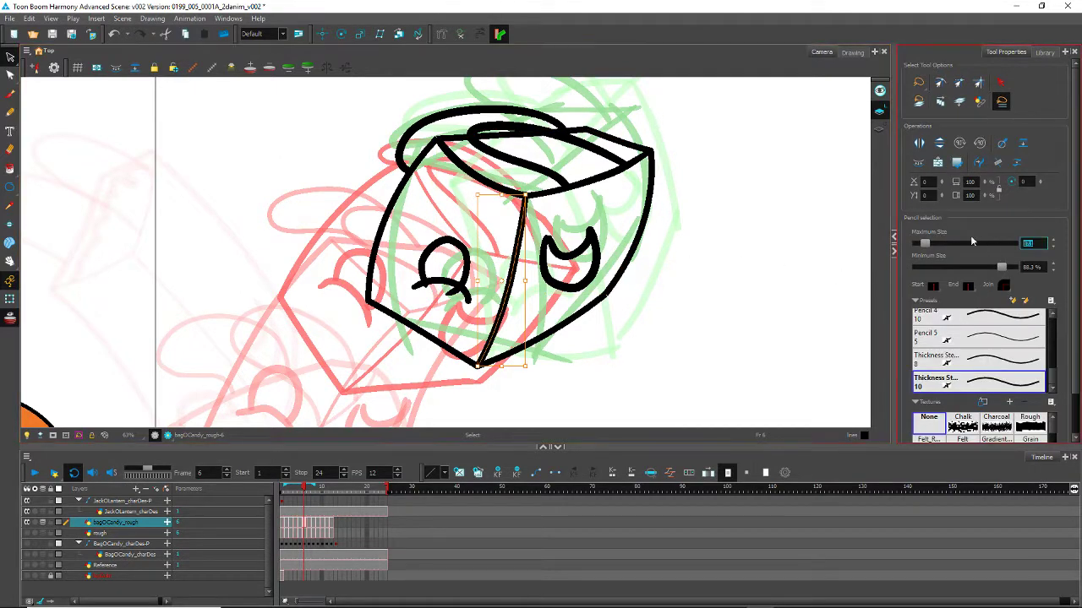
click(961, 382)
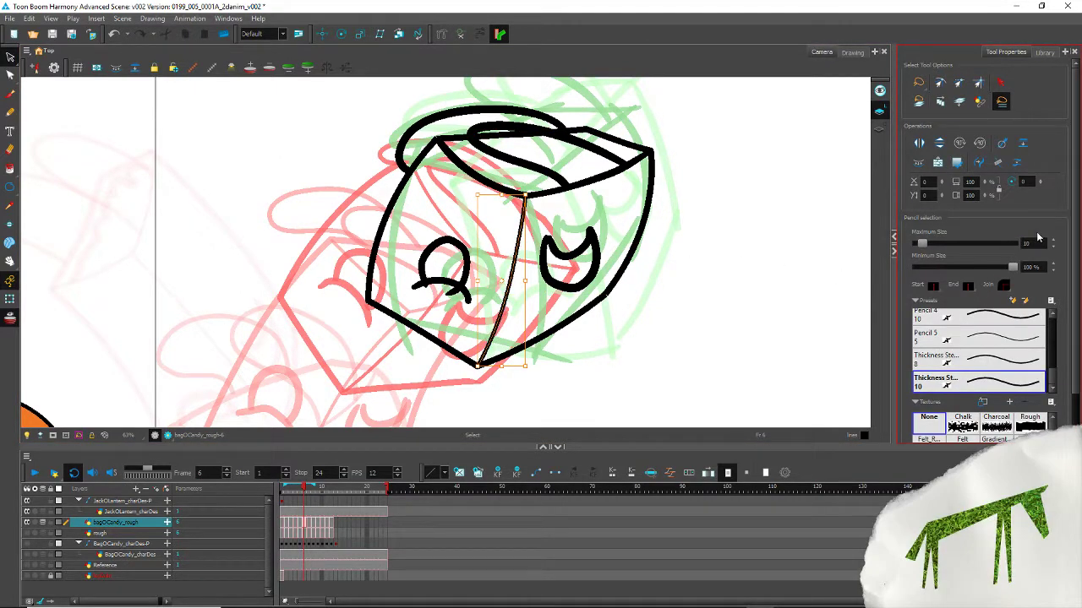
click(390, 187)
click(533, 200)
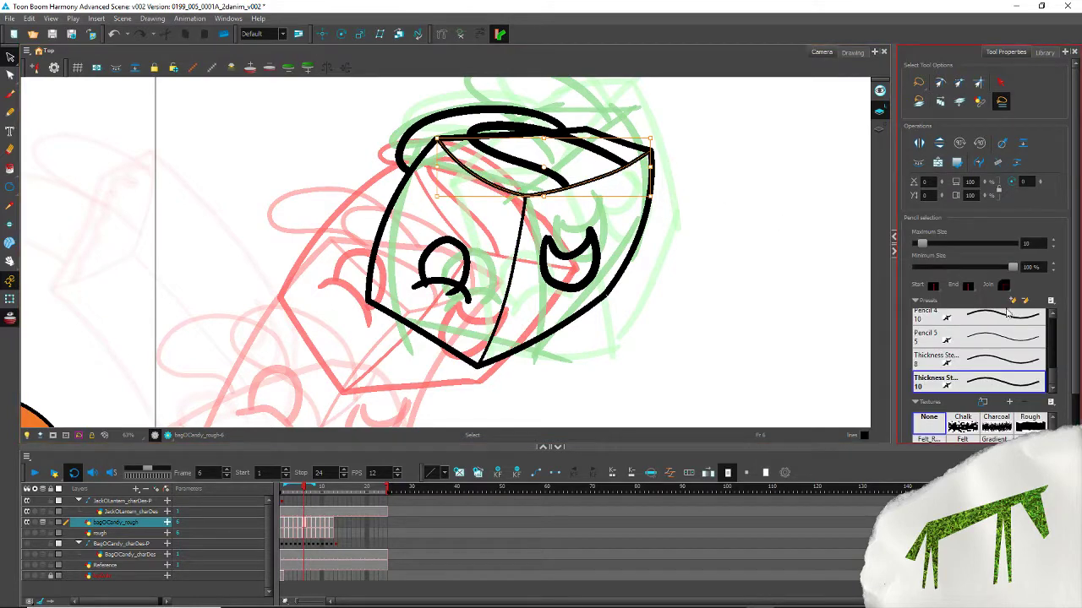
Step: Trim the overshooting line ends inside the bag's left eye in frame 6 with the Cutter
click(1005, 314)
click(359, 168)
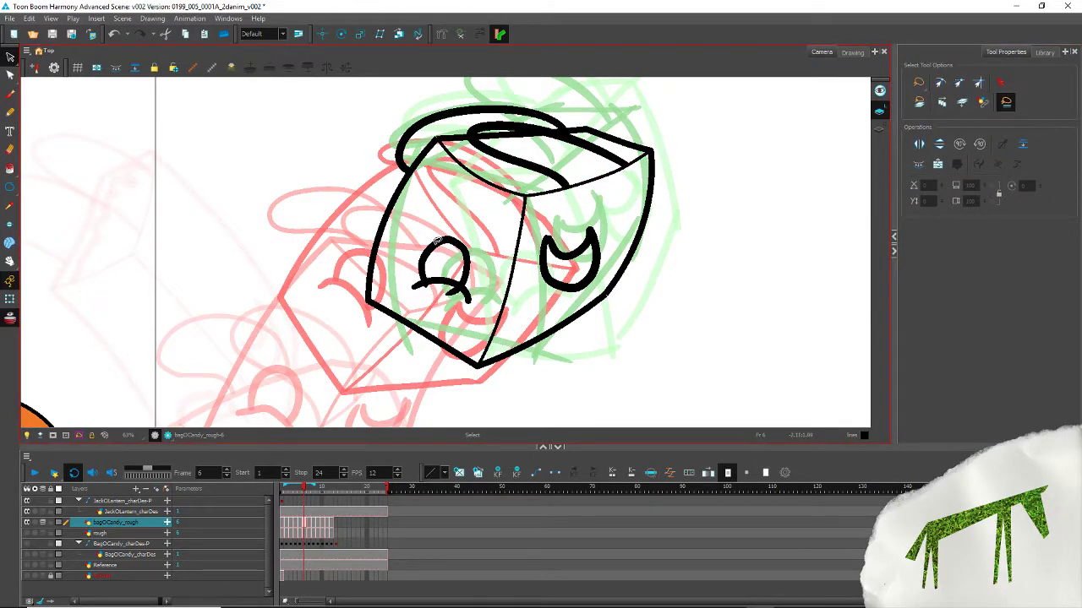
key(alt+t)
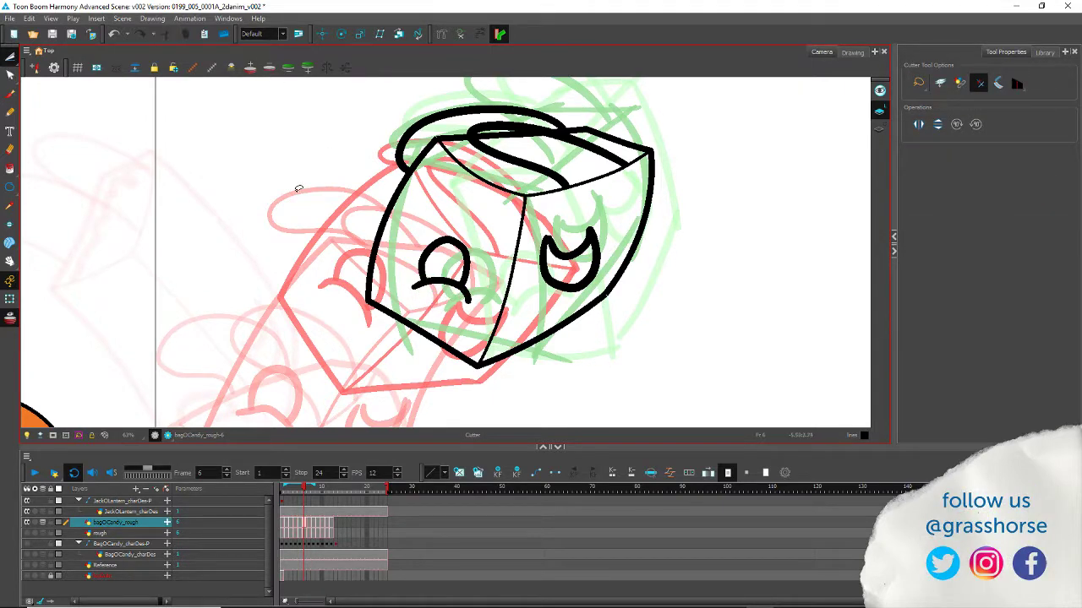
drag(291, 208, 290, 244)
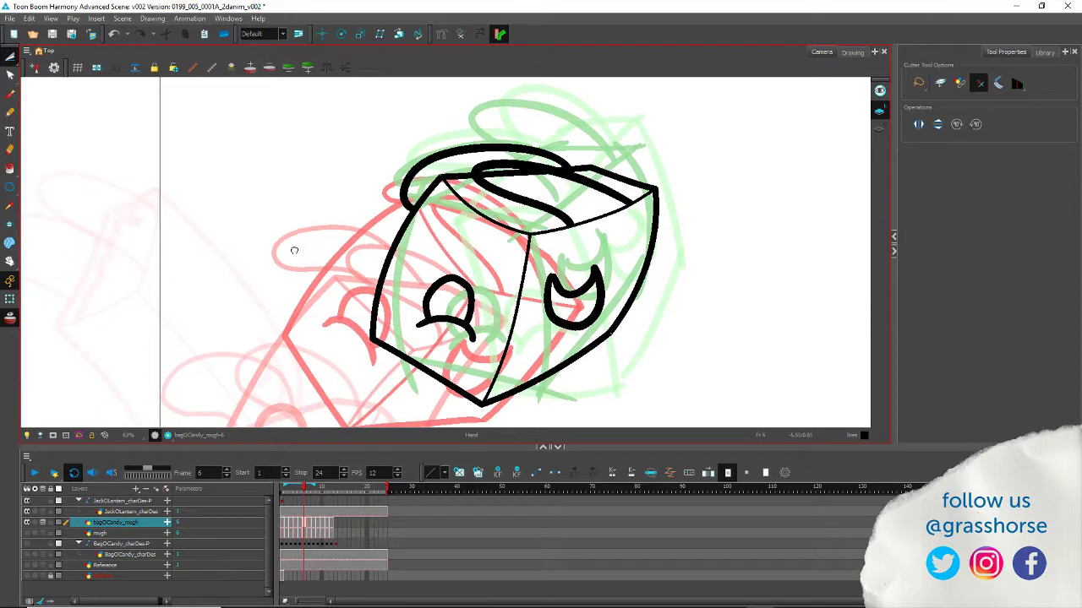
Step: Set round start and end caps on the half of the outer outline running down the left side and along the bottom
click(9, 57)
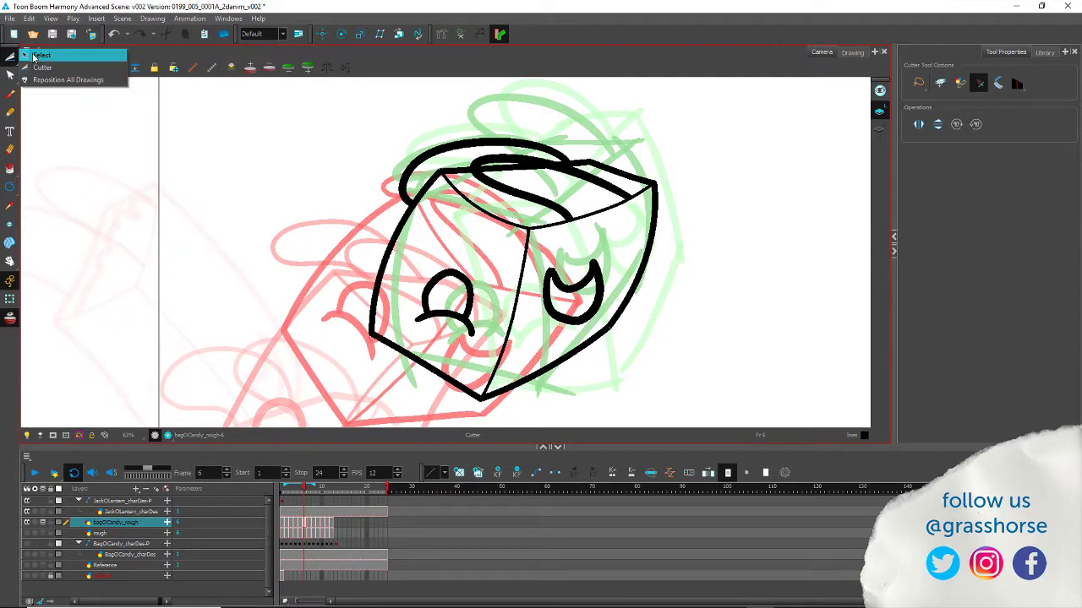
click(495, 288)
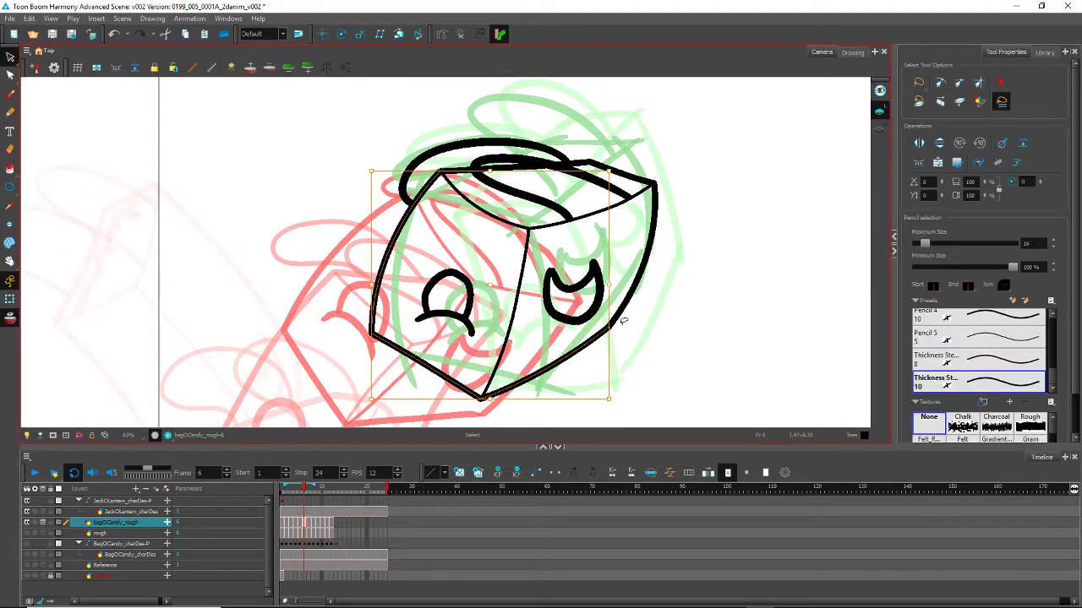
click(933, 286)
click(940, 300)
click(968, 288)
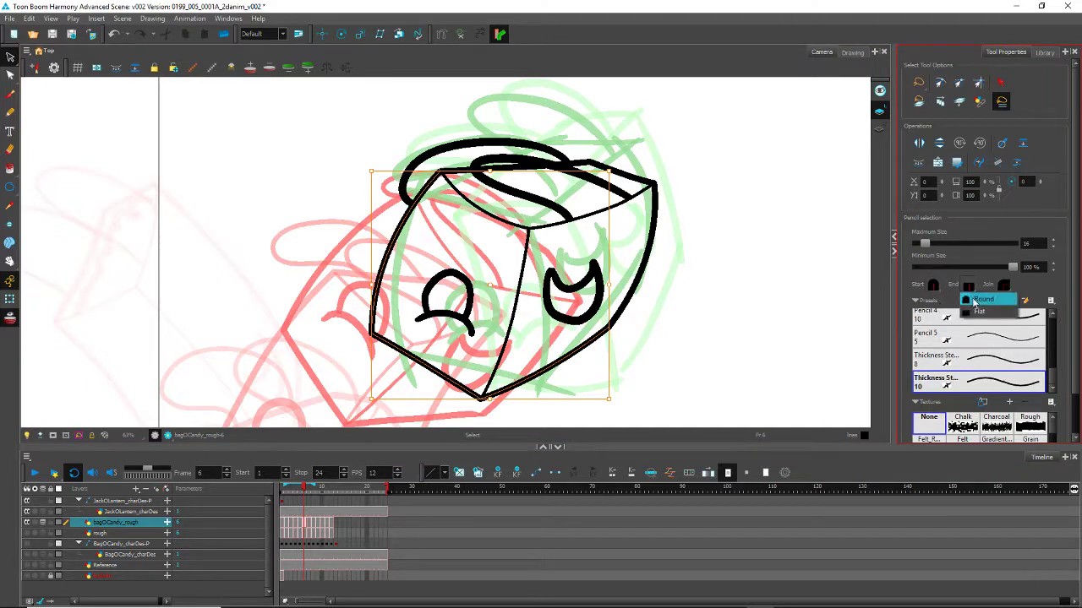
click(974, 301)
Step: Give the outline half along the opening's back and the right side a round end cap
click(652, 295)
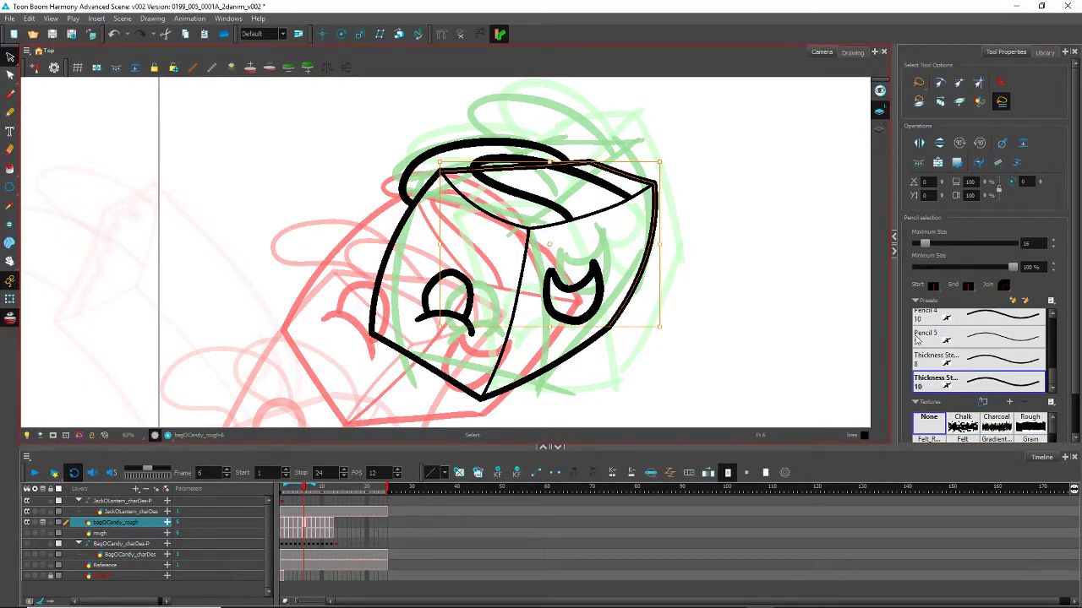
click(969, 287)
click(972, 301)
click(935, 288)
click(945, 314)
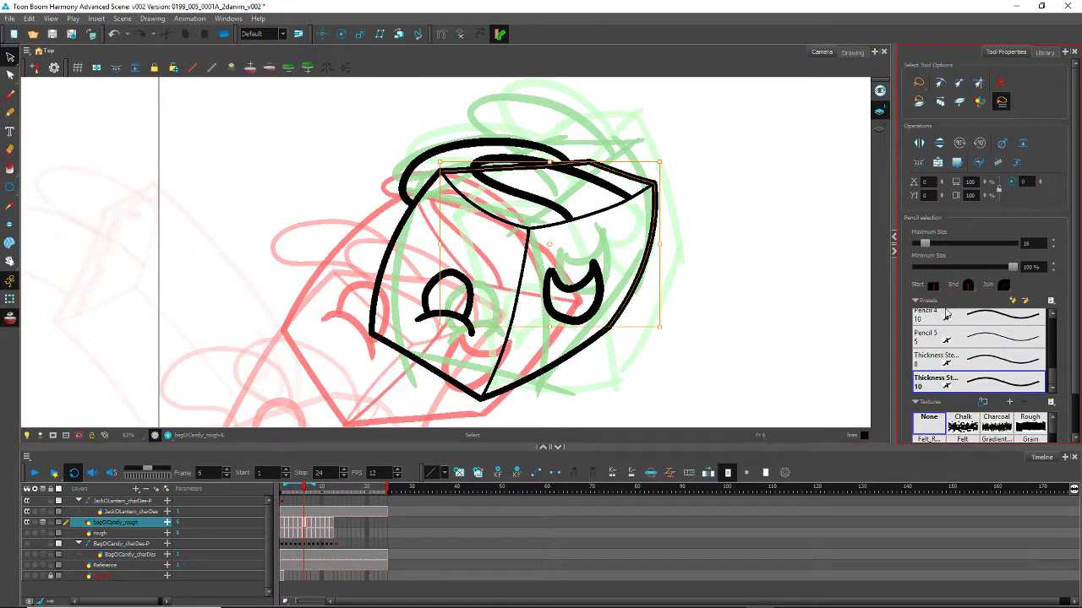
click(727, 268)
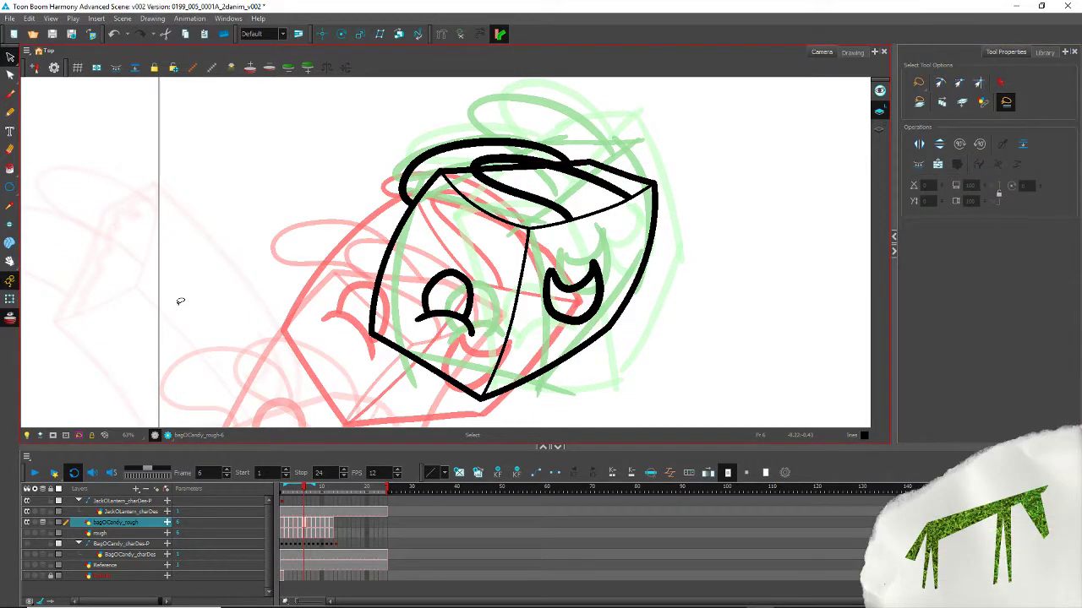
Step: Step back and forth through the bag animation's frames and play it back to review the cleaned-up drawings against the remaining roughs
scroll(286, 220, down, 5)
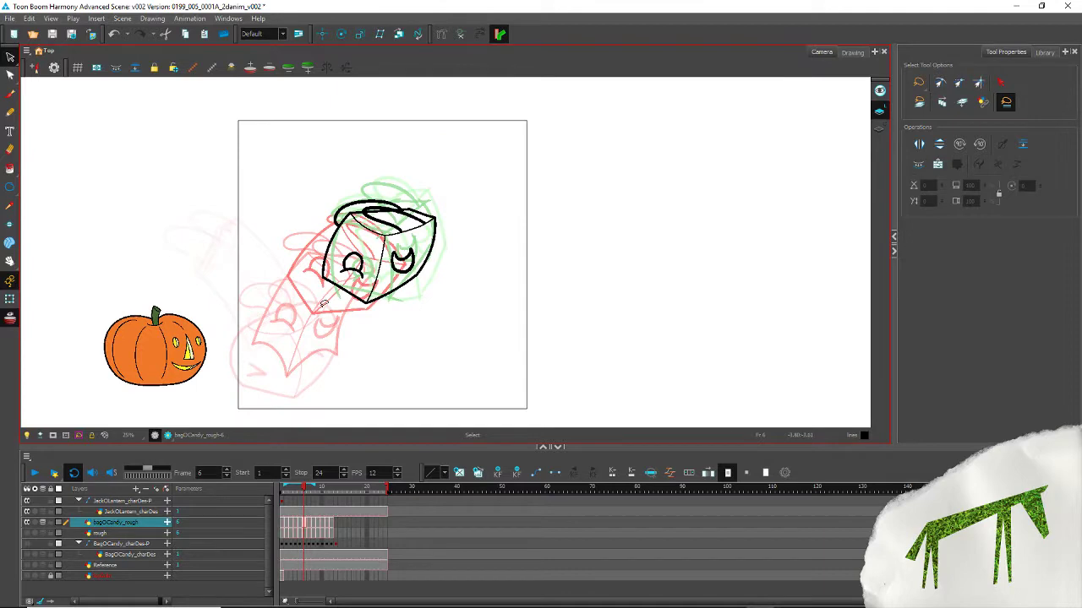
key(comma)
key(comma)
key(comma)
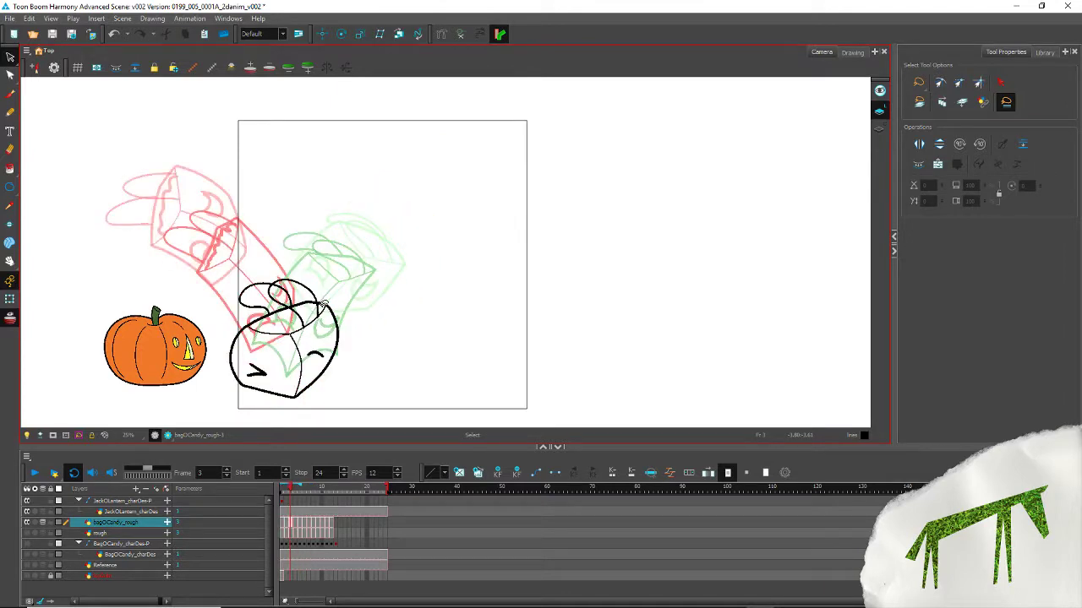
key(period)
key(period)
key(period)
key(period)
key(period)
key(period)
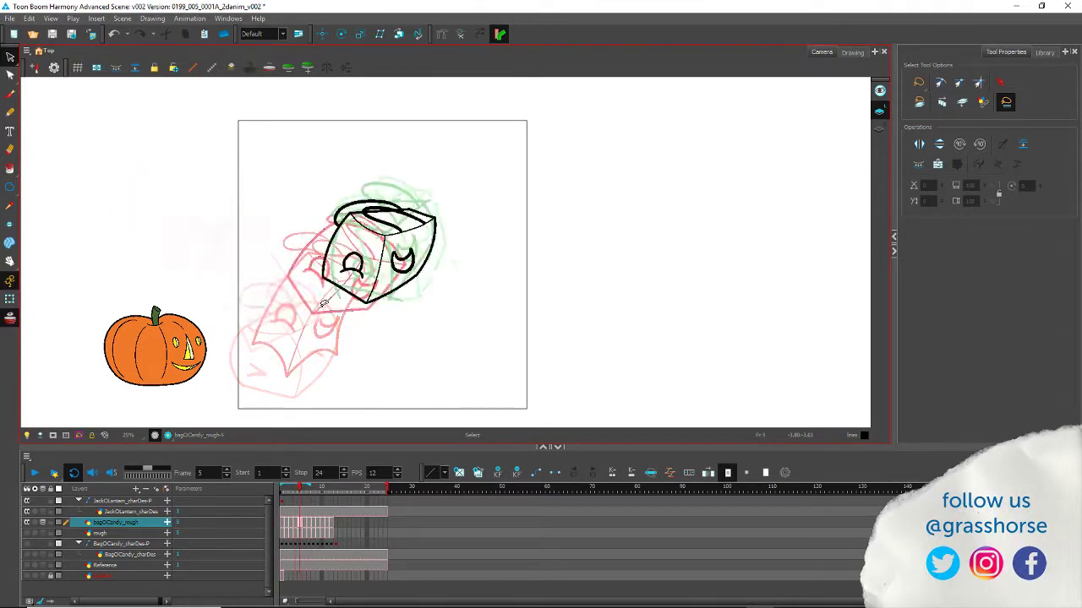
key(period)
key(period)
key(period)
key(period)
key(period)
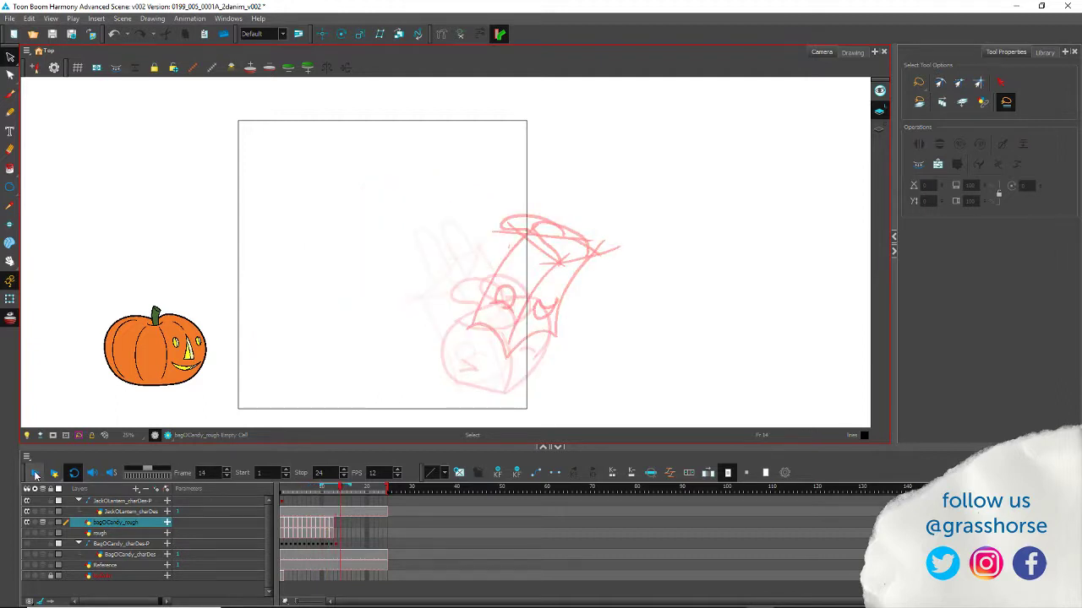
click(35, 473)
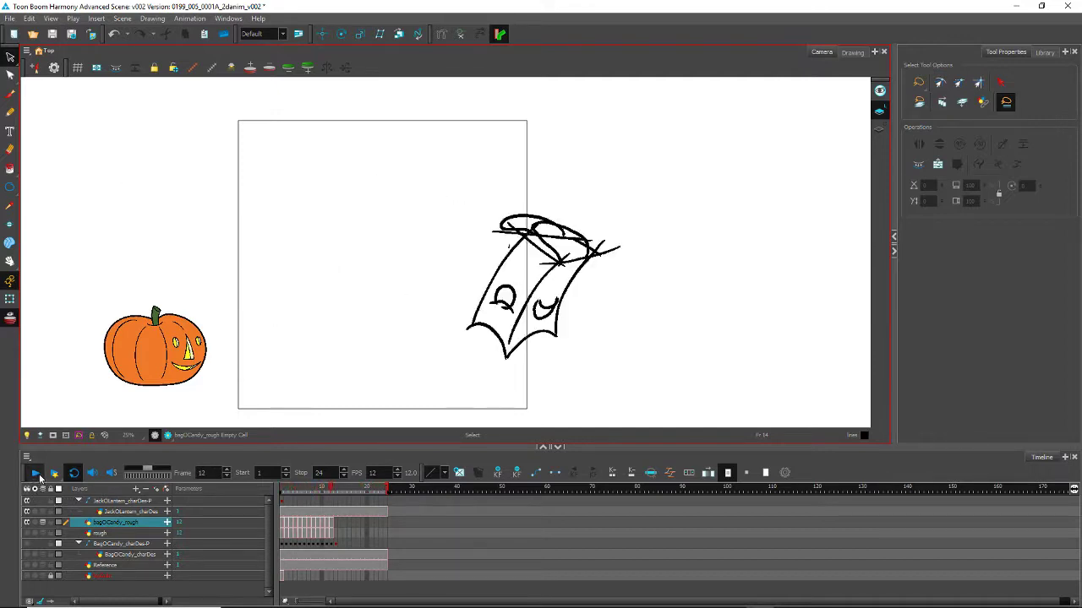
click(36, 474)
Step: In frame 7, shift the bag's lower-left edge slightly left and raise the opening's back-left edge's lower end to meet the corner
mouse_move(330, 492)
mouse_down()
mouse_move(295, 488)
mouse_move(309, 493)
mouse_up()
scroll(346, 217, up, 2)
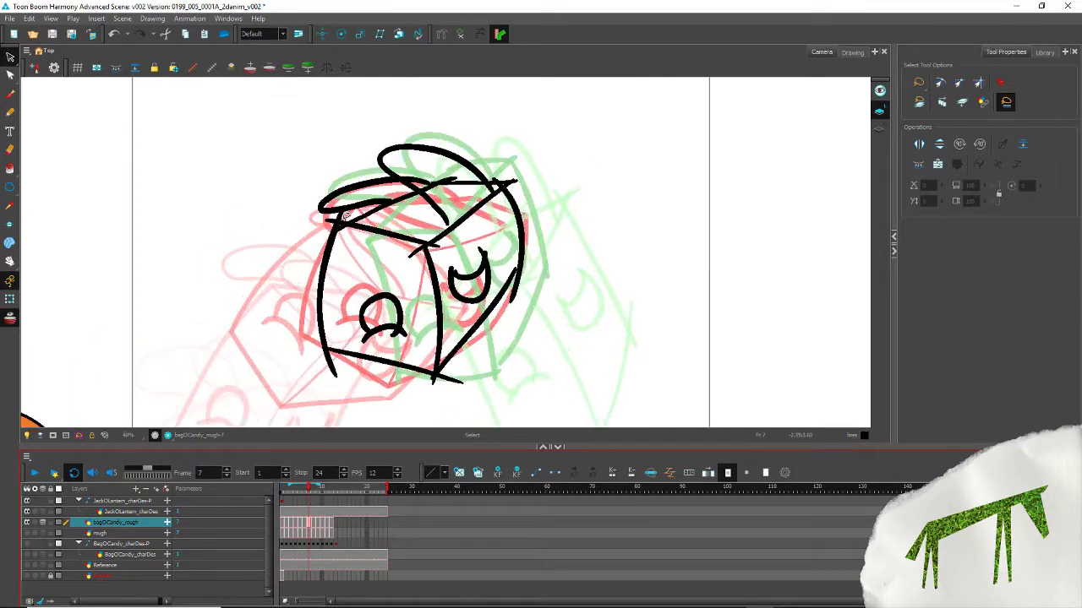
scroll(345, 217, up, 1)
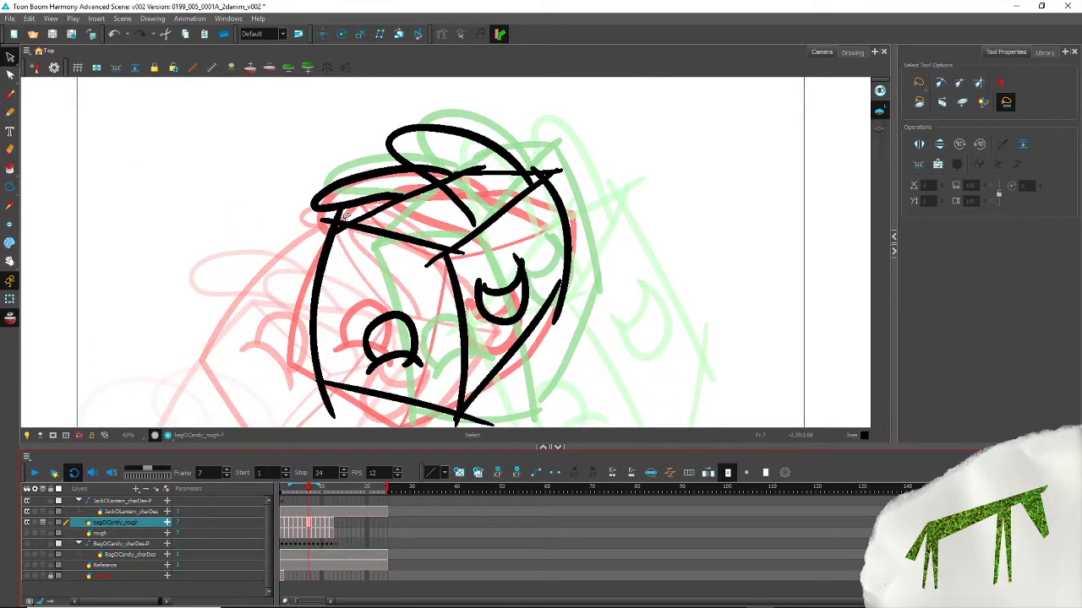
drag(238, 371, 357, 264)
click(473, 281)
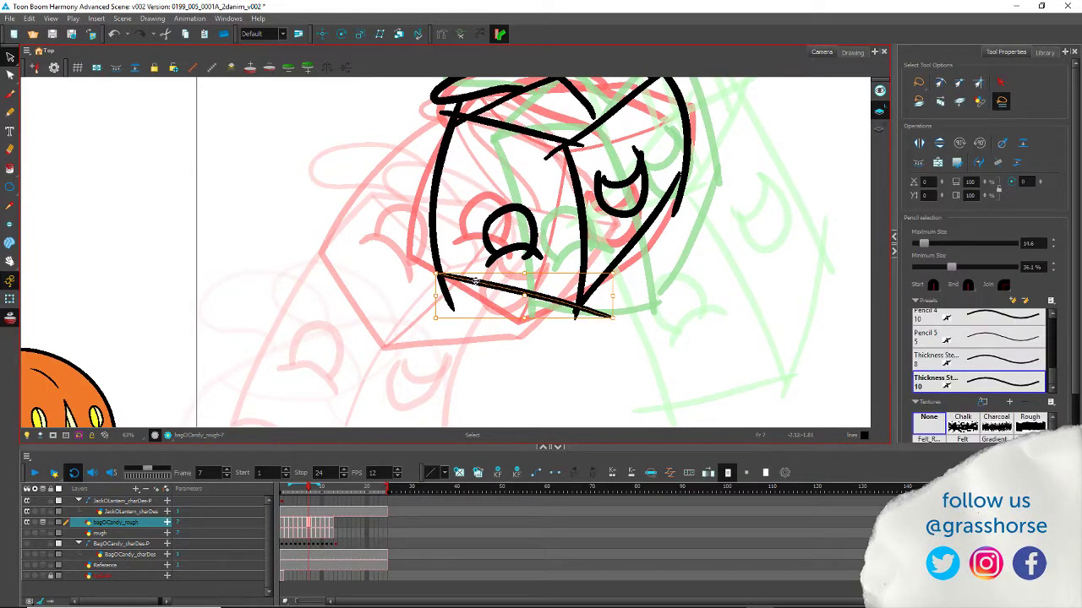
click(345, 247)
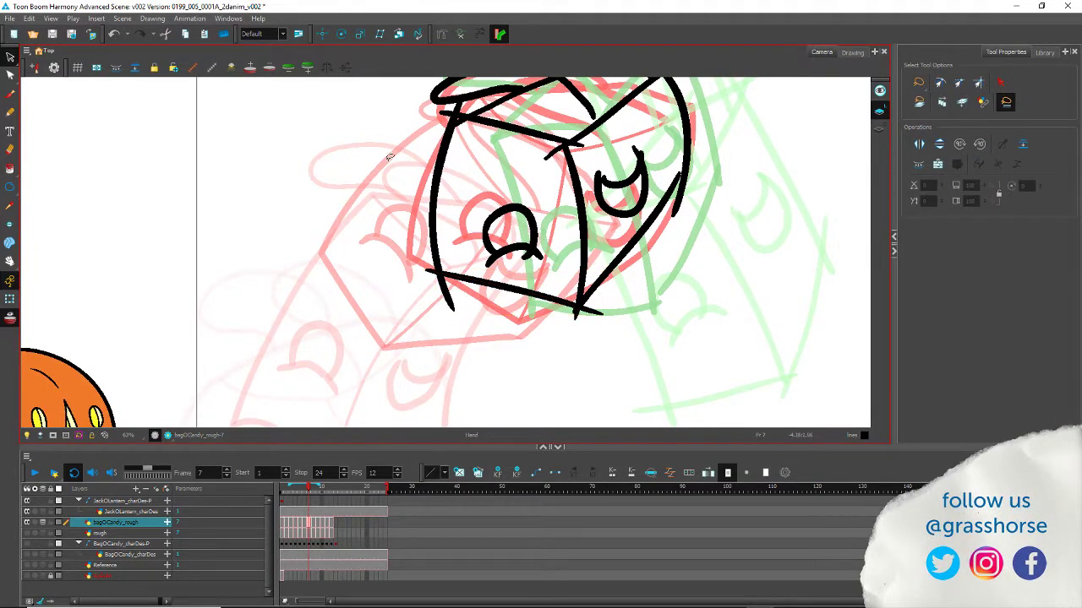
scroll(408, 302, up, 3)
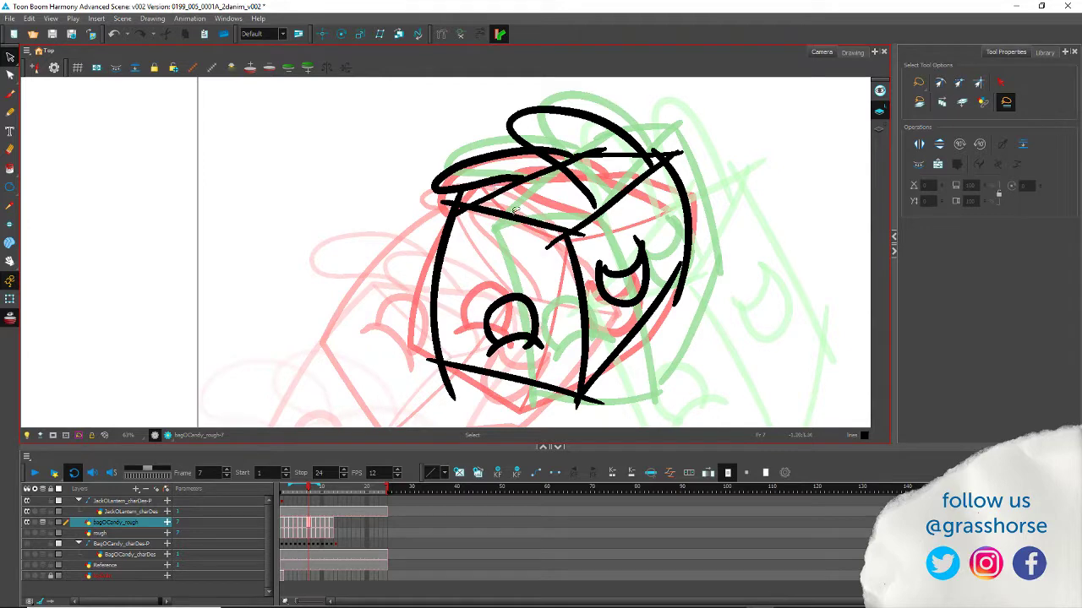
click(501, 184)
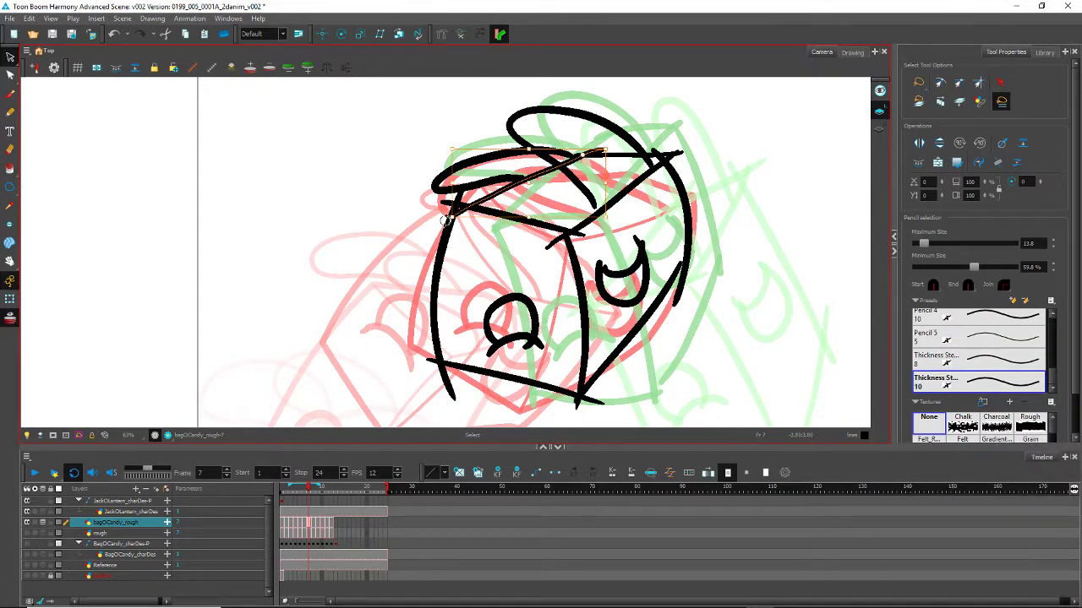
click(369, 244)
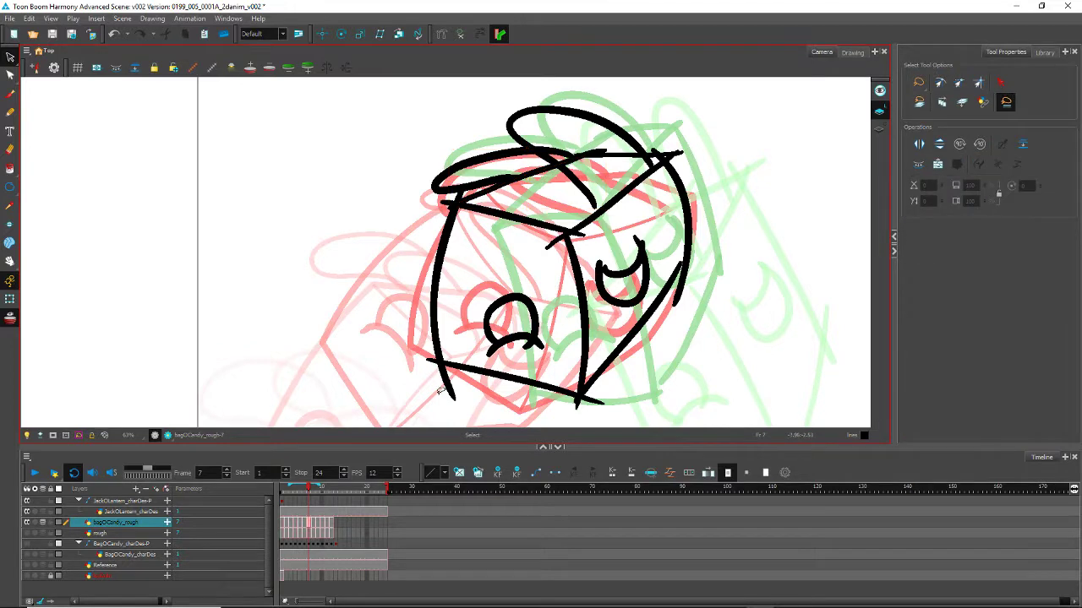
Step: Smooth the bag's lower-left, left, middle, right and lower-right edges in frame 7 with the Contour Editor
click(485, 370)
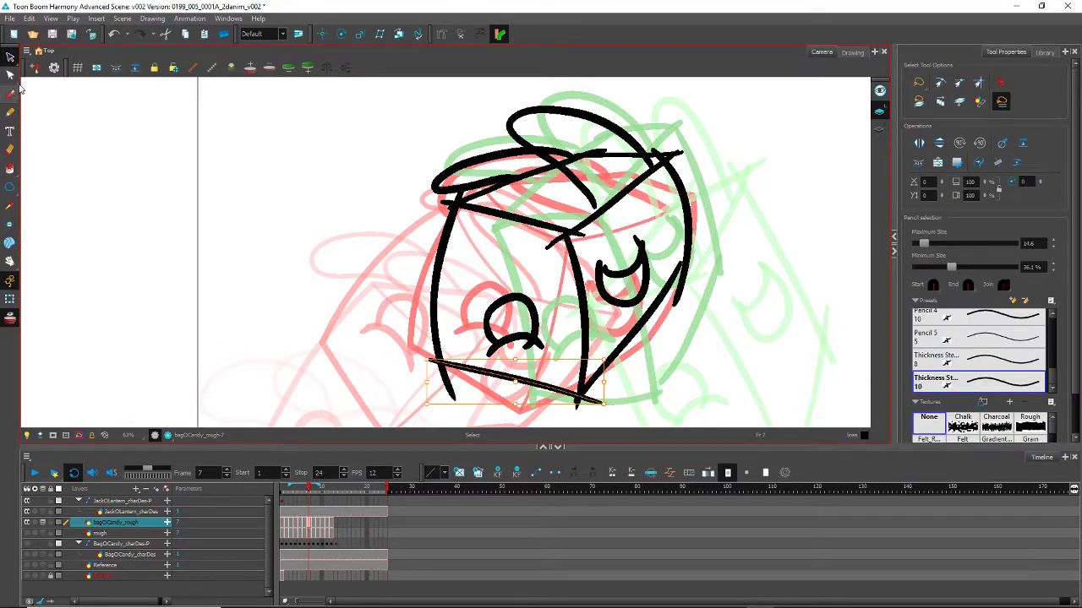
key(alt+q)
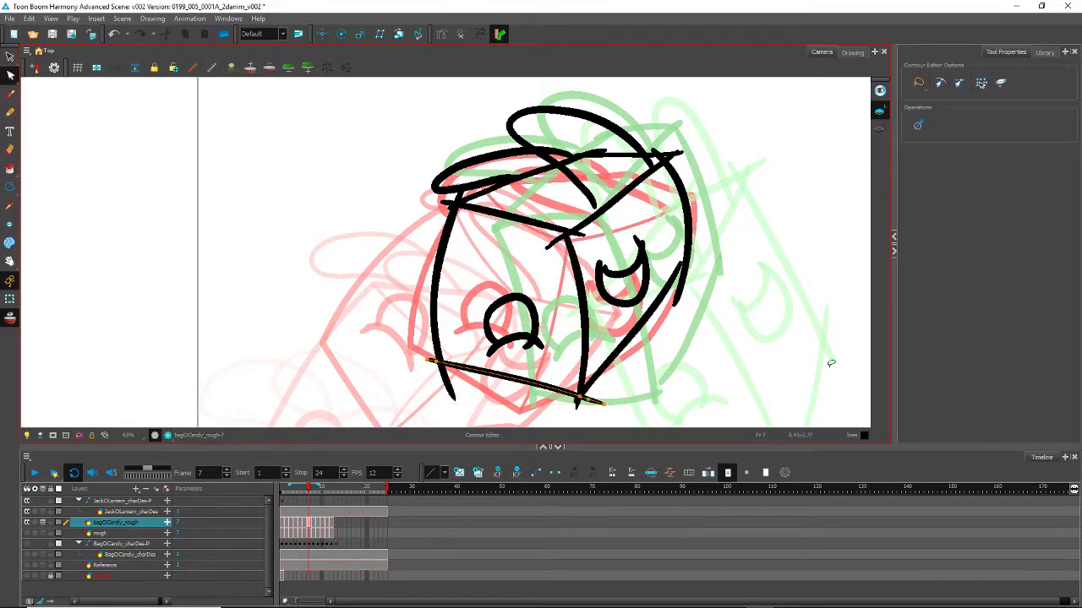
click(436, 270)
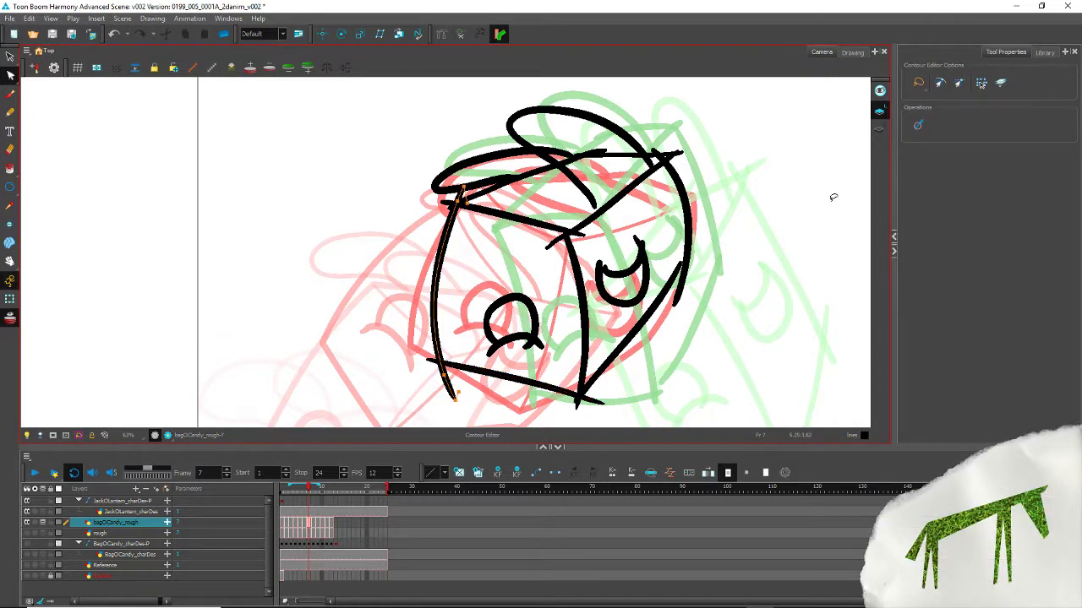
click(568, 288)
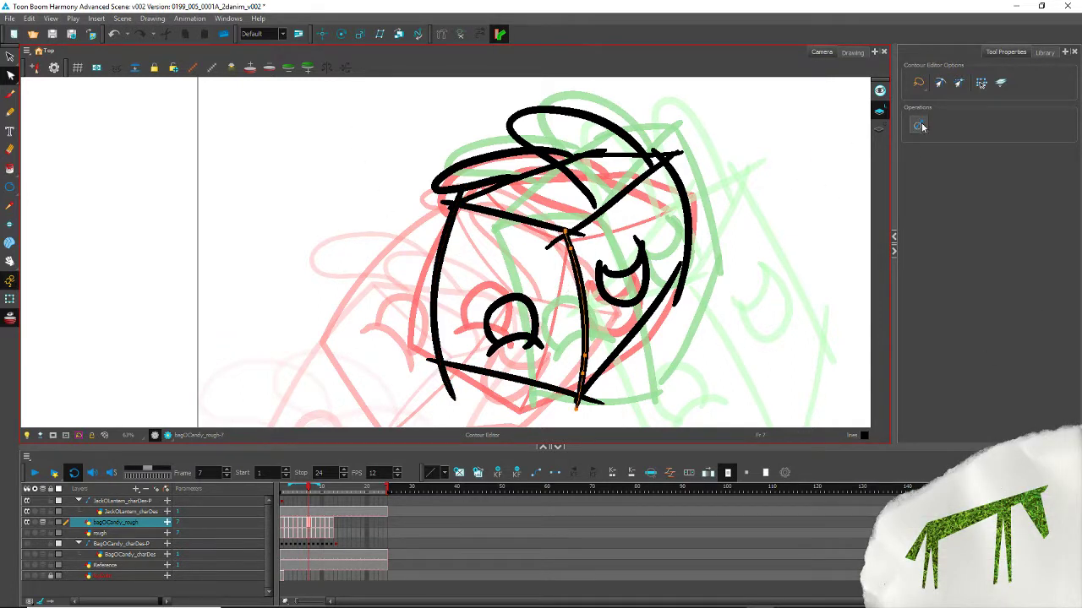
click(682, 207)
click(915, 127)
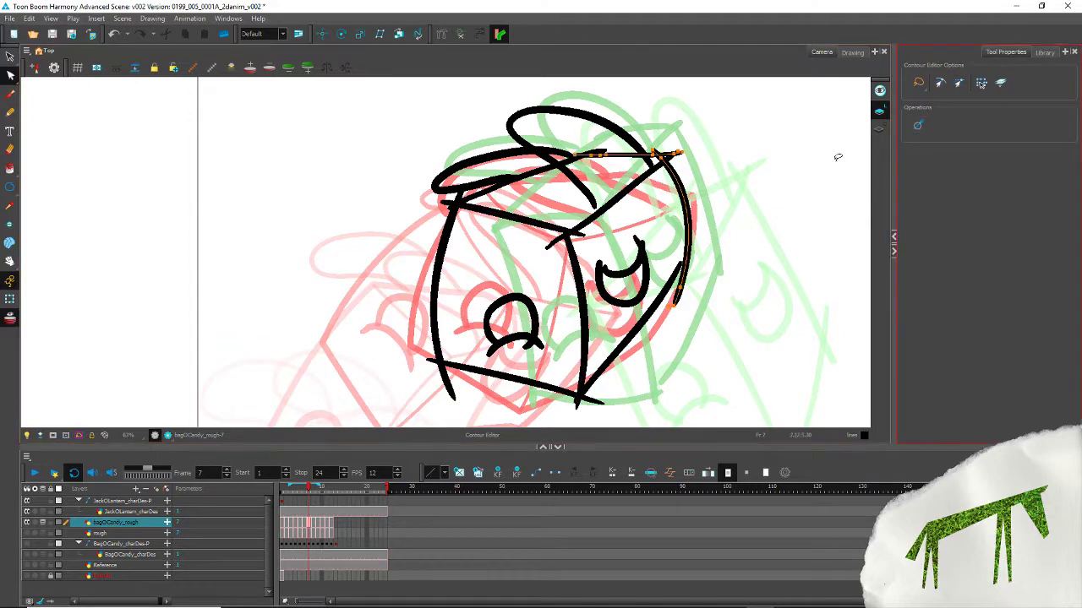
drag(630, 351, 628, 314)
click(919, 126)
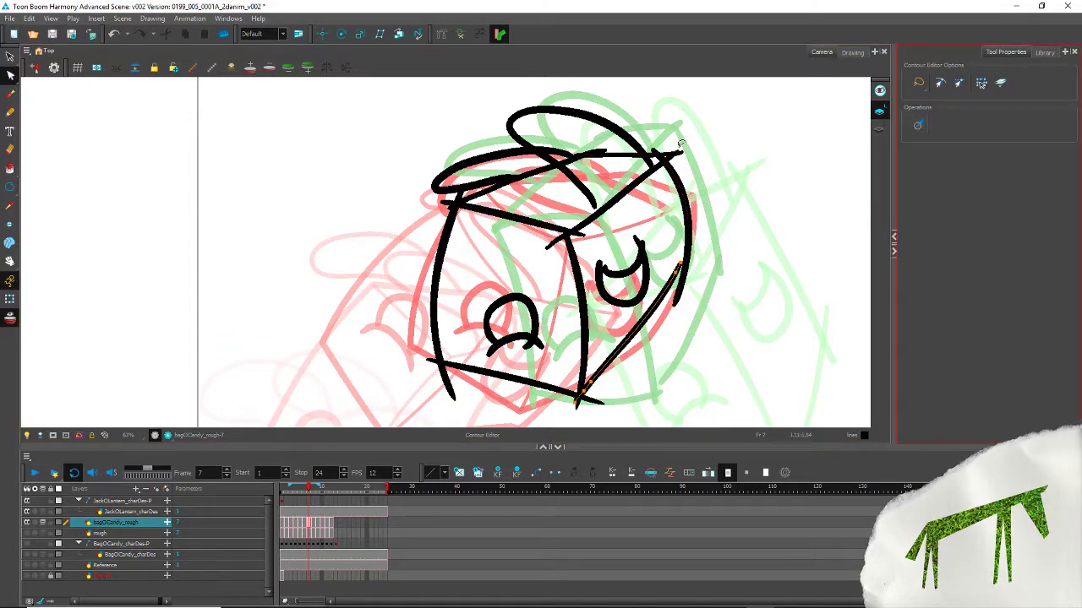
Step: Smooth the opening's front-right and back edges in frame 7 with the Contour Editor
mouse_move(620, 215)
mouse_down()
mouse_move(618, 186)
mouse_move(617, 154)
mouse_up()
click(918, 125)
click(914, 125)
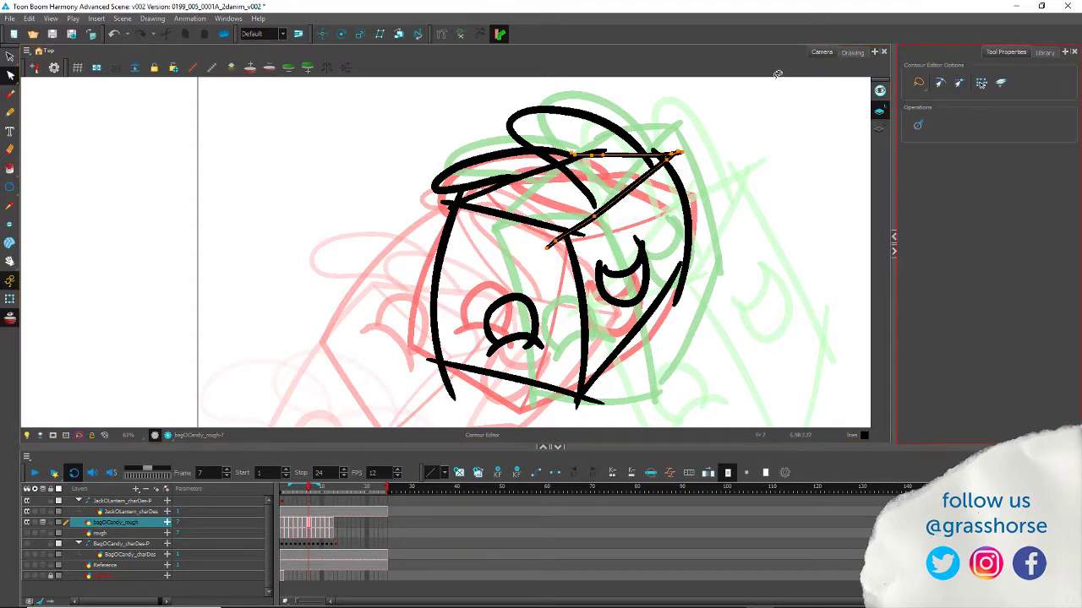
click(534, 181)
click(918, 126)
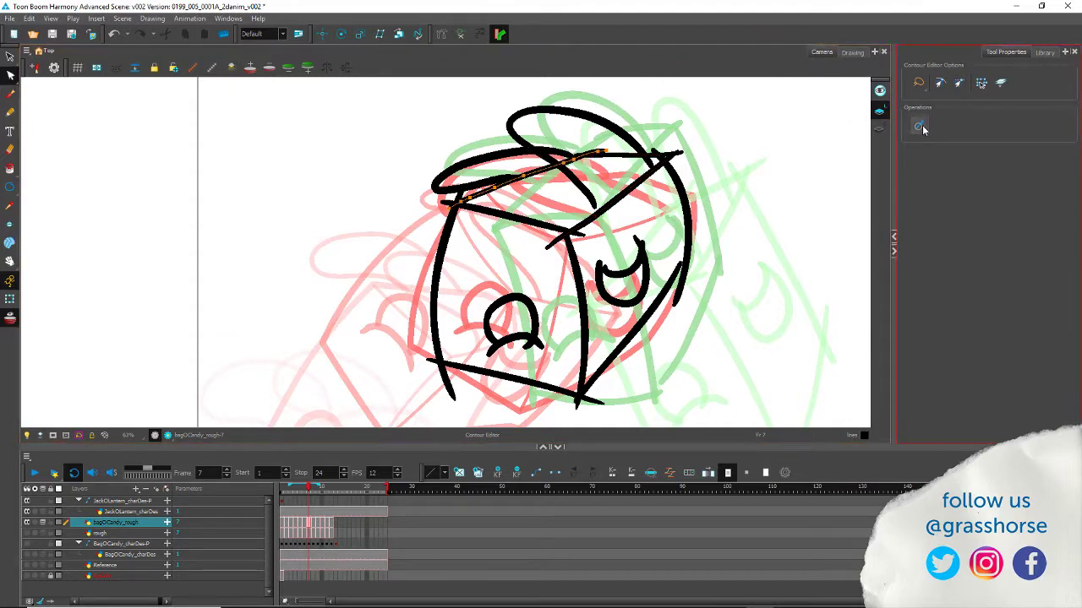
click(330, 268)
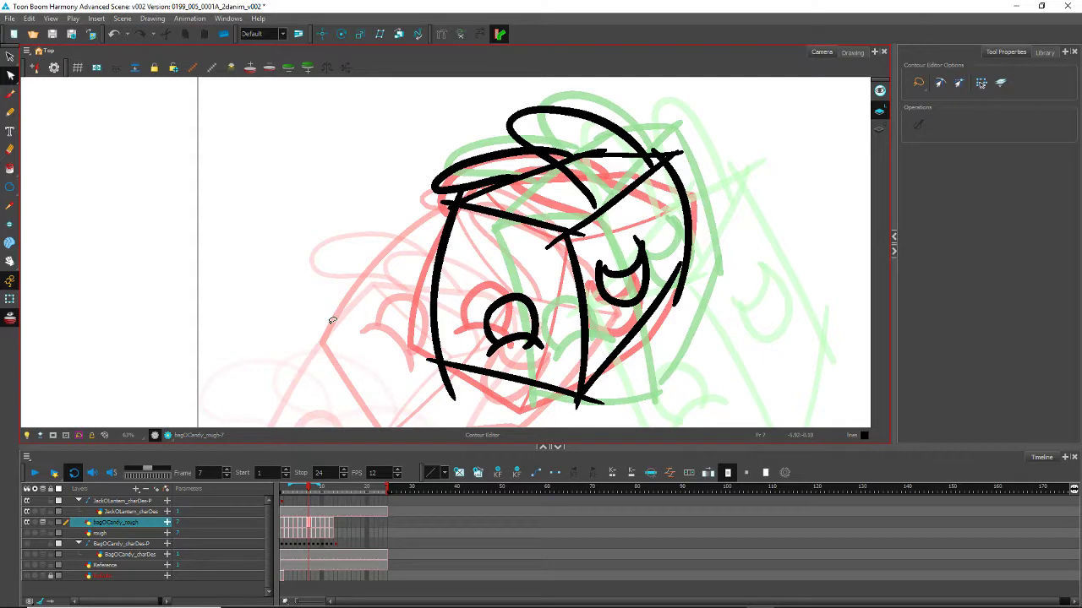
Step: Compare frame 7 with frame 6, and reshape the bag's lower-right edge with the Contour Editor so it runs into the right side
key(comma)
drag(348, 346, 343, 294)
key(period)
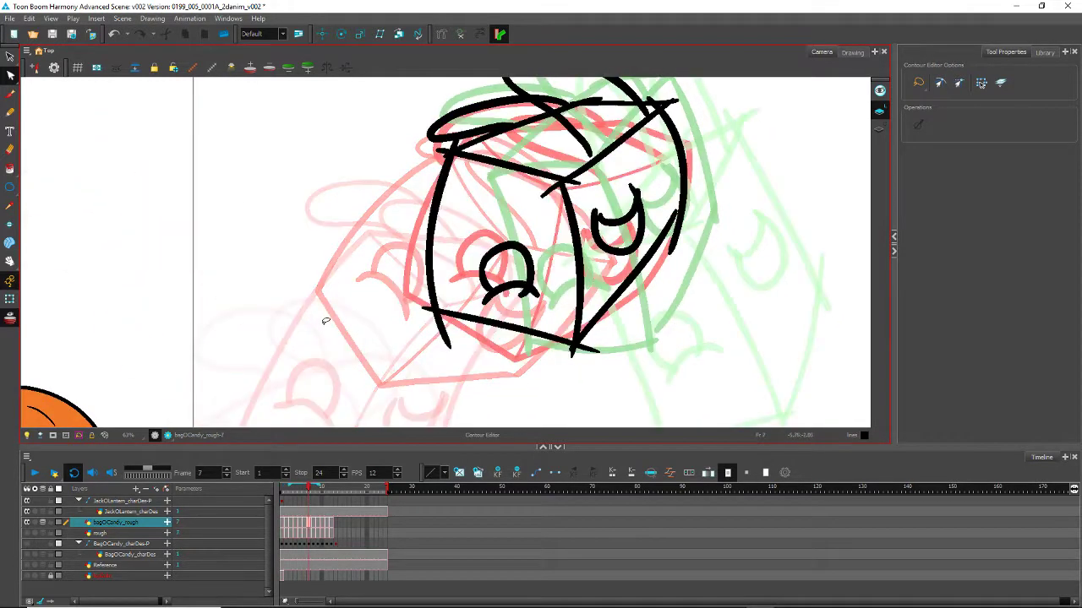
key(comma)
key(period)
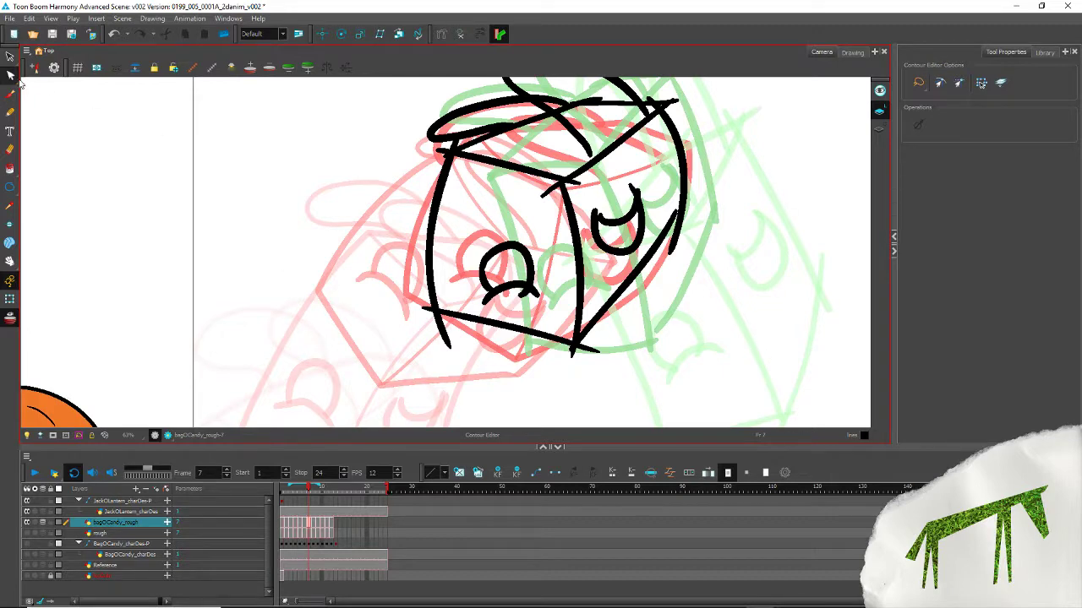
click(10, 57)
click(612, 298)
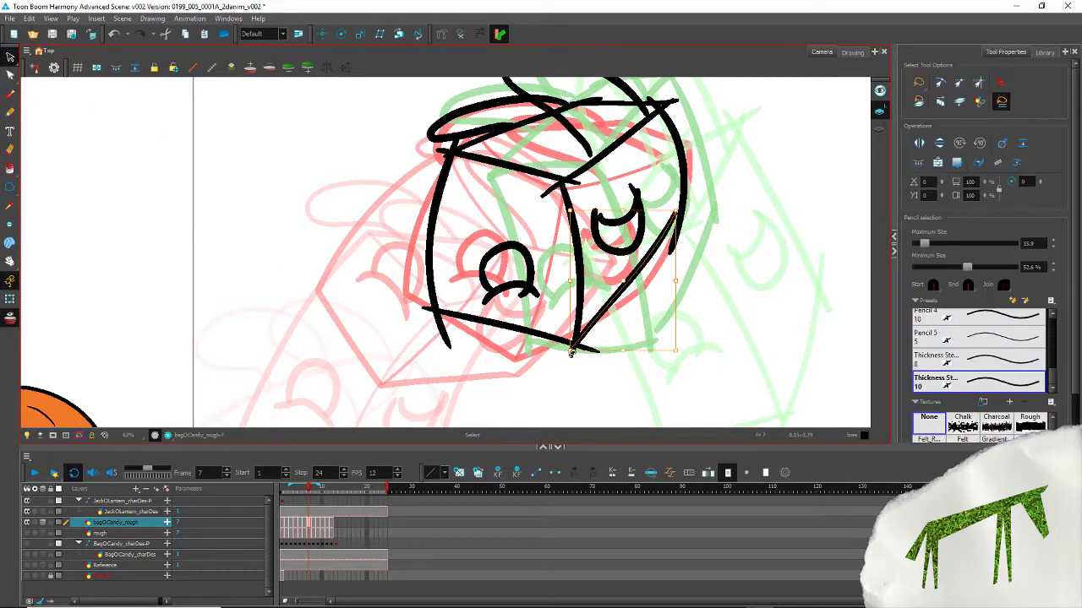
key(alt+q)
drag(574, 345, 574, 343)
drag(679, 200, 706, 178)
click(722, 164)
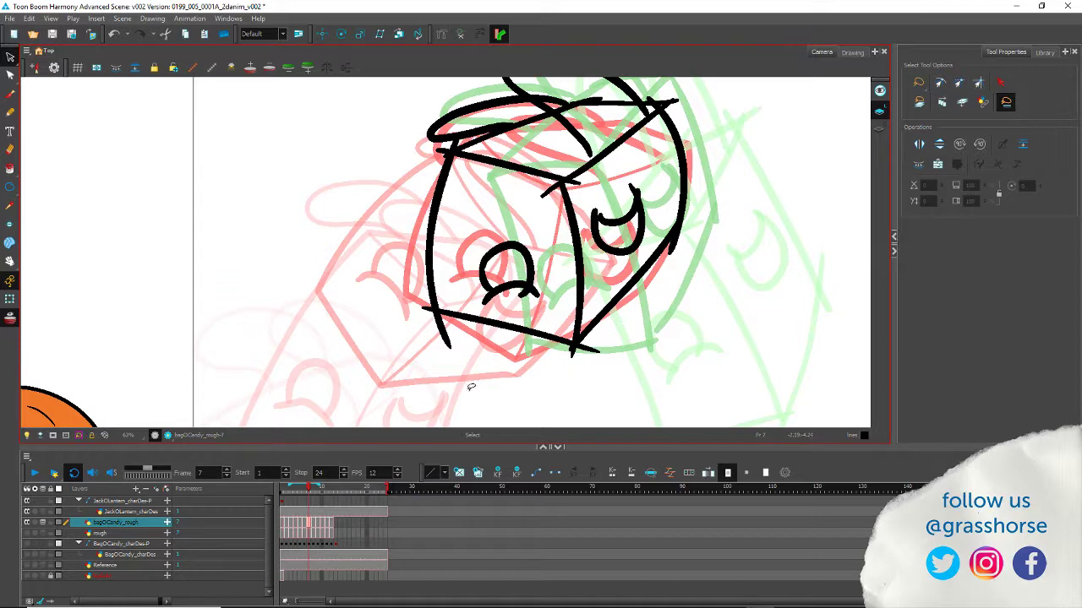
Step: In frame 7, trim the overshooting line ends at the bag's three lower corners with the Cutter
key(alt+t)
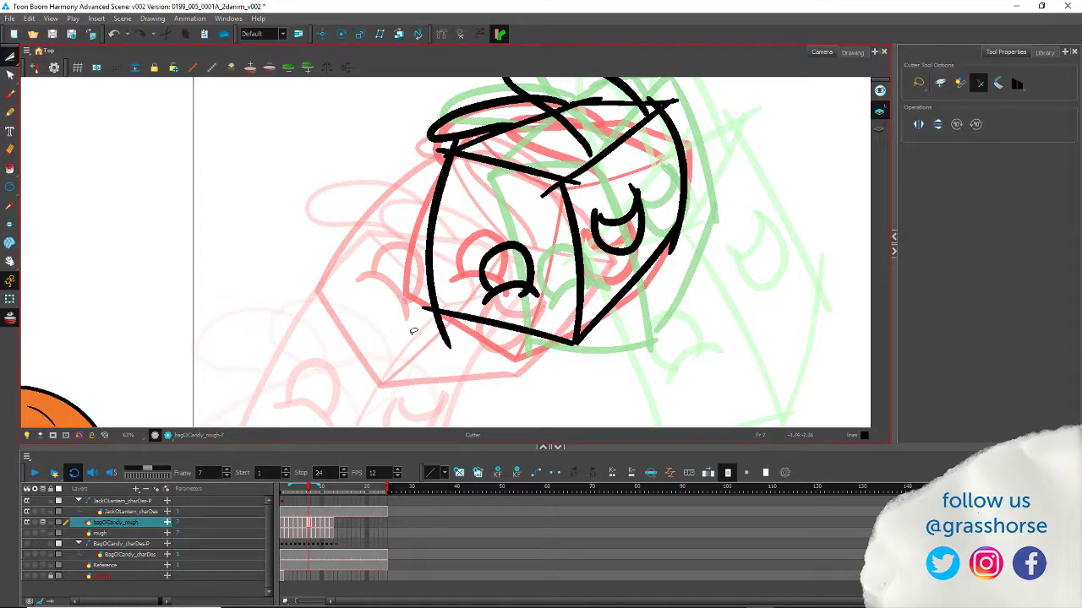
drag(413, 330, 456, 337)
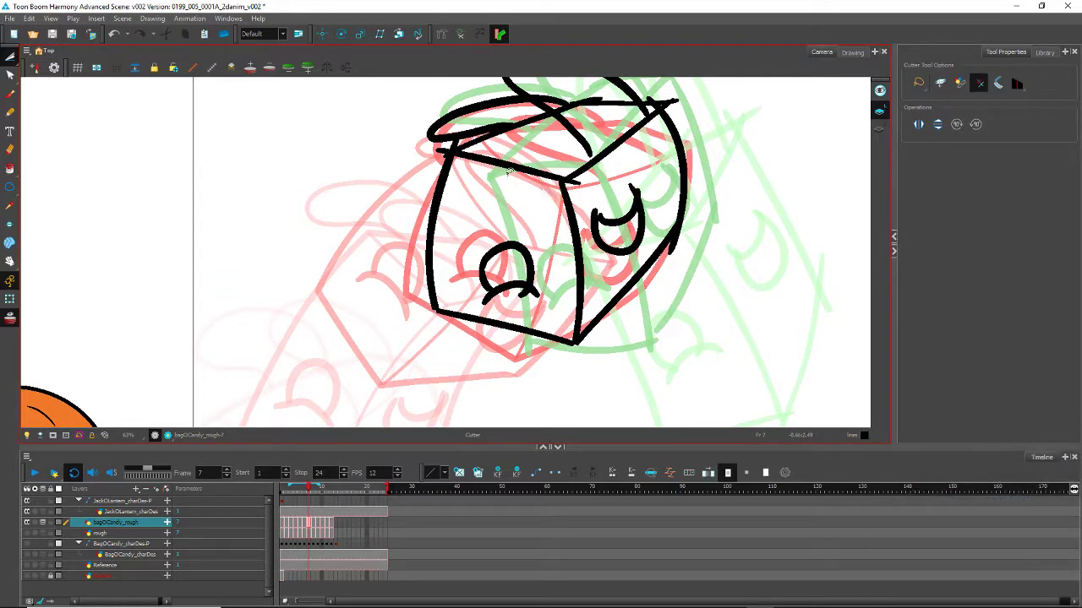
drag(674, 247, 666, 256)
drag(560, 242, 539, 316)
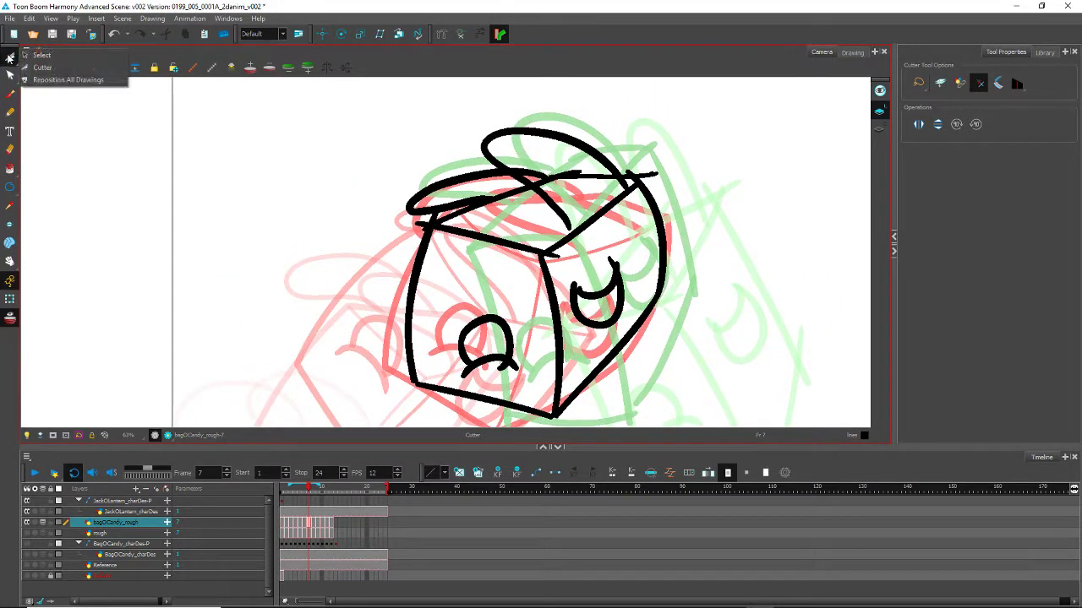
Step: Select the opening's back-right edge and tilt it slightly so its outer end drops to the right corner
click(10, 57)
click(595, 169)
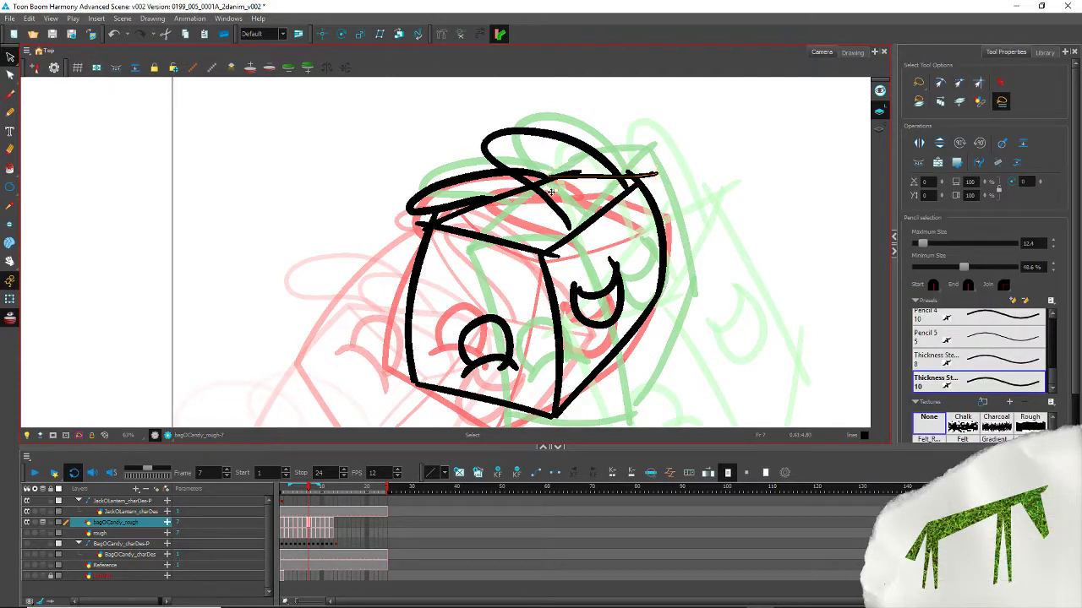
drag(558, 176, 557, 176)
drag(659, 191, 657, 200)
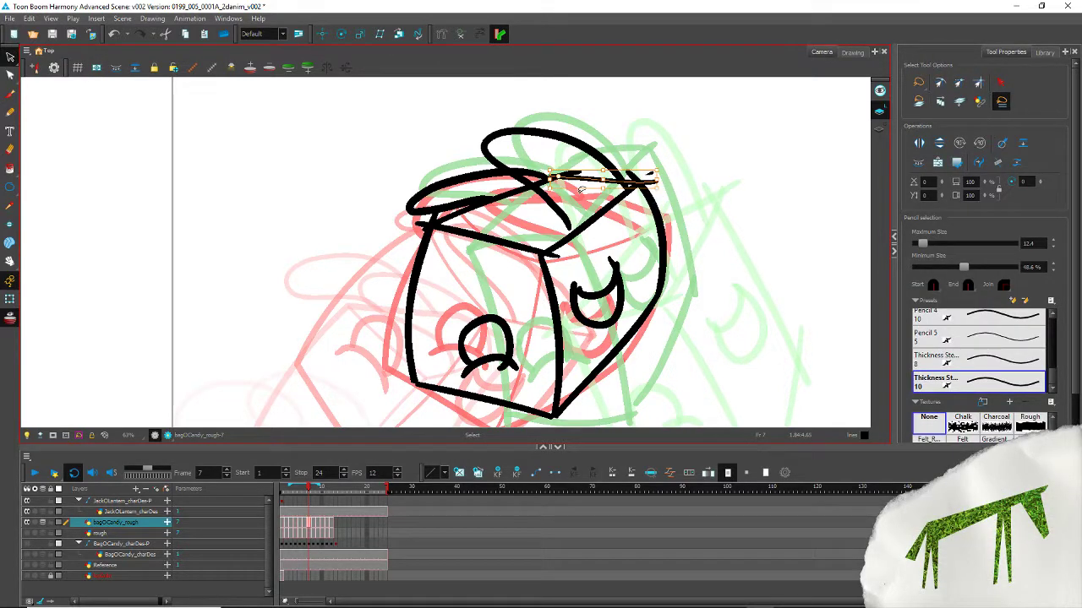
click(258, 165)
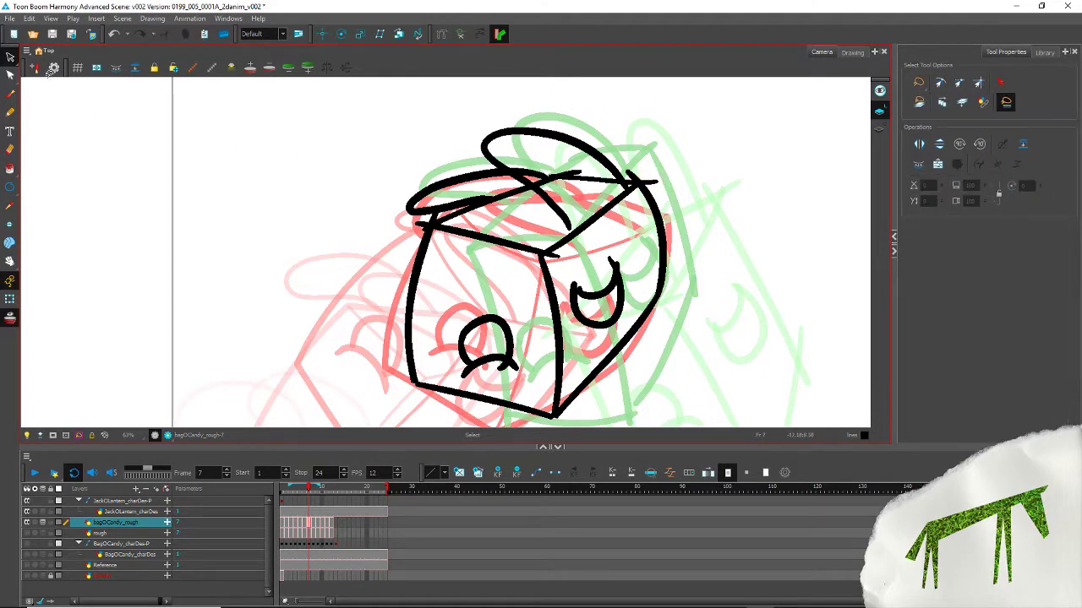
Step: Trim the overshooting line ends at the opening's back, right and front corners with the Cutter
key(alt+t)
mouse_move(655, 176)
mouse_down()
mouse_move(483, 132)
mouse_move(388, 128)
mouse_move(569, 179)
mouse_up()
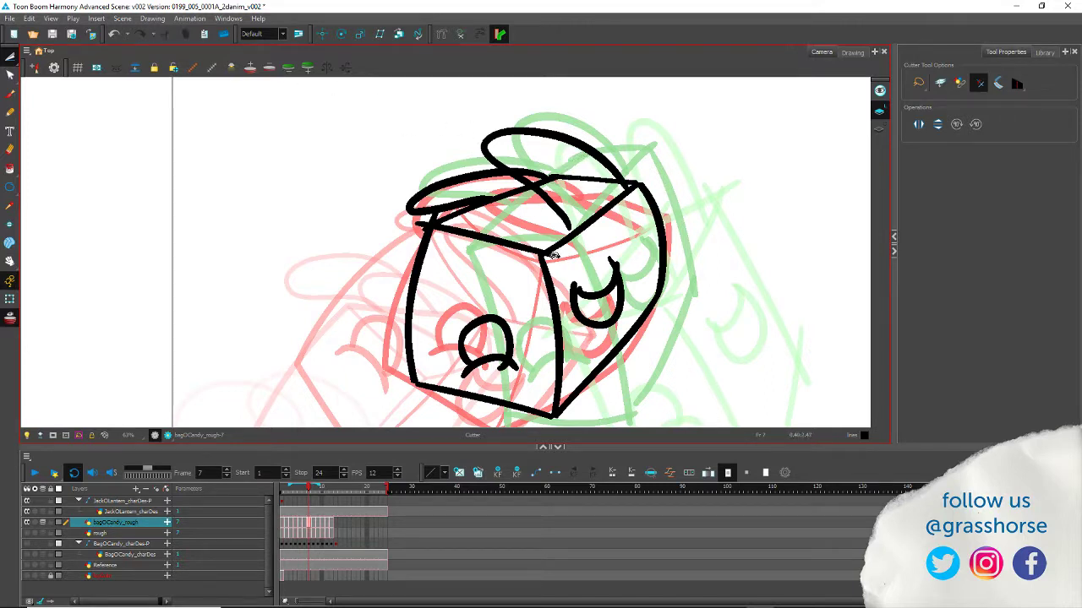
drag(561, 251, 546, 262)
Step: Adjust the opening's front-left edge to meet both its corners, and trim the overshooting ends at the left corner with the Cutter
click(13, 59)
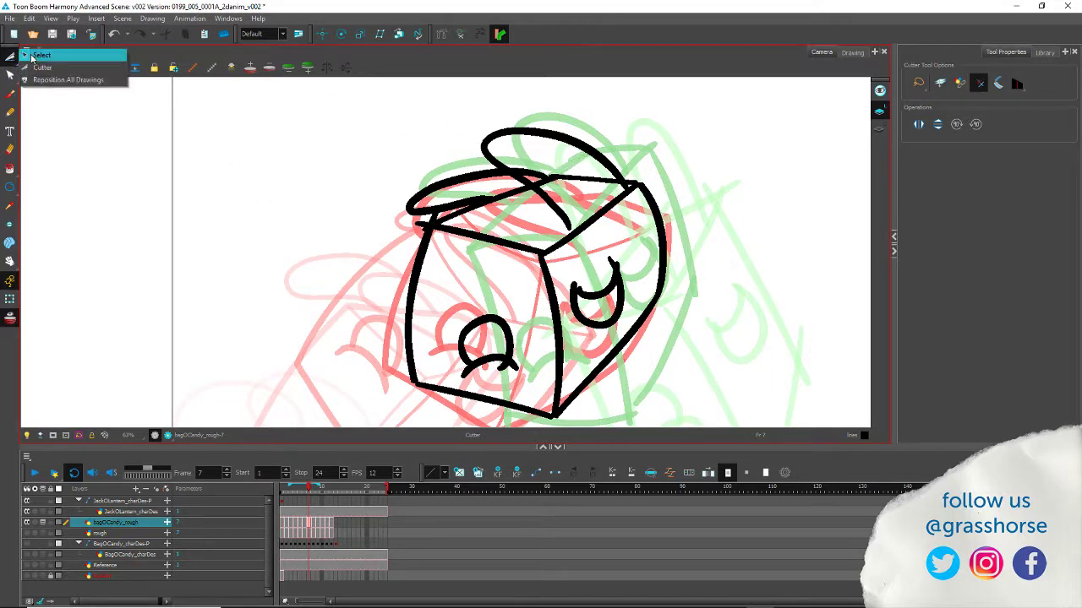
click(33, 57)
click(482, 241)
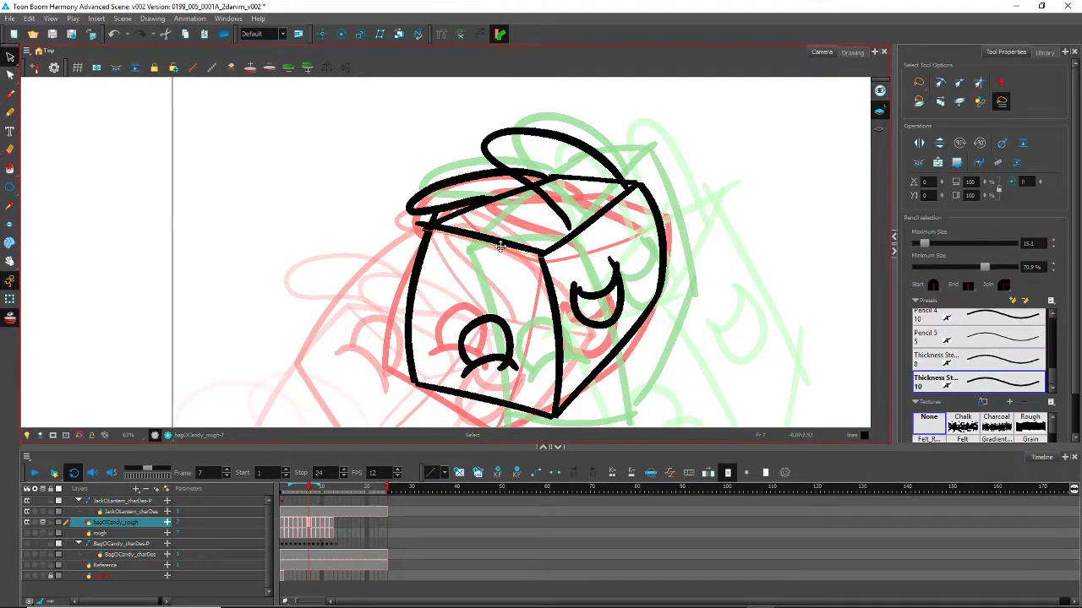
drag(502, 245, 498, 247)
click(315, 207)
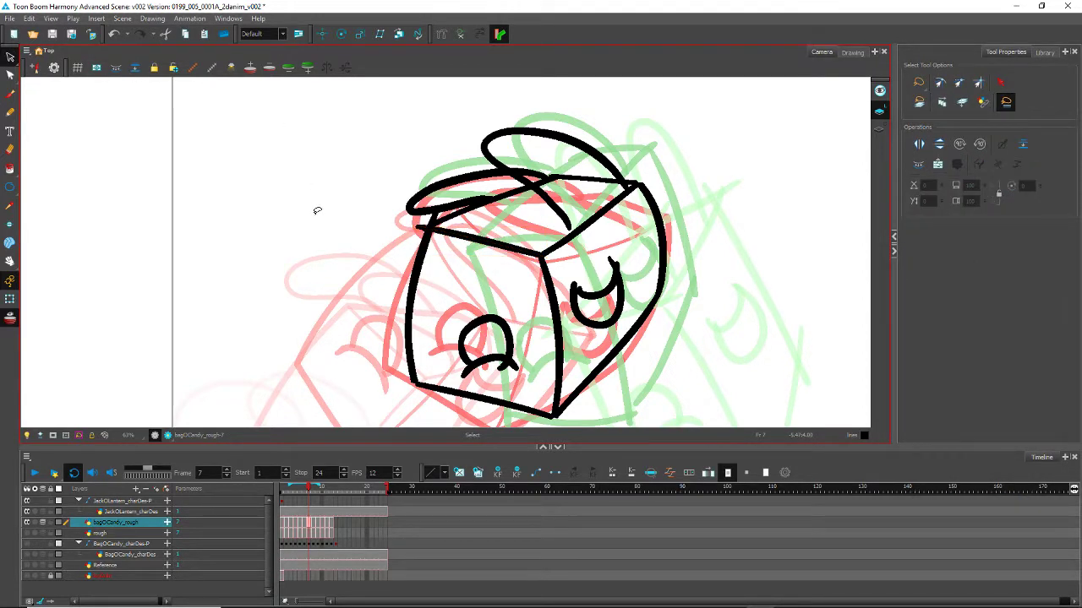
click(481, 239)
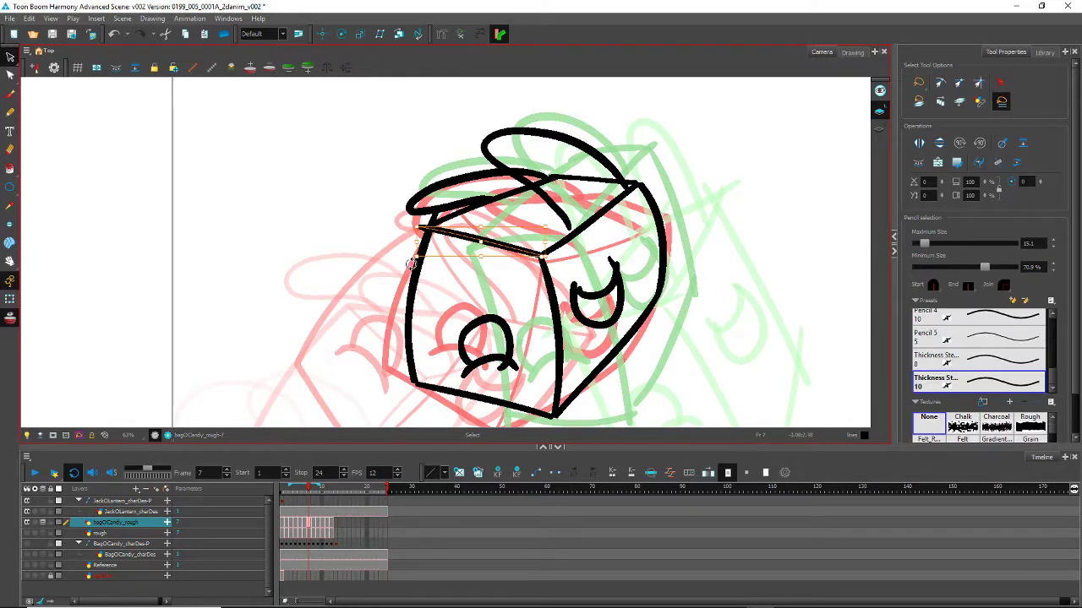
key(Escape)
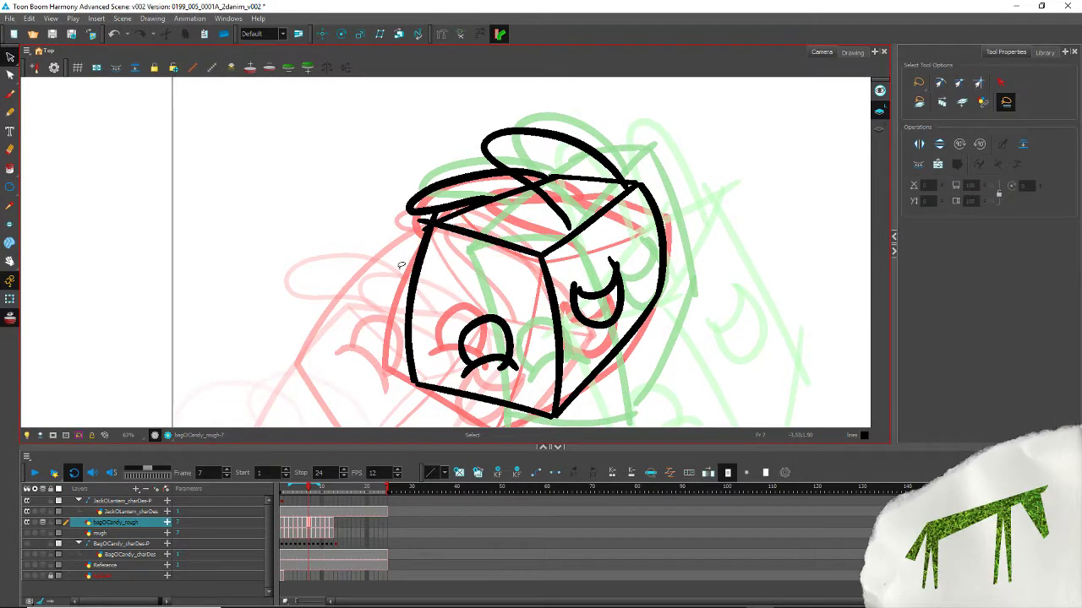
key(alt+t)
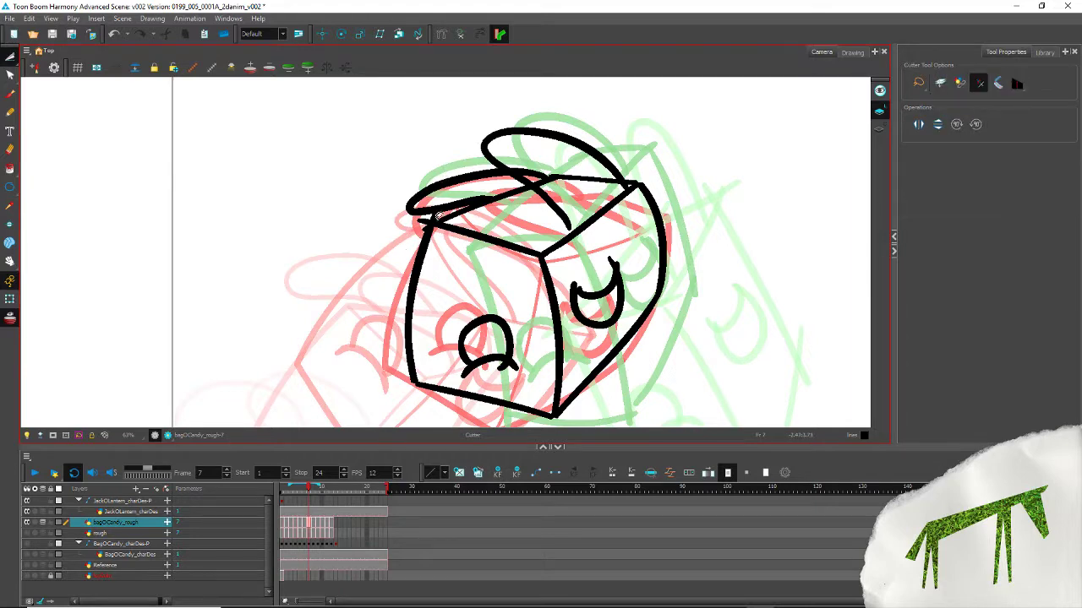
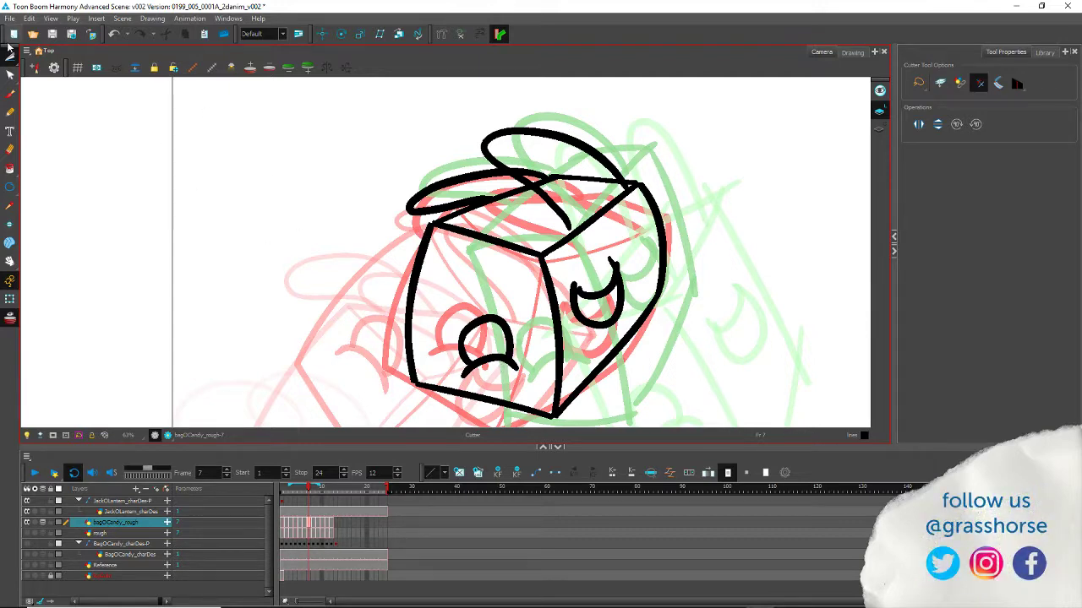
Step: Select the bag's left, lower-left and lower-right edges together and merge them into one pencil line
click(11, 56)
click(400, 240)
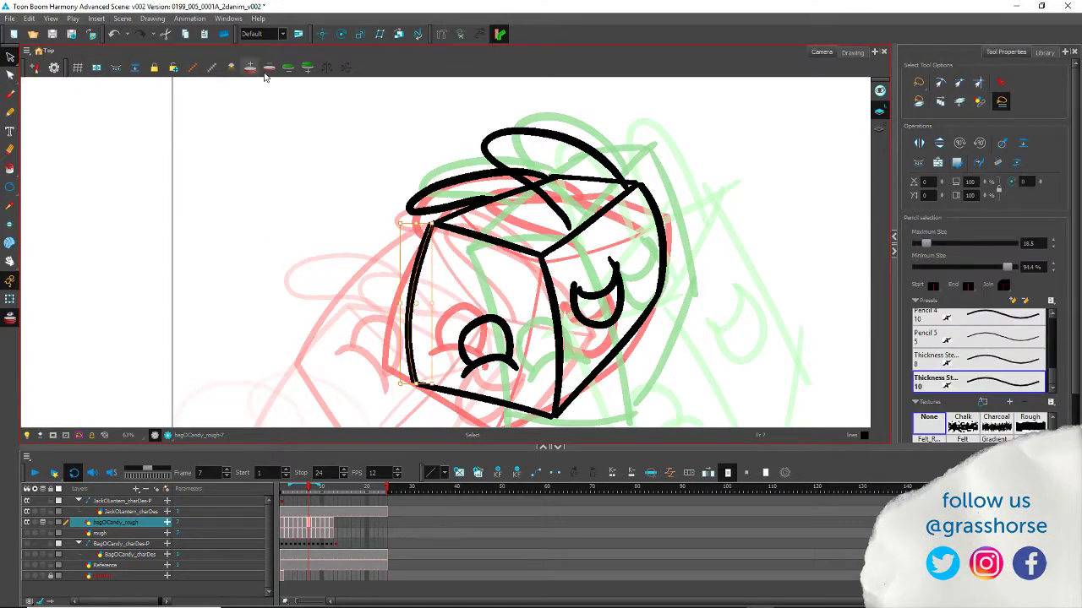
click(996, 188)
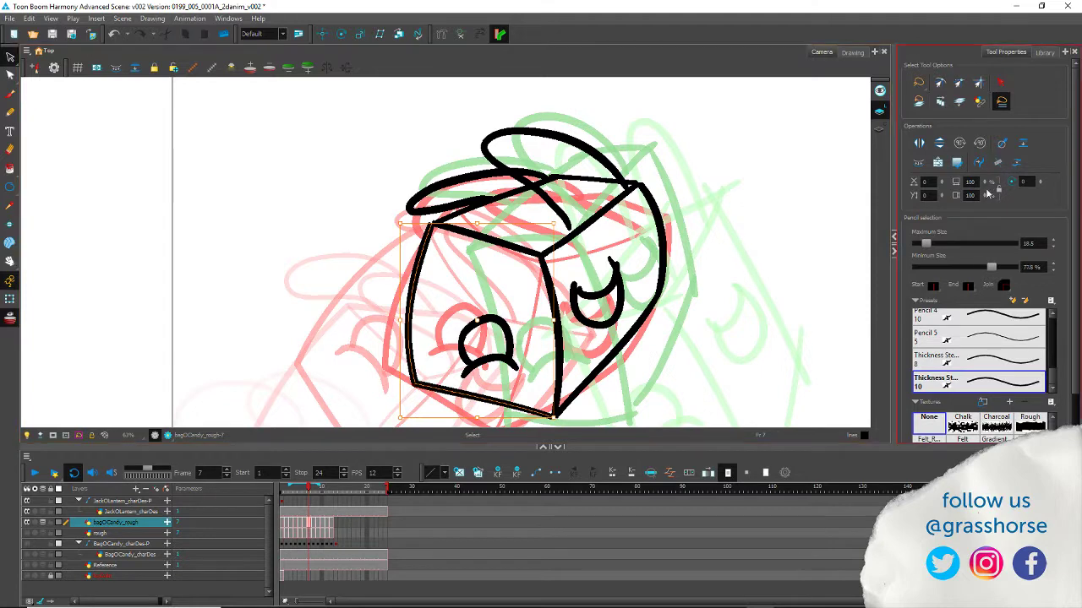
shift+click(593, 373)
click(996, 166)
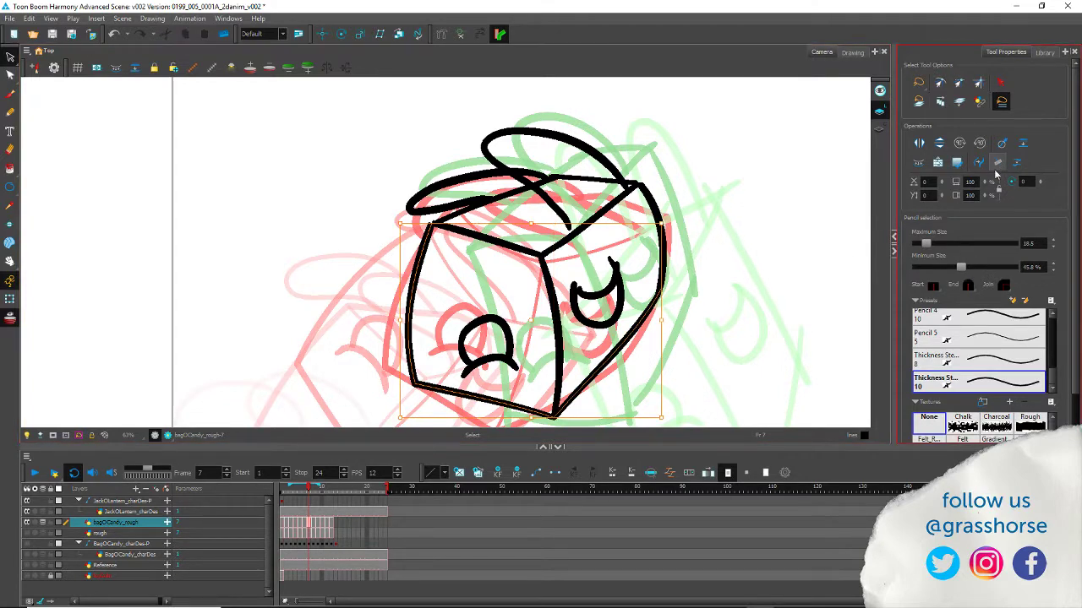
Step: Select the opening's back-right edge together with the bag's right edge and merge them into one pencil line
drag(678, 201, 666, 218)
shift+click(667, 218)
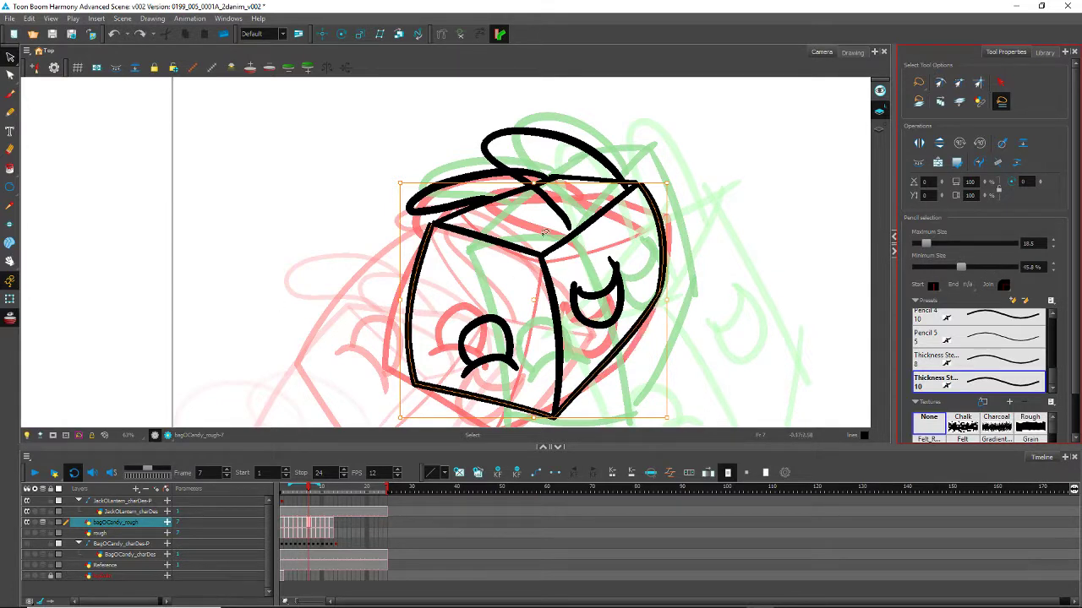
click(586, 182)
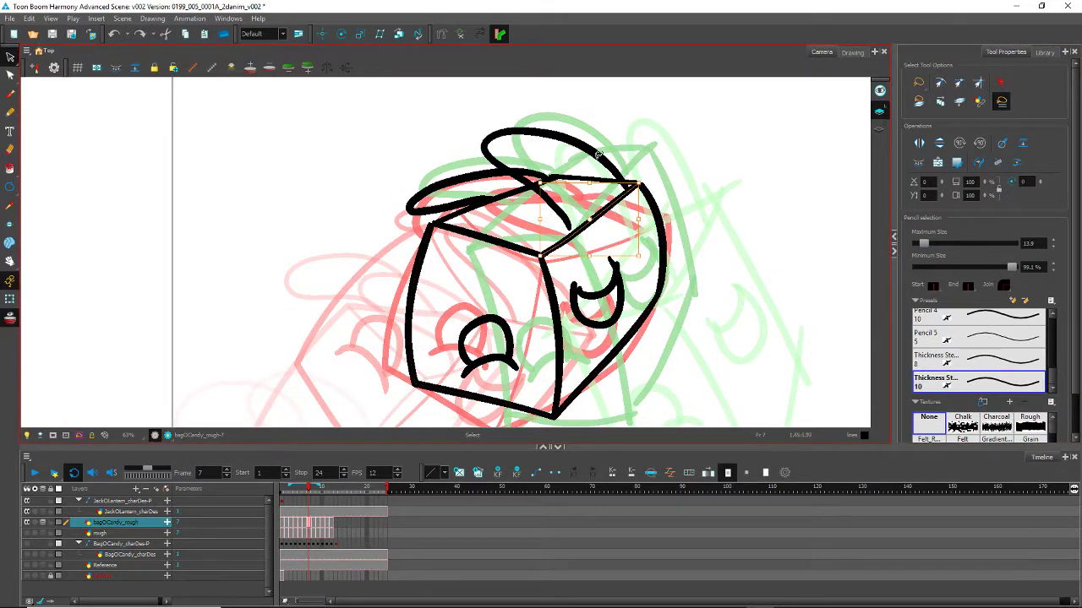
click(590, 179)
shift+click(660, 223)
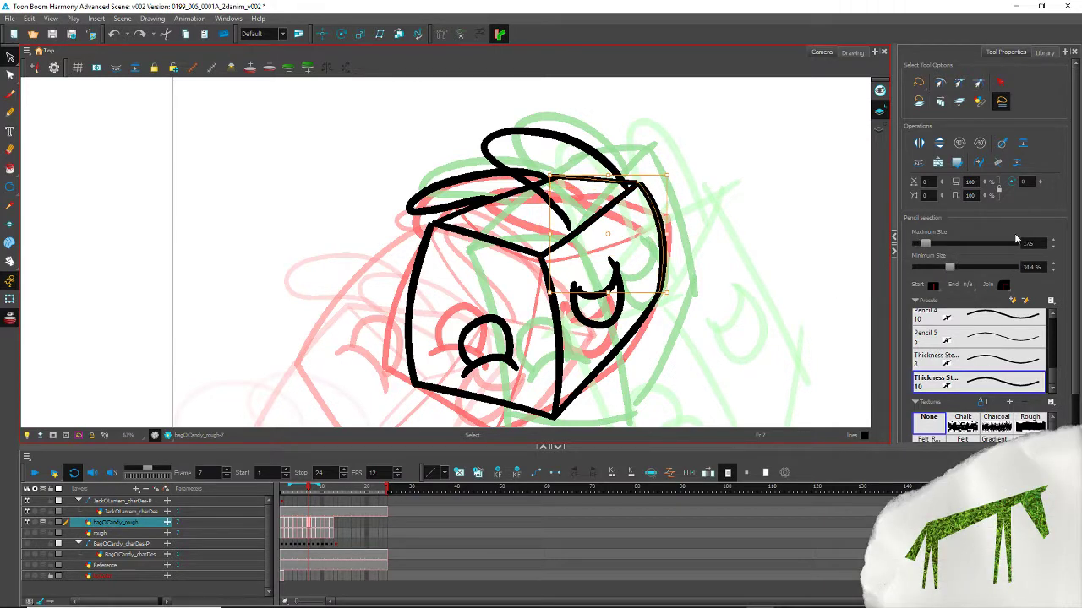
click(998, 162)
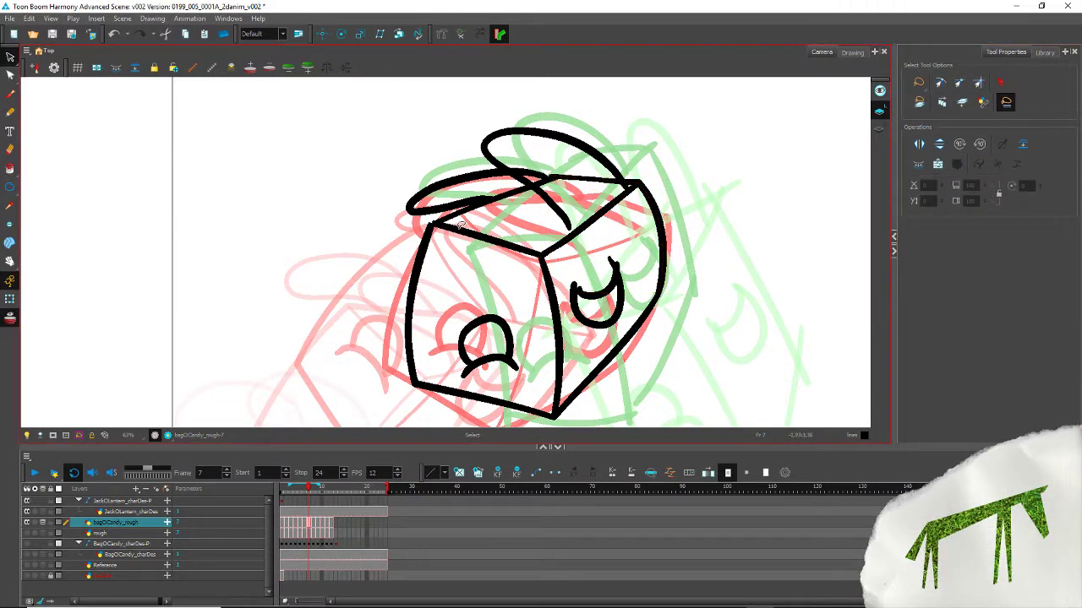
Step: Try to merge the opening's back-left edge with the bag's outline and with the back-right edge
click(413, 280)
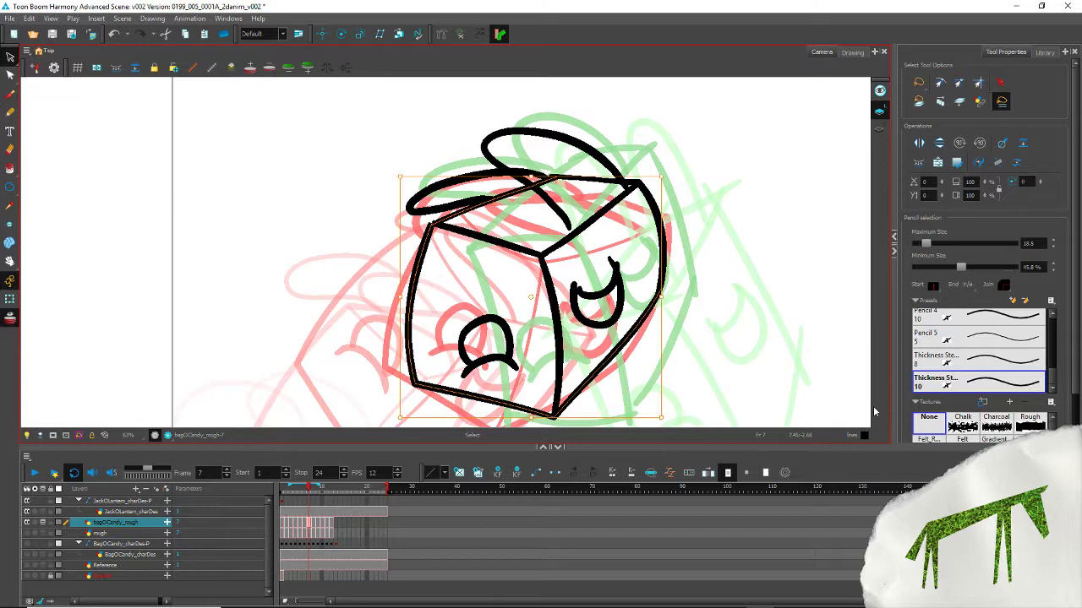
click(998, 165)
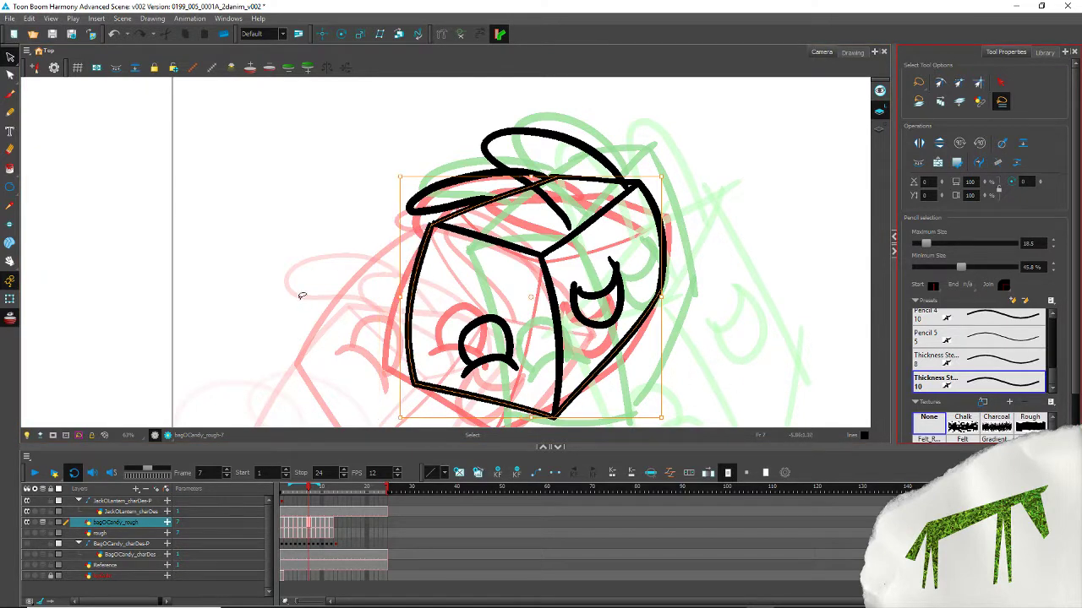
click(483, 192)
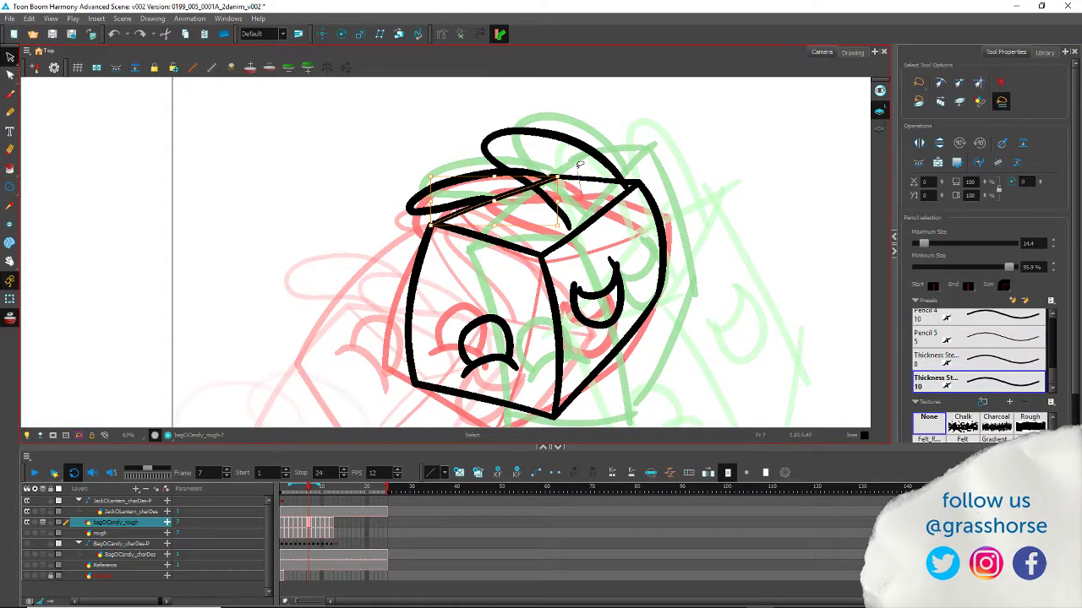
shift+click(583, 178)
click(998, 164)
click(291, 228)
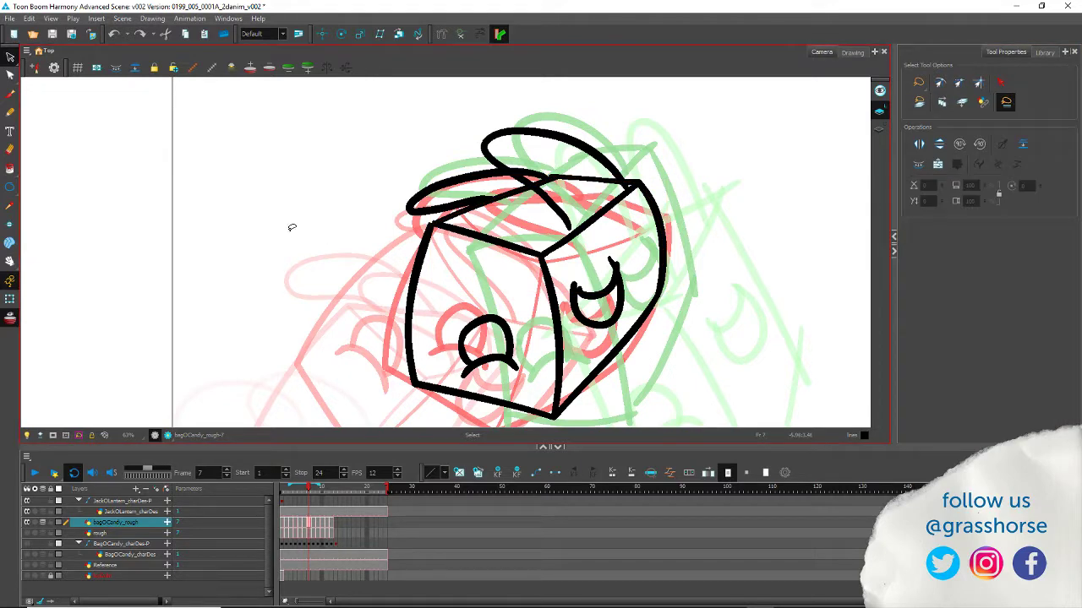
Step: Apply the size-10 Thickness preset to the bag's merged left and lower outline and set its maximum size to 18
click(412, 313)
click(997, 386)
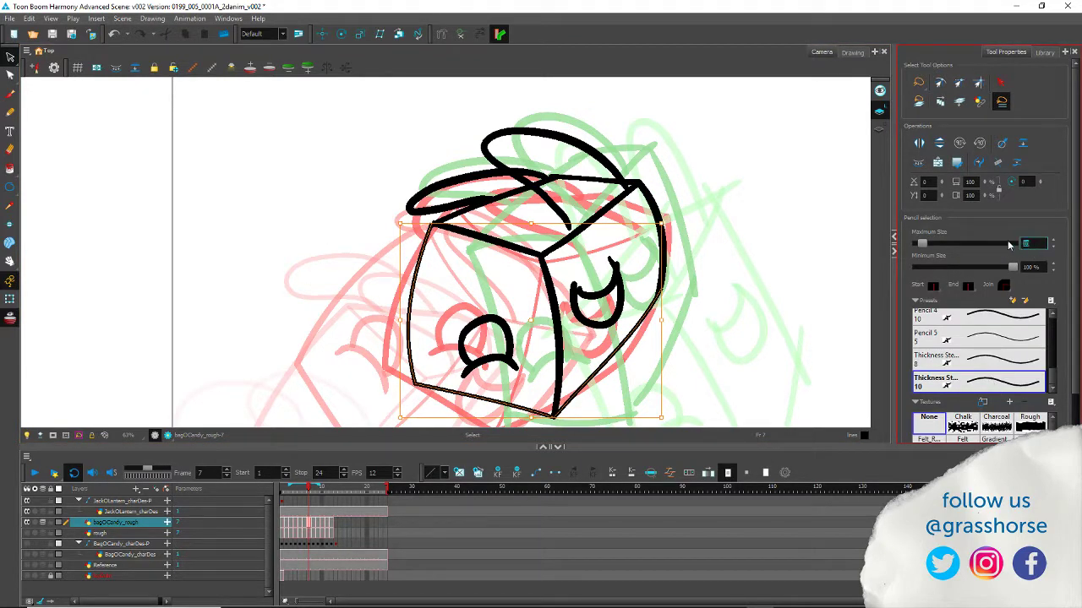
text(48)
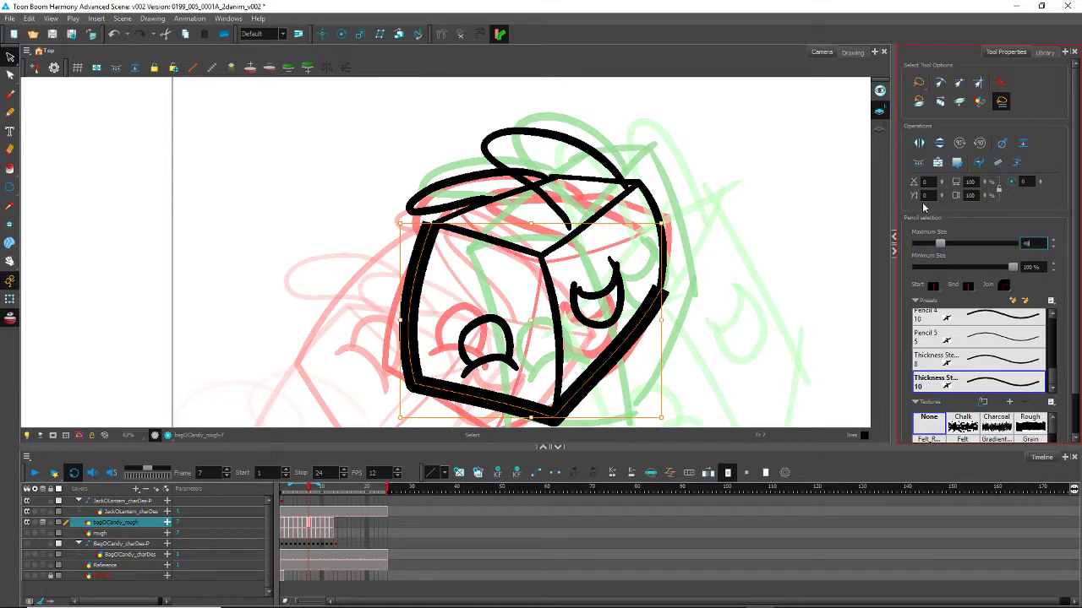
text(18)
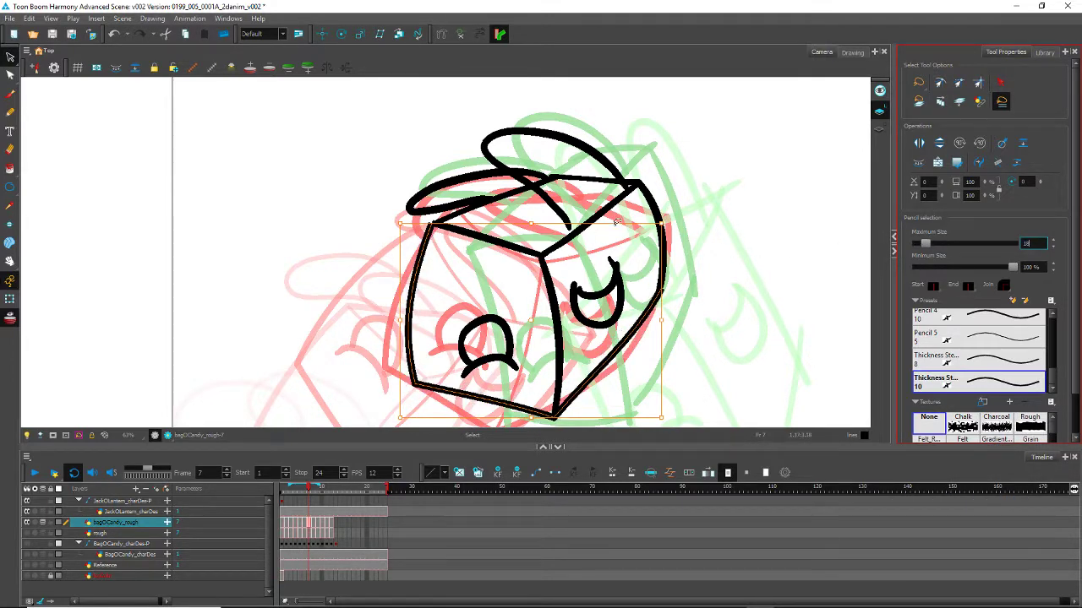
Step: Set the maximum size of the merged right and back-right line to 18
click(657, 217)
double_click(1029, 244)
text(18)
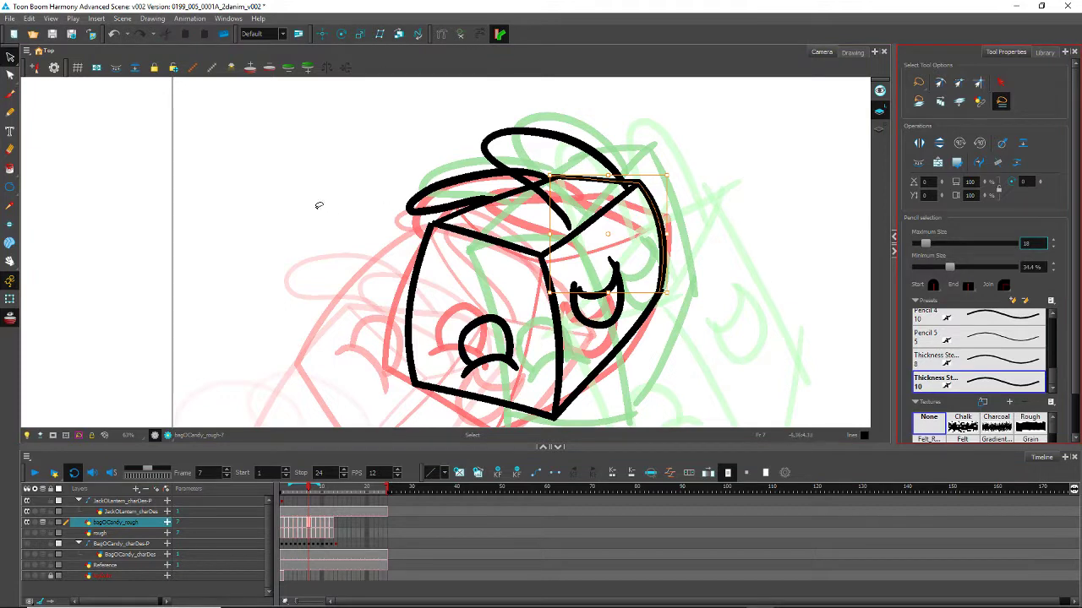
Step: Apply the size-10 Thickness preset to the bag's middle vertical edge and reduce its maximum size to a thin, even line
click(544, 288)
text(18)
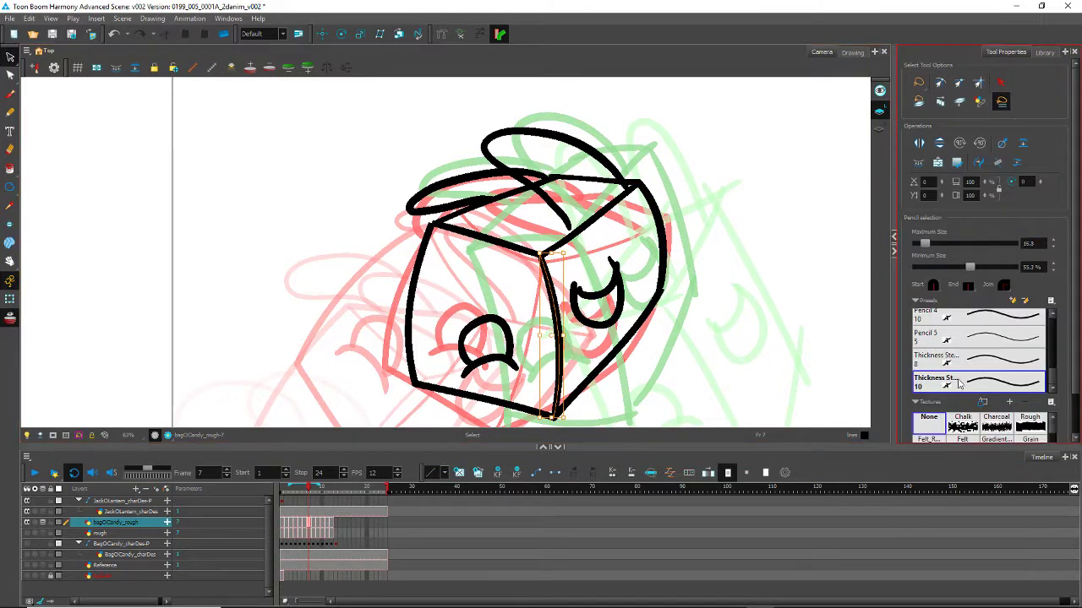
key(Return)
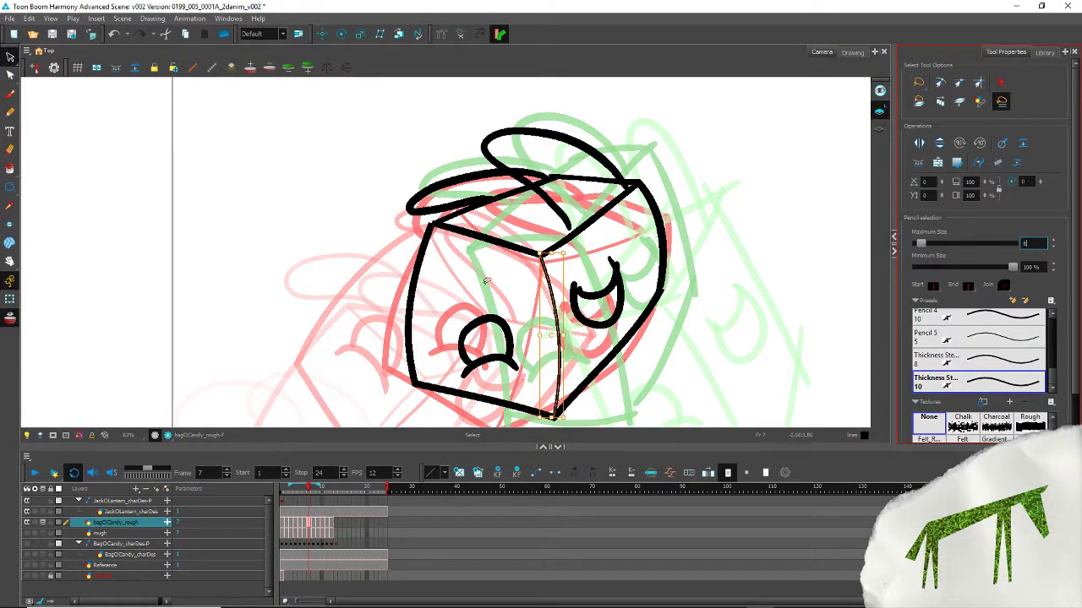
Step: Merge the opening's two front edges, and thin them with the size-10 Thickness preset and a smaller maximum size
click(484, 238)
shift+click(589, 218)
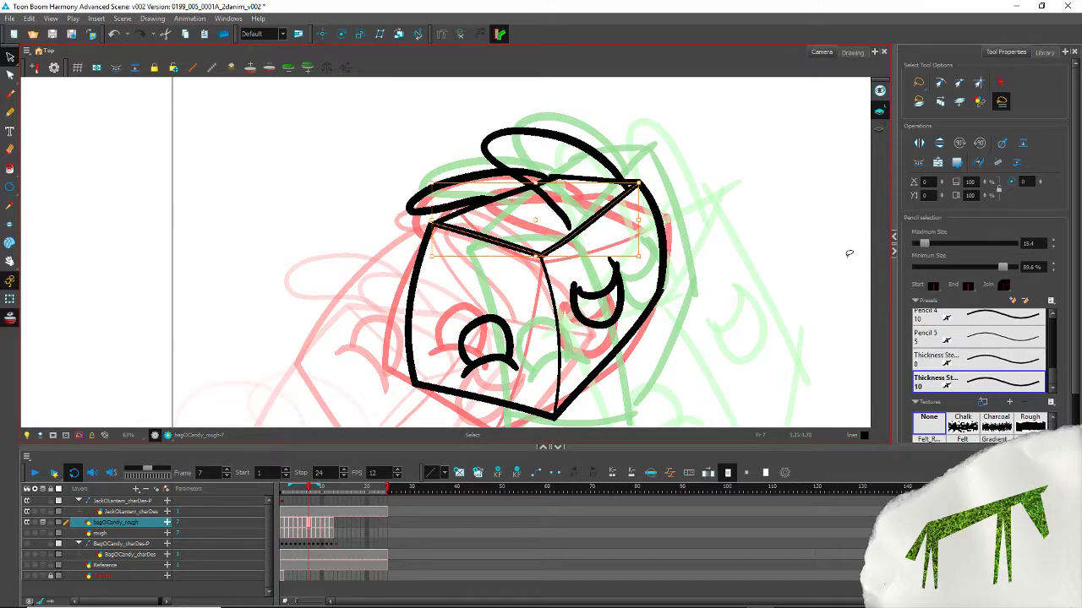
click(998, 162)
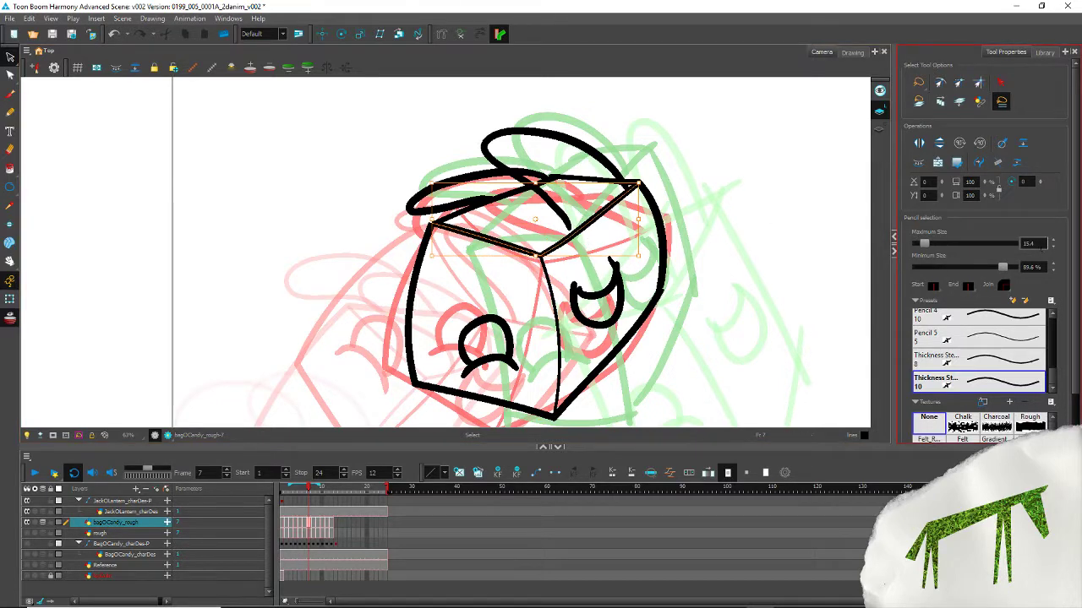
click(999, 383)
drag(1034, 243, 981, 246)
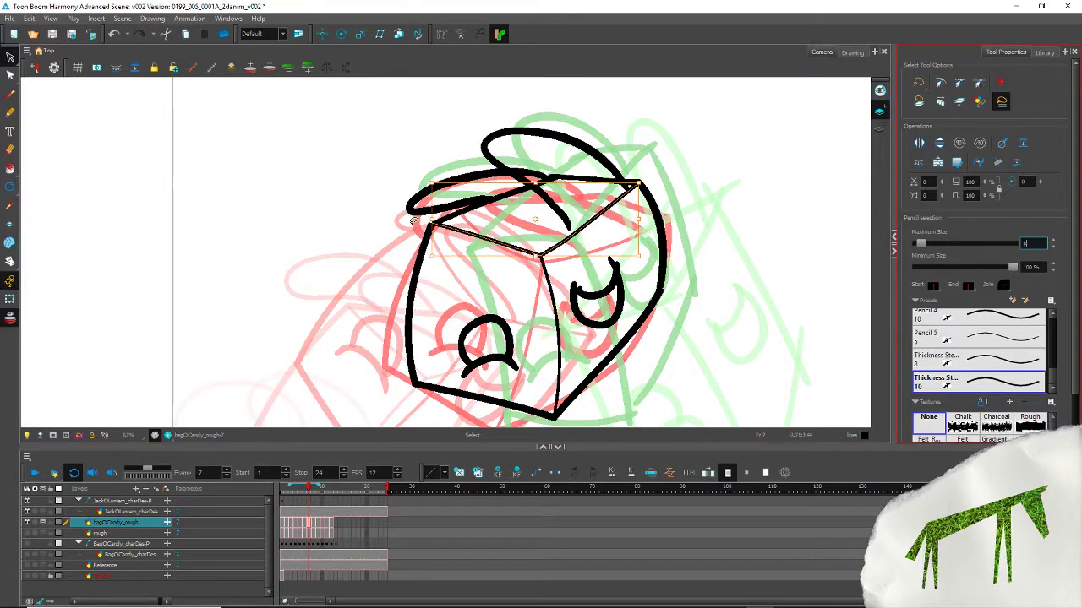
click(311, 189)
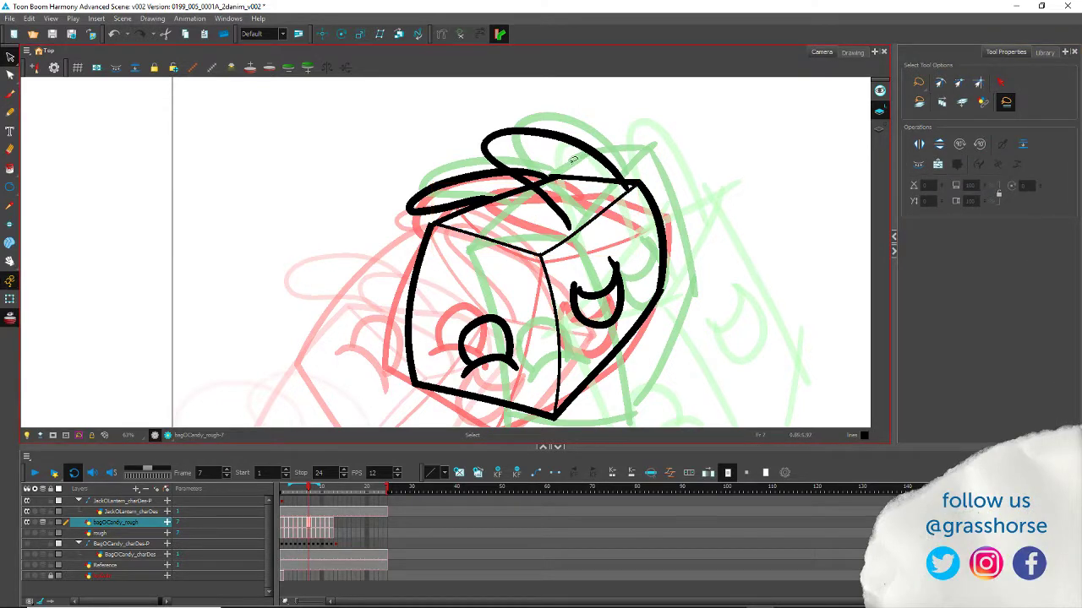
Step: Move the bag's back handle loop down toward the opening, and trim its ends where they overhang the opening's edges
click(516, 137)
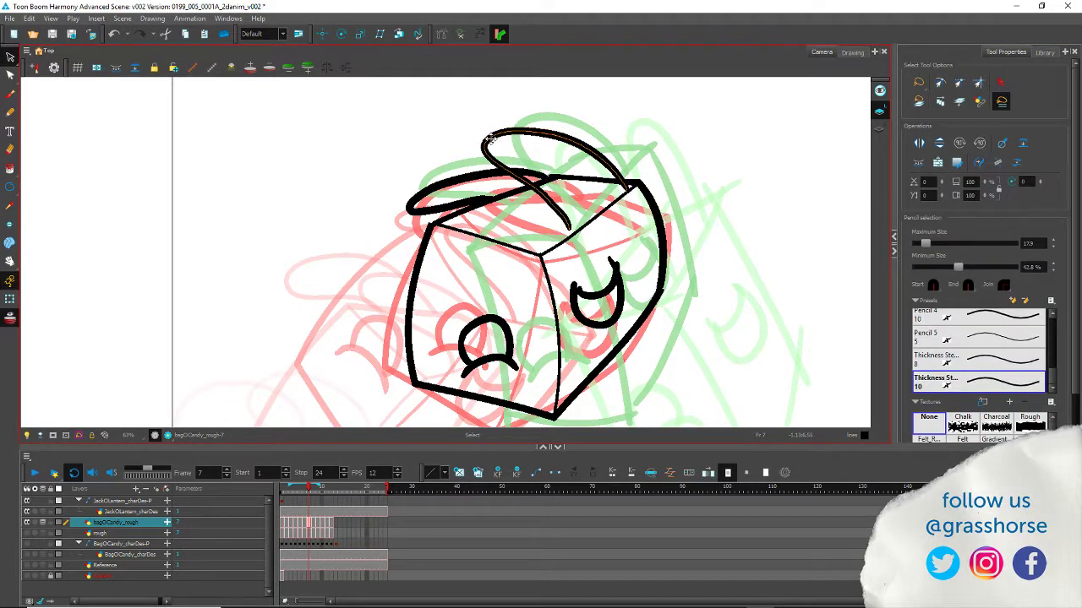
drag(492, 150, 494, 153)
click(421, 96)
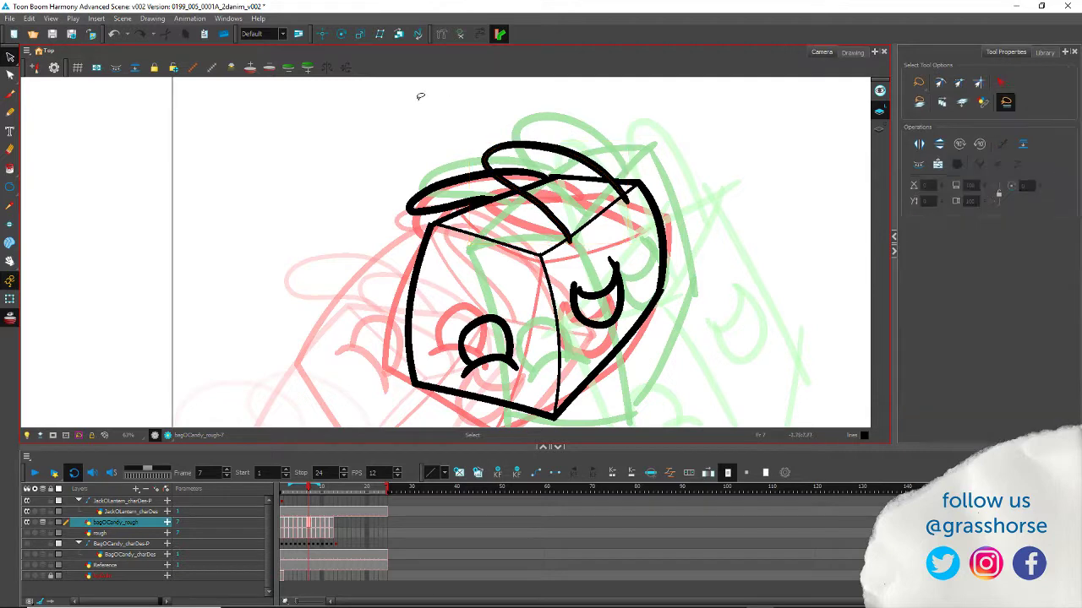
key(alt+t)
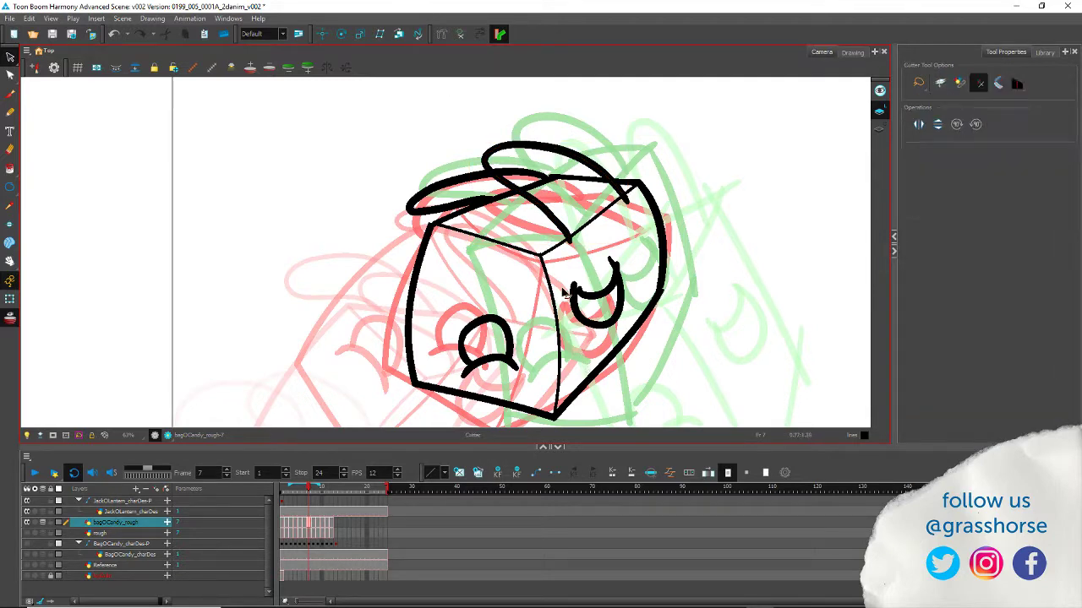
key(alt+s)
Step: Shift the bag's front handle loop outward and slightly down along the opening, and trim its overhanging end
click(413, 173)
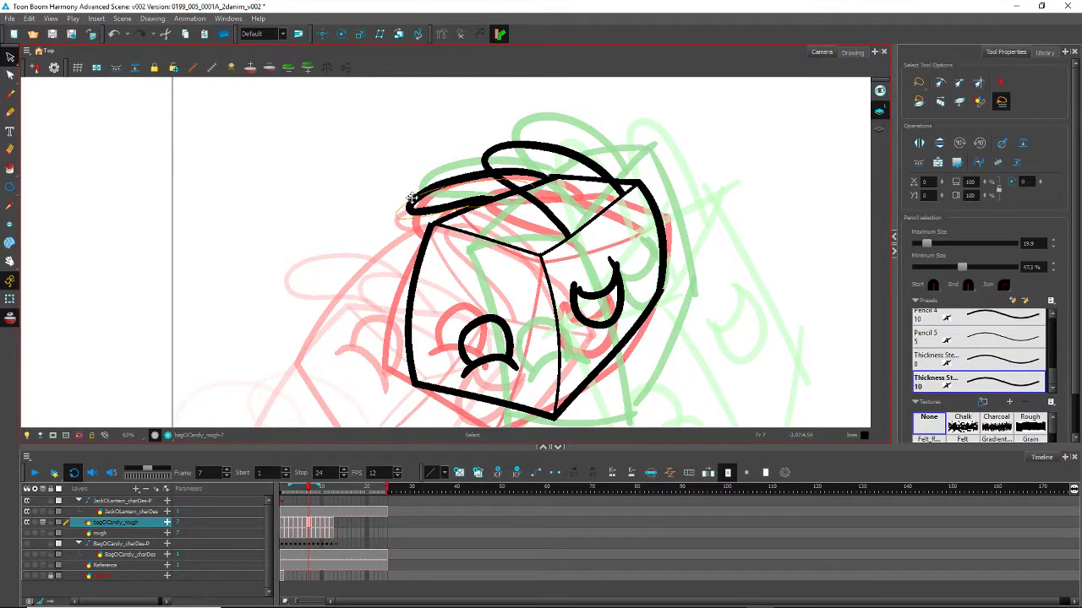
drag(411, 198, 412, 199)
click(370, 150)
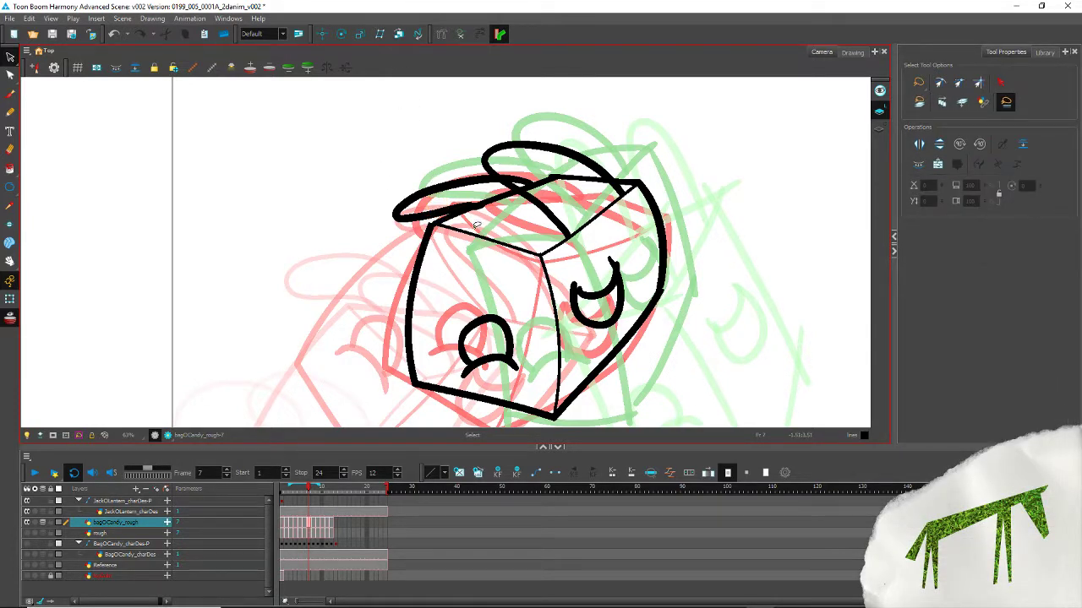
key(alt+t)
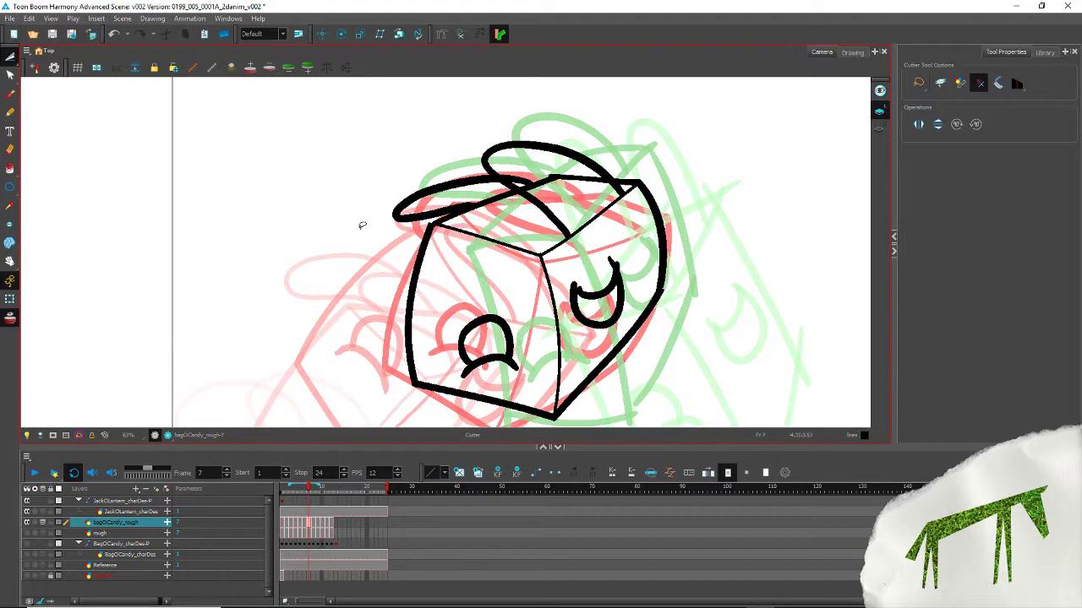
drag(416, 288, 385, 247)
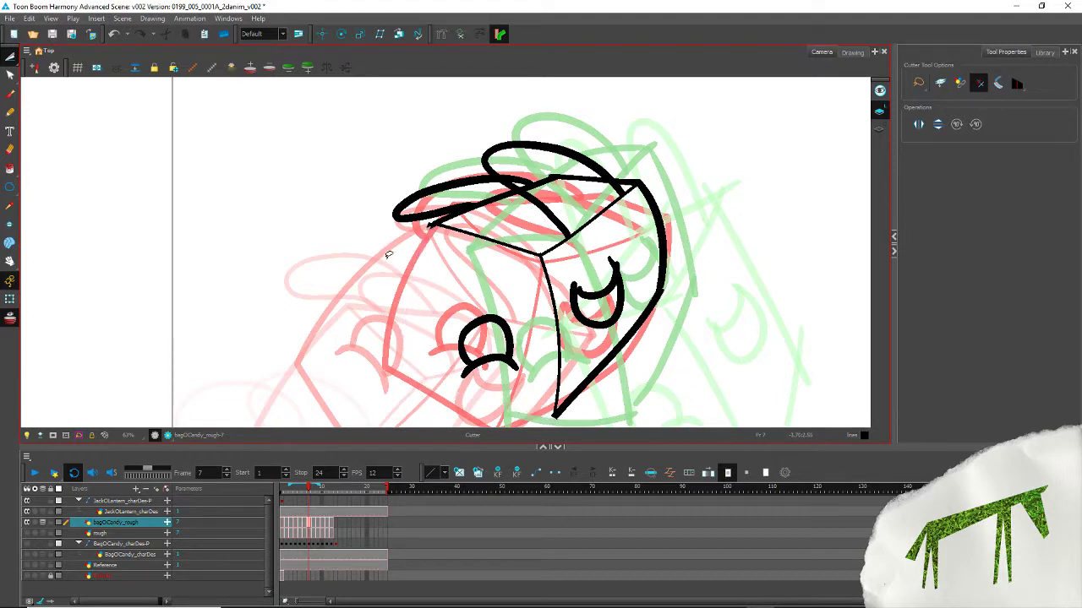
key(ctrl+z)
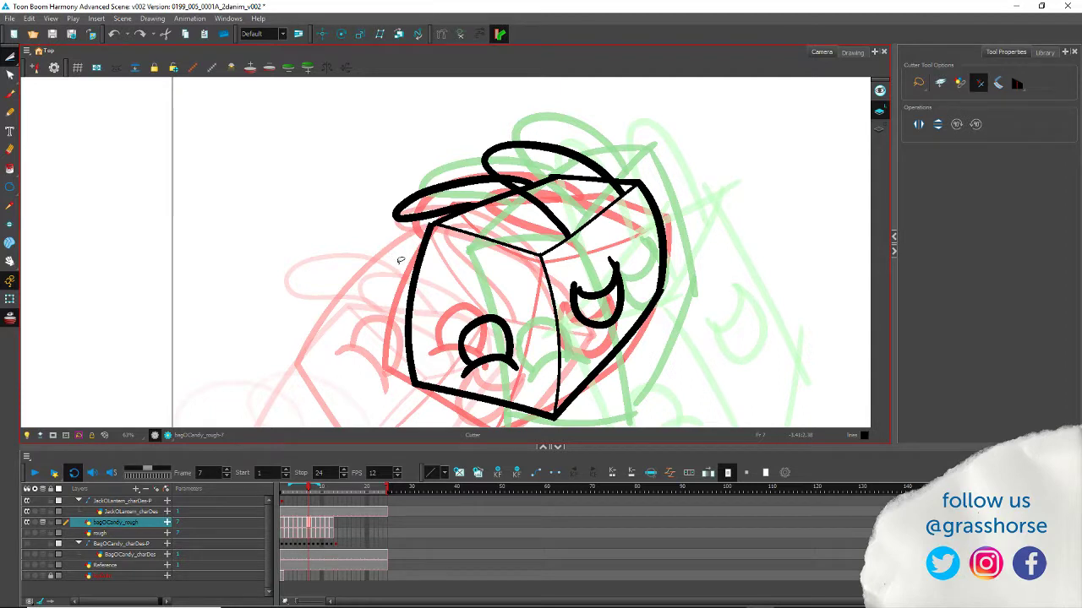
Step: Select the bag's left-and-lower outline together with its right and back-right outline, and adjust the tip shape of their line ends
key(alt+s)
click(417, 263)
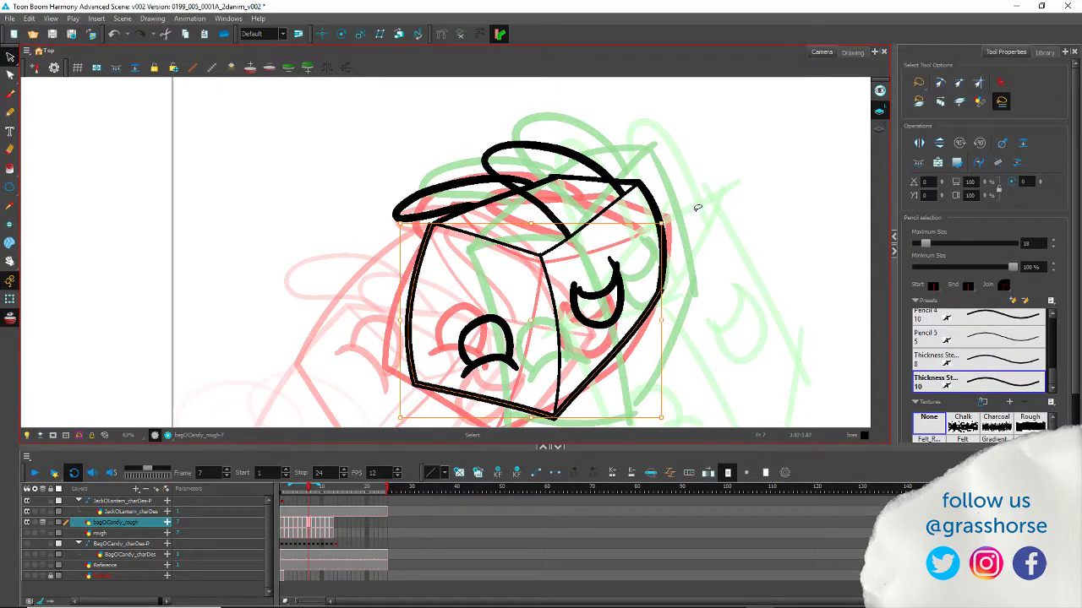
drag(697, 207, 560, 274)
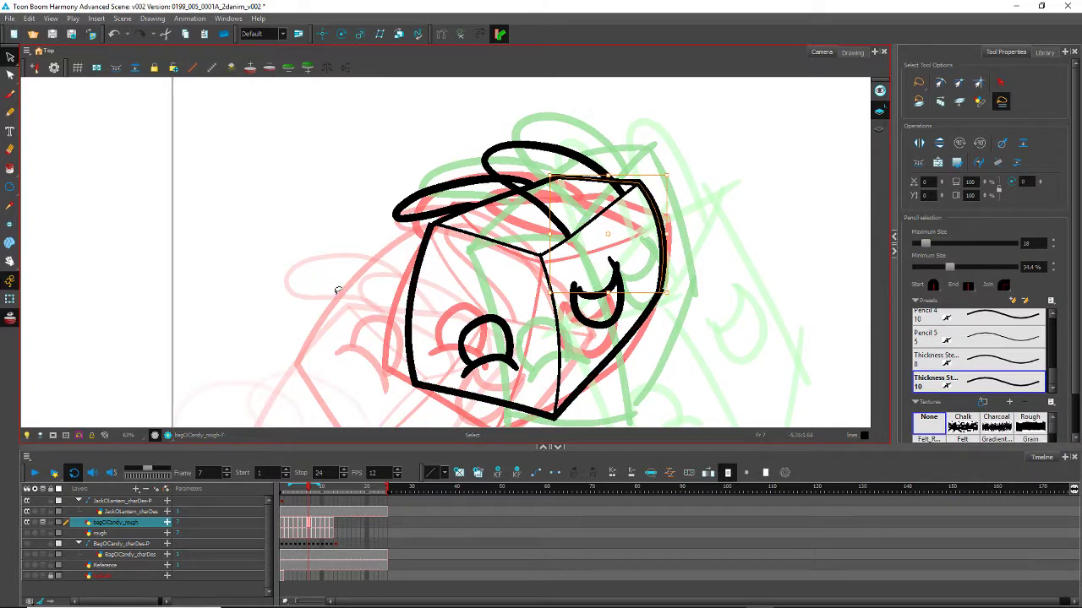
click(632, 324)
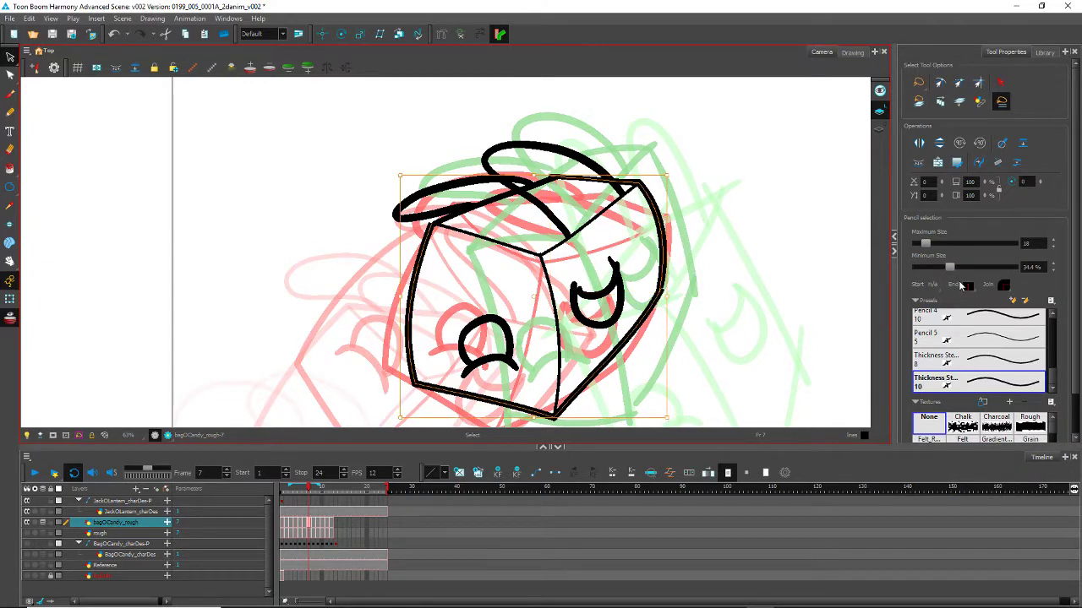
click(962, 286)
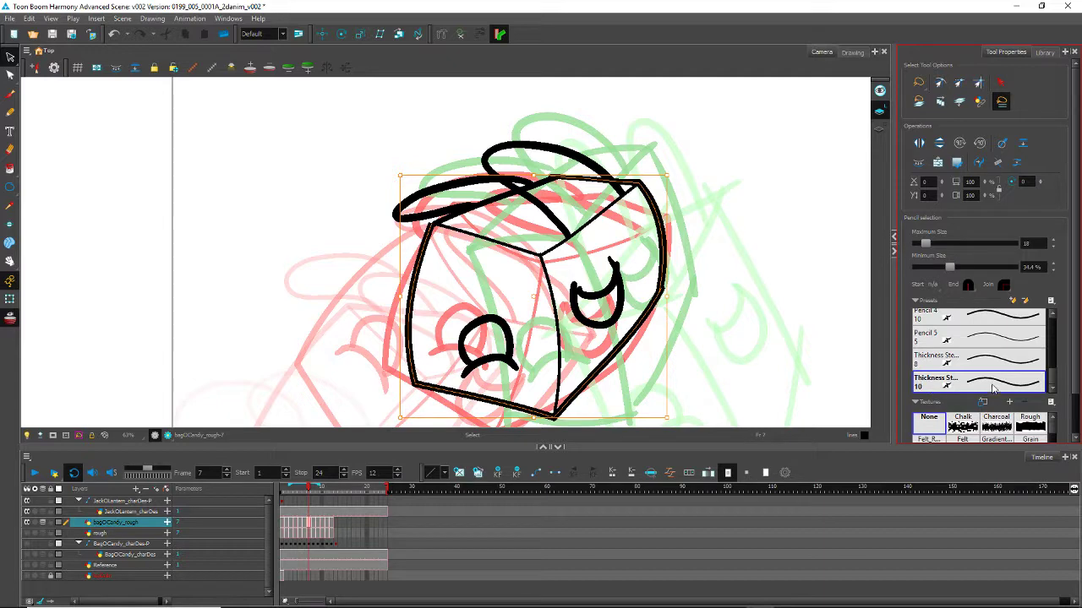
Step: Give the selected bag outline strokes a maximum size of 16, a minimum size of 100% and round start and end caps
click(993, 384)
text(16)
key(Return)
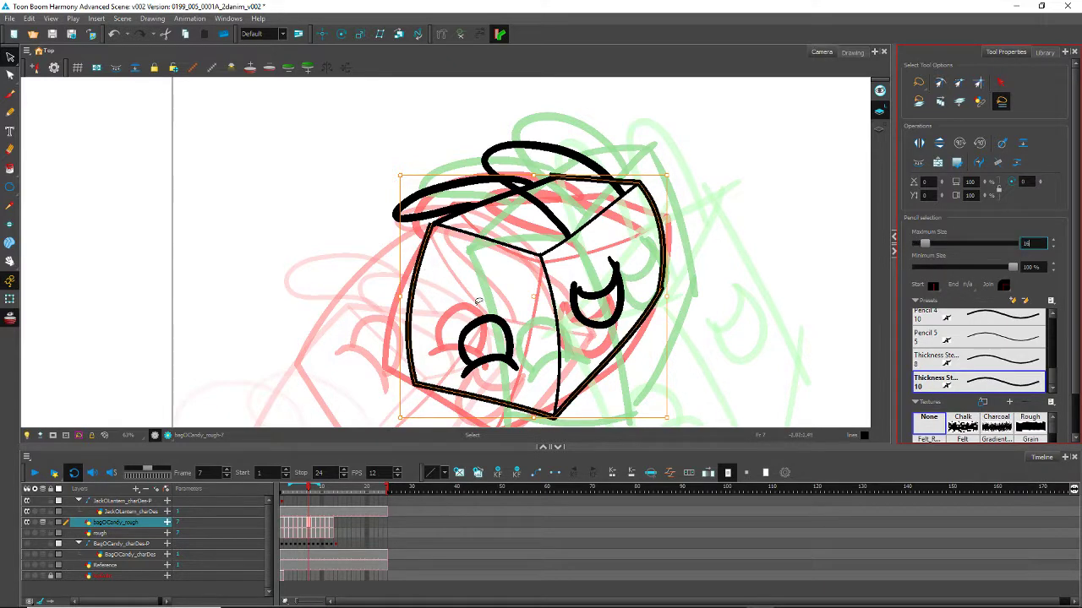
click(933, 285)
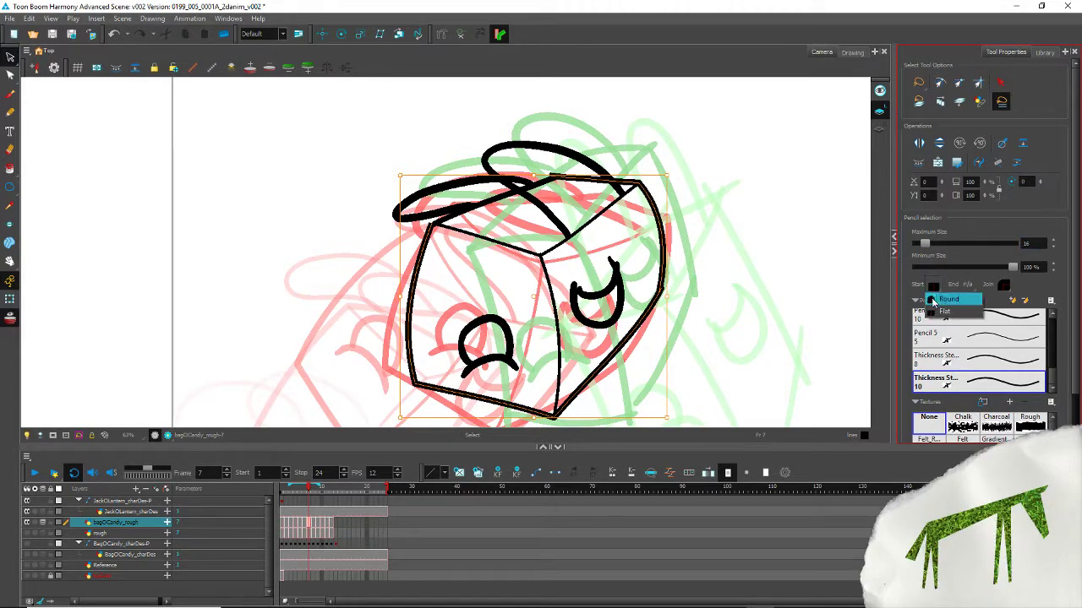
click(945, 297)
click(969, 286)
click(972, 300)
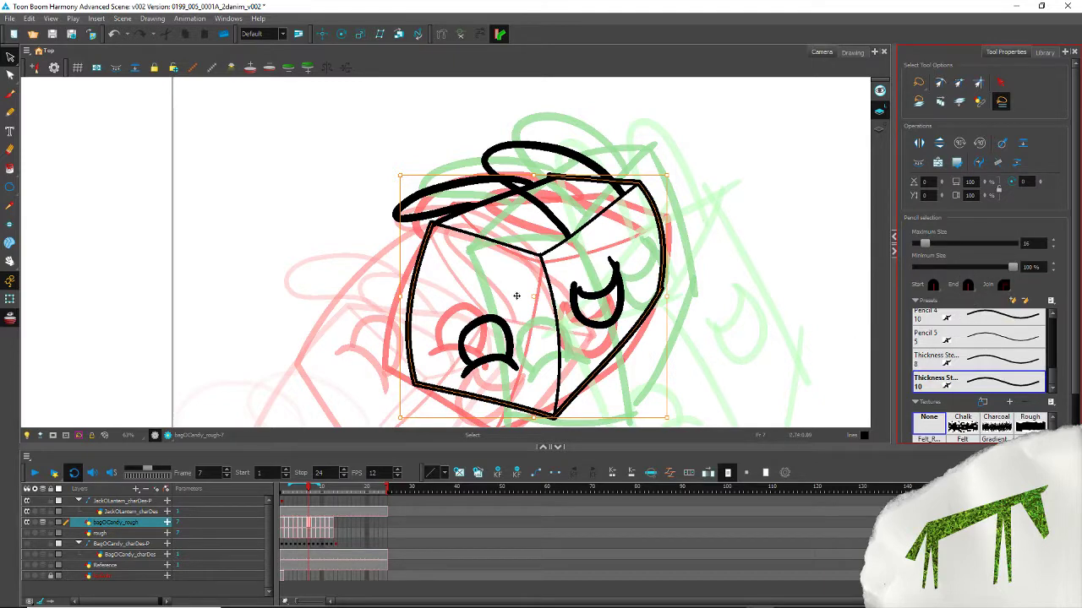
click(288, 156)
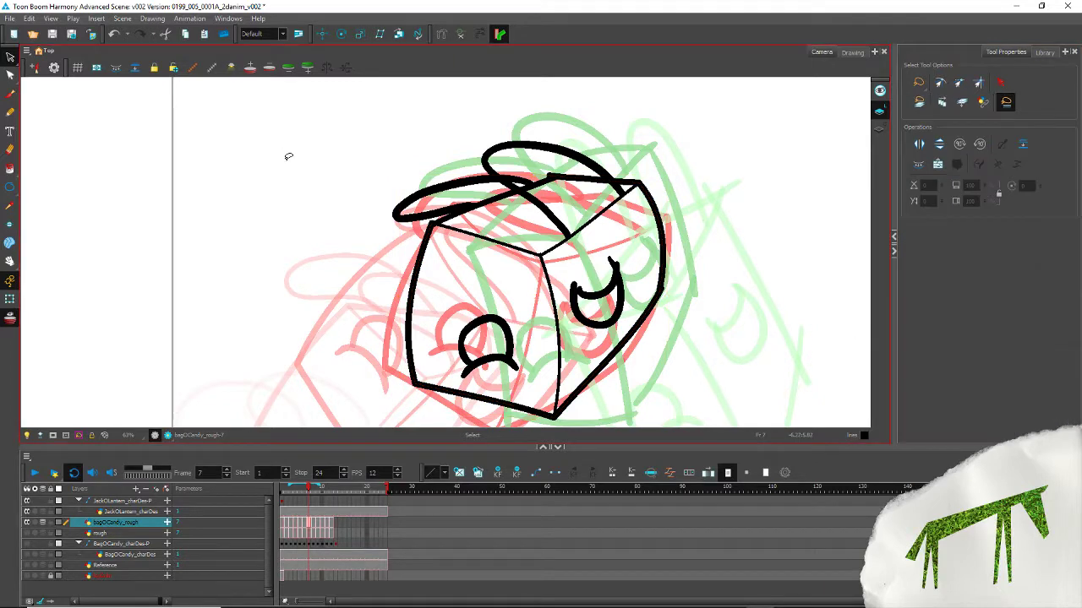
Step: Nudge and slightly rotate the bag's top-left edge stroke so its ends line up with the neighbouring corners
click(549, 179)
click(583, 179)
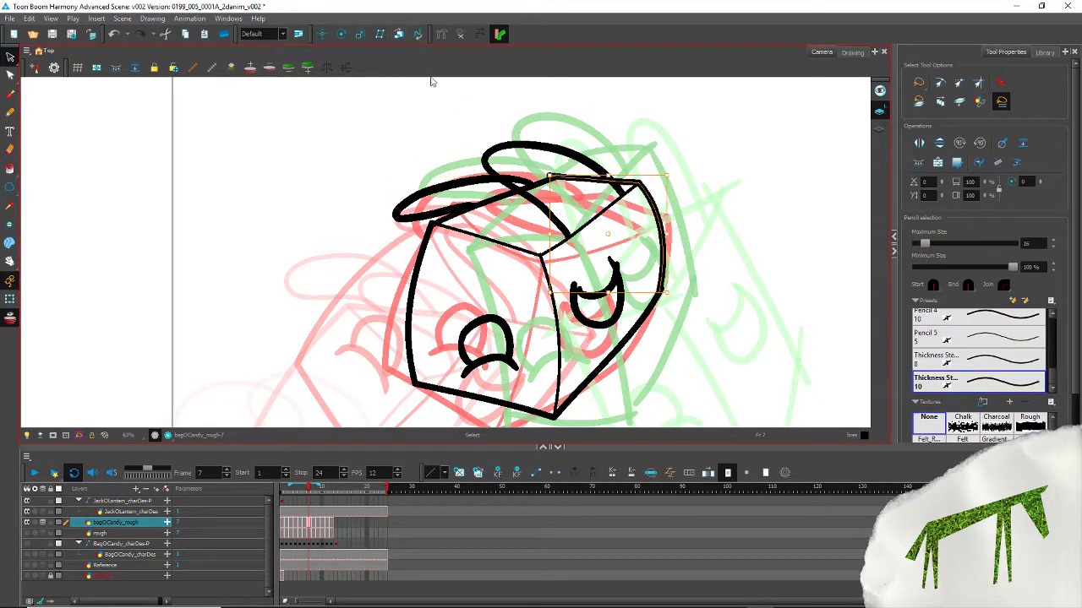
click(499, 205)
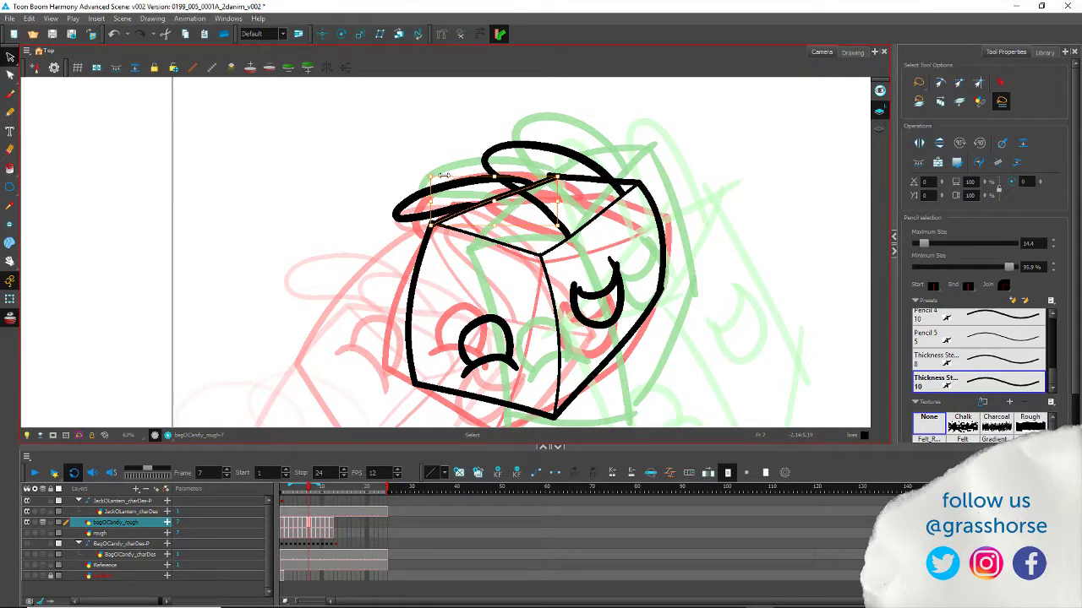
key(Left)
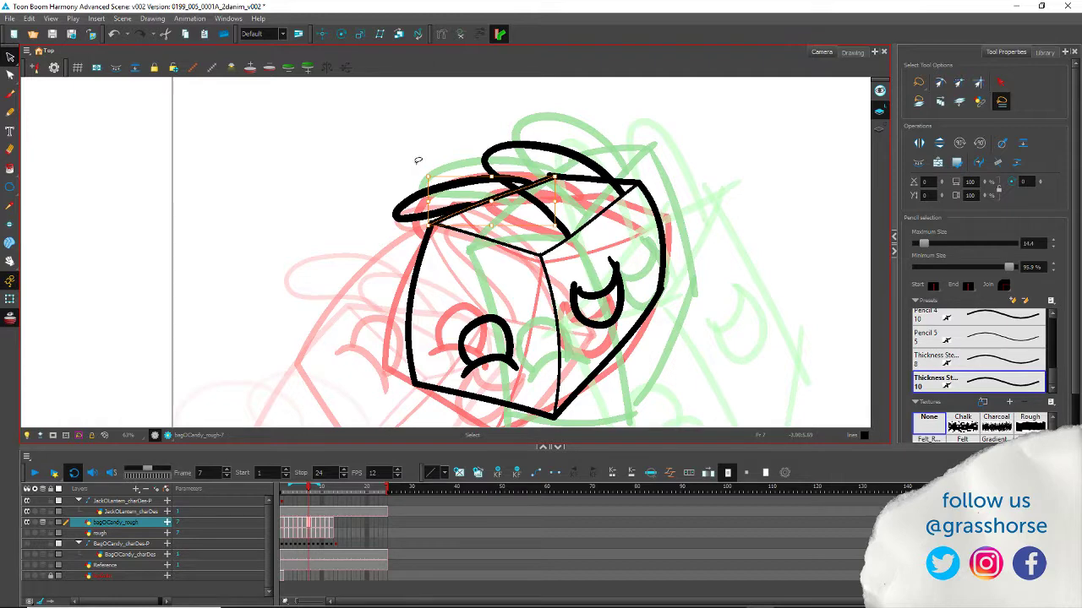
key(Left)
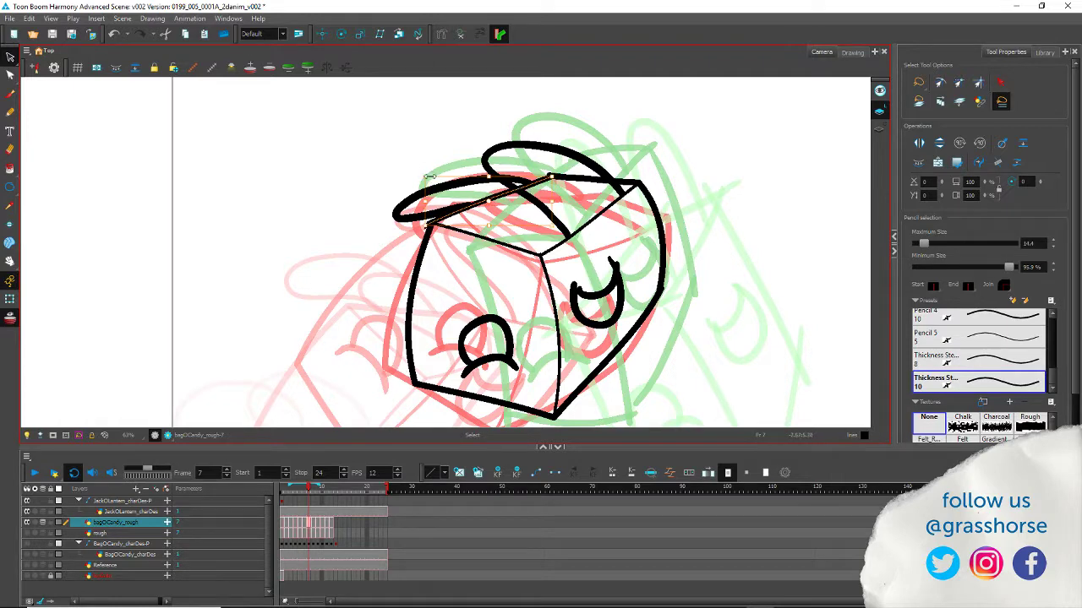
key(Right)
key(Right)
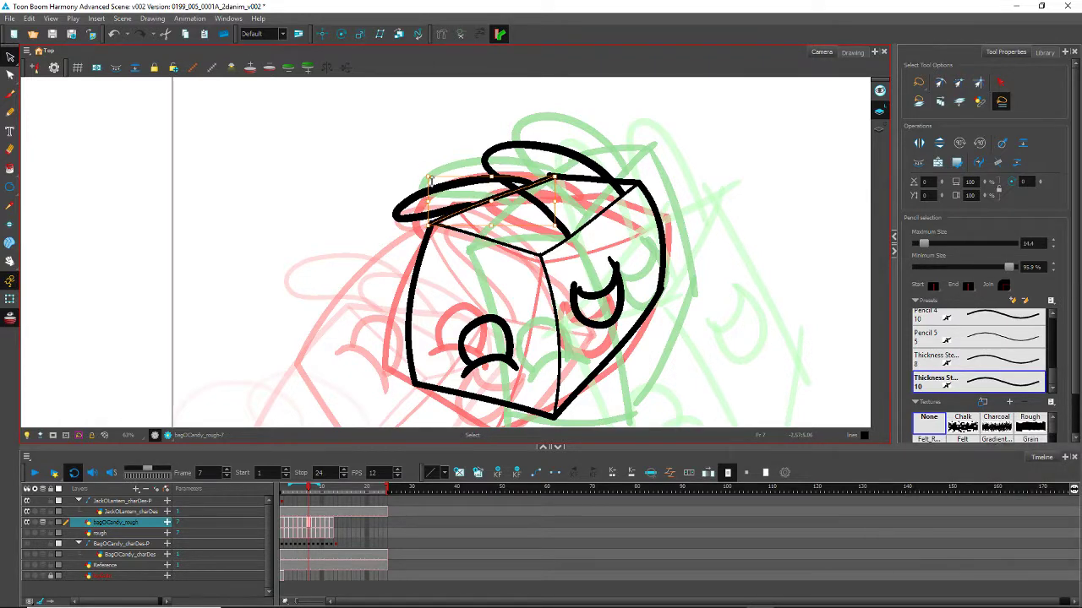
drag(428, 226, 431, 221)
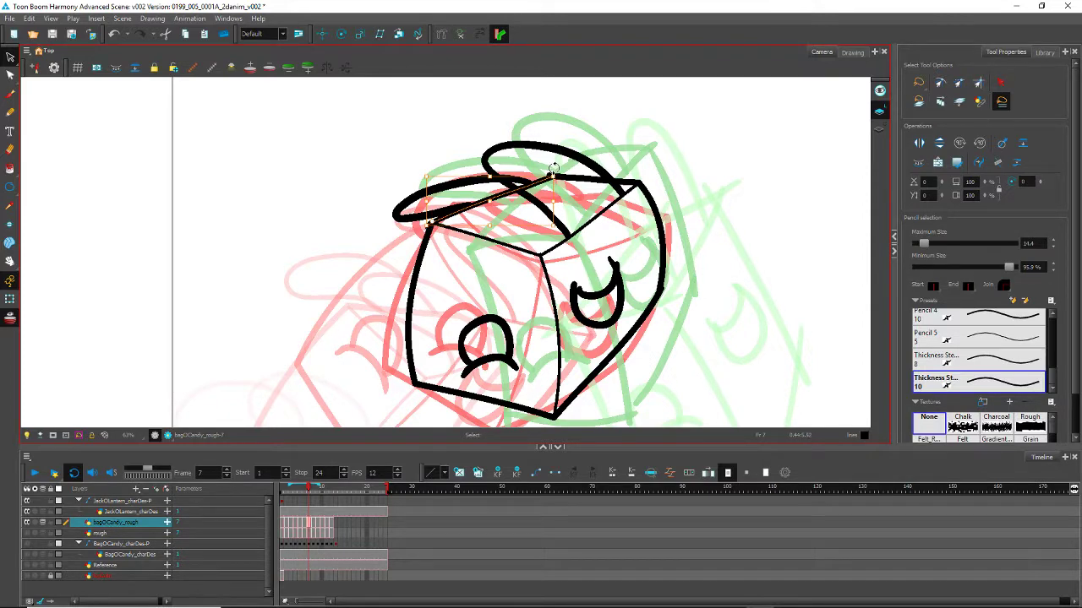
mouse_move(554, 168)
mouse_down()
mouse_move(544, 160)
mouse_move(559, 162)
mouse_up()
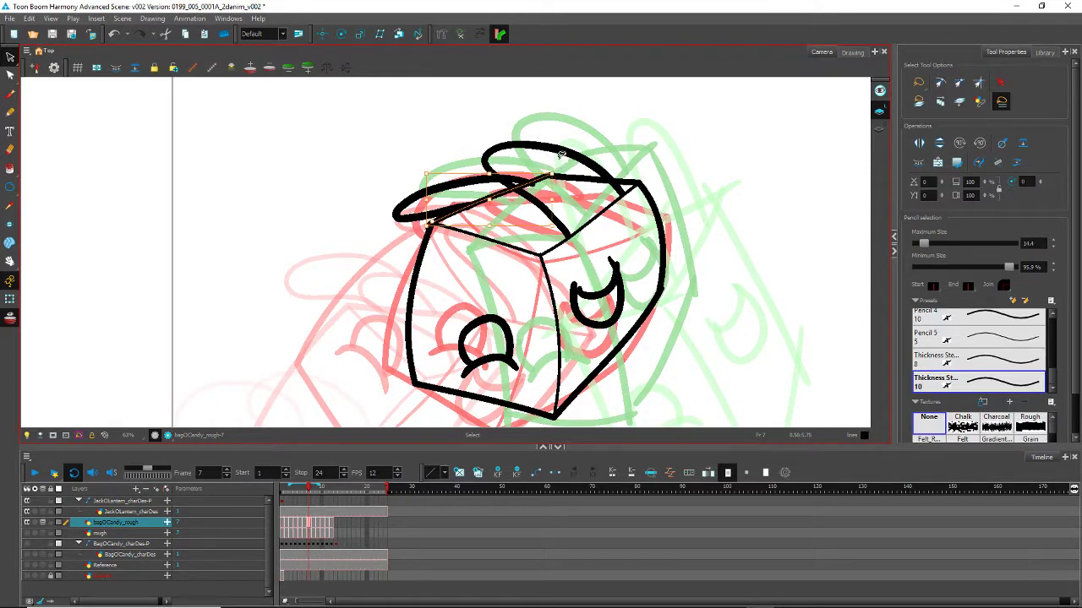
click(392, 91)
Step: Trim the end of the left loop stroke that overshoots the bag's top edge with the Cutter
scroll(462, 182, up, 2)
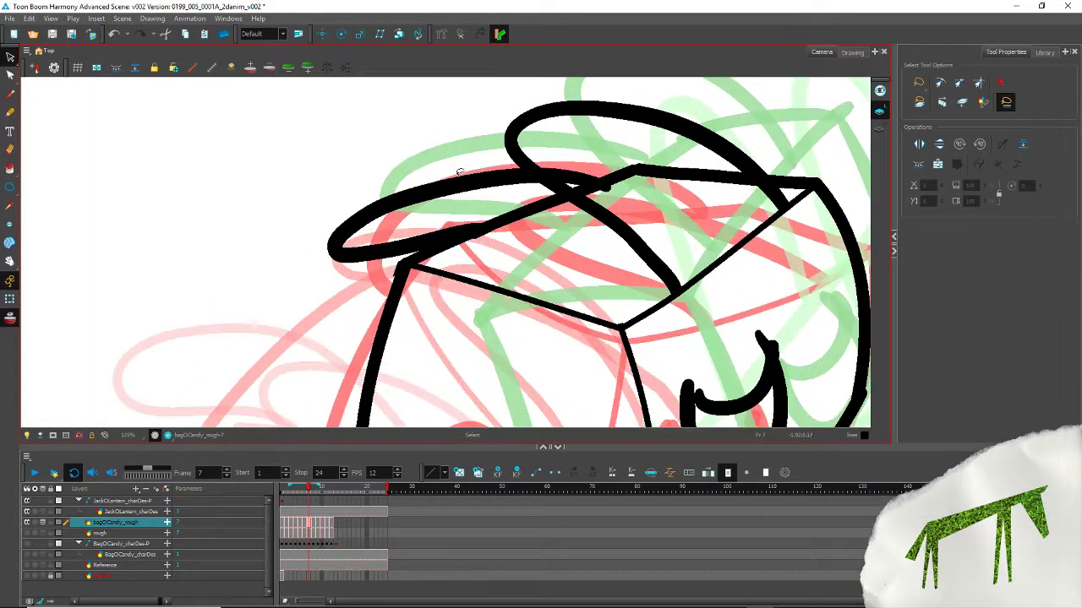
key(alt+t)
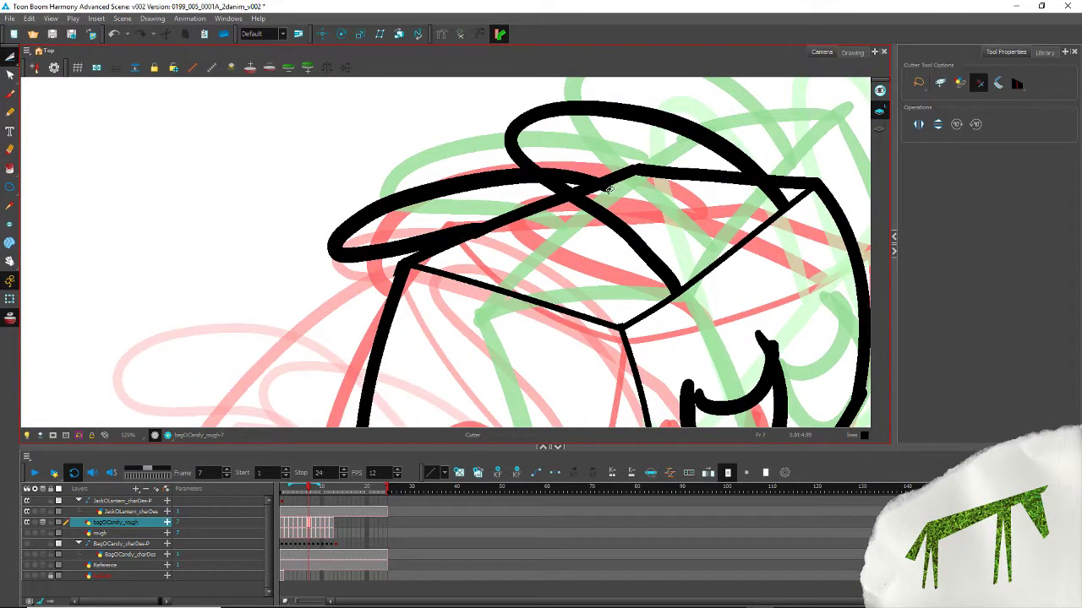
drag(611, 185, 599, 190)
Step: Try to cut off and delete the top edge's overshooting end at the bag's upper-left corner
mouse_move(396, 277)
mouse_down()
mouse_move(392, 269)
mouse_move(391, 278)
mouse_up()
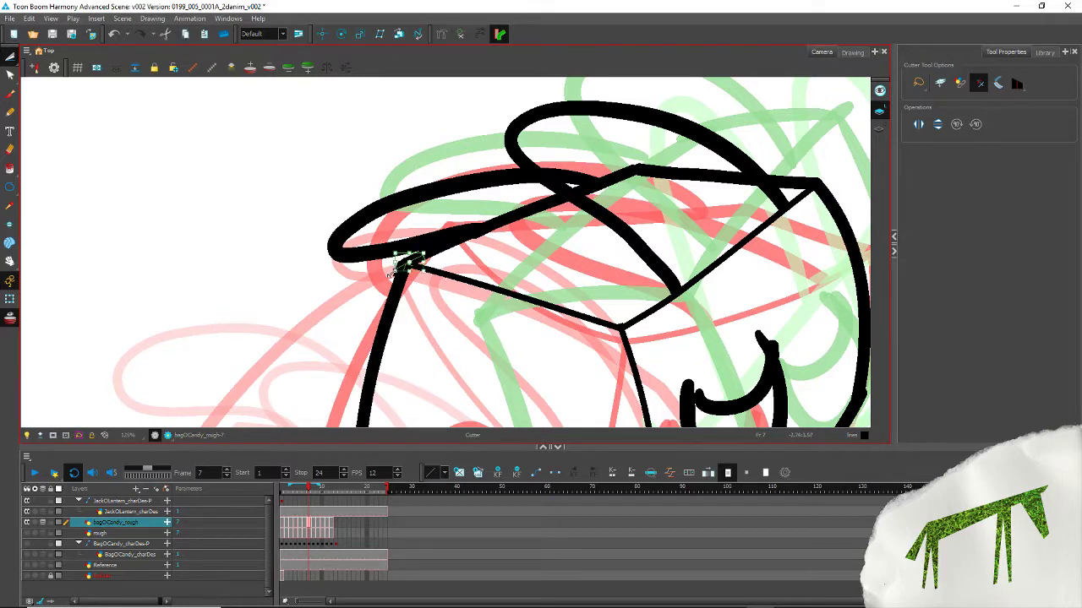
key(Delete)
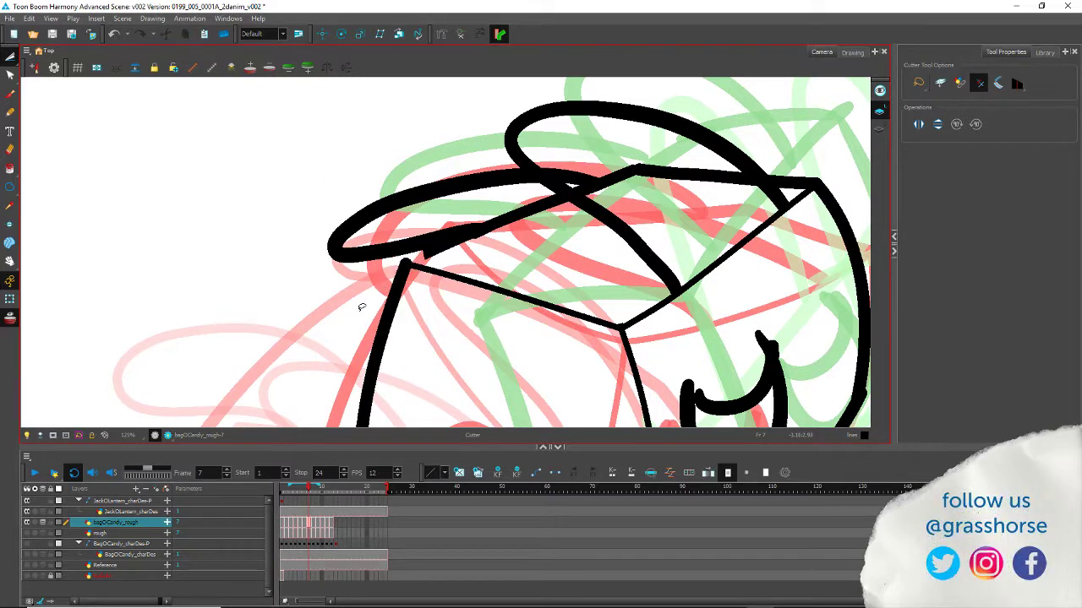
key(ctrl+z)
Step: Delete the contour point that makes the top edge stroke overshoot the bag's upper-left corner with the Contour Editor
key(alt+q)
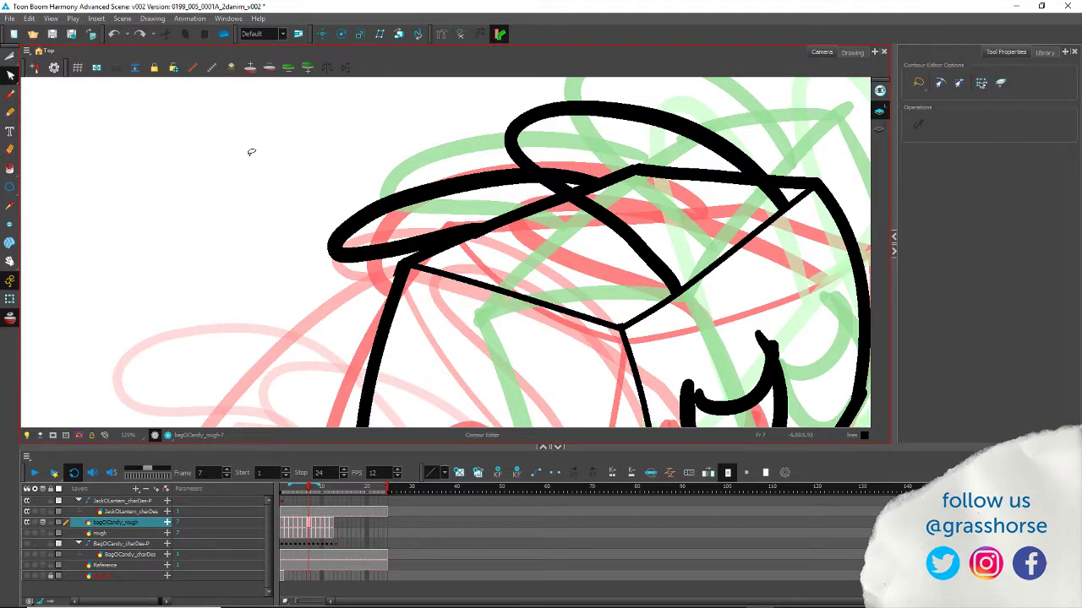
mouse_move(422, 320)
mouse_down()
mouse_move(420, 222)
mouse_move(332, 262)
mouse_up()
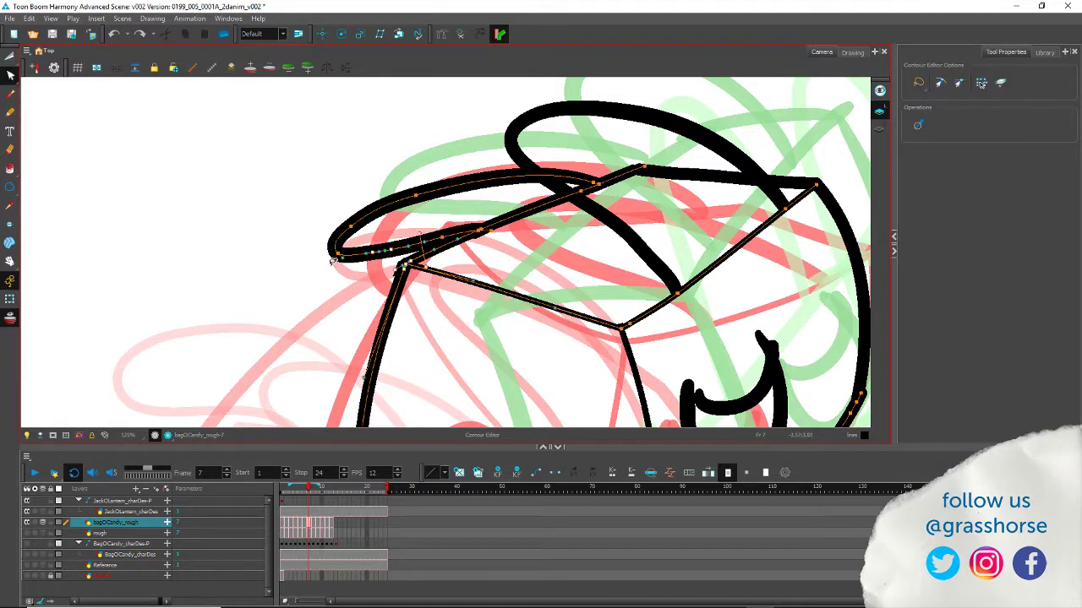
key(Delete)
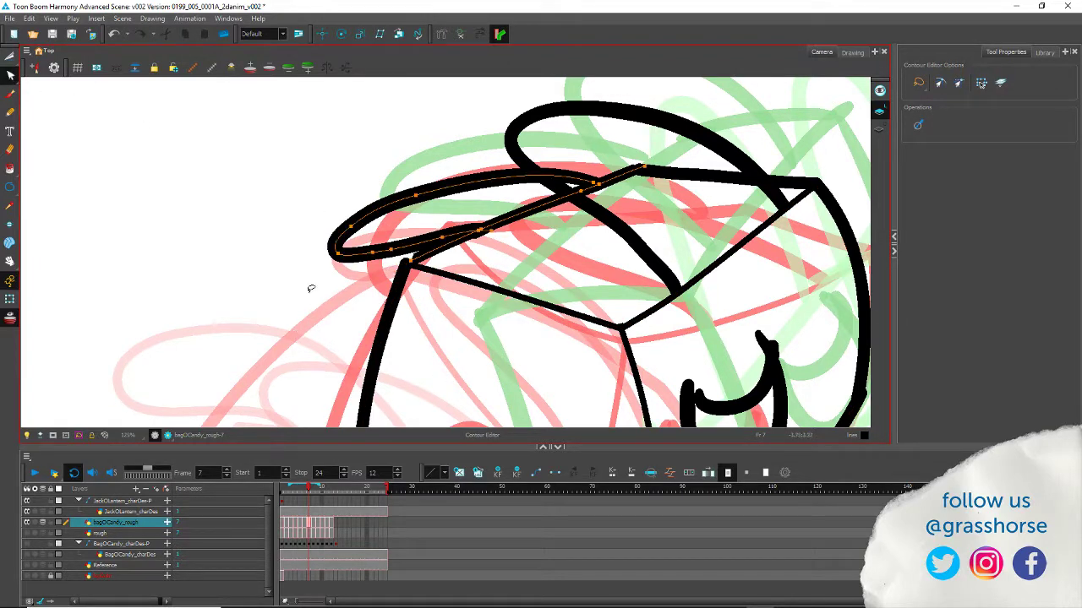
click(311, 291)
Step: Try to cut out the middle section of the bag's top-left edge stroke with the Cutter
click(526, 211)
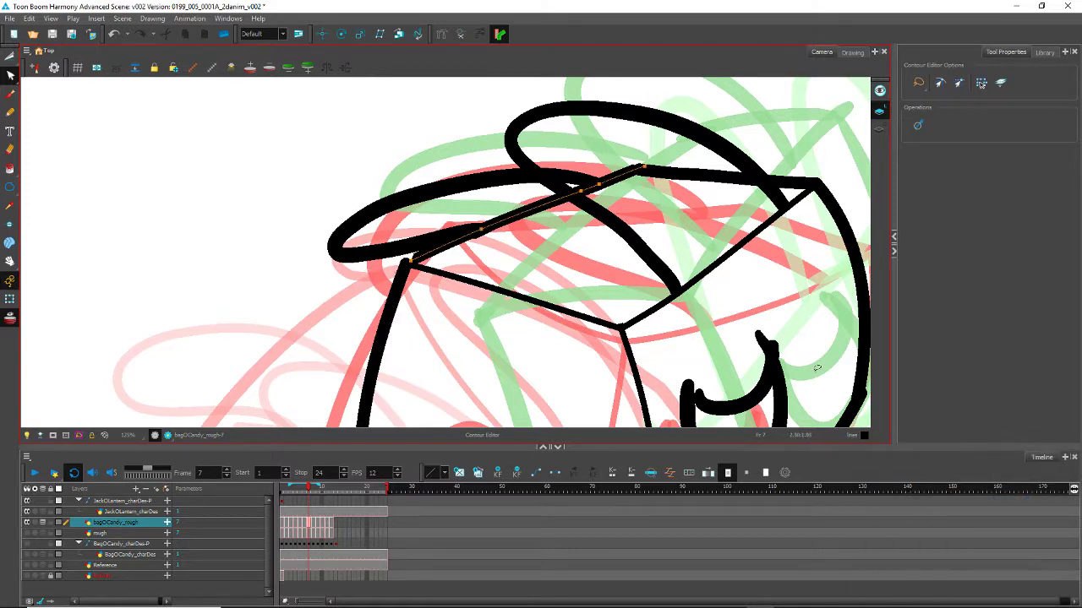
key(alt+t)
drag(542, 229, 522, 192)
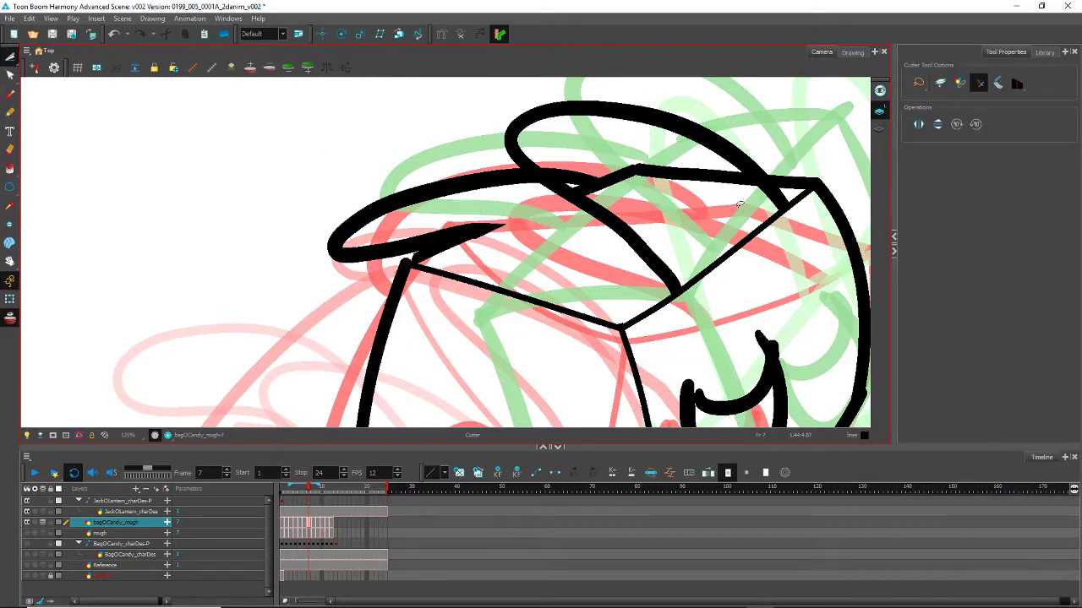
key(ctrl+z)
Step: Give the bag's top-left edge stroke round start and end caps
key(alt+s)
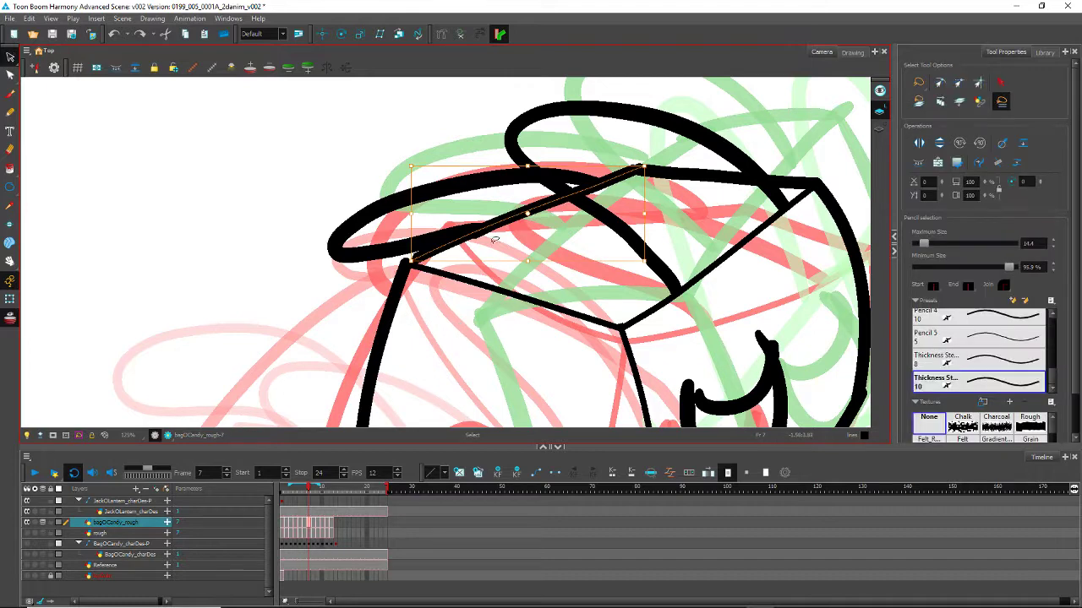
click(967, 285)
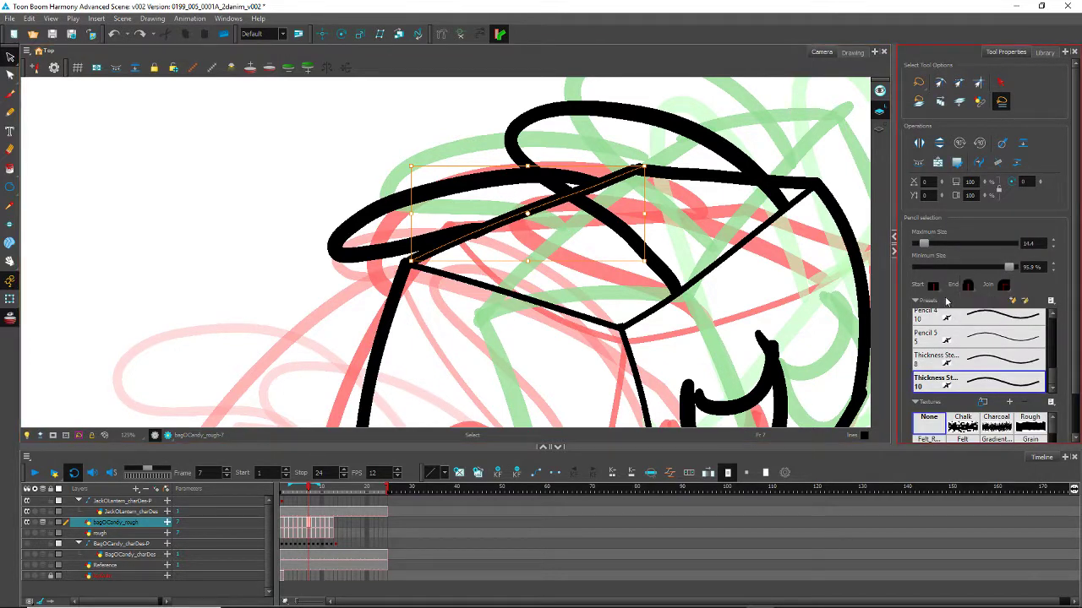
click(933, 285)
click(945, 311)
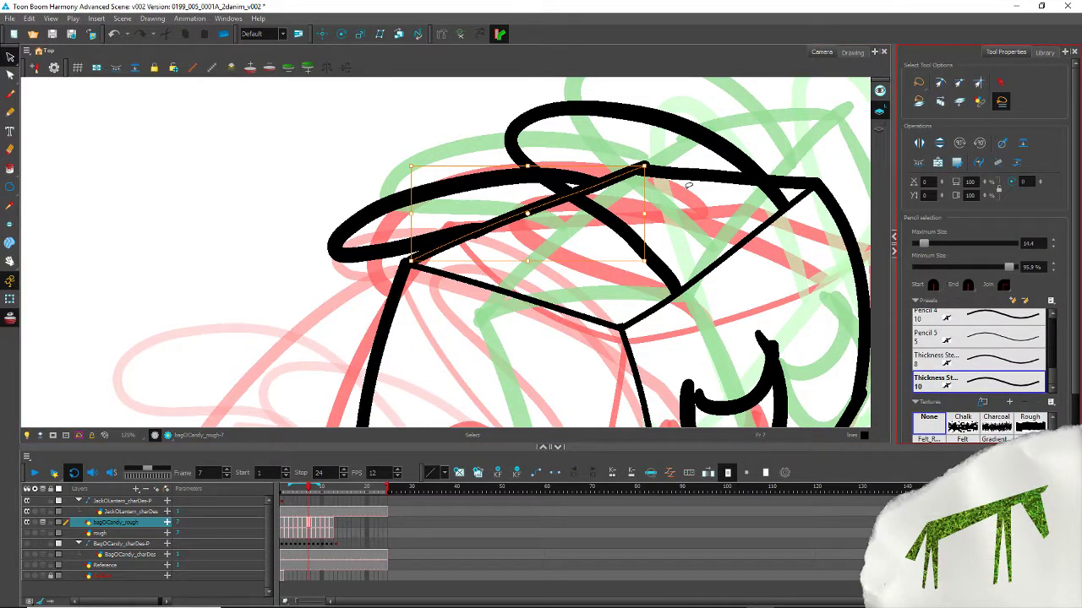
Step: Select the top-left edge stroke together with the adjoining top-right outline stroke and merge them into one pencil line
key(Delete)
key(ctrl+z)
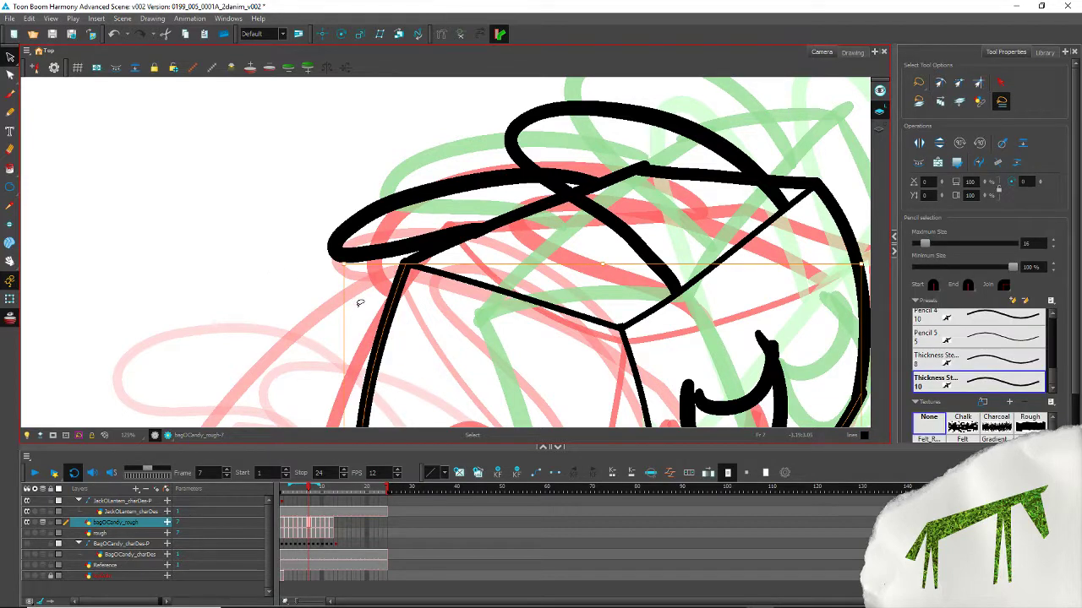
drag(681, 198, 685, 158)
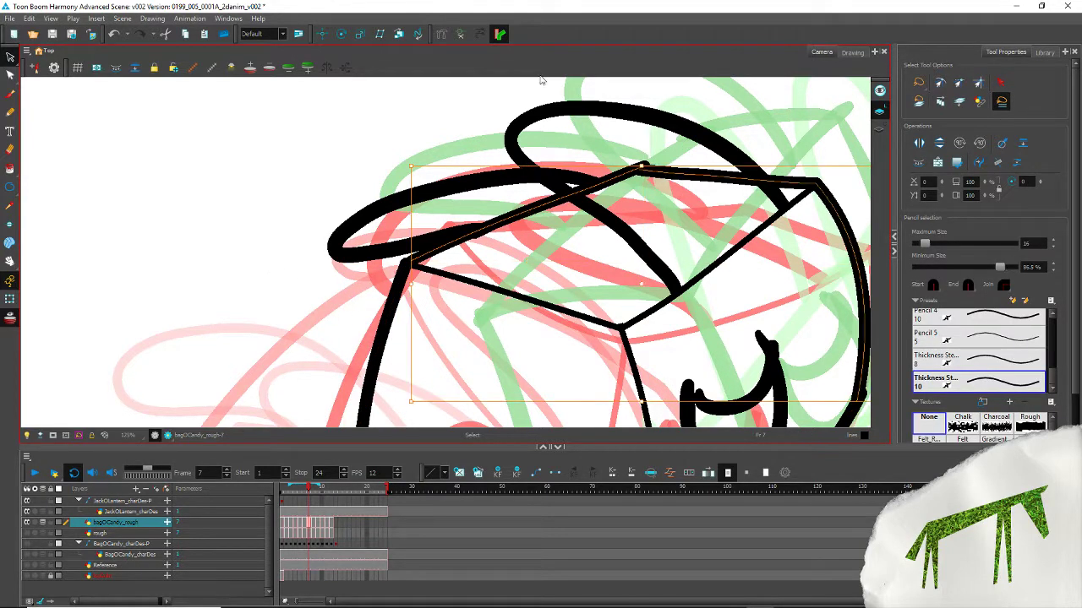
click(1006, 197)
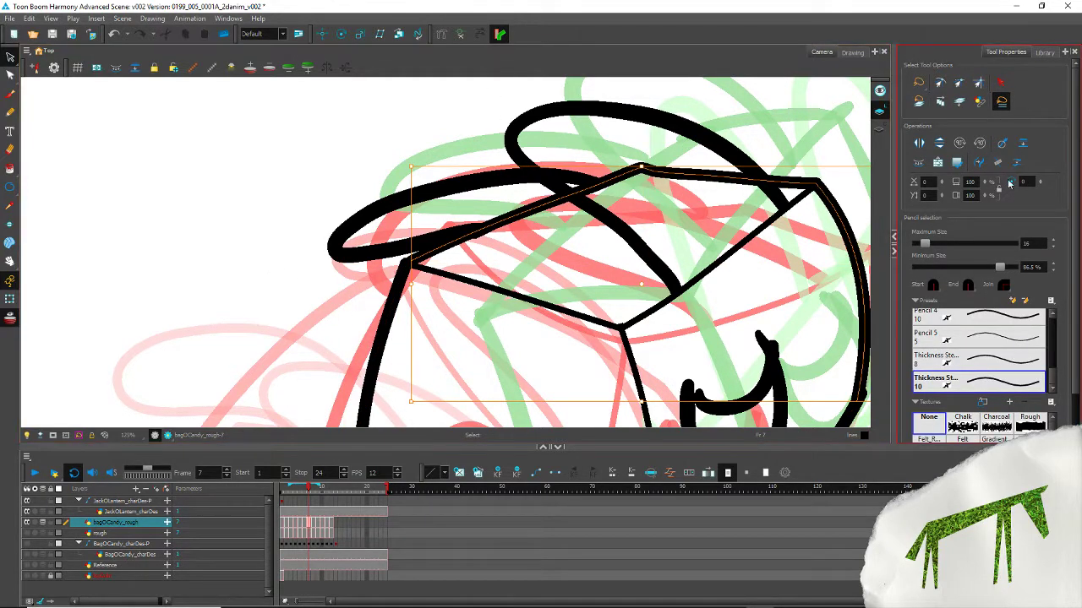
Step: Reshape the merged stroke's upper corner into a sharp bend by adjusting its points and handles with the Contour Editor
click(10, 75)
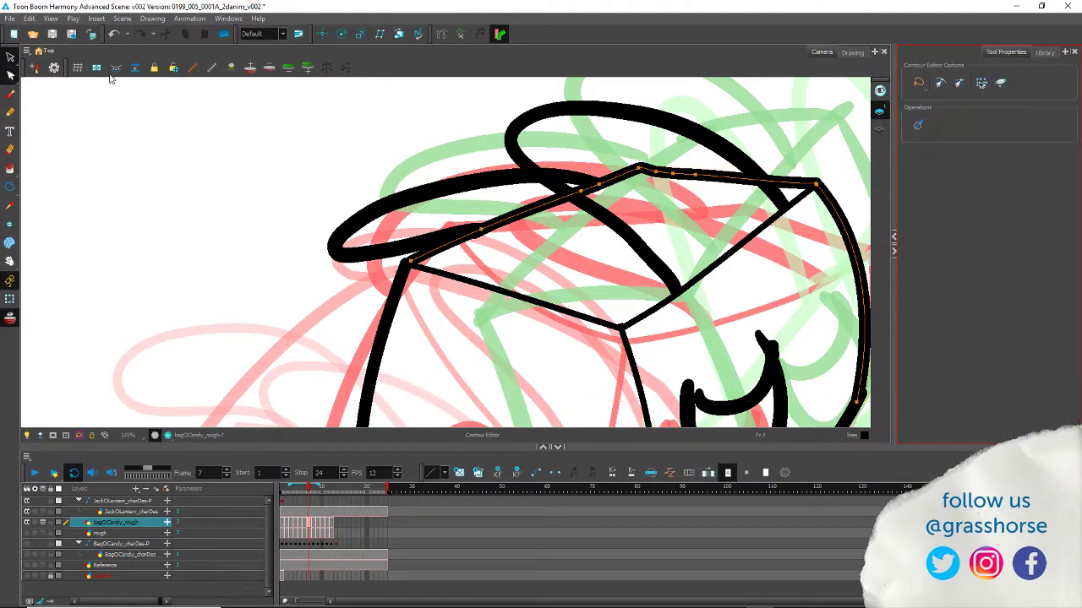
click(644, 153)
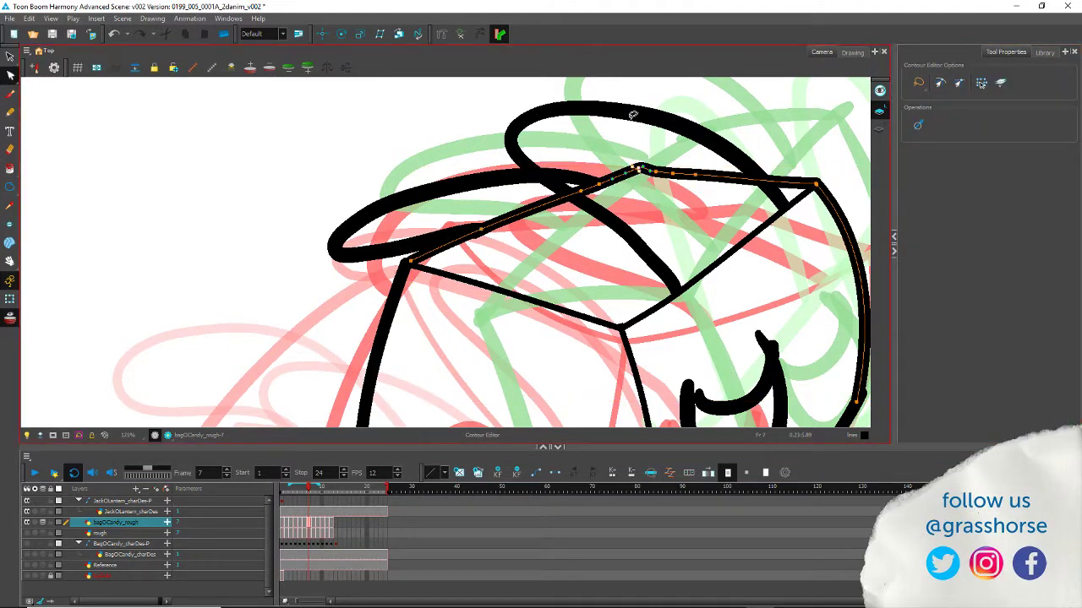
scroll(626, 114, up, 5)
mouse_move(649, 277)
mouse_down()
mouse_move(691, 270)
mouse_move(659, 235)
mouse_move(697, 254)
mouse_up()
click(698, 253)
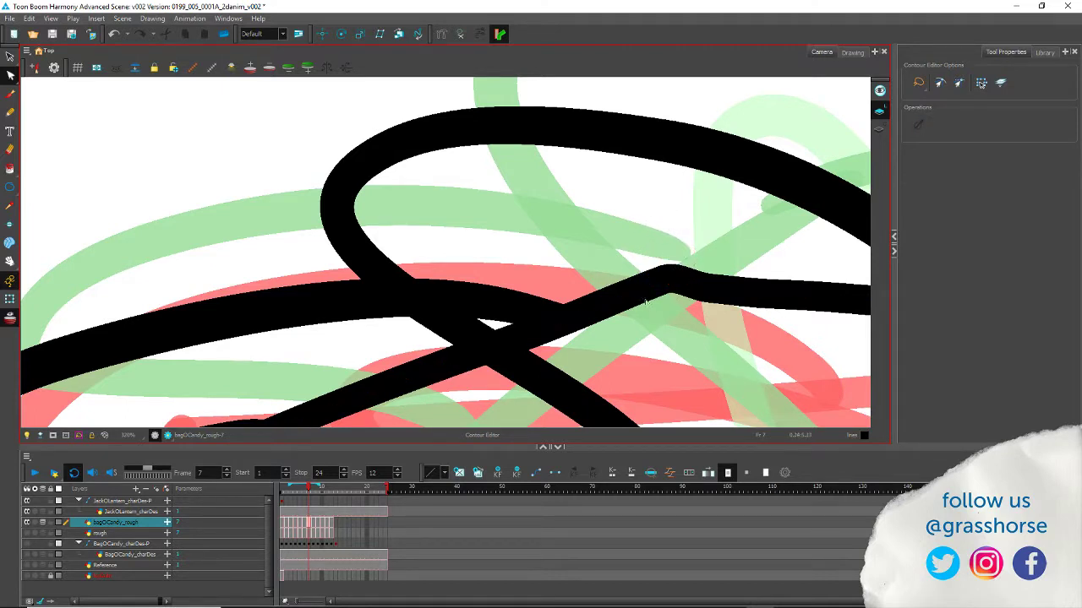
click(667, 271)
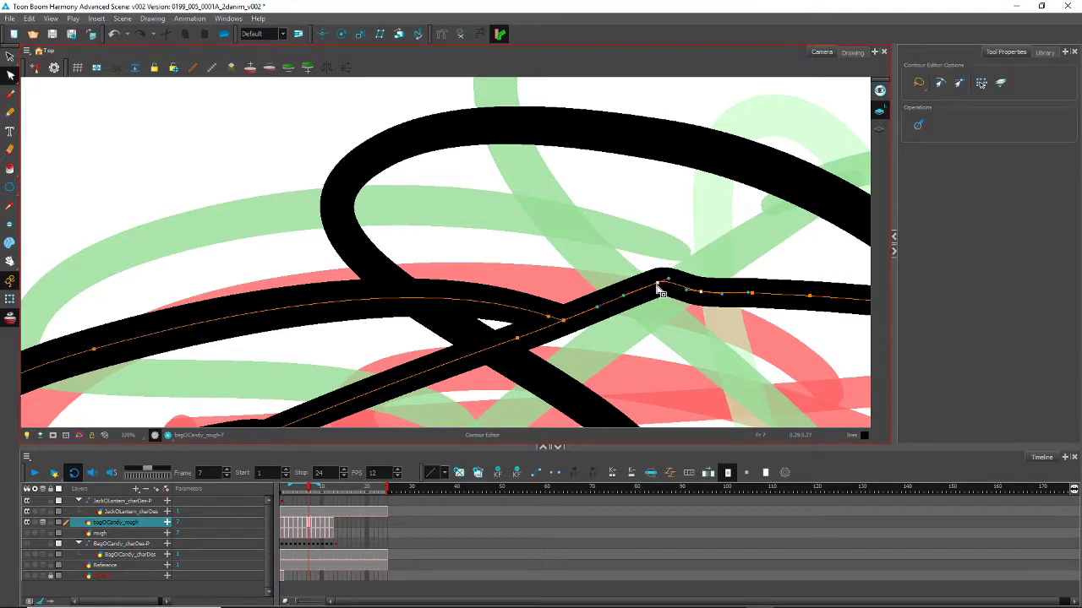
drag(658, 283, 666, 280)
drag(658, 246, 661, 285)
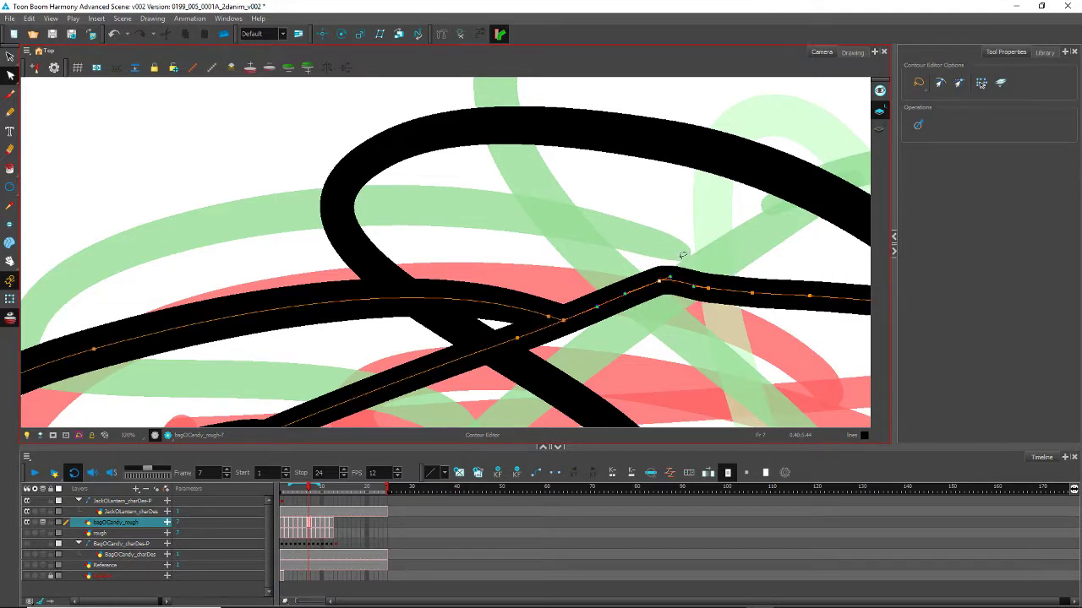
click(651, 285)
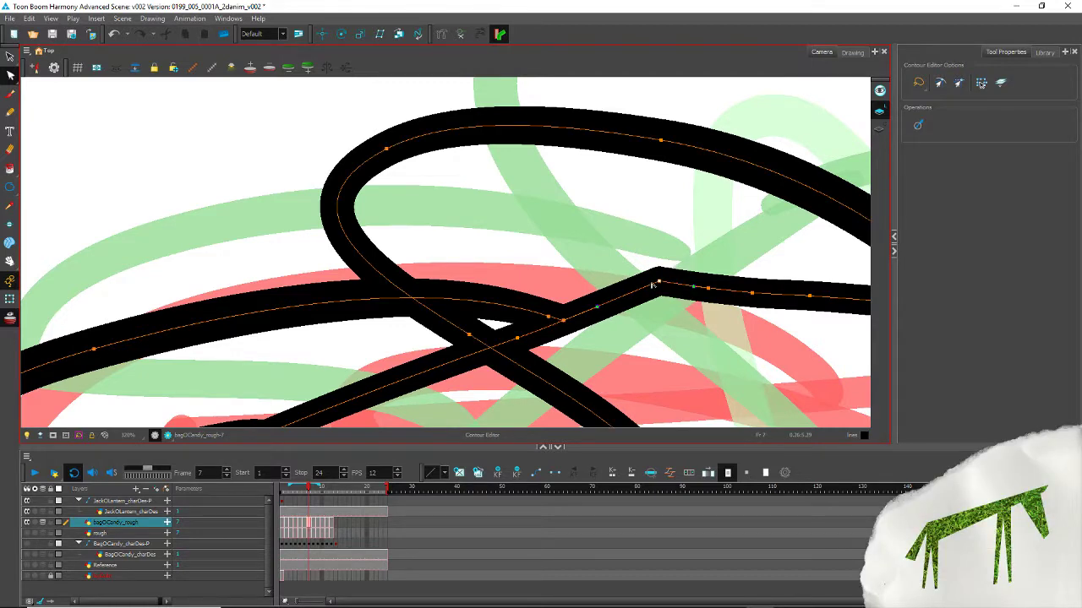
drag(651, 286, 651, 287)
click(629, 240)
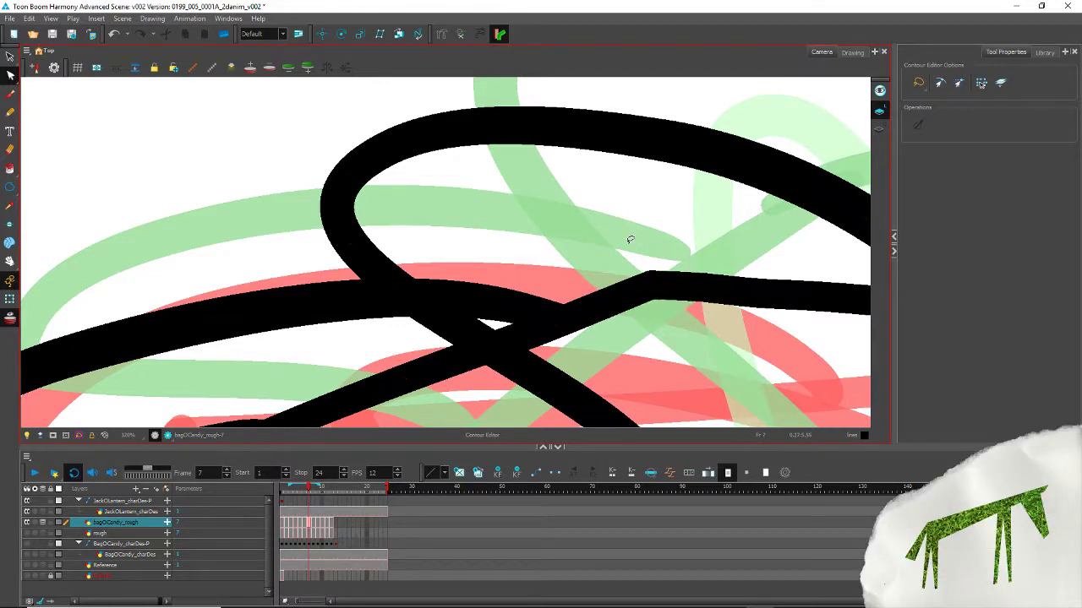
Step: Delete the overshooting end point of the bag's middle vertical stroke where it meets the two inner top edges
scroll(361, 243, down, 4)
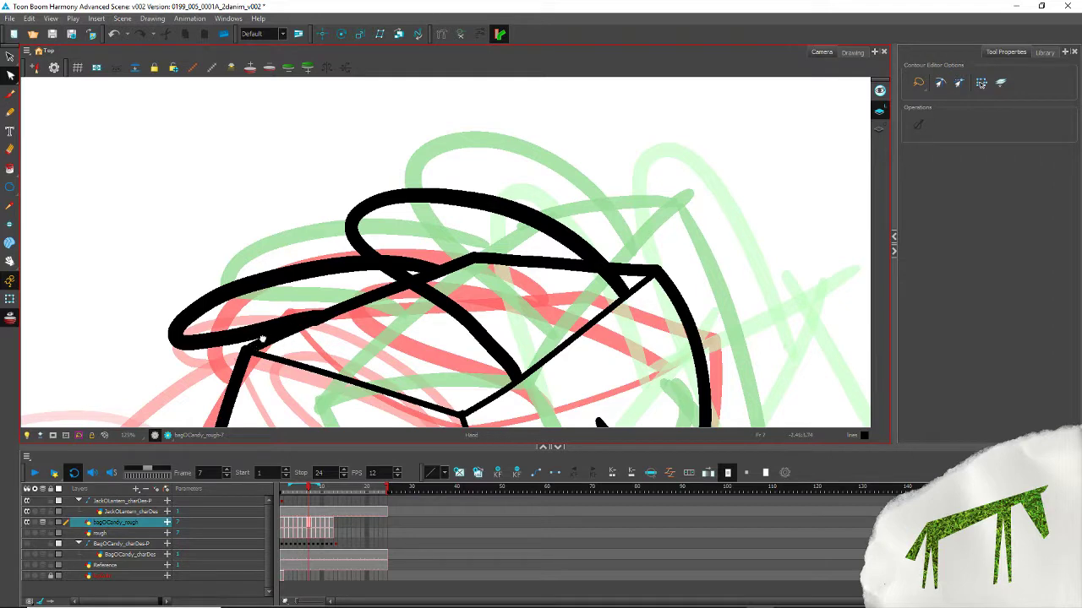
drag(165, 254, 155, 121)
scroll(455, 314, up, 4)
scroll(426, 262, up, 2)
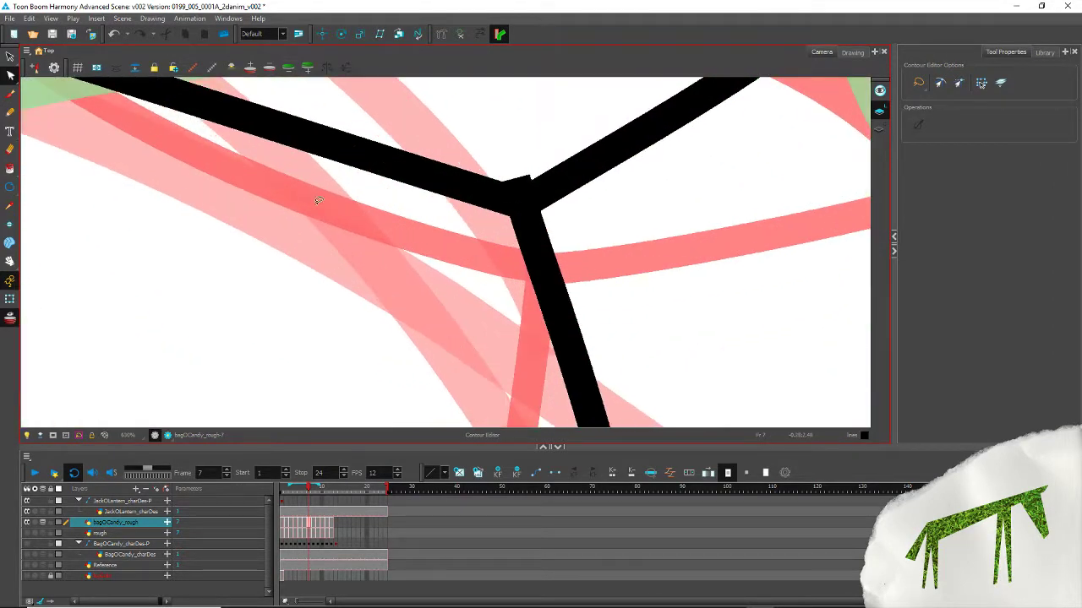
click(447, 168)
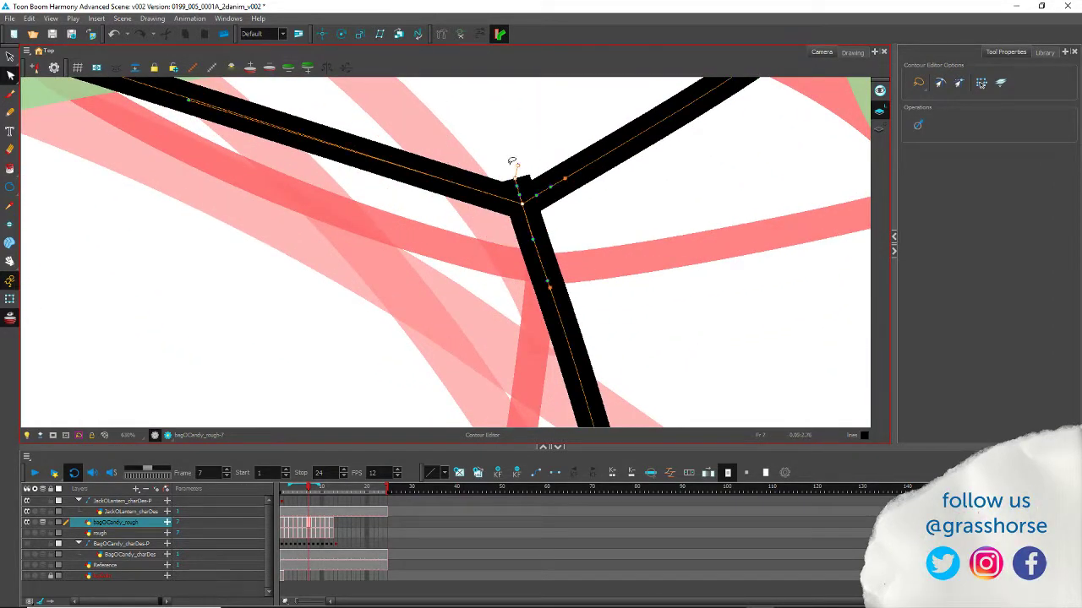
drag(510, 145, 512, 142)
key(Delete)
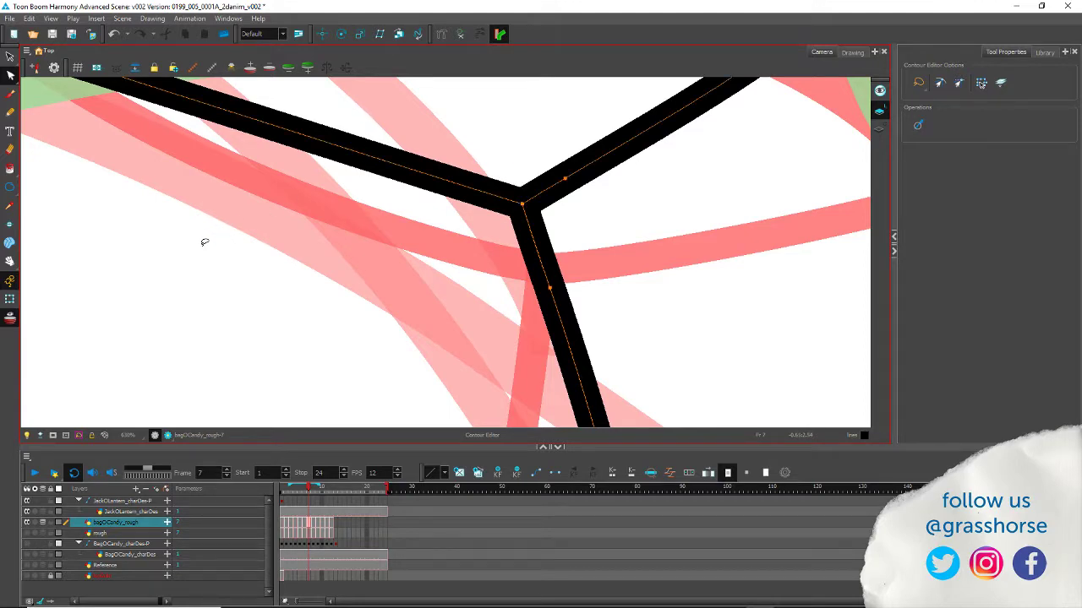
Step: Pull the outline points together at the bag's upper-left corner so the edge strokes meet in a clean corner
scroll(204, 242, down, 8)
drag(293, 235, 473, 317)
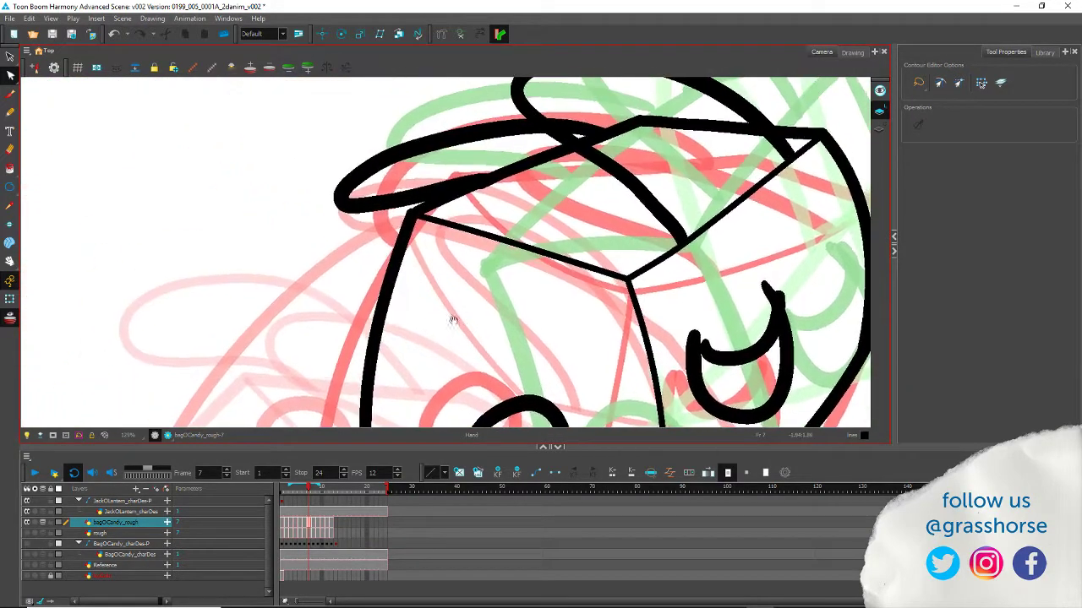
scroll(379, 219, up, 3)
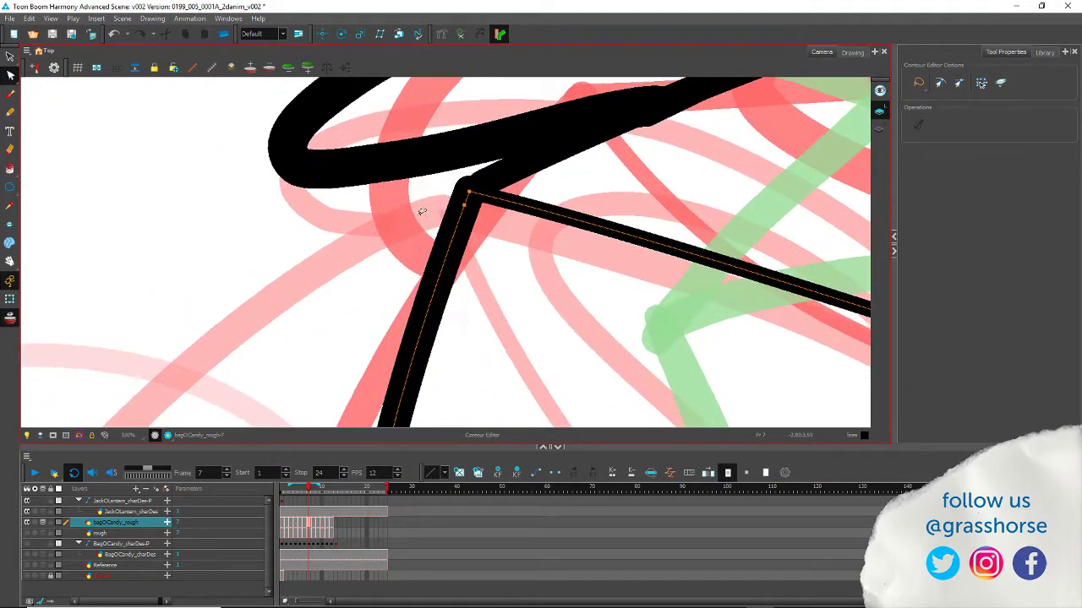
click(487, 245)
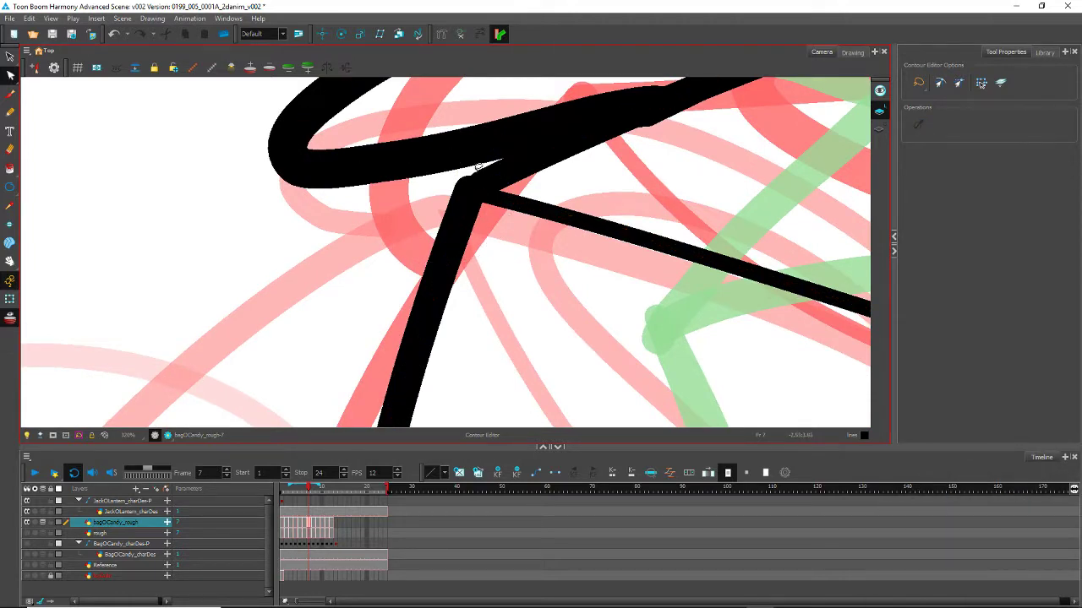
mouse_move(478, 168)
mouse_down()
mouse_move(436, 196)
mouse_move(464, 160)
mouse_move(474, 174)
mouse_move(488, 163)
mouse_move(470, 191)
mouse_up()
mouse_move(505, 107)
mouse_down()
mouse_move(492, 106)
mouse_move(506, 108)
mouse_up()
click(456, 342)
Step: Delete the stray end points that bulge out where the front handle loop meets the bag's top-left edge
drag(534, 299, 399, 374)
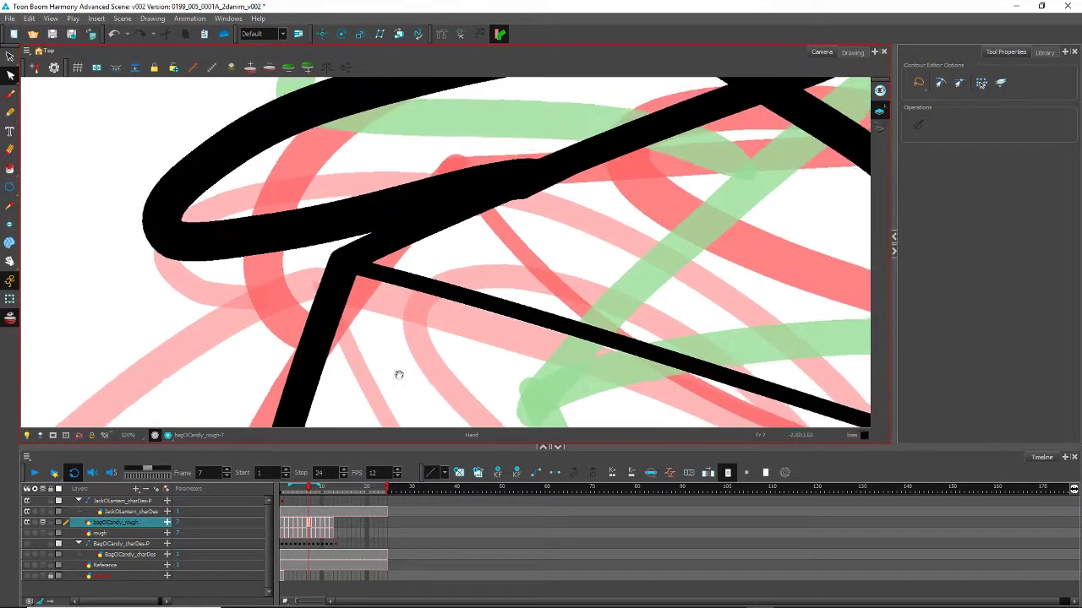
mouse_move(524, 238)
mouse_down()
mouse_move(524, 129)
mouse_move(515, 243)
mouse_up()
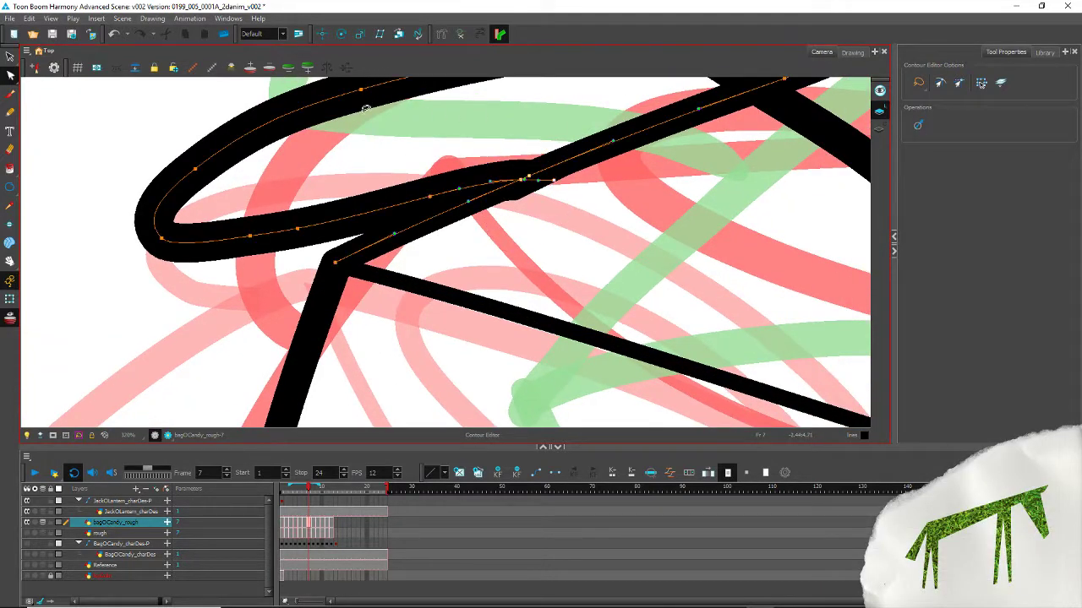
key(Delete)
key(Delete)
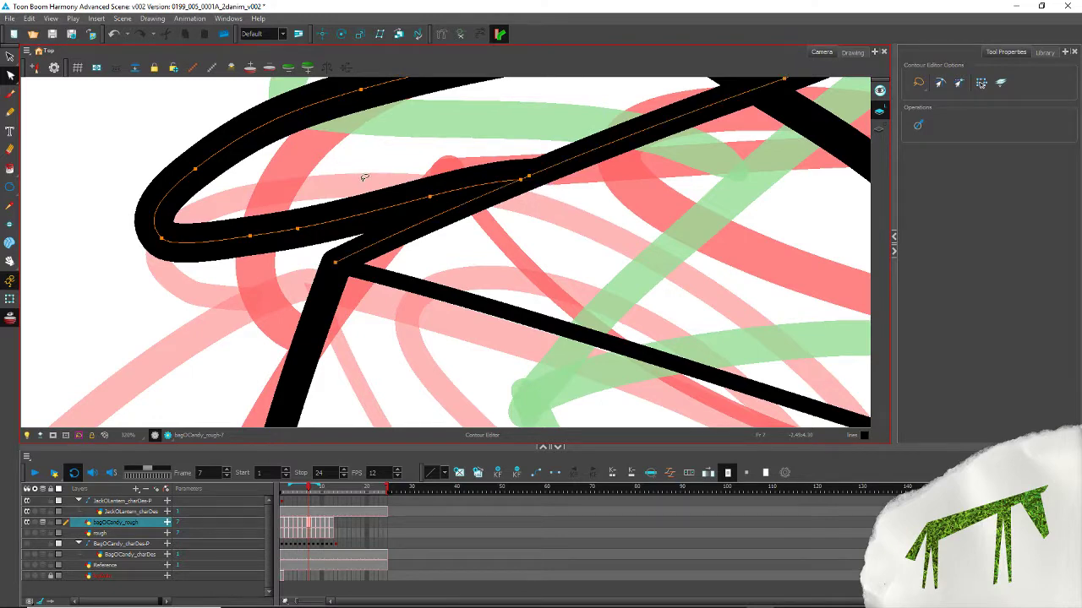
Step: Bend the bag's top-right outline edge slightly inward with the Contour Editor and deselect the strokes
scroll(404, 184, down, 1)
drag(643, 241, 349, 407)
scroll(454, 369, down, 2)
scroll(470, 358, up, 1)
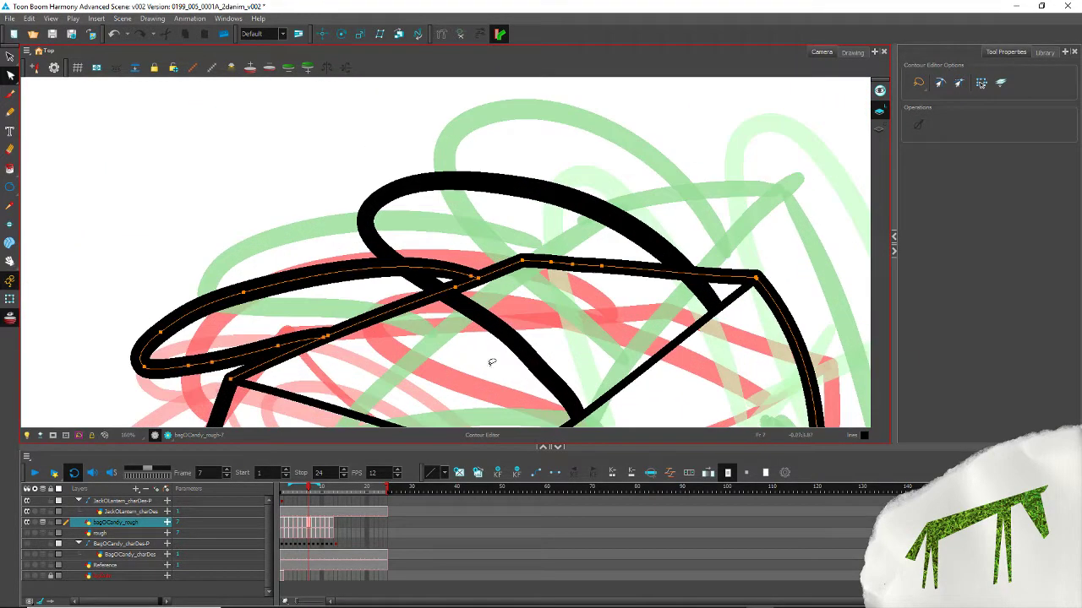
scroll(500, 321, up, 2)
scroll(454, 281, down, 2)
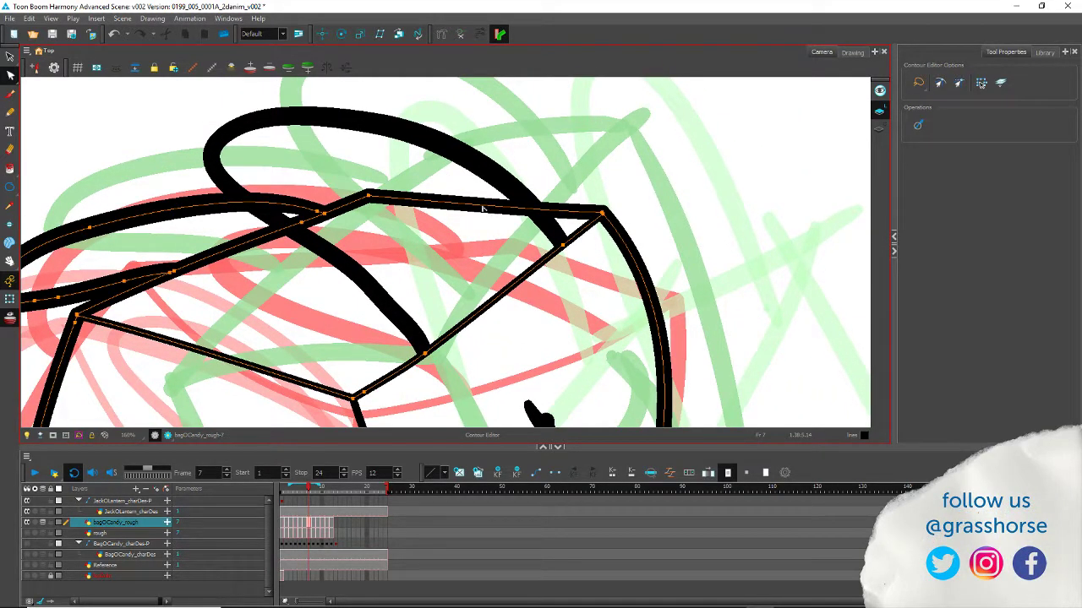
drag(482, 208, 480, 211)
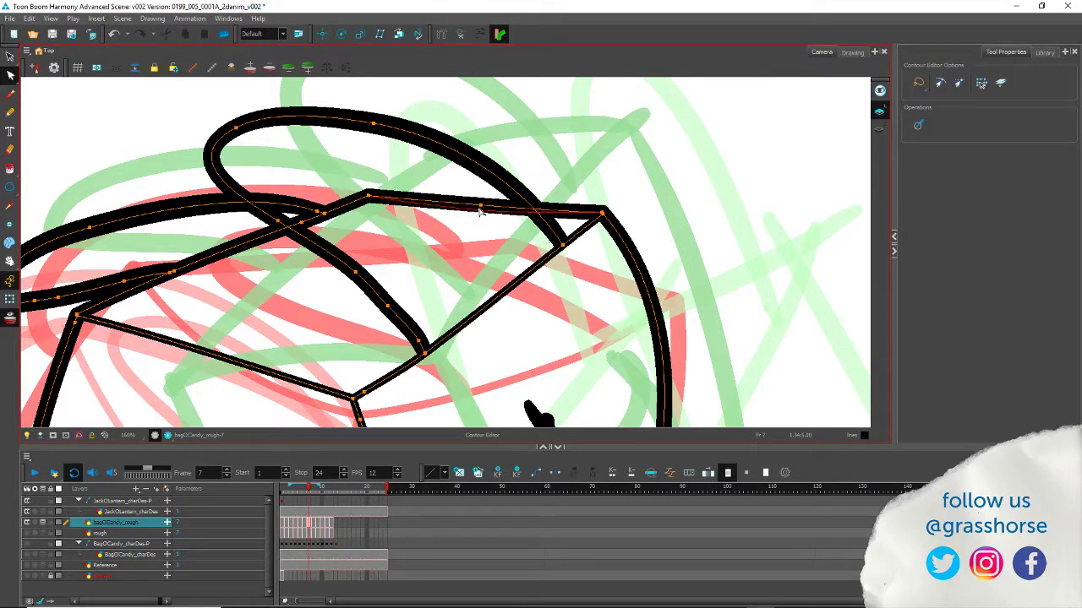
click(275, 133)
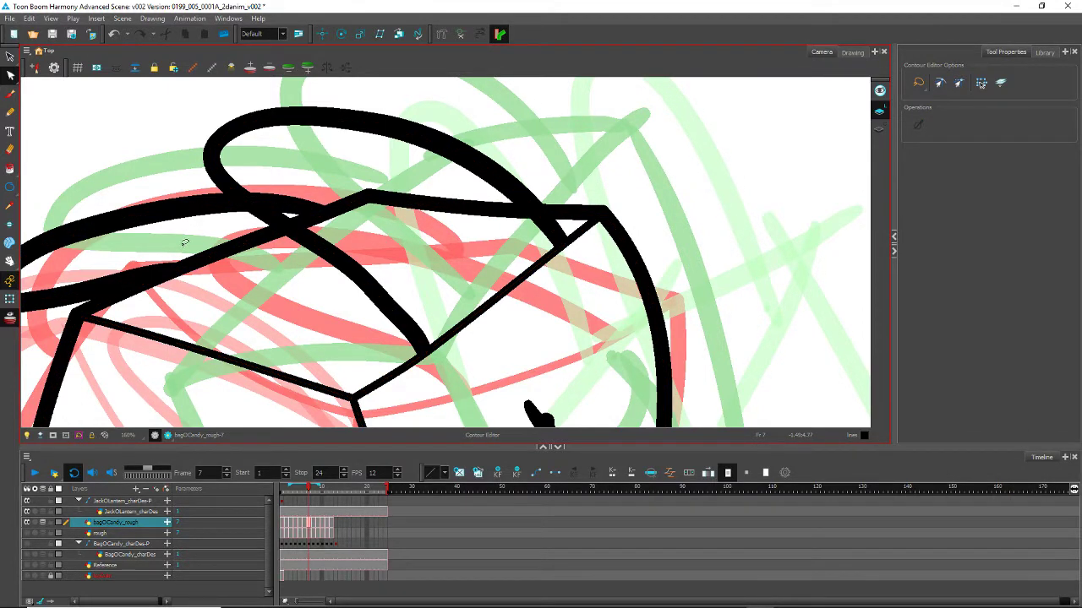
Step: Flip back and forth between frame 7 and its neighbouring frames 6 and 8 to compare the bag drawings
scroll(173, 275, down, 5)
drag(173, 338, 345, 190)
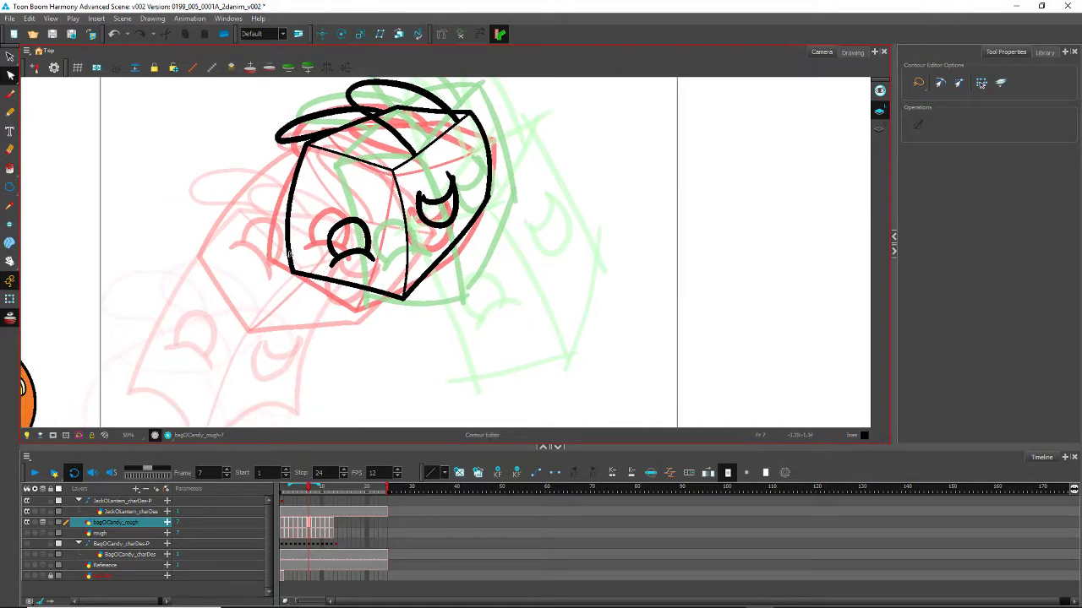
drag(255, 181, 376, 247)
key(comma)
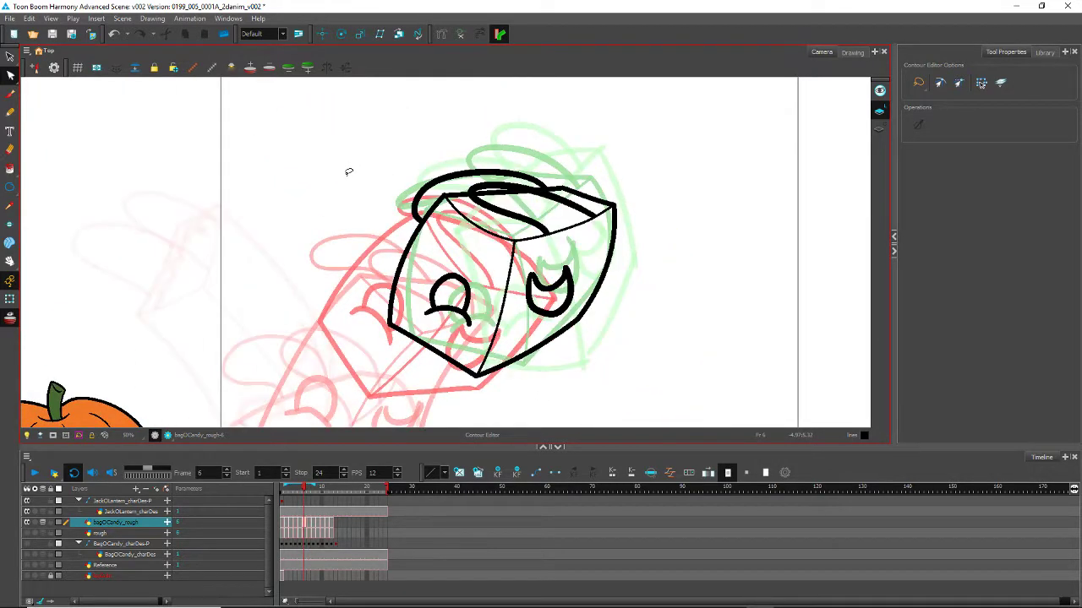
key(period)
key(comma)
key(period)
key(comma)
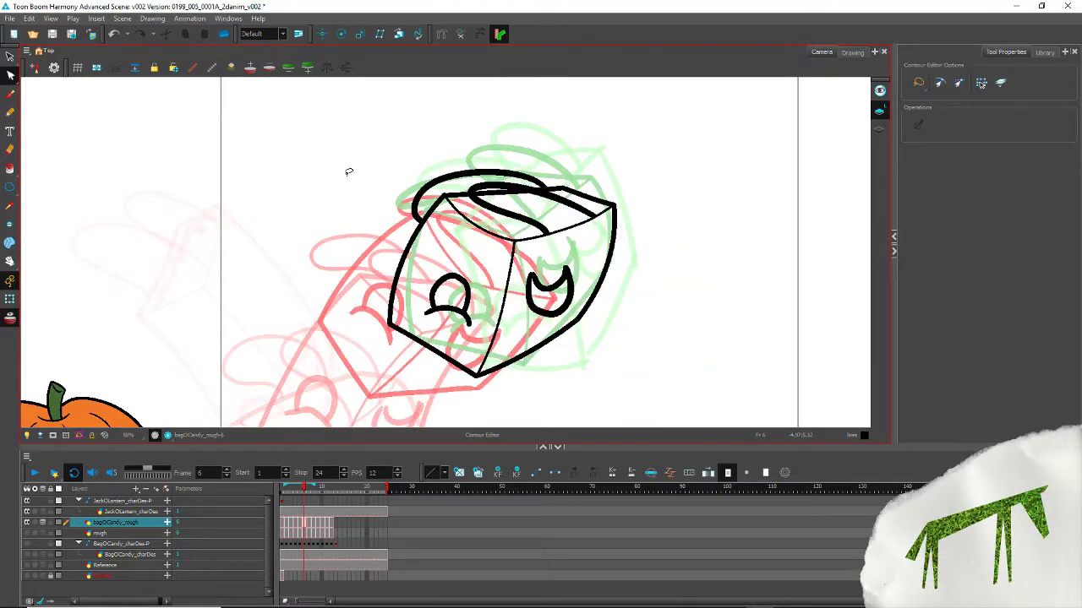
key(period)
key(period)
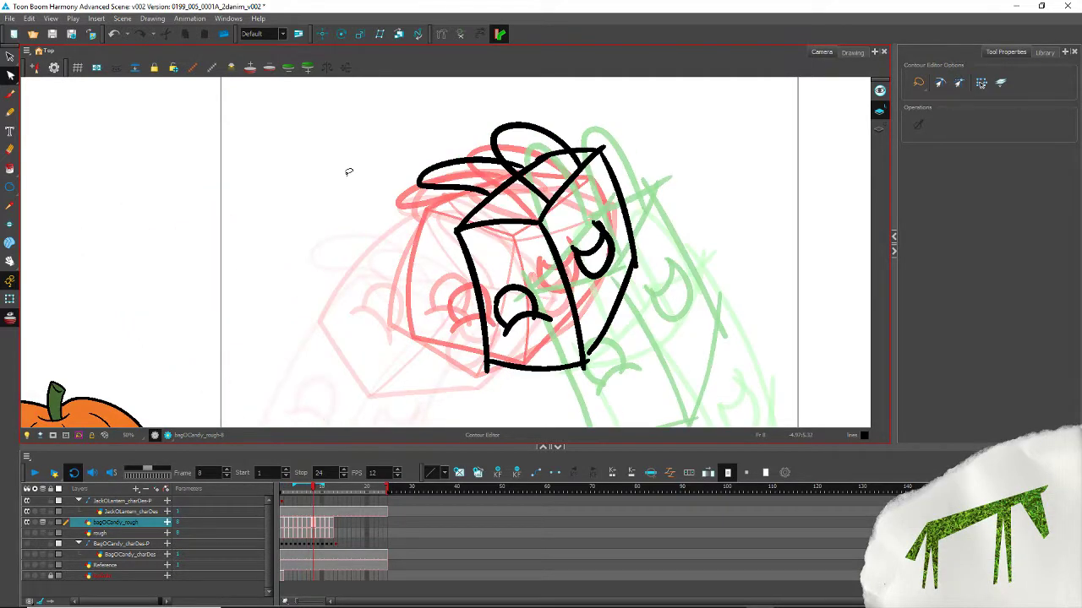
key(comma)
key(comma)
key(period)
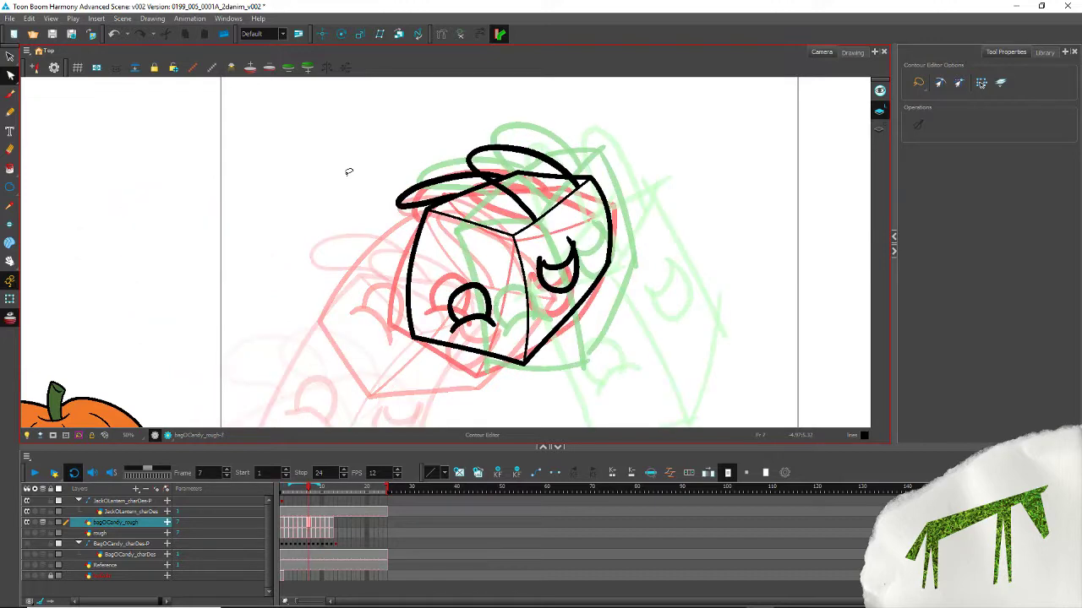
key(comma)
key(period)
key(period)
key(comma)
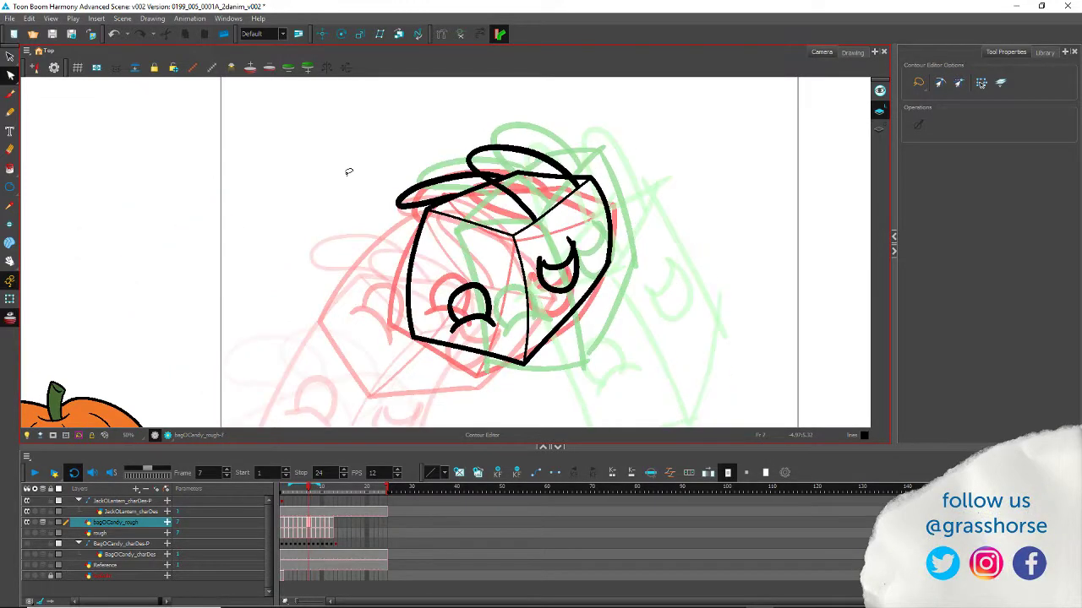
key(comma)
key(comma)
key(period)
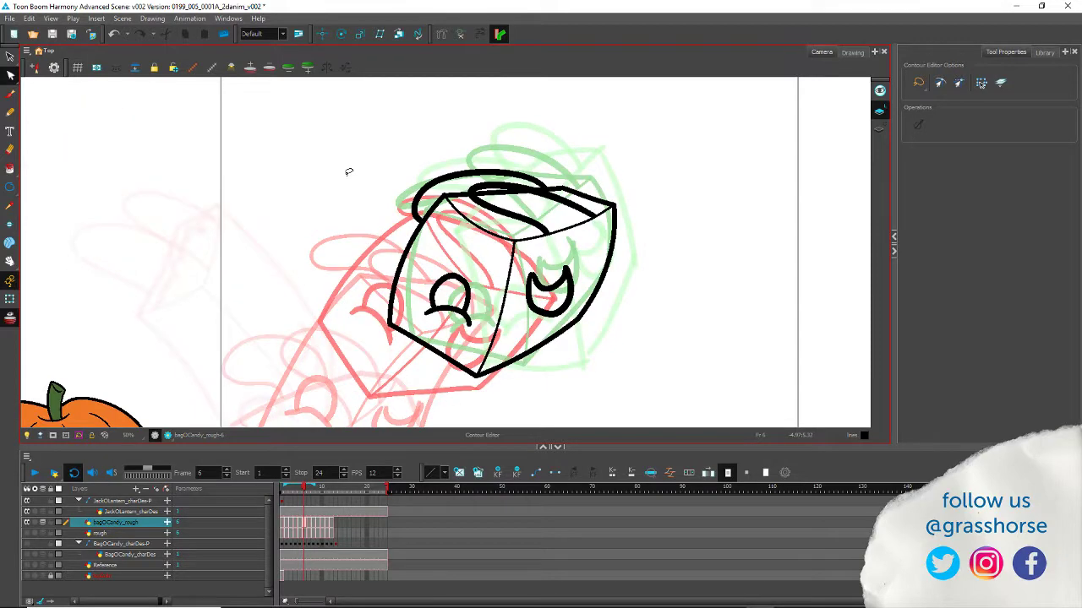
key(period)
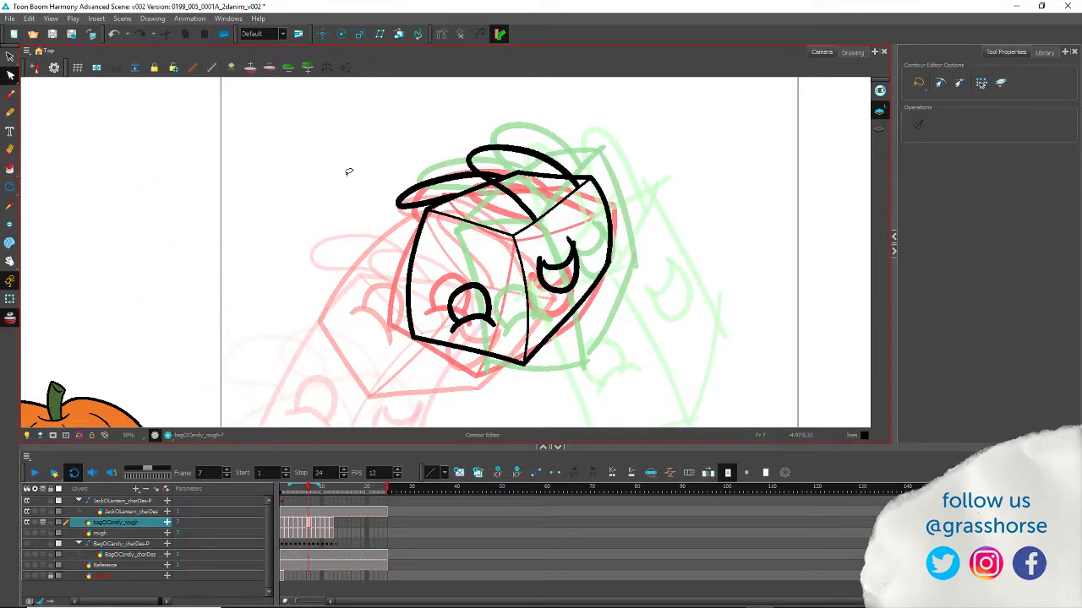
Step: Bow the bag's left edge, right edge and middle vertical line slightly outward on frame 7 with the Contour Editor
scroll(394, 245, up, 3)
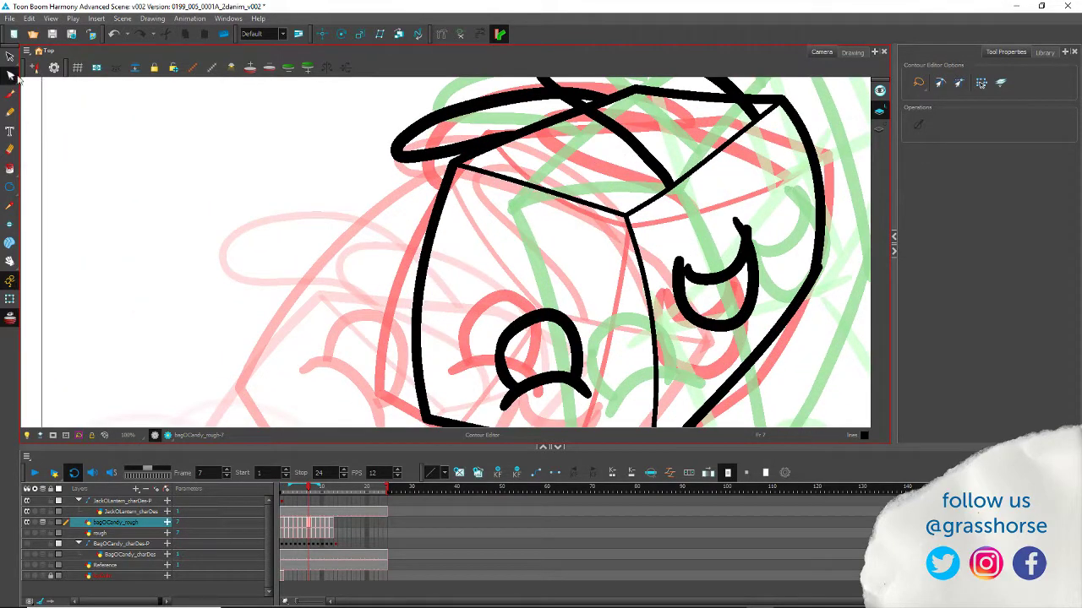
click(11, 77)
drag(415, 313, 411, 313)
drag(607, 308, 385, 287)
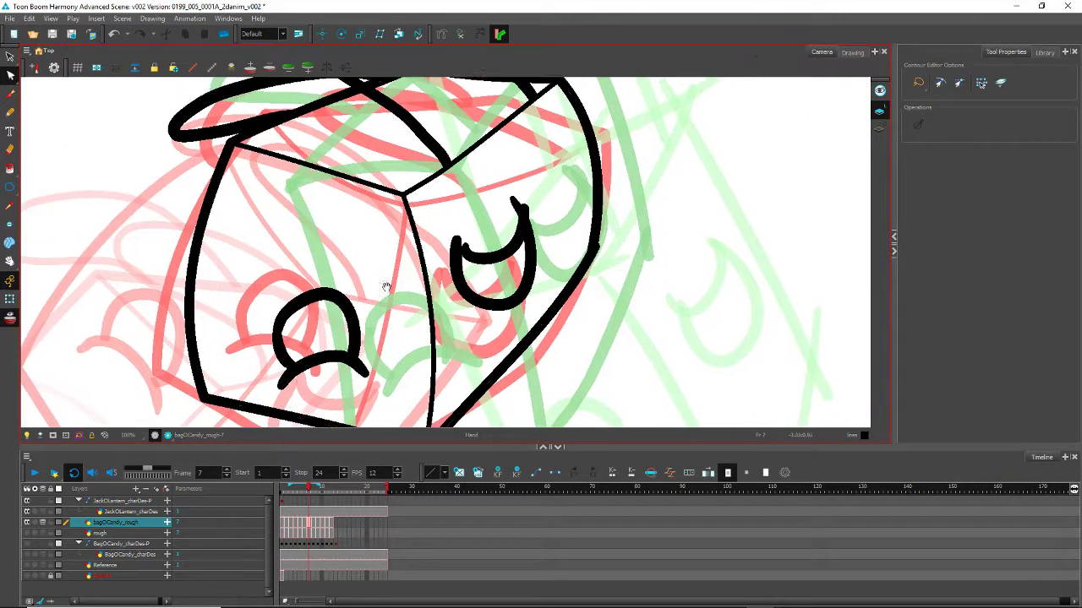
drag(598, 159, 599, 157)
click(598, 155)
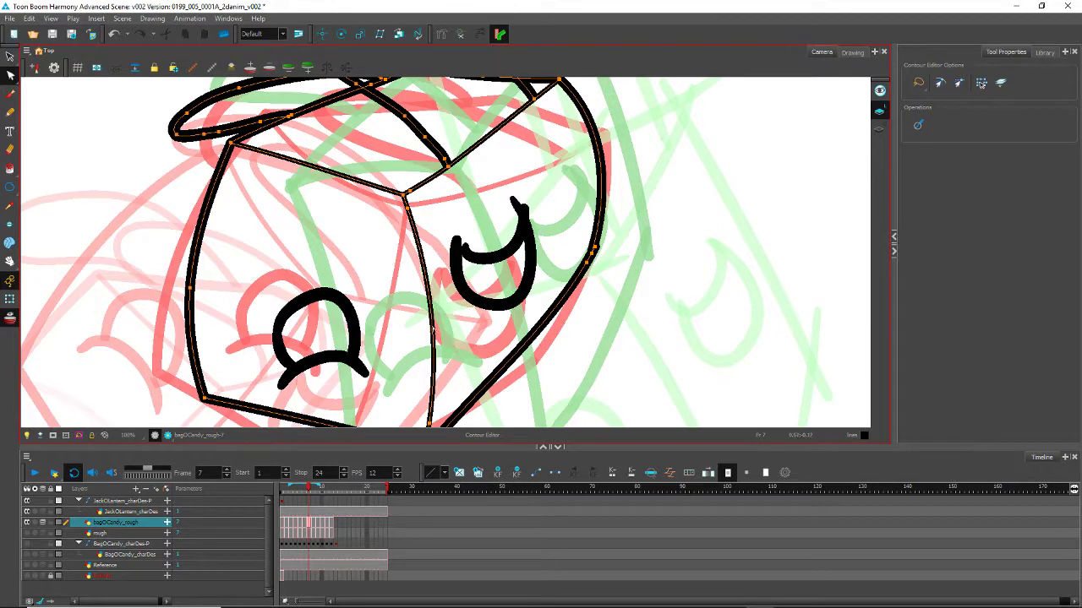
drag(438, 318, 437, 322)
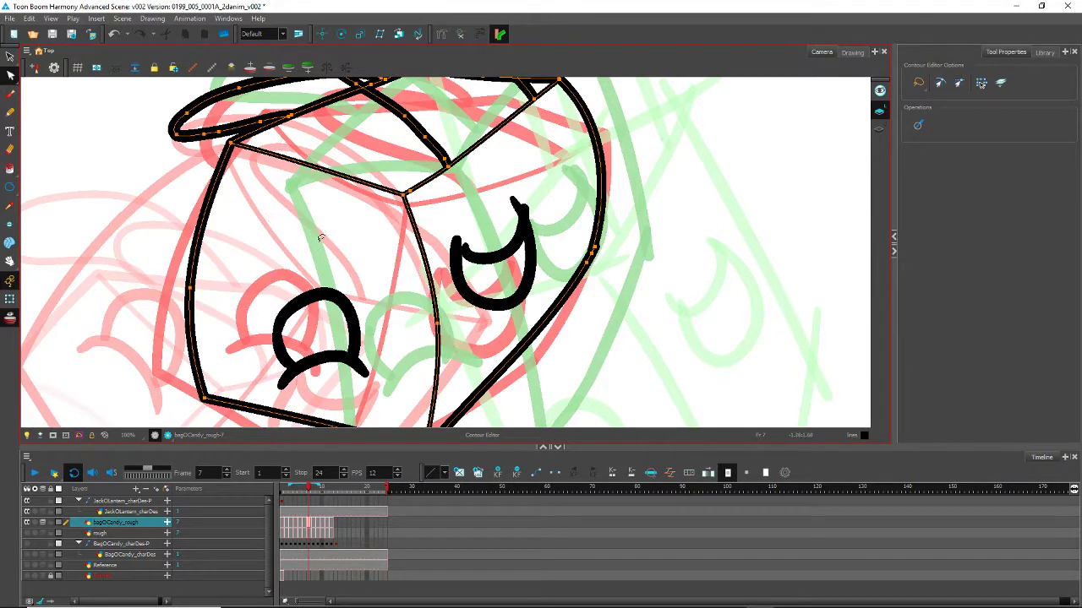
Step: Check the adjusted curves of frame 7 in motion by flipping repeatedly through the adjacent frames up to frame 8
scroll(318, 236, down, 2)
drag(207, 334, 316, 240)
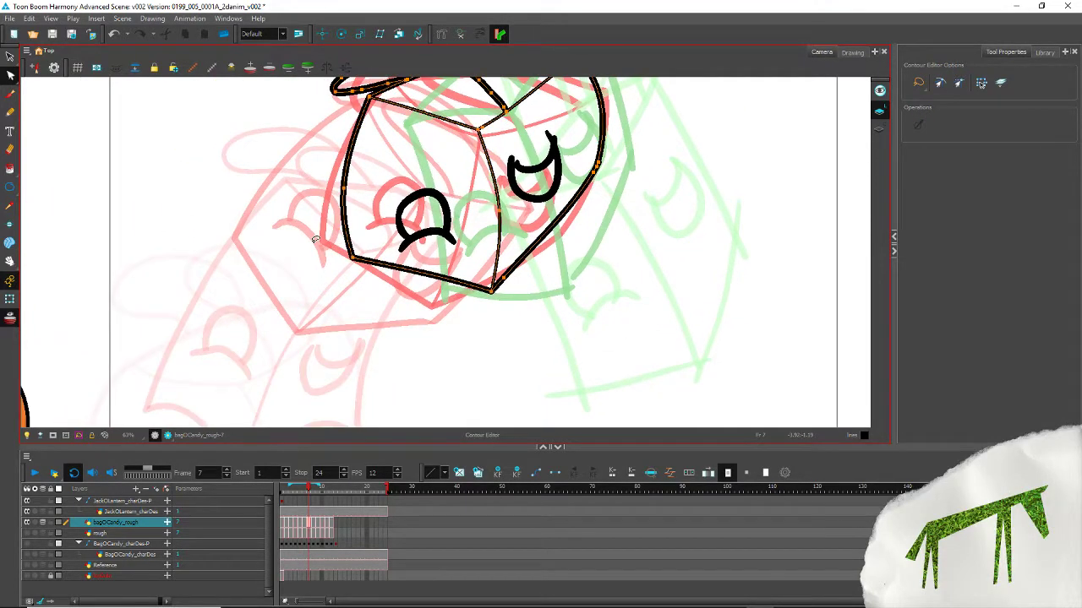
key(comma)
key(comma)
key(period)
key(period)
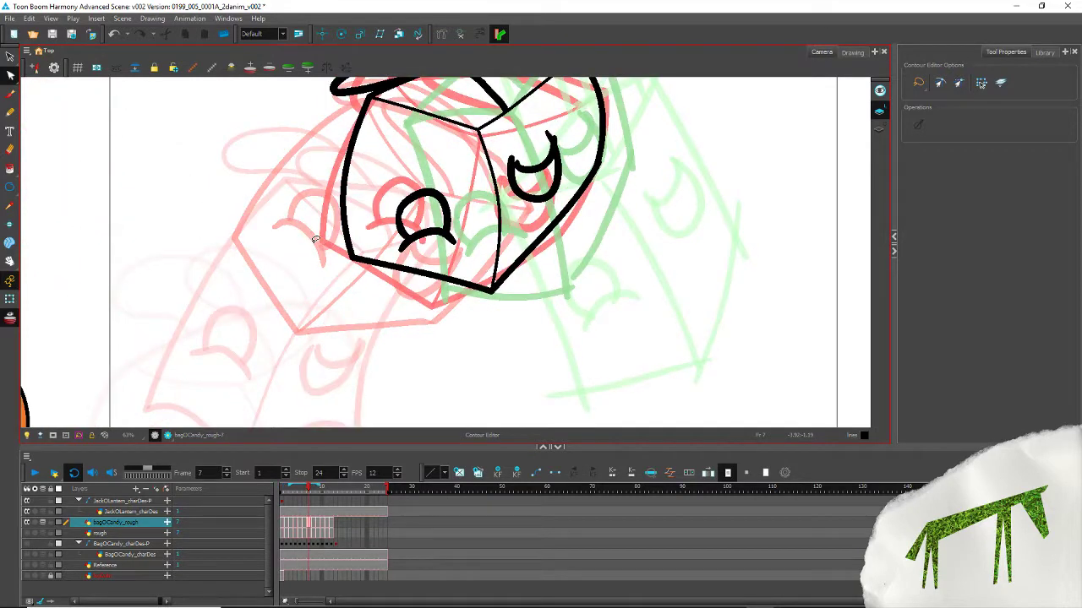
key(period)
key(comma)
key(period)
key(comma)
key(period)
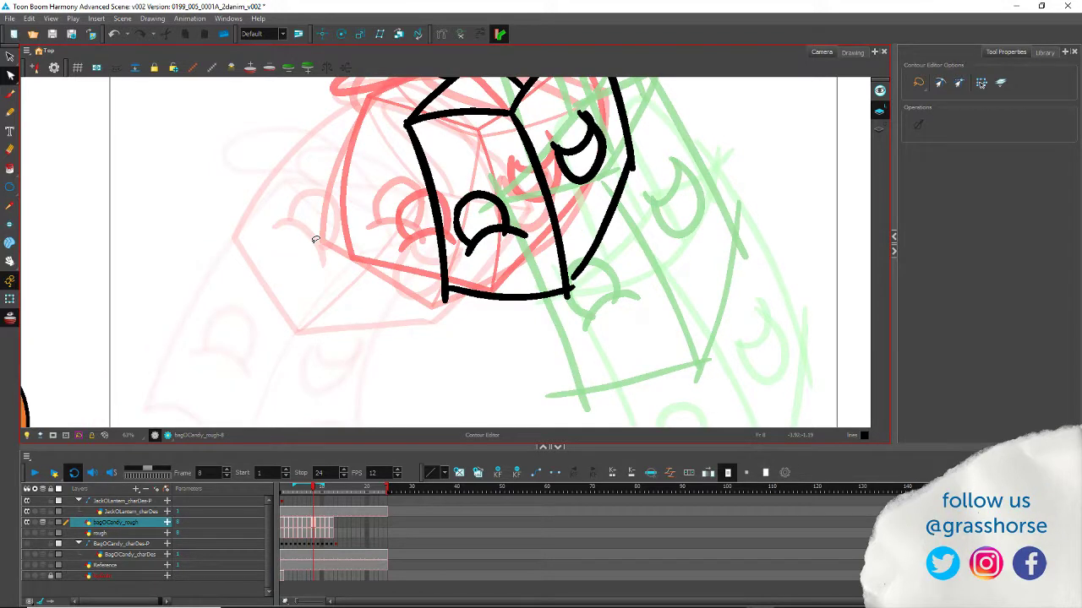
key(comma)
key(period)
key(comma)
key(comma)
key(comma)
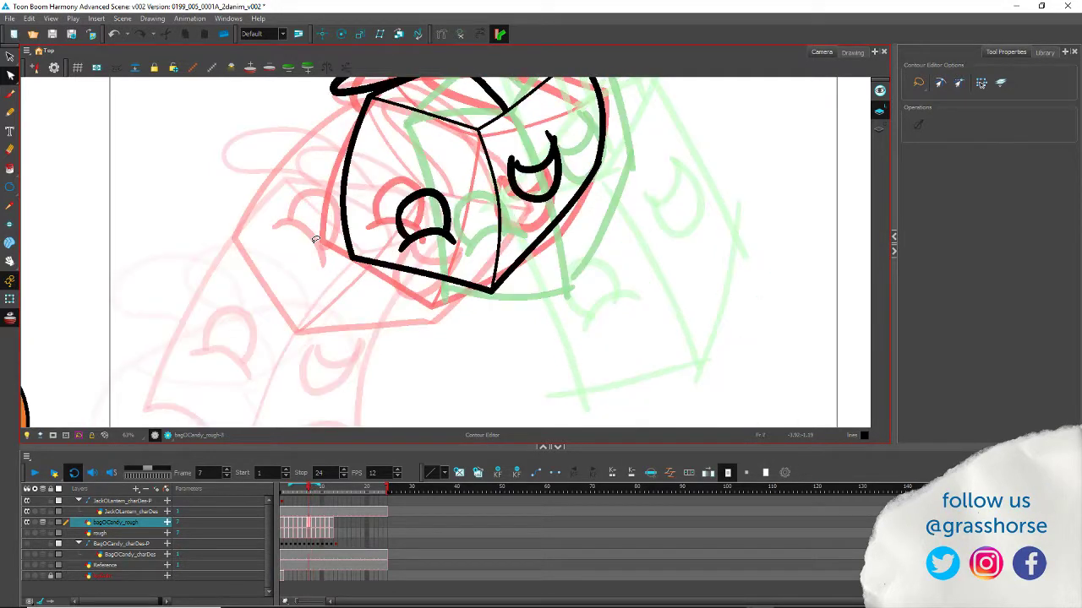
key(period)
key(period)
key(period)
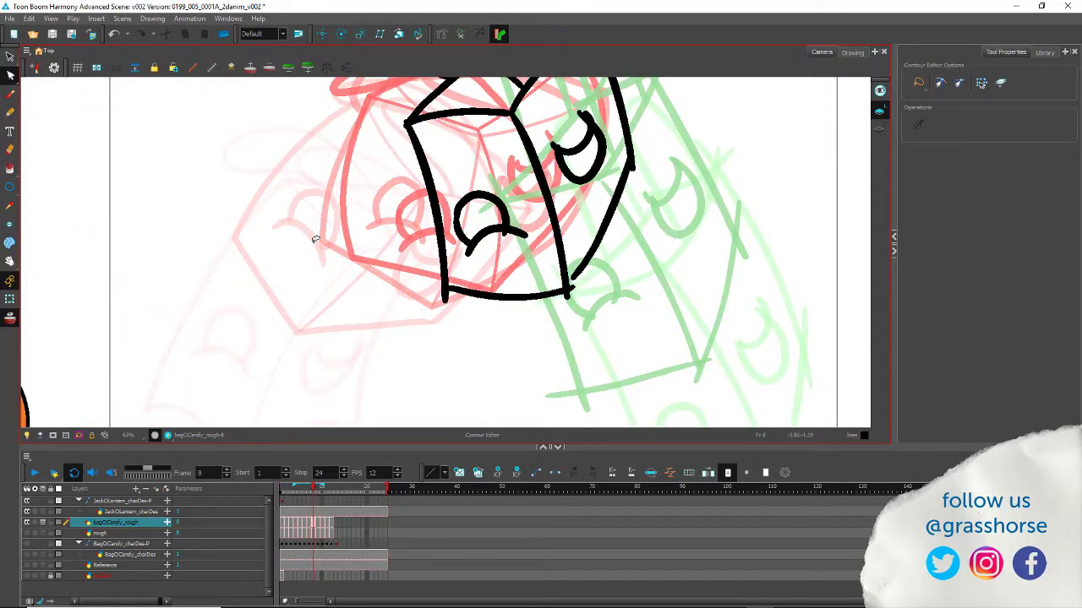
Step: View the whole bag and step back from frame 8 to frame 4 to review the arc of the earlier drawings
scroll(314, 242, down, 1)
scroll(355, 268, down, 2)
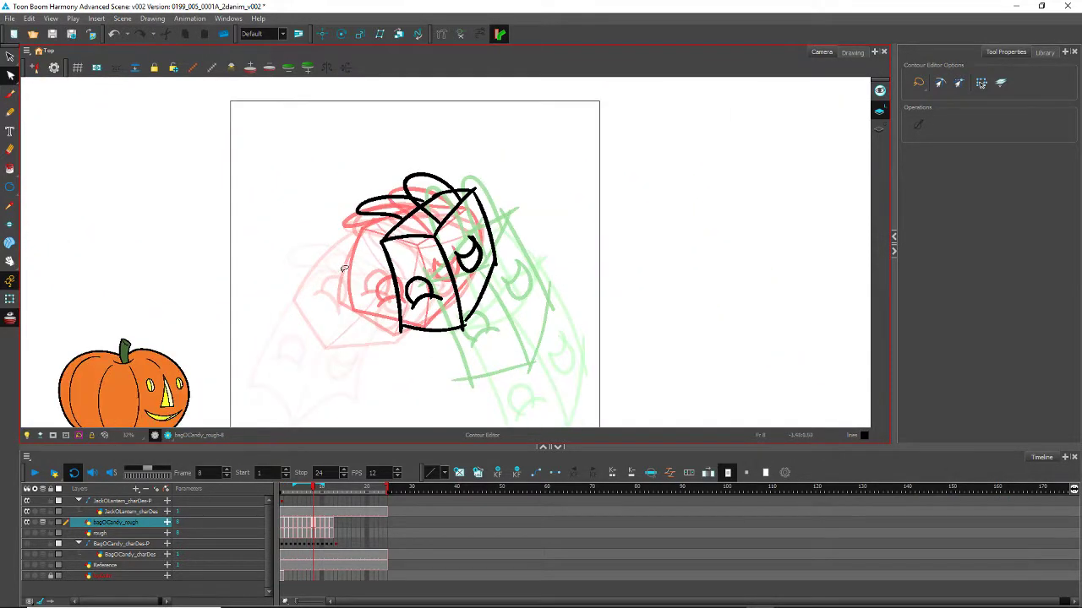
scroll(343, 269, up, 1)
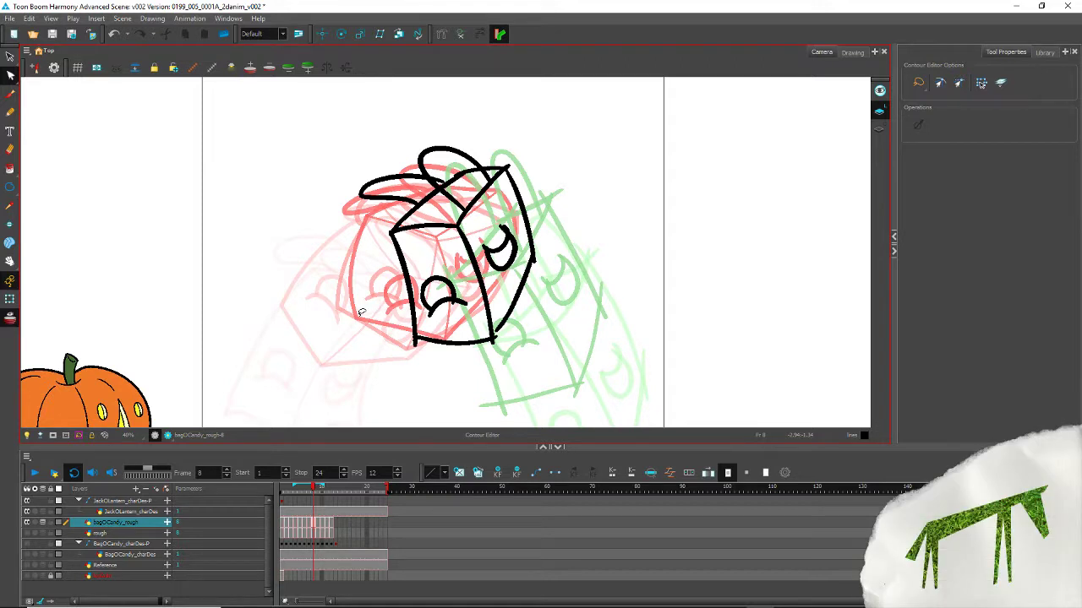
key(comma)
key(comma)
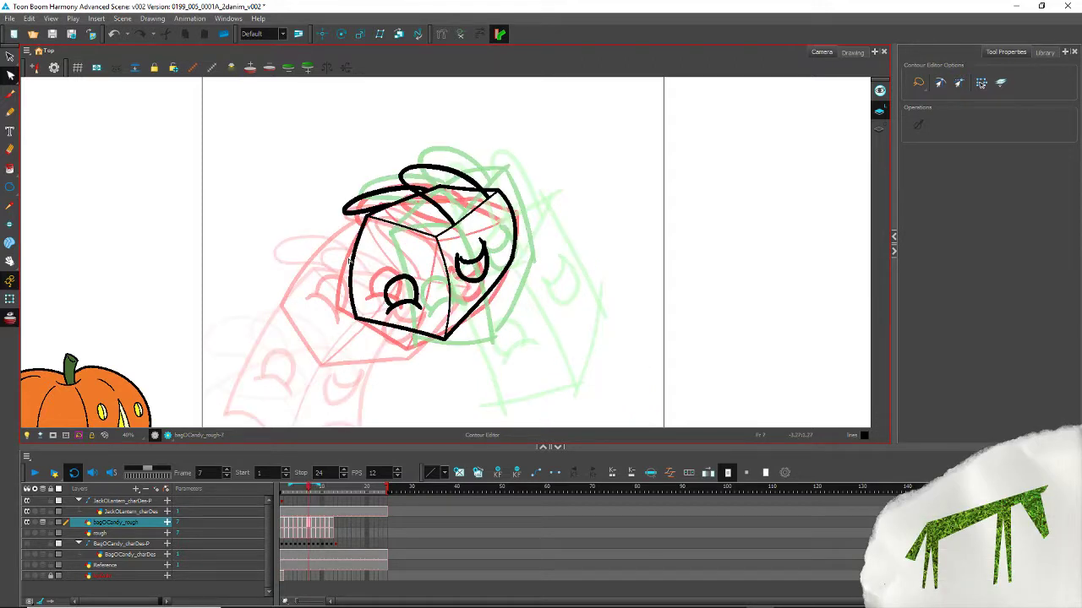
key(period)
key(comma)
key(comma)
key(comma)
key(comma)
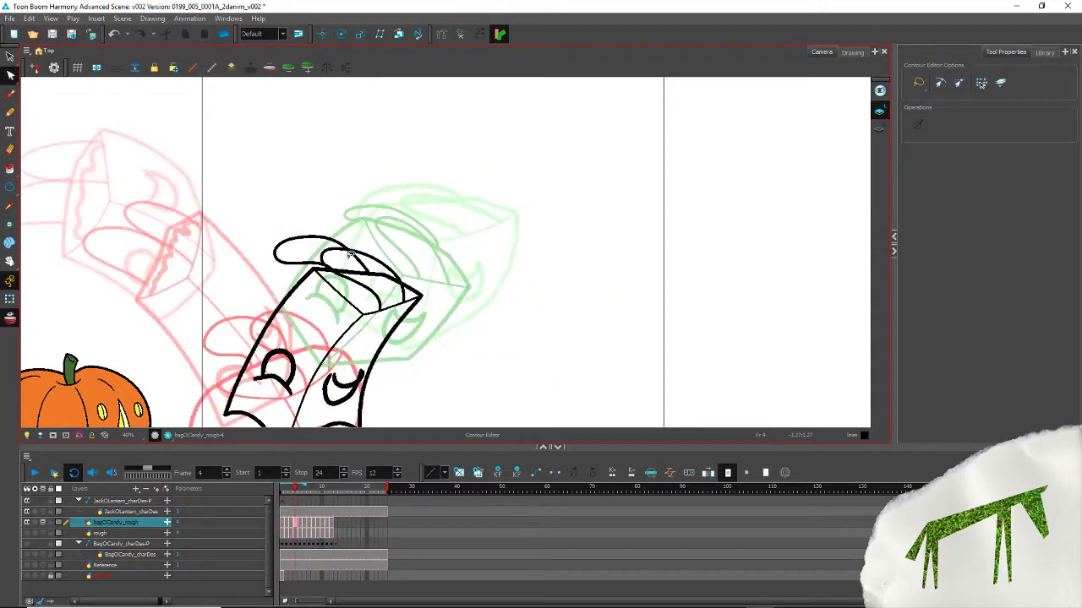
Step: Advance from frame 4 to frame 8 and examine the bag's left edge with the Contour Editor
key(period)
key(period)
key(period)
key(period)
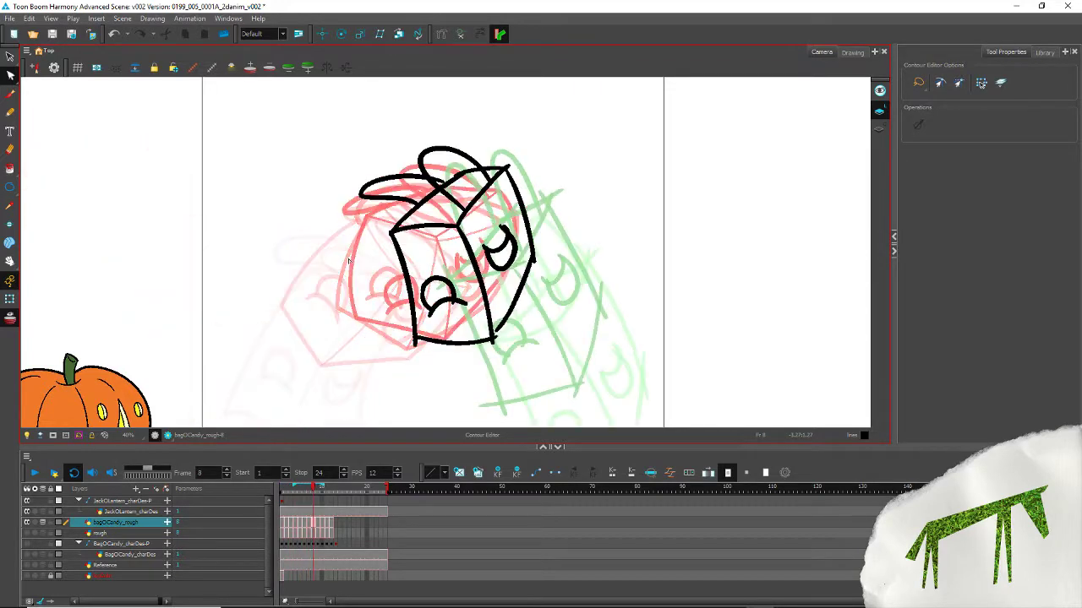
key(period)
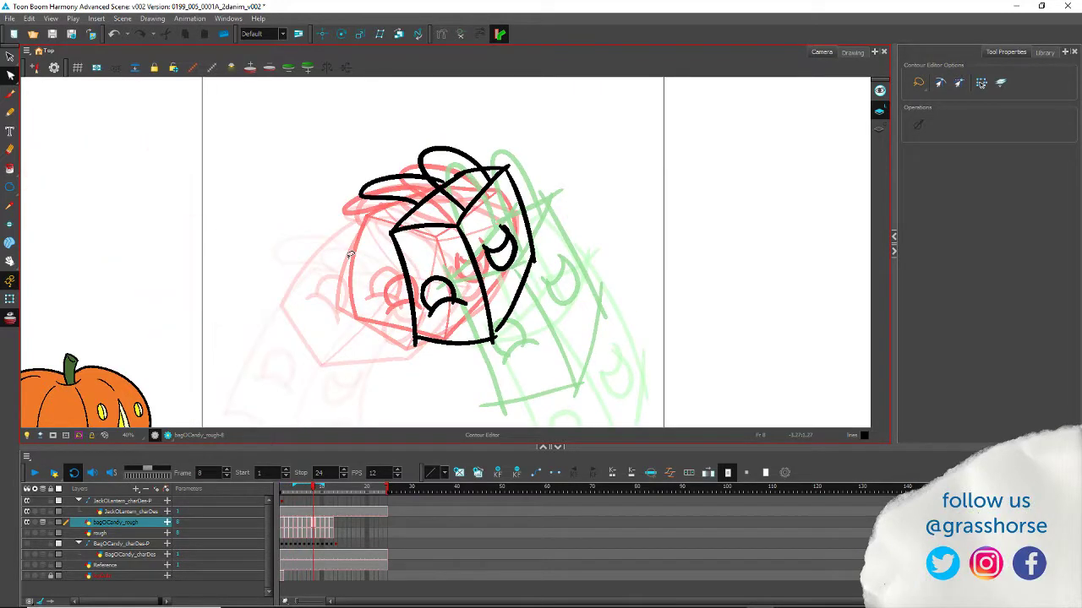
scroll(398, 273, up, 3)
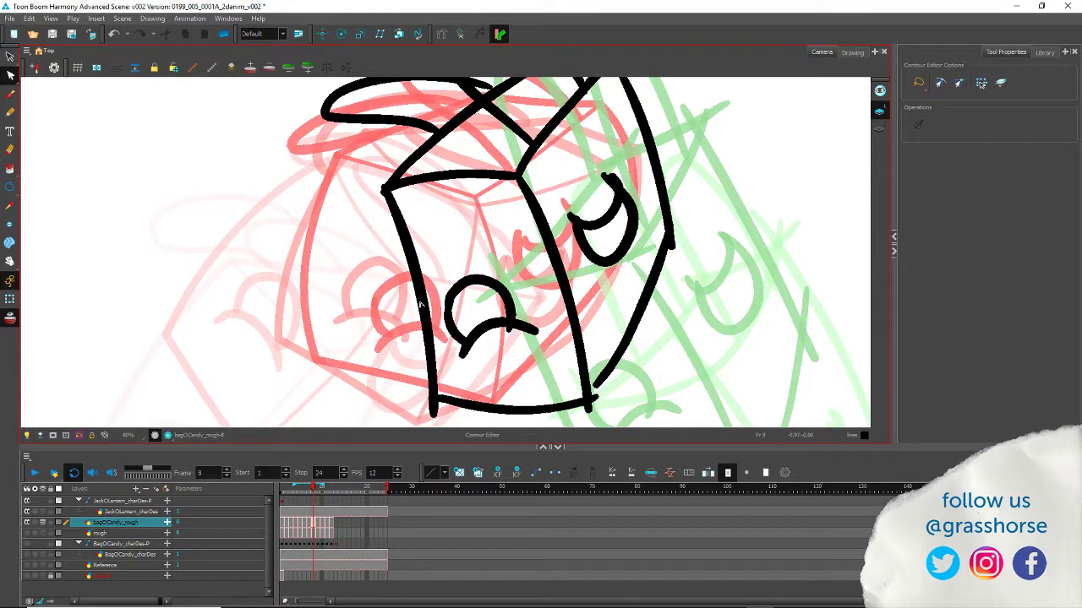
click(416, 259)
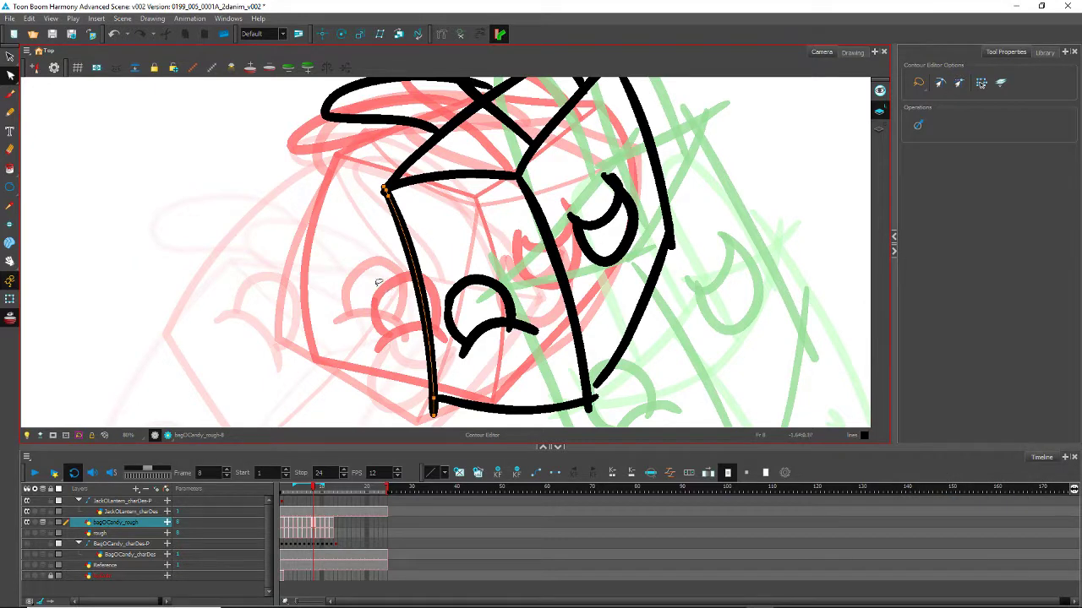
Step: Trace the lower front edge of frame 7's onion-skinned bag on frame 8 with the Pencil 3 preset
click(10, 113)
scroll(361, 221, down, 4)
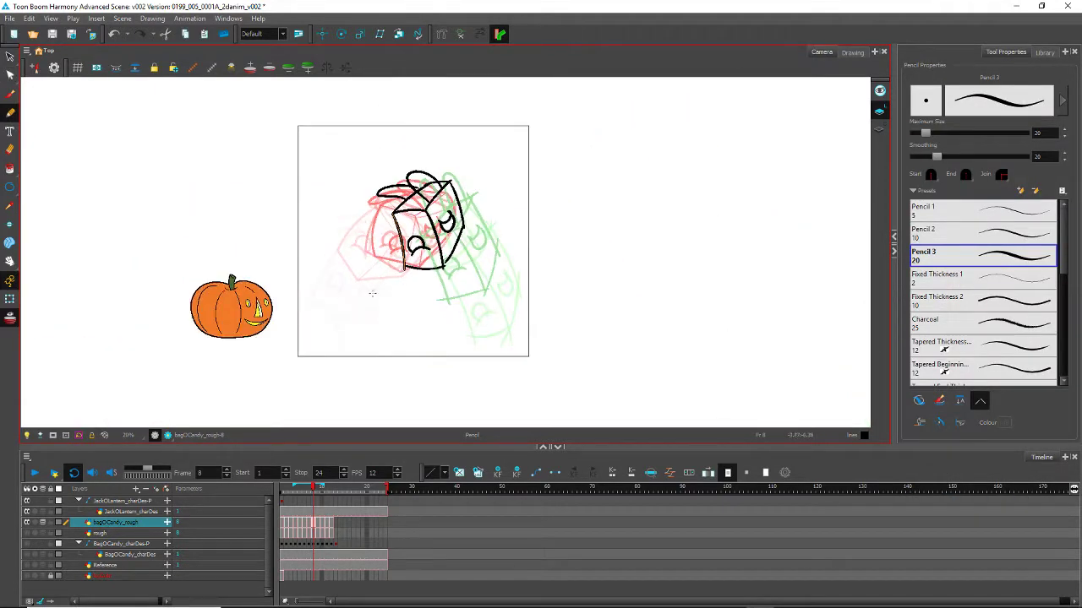
scroll(356, 252, up, 3)
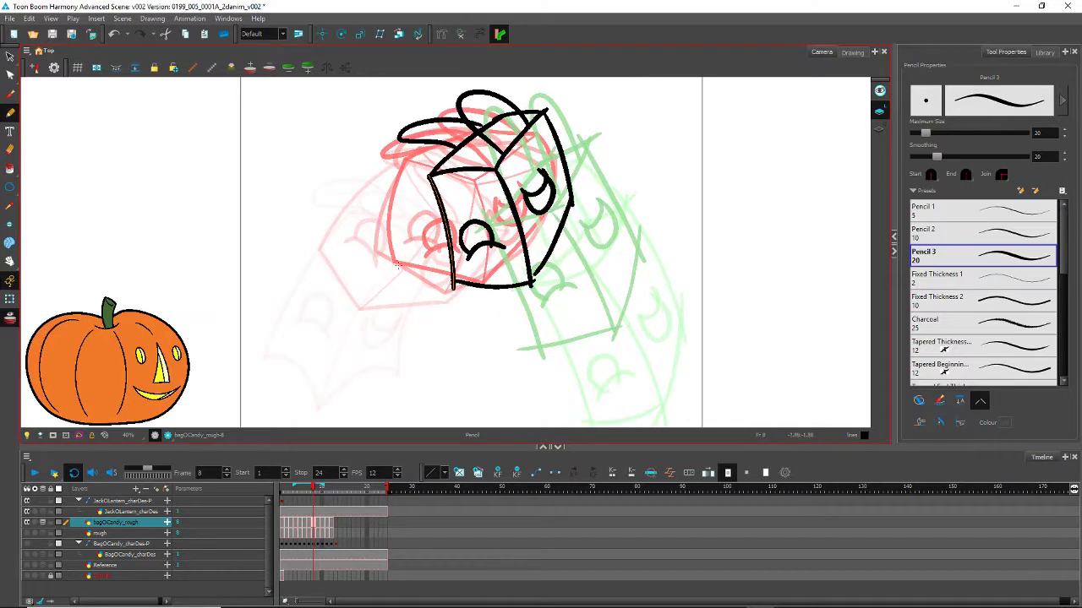
mouse_move(392, 260)
mouse_down()
mouse_move(488, 282)
mouse_move(463, 272)
mouse_up()
Step: Move the traced line onto the bottom front edge of frame 8's bag and rotate it to span that edge almost horizontally
key(alt+s)
click(421, 269)
click(462, 273)
key(ctrl+z)
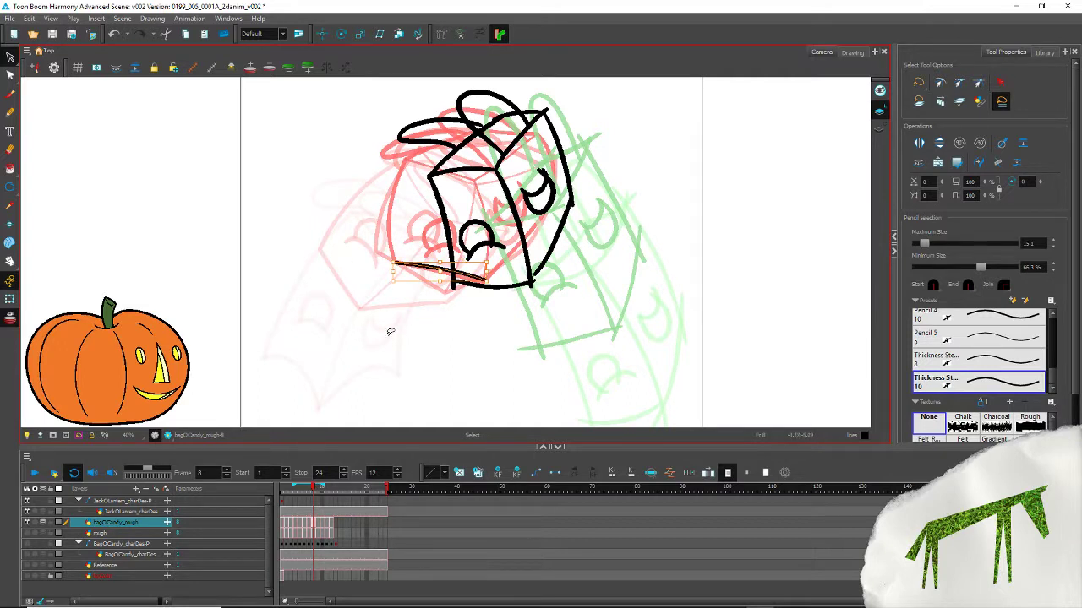
drag(431, 269, 486, 286)
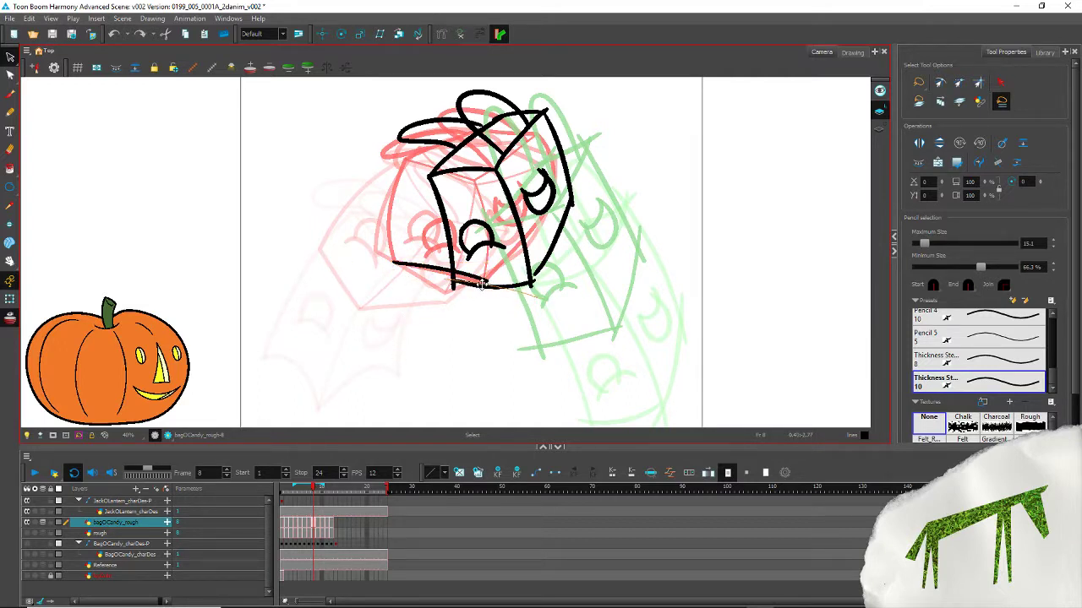
click(486, 285)
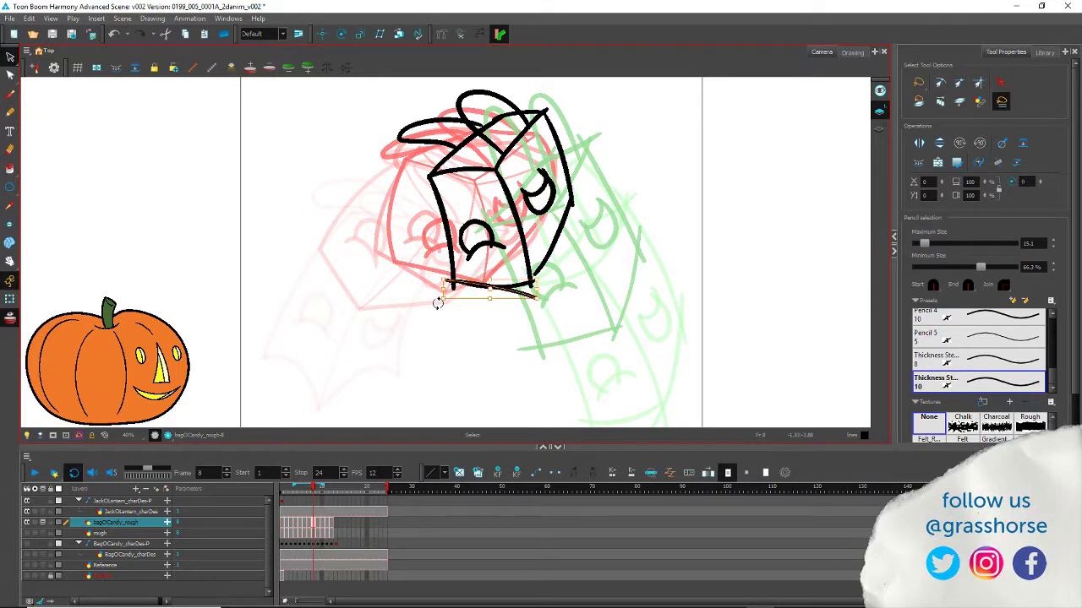
drag(437, 304, 444, 309)
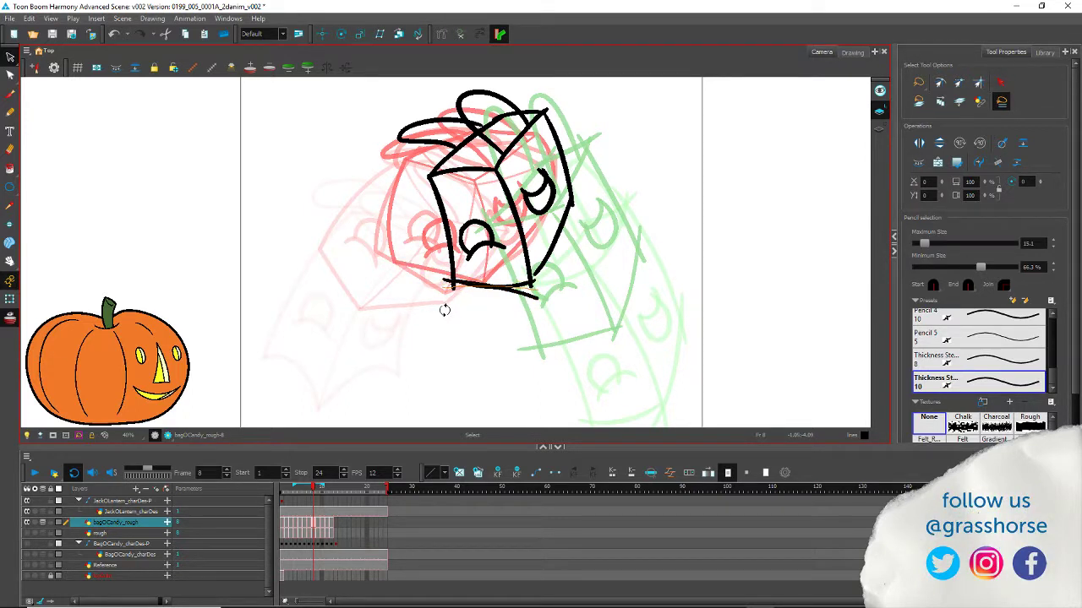
click(458, 284)
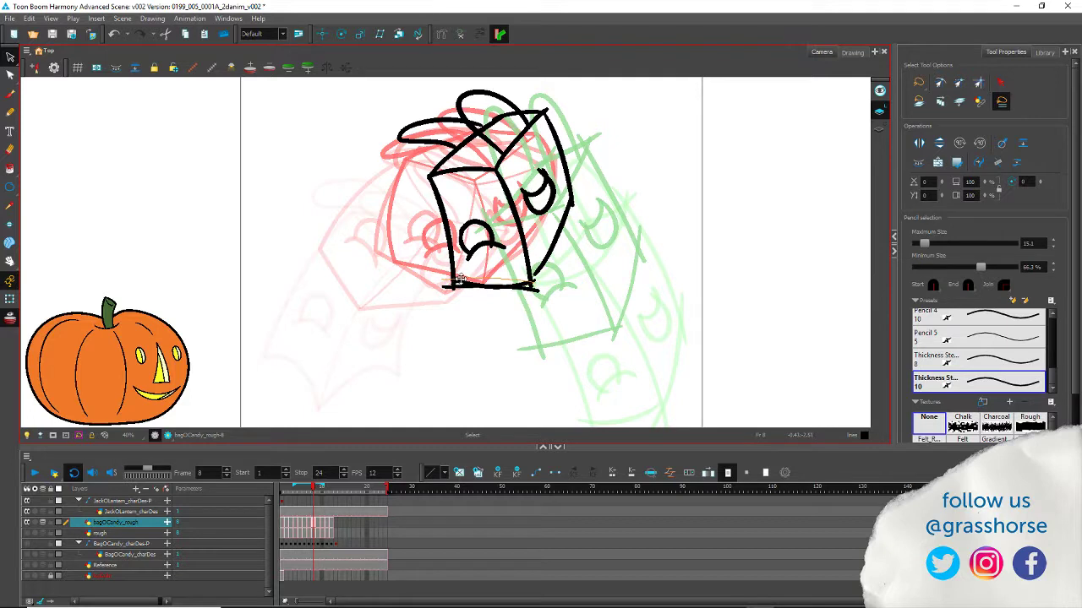
click(416, 304)
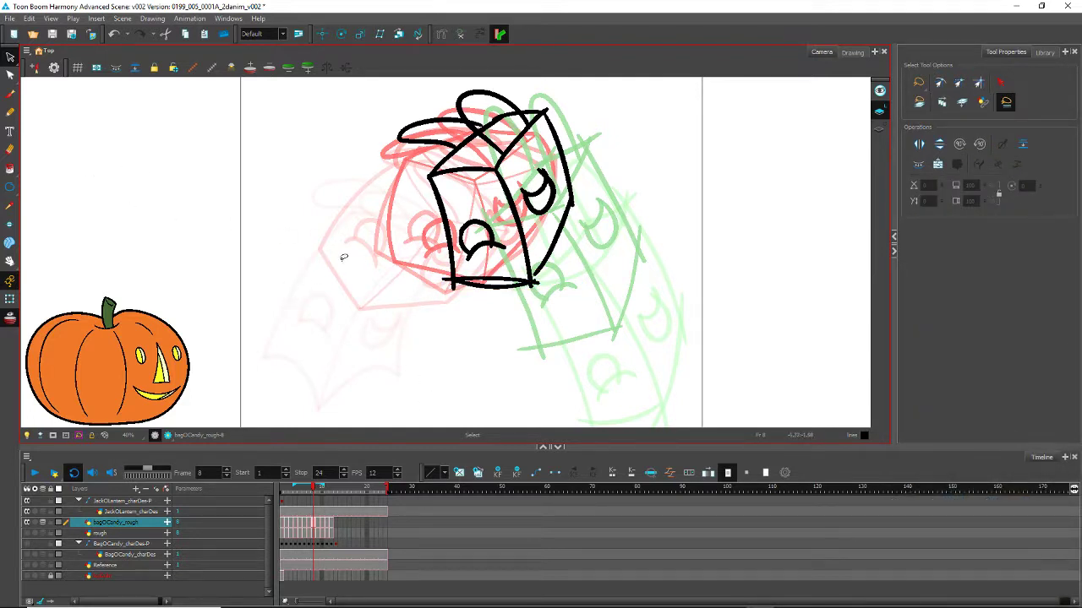
Step: Trace frame 7's upper front edge and lay the line over frame 8's matching edge to compare their lengths
click(10, 111)
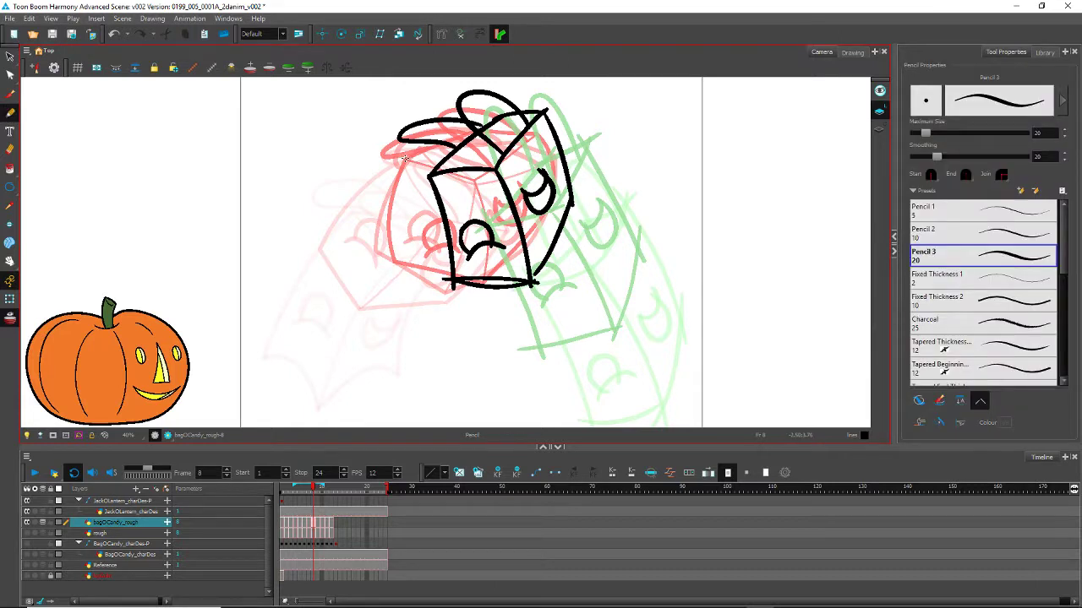
click(10, 56)
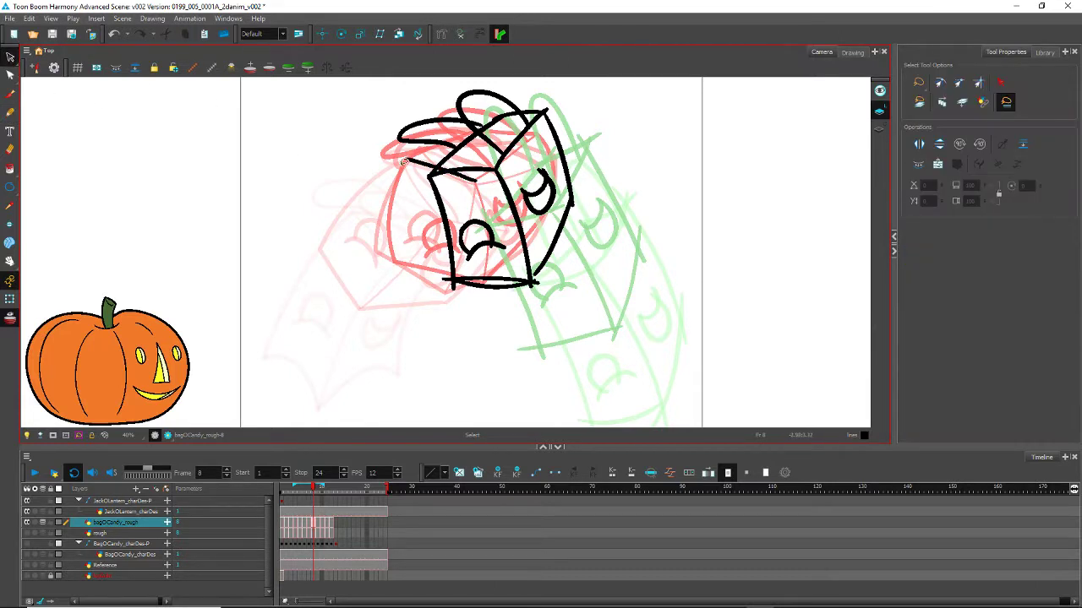
click(420, 161)
mouse_move(427, 163)
mouse_down()
mouse_move(449, 163)
mouse_move(434, 193)
mouse_up()
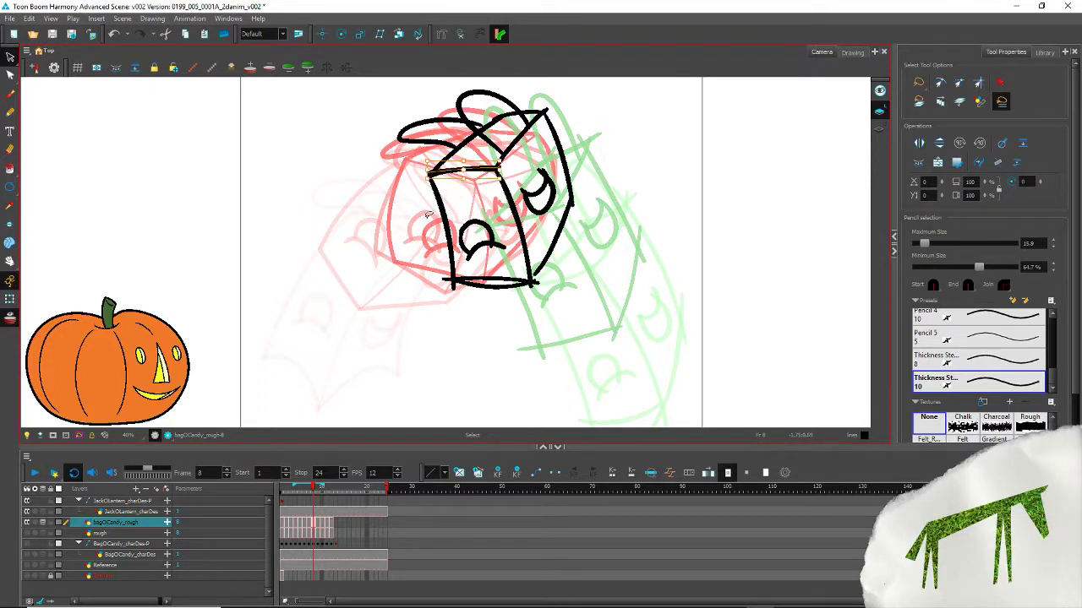
click(407, 100)
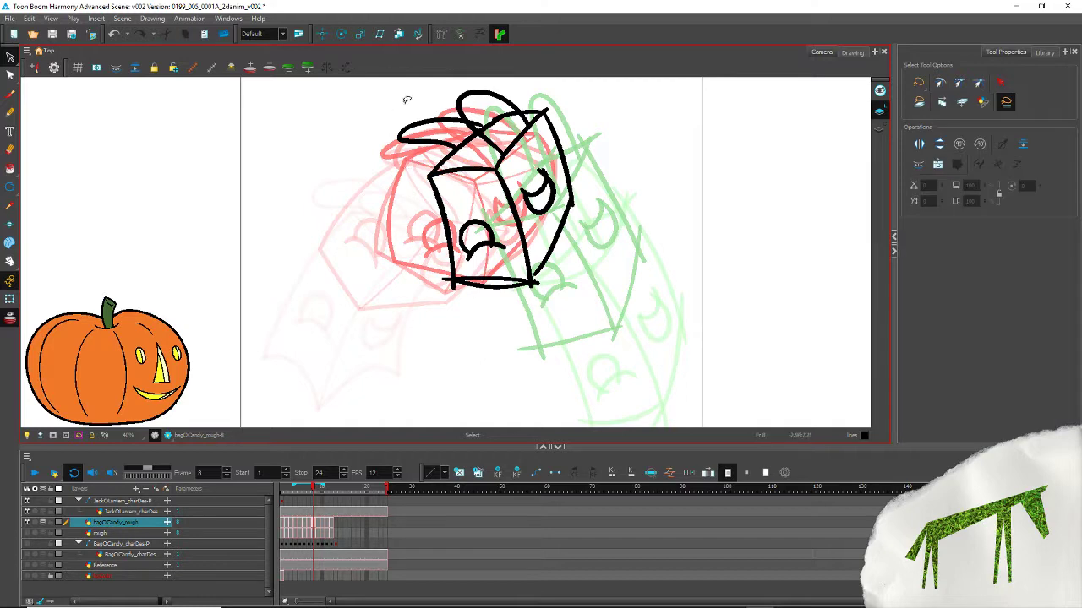
Step: Draw outward-bowed pencil strokes along the left edge and middle vertical line of the bag on frame 8
scroll(410, 203, up, 2)
key(alt+x)
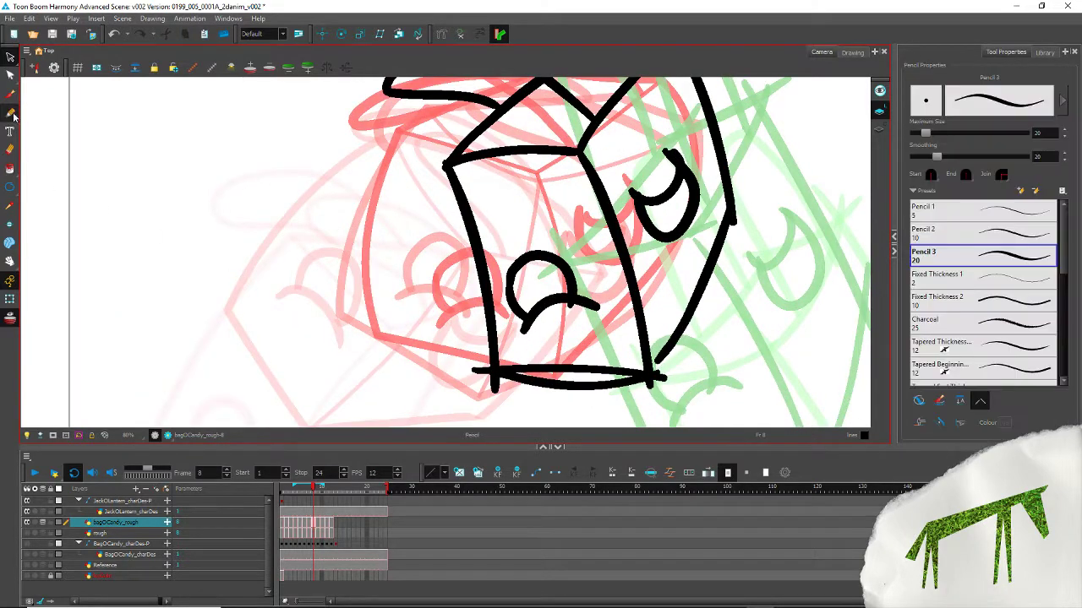
drag(445, 160, 484, 368)
key(ctrl+z)
mouse_move(446, 162)
mouse_down()
mouse_move(449, 286)
mouse_move(477, 370)
mouse_up()
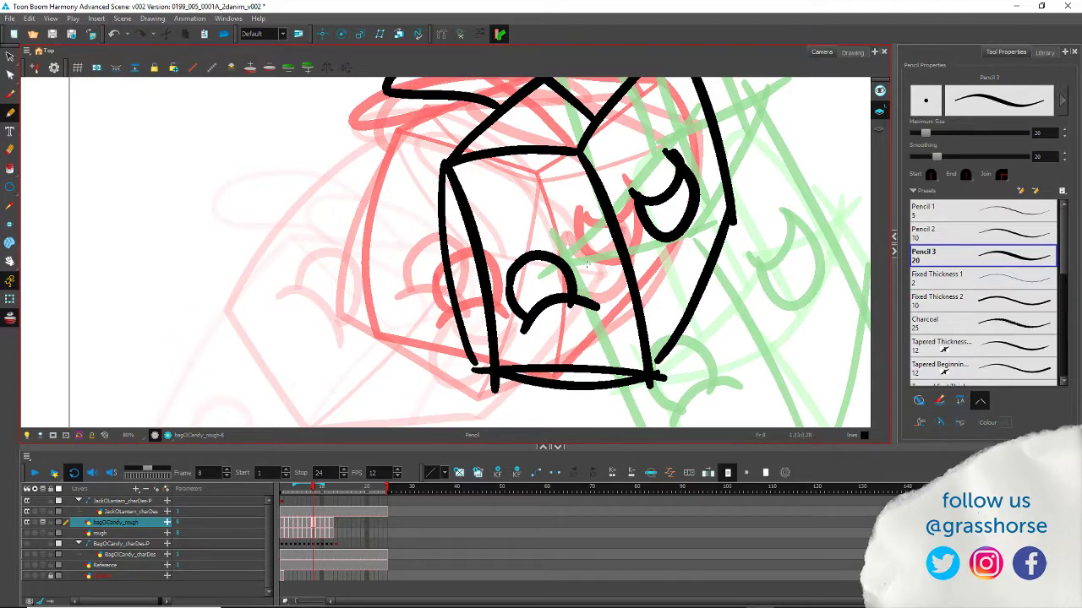
mouse_move(570, 294)
mouse_down()
mouse_move(499, 244)
mouse_move(471, 239)
mouse_up()
mouse_move(483, 94)
mouse_down()
mouse_move(549, 246)
mouse_move(560, 334)
mouse_up()
drag(370, 152, 422, 224)
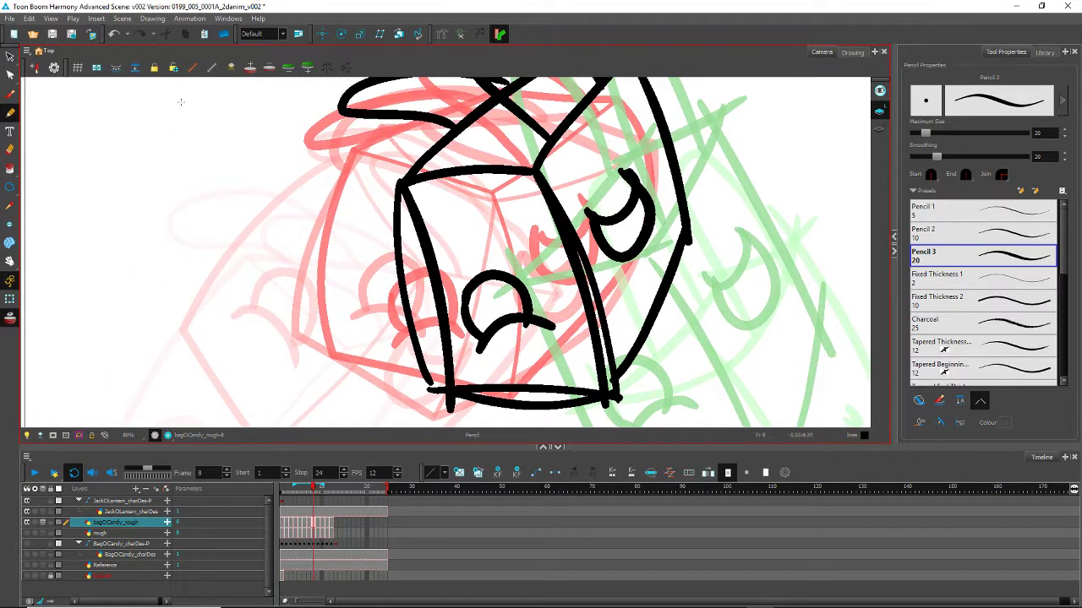
scroll(406, 286, down, 2)
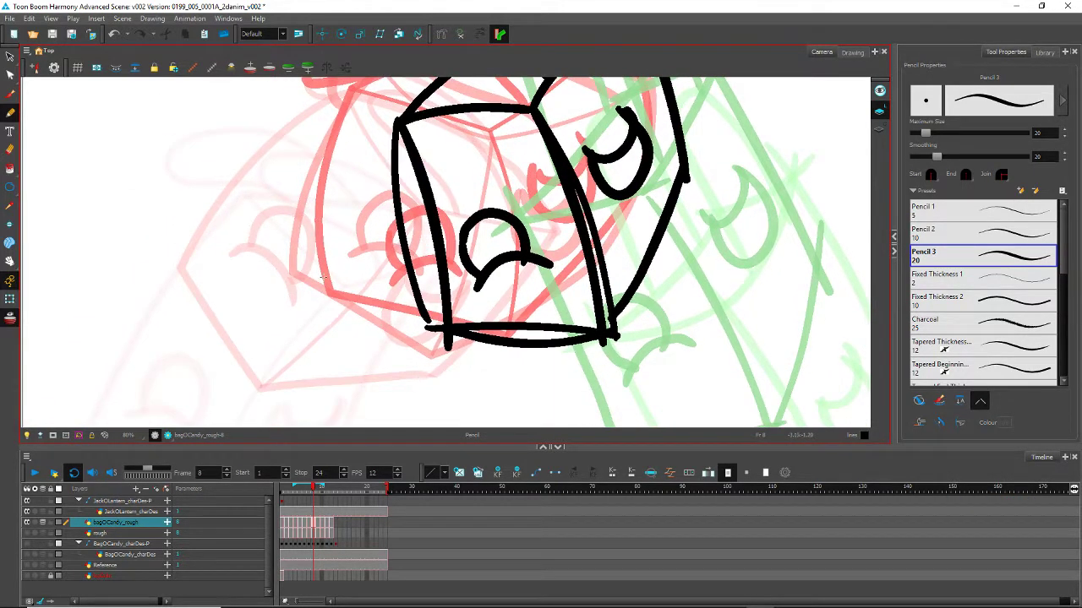
mouse_move(401, 110)
mouse_down()
mouse_move(398, 216)
mouse_move(441, 352)
mouse_up()
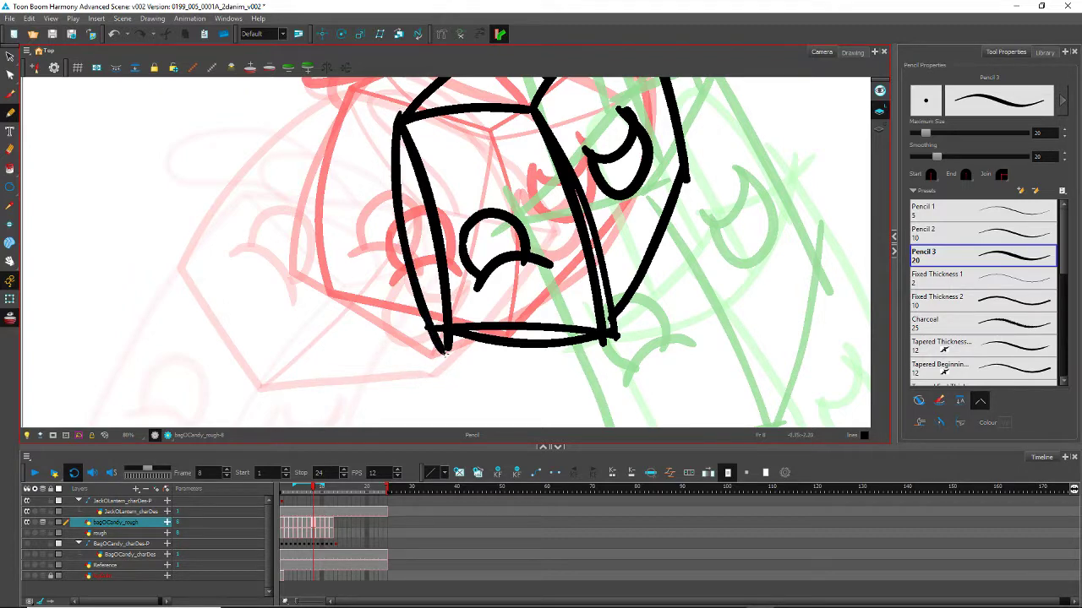
Step: Draw a curved stroke over the bag's lower right edge, running slightly past both corners
mouse_move(542, 270)
mouse_down()
mouse_move(517, 348)
mouse_move(516, 279)
mouse_up()
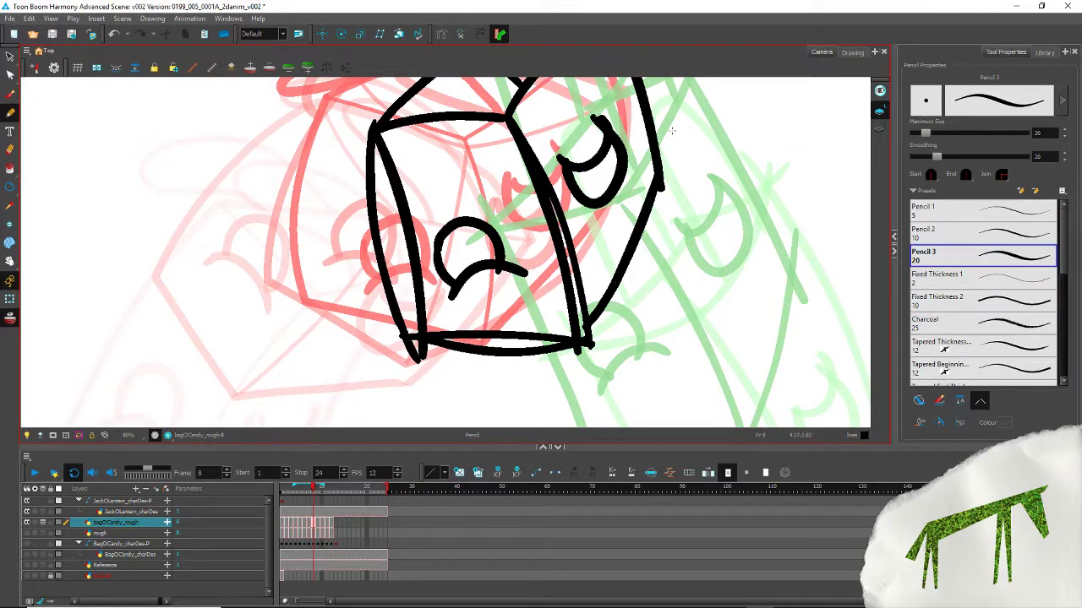
mouse_move(671, 129)
mouse_down()
mouse_move(626, 283)
mouse_move(556, 386)
mouse_up()
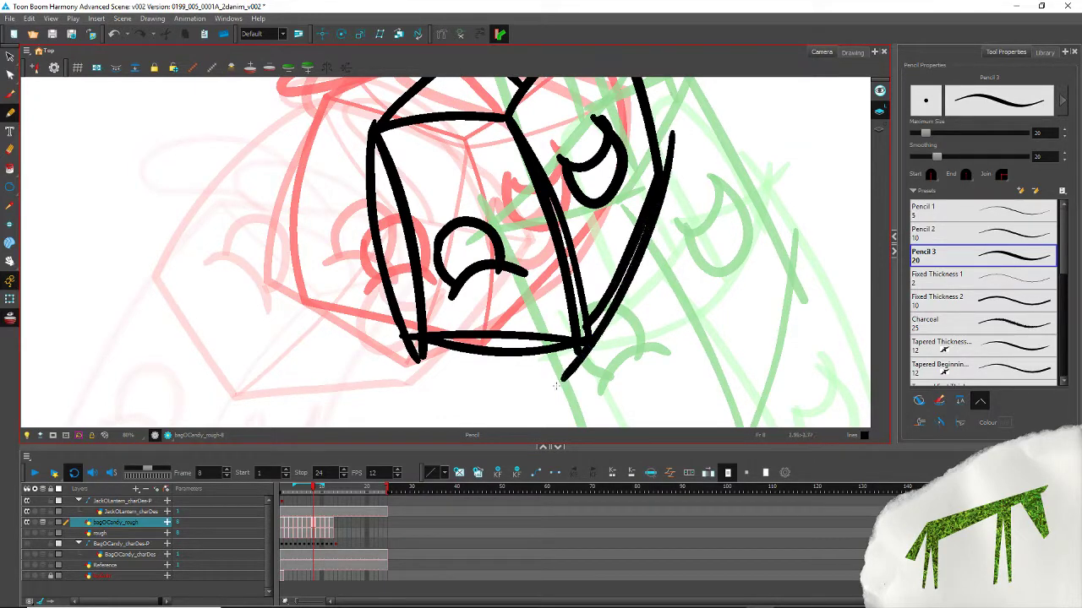
key(ctrl+z)
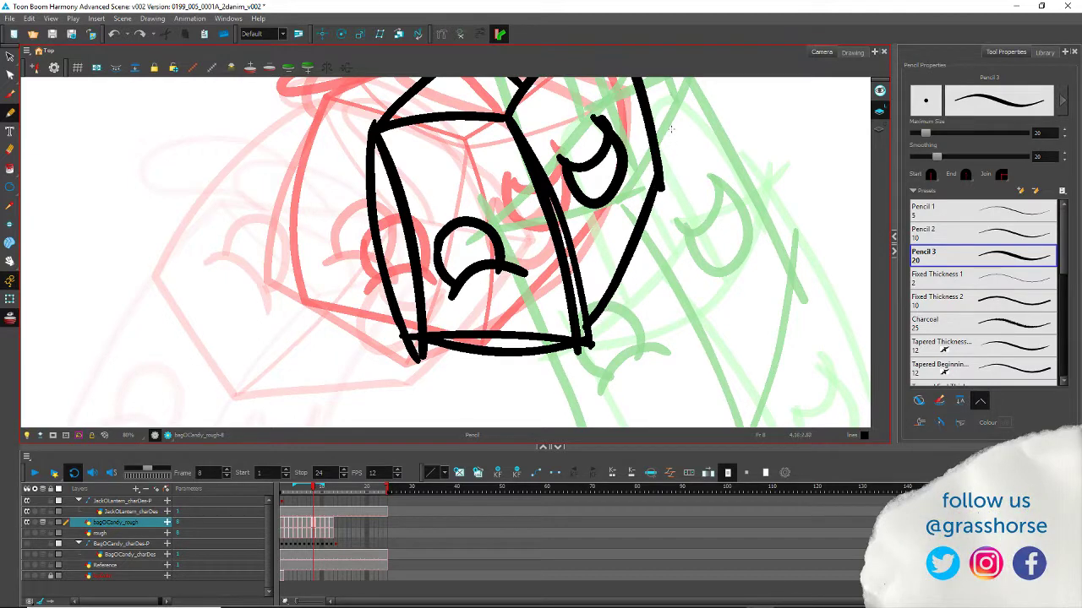
mouse_move(672, 148)
mouse_down()
mouse_move(601, 321)
mouse_move(556, 390)
mouse_up()
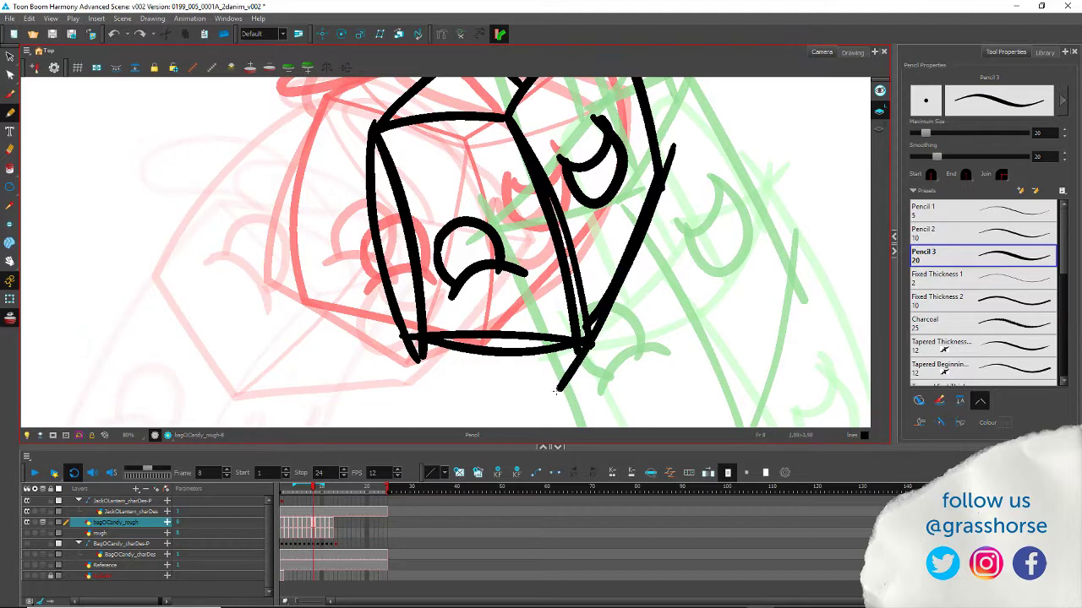
Step: Draw a curved stroke over the bag's upper right edge, overshooting the top and side corners
mouse_move(306, 292)
mouse_down()
mouse_move(279, 338)
mouse_move(259, 307)
mouse_up()
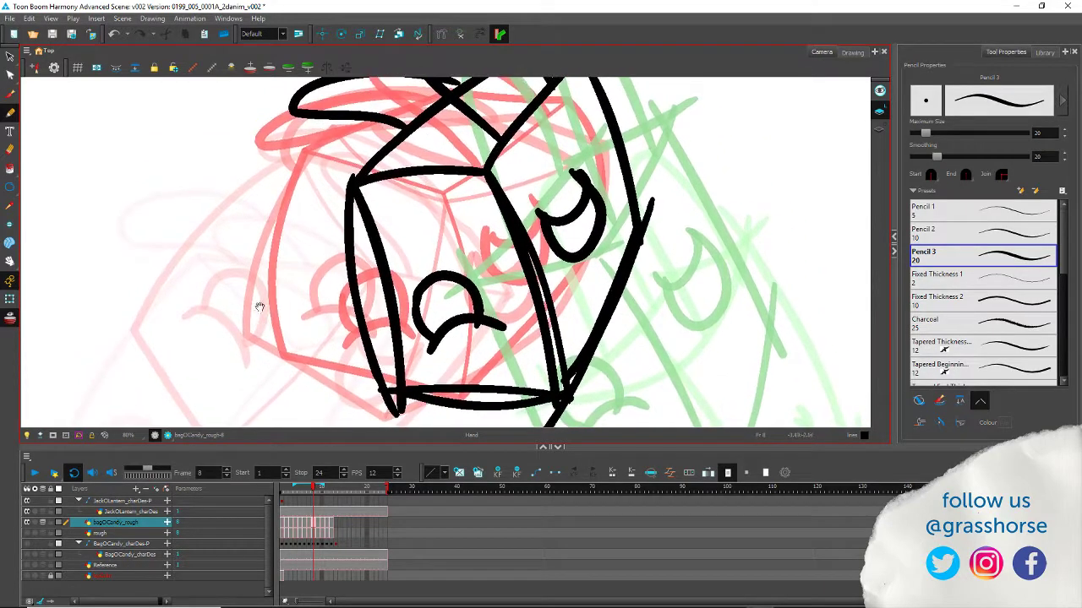
drag(565, 137, 574, 207)
drag(582, 111, 623, 178)
key(ctrl+z)
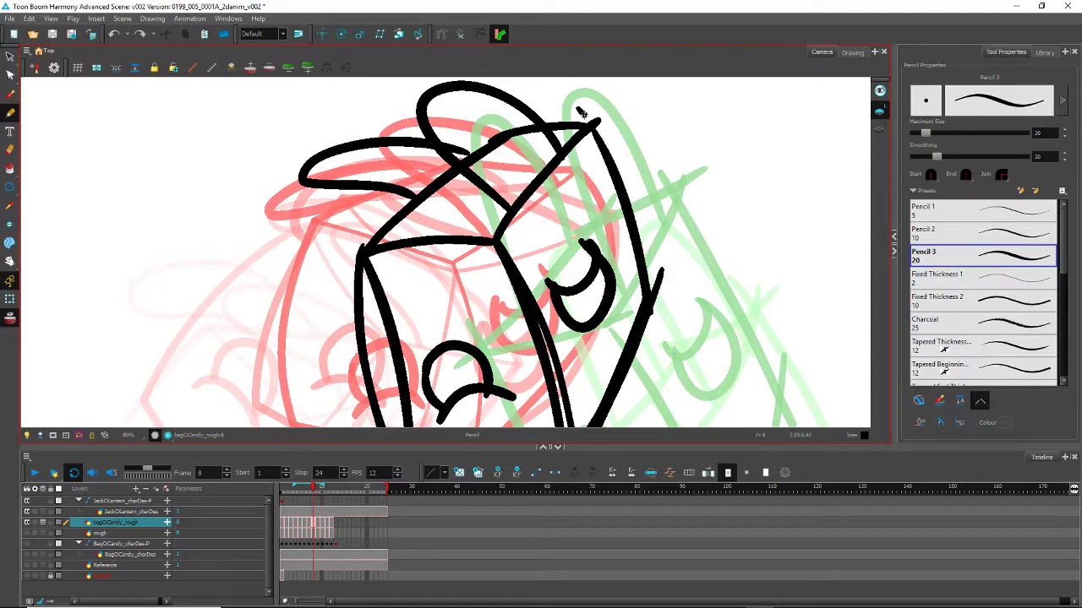
mouse_move(581, 111)
mouse_down()
mouse_move(642, 218)
mouse_move(649, 341)
mouse_up()
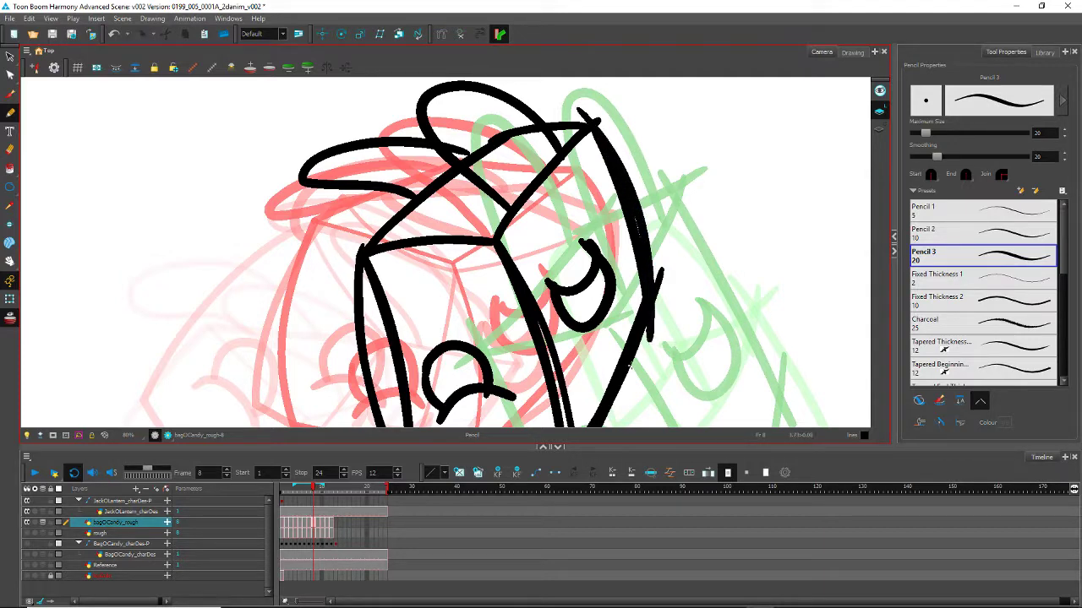
Step: Delete the old inward-curving left edge of the bag on frame 8
drag(299, 273, 428, 309)
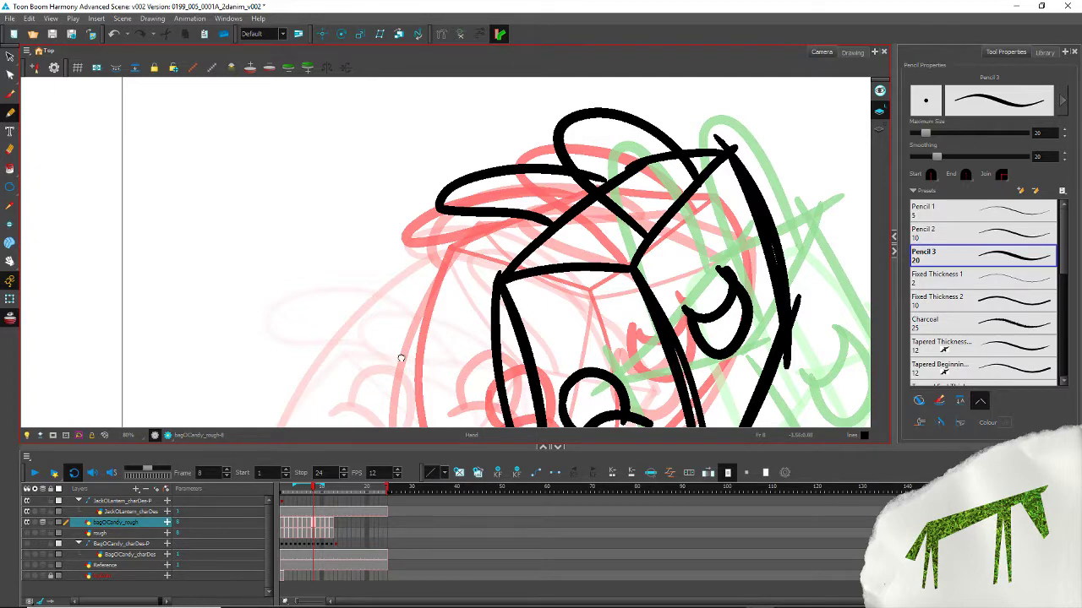
drag(401, 358, 372, 261)
click(10, 57)
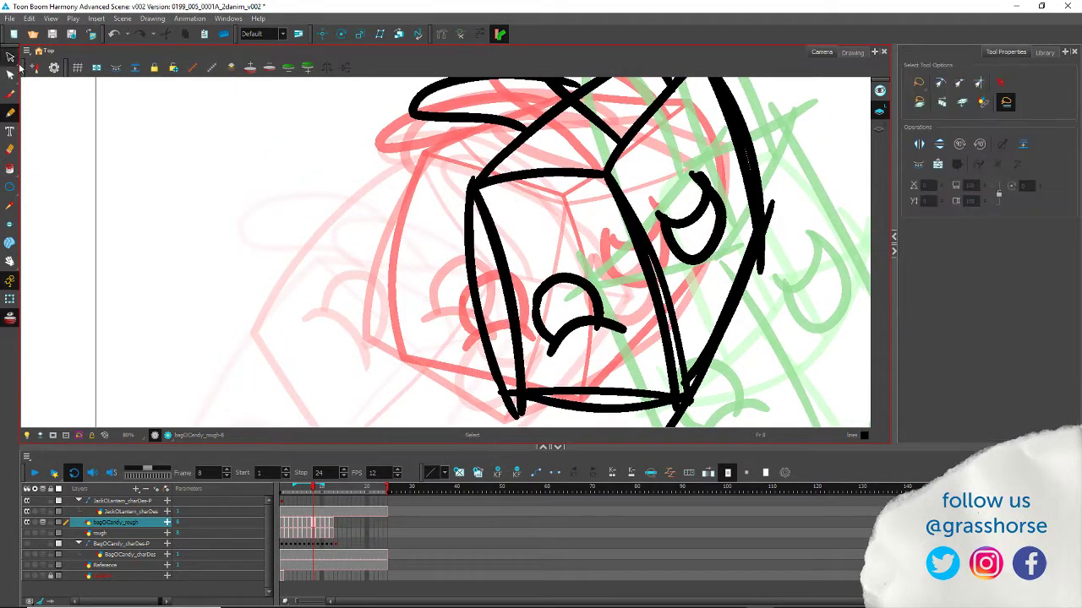
click(507, 286)
key(Delete)
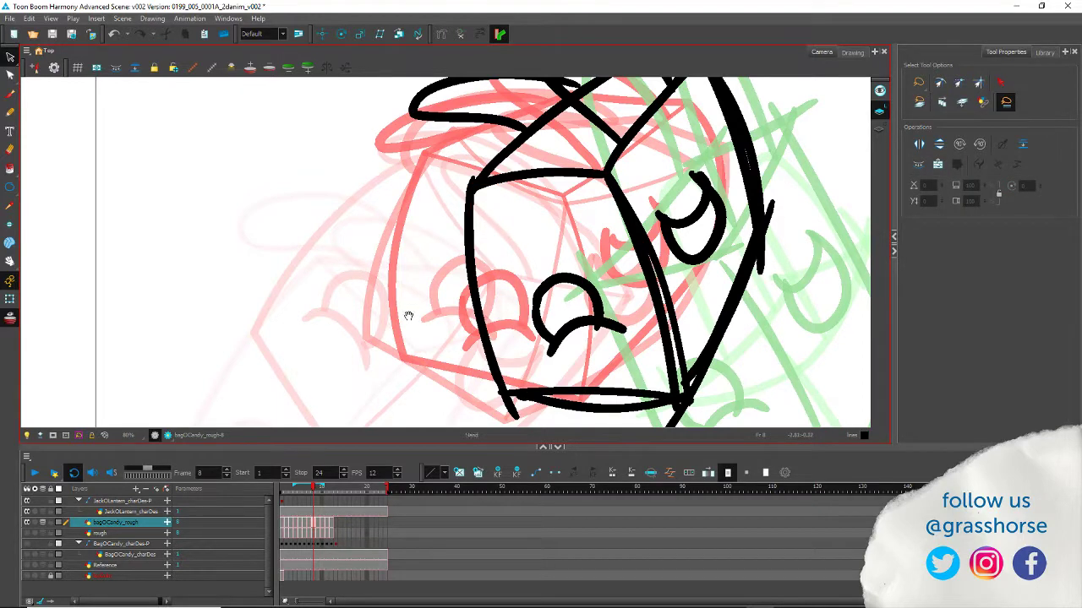
Step: Bring back the removed flat line across the bag's bottom edge and compare it with the whole bag
mouse_move(408, 315)
mouse_down()
mouse_move(296, 270)
mouse_move(287, 313)
mouse_up()
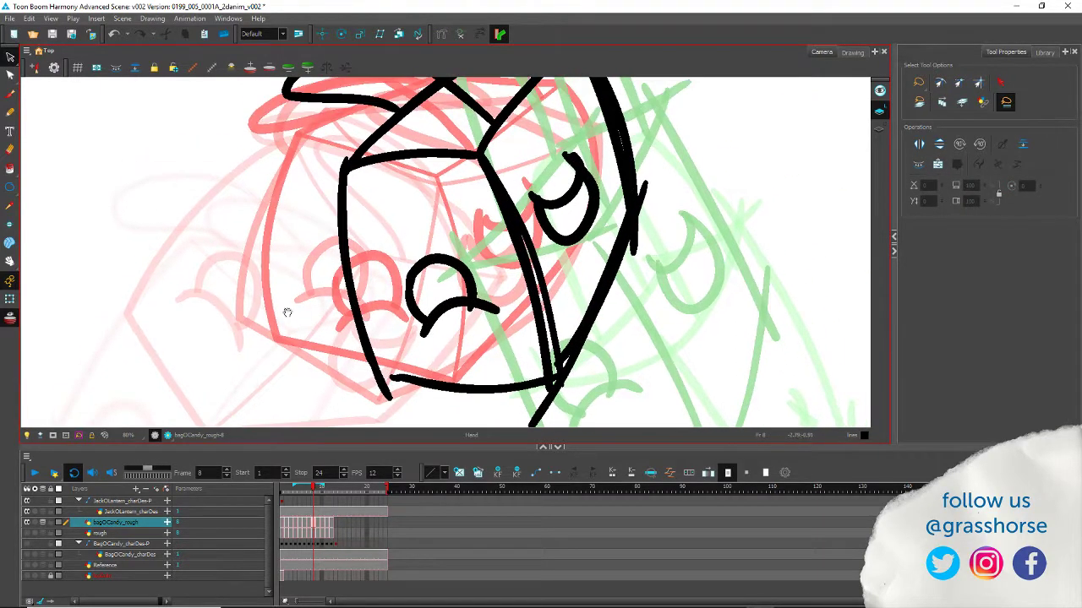
key(ctrl+v)
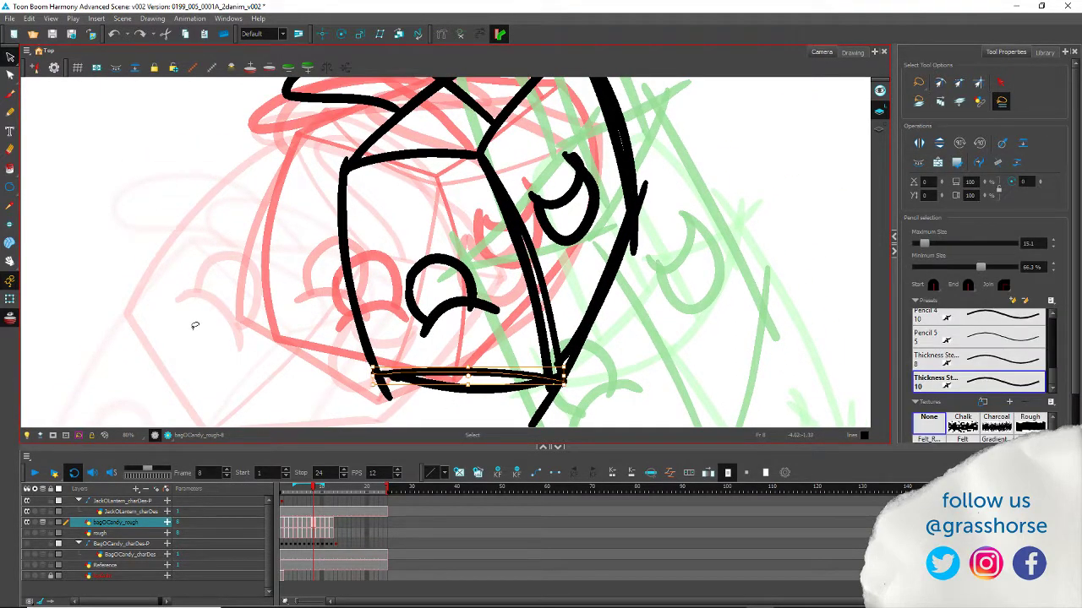
scroll(244, 293, down, 3)
scroll(237, 316, up, 3)
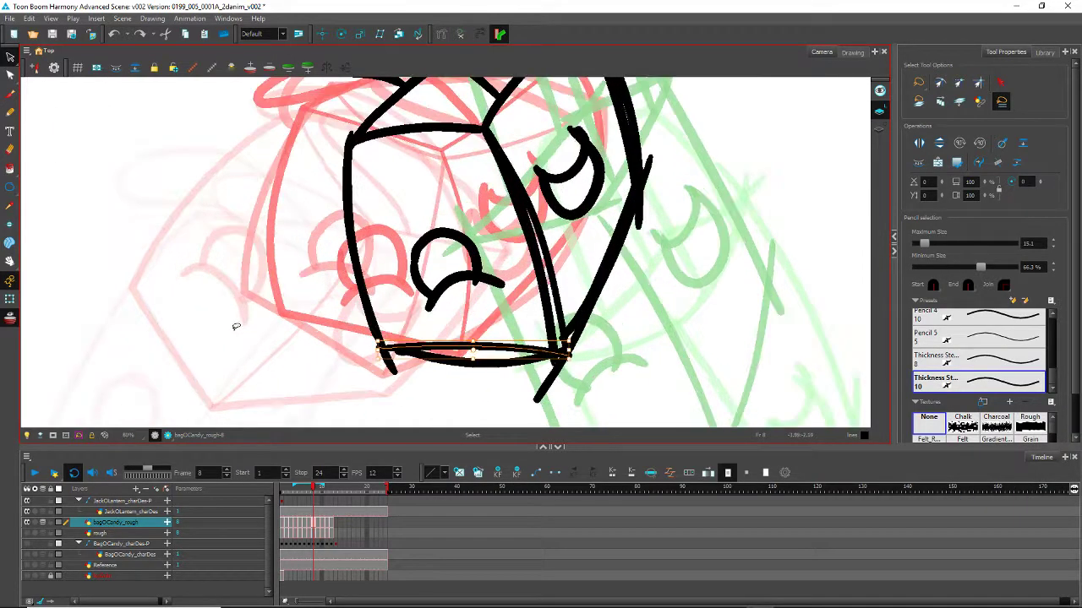
scroll(234, 330, down, 3)
scroll(235, 339, up, 4)
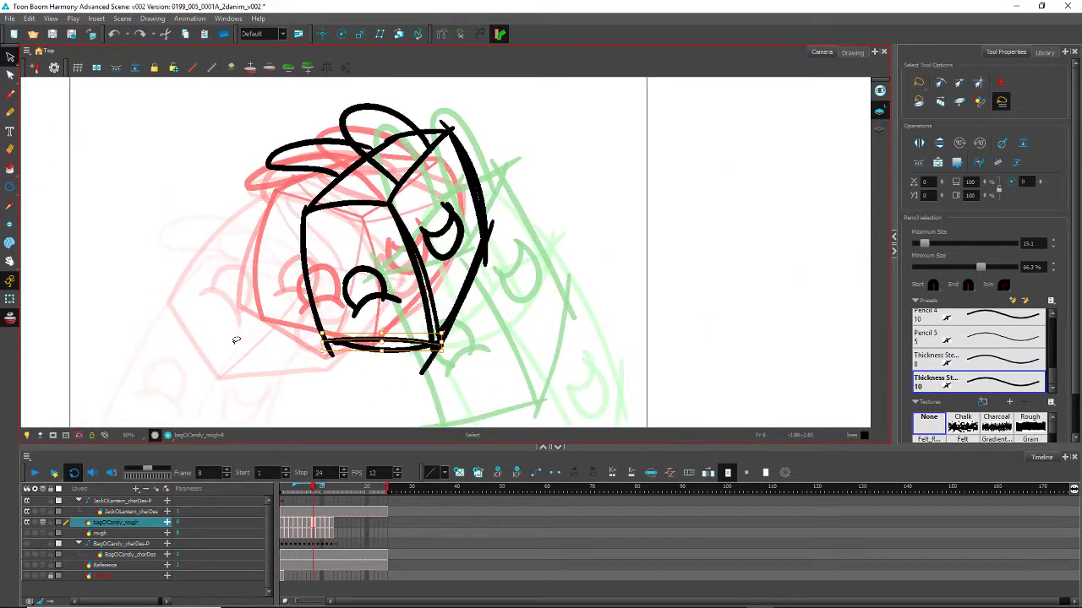
Step: Delete the flat line across the bag's bottom and draw a downward-curved bottom edge with the Pencil, overshooting both corners
scroll(238, 344, down, 2)
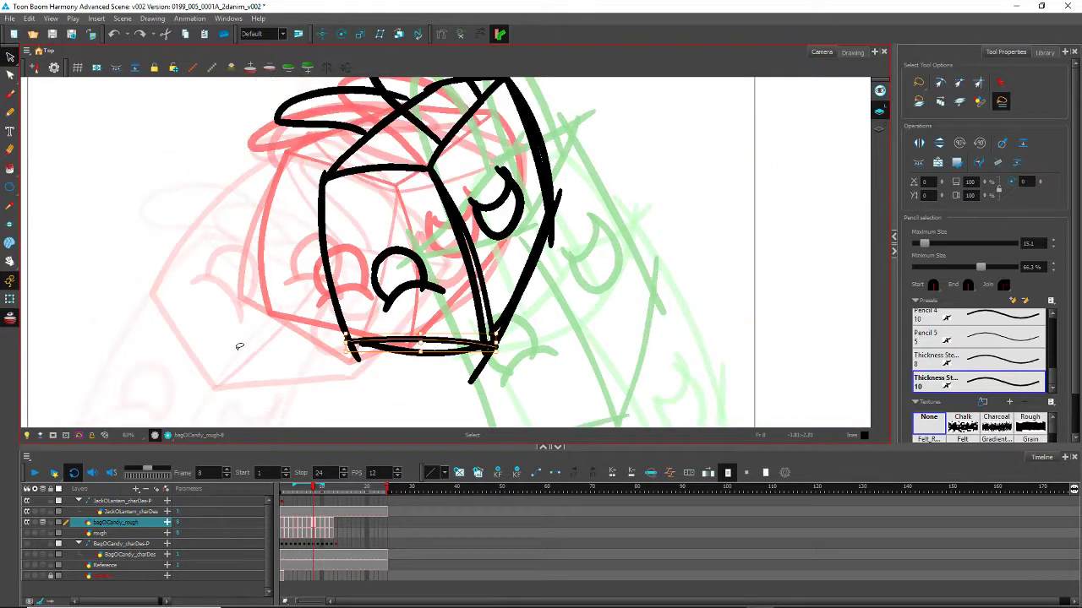
scroll(252, 328, up, 3)
key(Delete)
drag(252, 319, 138, 292)
click(11, 112)
mouse_move(252, 272)
mouse_down()
mouse_move(330, 310)
mouse_move(511, 316)
mouse_move(613, 284)
mouse_up()
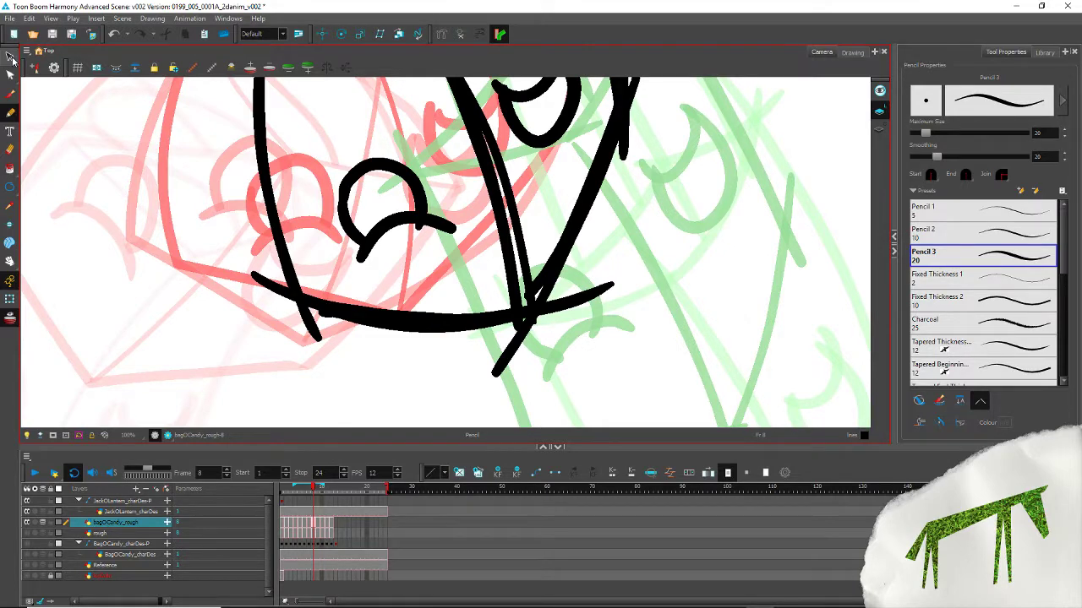
Step: Delete the old bottom edge under the new curve and the doubled line along the bag's front vertical edge
click(10, 57)
click(374, 320)
key(Delete)
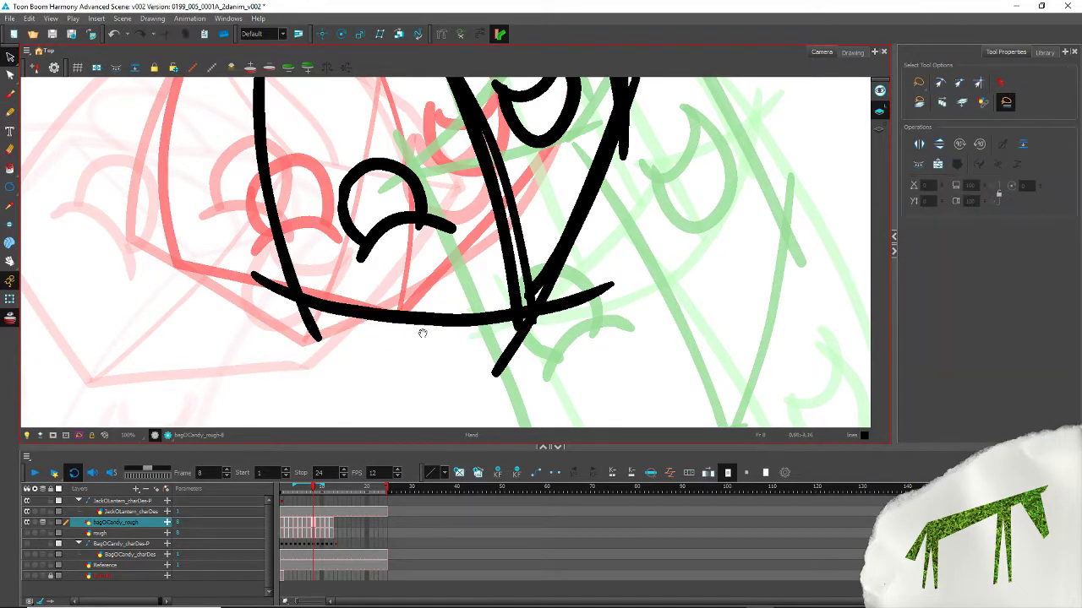
drag(353, 233, 360, 316)
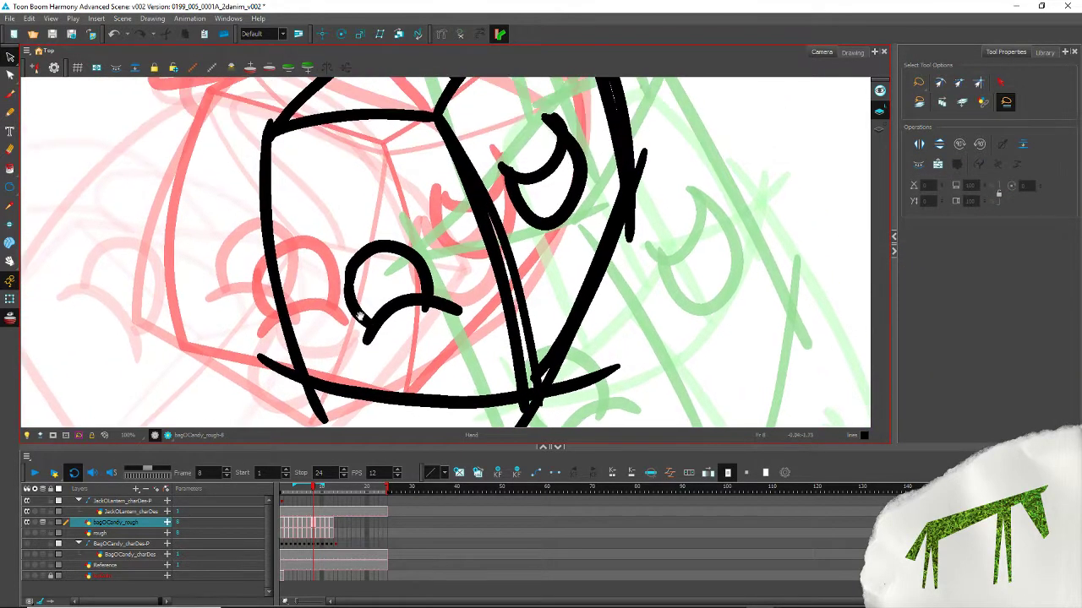
click(513, 296)
key(Delete)
scroll(348, 320, down, 3)
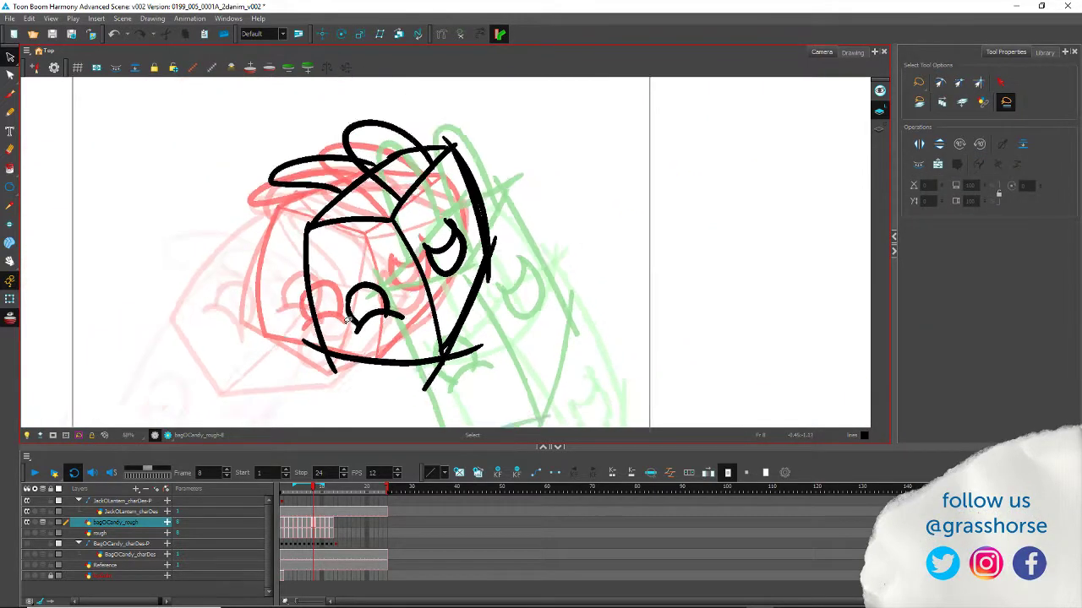
Step: Delete the old upper right and lower right edges, keeping only the new curved strokes
scroll(347, 319, up, 1)
click(505, 161)
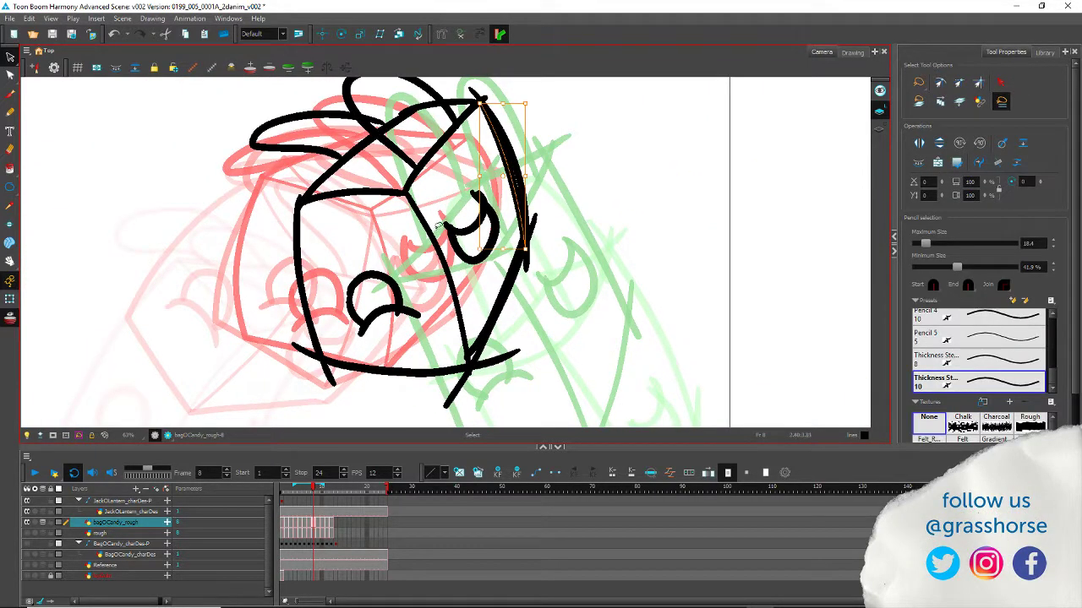
key(Delete)
drag(250, 319, 257, 278)
click(485, 295)
key(Delete)
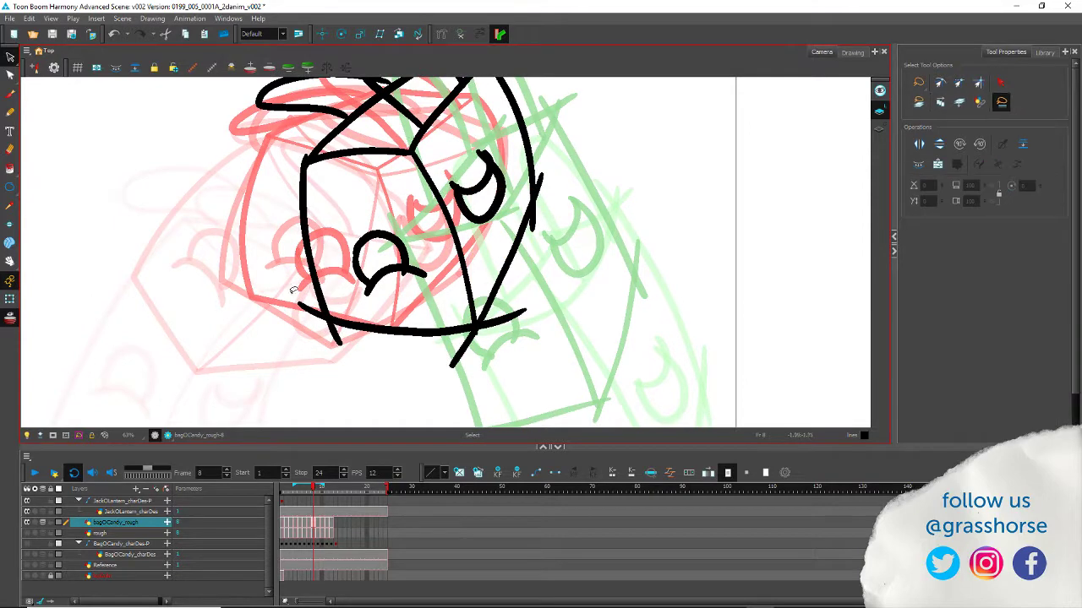
Step: Draw a Pencil stroke over the bag's short back top edge, overshooting both of its ends
mouse_move(211, 186)
mouse_down()
mouse_move(274, 259)
mouse_move(273, 200)
mouse_move(278, 220)
mouse_move(290, 193)
mouse_up()
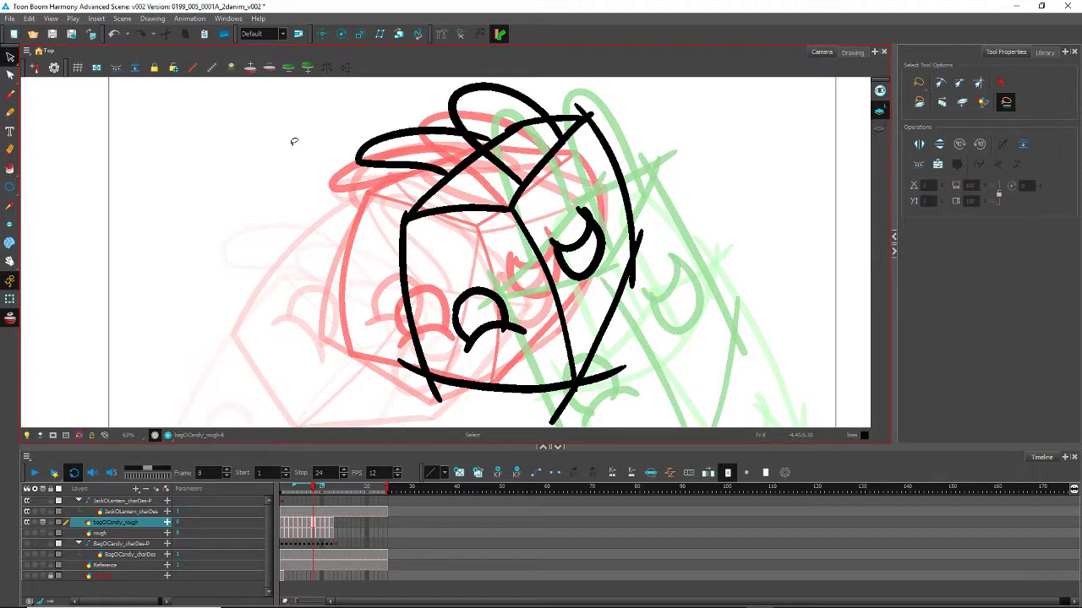
drag(563, 115, 564, 128)
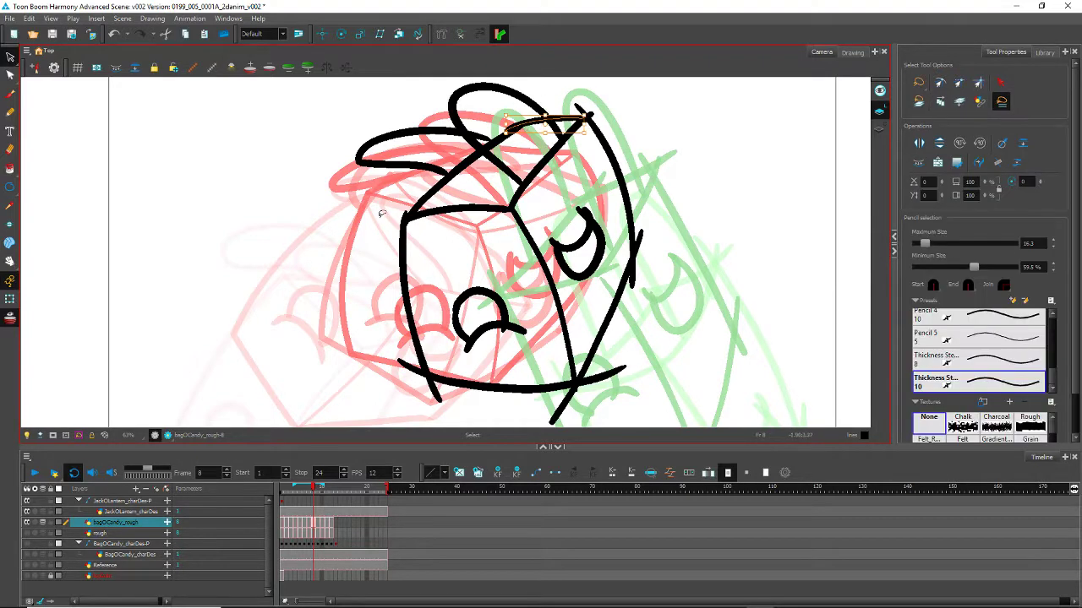
scroll(338, 236, up, 3)
scroll(341, 228, down, 2)
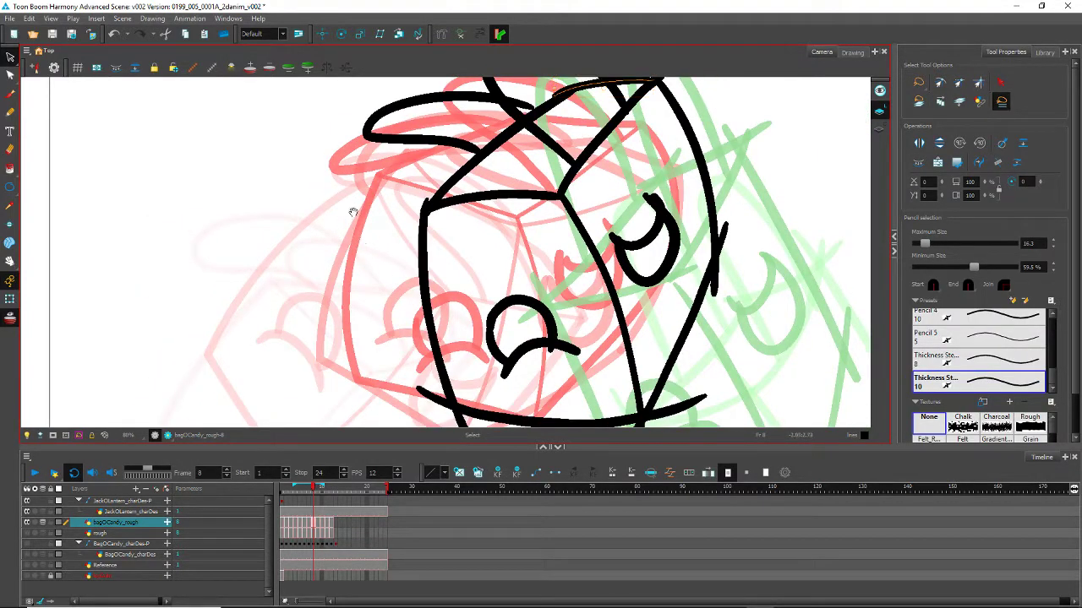
drag(382, 175, 255, 300)
key(alt+/)
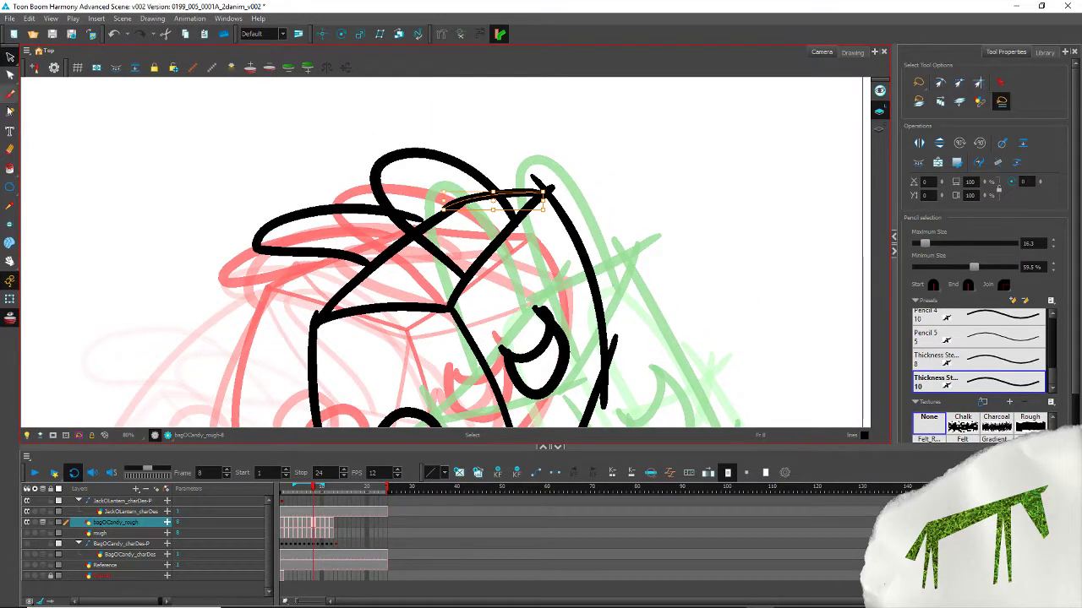
drag(542, 191, 545, 192)
drag(578, 191, 407, 215)
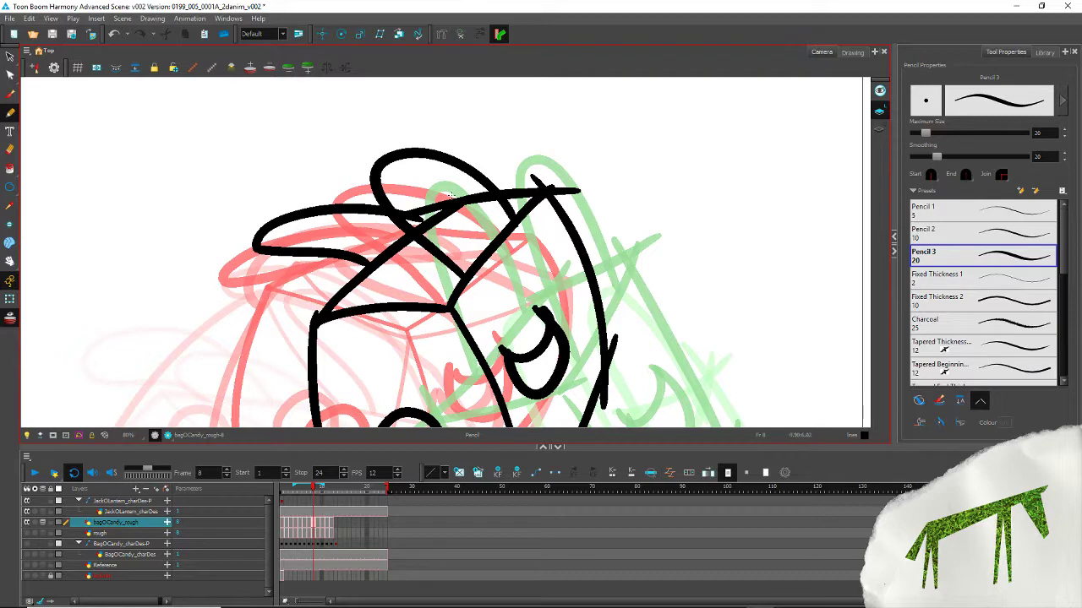
Step: Redraw the slanted upper left edge with a stroke running past both corners and delete the old line beneath it
drag(509, 173, 481, 187)
drag(397, 240, 280, 365)
click(10, 55)
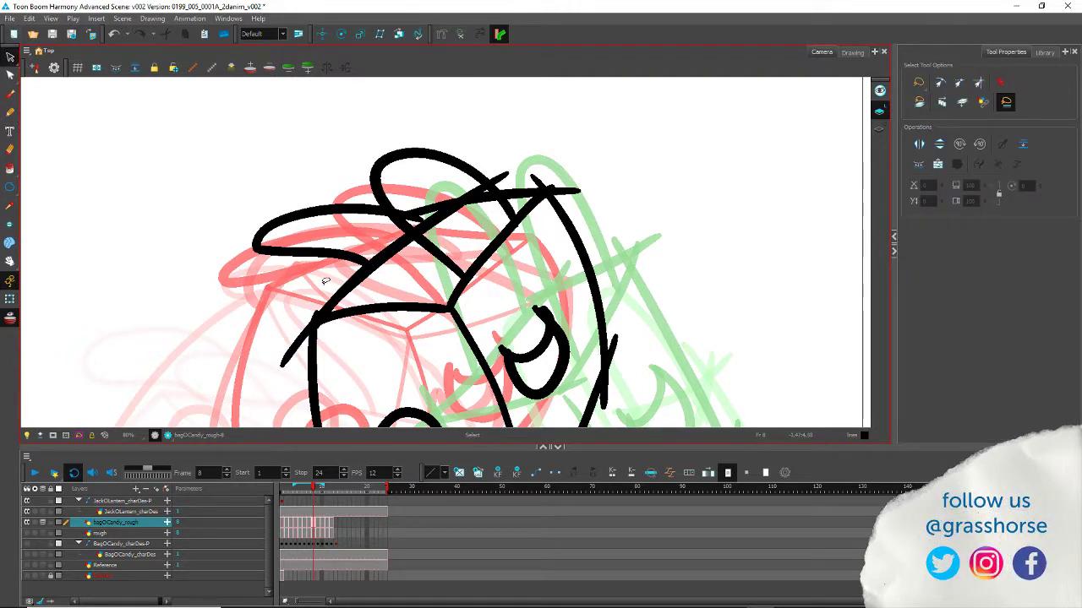
click(367, 258)
key(Delete)
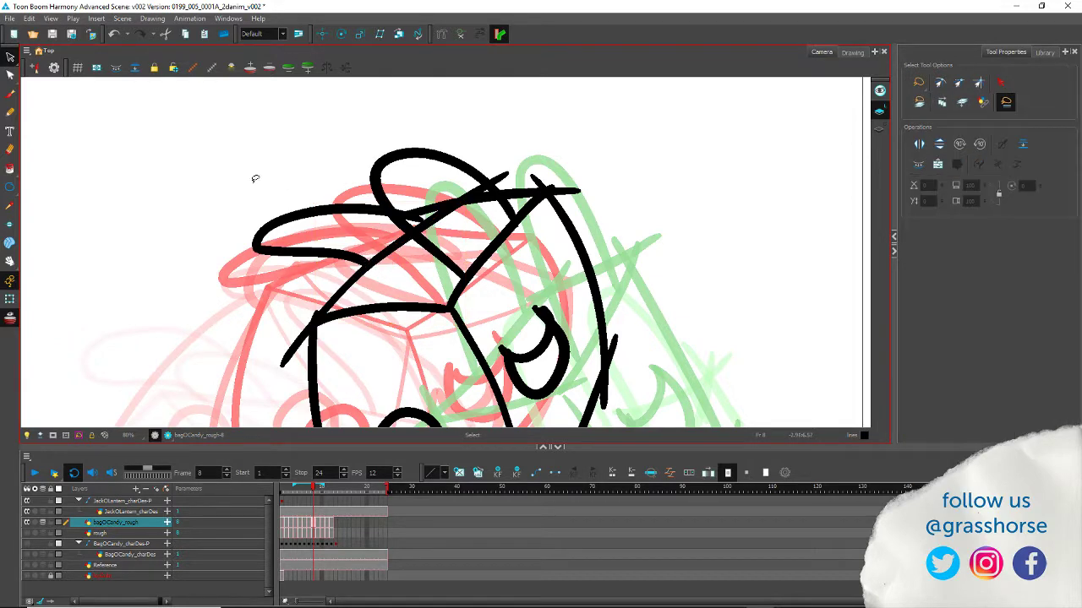
Step: Delete the old short line lying under the new back top edge
click(430, 234)
click(510, 197)
click(388, 320)
click(481, 200)
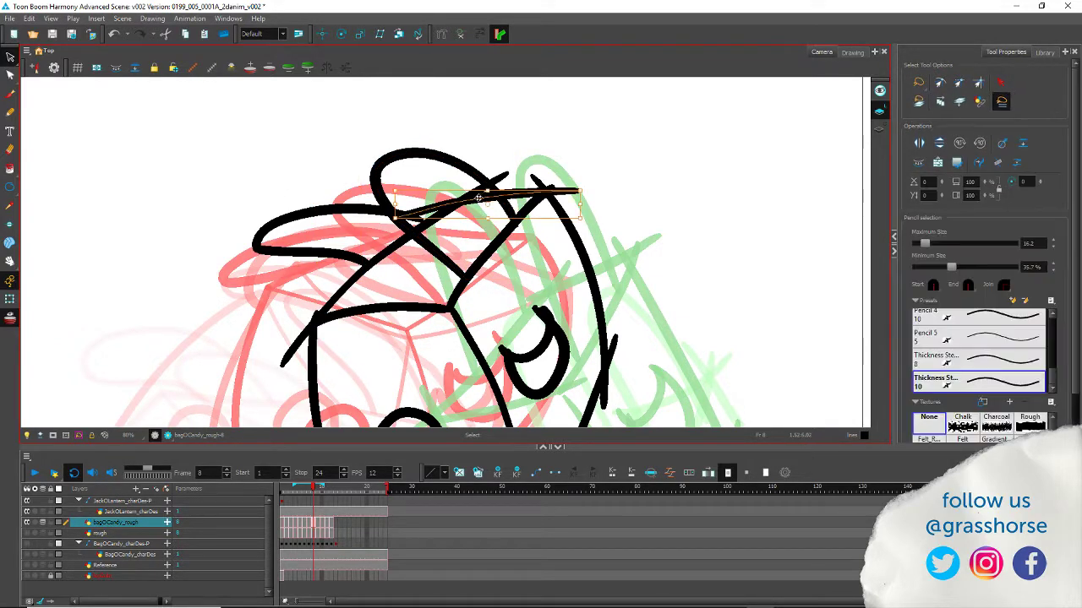
click(426, 111)
click(484, 189)
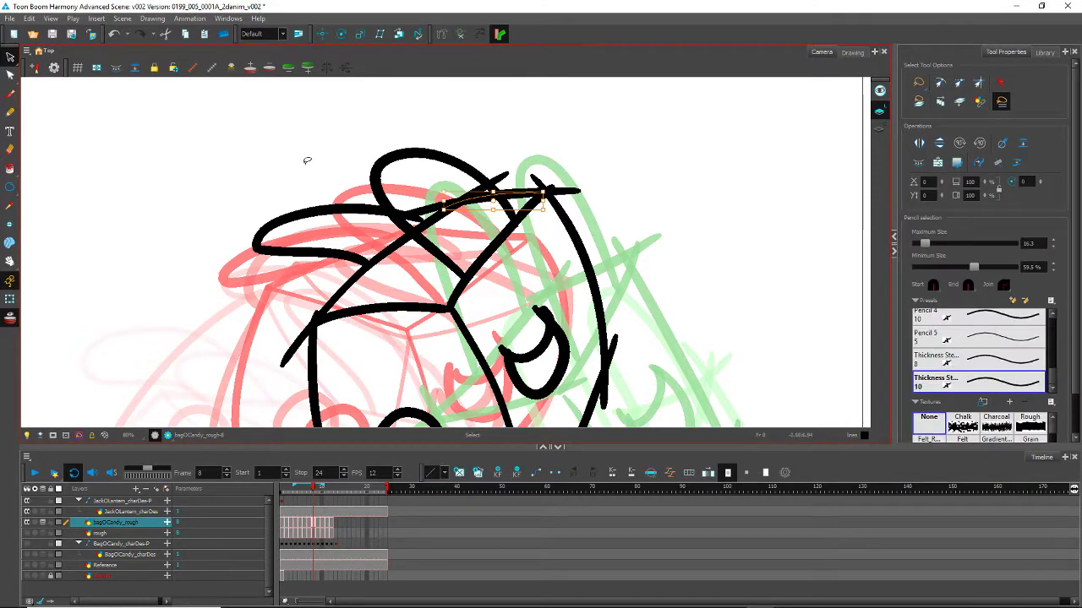
click(307, 161)
drag(194, 298, 191, 251)
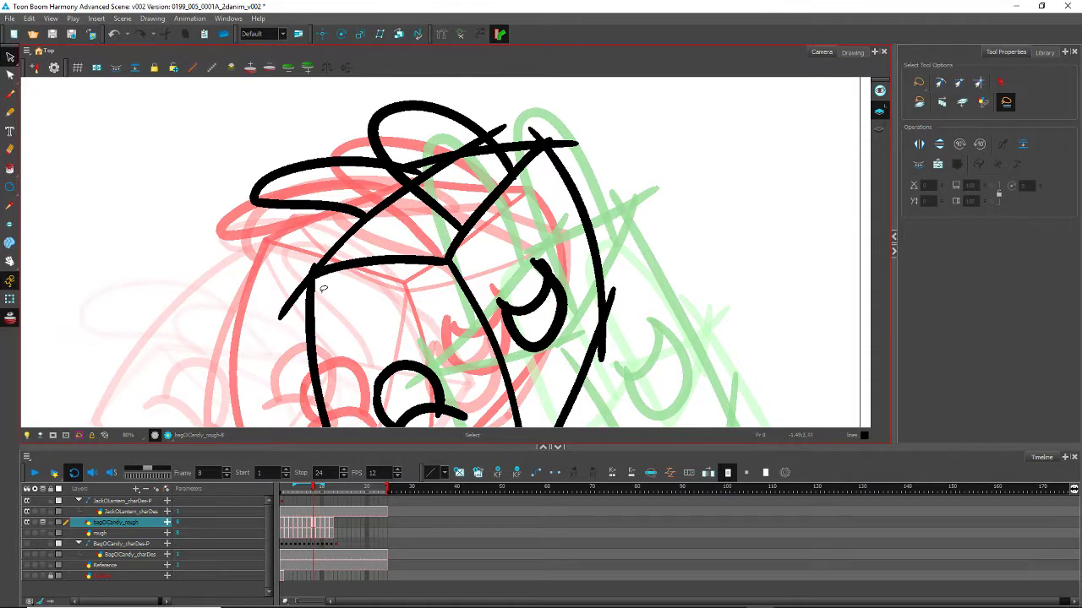
Step: Trim the overshooting line ends at the bag's lower left and lower right corners with the Cutter
key(alt+t)
mouse_move(280, 365)
mouse_down()
mouse_move(286, 336)
mouse_move(226, 131)
mouse_up()
drag(259, 243, 264, 221)
drag(289, 266, 311, 267)
drag(441, 285, 470, 287)
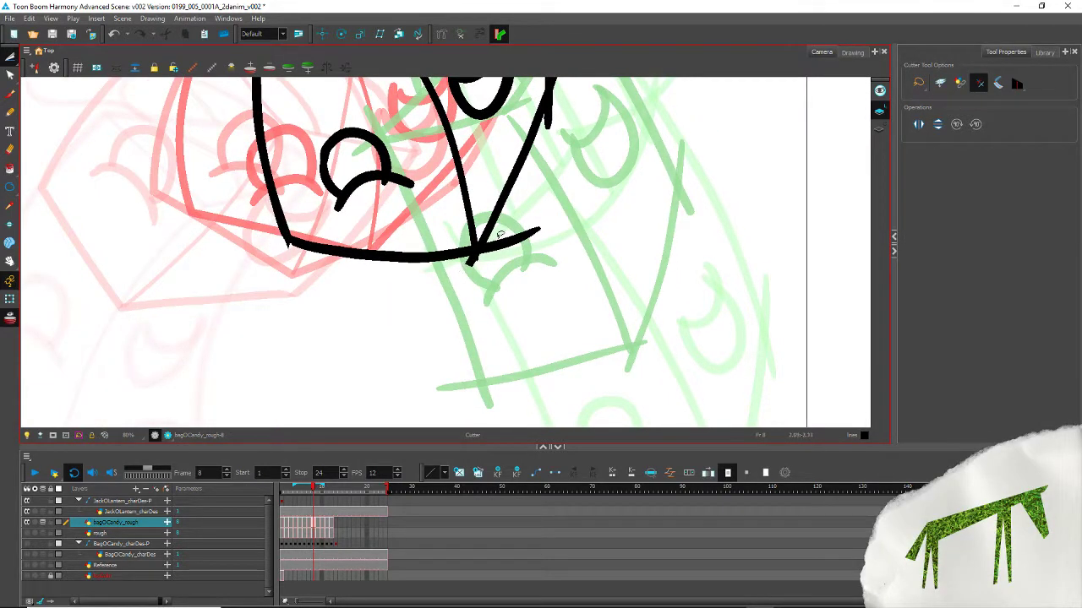
click(499, 234)
click(471, 260)
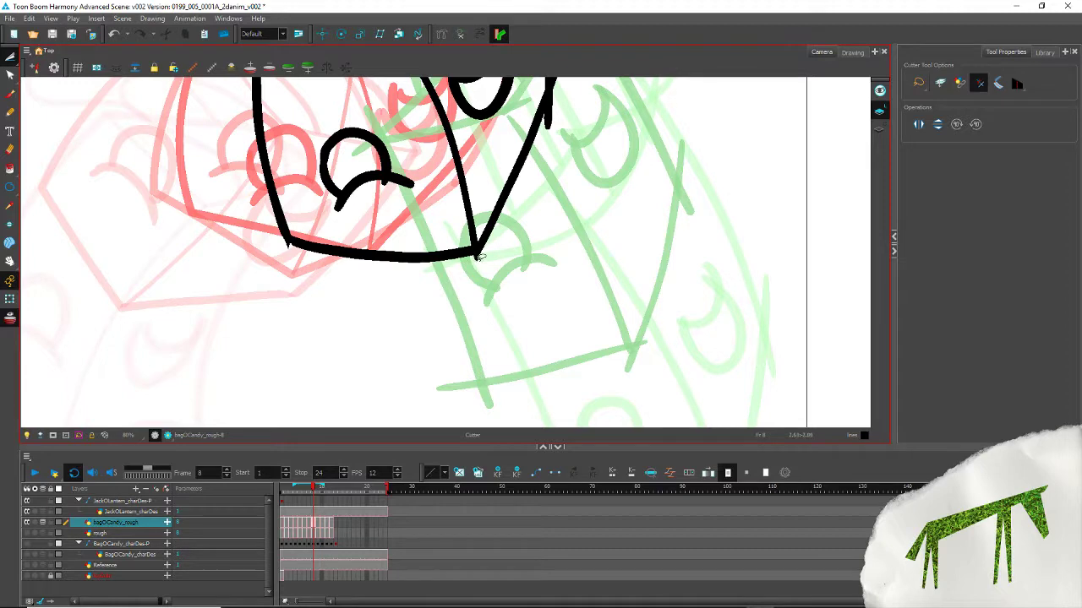
click(289, 244)
Step: Cut away the overshooting line ends around the bag's top corners and the inner end of the back top edge
drag(460, 314, 361, 410)
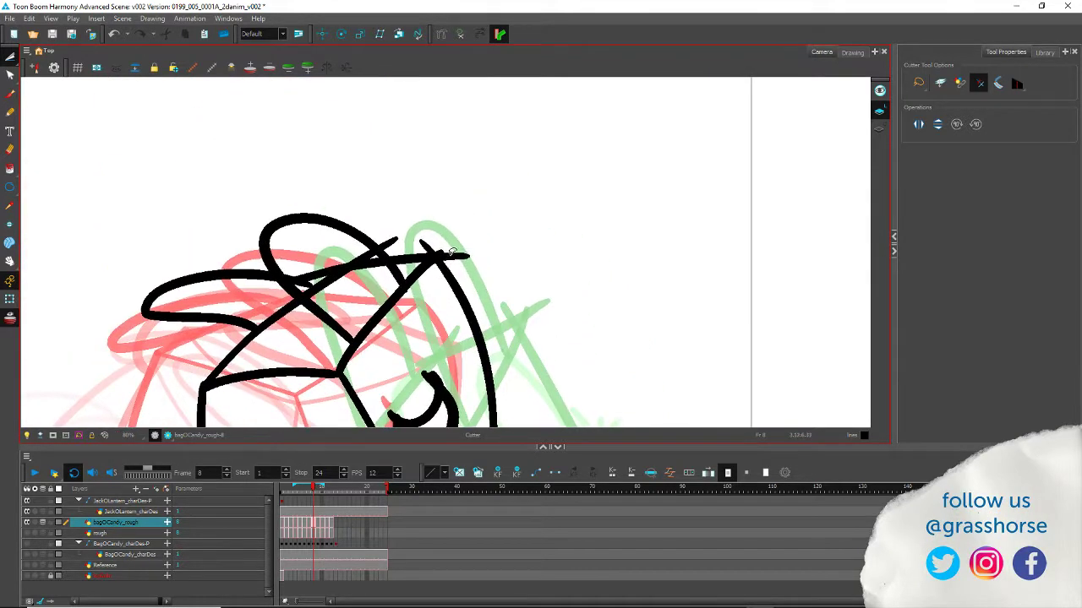
click(452, 253)
click(370, 239)
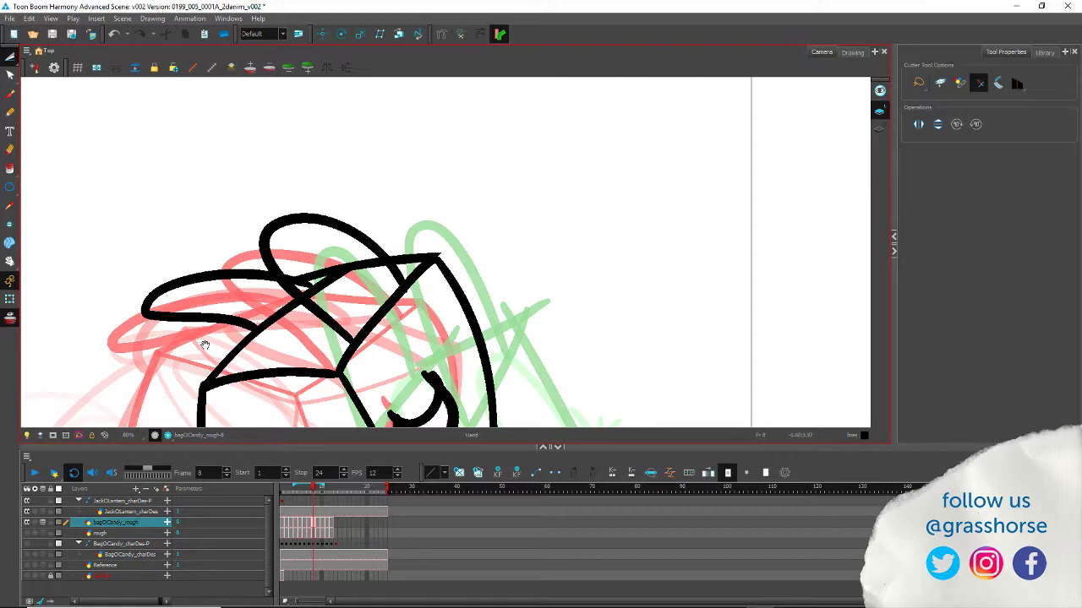
drag(204, 345, 250, 229)
click(359, 157)
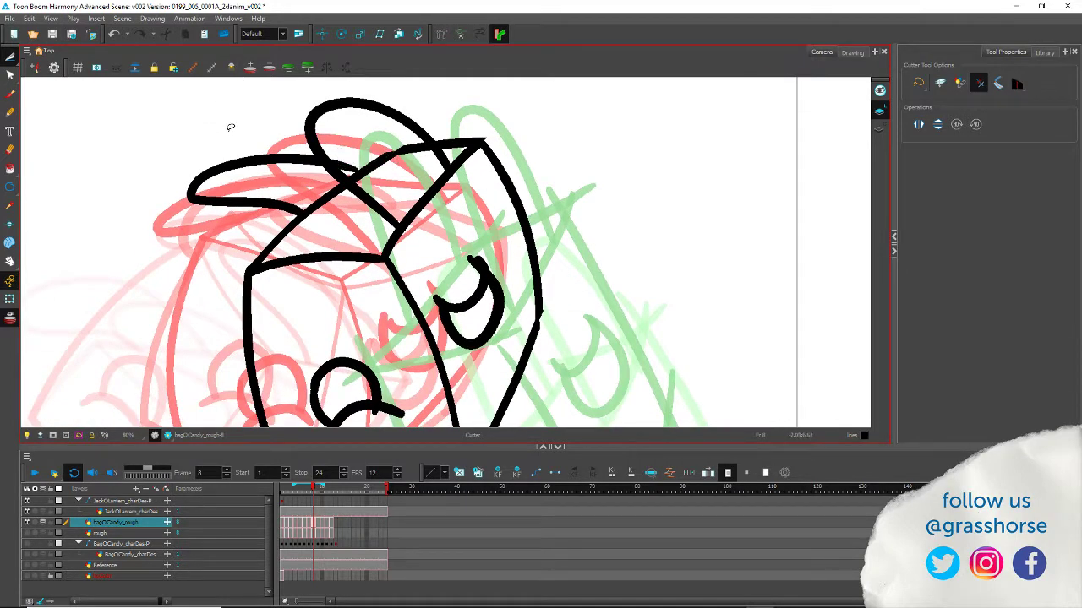
mouse_move(227, 313)
mouse_down()
mouse_move(193, 321)
mouse_move(200, 143)
mouse_move(226, 337)
mouse_move(212, 241)
mouse_move(258, 258)
mouse_move(240, 342)
mouse_move(288, 319)
mouse_up()
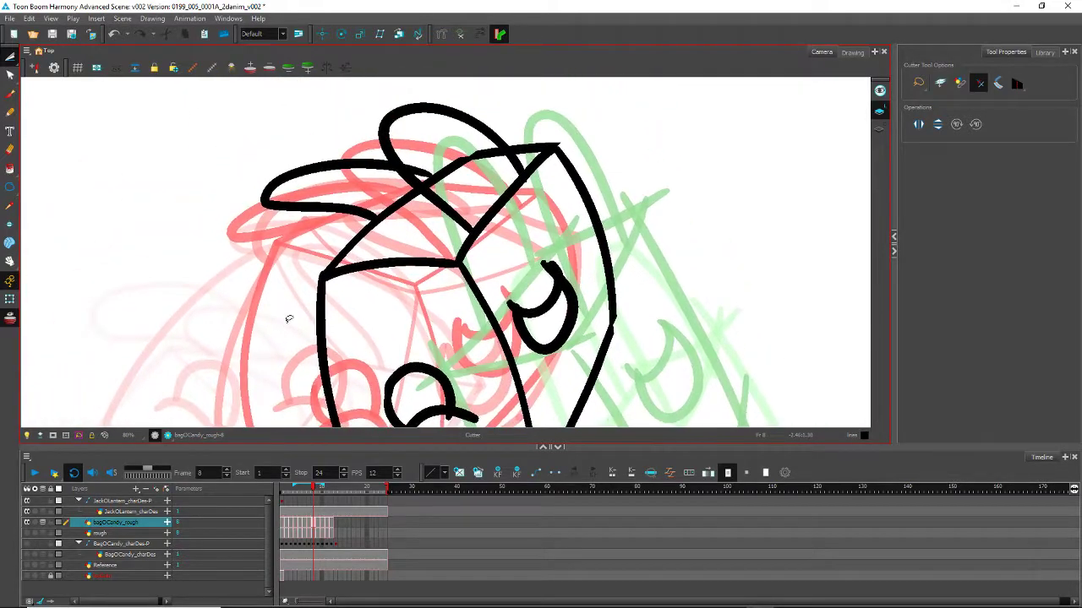
Step: Select the lower right and bottom edges and merge them into one pencil line
click(10, 56)
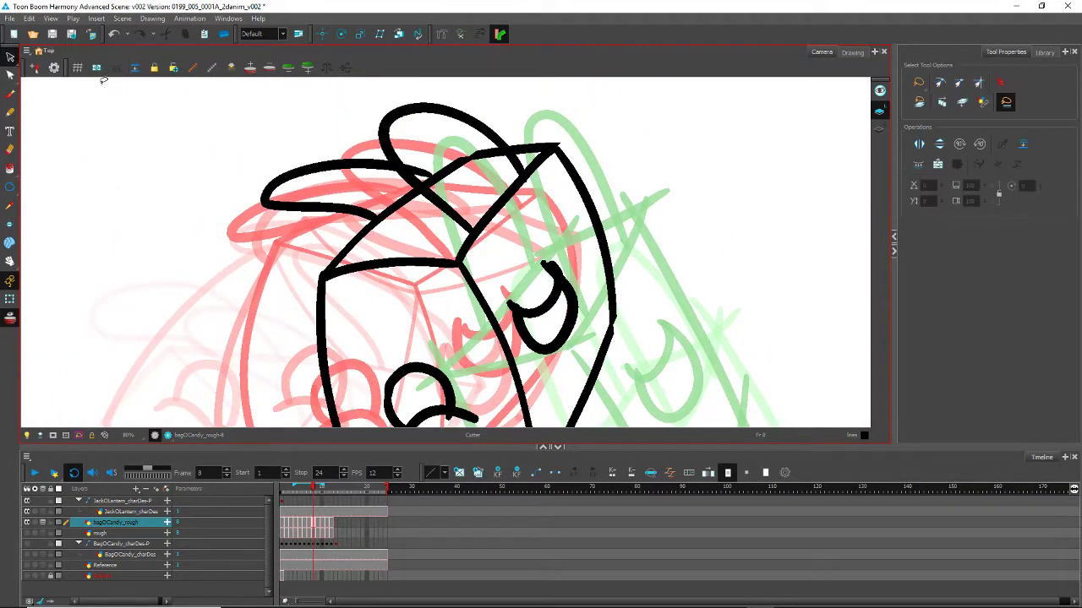
mouse_move(384, 366)
mouse_down()
mouse_move(367, 298)
mouse_move(287, 228)
mouse_up()
click(471, 292)
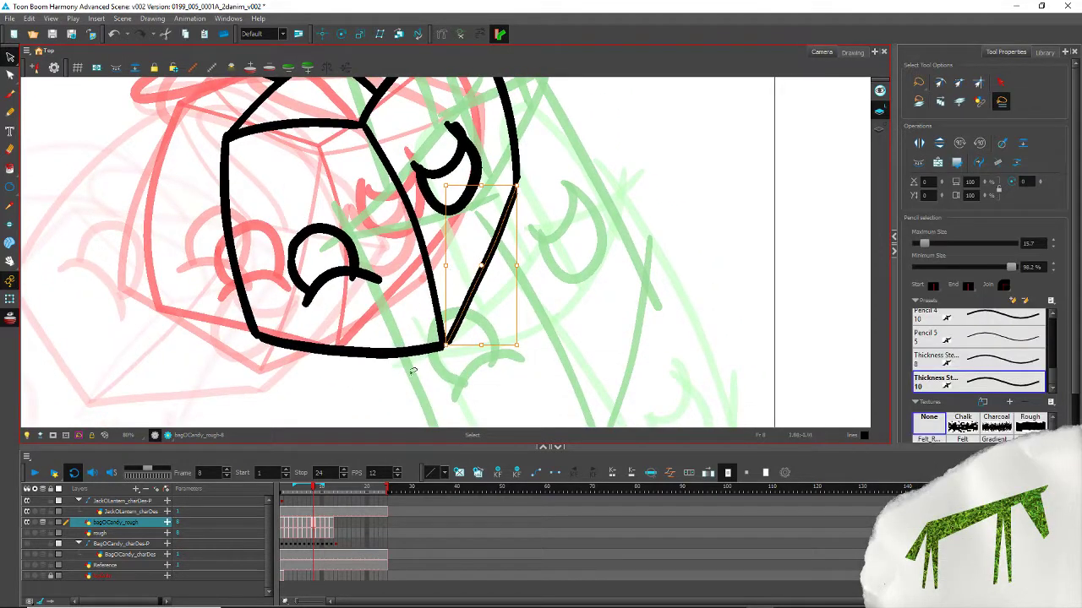
shift+click(515, 156)
shift+click(388, 353)
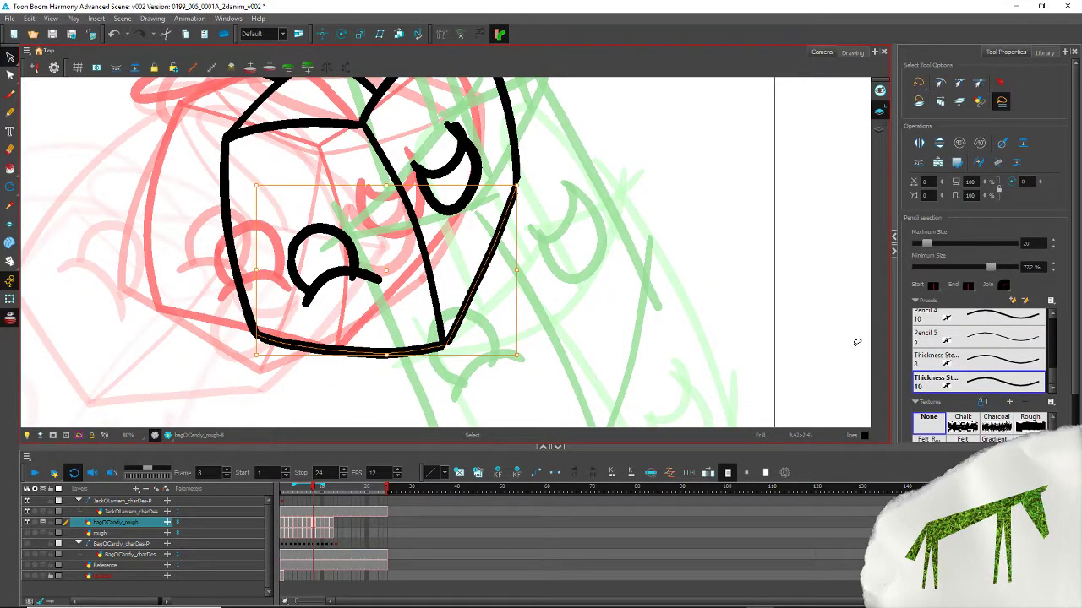
click(1004, 165)
Step: Delete the duplicate line along the bag's left edge
shift+click(227, 279)
click(236, 301)
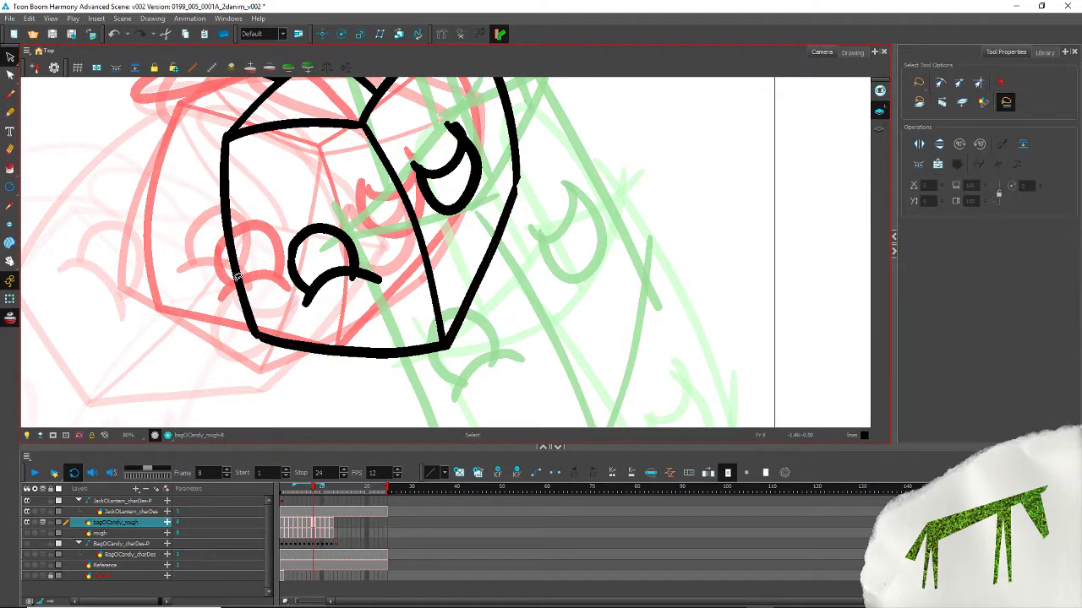
key(Delete)
click(240, 305)
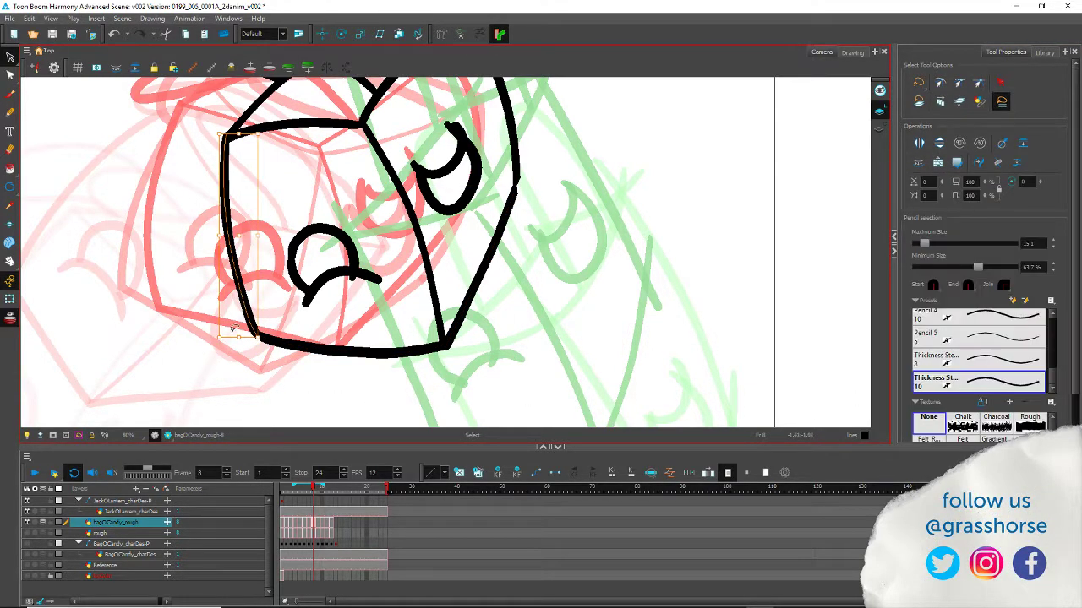
key(Delete)
Step: Merge the left edge and the slanted upper left edge into the outline's joined pencil line
click(240, 284)
drag(118, 162, 331, 361)
click(998, 163)
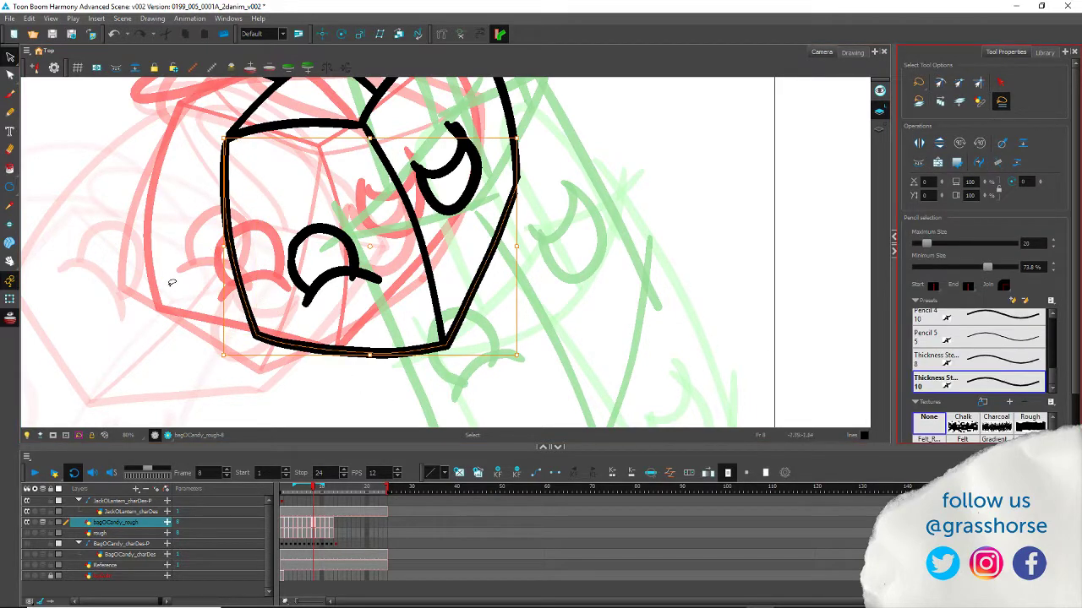
drag(145, 164, 203, 302)
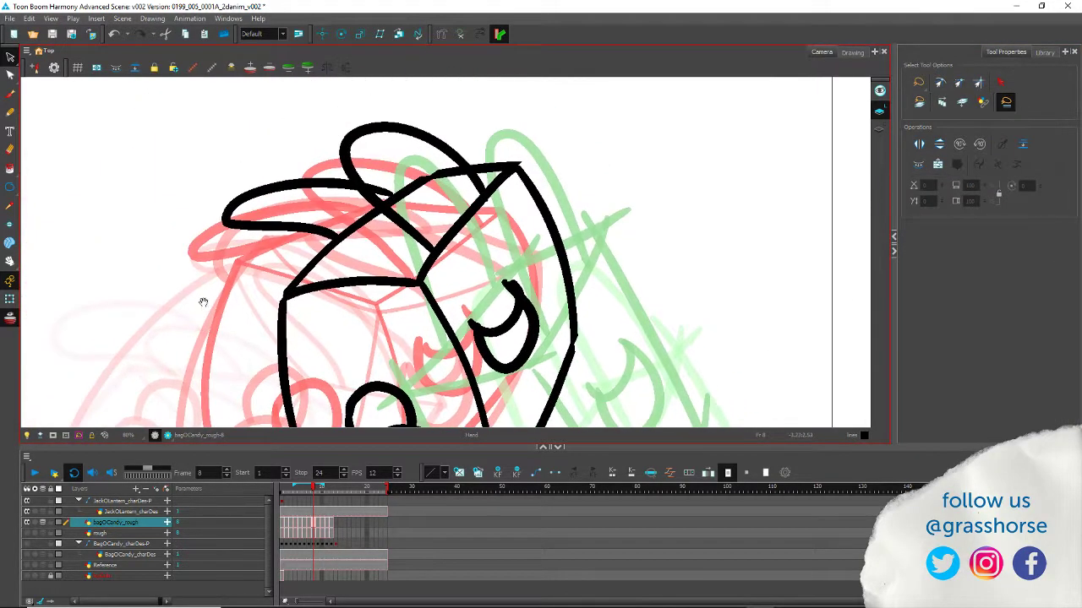
shift+click(327, 243)
click(999, 163)
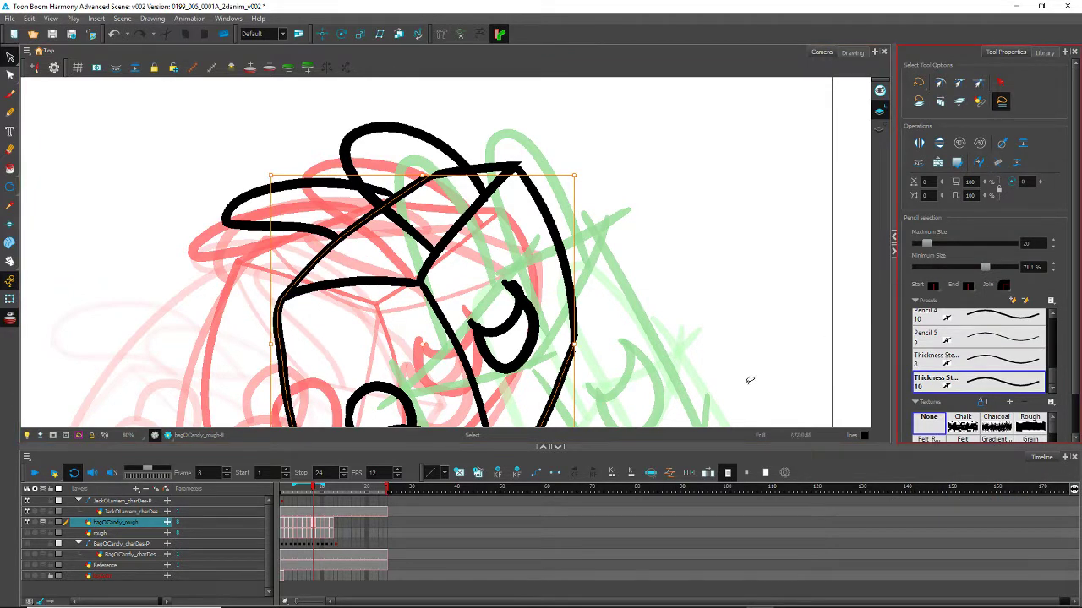
Step: Sharpen the rounded upper left corner of the merged outline by straightening the curve at its point with the Contour Editor
click(212, 167)
click(11, 74)
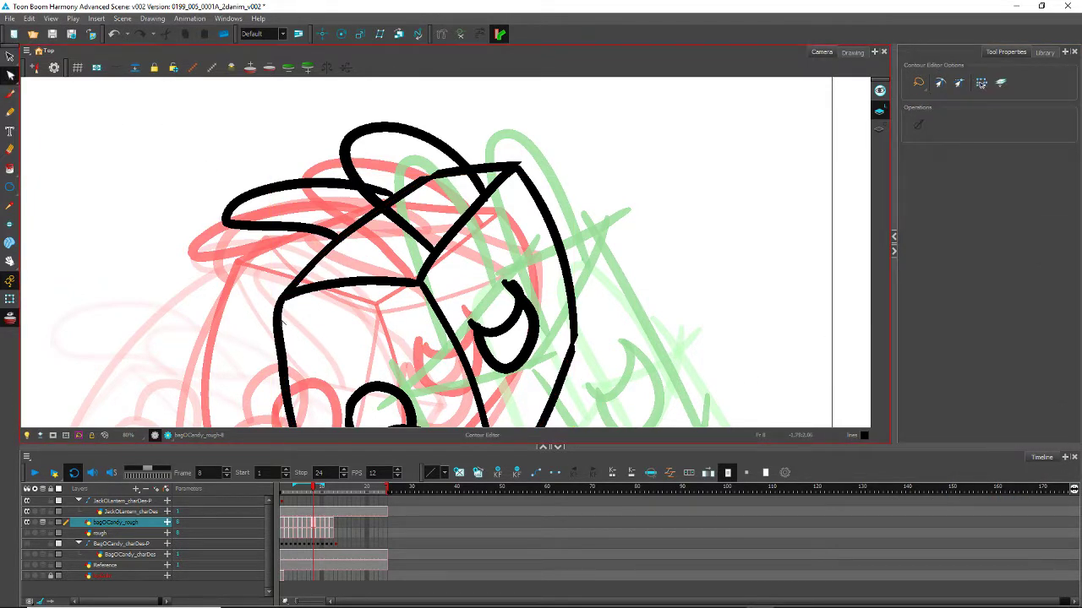
click(287, 300)
click(278, 313)
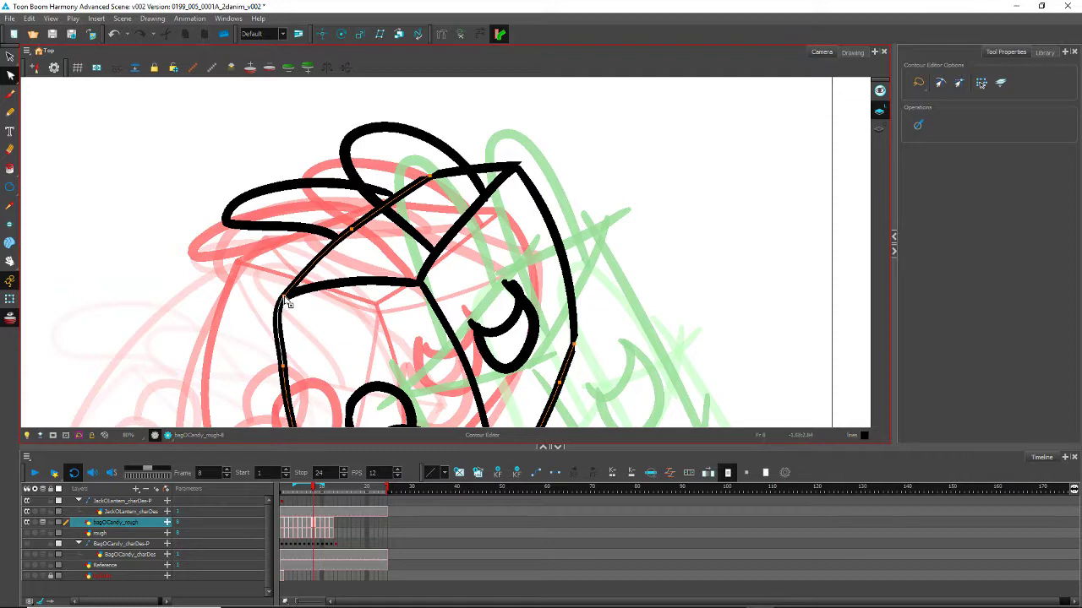
alt+click(285, 298)
click(233, 288)
drag(261, 313, 240, 191)
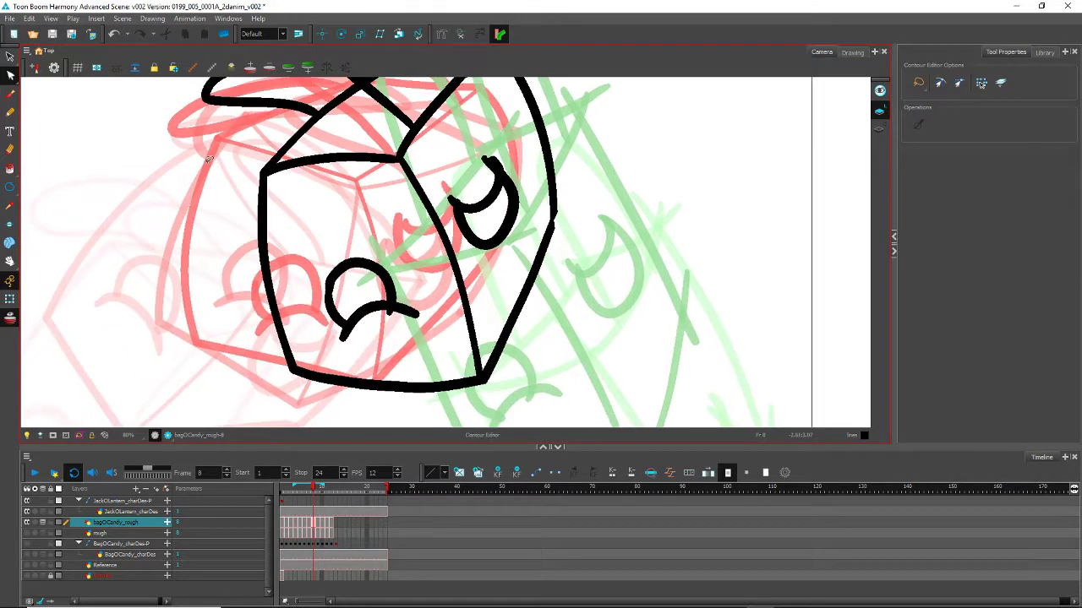
drag(347, 228, 360, 304)
drag(441, 173, 466, 261)
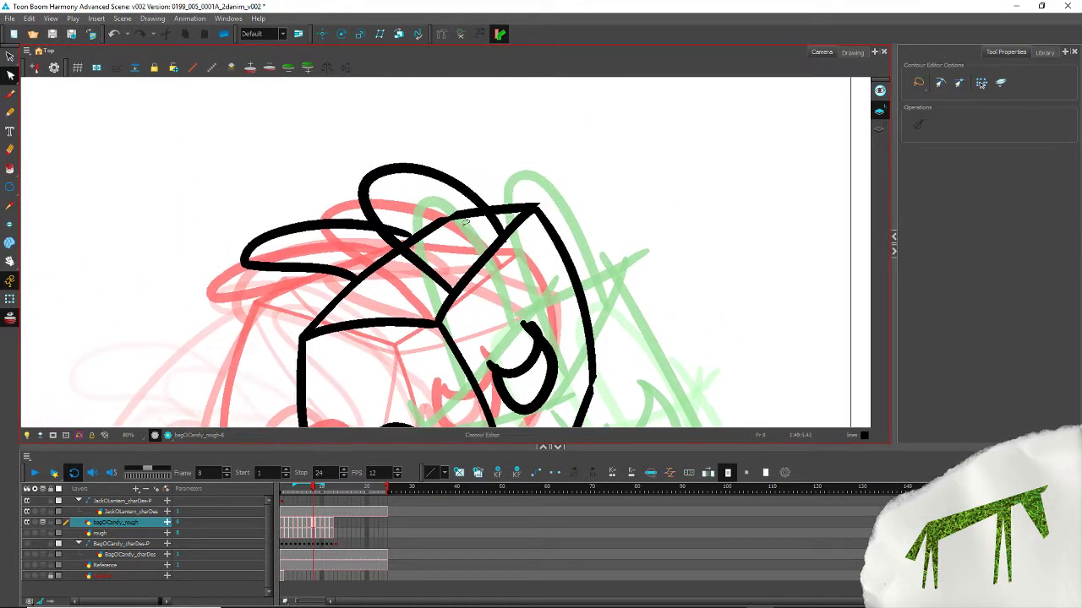
Step: Select the bag's upper right edge and right edge and merge them into one pencil line
drag(575, 195, 577, 188)
drag(511, 155, 504, 252)
click(10, 55)
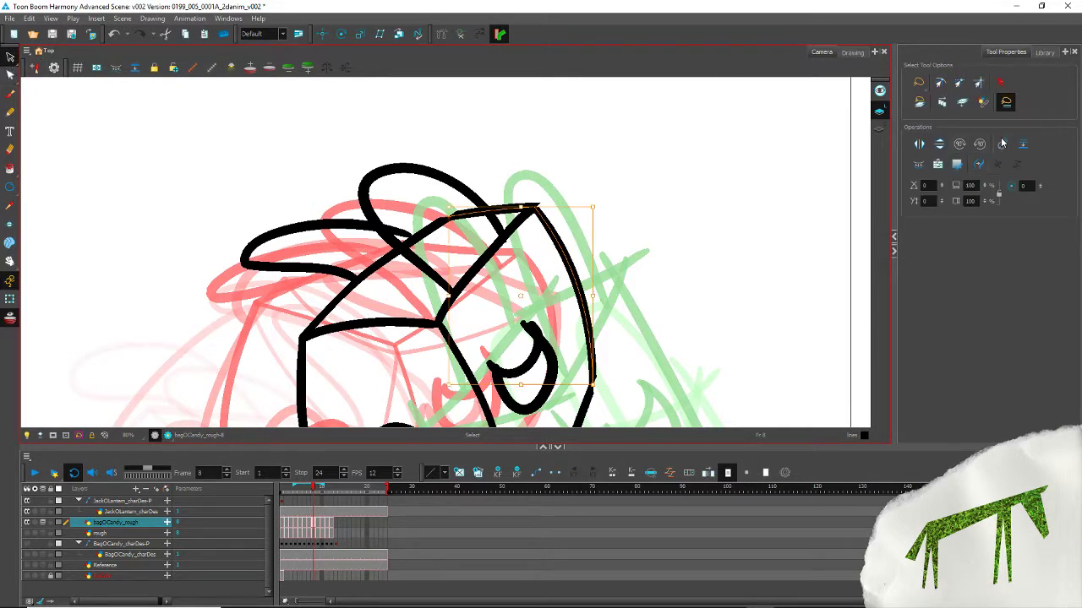
drag(574, 246, 591, 213)
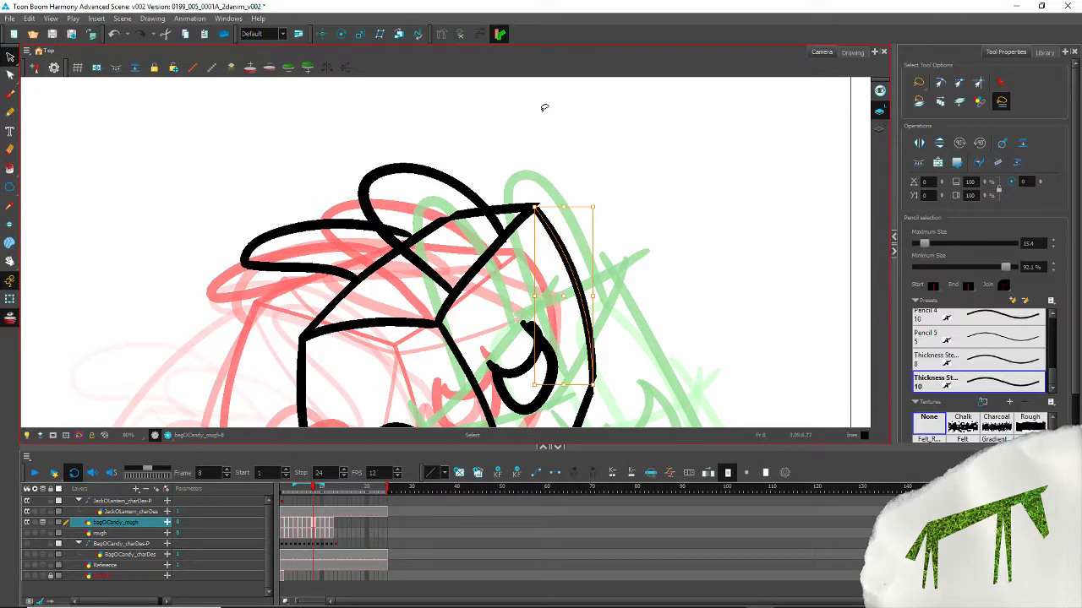
drag(539, 119, 502, 237)
click(998, 164)
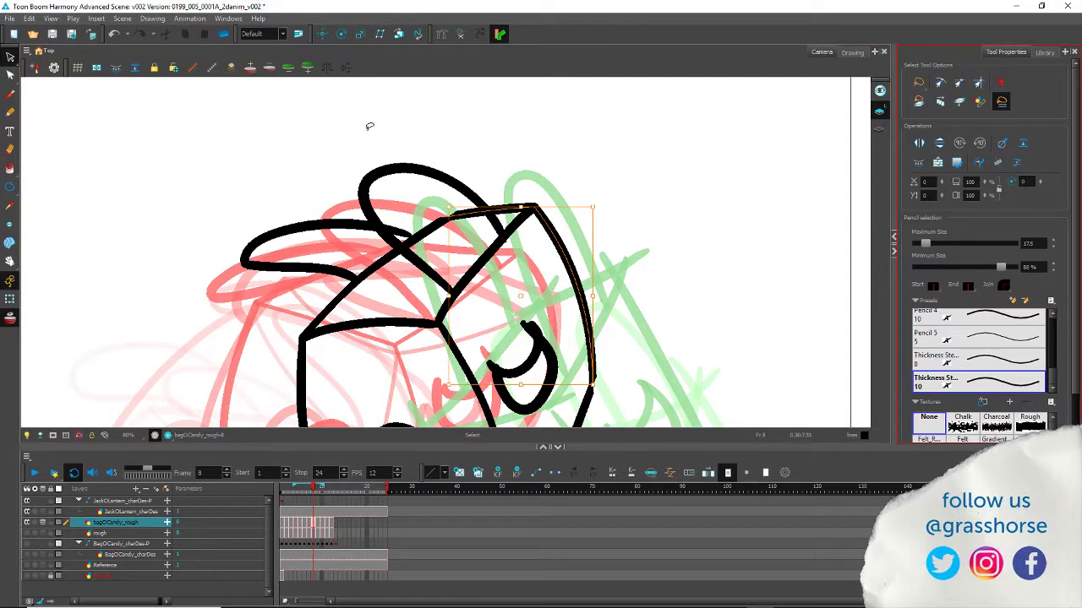
click(315, 112)
drag(231, 380, 305, 268)
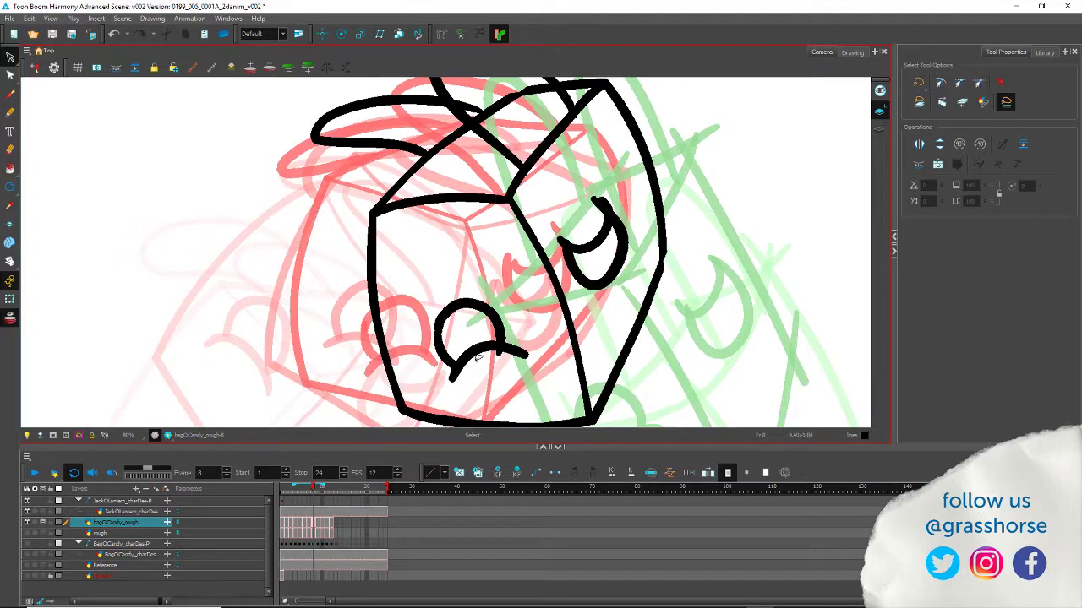
Step: Apply the size 10 Thickness pencil preset to the bag's merged outline and set its maximum size to 16
key(alt+t)
mouse_move(295, 211)
mouse_down()
mouse_move(293, 273)
mouse_move(263, 171)
mouse_move(174, 101)
mouse_move(208, 99)
mouse_up()
drag(362, 210, 362, 255)
click(13, 58)
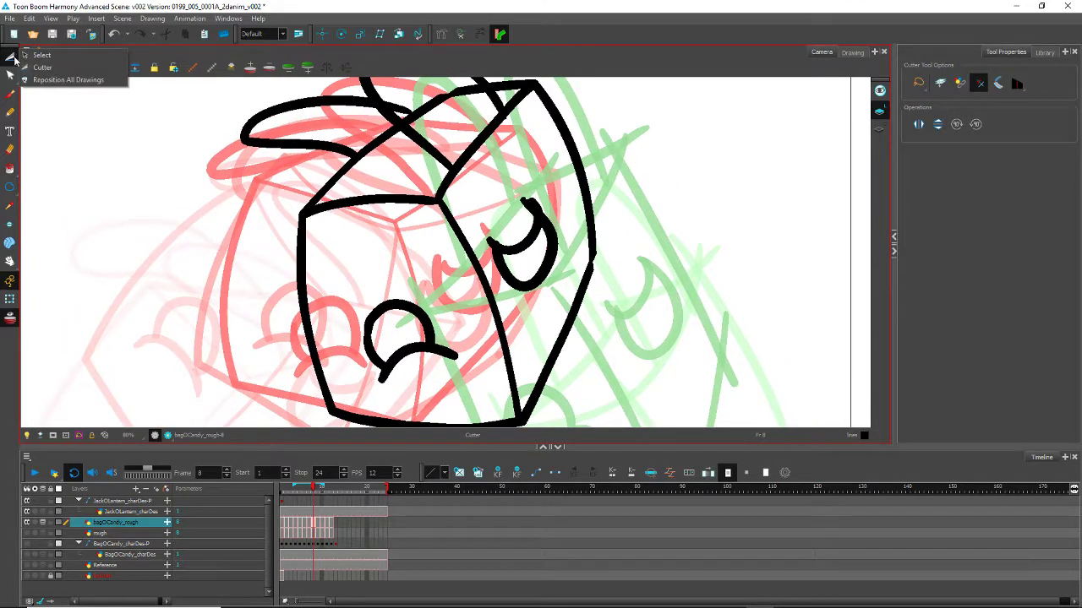
click(38, 55)
click(551, 360)
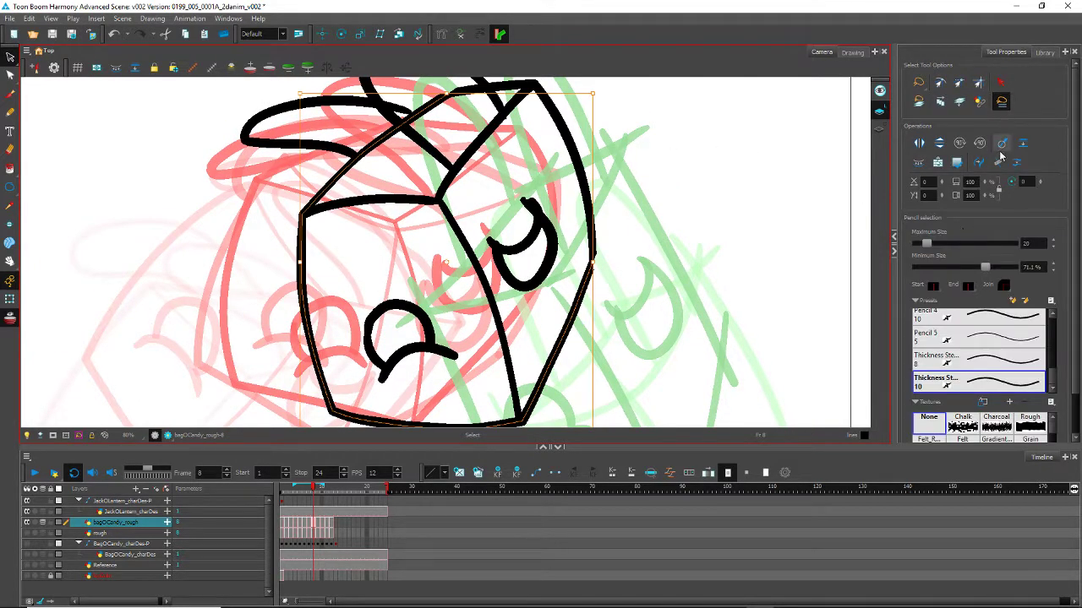
click(1002, 378)
drag(1039, 243, 1005, 245)
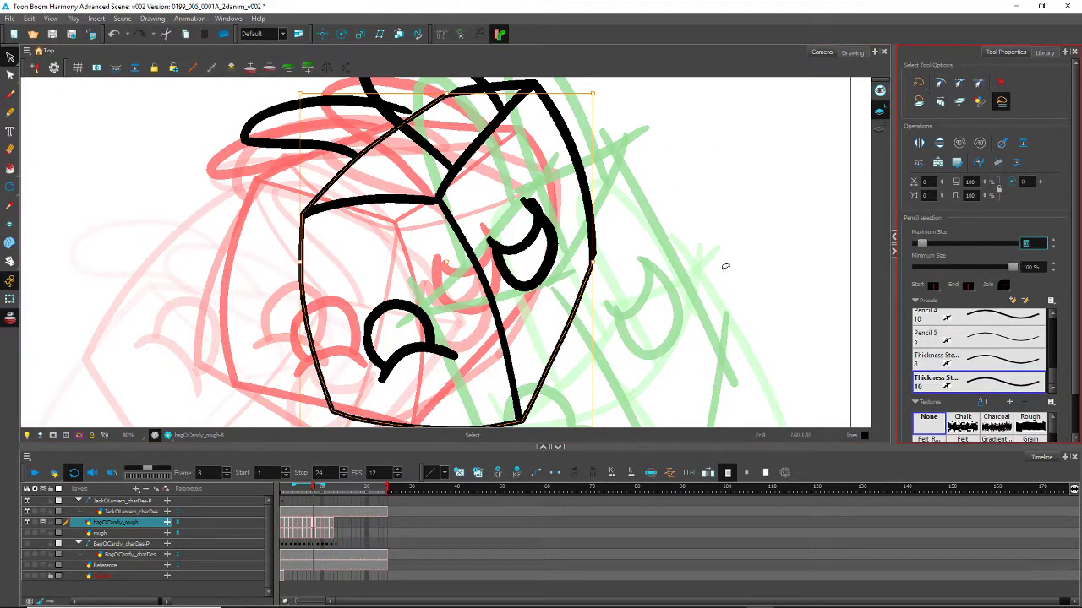
text(16)
key(Return)
click(581, 183)
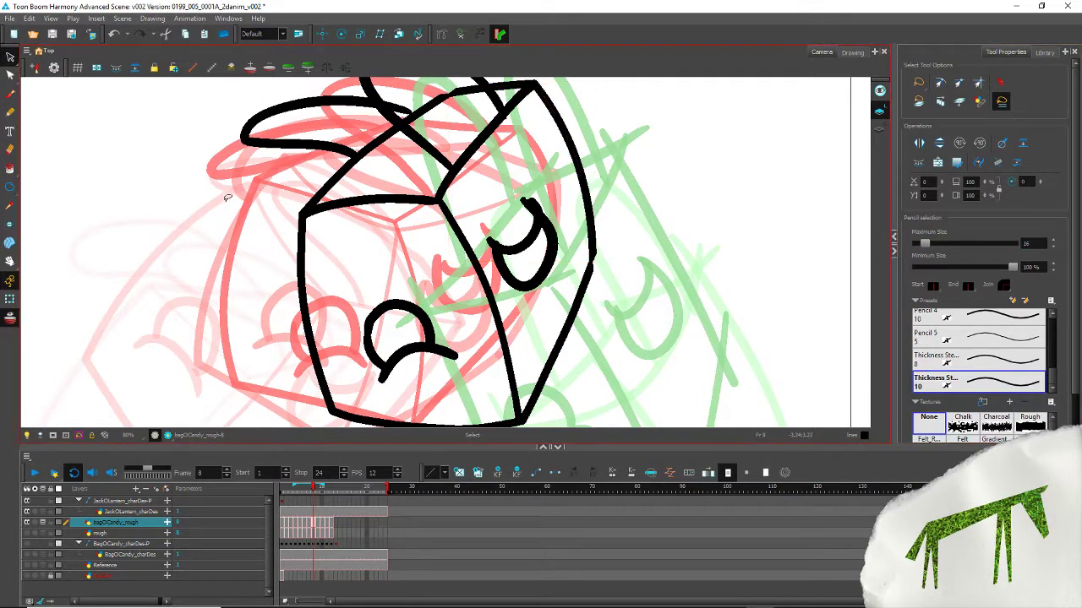
Step: Apply the size 10 Thickness pencil preset to the bag's central vertical edge and set its maximum size to 8
click(456, 254)
click(1002, 386)
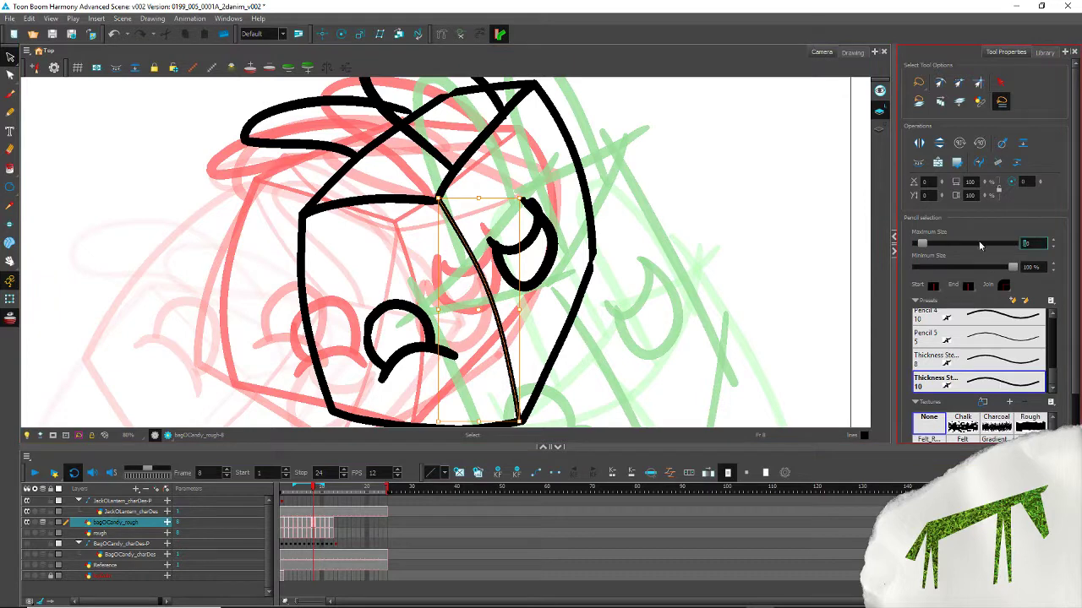
text(8)
key(Return)
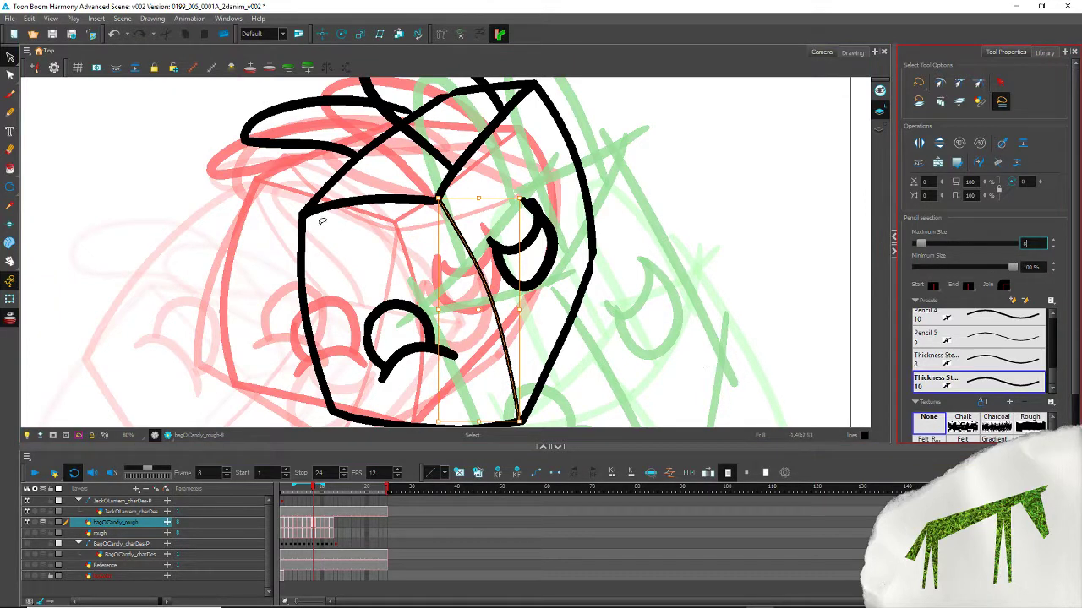
Step: Set the maximum pencil size of the front top edge and the slanted inner top edge to 8
click(371, 201)
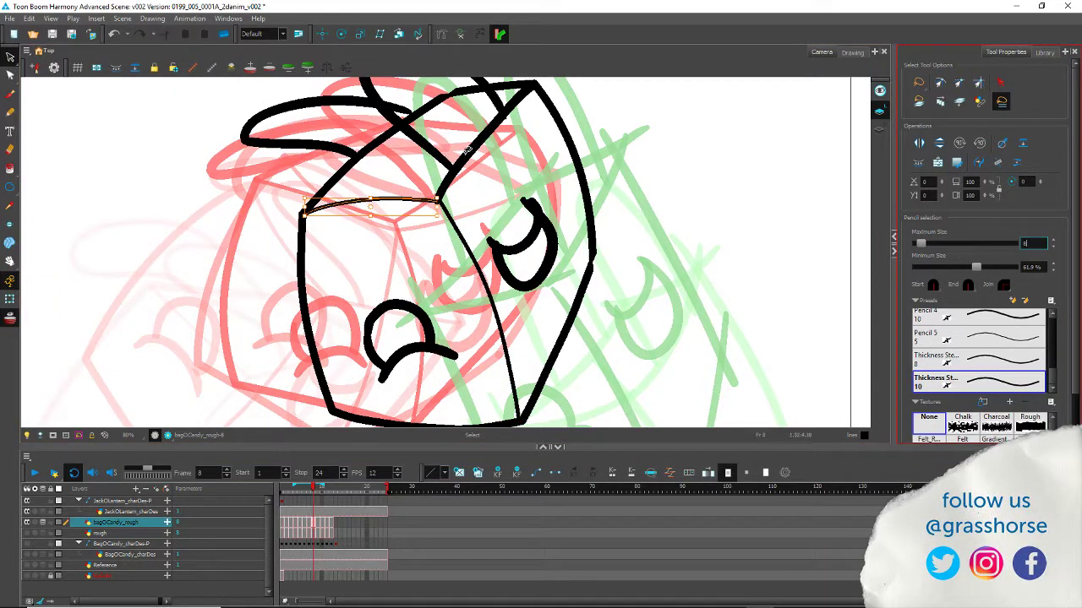
click(494, 135)
drag(1039, 244, 1016, 244)
text(8)
key(Return)
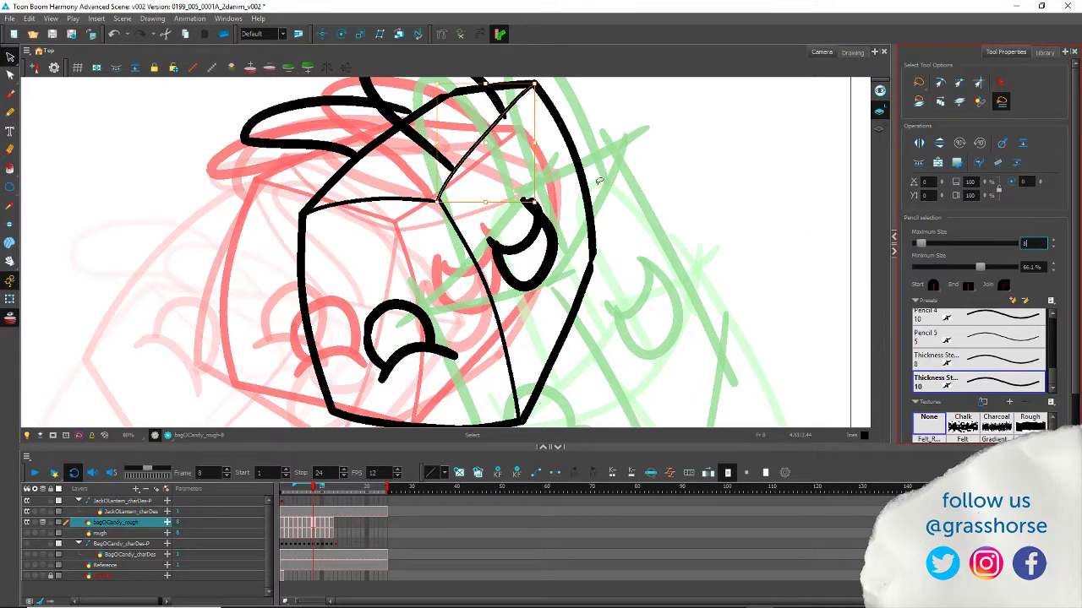
Step: Shift the left handle slightly down and right over the bag's edge and trim the overshooting handle ends with the Cutter
key(space)
mouse_move(237, 265)
mouse_down()
mouse_move(224, 169)
mouse_move(305, 314)
mouse_move(306, 382)
mouse_up()
drag(472, 164, 408, 224)
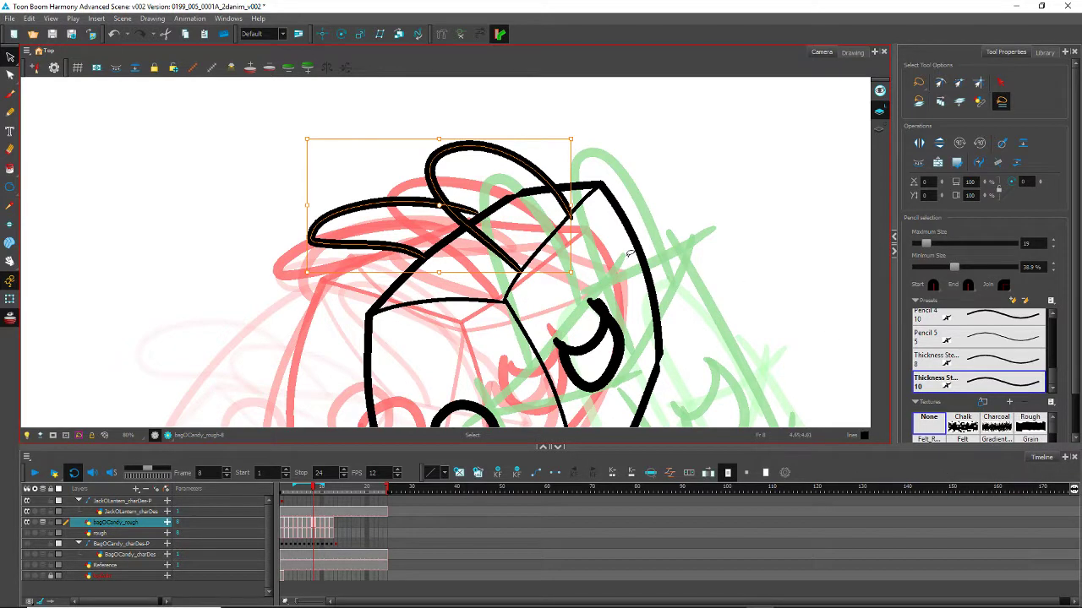
click(326, 216)
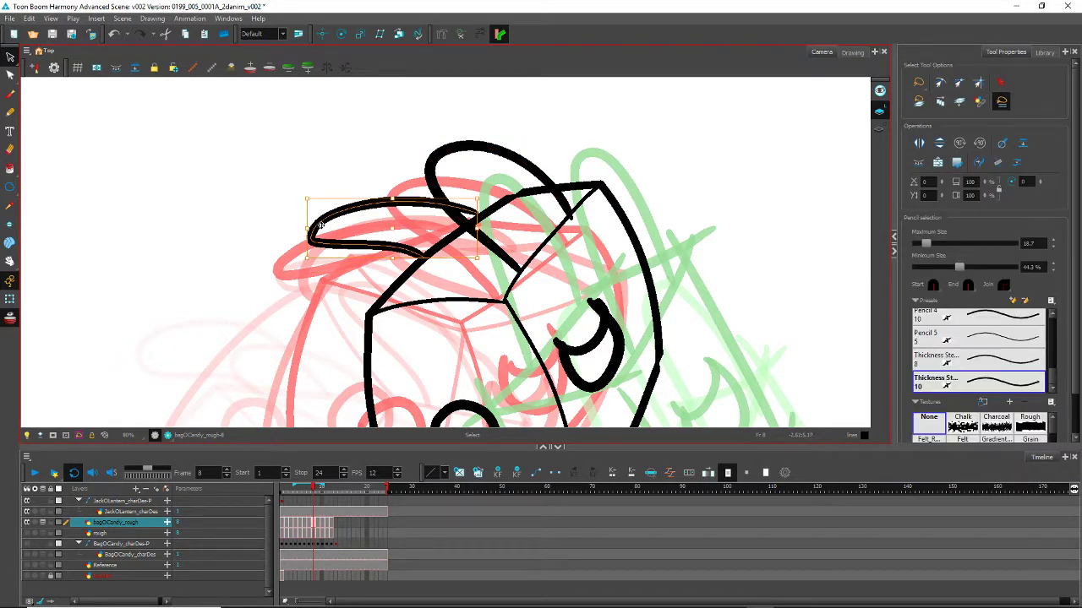
drag(320, 225, 330, 232)
click(233, 171)
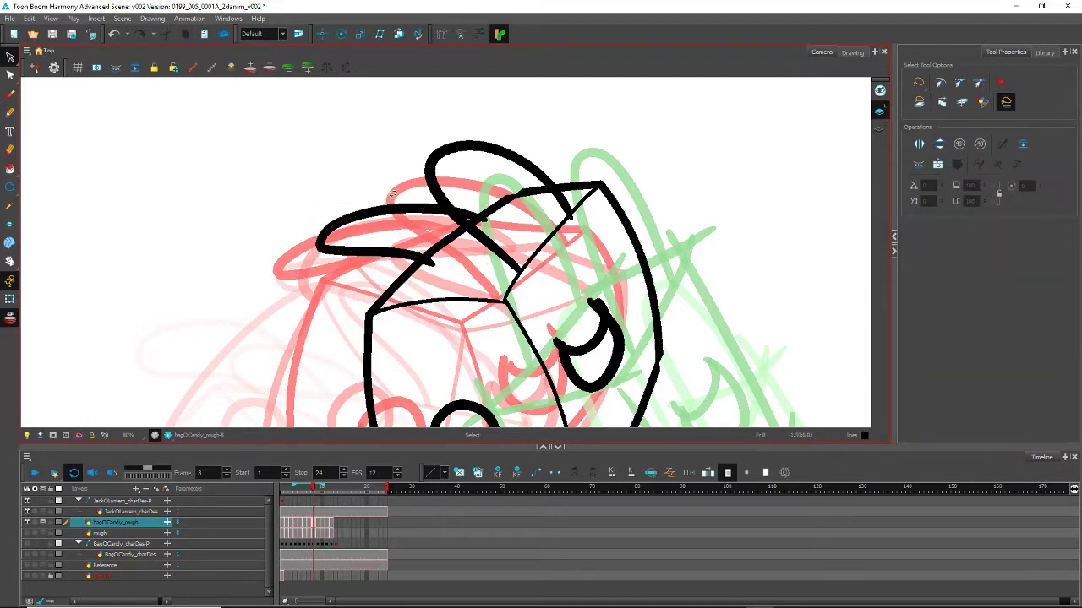
key(alt+t)
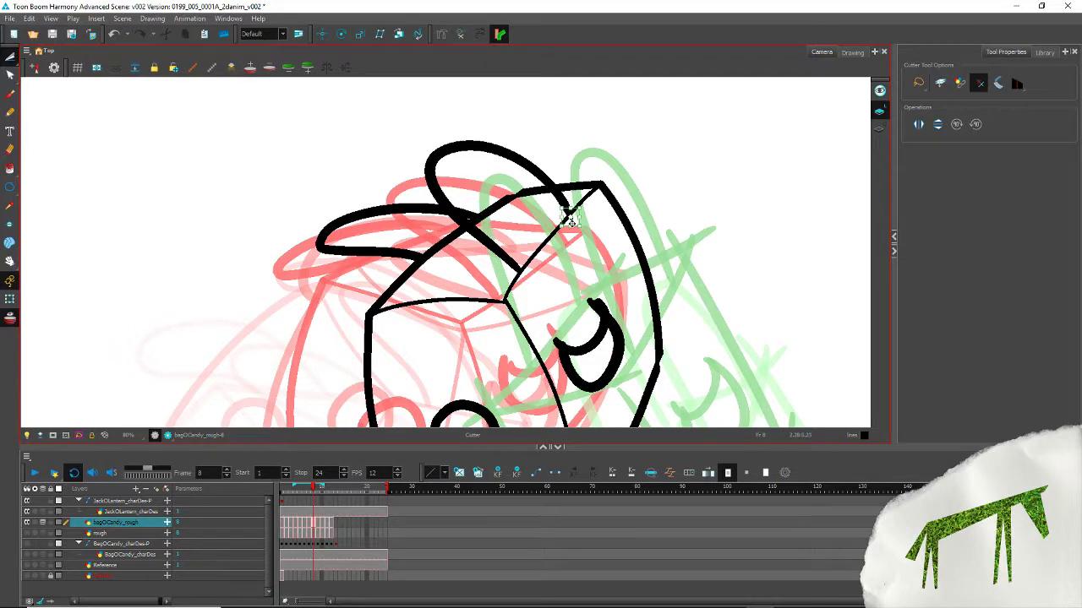
Step: Apply the size 10 Thickness pencil preset to both handles and set their maximum size to 12
drag(10, 56, 92, 66)
click(420, 267)
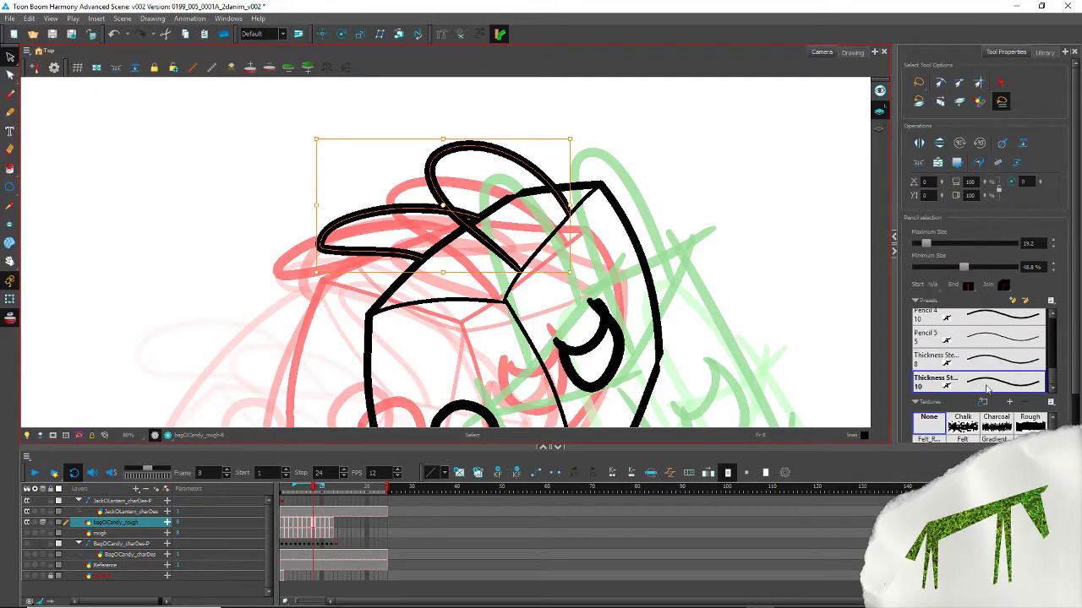
click(985, 385)
drag(1036, 243, 962, 243)
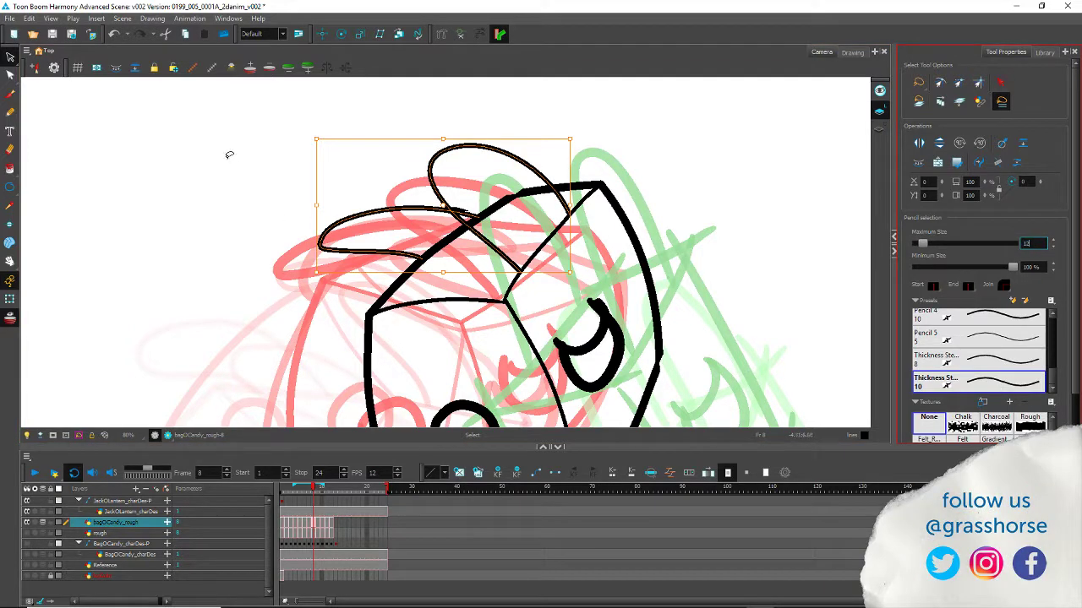
key(Return)
click(251, 226)
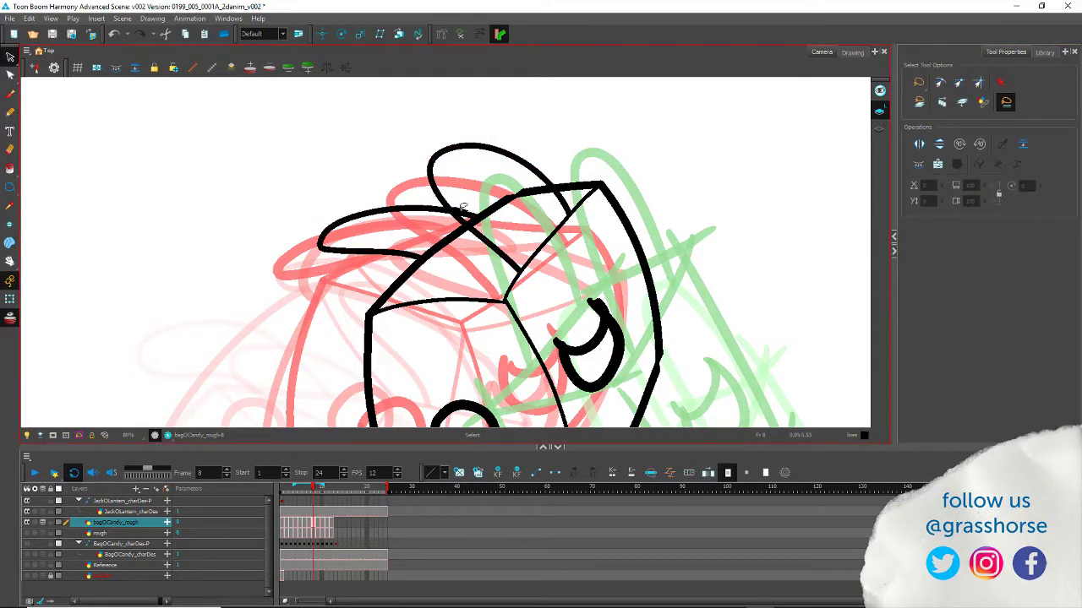
Step: Select the front top edge and the slanted inner top edge and merge them into one pencil line
scroll(287, 209, down, 4)
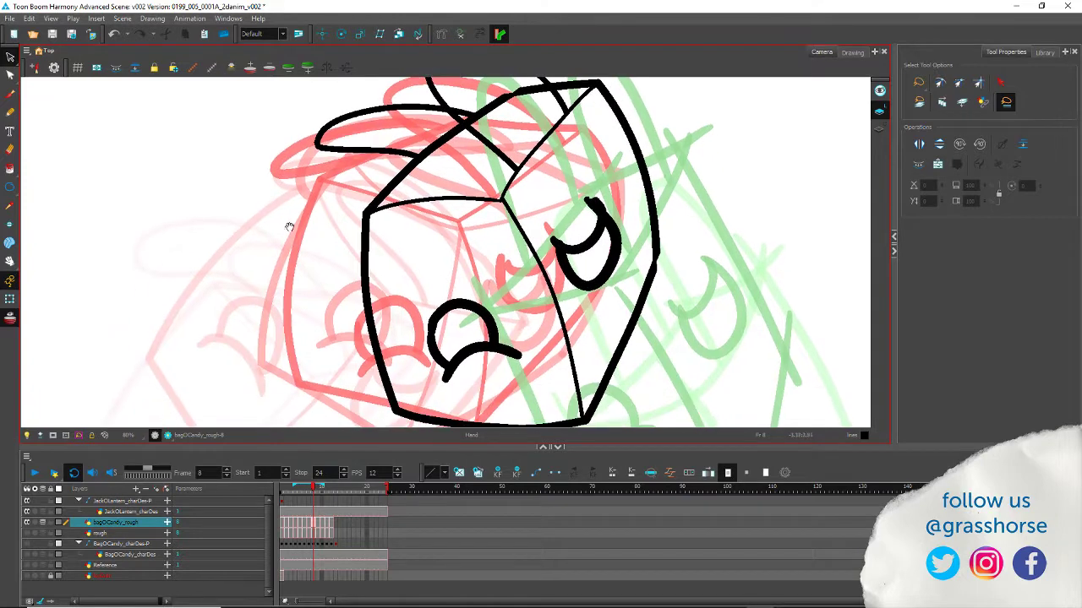
scroll(289, 227, down, 1)
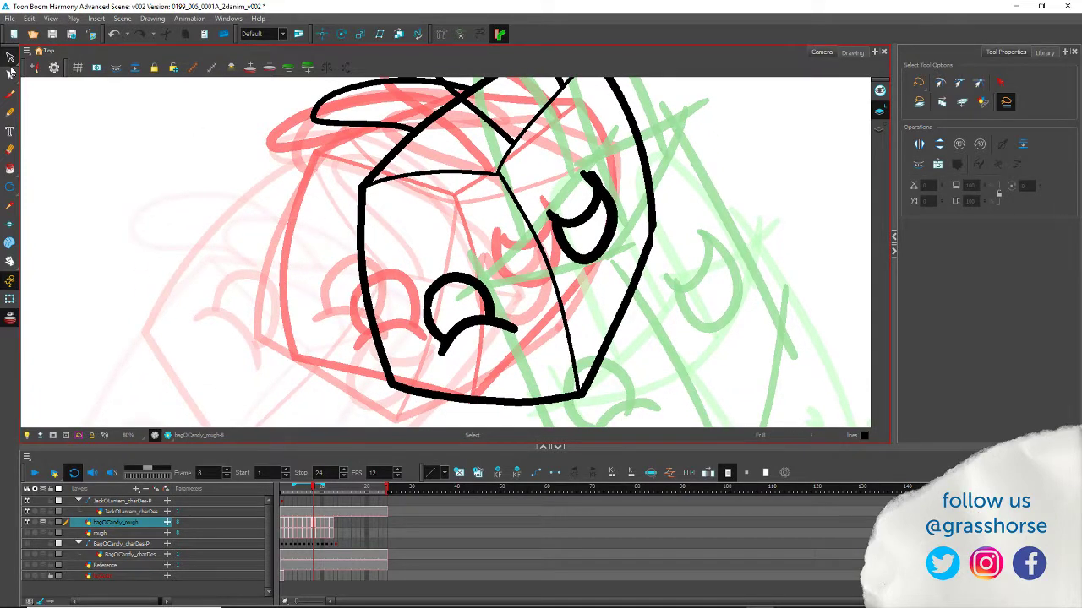
click(462, 173)
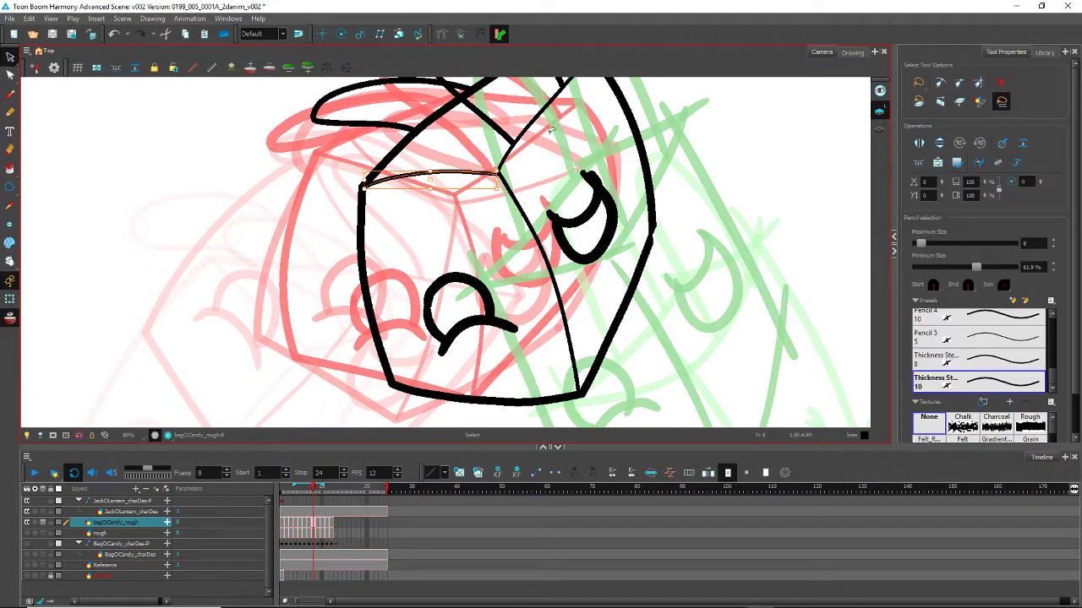
shift+click(536, 116)
click(999, 163)
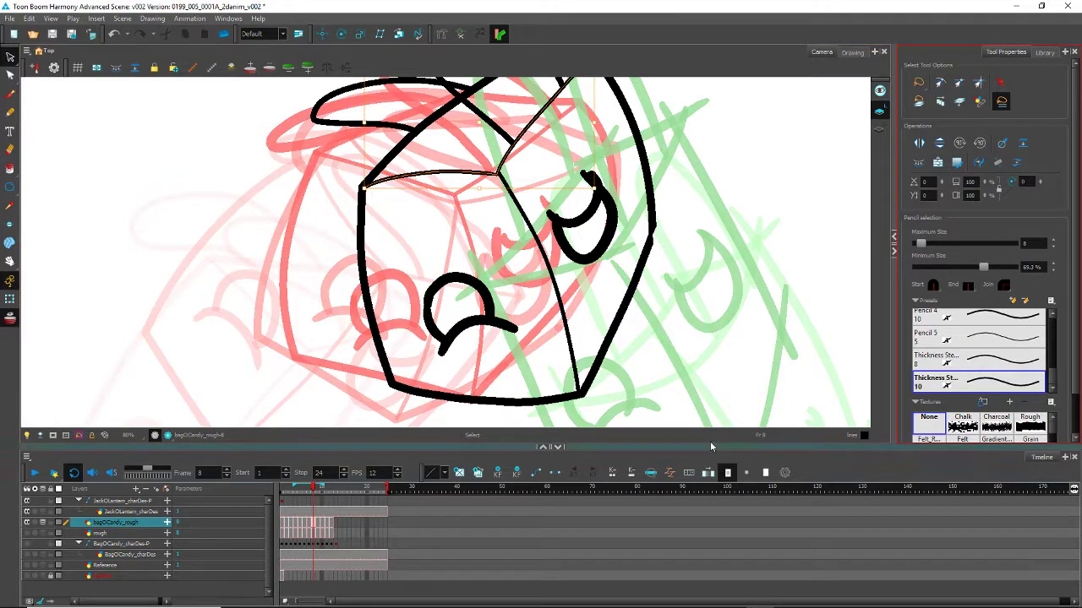
Step: Examine the central vertical edge and its junction with the inner top edges for stray line ends
click(10, 75)
click(542, 292)
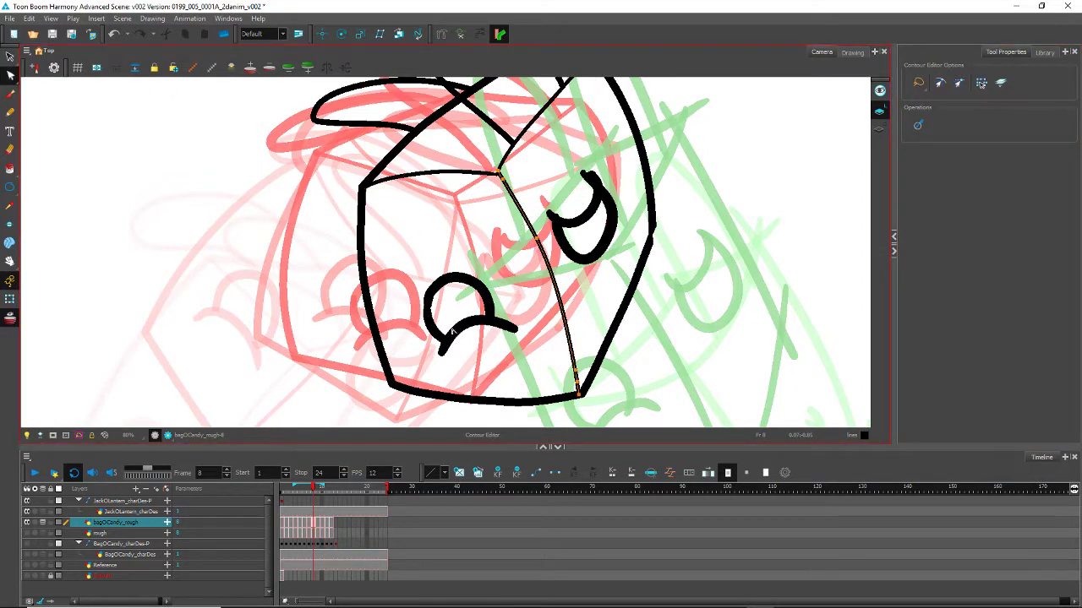
key(alt+s)
click(558, 330)
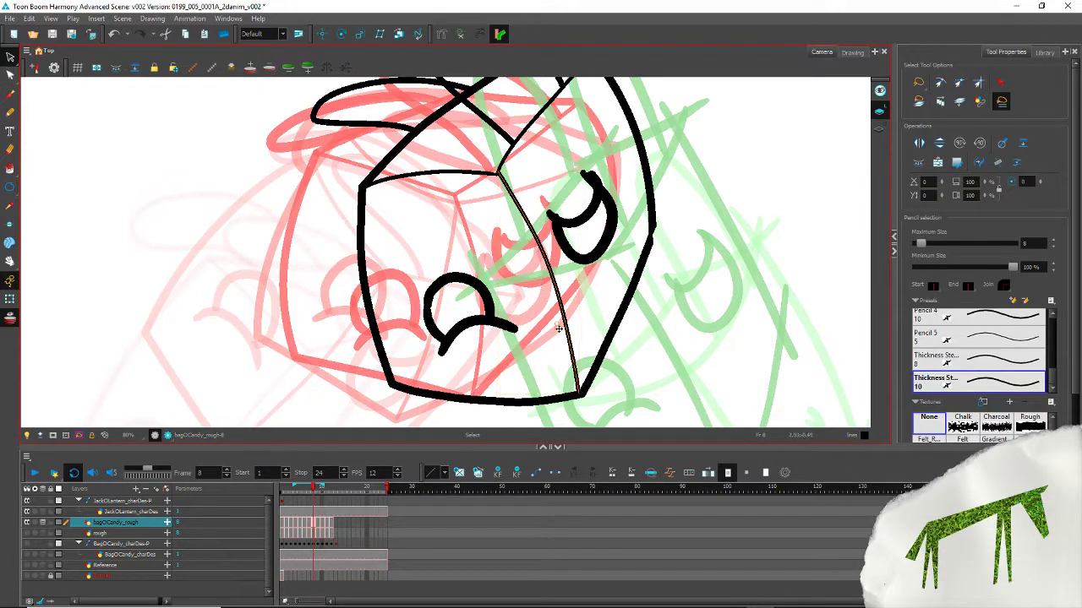
click(577, 394)
click(474, 146)
scroll(481, 148, up, 6)
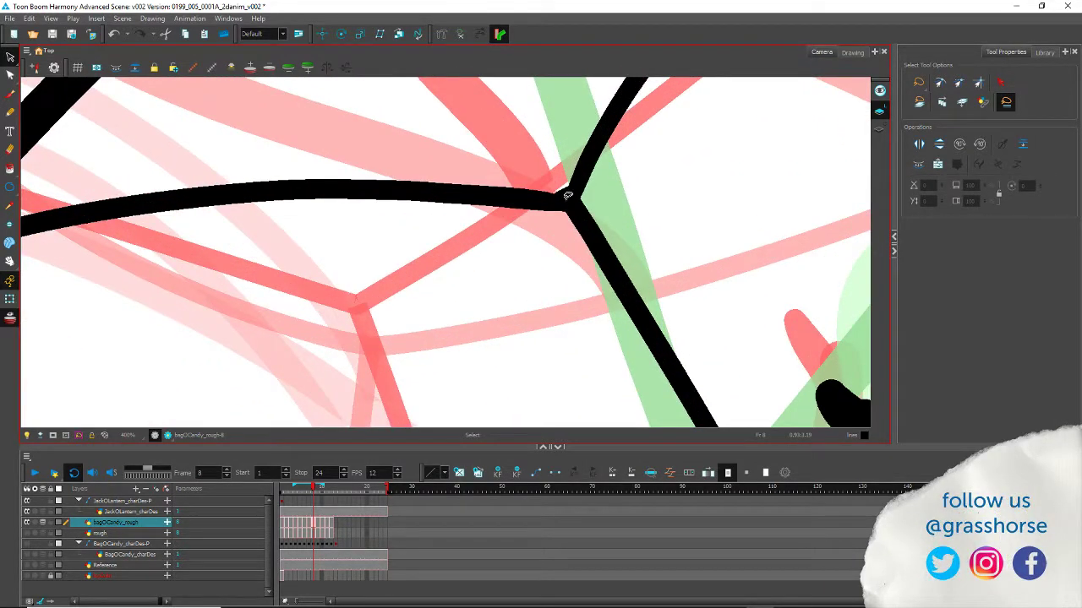
key(alt+t)
scroll(366, 281, down, 6)
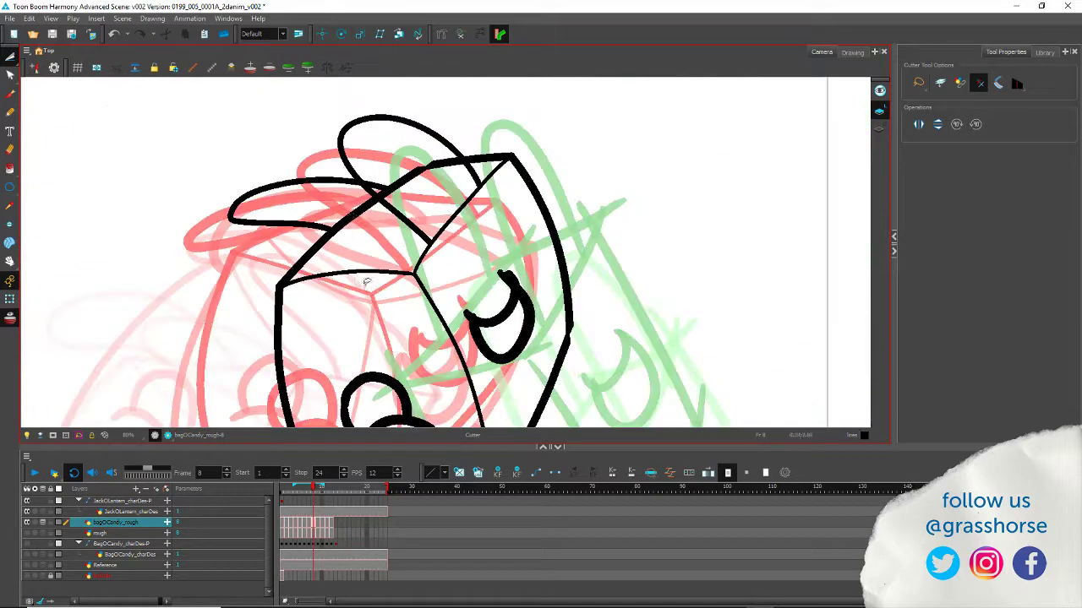
drag(335, 322, 397, 224)
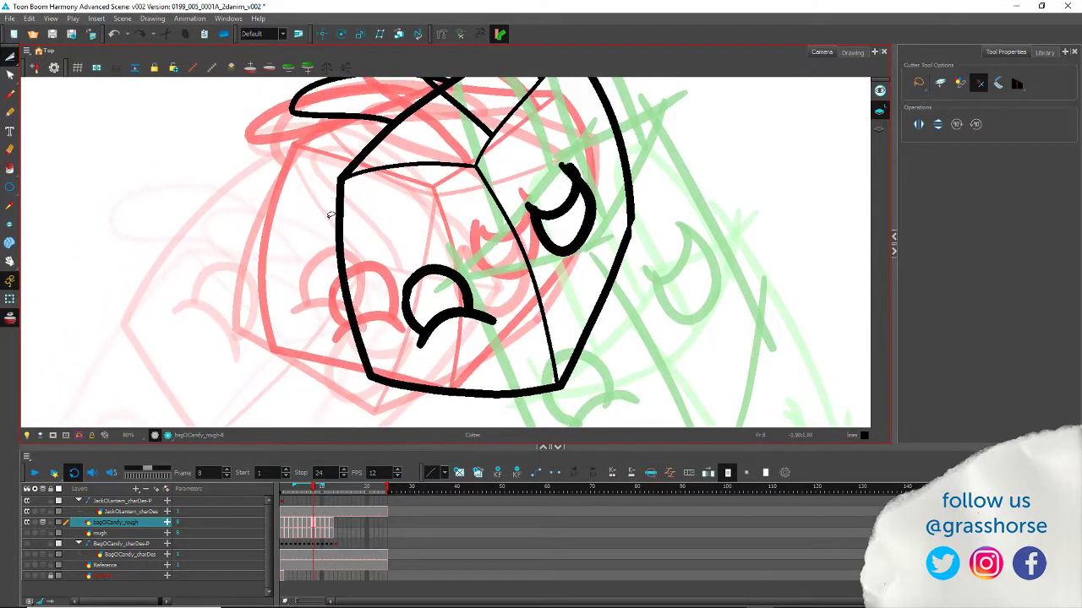
scroll(297, 207, down, 2)
drag(267, 230, 296, 242)
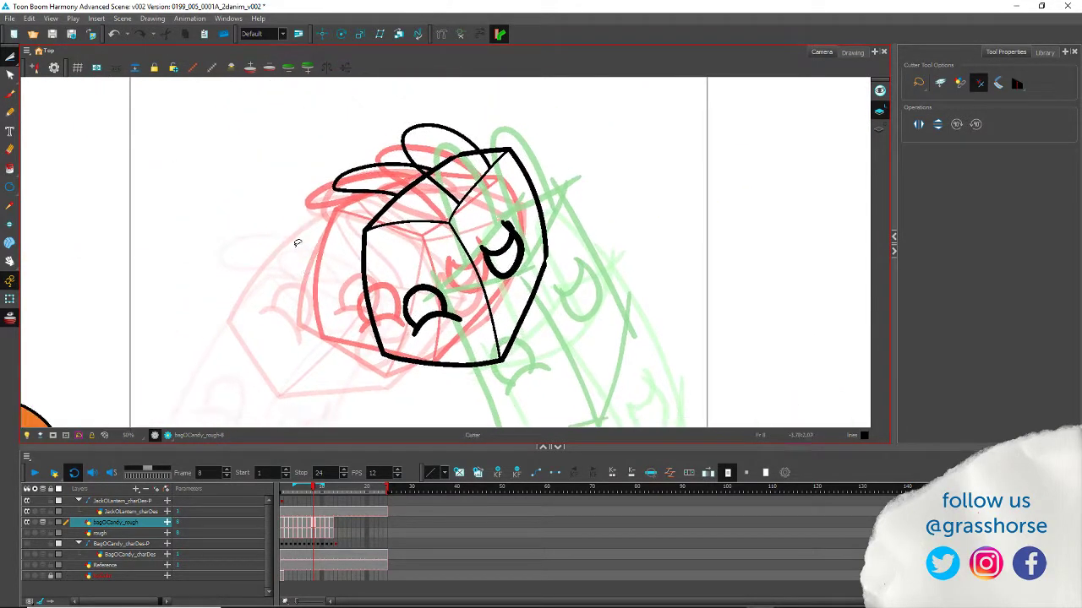
Step: Step back and forth through the earlier frames to compare the line weights of the cleaned bag drawings
key(comma)
key(comma)
key(comma)
key(period)
key(period)
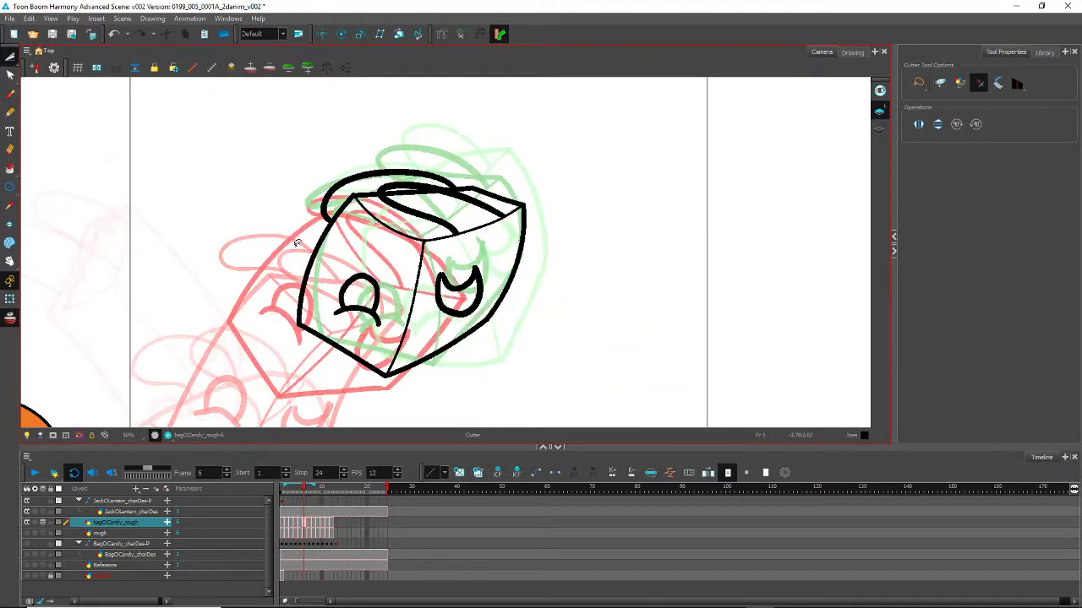
key(comma)
key(comma)
key(comma)
key(period)
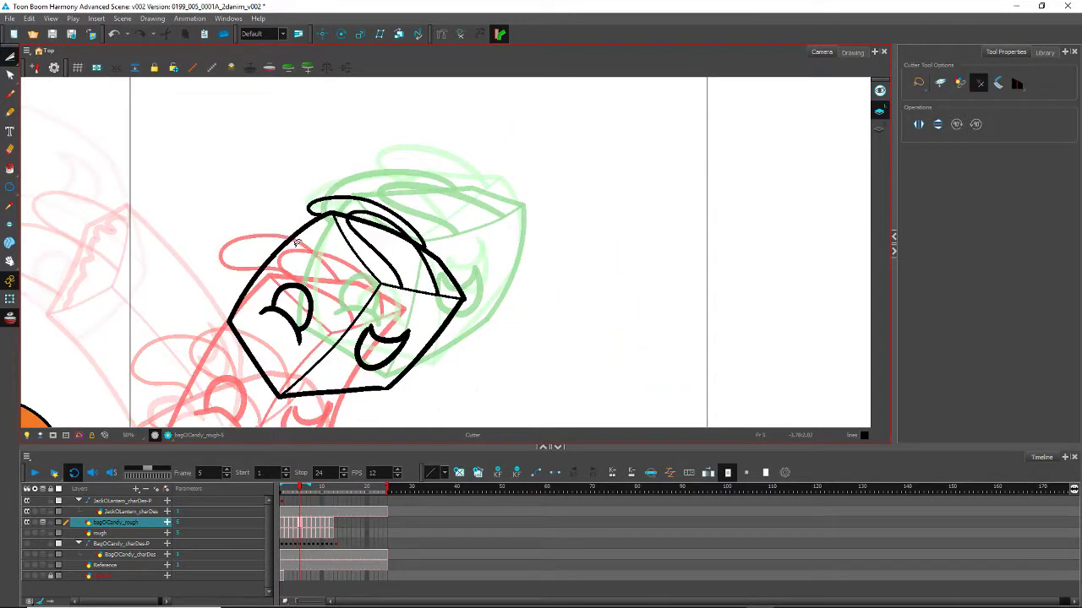
key(period)
key(comma)
key(period)
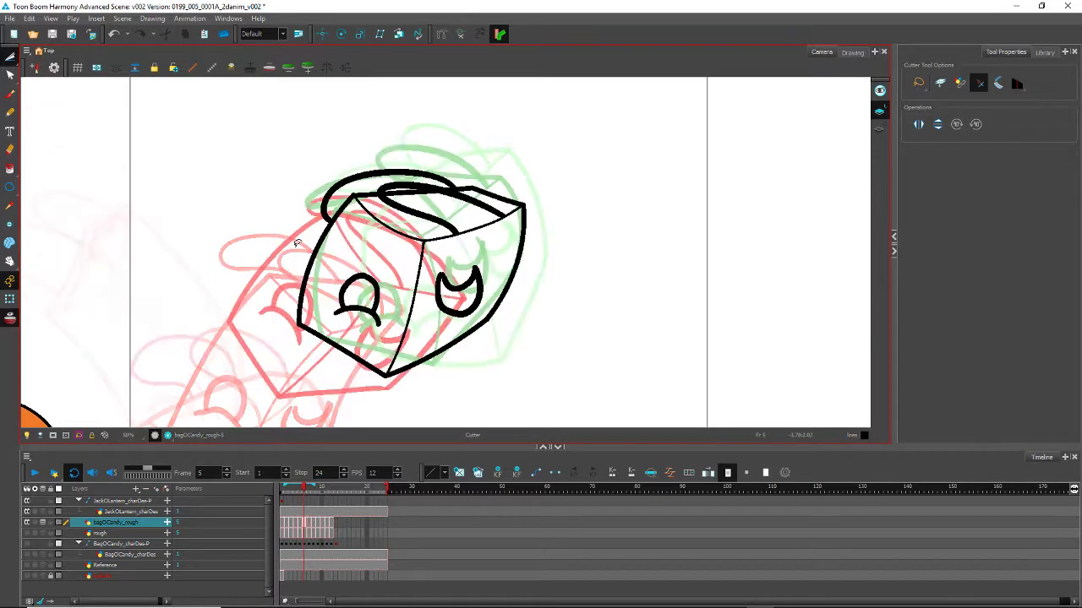
key(period)
key(comma)
key(comma)
Step: Apply the size 10 Thickness pencil preset to both handles in frame 6 and set their maximum size to 12
click(10, 57)
click(40, 56)
click(384, 175)
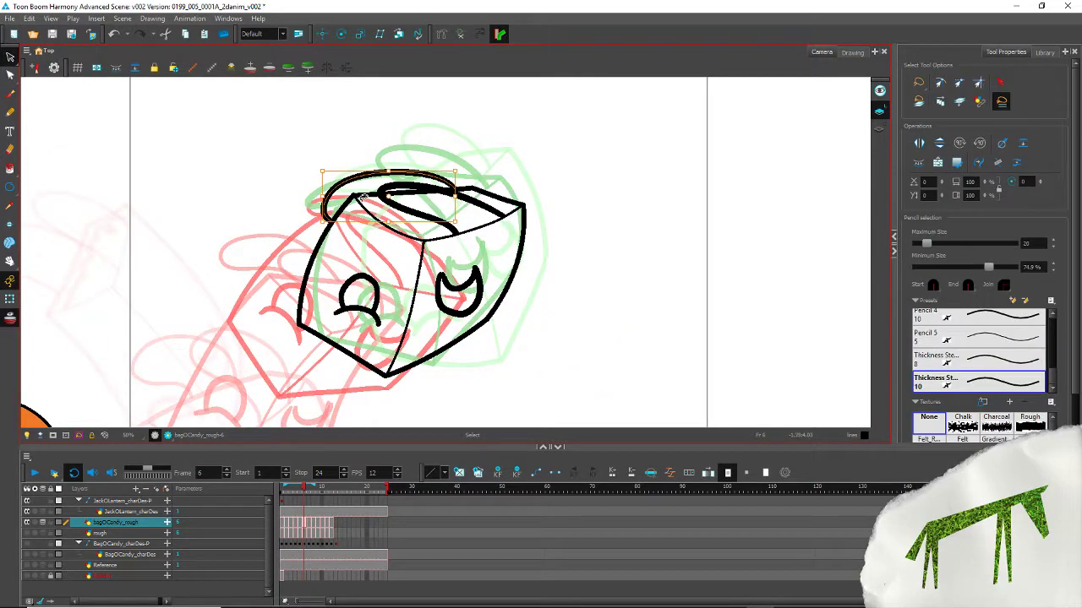
drag(437, 205, 440, 176)
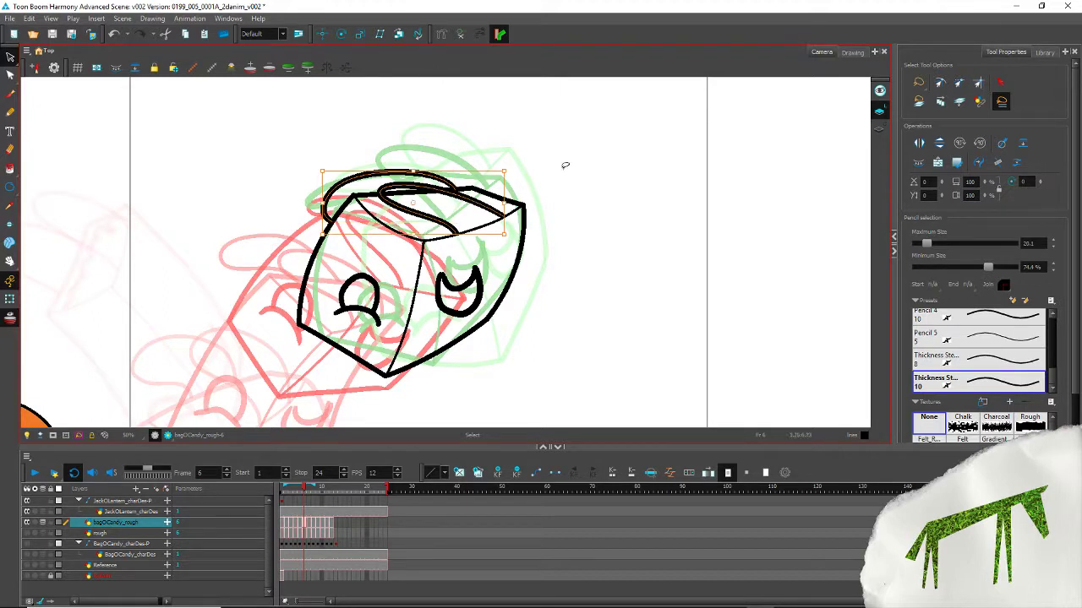
click(999, 380)
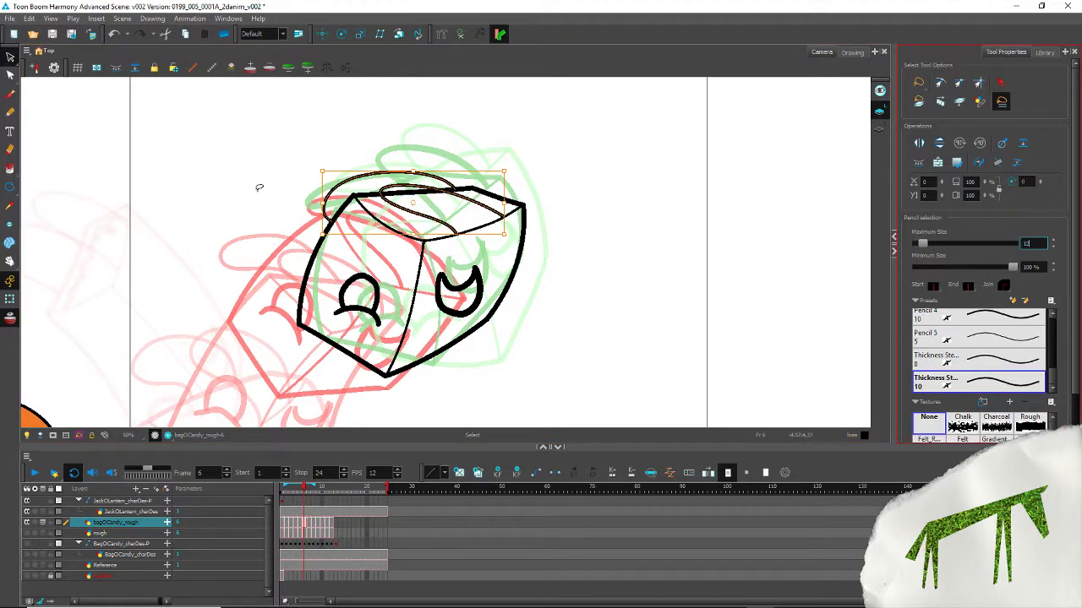
Step: Set the selected handle lines' maximum size to 12 and deselect them
text(12)
key(Return)
click(277, 138)
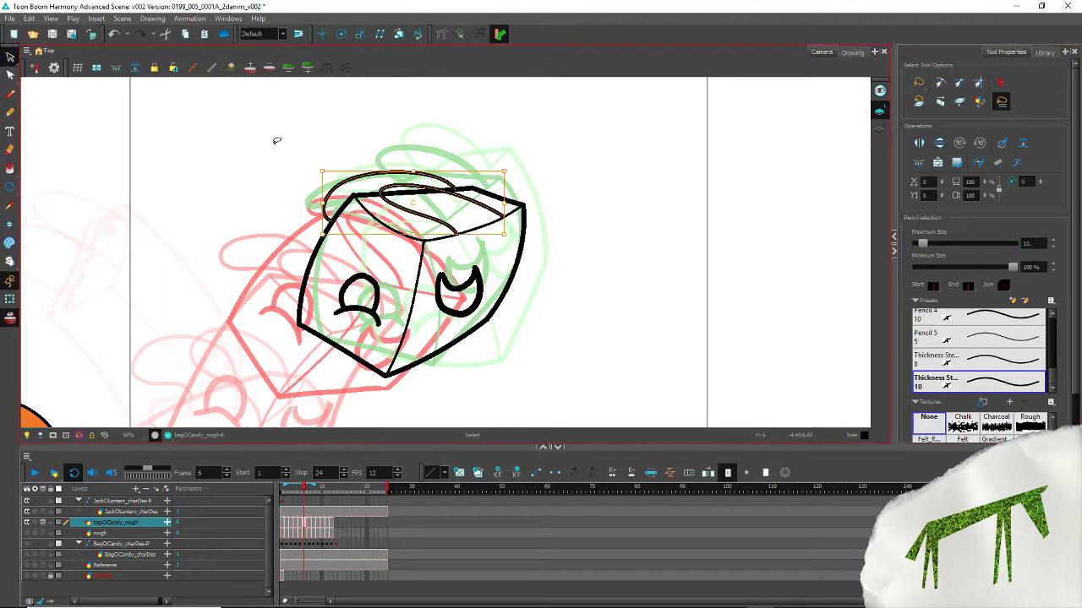
key(comma)
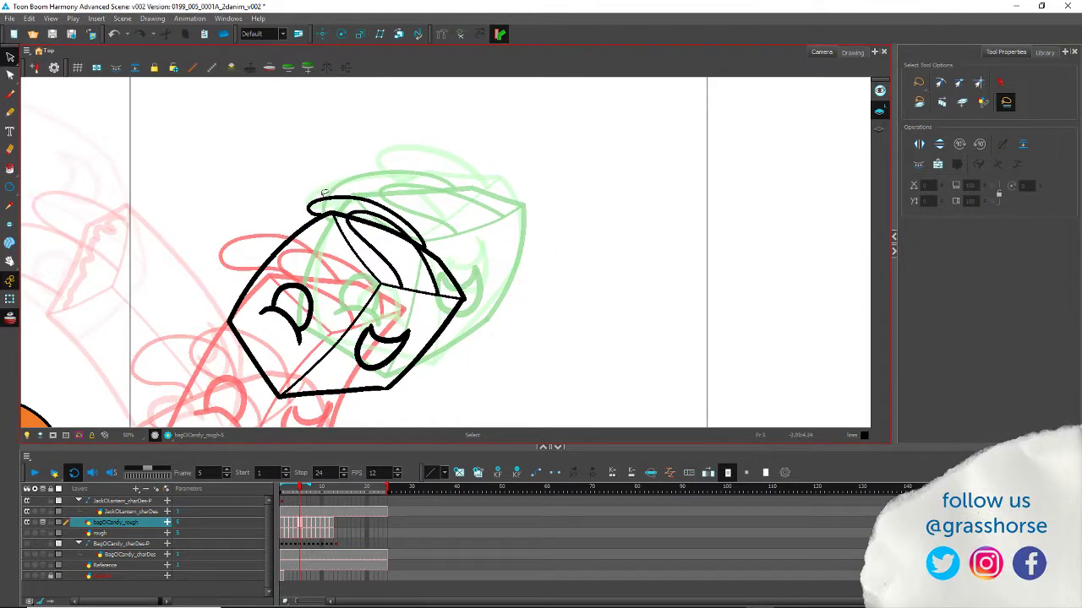
Step: Apply the size 10 Thickness pencil preset to both handles in frame 7 and set their maximum size to 12
key(period)
key(period)
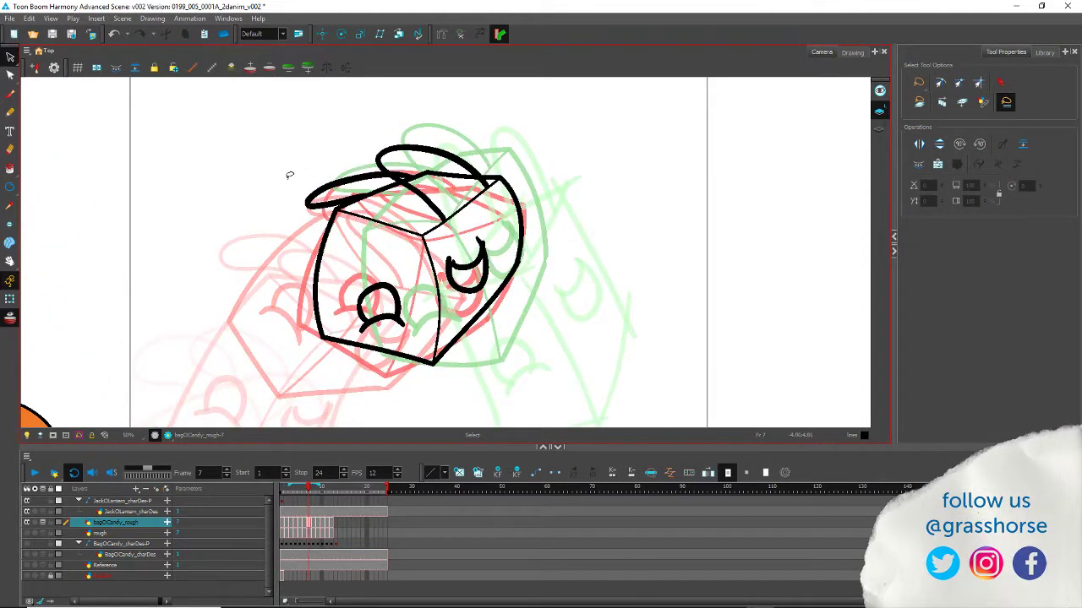
click(328, 189)
shift+click(414, 151)
click(1014, 383)
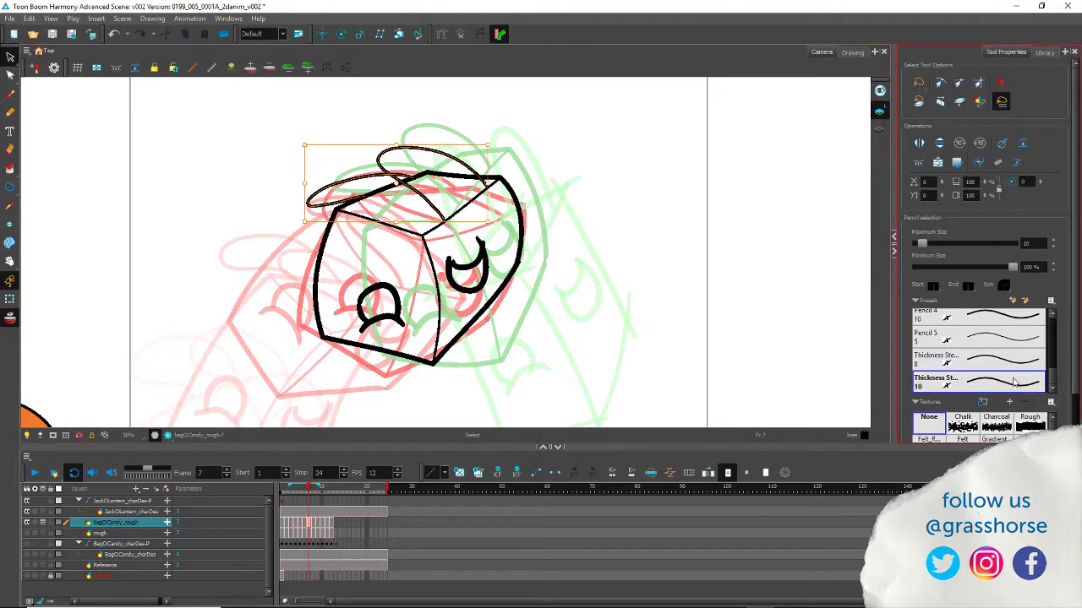
double_click(1031, 243)
text(12)
key(Return)
click(256, 206)
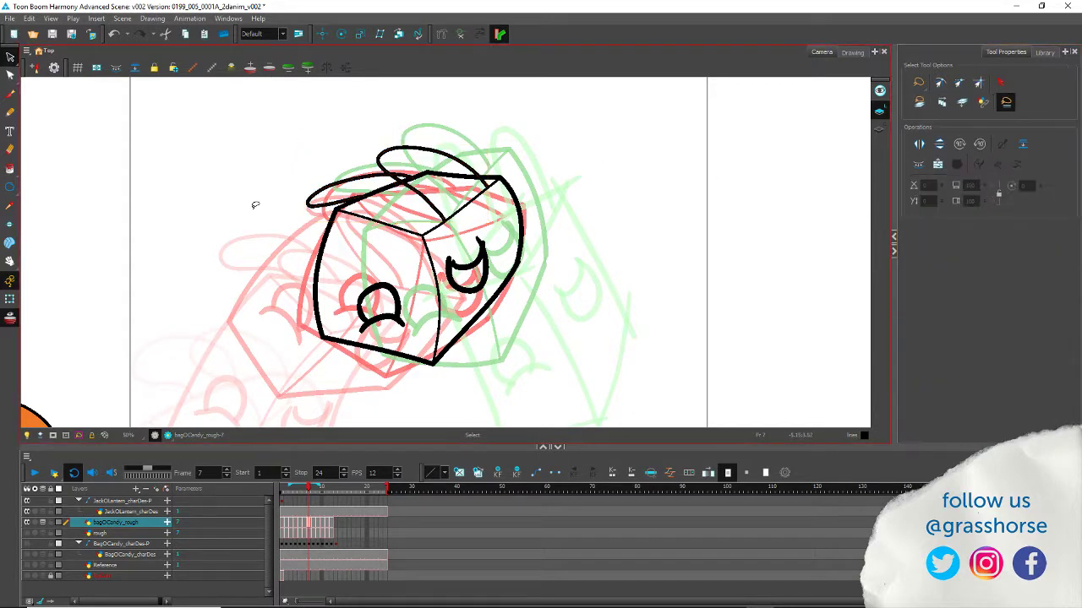
Step: Step back and forth between frames 4 and 10 to compare the cleaned bag drawings with the remaining rough ones
key(period)
key(period)
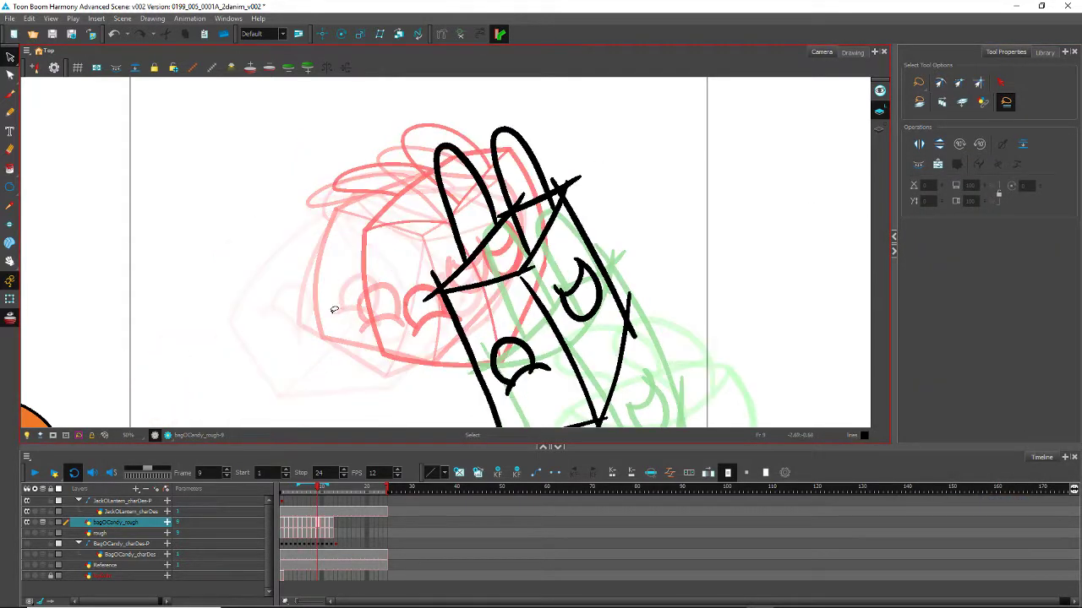
key(comma)
key(comma)
key(comma)
key(comma)
key(comma)
key(period)
key(period)
key(period)
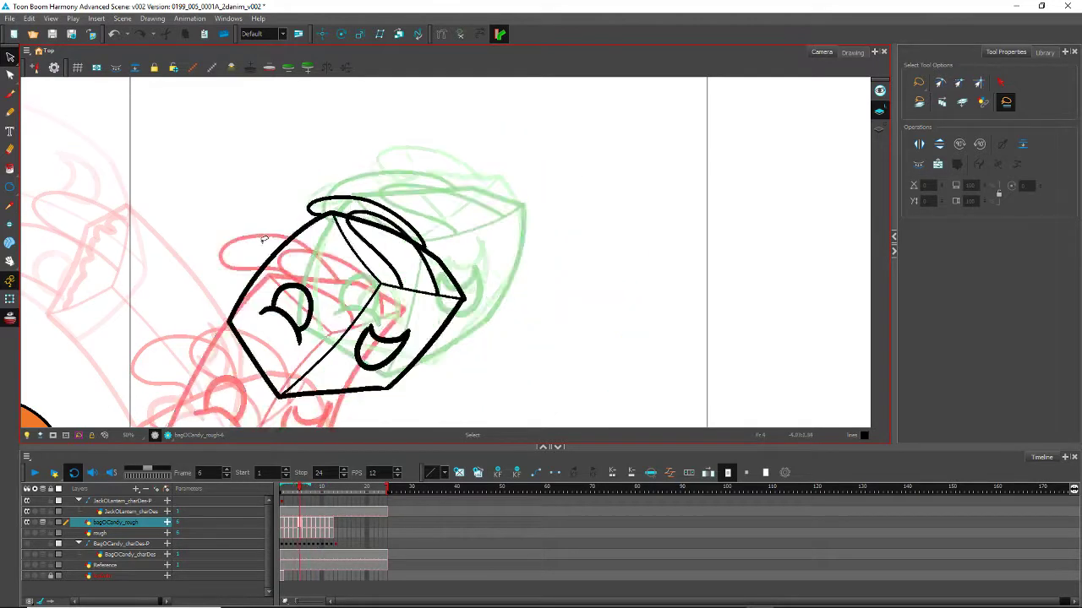
key(period)
key(period)
key(period)
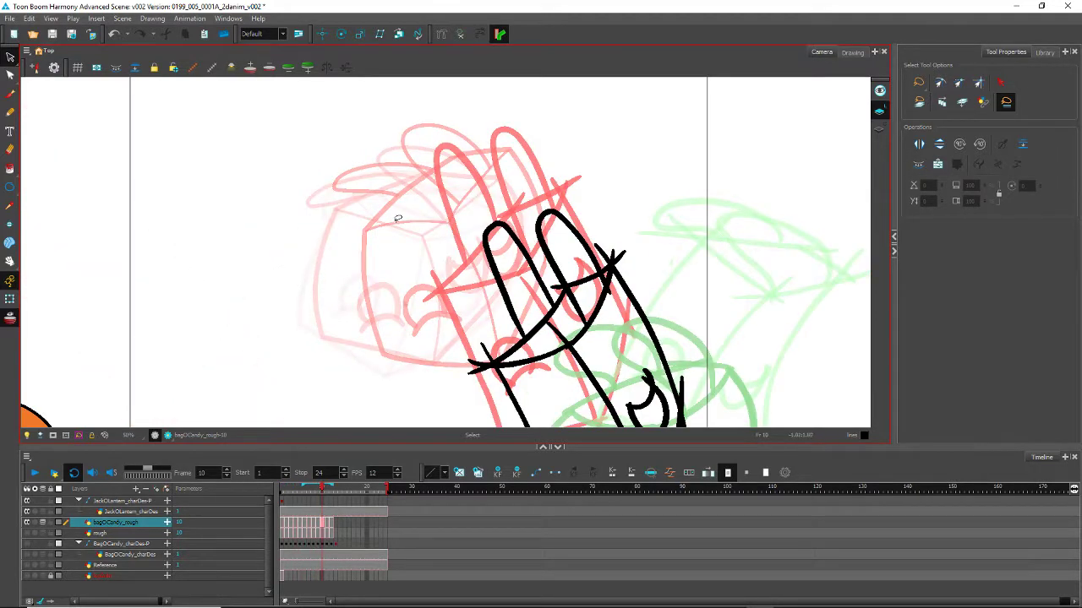
Step: With the whole camera frame in view, flip repeatedly through frames 1 to 10 to check the bag's motion and line consistency
key(1)
drag(297, 362, 290, 312)
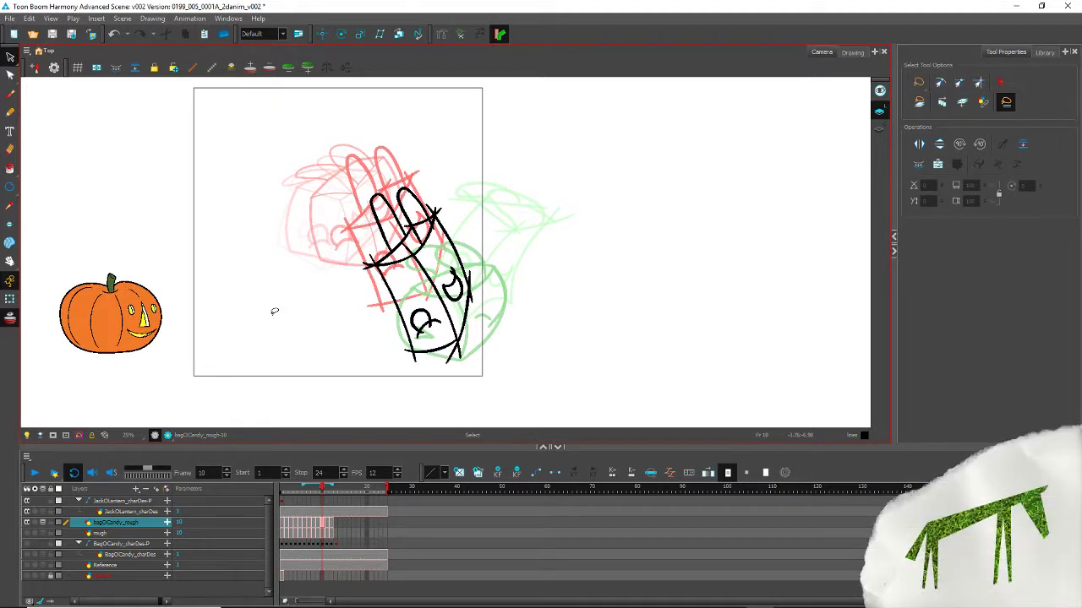
key(comma)
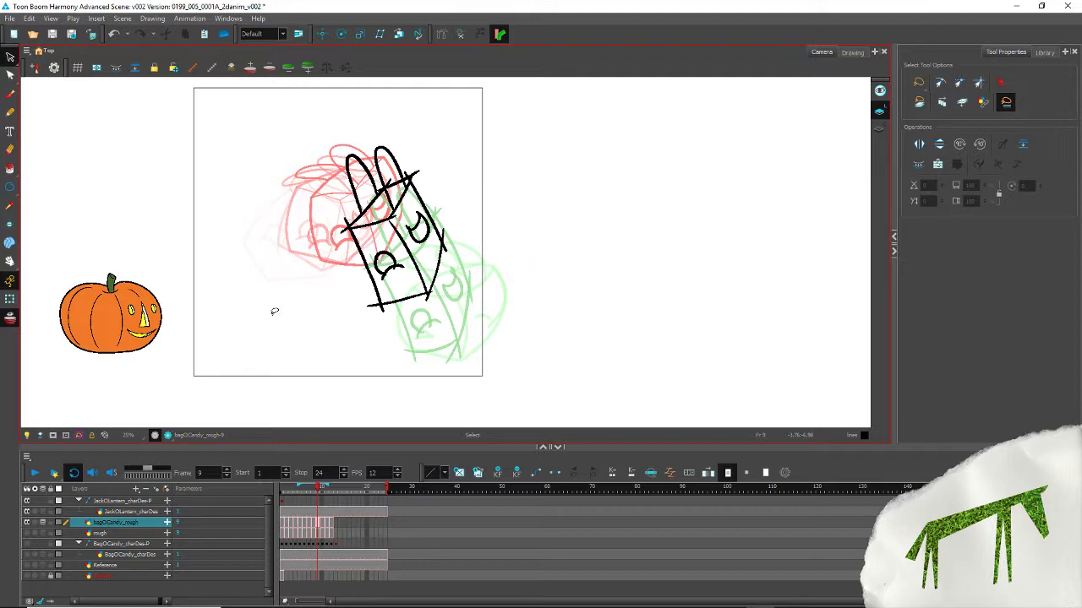
key(comma)
key(comma)
key(comma)
key(comma)
key(comma)
key(comma)
key(comma)
key(comma)
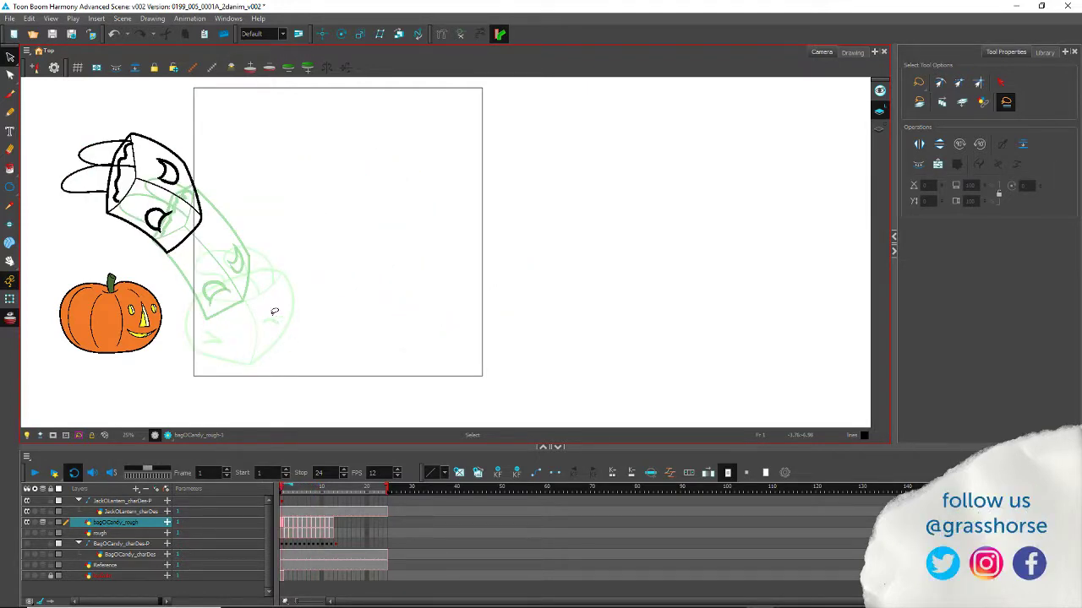
key(period)
key(period)
key(period)
key(period)
key(period)
key(period)
key(period)
key(period)
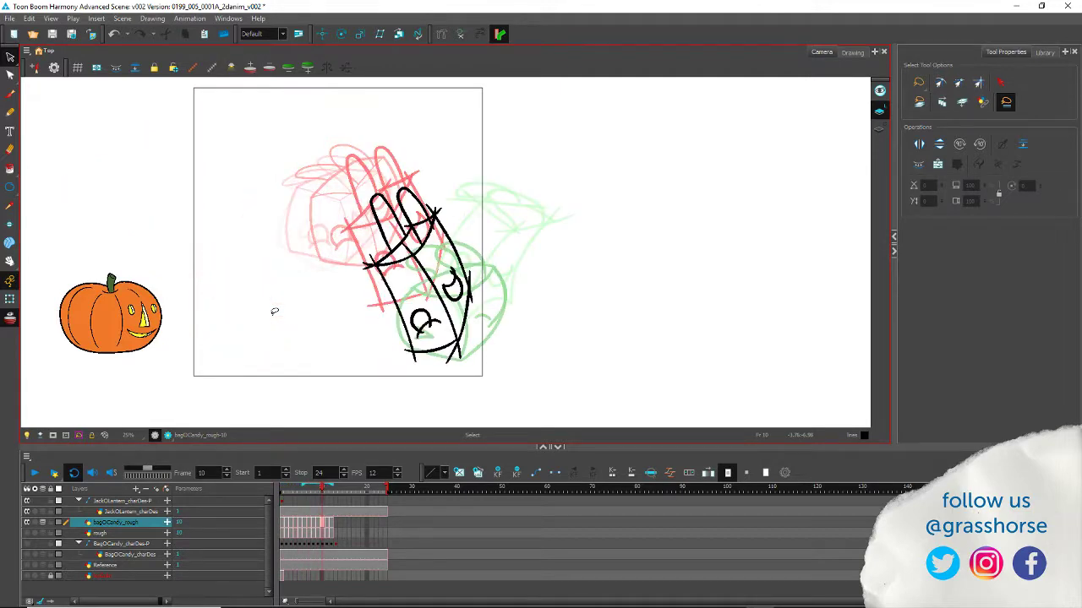
key(comma)
key(period)
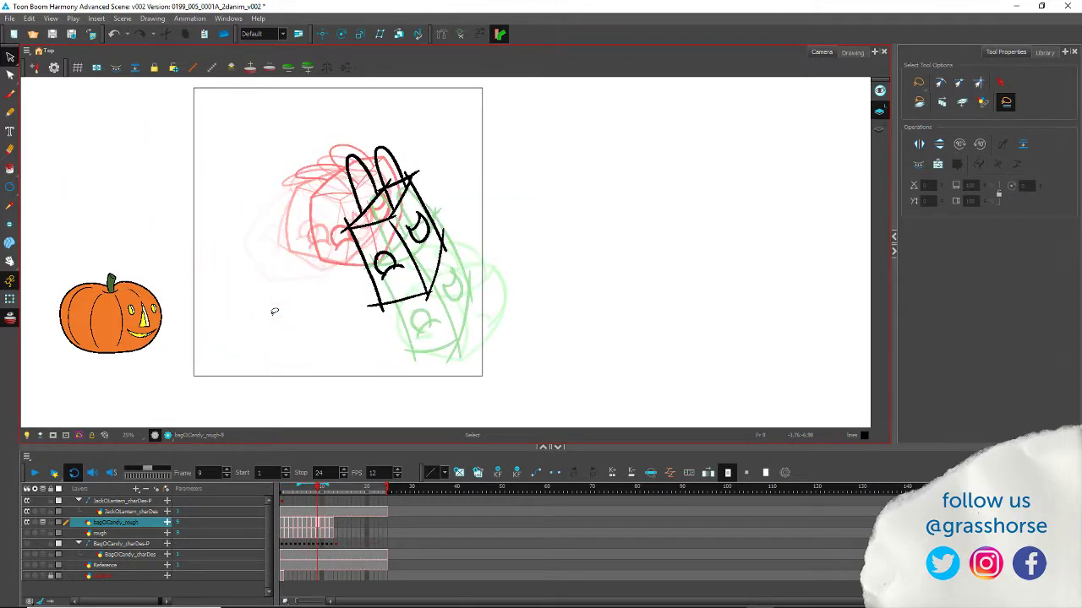
key(comma)
key(comma)
key(comma)
key(comma)
key(comma)
key(comma)
key(comma)
key(comma)
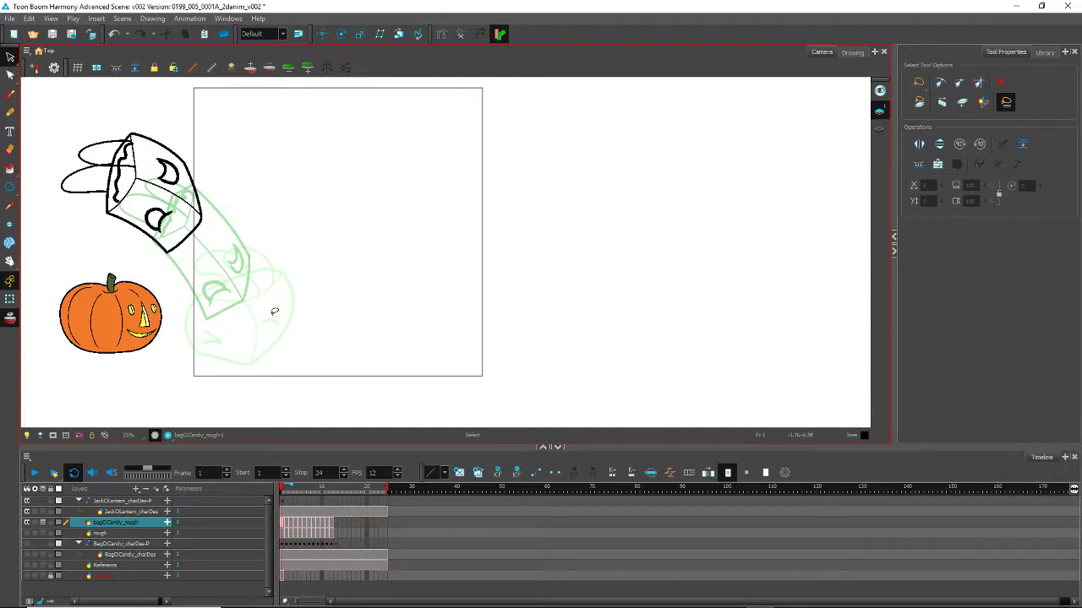
key(period)
key(period)
key(period)
key(period)
key(period)
key(period)
key(period)
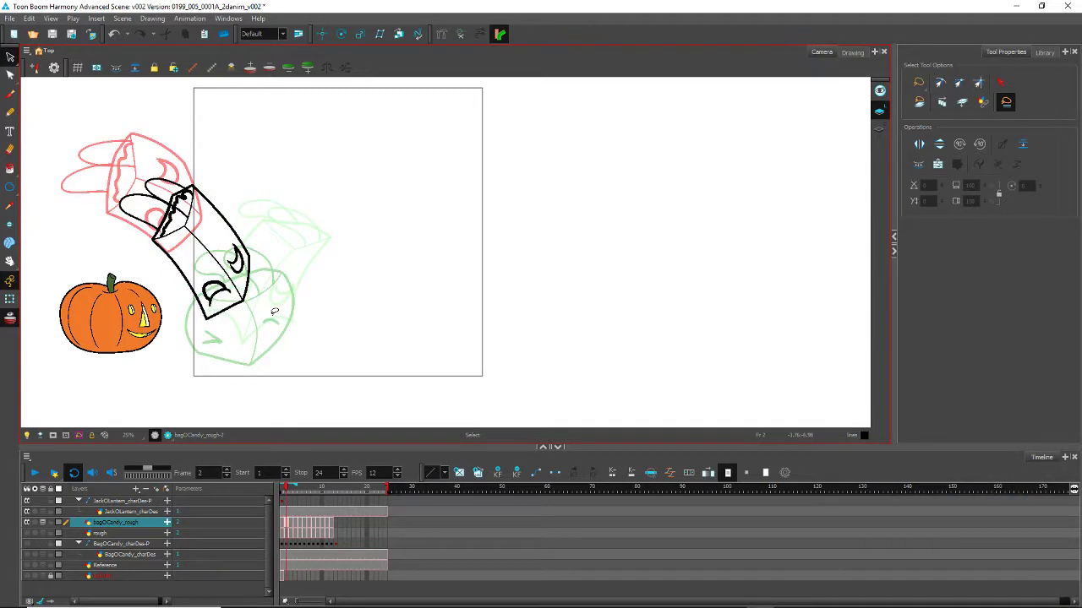
key(period)
key(period)
key(period)
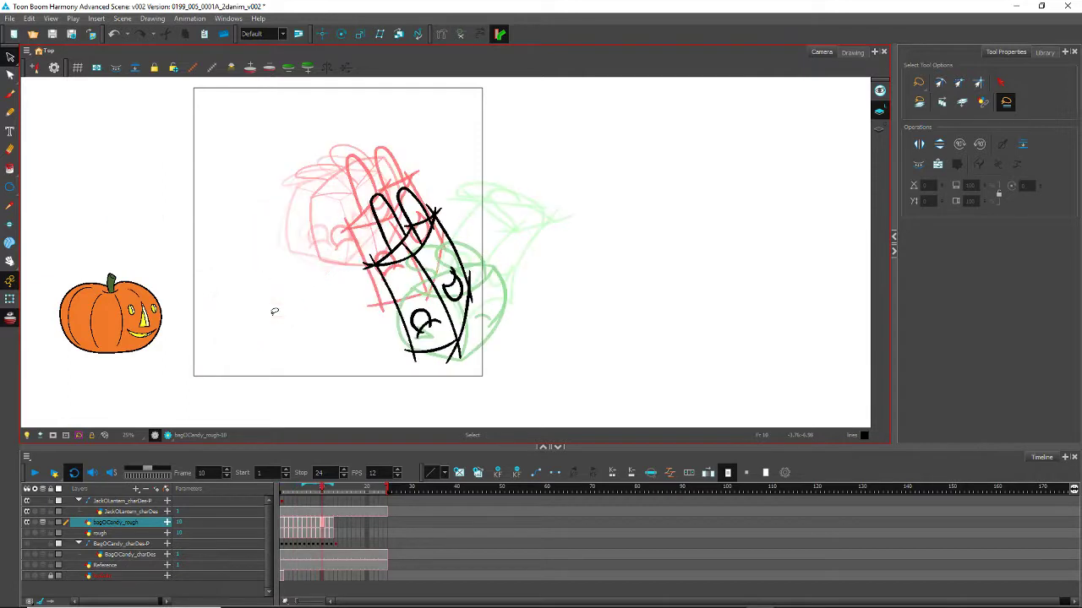
Step: Flip between frames 9 and 10 to compare the two stretched bag poses
key(comma)
key(comma)
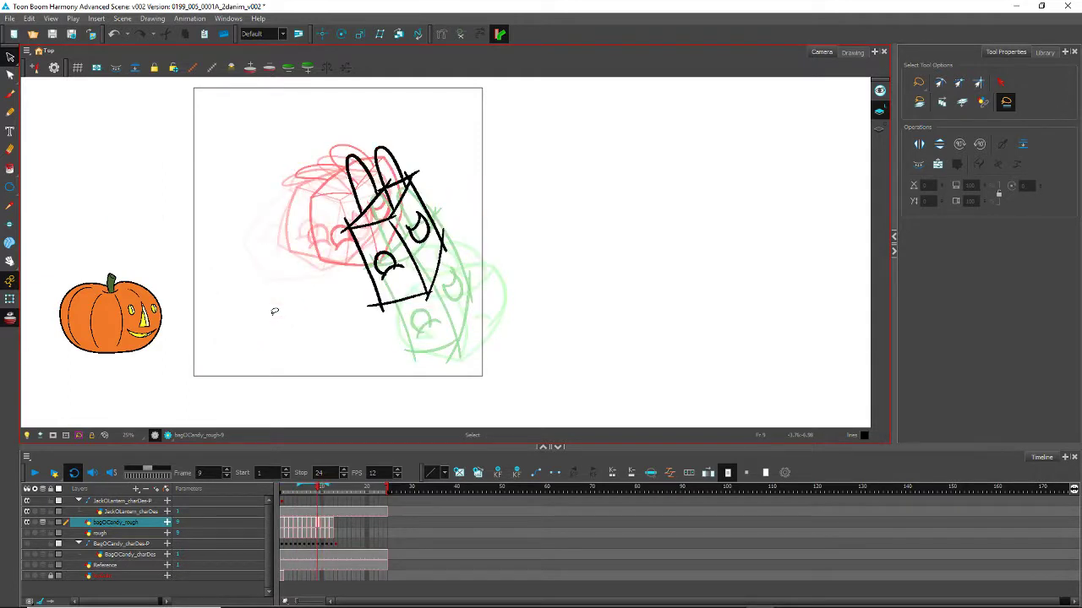
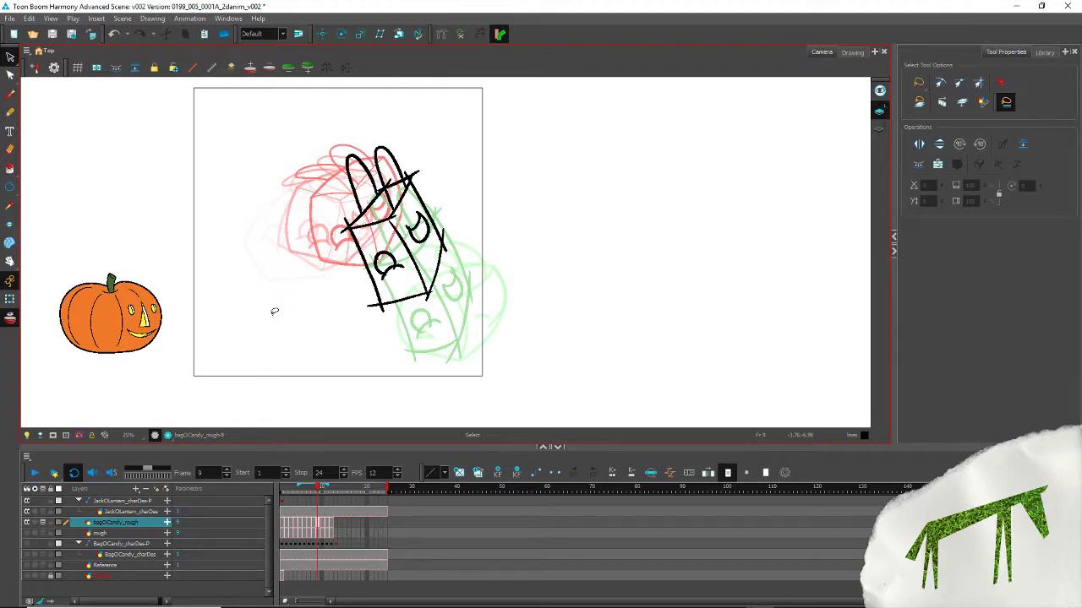
key(period)
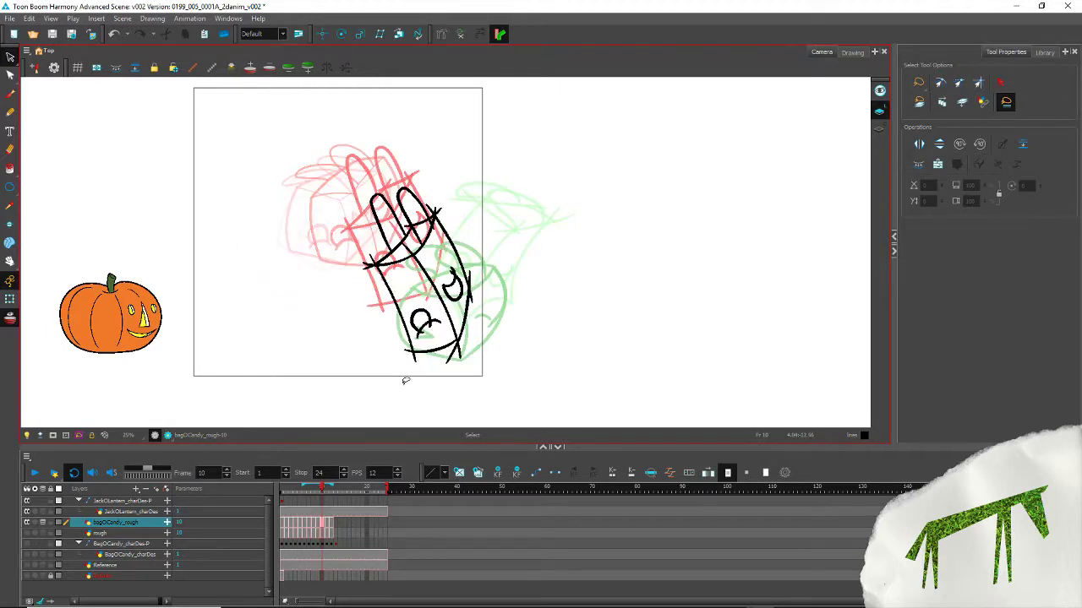
key(comma)
key(period)
key(comma)
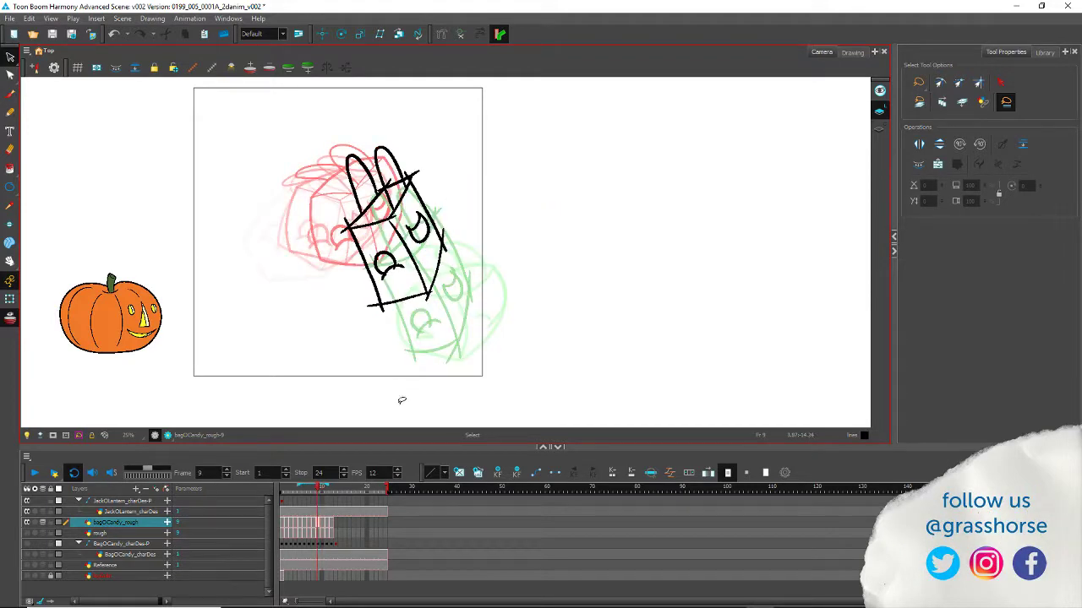
key(period)
key(comma)
Step: In frame 9, smooth the bag's left side edge and its central vertical edge with the Contour Editor
scroll(398, 264, up, 2)
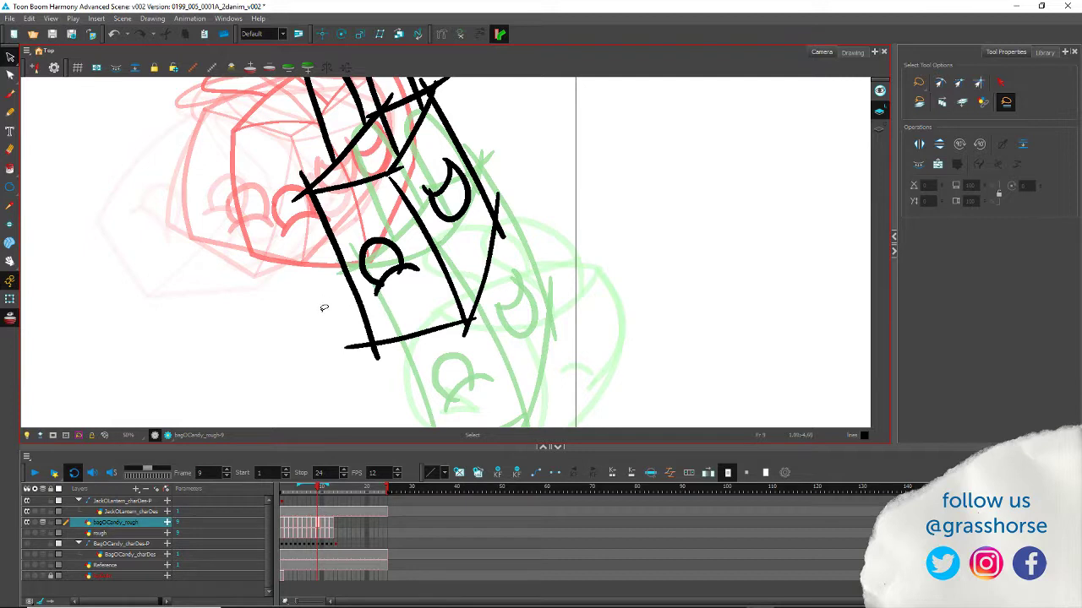
drag(324, 308, 329, 306)
key(alt+q)
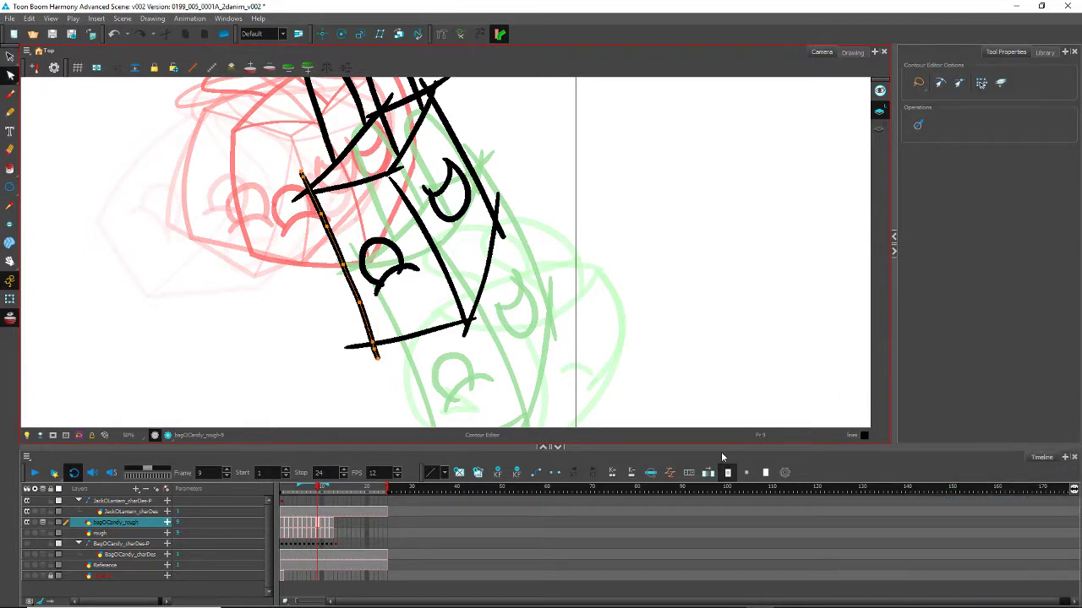
click(919, 127)
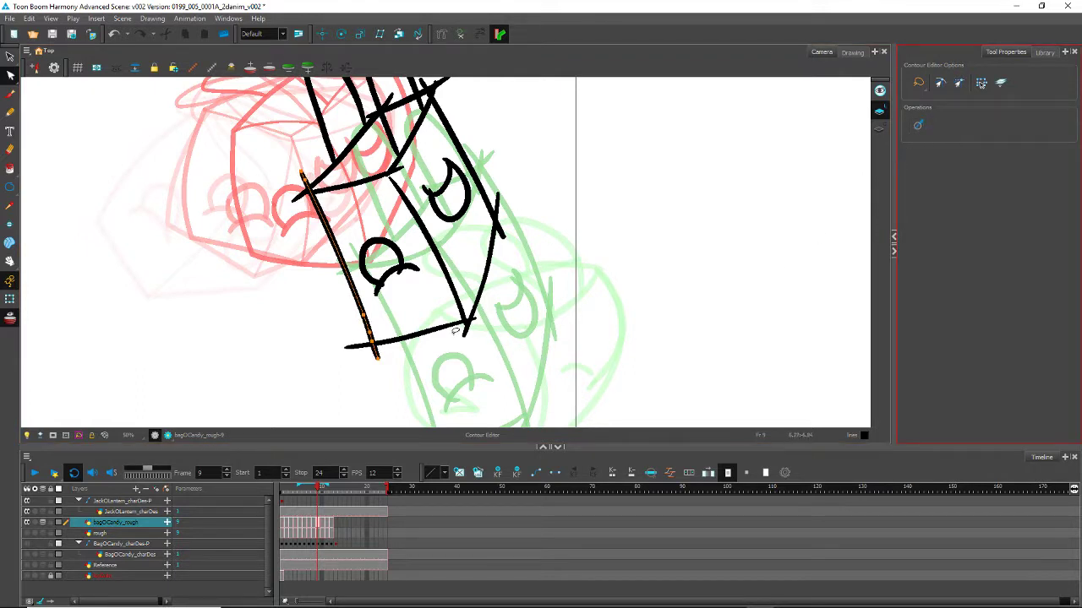
click(438, 287)
click(908, 142)
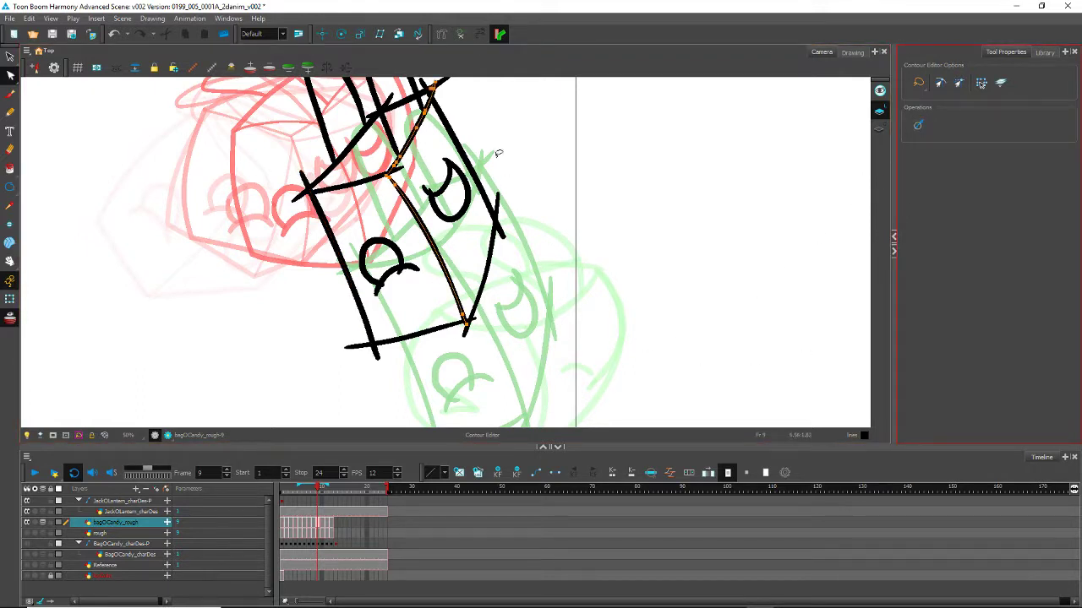
Step: Smooth the bag's right-hand edges and its bottom front edge in frame 9
click(501, 258)
click(919, 126)
click(490, 261)
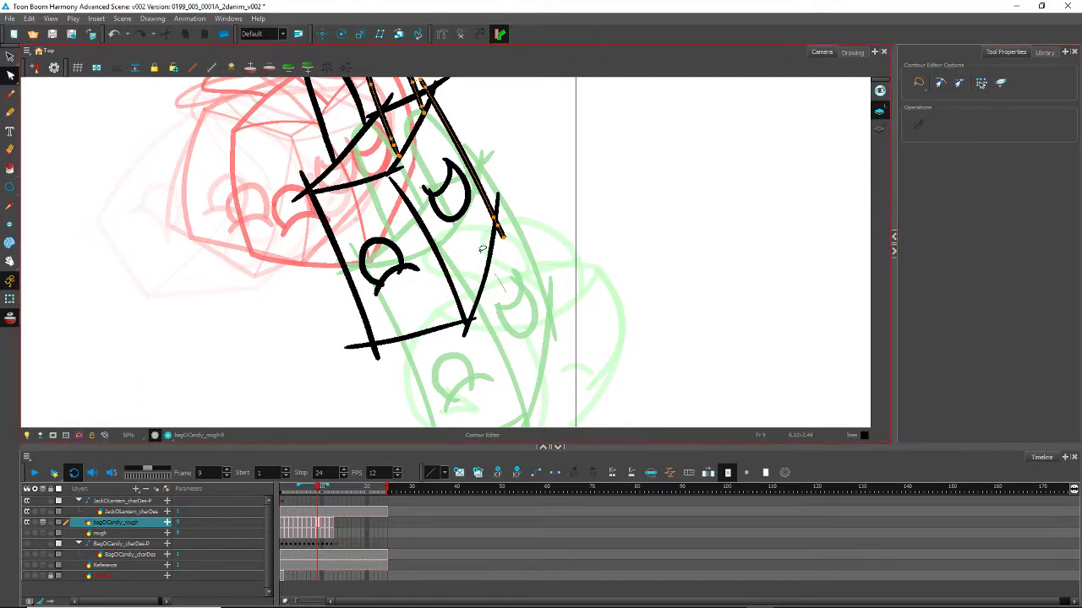
click(921, 129)
click(429, 332)
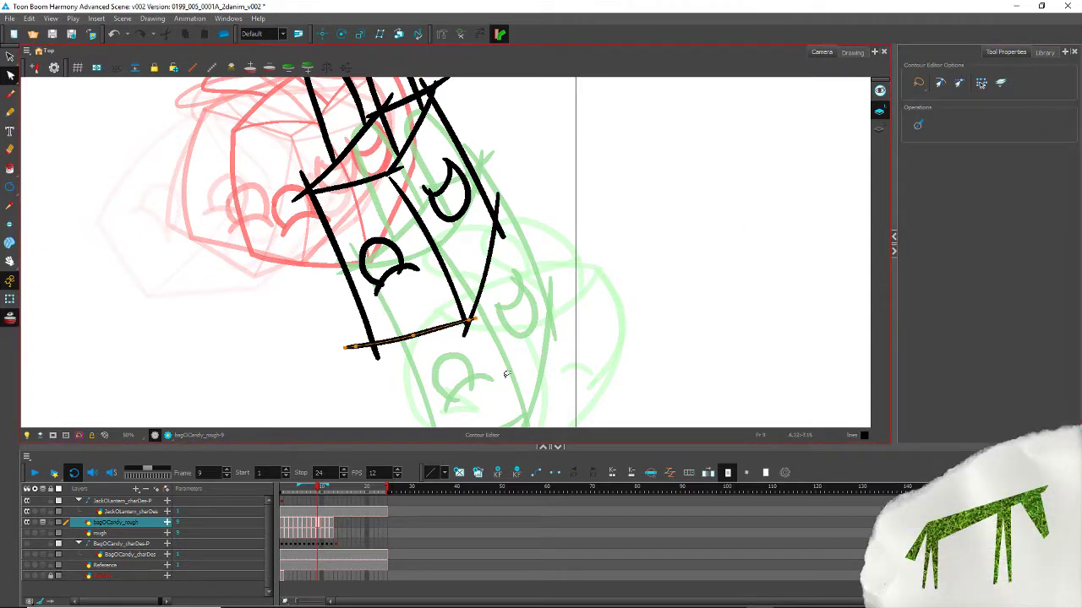
click(919, 127)
Step: Rotate and stretch the central vertical edge so its upper end meets the inner top corner while its lower end stays at the bottom corner
drag(252, 138, 311, 219)
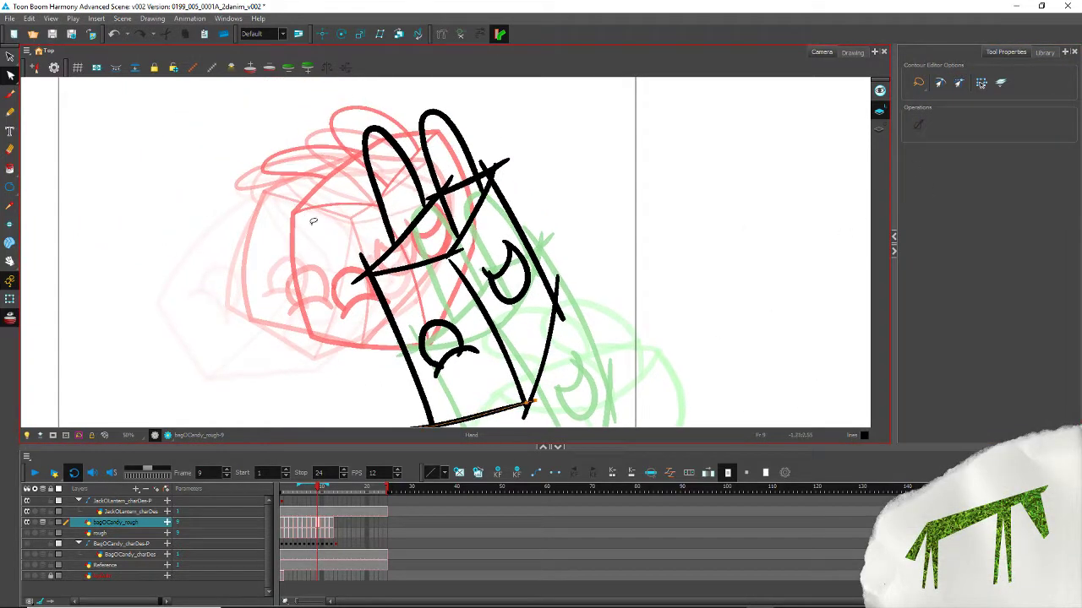
click(506, 355)
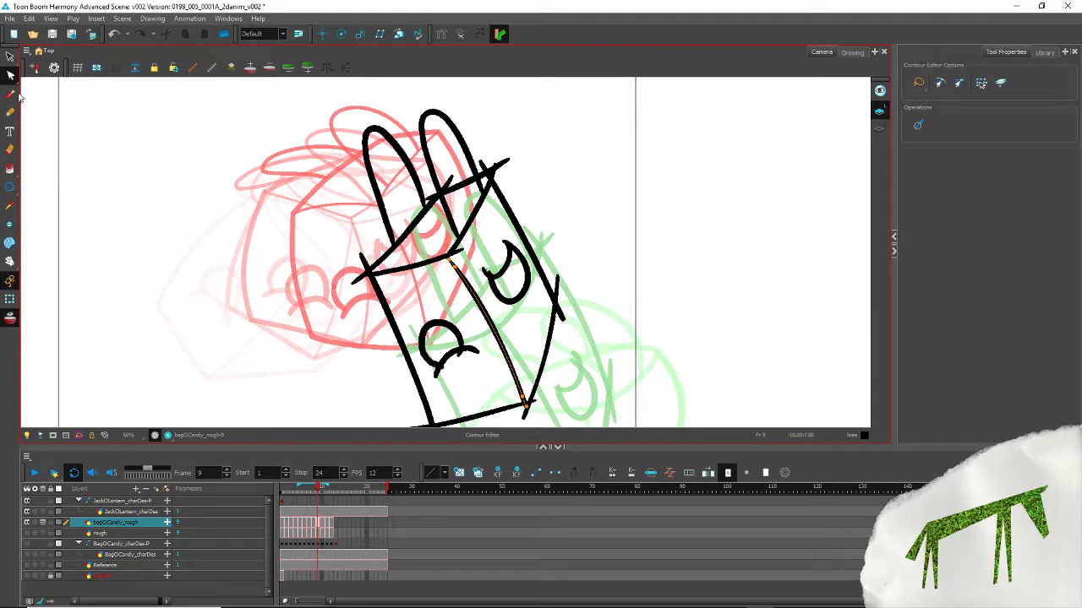
click(10, 55)
click(520, 405)
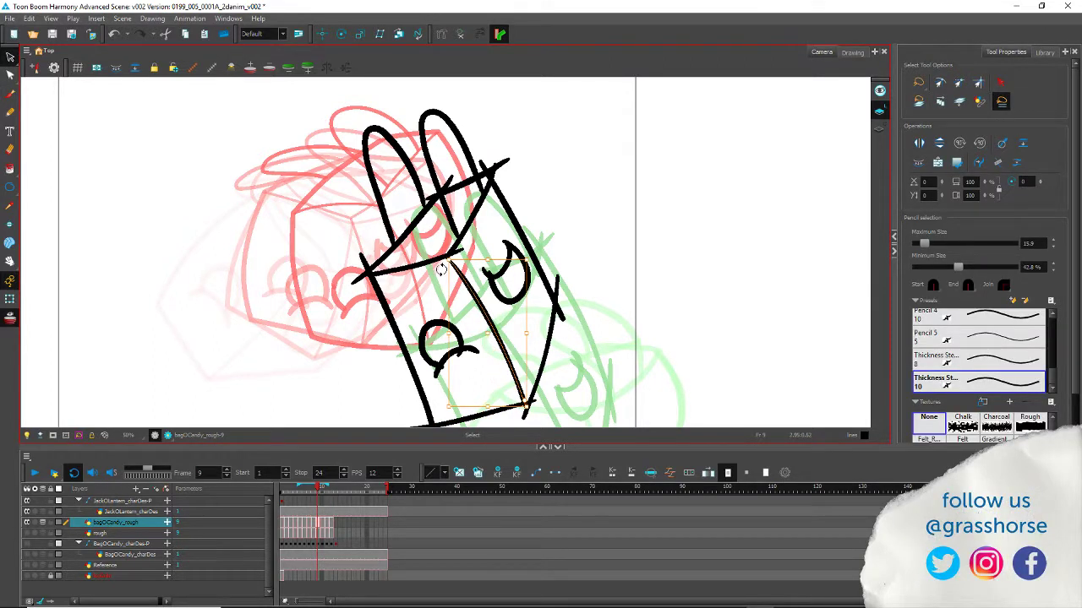
drag(441, 270, 438, 255)
click(326, 264)
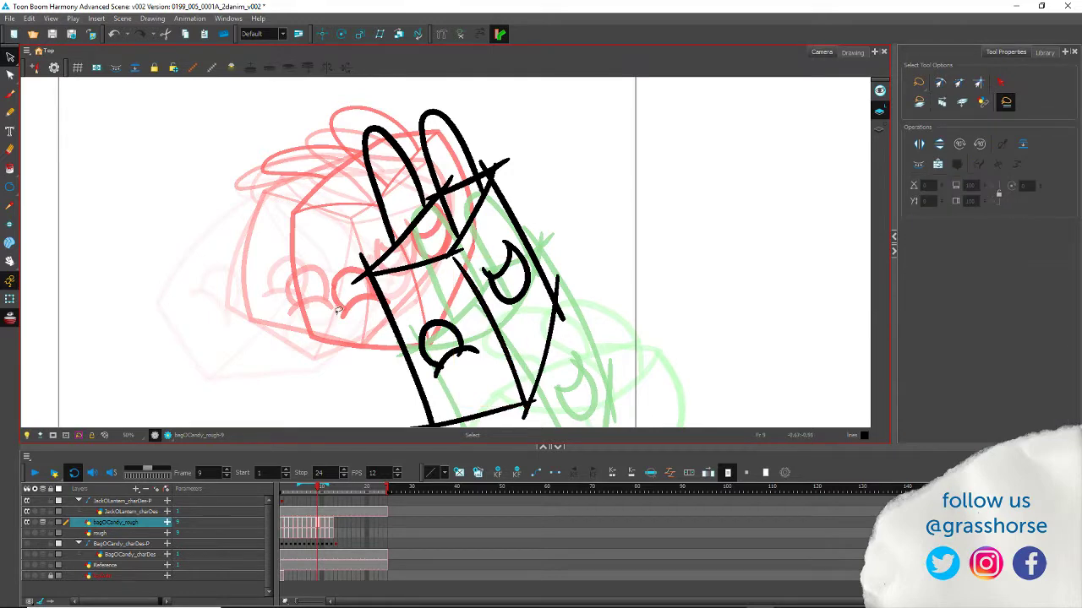
click(468, 313)
drag(514, 378, 526, 405)
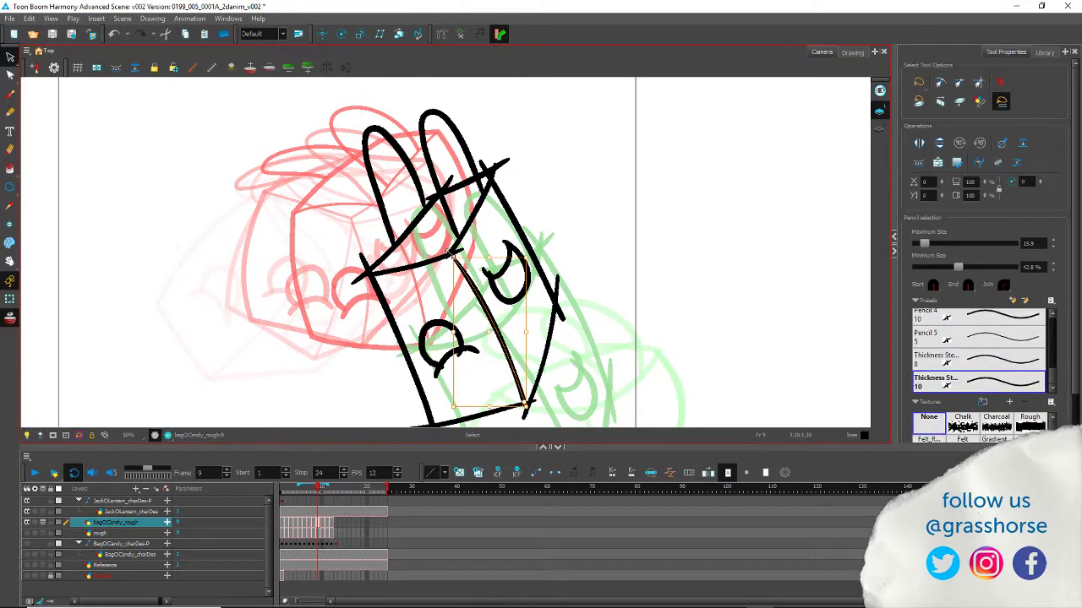
drag(450, 253, 451, 253)
click(439, 242)
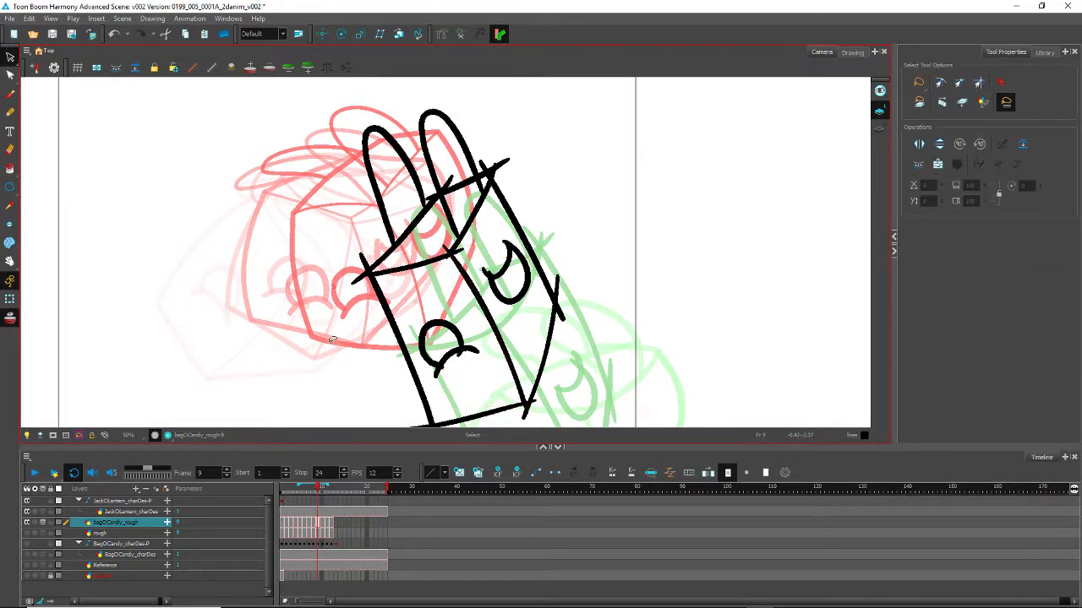
Step: Select the long right side edge of the bag in frame 9 and smooth it again with the Contour Editor
scroll(341, 296, down, 3)
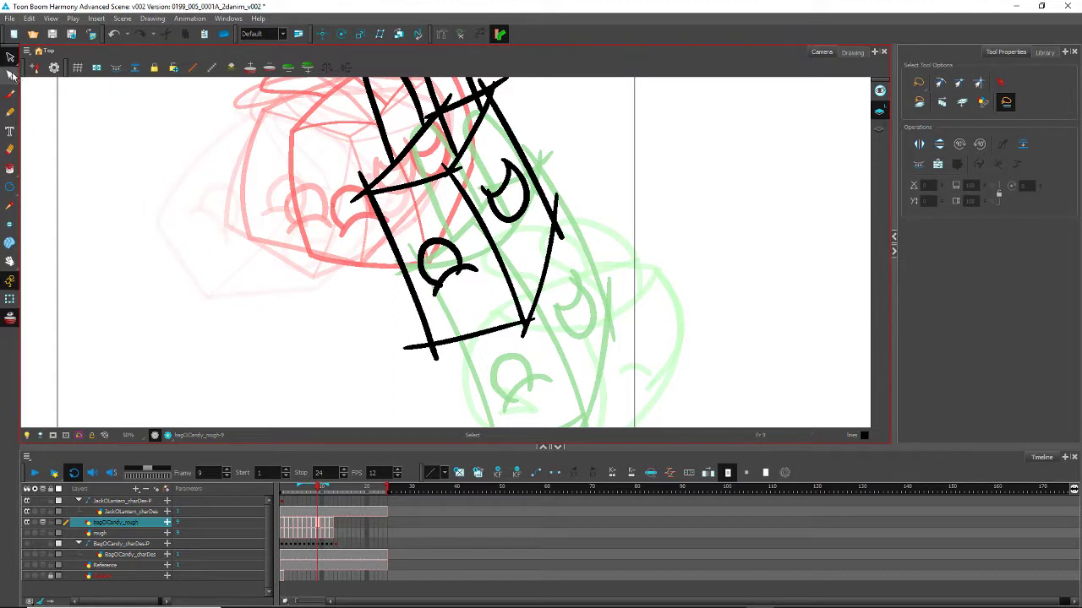
click(549, 212)
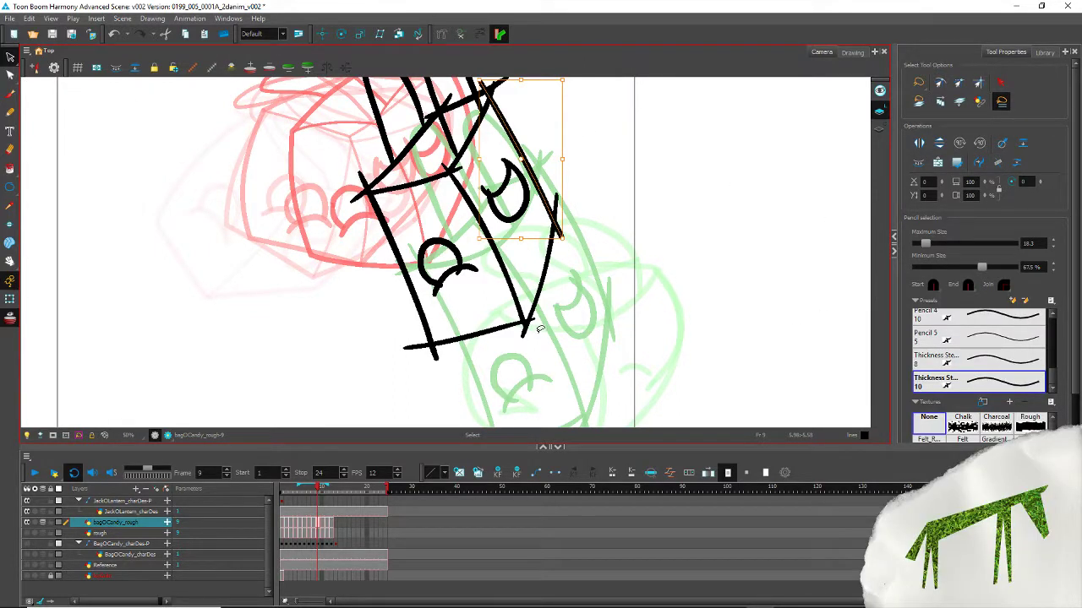
key(alt+q)
click(918, 125)
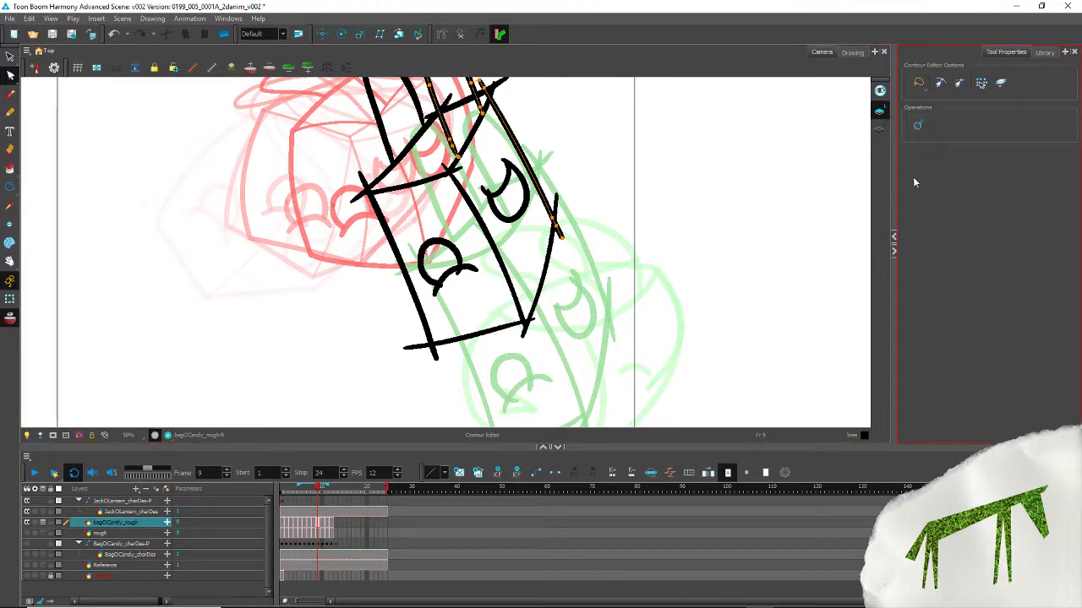
Step: Select the bag's central vertical edge and its lower right edge in frame 9 and smooth each one
drag(485, 271, 497, 220)
click(918, 126)
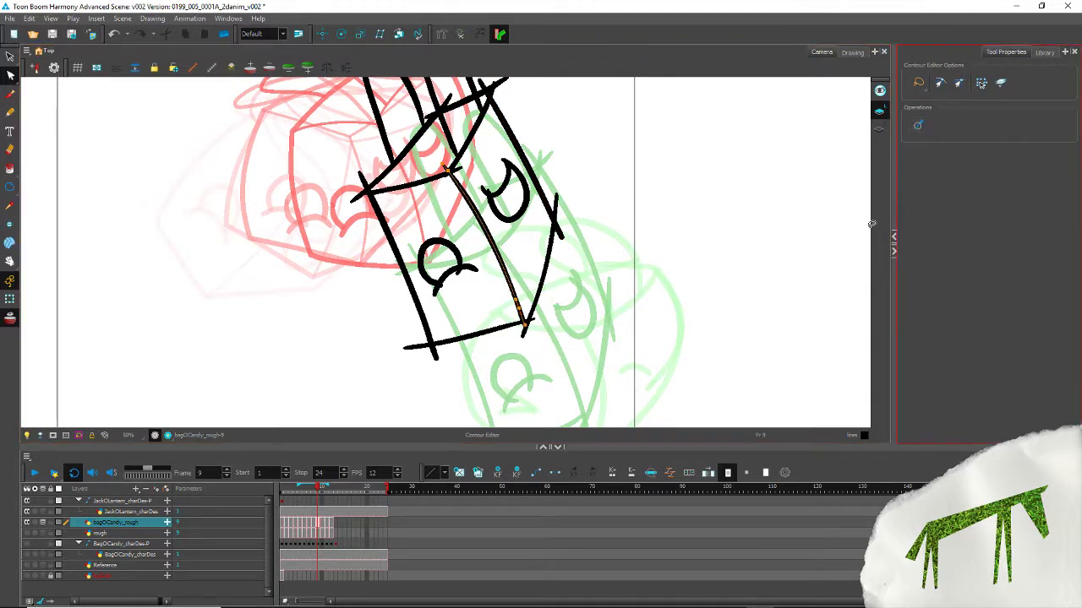
drag(558, 290, 520, 218)
click(917, 128)
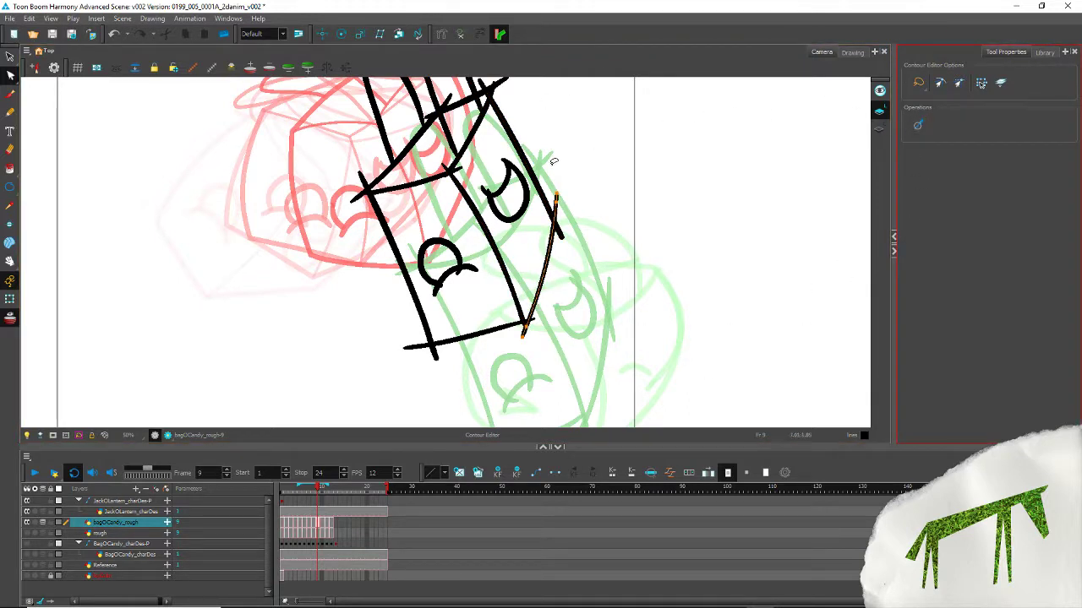
Step: Smooth the bag's bottom front edge and its left side edge in frame 9
drag(489, 348, 474, 273)
click(919, 125)
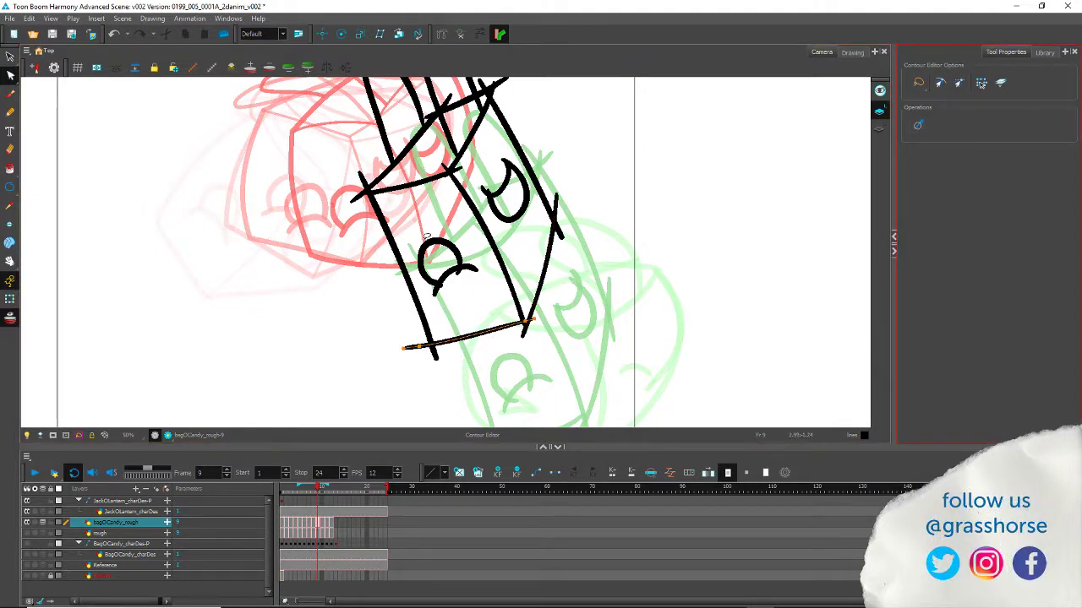
drag(374, 268, 409, 191)
click(917, 125)
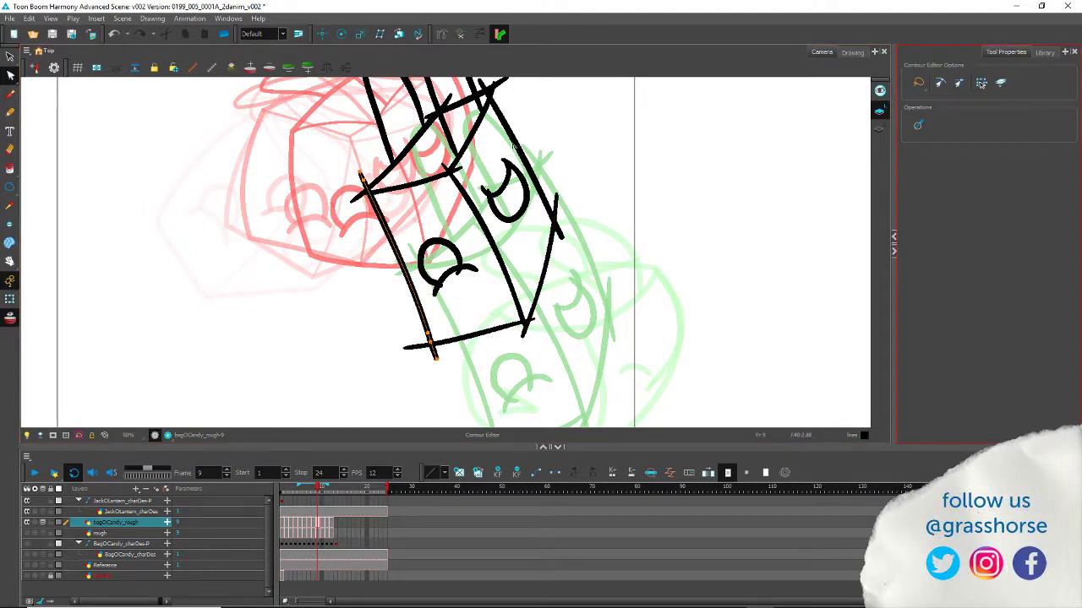
Step: Smooth the front, right and back edges of the bag's opening in frame 9
click(414, 175)
click(918, 125)
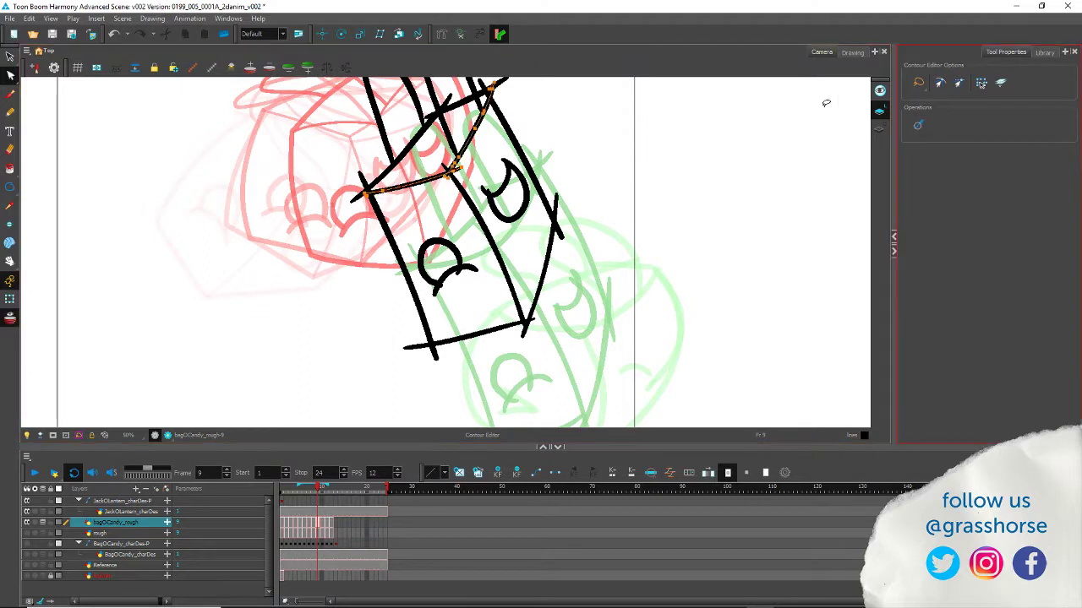
click(492, 84)
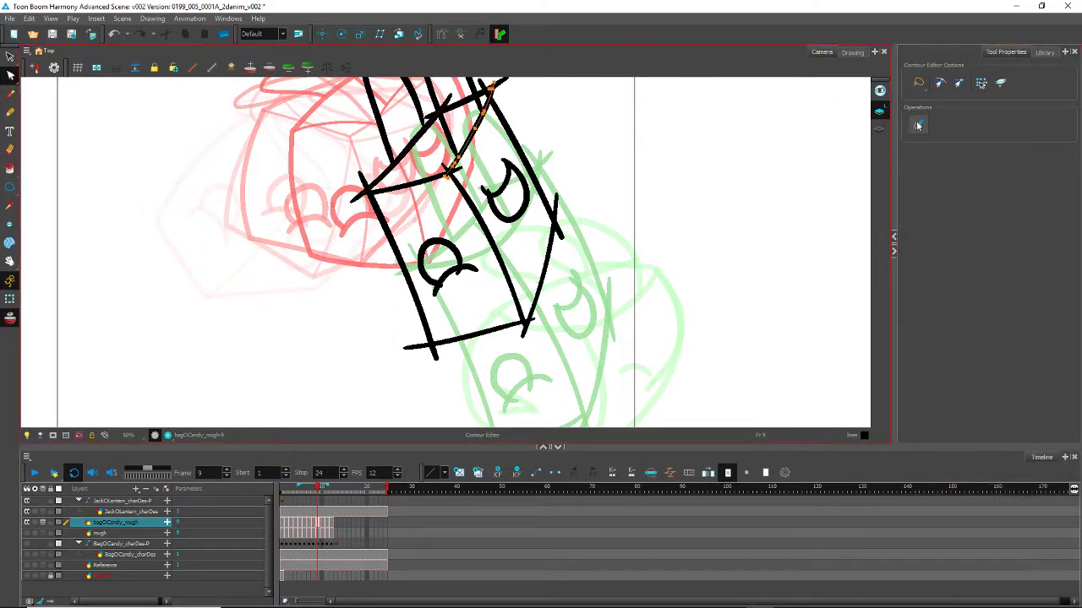
click(467, 107)
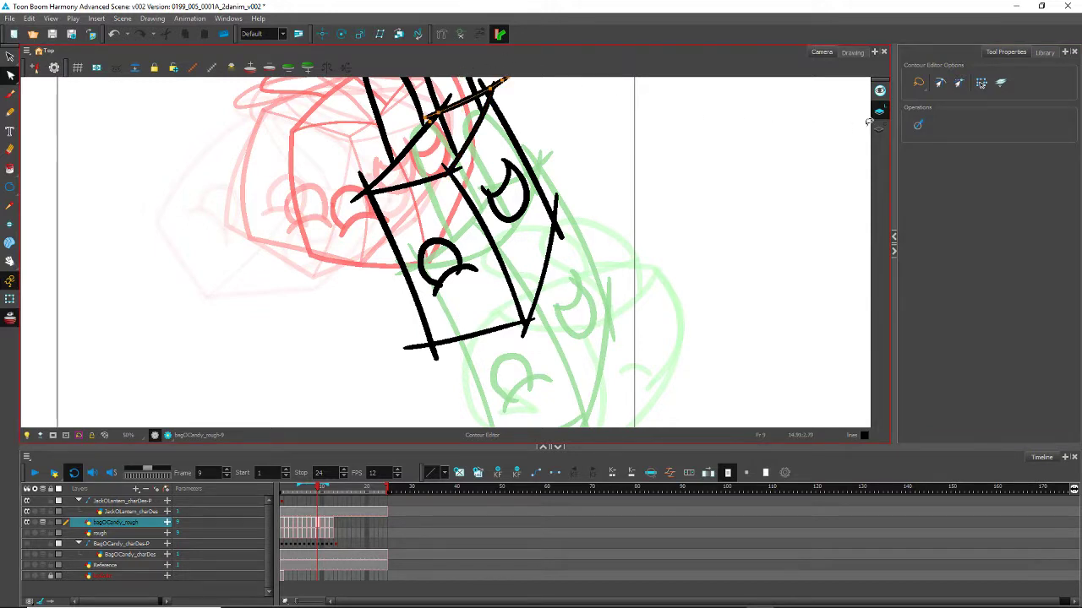
click(917, 125)
click(266, 249)
drag(270, 196, 293, 260)
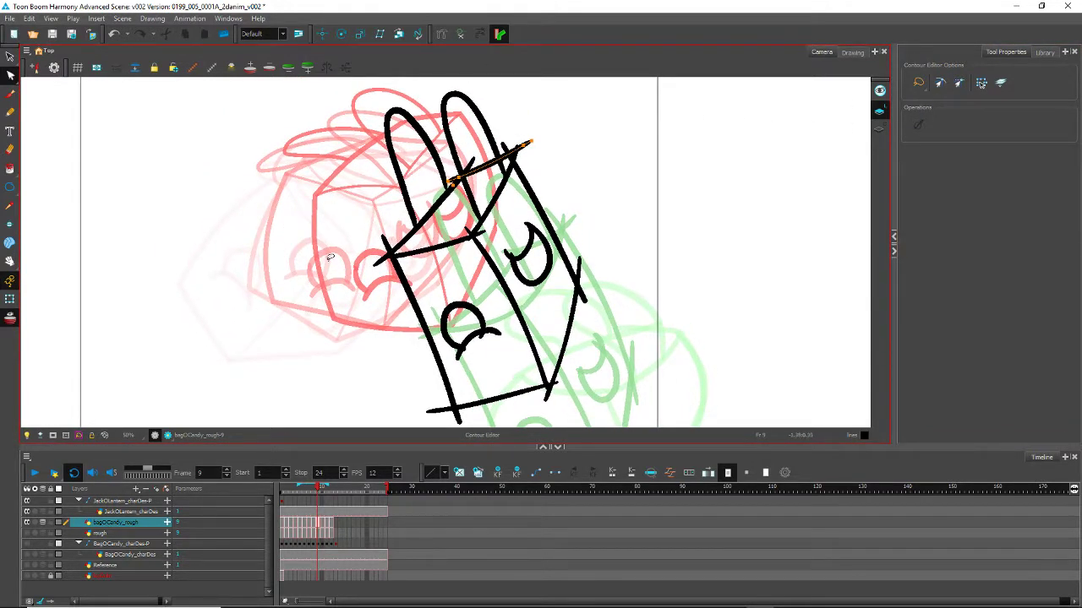
Step: Rotate the front and back edges of the bag's opening slightly so their ends line up with the side edges at the corners
click(385, 253)
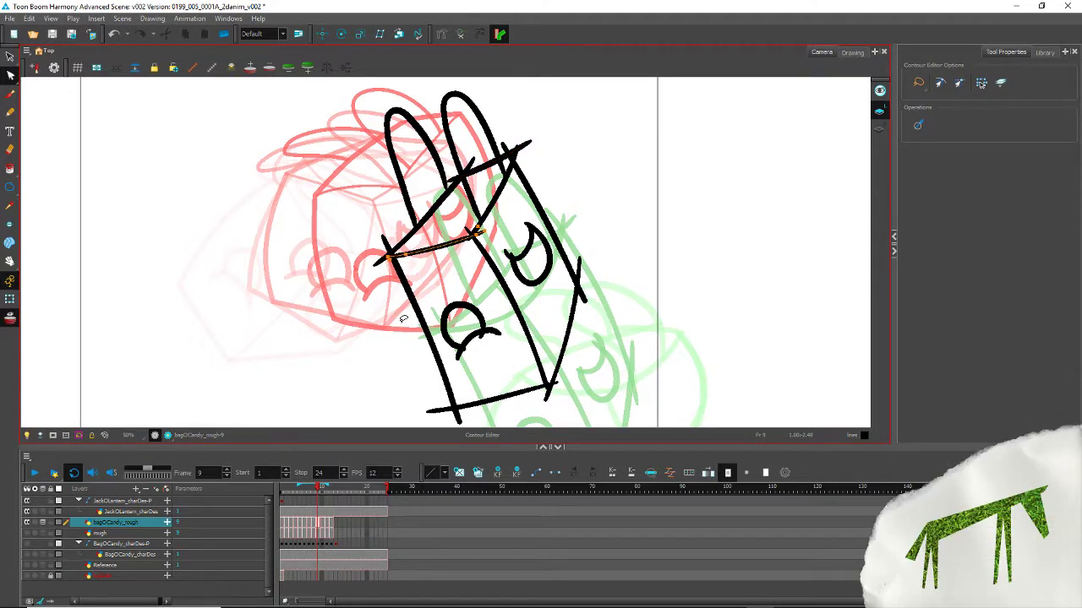
key(alt+s)
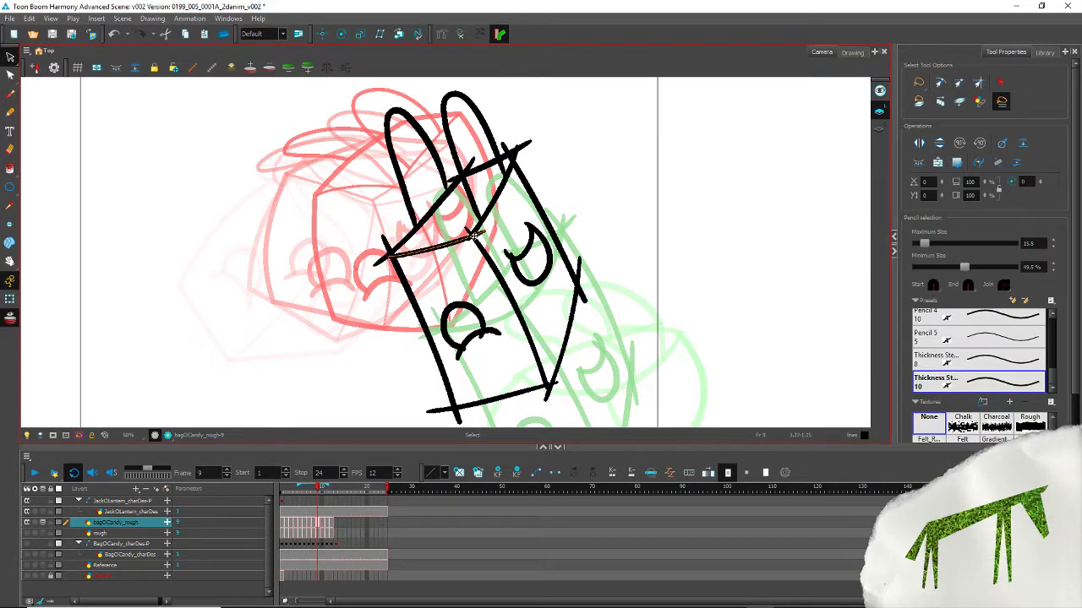
drag(381, 262, 377, 256)
click(325, 238)
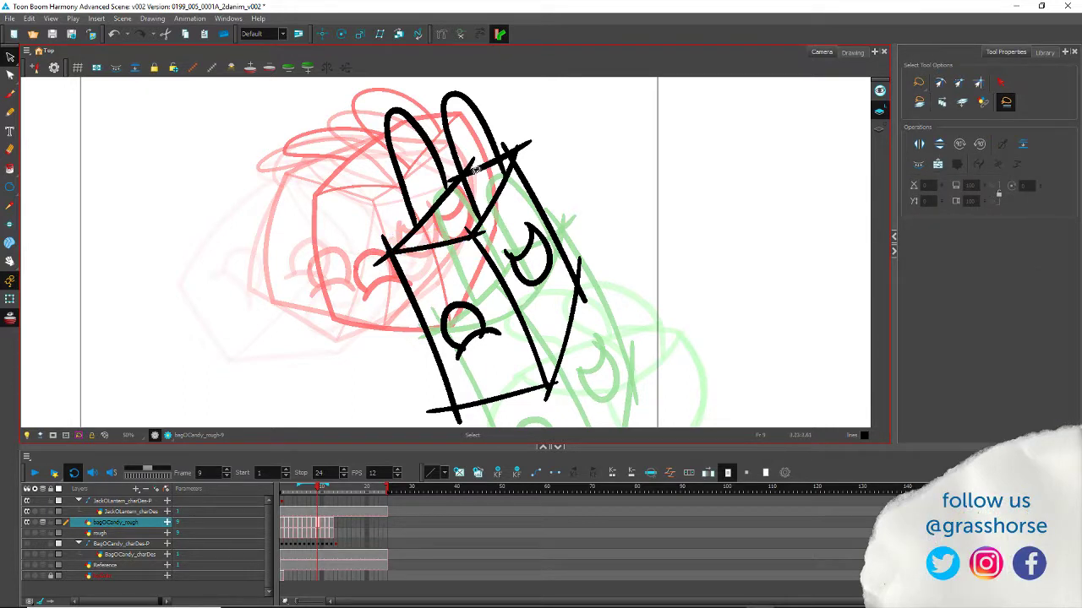
click(484, 159)
drag(456, 177, 461, 177)
drag(538, 135, 542, 143)
click(539, 110)
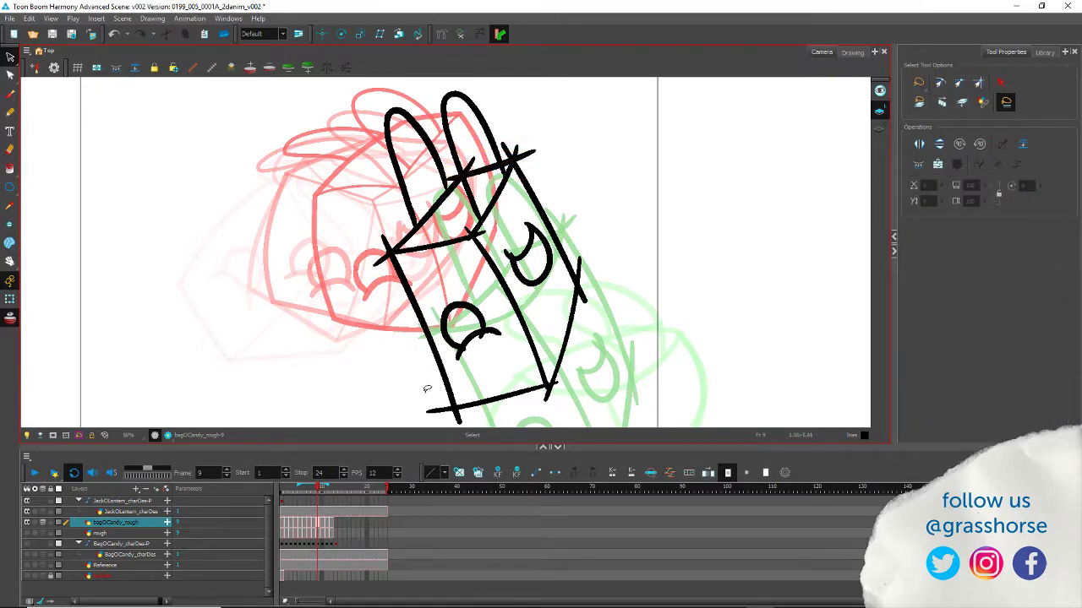
Step: Rotate the bag's bottom front edge slightly so it meets the central edge at the bottom corner
click(454, 412)
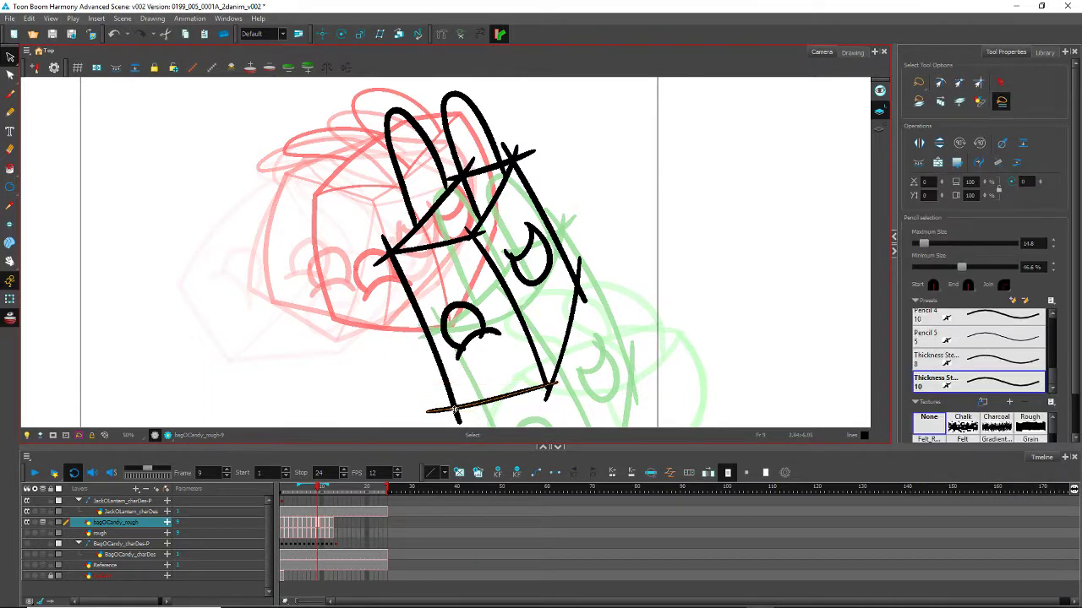
drag(561, 373, 570, 379)
scroll(420, 306, down, 2)
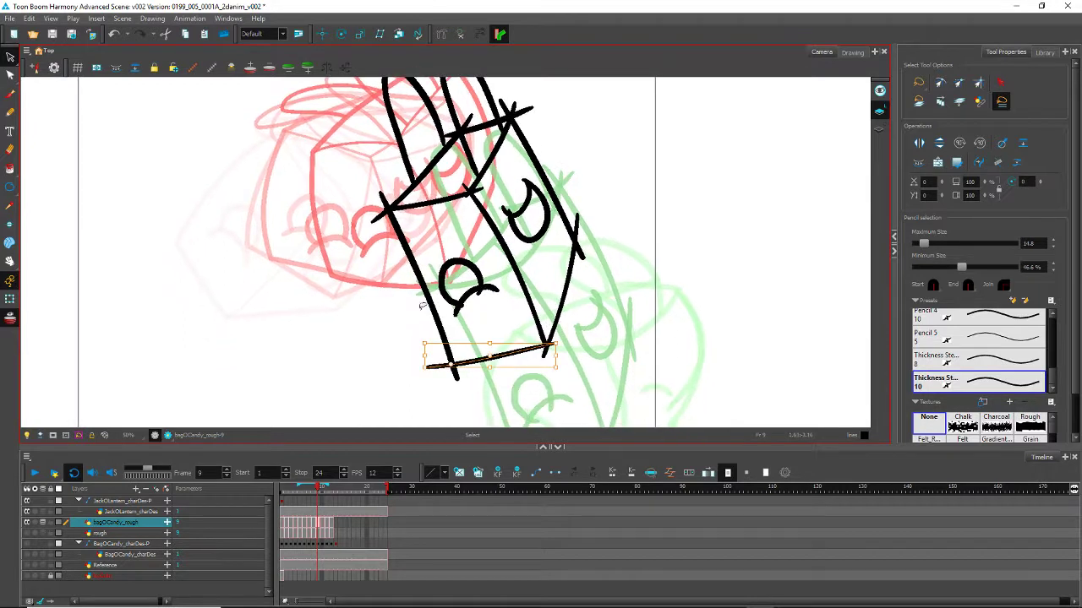
Step: Cut away the overshooting line ends at the bottom corners and the right side corner of the bag with the Cutter
key(alt+t)
mouse_move(443, 376)
mouse_down()
mouse_move(435, 362)
mouse_move(448, 403)
mouse_up()
key(Delete)
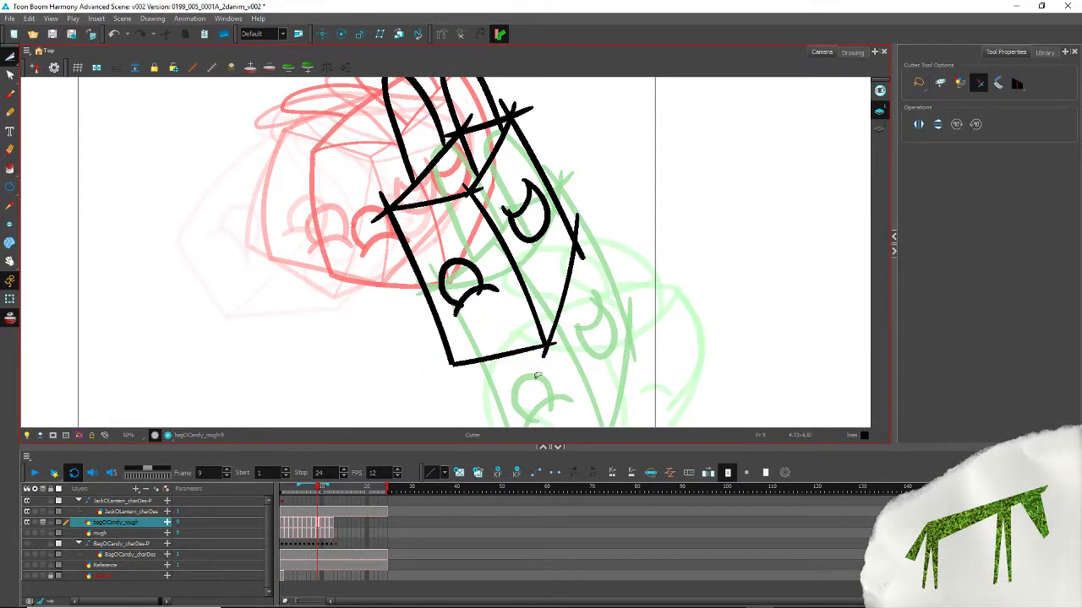
mouse_move(589, 251)
mouse_down()
mouse_move(575, 255)
mouse_move(569, 203)
mouse_up()
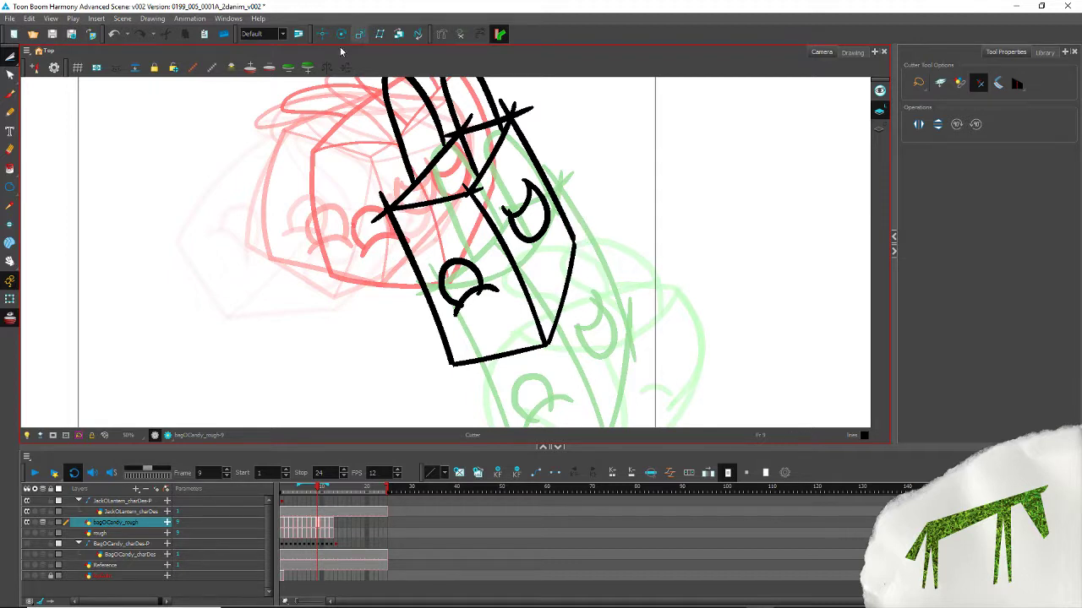
Step: Cut away the overshooting line ends at the front and back corners of the bag's opening
mouse_move(374, 206)
mouse_down()
mouse_move(383, 225)
mouse_move(392, 192)
mouse_up()
drag(465, 180, 462, 191)
drag(483, 184, 473, 199)
drag(452, 204, 464, 192)
drag(384, 216, 390, 203)
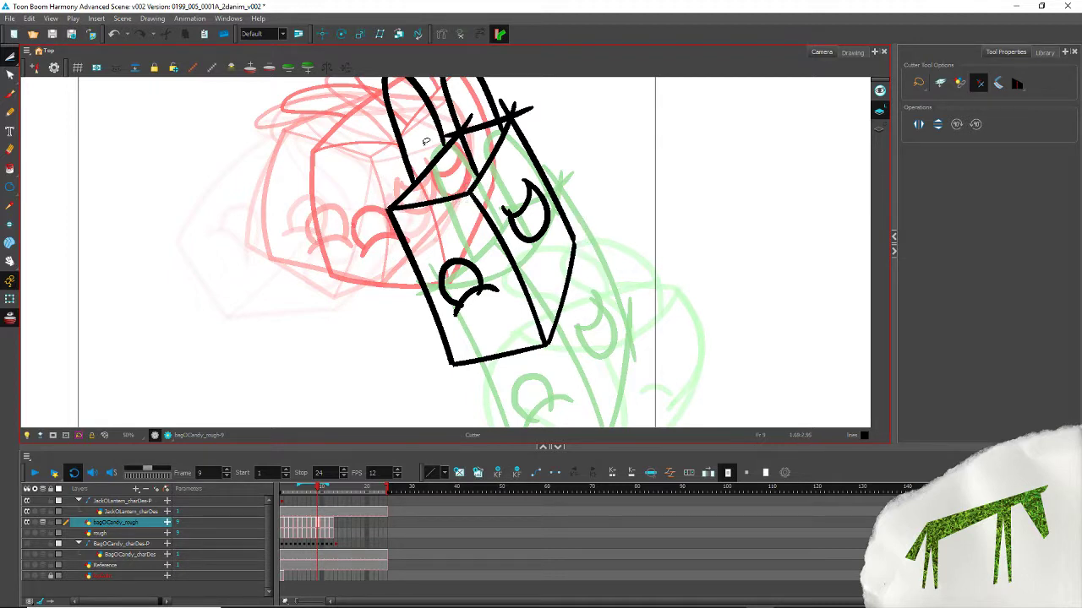
mouse_move(443, 128)
mouse_down()
mouse_move(468, 118)
mouse_move(457, 98)
mouse_move(522, 110)
mouse_move(495, 106)
mouse_up()
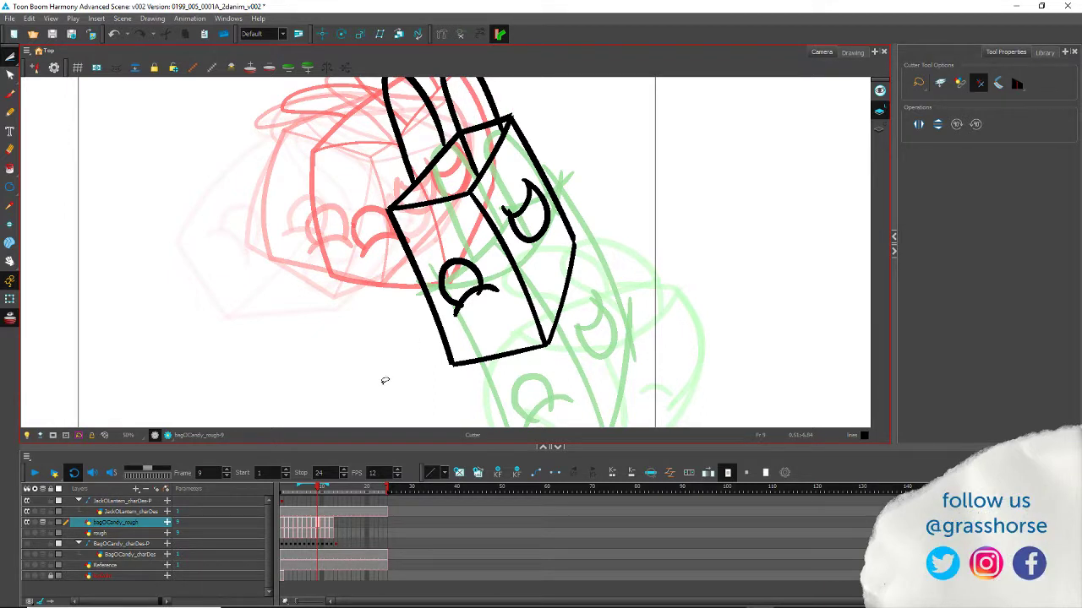
Step: Reshape the lower part of the bag's central vertical edge with the Contour Editor to give it a slight curve
drag(338, 228, 360, 272)
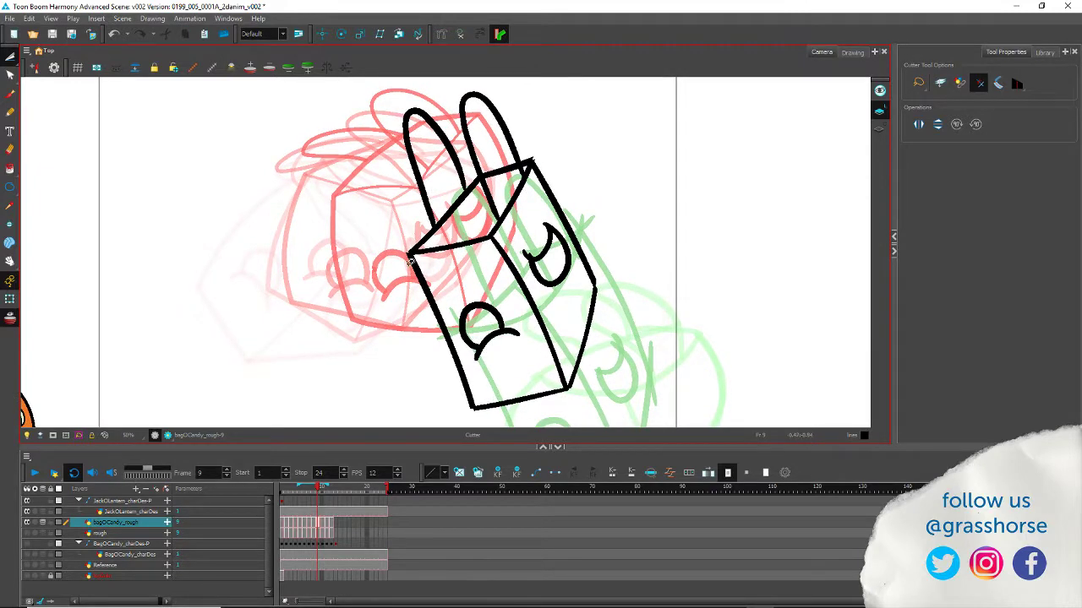
drag(536, 251, 525, 261)
drag(283, 304, 271, 268)
click(10, 74)
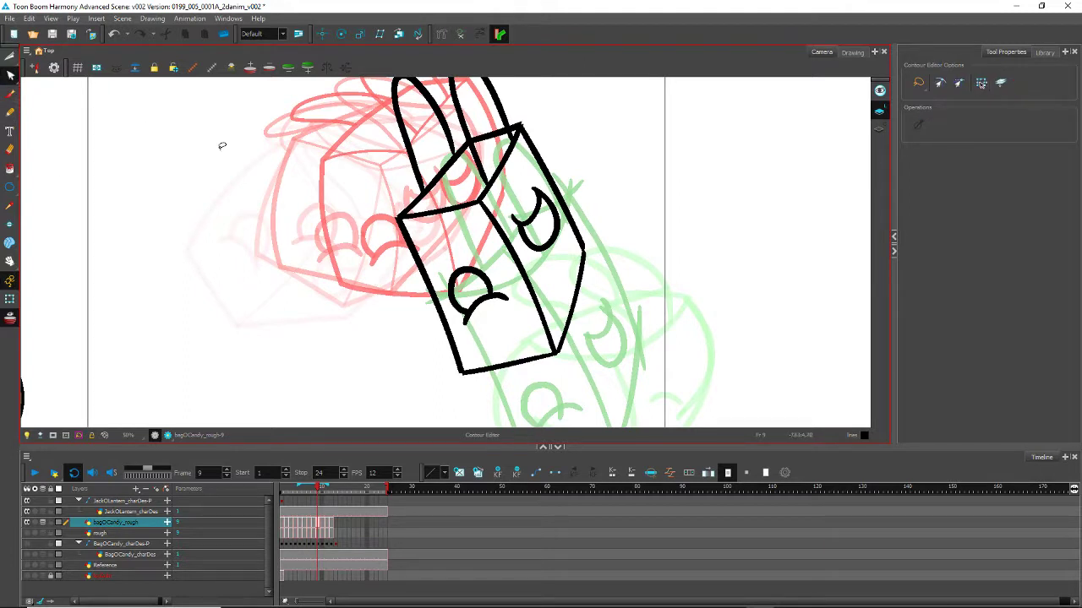
click(530, 310)
click(525, 280)
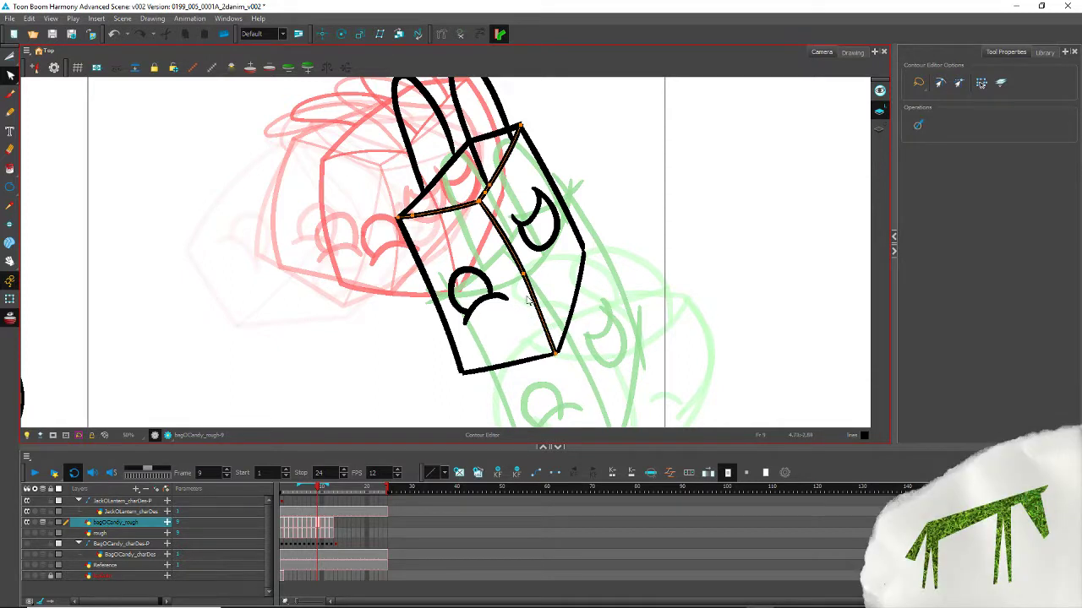
click(541, 311)
drag(542, 313, 533, 306)
click(313, 227)
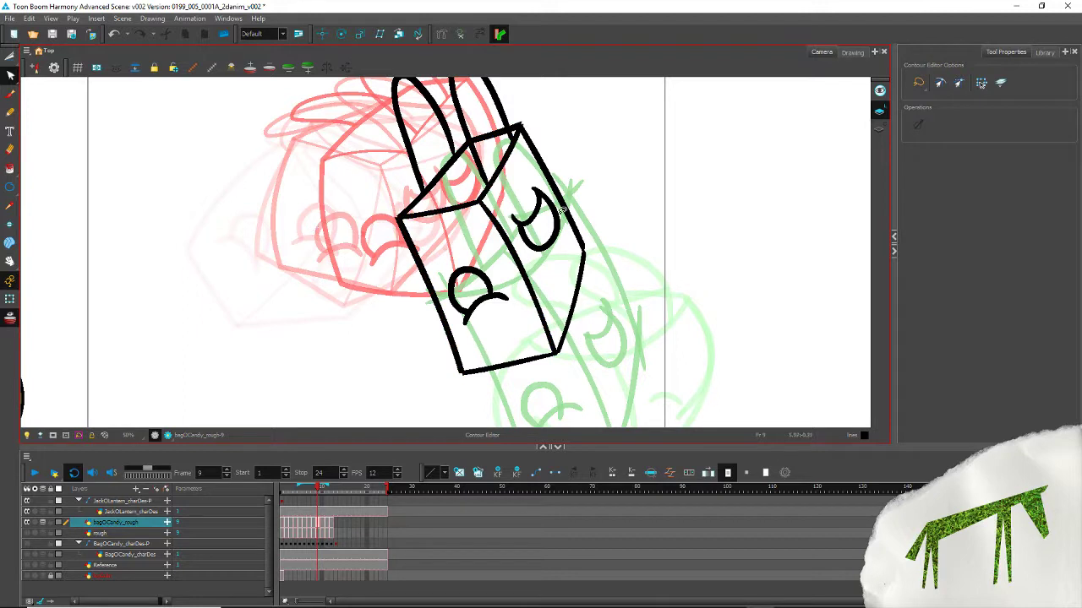
Step: Bend the bag's long right side edge outward into a gentle curve with the Contour Editor
click(550, 181)
mouse_move(556, 198)
mouse_down()
mouse_move(558, 187)
mouse_move(583, 223)
mouse_up()
key(ctrl+a)
click(601, 245)
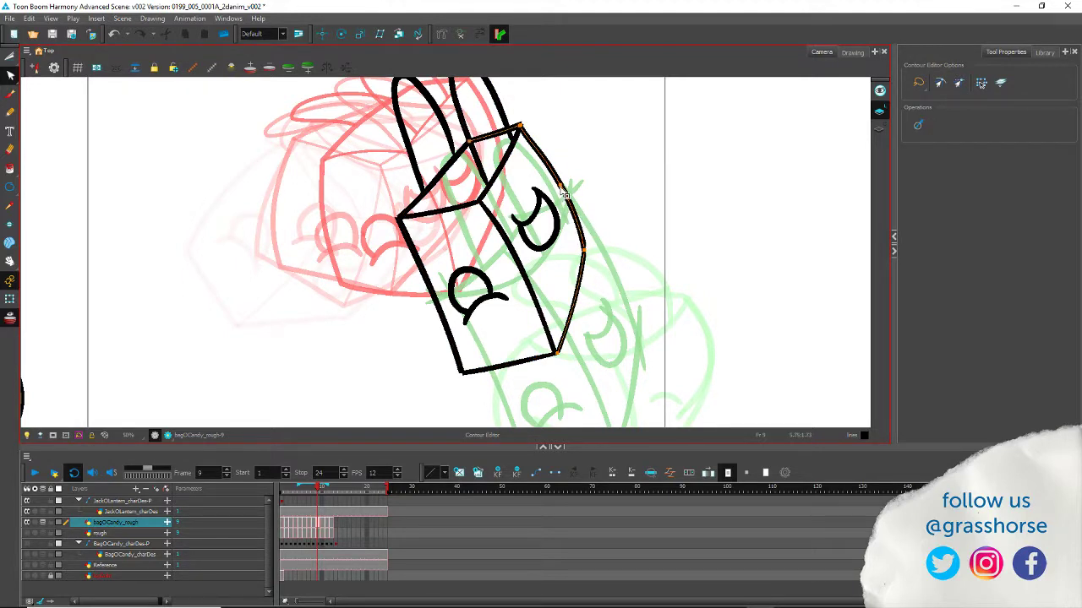
drag(561, 187, 558, 189)
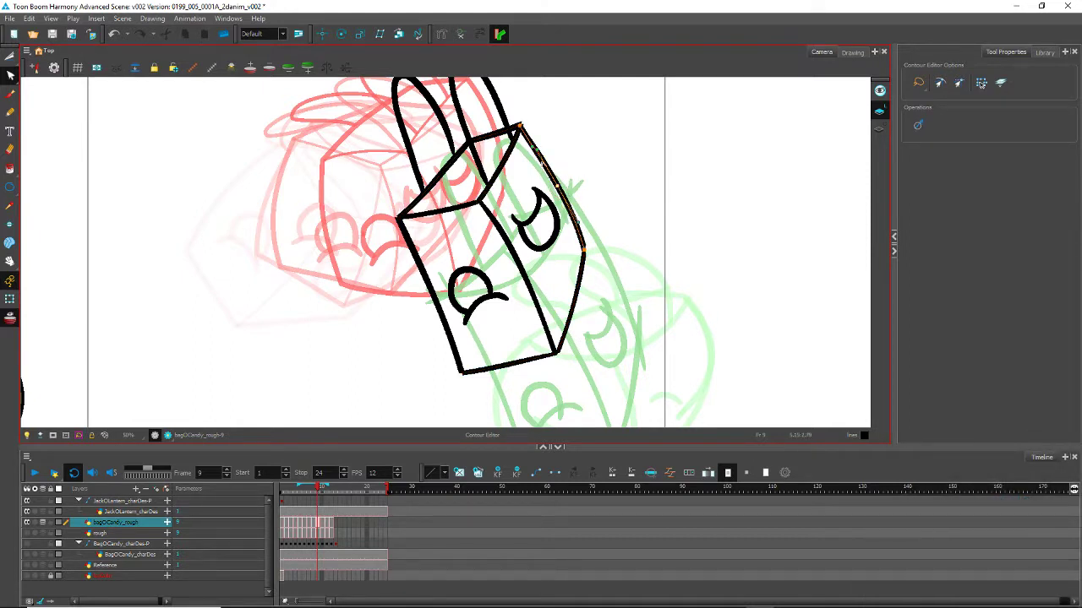
click(530, 143)
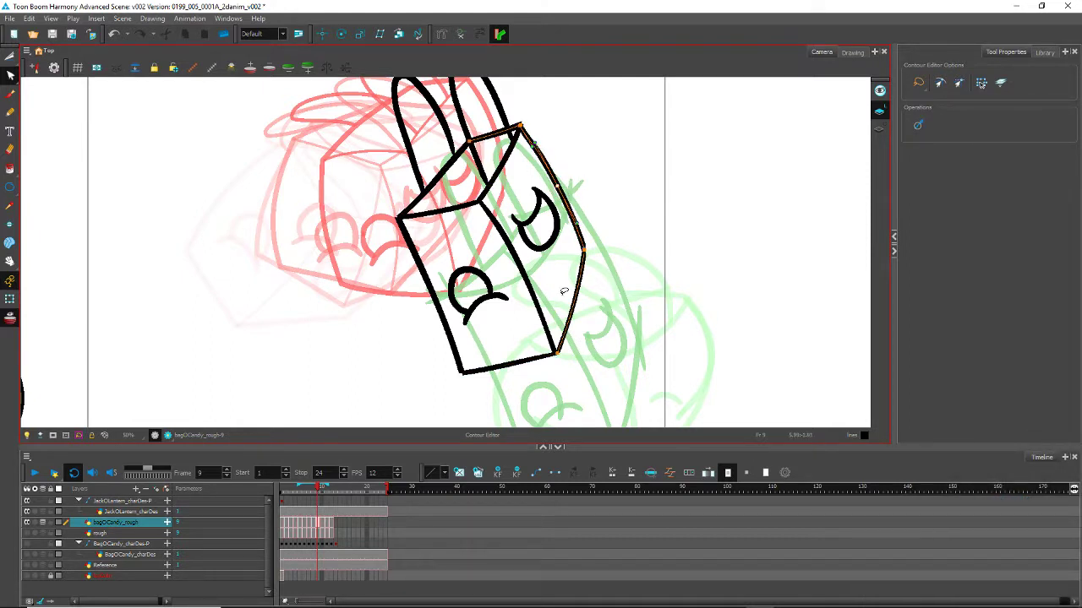
click(350, 357)
Step: Refine the curve of the bag's central vertical edge so it flows smoothly between its two corners
key(space)
drag(345, 250, 352, 270)
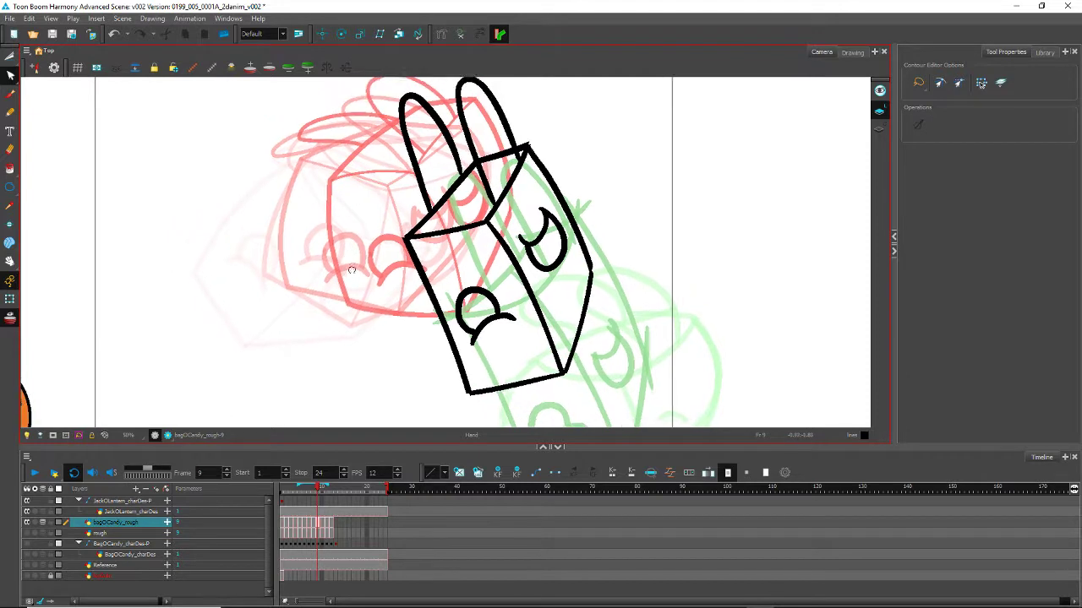
click(526, 272)
mouse_move(522, 292)
mouse_down()
mouse_move(539, 295)
mouse_move(534, 305)
mouse_up()
mouse_move(514, 260)
mouse_down()
mouse_move(498, 236)
mouse_move(512, 256)
mouse_up()
click(460, 248)
Step: Check the bag's left side edge in frame 9 and compare the drawing with the preceding frames
key(space)
drag(353, 283, 353, 246)
click(457, 323)
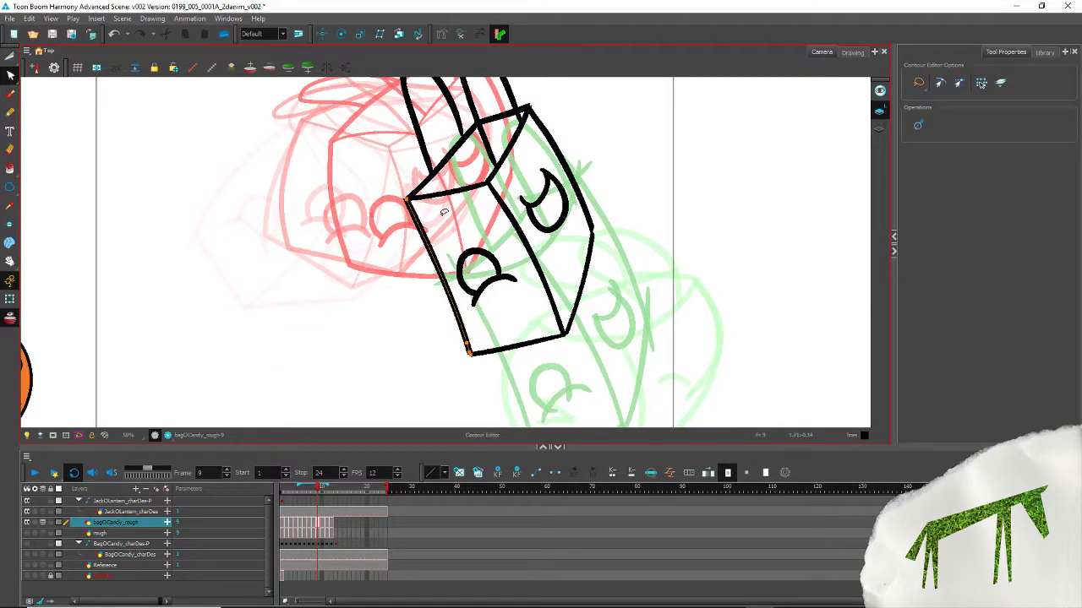
drag(458, 323, 460, 304)
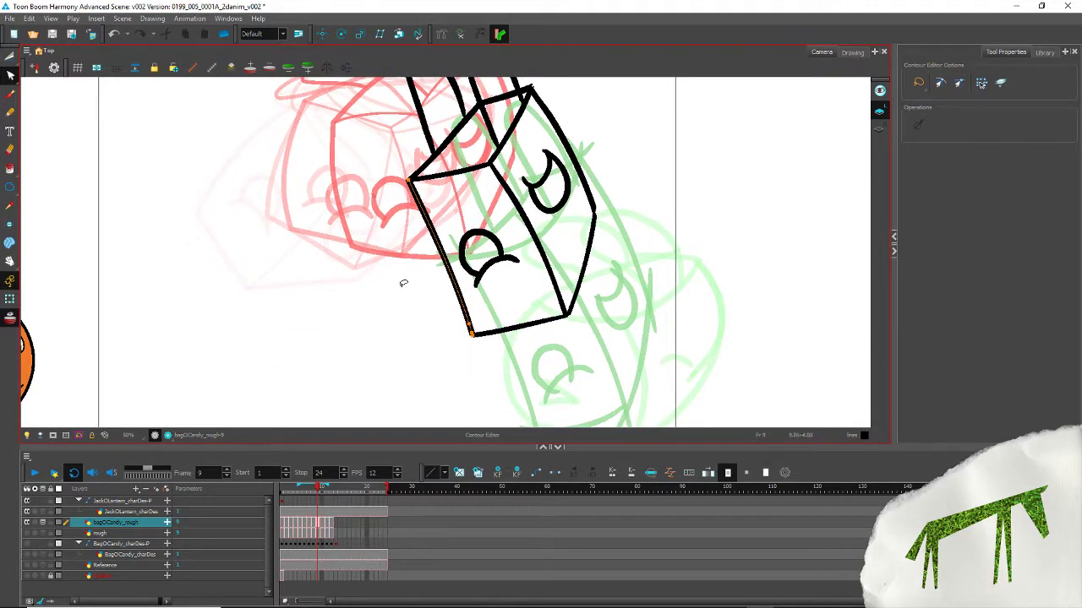
key(comma)
key(comma)
key(period)
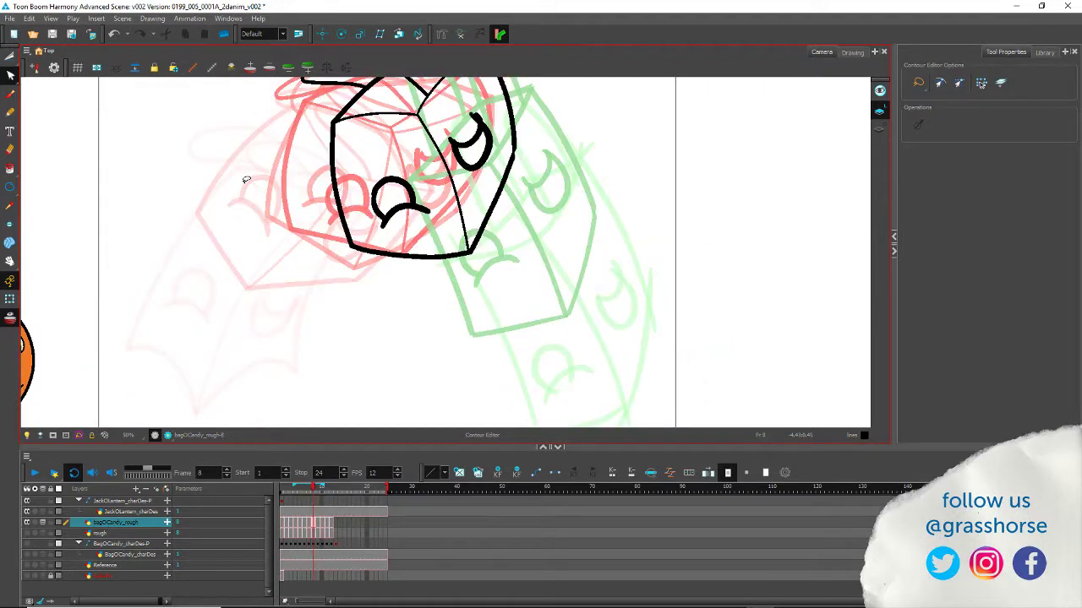
key(period)
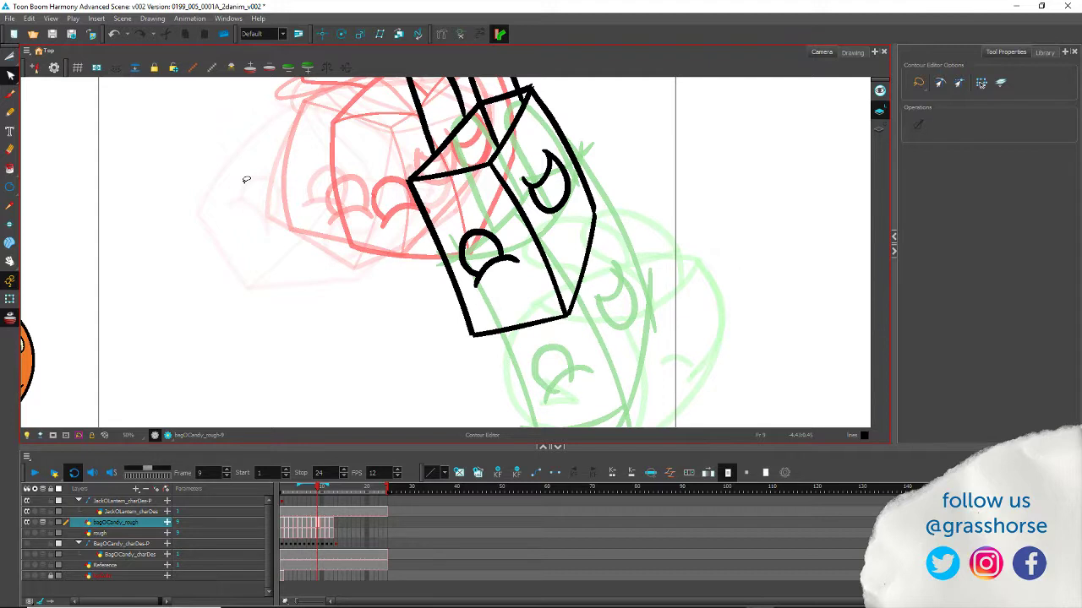
Step: Redraw the bag's left side edge in frame 9 with the Pencil 3 preset, retrying the stroke until it follows a clean curve
click(10, 112)
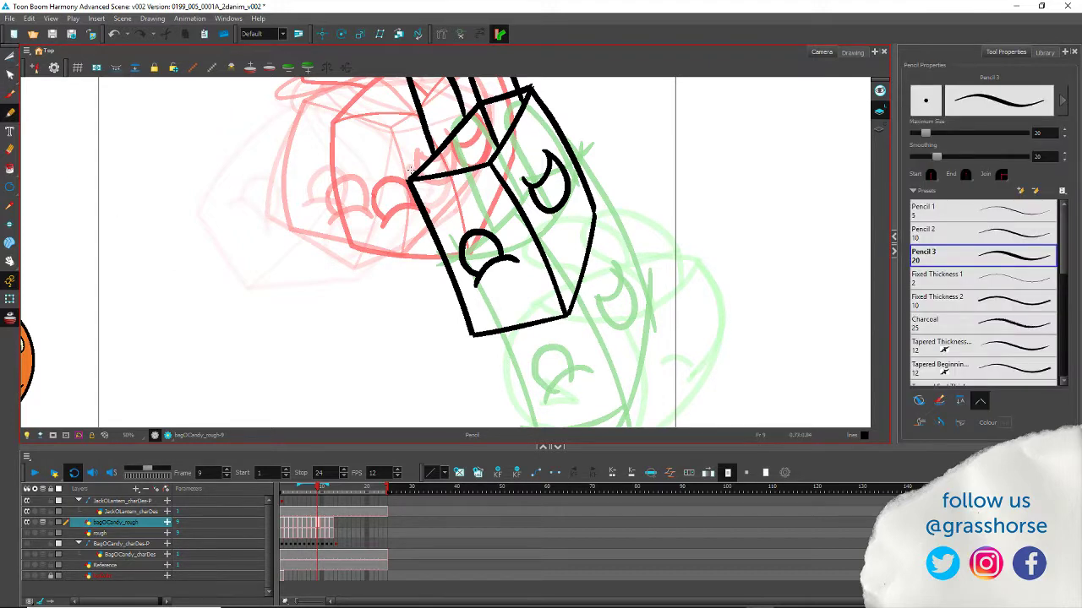
drag(405, 157, 472, 329)
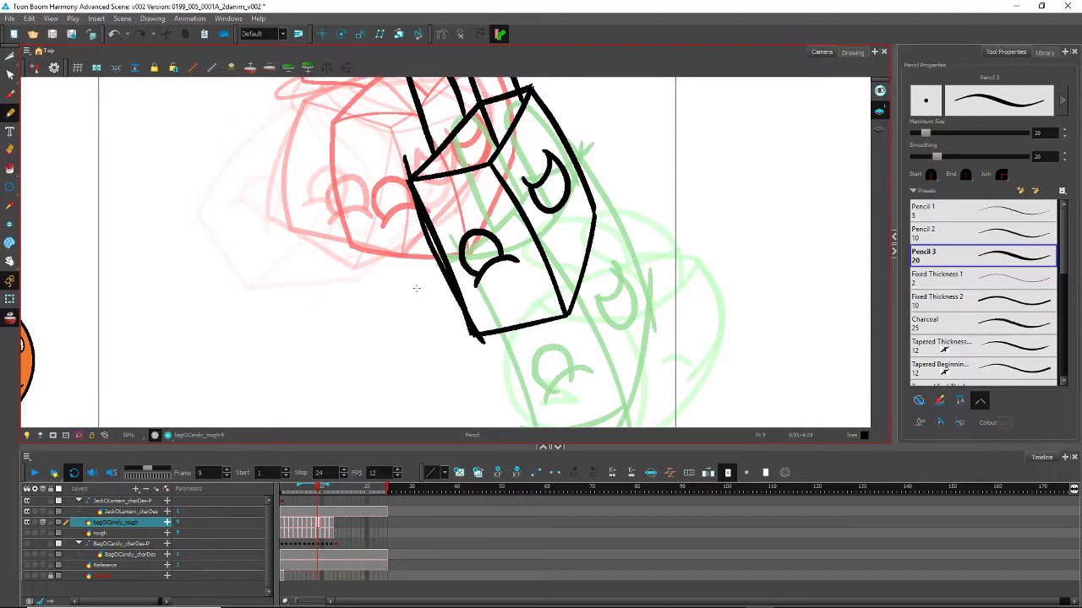
key(ctrl+z)
mouse_move(402, 157)
mouse_down()
mouse_move(434, 267)
mouse_move(496, 371)
mouse_up()
key(ctrl+z)
mouse_move(402, 150)
mouse_down()
mouse_move(443, 277)
mouse_move(499, 371)
mouse_up()
key(ctrl+z)
drag(402, 154, 483, 359)
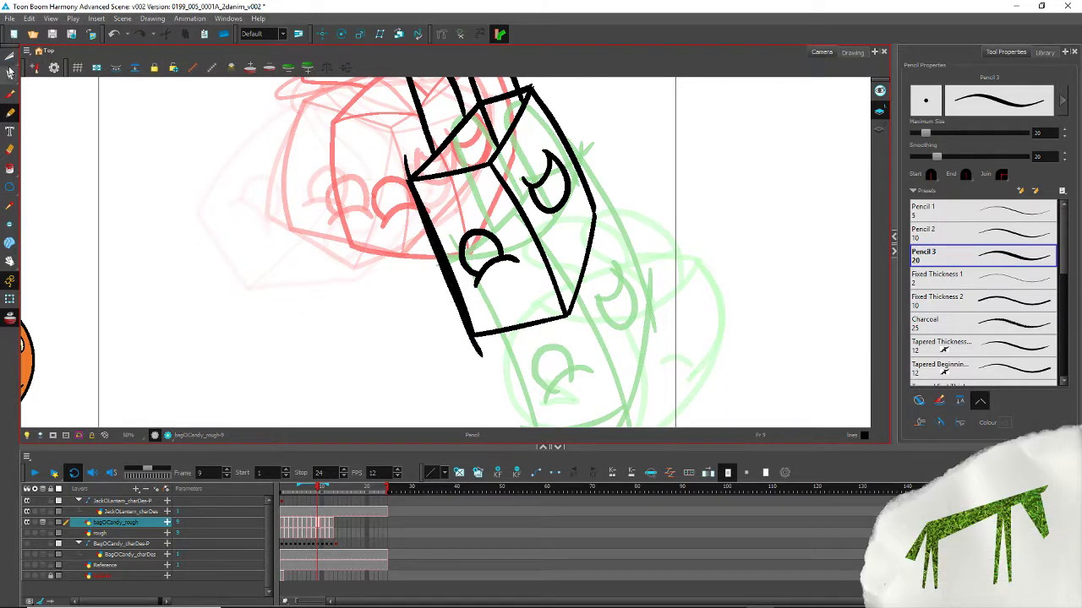
Step: Select the bag's left side edge in frame 9 and smooth it into a gentle curve with the Contour Editor
click(11, 55)
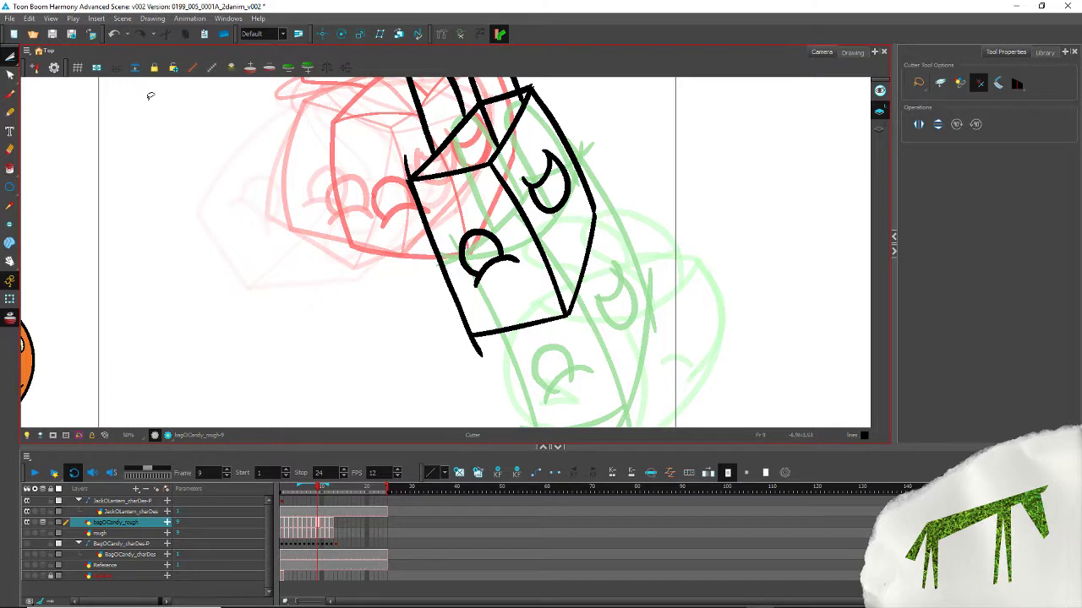
drag(10, 57, 40, 56)
click(41, 57)
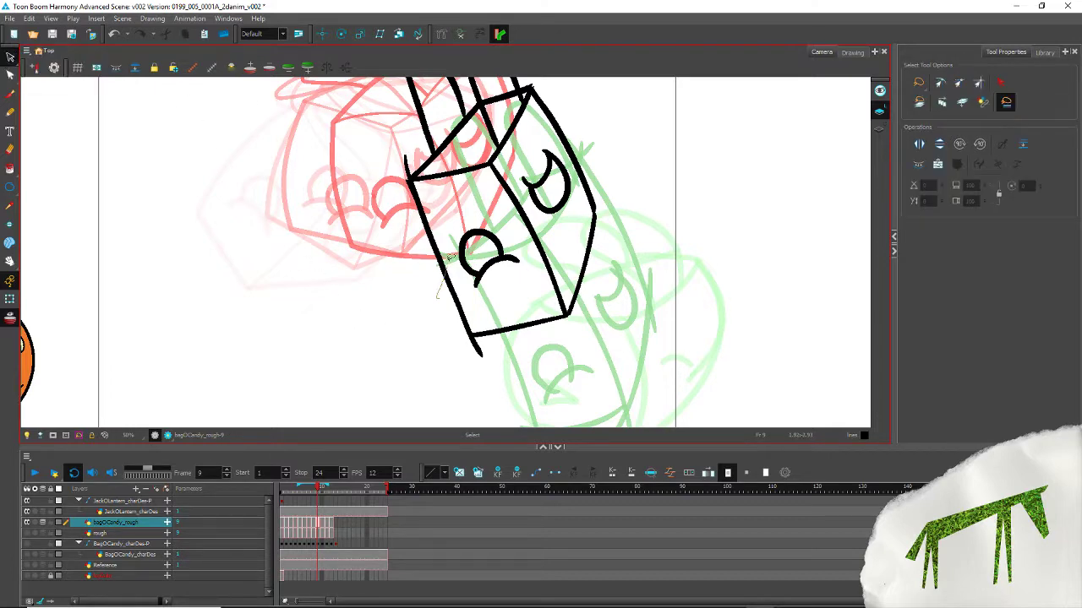
click(442, 266)
click(327, 193)
click(411, 187)
click(353, 199)
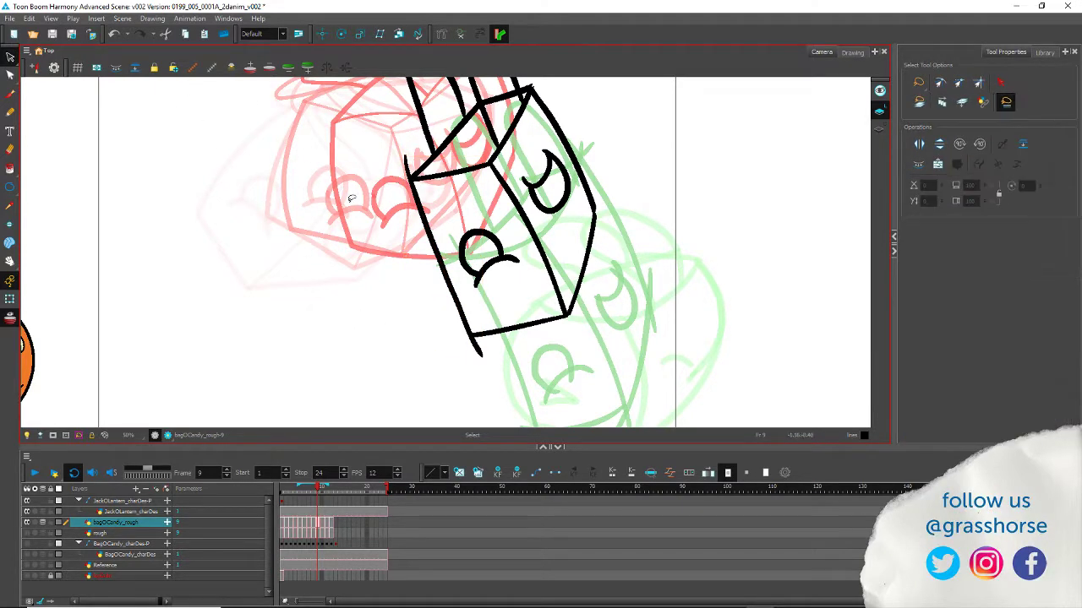
drag(415, 306, 442, 213)
click(9, 76)
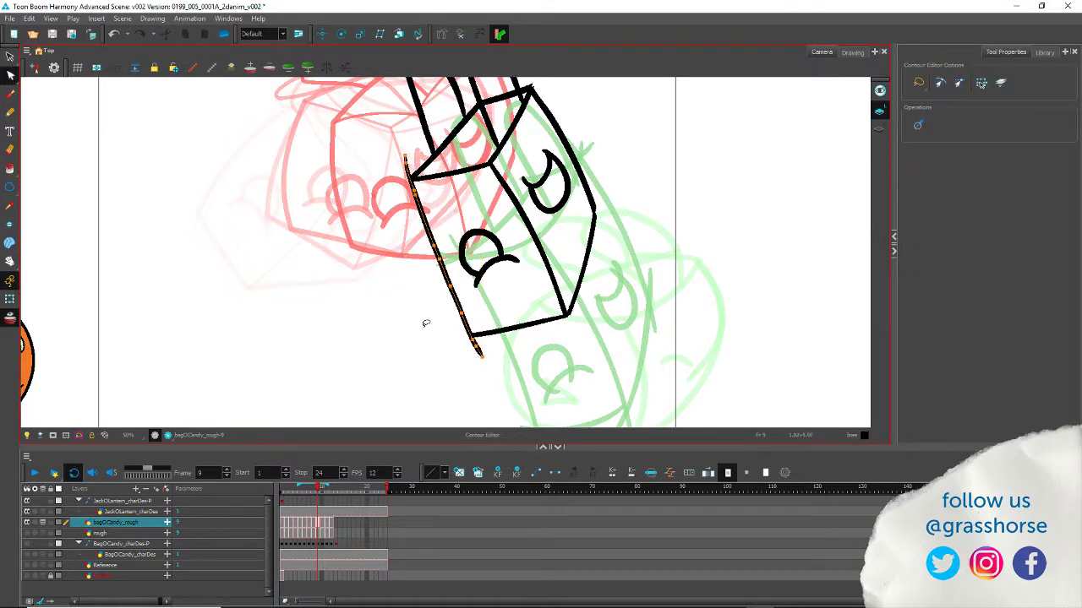
click(917, 125)
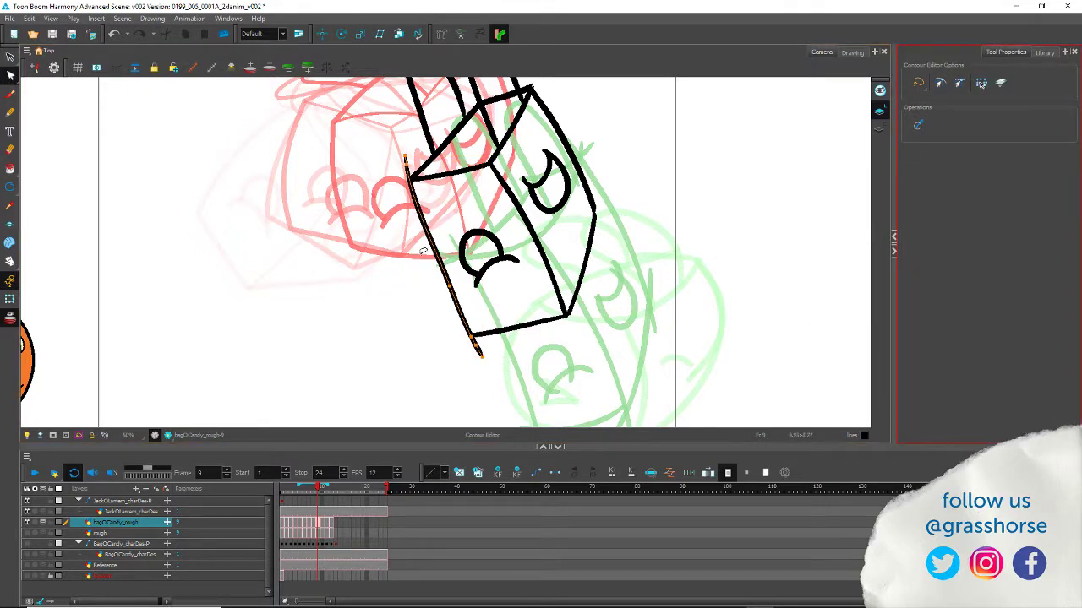
click(452, 293)
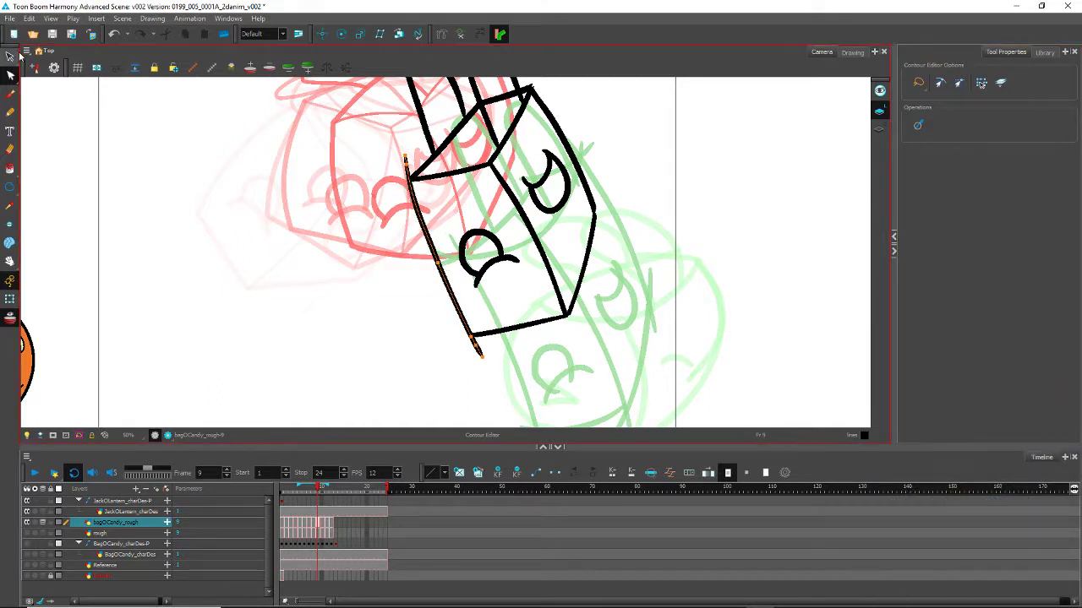
Step: Rotate the bag's left side edge slightly so it lines up with the upper and lower corners
key(alt+s)
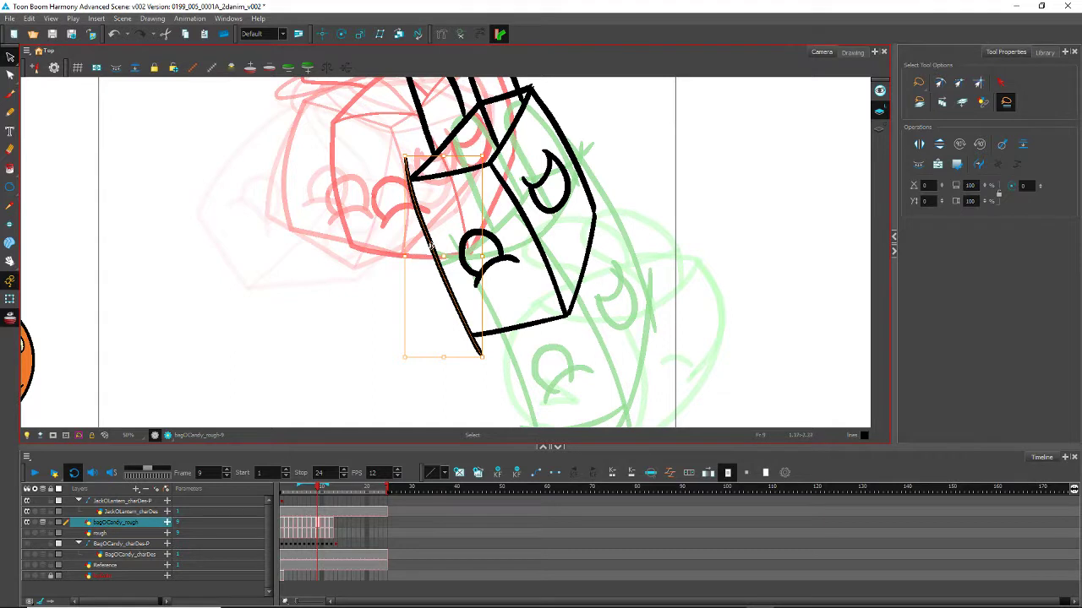
click(414, 249)
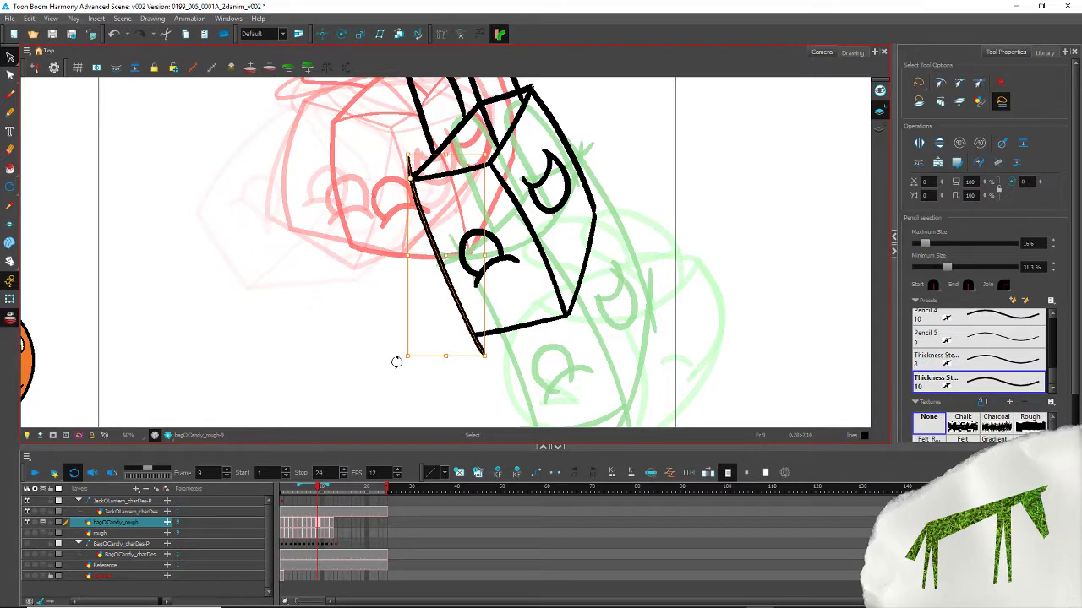
mouse_move(396, 362)
mouse_down()
mouse_move(411, 362)
mouse_move(392, 353)
mouse_up()
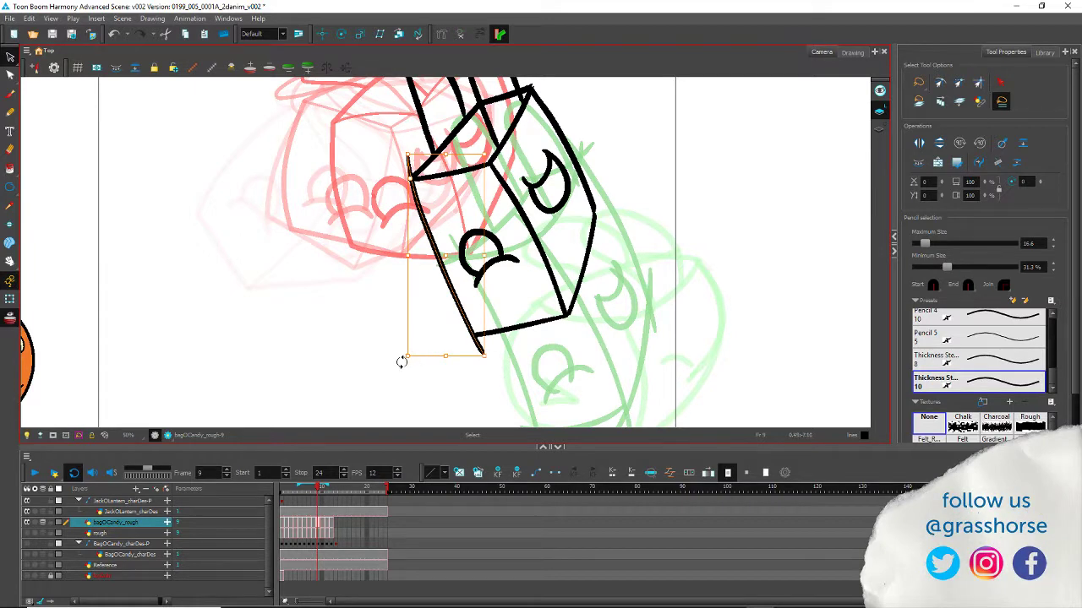
drag(400, 361, 398, 363)
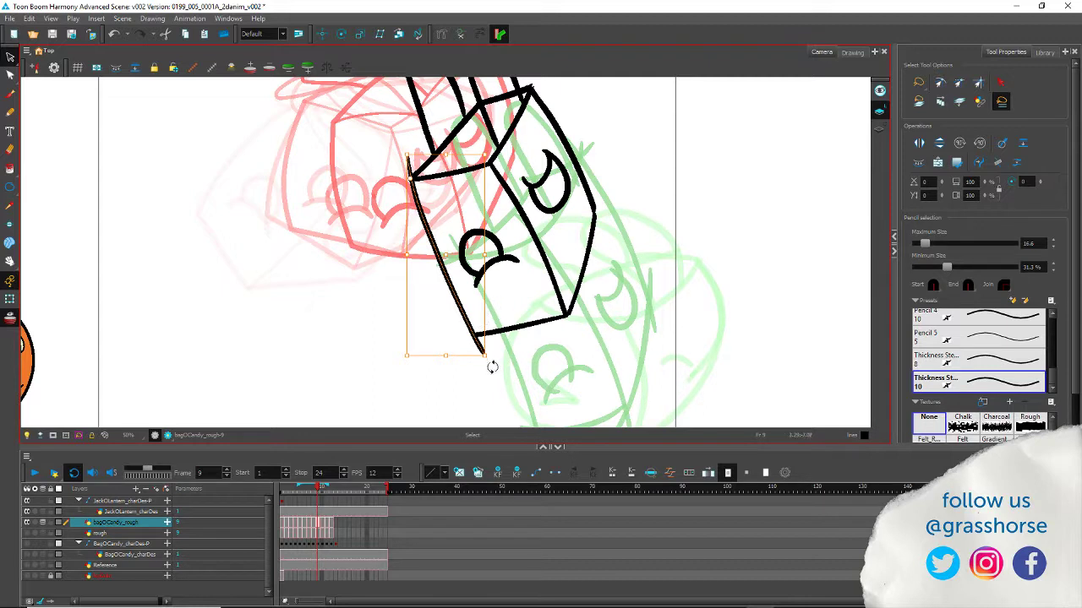
Step: Trim the left side edge's overshoots beyond the bag's upper and lower corners with the Cutter
key(alt+t)
click(480, 347)
key(Delete)
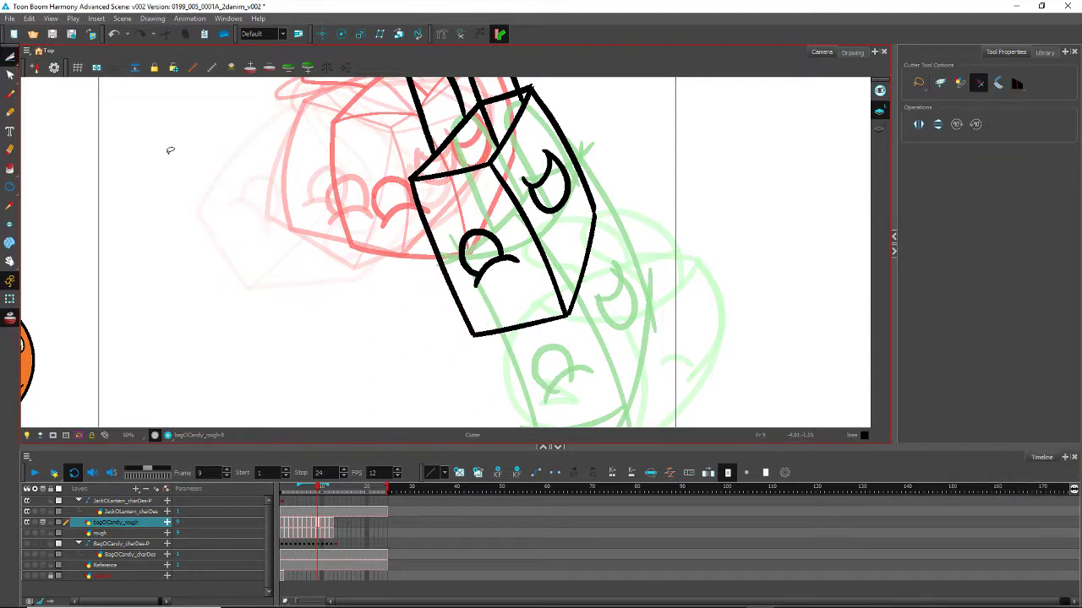
drag(448, 305, 516, 375)
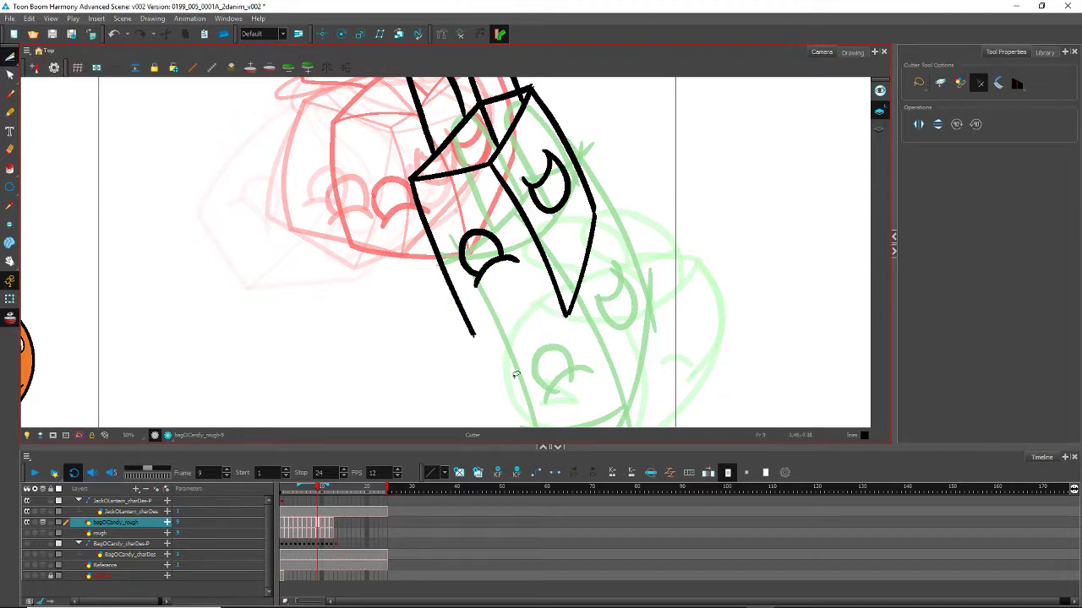
key(ctrl+z)
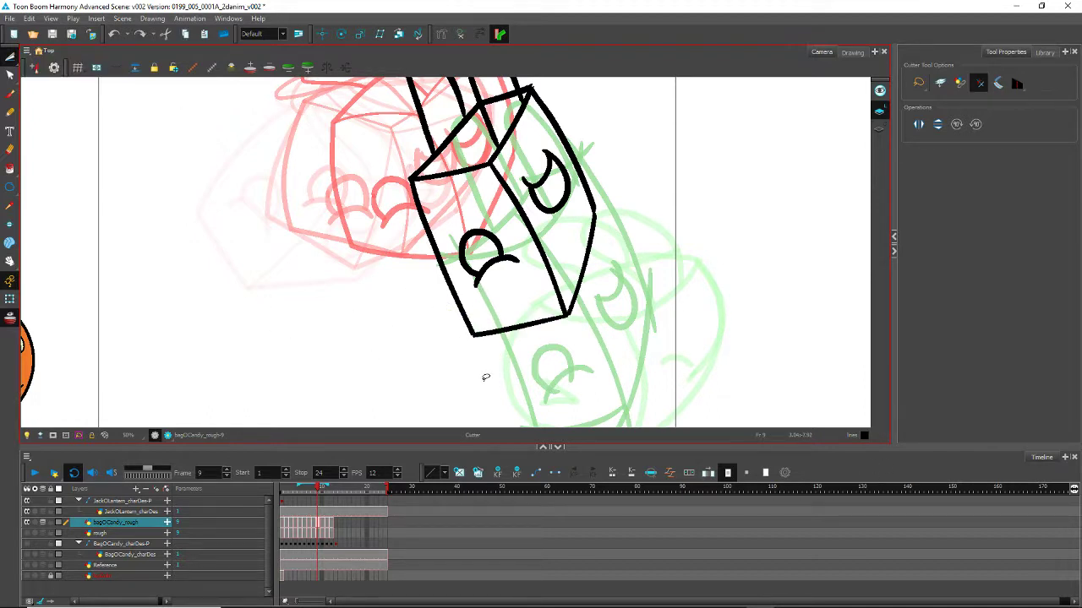
Step: Select the bag's left side and bottom edges together to join them into one outline
key(alt+s)
click(473, 336)
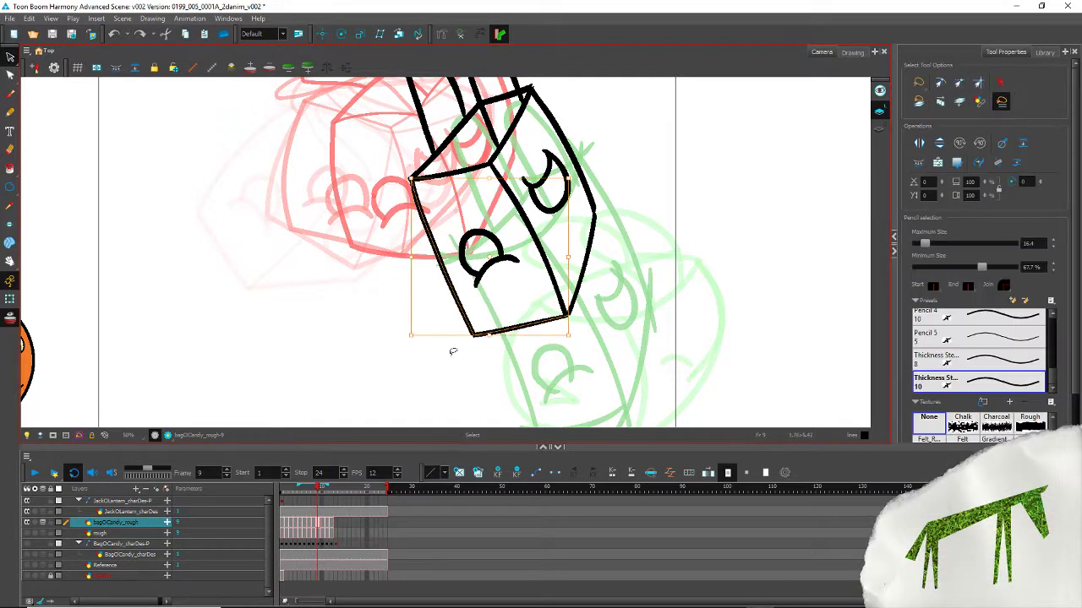
click(959, 223)
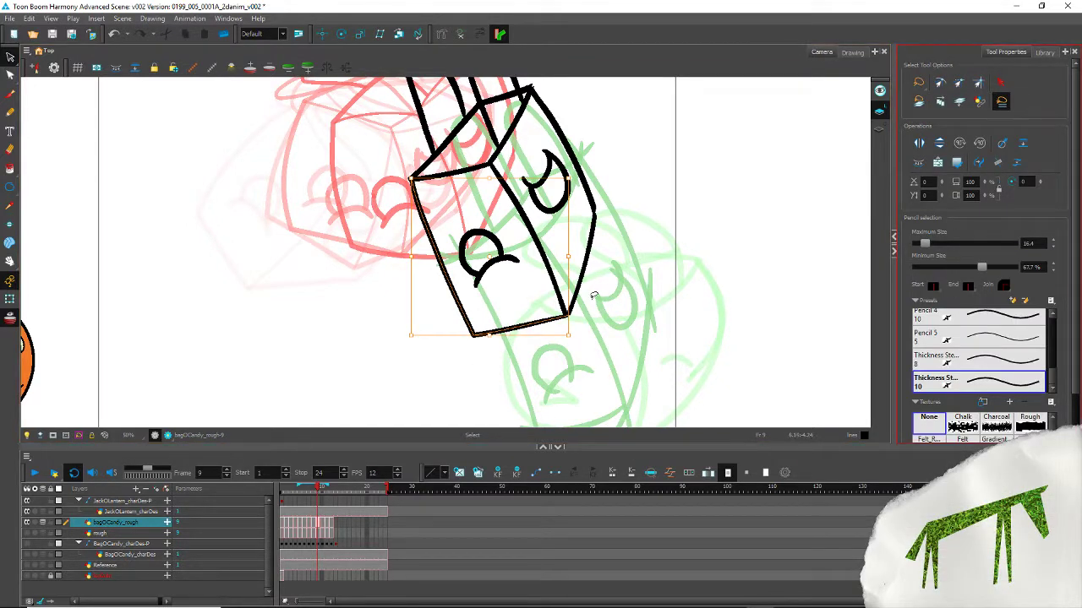
Step: Merge the upper and lower segments of the bag's right side edge into a single pencil line
click(592, 226)
click(998, 164)
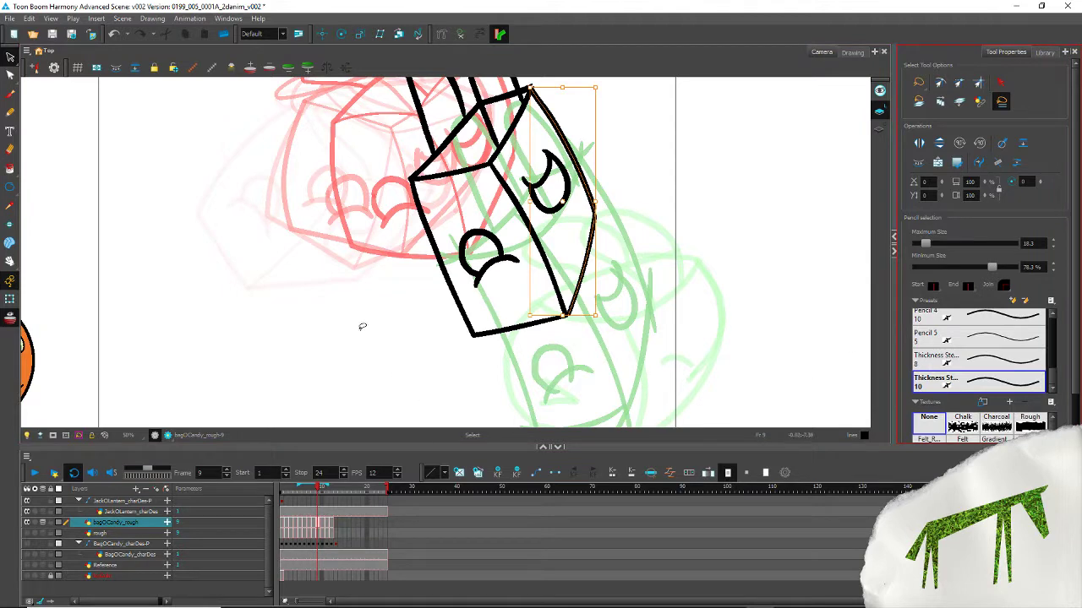
drag(334, 232, 340, 300)
click(591, 326)
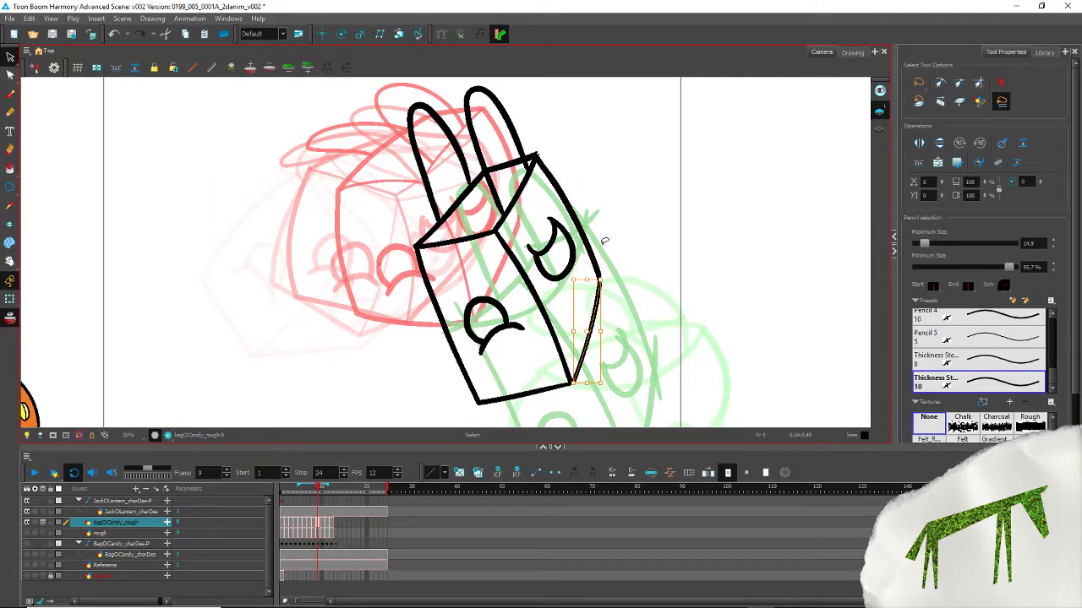
click(590, 258)
click(999, 165)
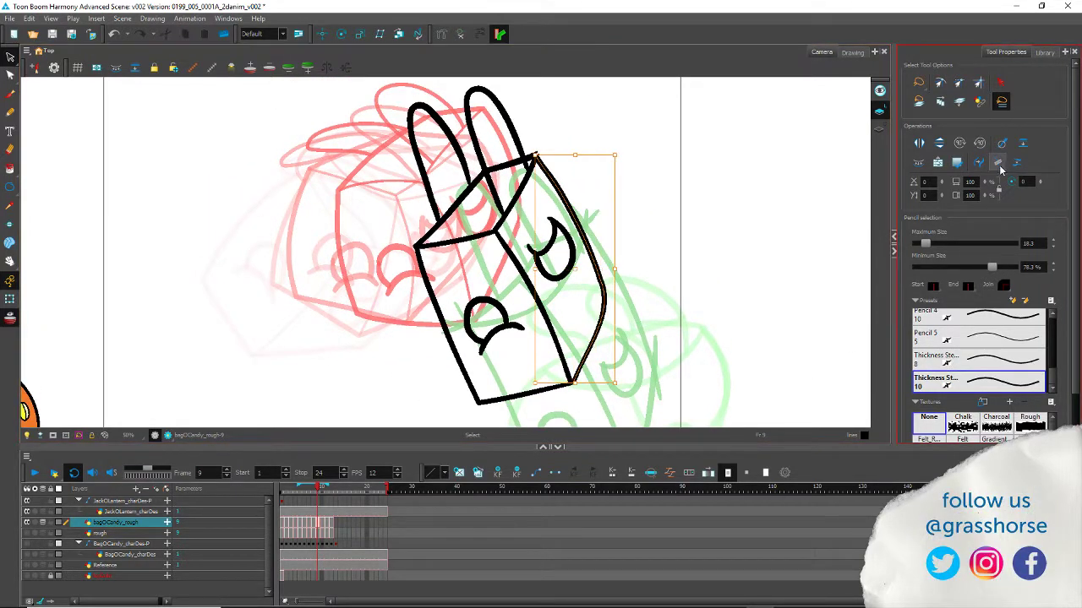
Step: Restore the sharp corner on the merged right side edge and refine the curve of its lower segment
click(10, 74)
alt+click(600, 281)
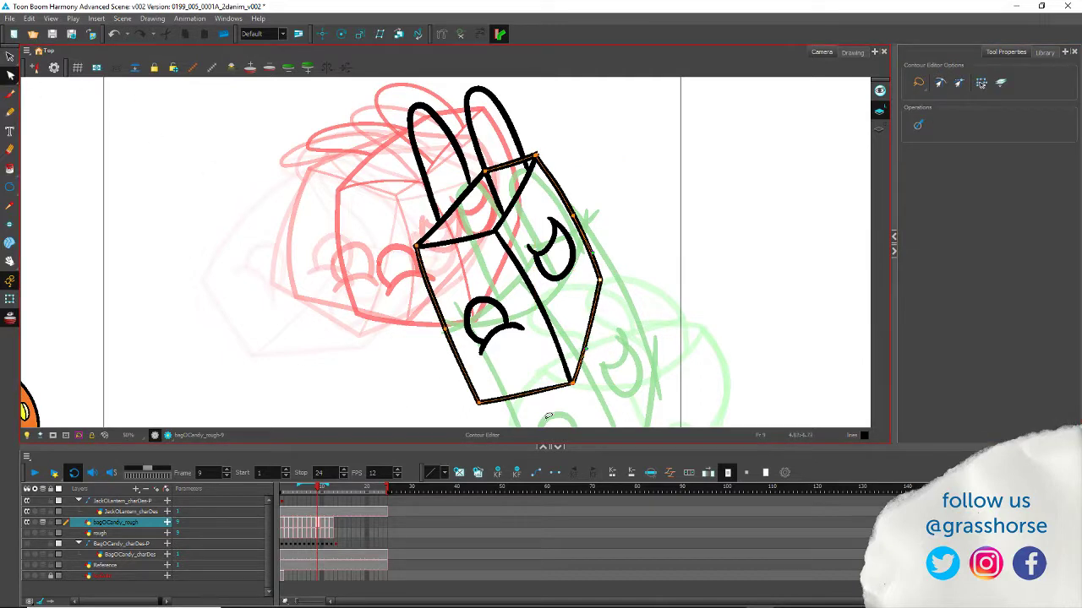
ctrl+click(591, 330)
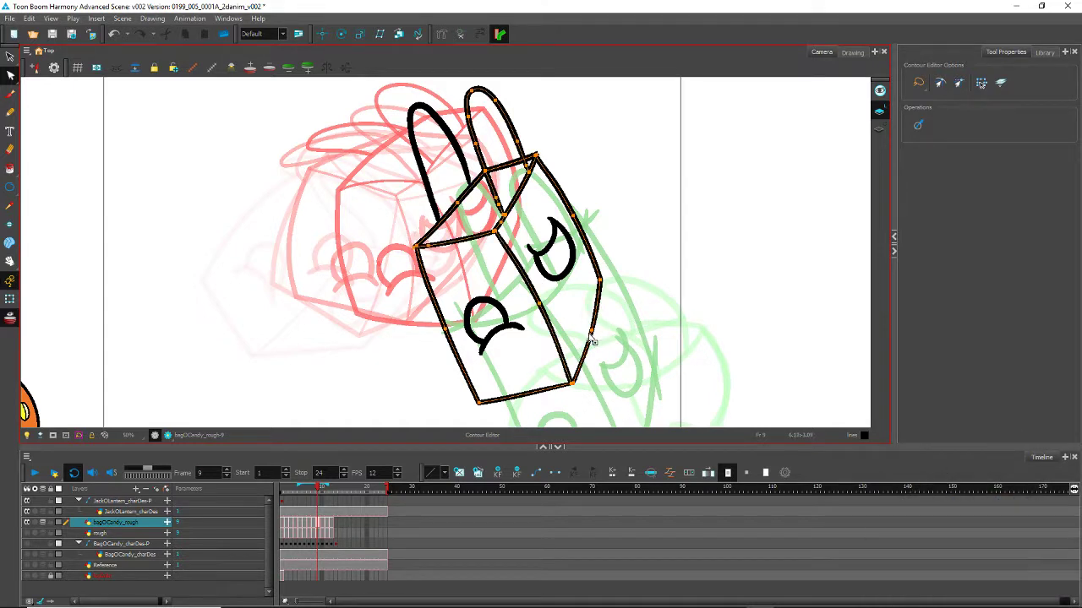
click(607, 306)
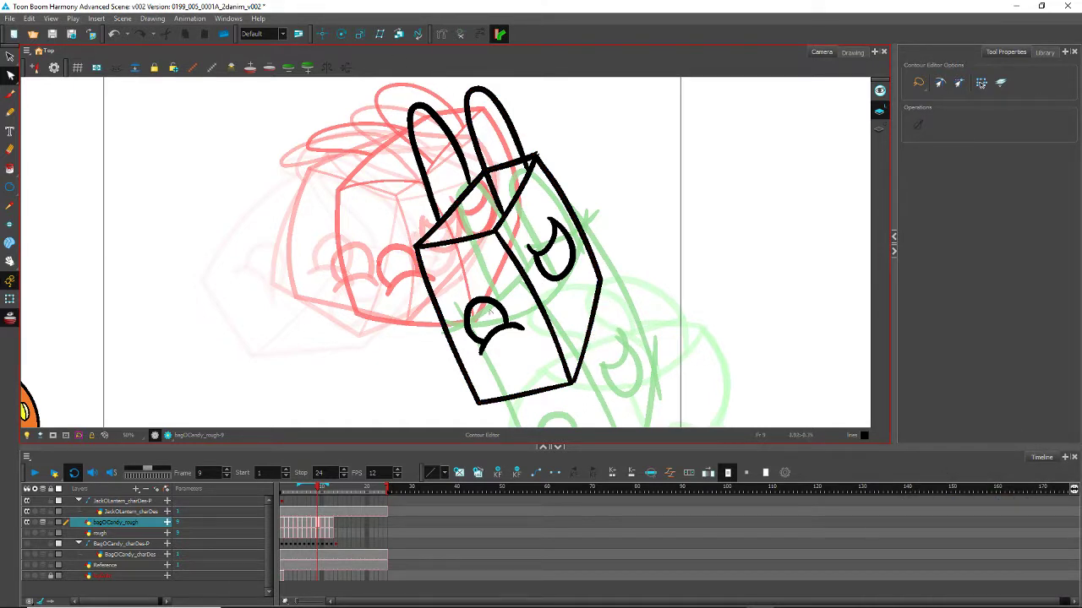
Step: Merge the two back rim edges of the bag's opening and restore the sharp corner between them
click(10, 56)
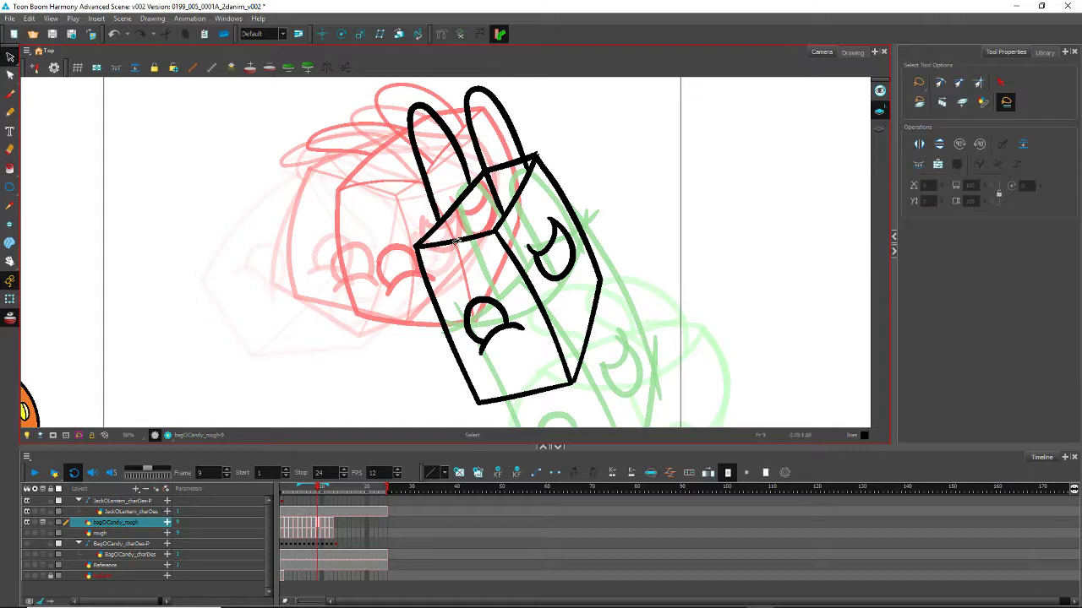
drag(504, 174, 501, 148)
drag(459, 210, 447, 184)
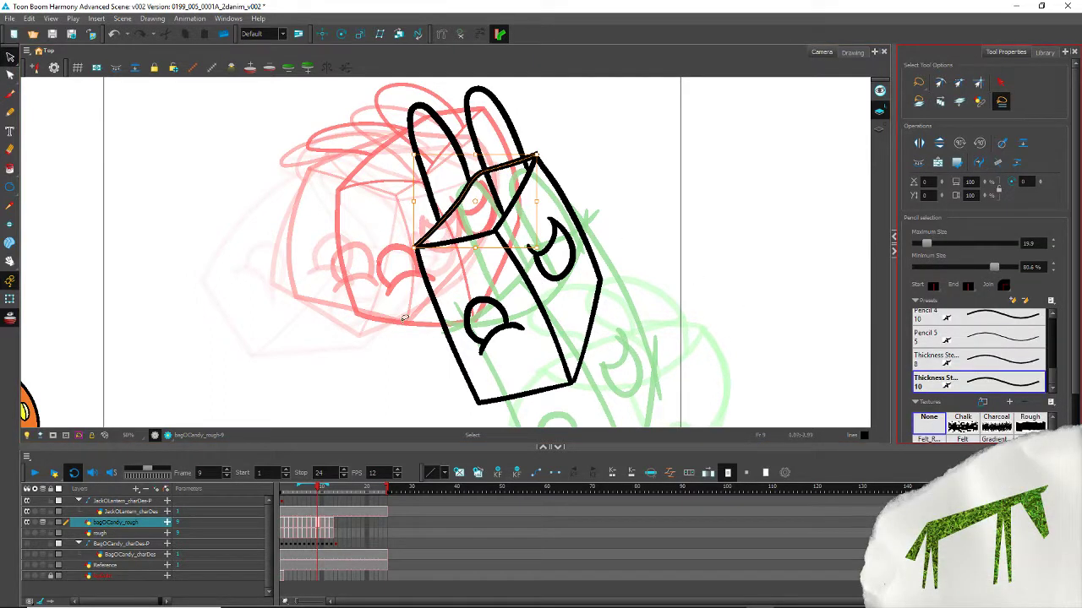
click(11, 75)
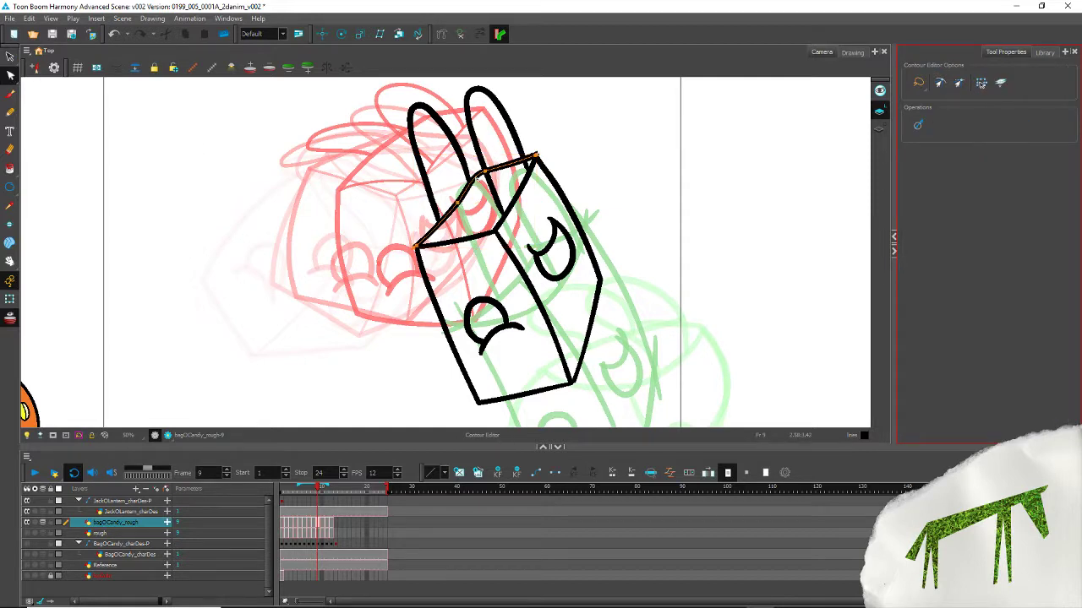
click(488, 180)
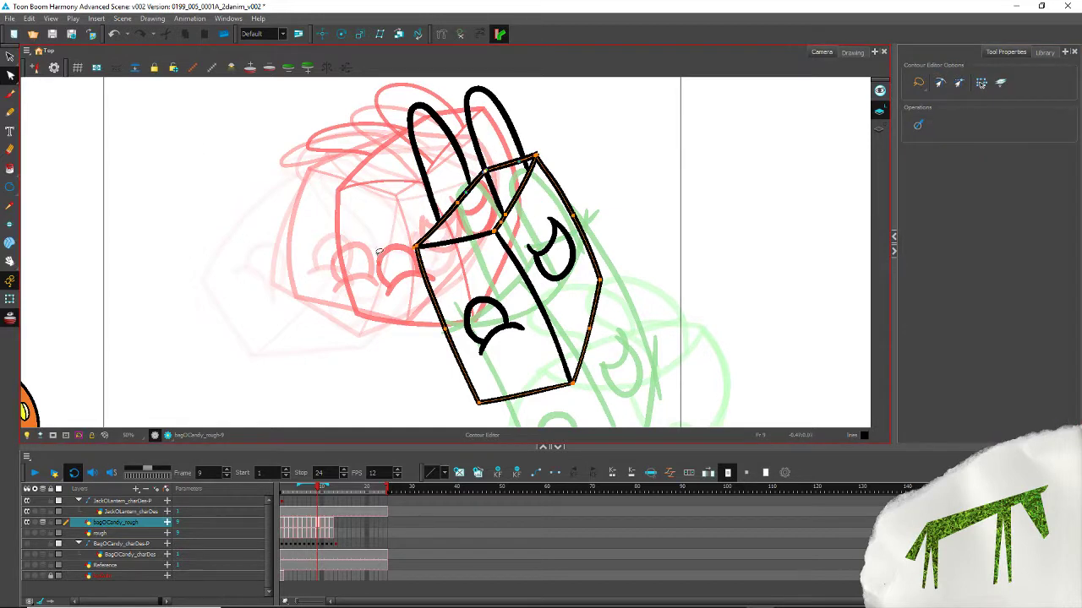
Step: Merge the bag's back rim line with its left side and bottom outline
click(10, 56)
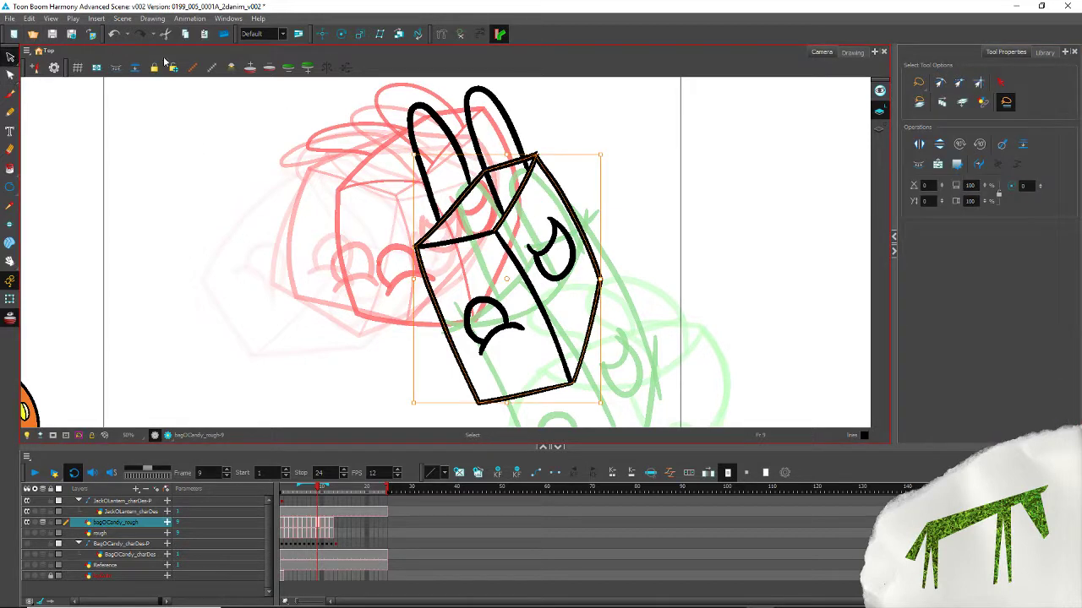
click(459, 201)
shift+click(435, 295)
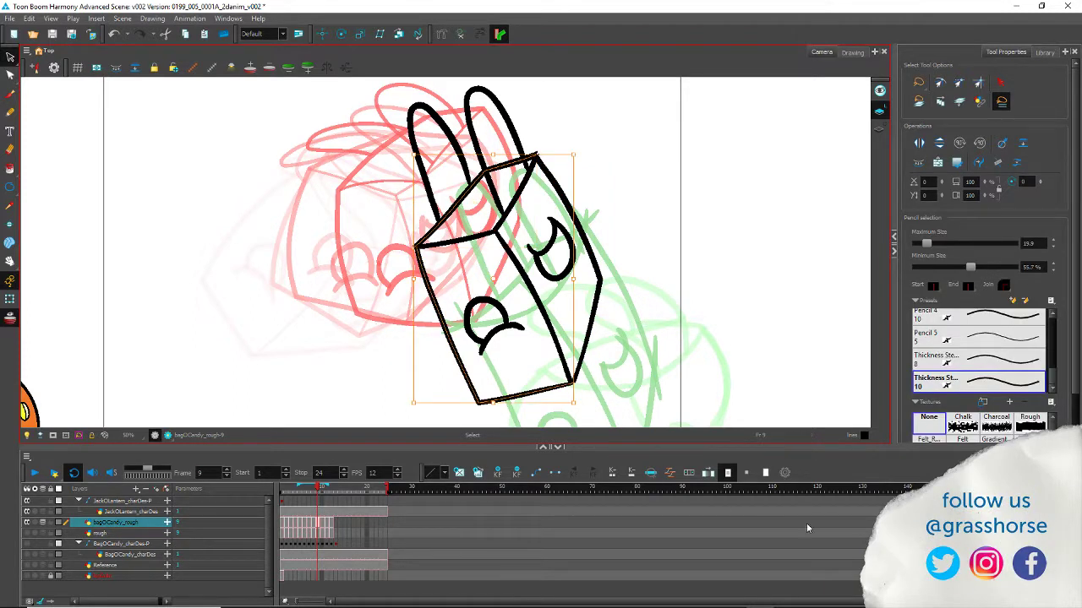
click(997, 163)
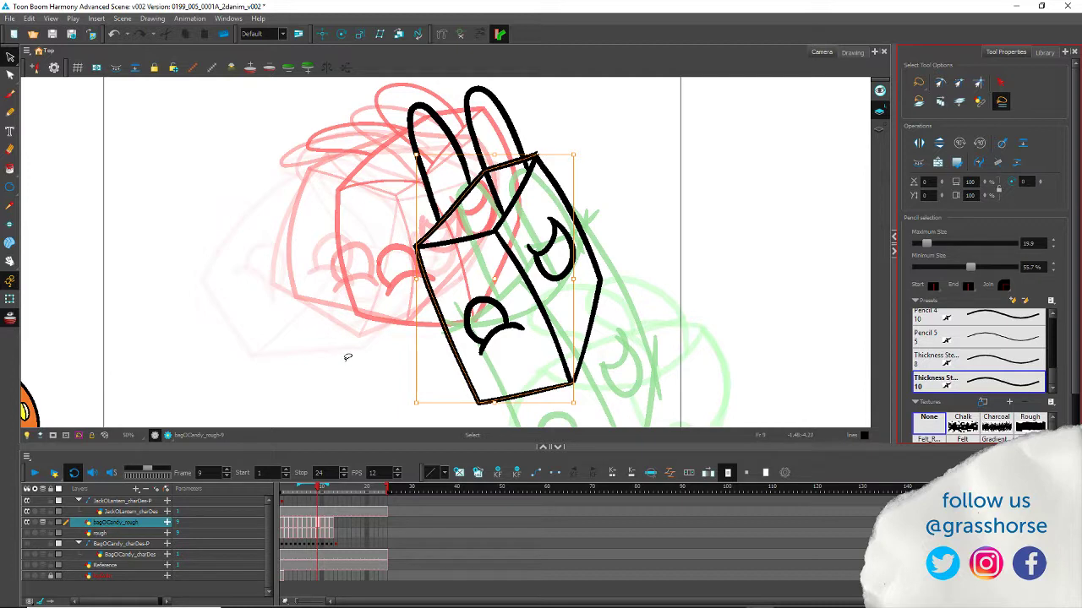
Step: Bend the bag's left side edge further outward into a smooth curve with the Contour Editor
click(591, 325)
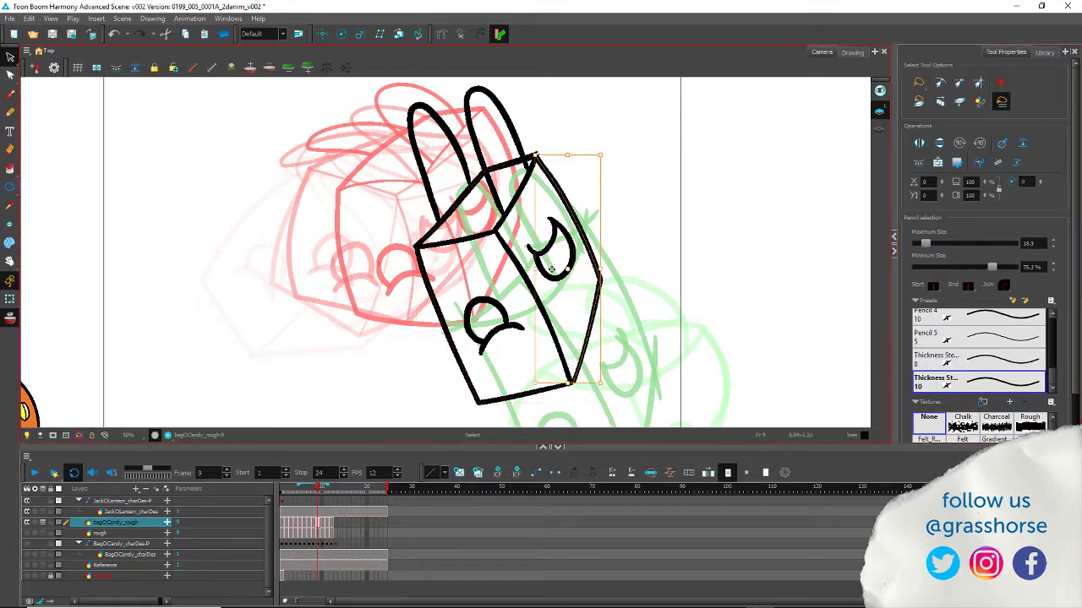
shift+click(450, 339)
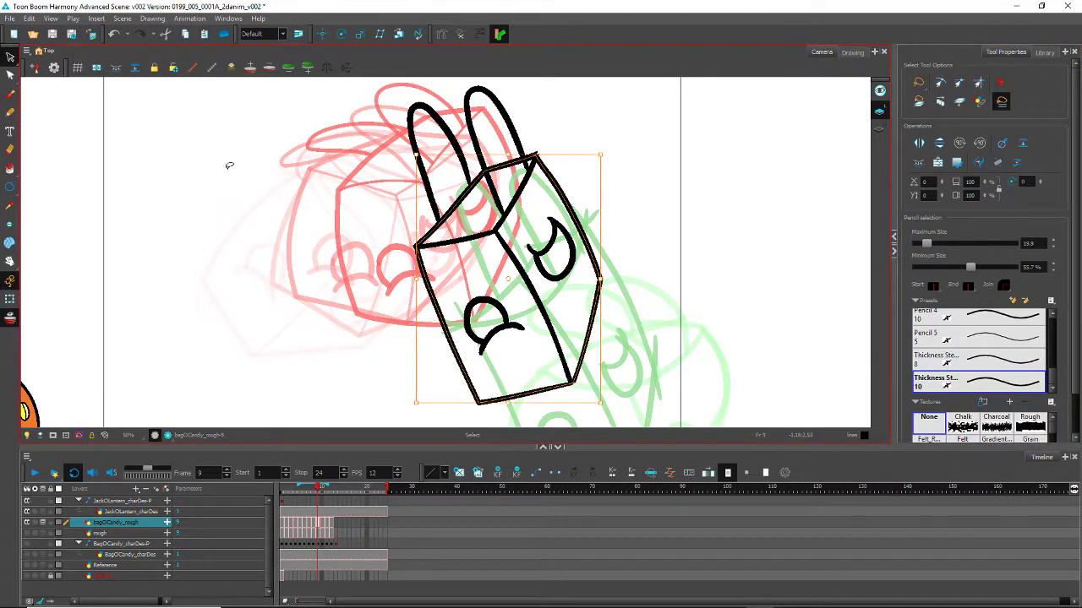
click(11, 76)
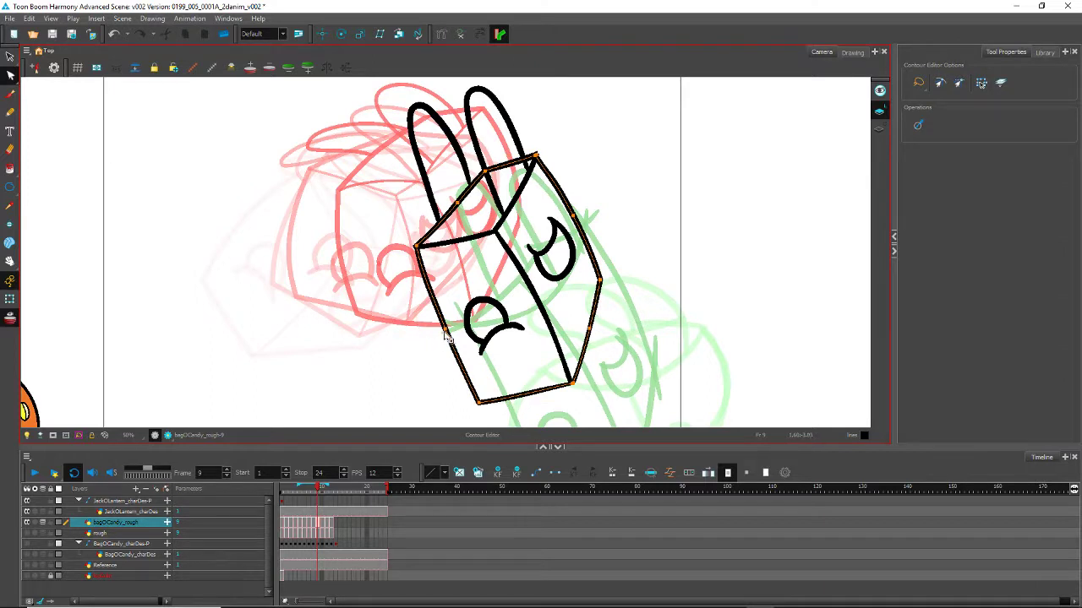
click(388, 330)
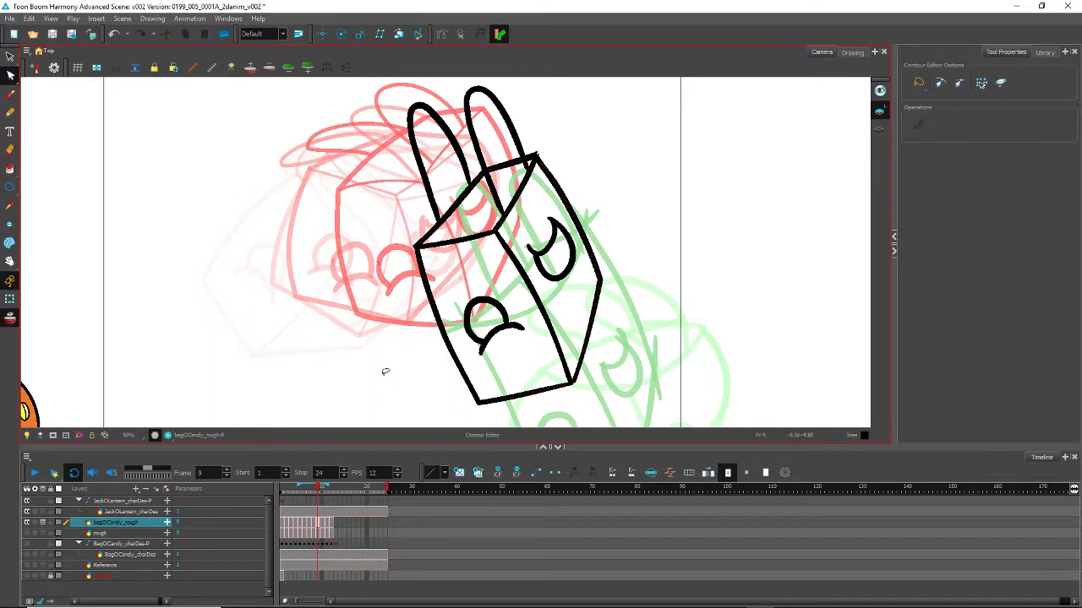
click(446, 345)
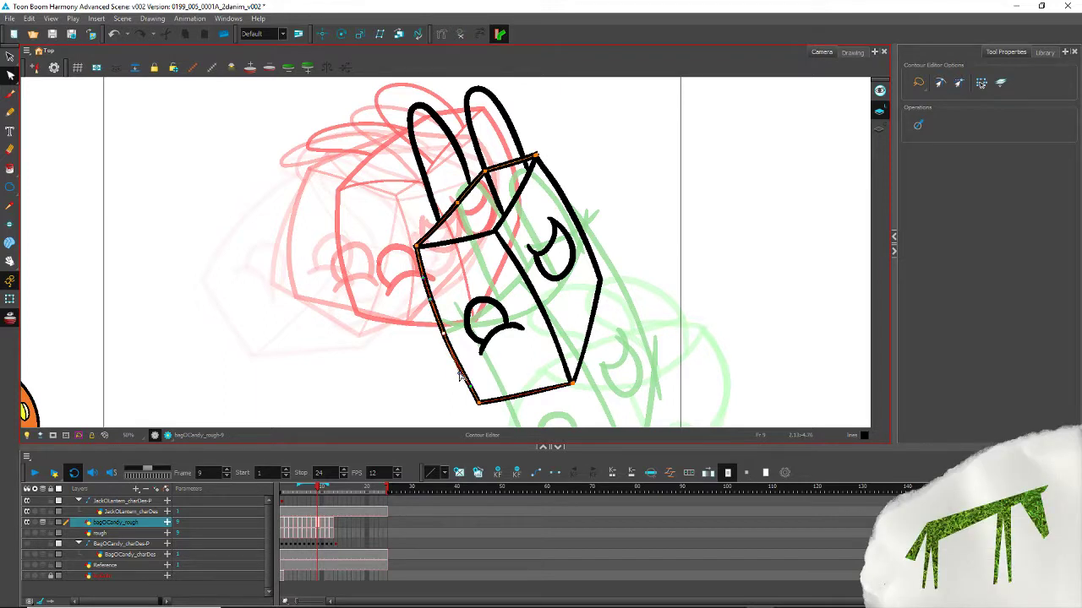
click(395, 284)
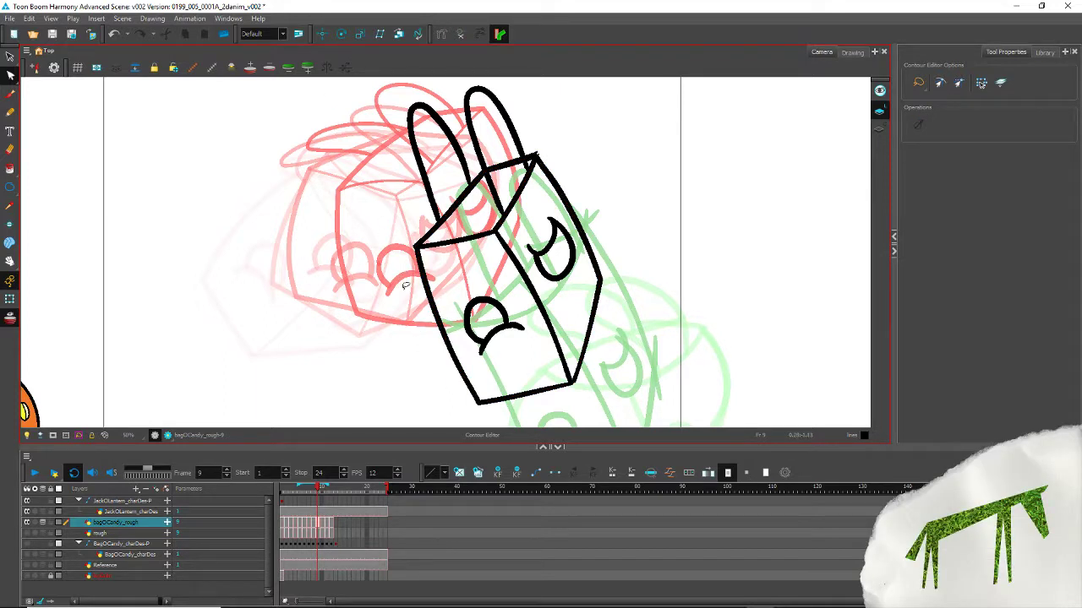
Step: Apply the size 10 thickness stencil to the bag's left, bottom and back rim outline and set its maximum size to 16
click(9, 55)
click(432, 265)
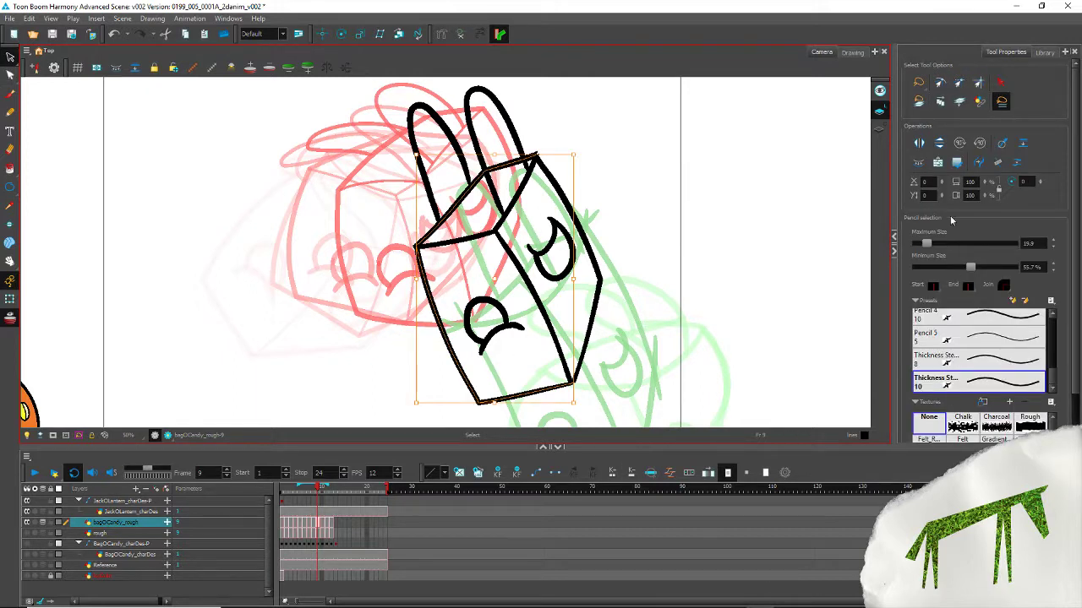
click(998, 387)
drag(1034, 244, 957, 233)
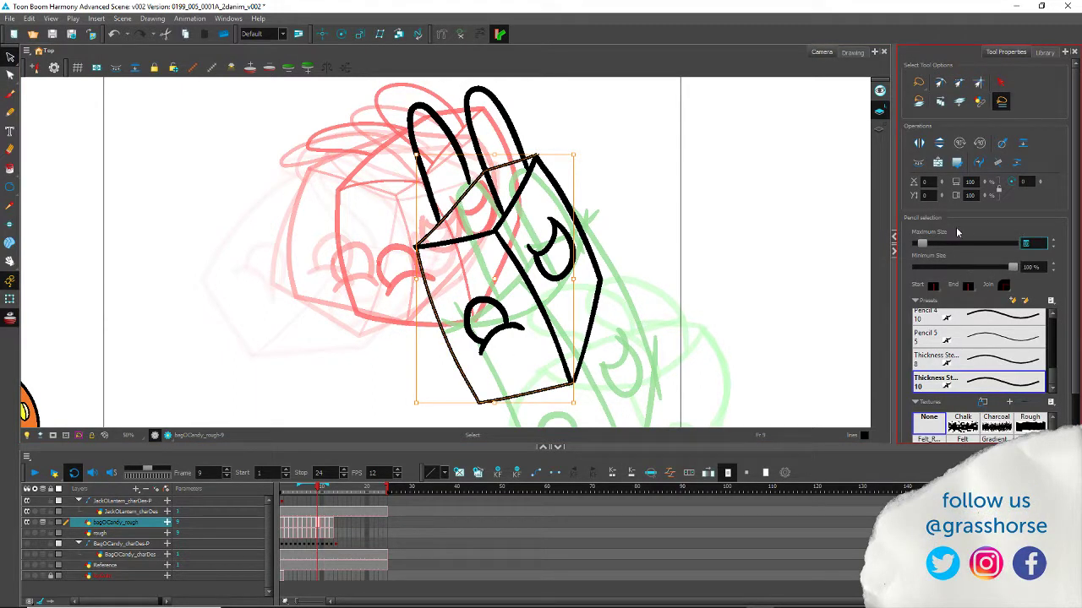
text(15)
key(Return)
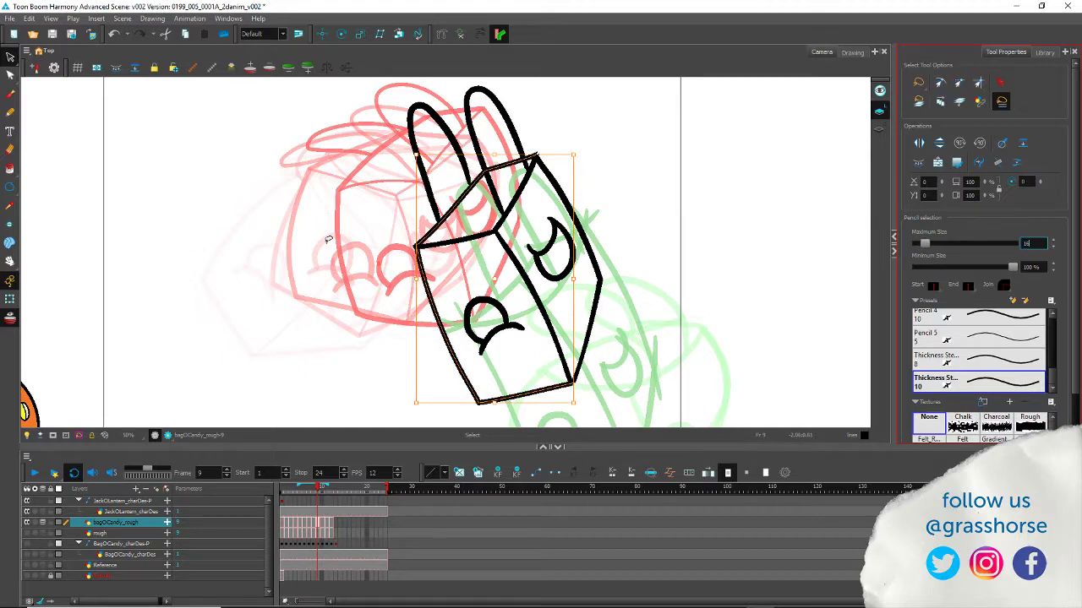
Step: Give the bag's right side edge the size 10 thickness stencil with a maximum size of 16, keeping its shape
click(351, 294)
click(594, 330)
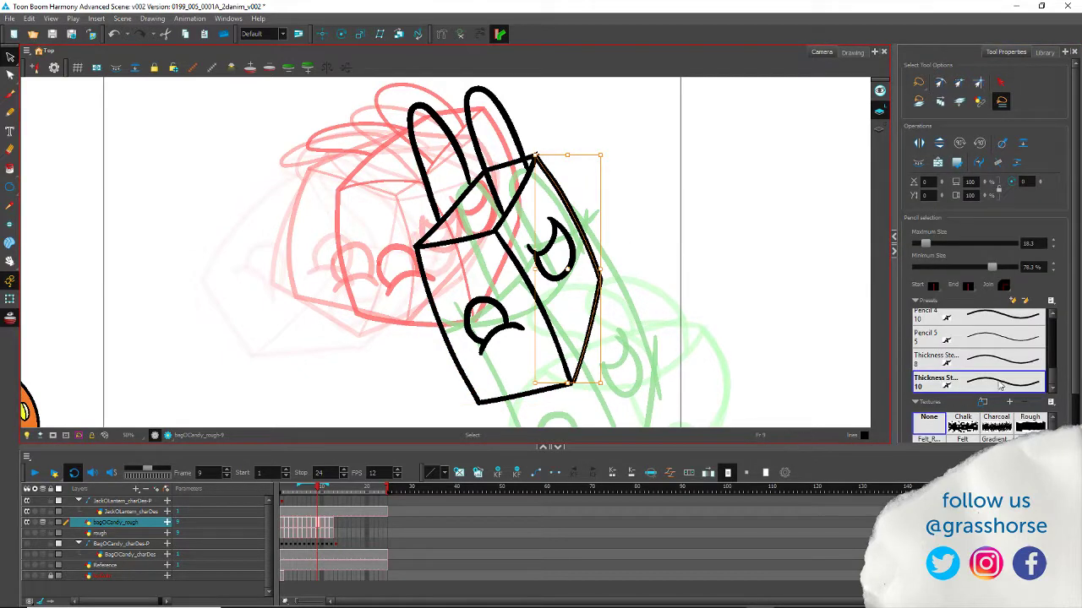
text(16)
key(Return)
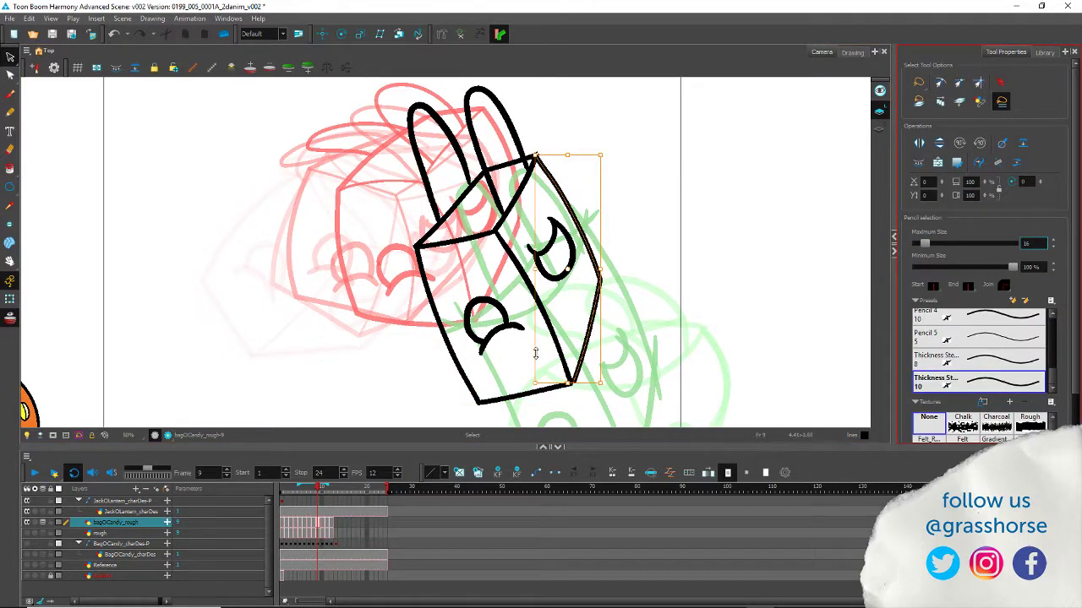
drag(534, 355, 575, 316)
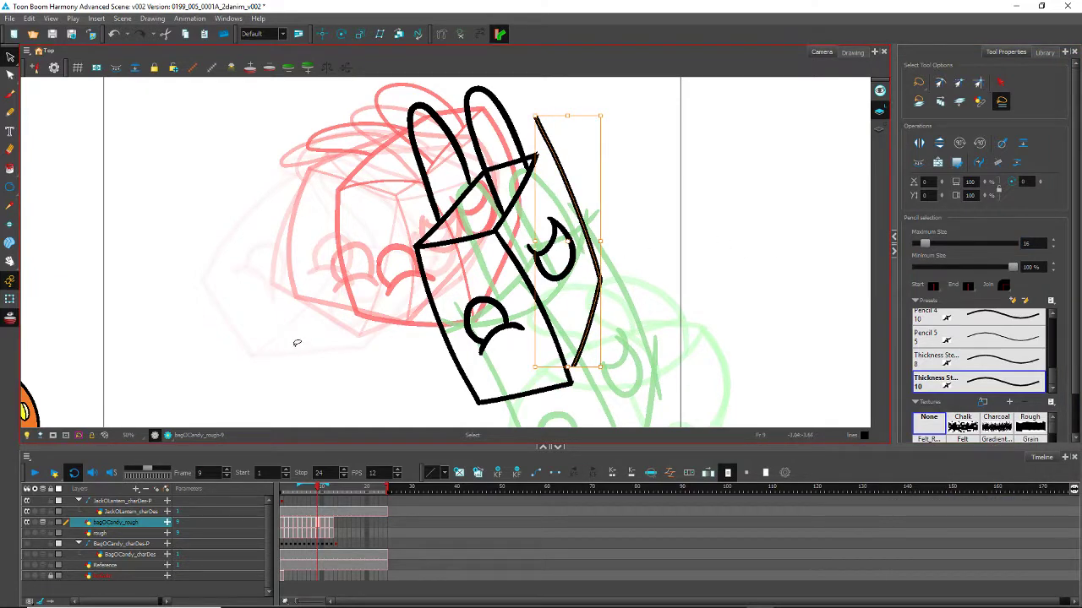
key(ctrl+z)
Step: Thin the bag's inner vertical edge and front rim line with the size 8 thickness stencil
click(393, 302)
click(523, 273)
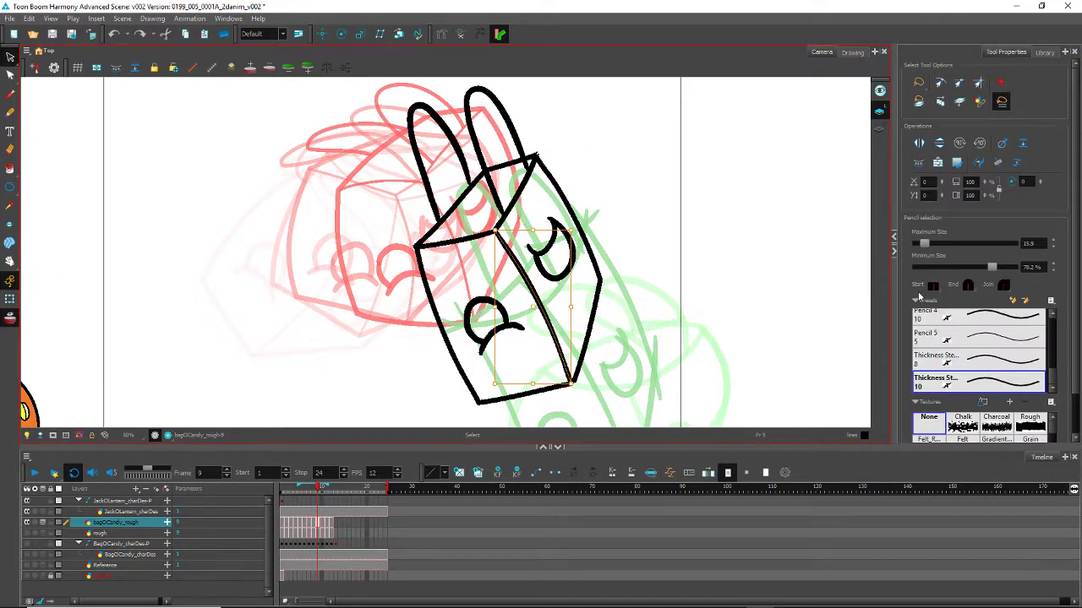
click(1008, 359)
click(467, 211)
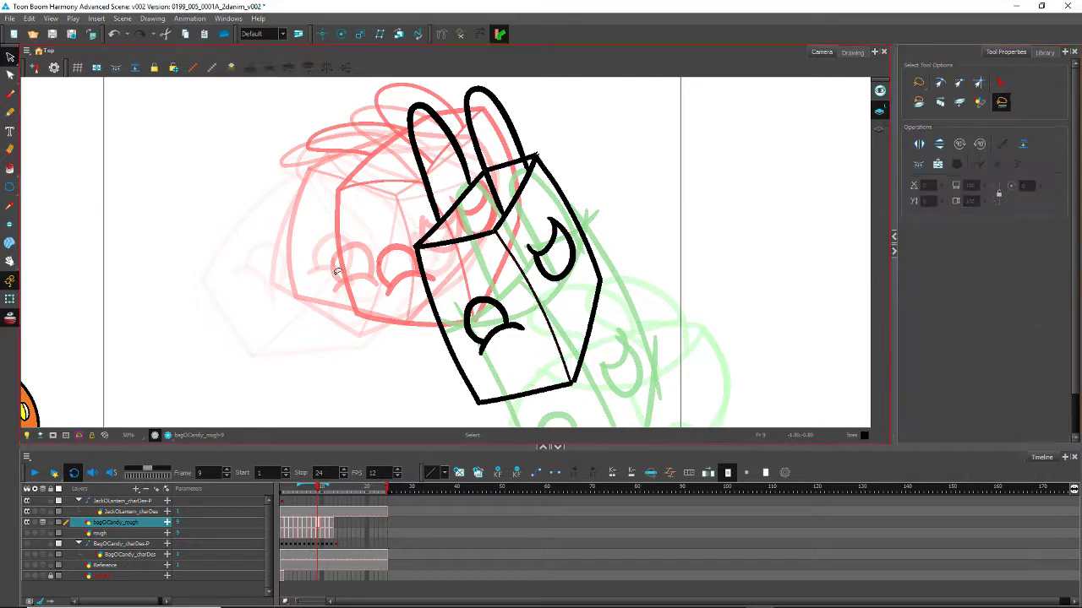
drag(465, 245, 468, 211)
click(514, 190)
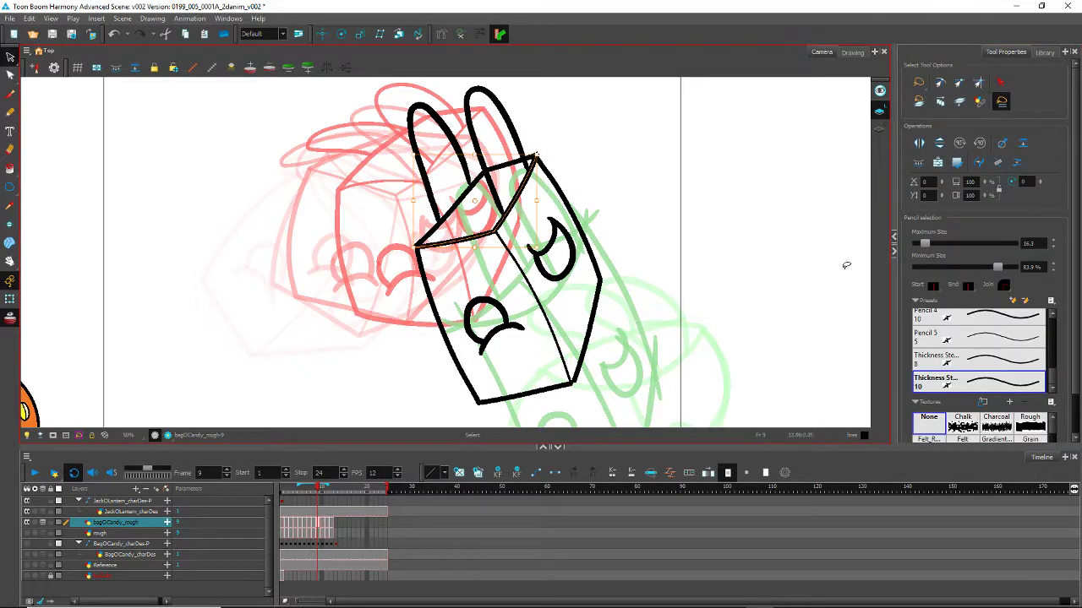
click(310, 209)
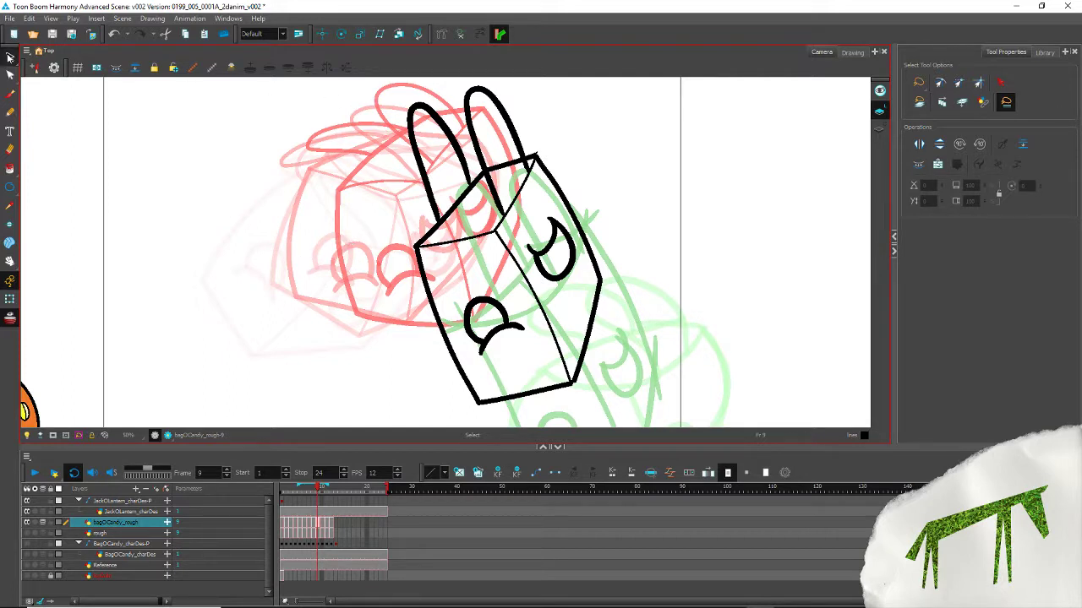
Step: Move the front handle lower into the bag's opening and rotate it counterclockwise so it leans back
click(402, 139)
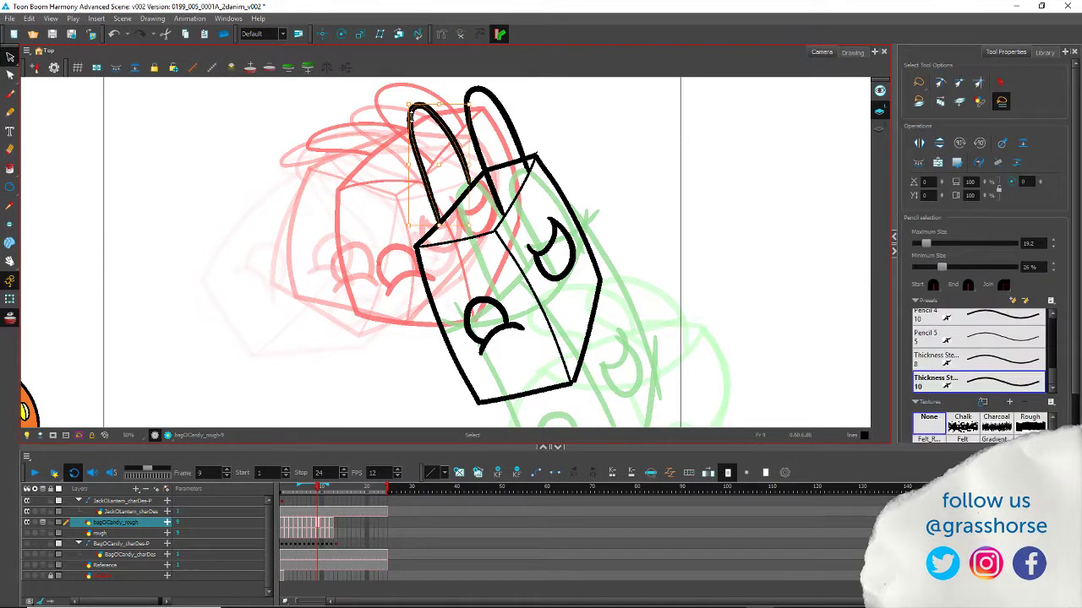
drag(440, 124, 443, 137)
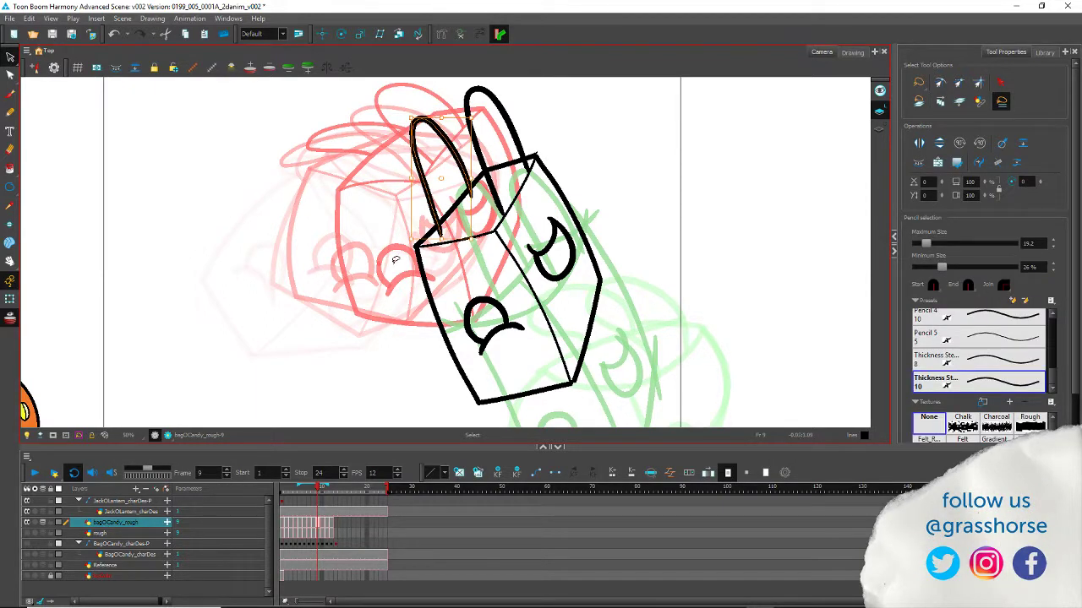
drag(441, 179, 455, 207)
click(411, 253)
drag(408, 256, 410, 254)
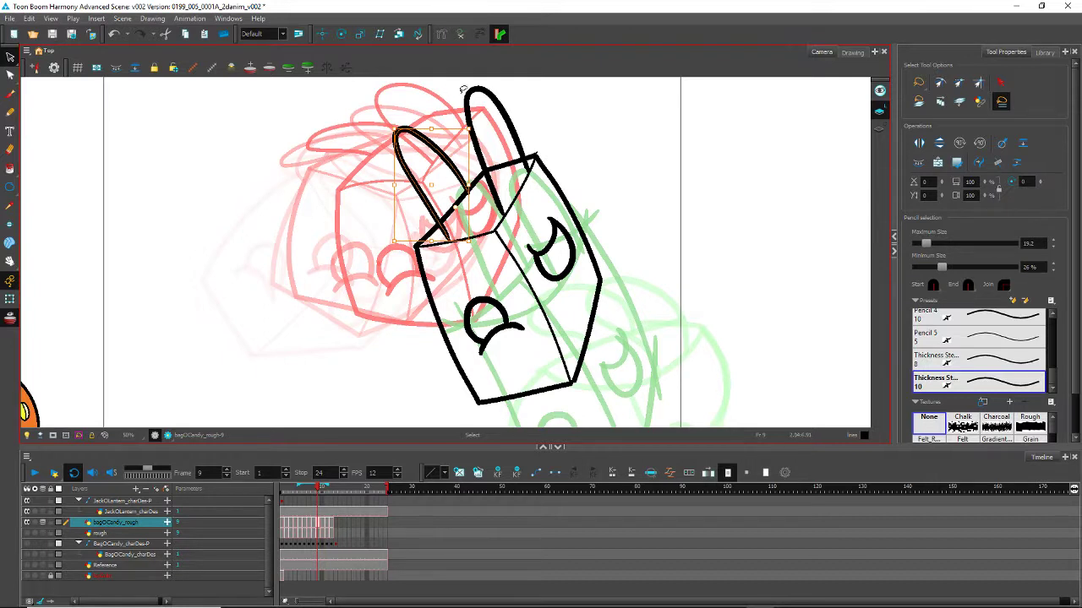
Step: Tilt the back handle counterclockwise and lower its ends past the bag's rim to match the front handle
click(479, 145)
click(511, 180)
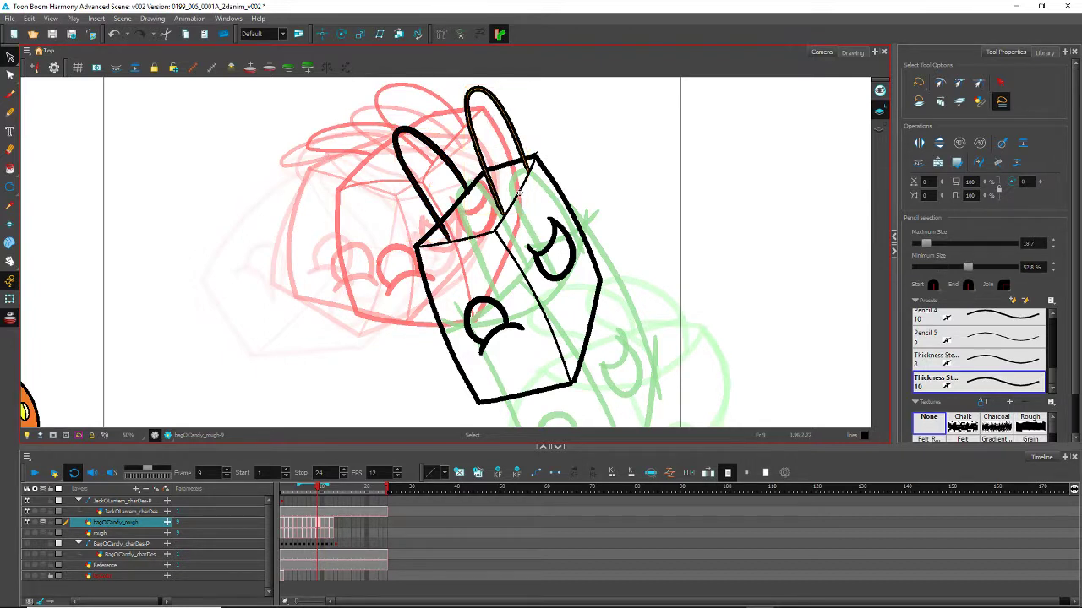
click(498, 208)
drag(459, 222, 471, 234)
drag(449, 111, 456, 120)
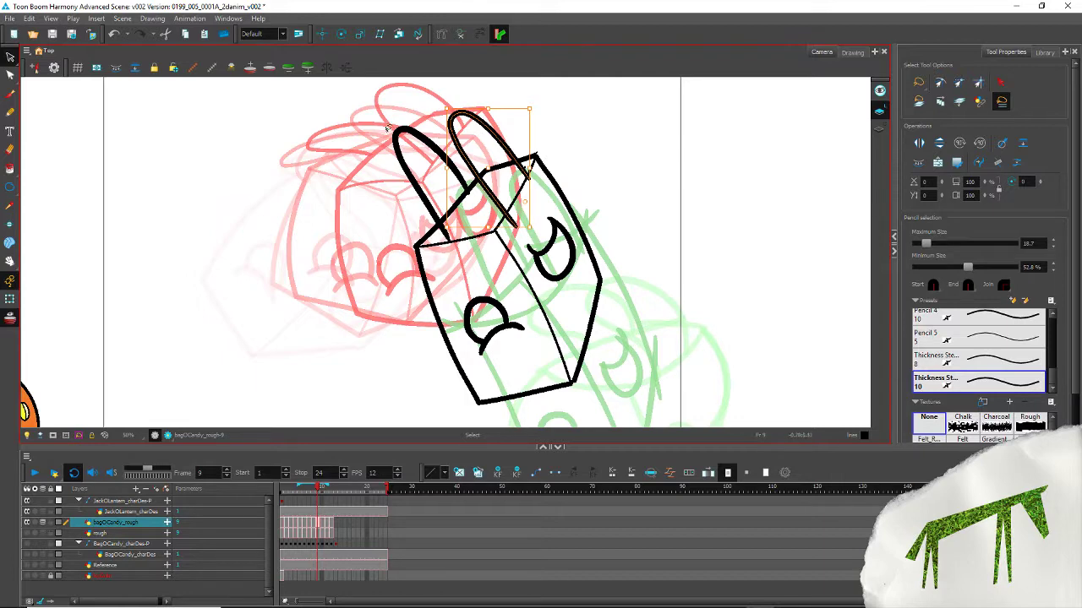
Step: Trim the handle ends that overshoot the bag's rim lines with the Cutter
scroll(489, 142, up, 2)
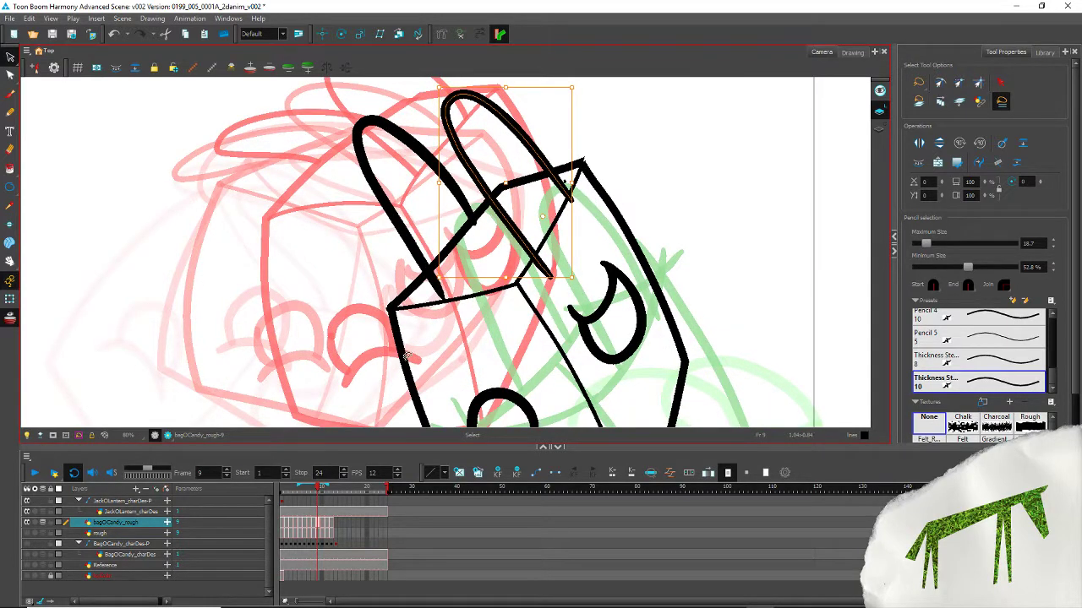
key(alt+t)
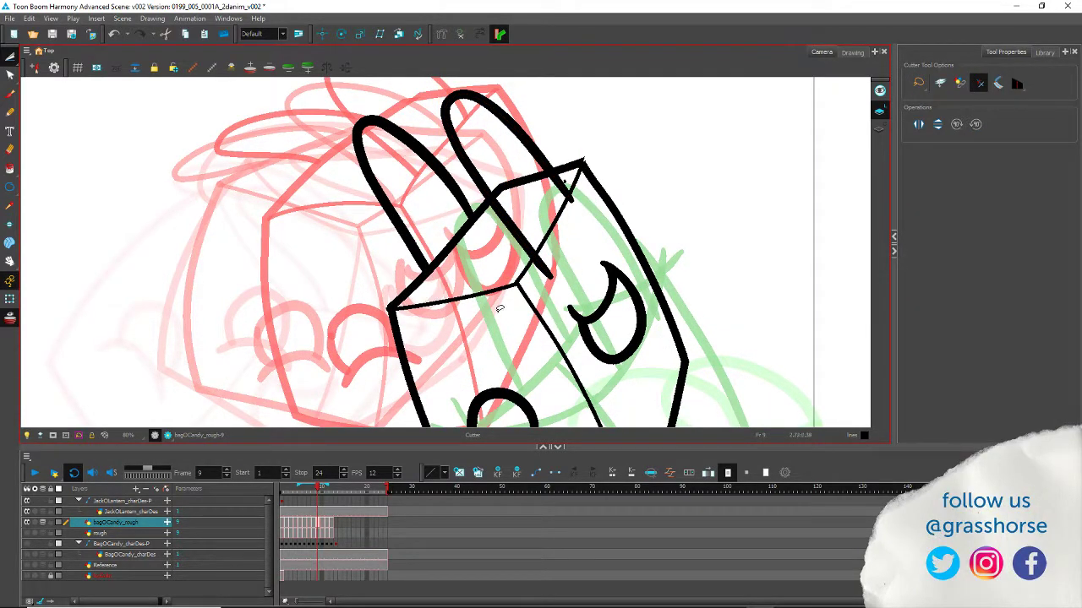
drag(532, 282, 560, 258)
mouse_move(563, 208)
mouse_down()
mouse_move(578, 194)
mouse_move(558, 182)
mouse_up()
Step: Flip through neighbouring frames and check the bag's poses from start to end, finishing on frame 9
scroll(218, 250, down, 3)
drag(225, 338, 365, 249)
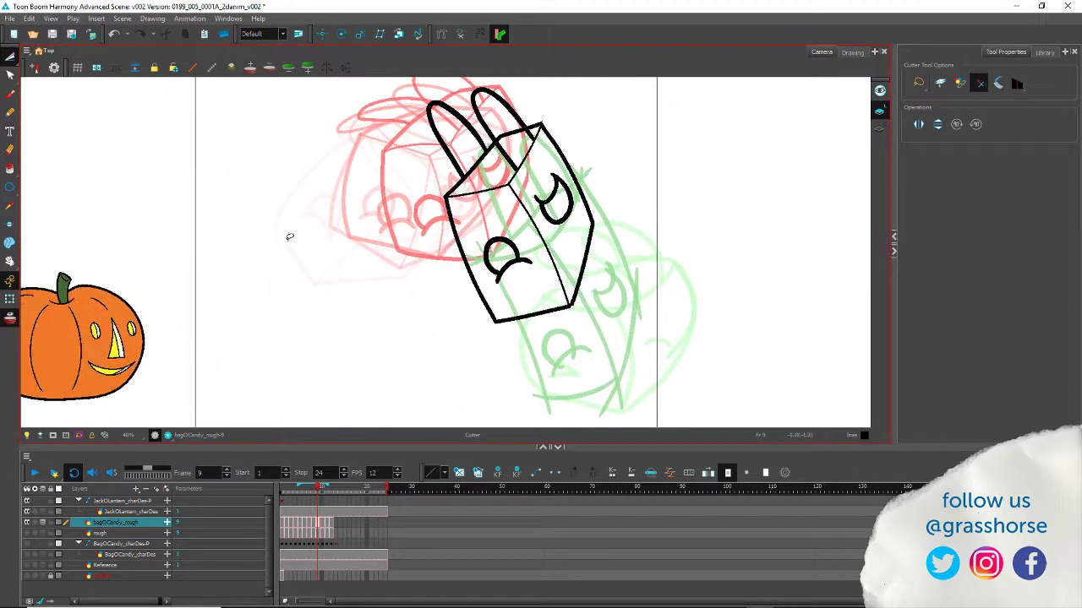
key(comma)
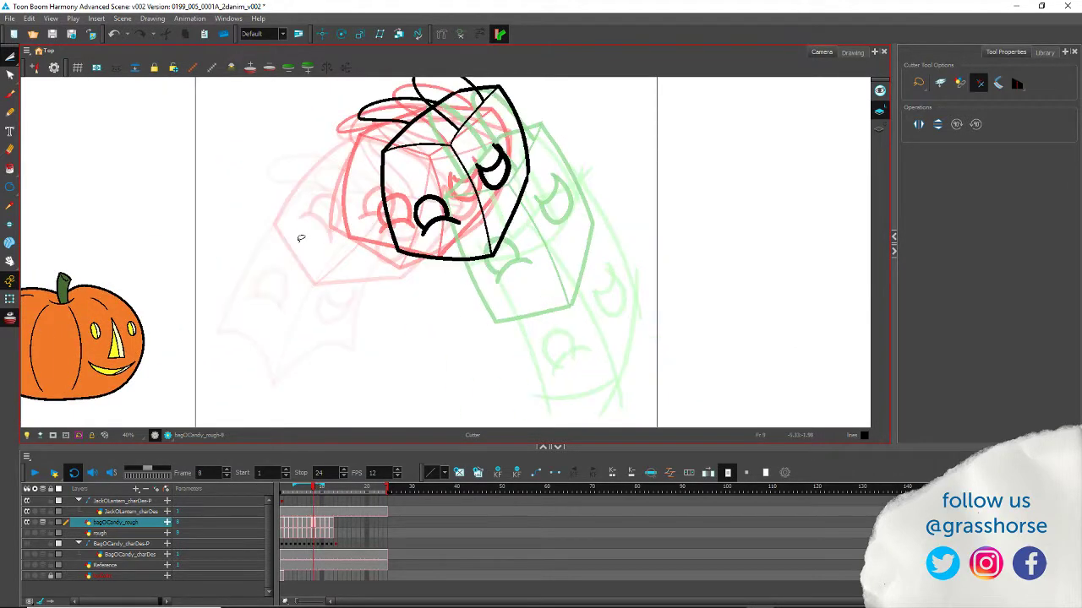
key(period)
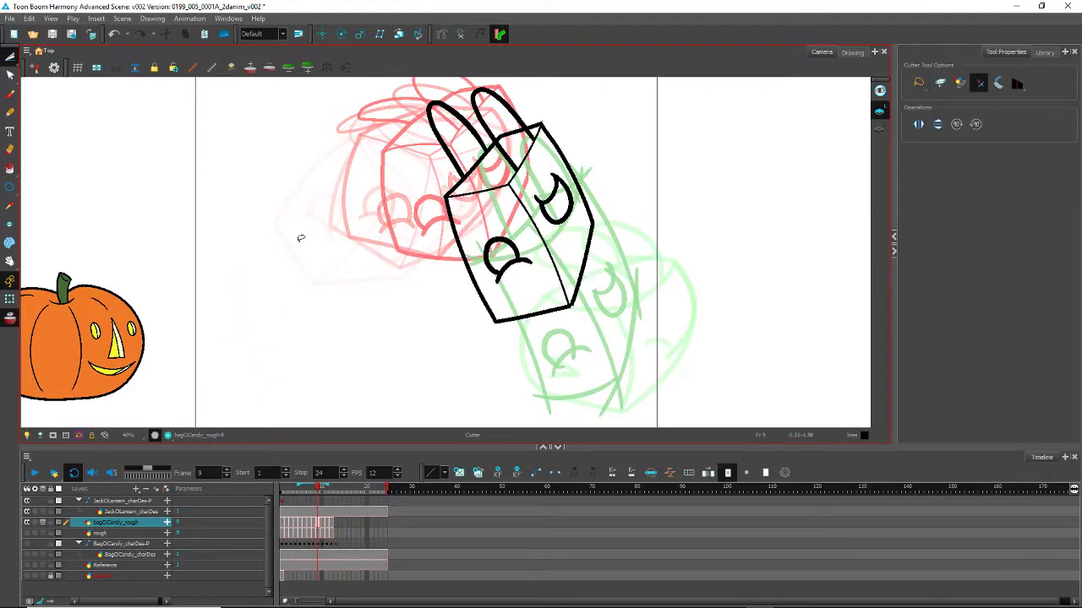
drag(298, 241, 367, 302)
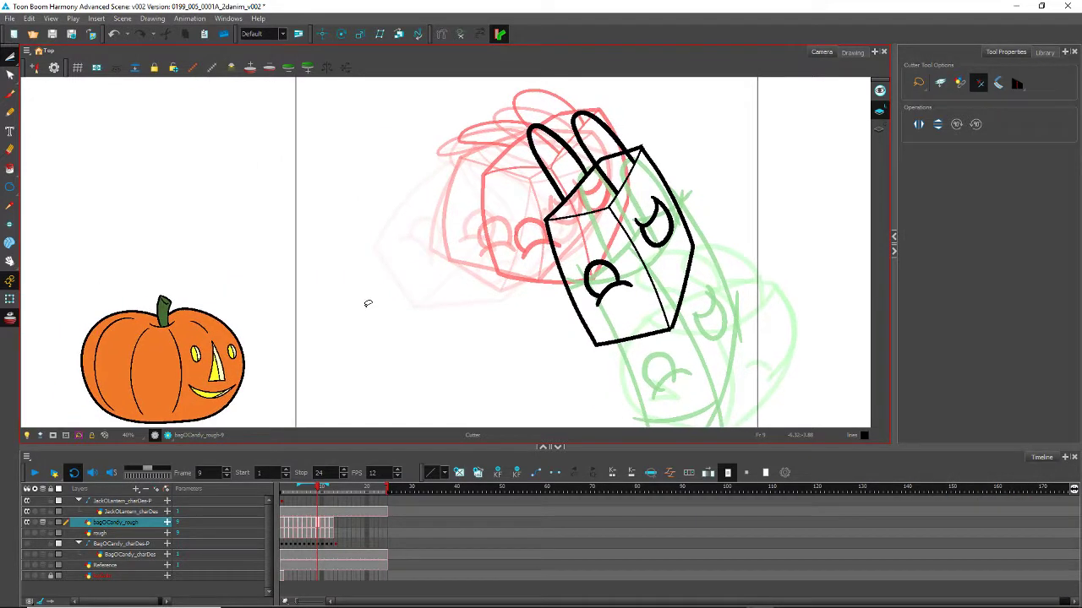
scroll(275, 273, down, 3)
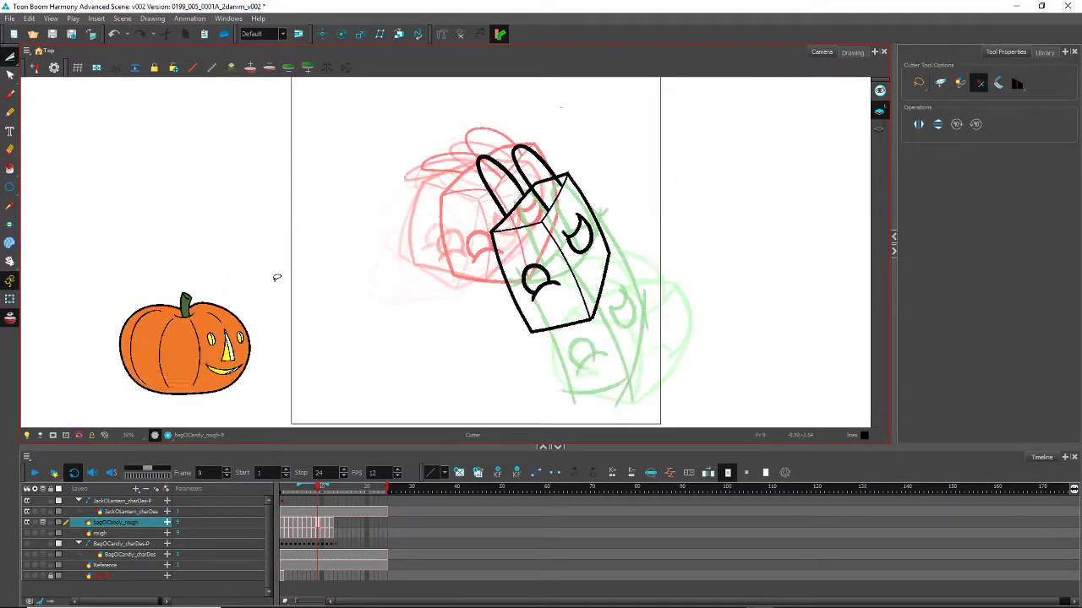
click(282, 490)
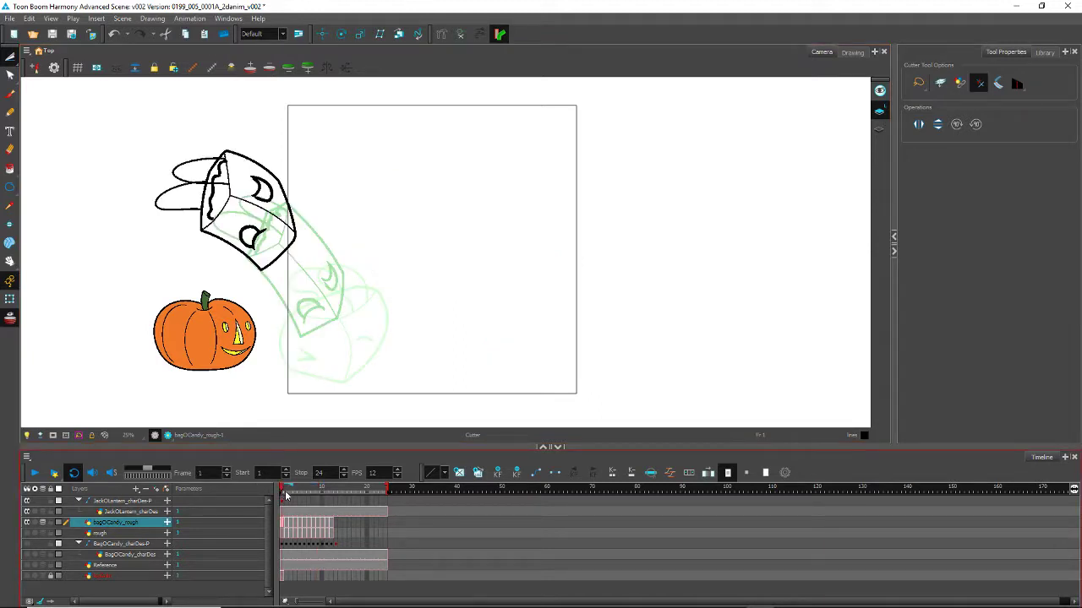
click(334, 491)
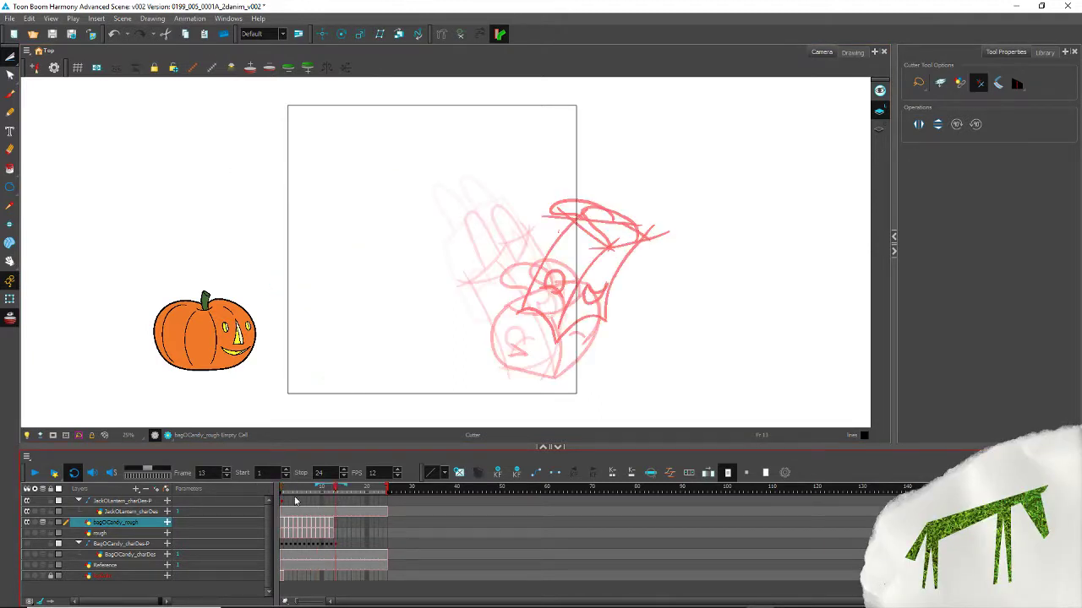
key(comma)
key(comma)
key(comma)
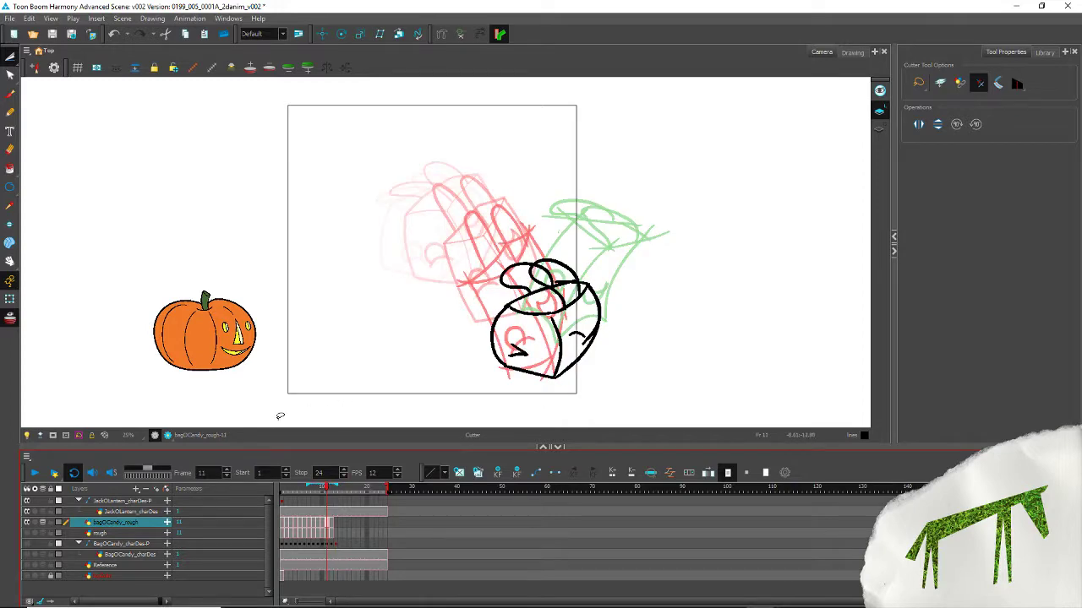
key(comma)
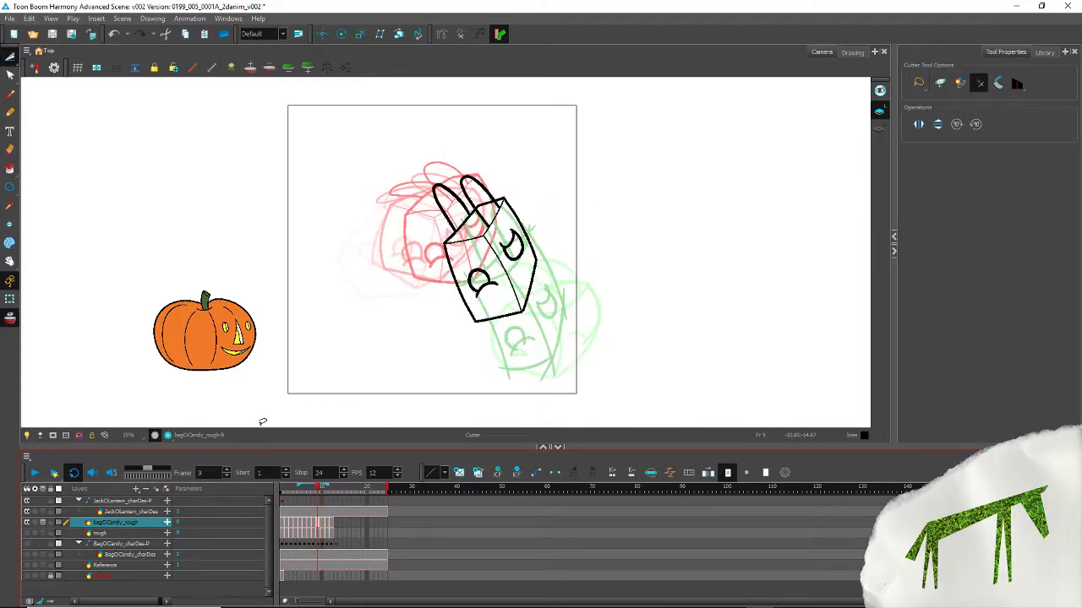
Step: Set the start and end caps of the bag's outer outline strokes to Round
scroll(263, 422, up, 4)
scroll(460, 242, down, 3)
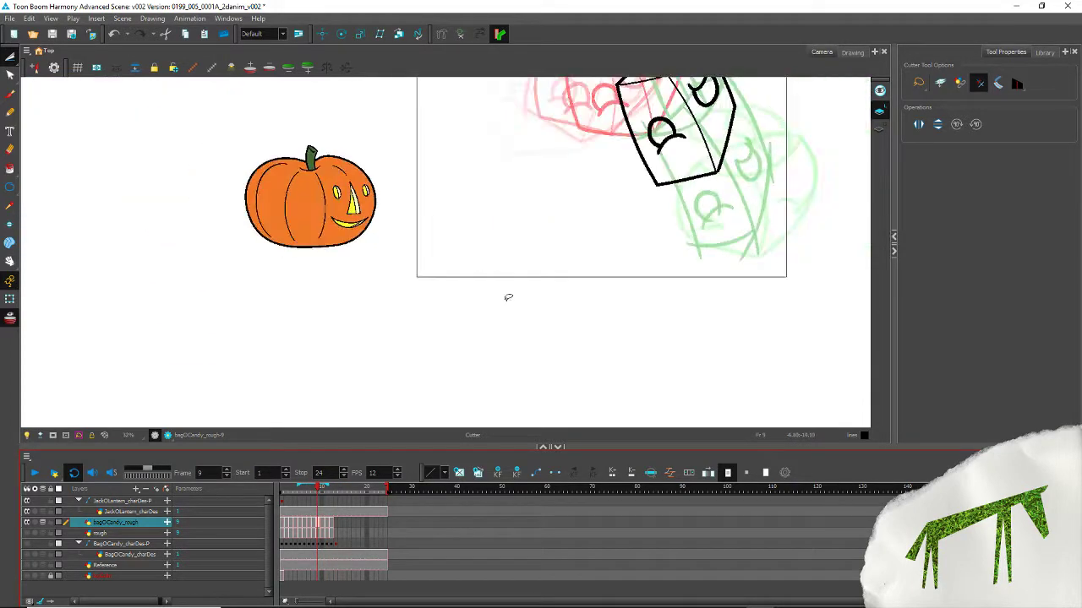
key(space)
mouse_move(538, 136)
mouse_down()
mouse_move(367, 316)
mouse_move(346, 283)
mouse_up()
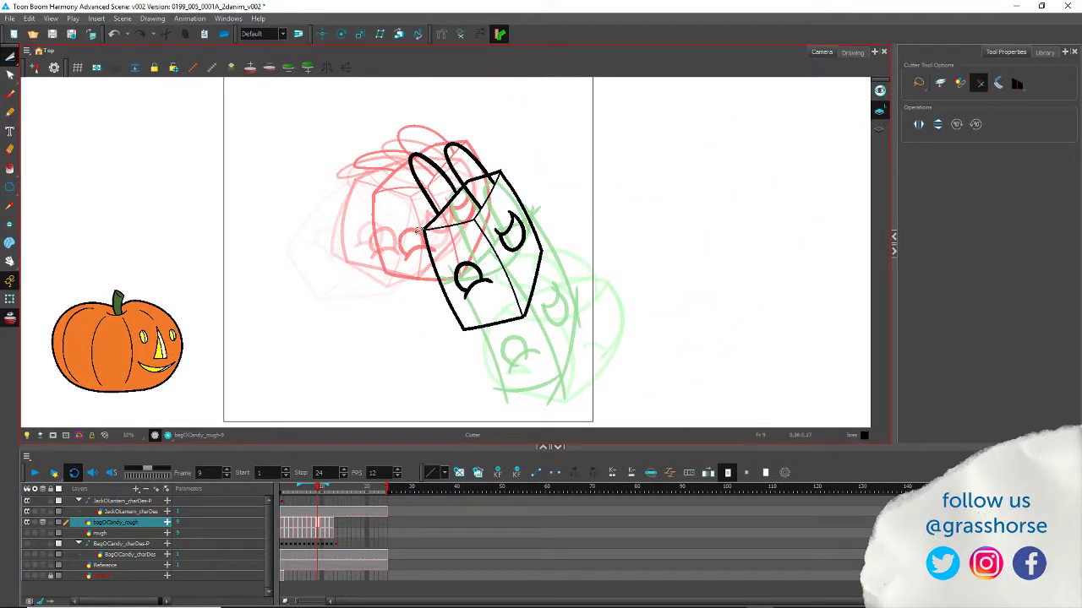
scroll(418, 234, up, 1)
scroll(402, 322, up, 1)
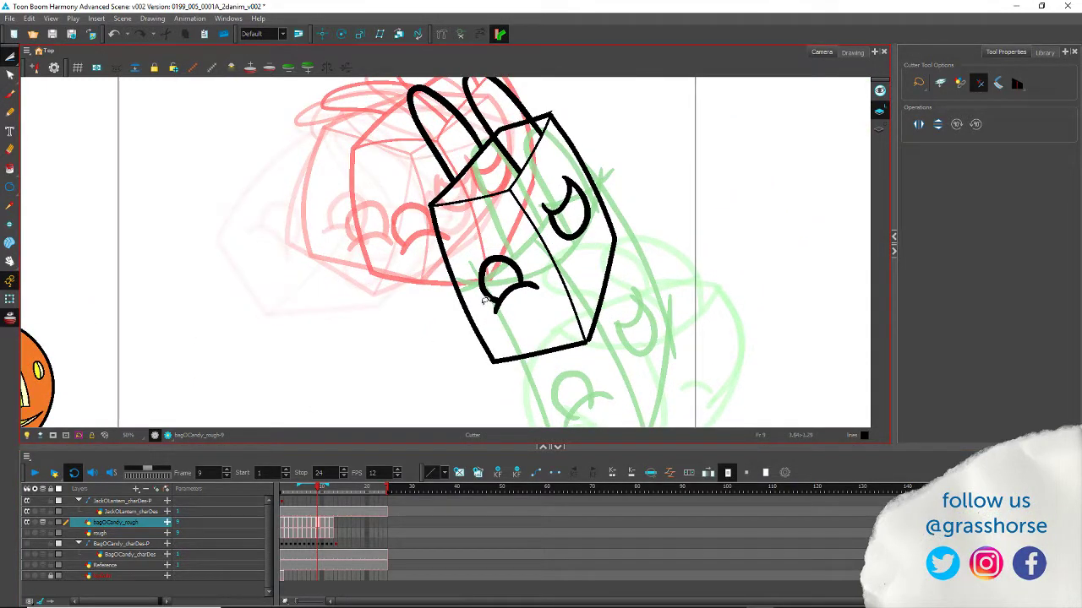
click(10, 56)
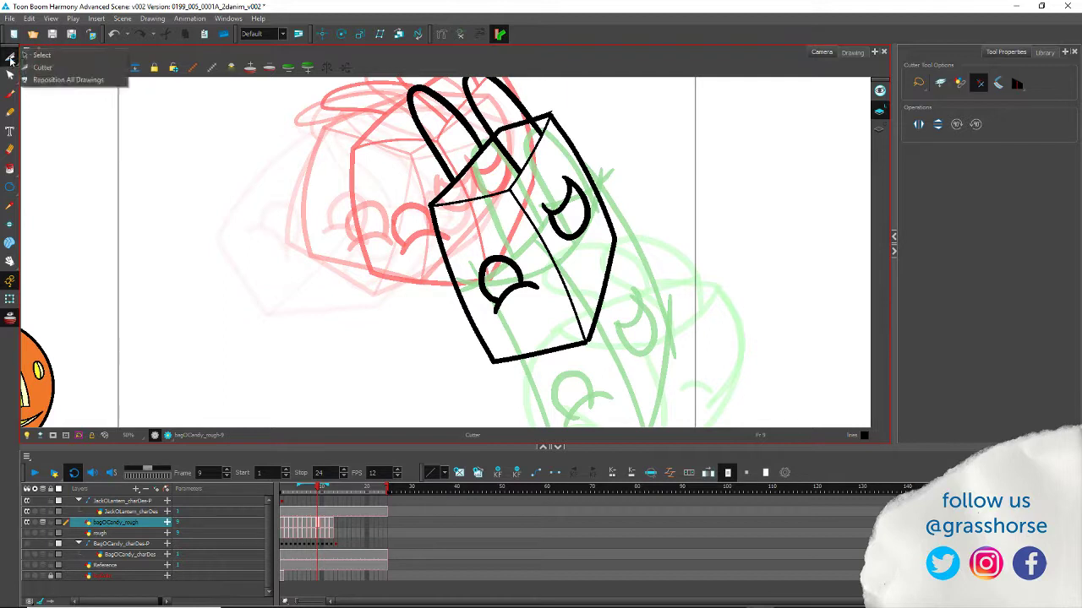
click(558, 148)
shift+click(467, 270)
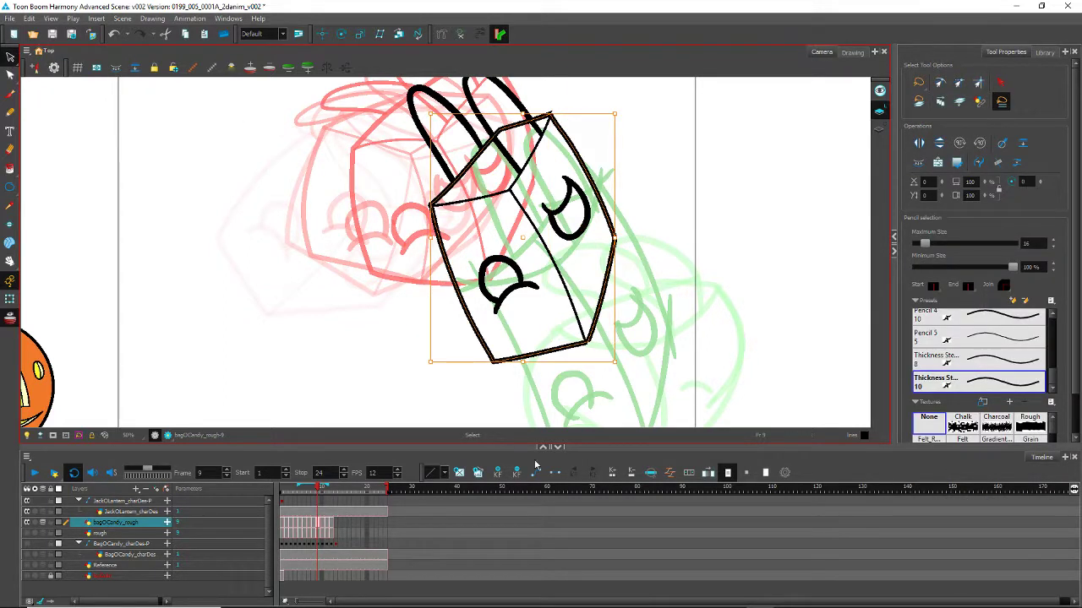
click(967, 288)
click(970, 300)
click(933, 288)
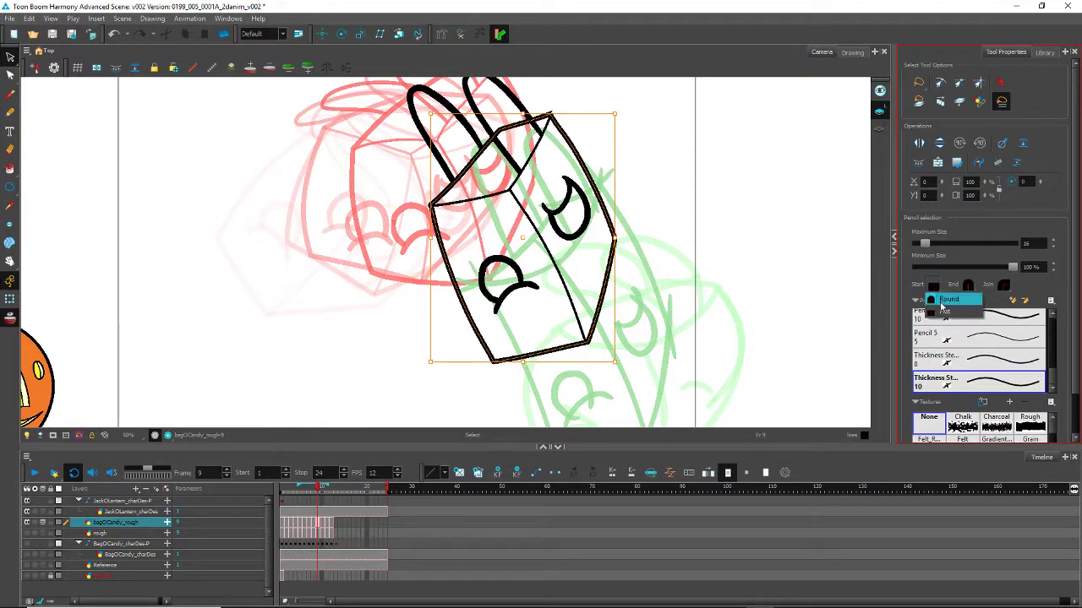
click(938, 300)
click(294, 233)
Step: Try to trim the line tip at the bag's back right rim corner with the Cutter, and undo the cut
scroll(505, 145, up, 5)
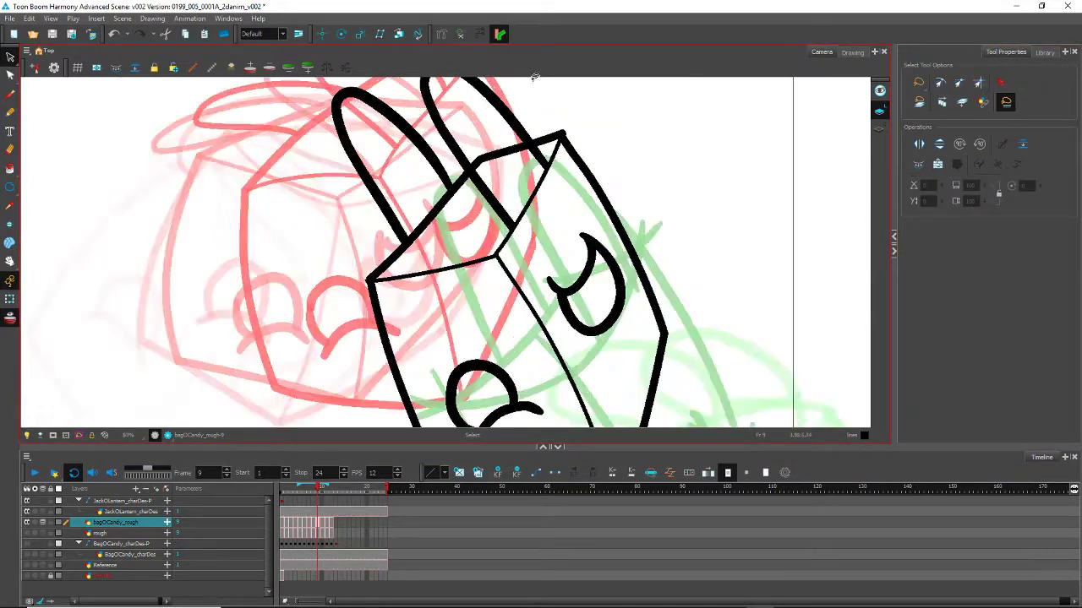
key(alt+t)
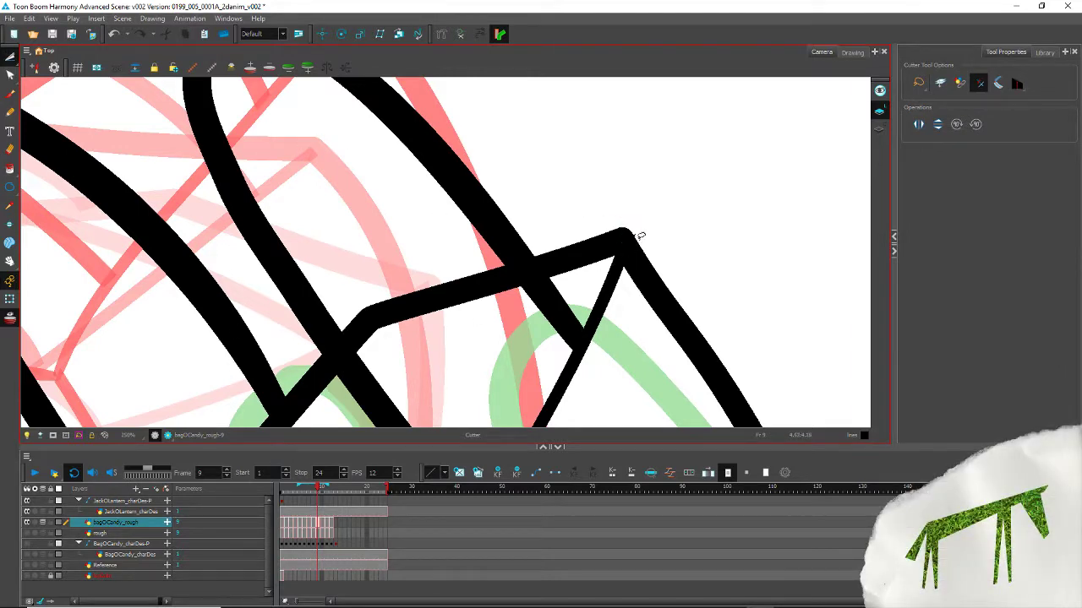
drag(637, 231, 614, 251)
key(ctrl+z)
drag(254, 348, 294, 128)
scroll(249, 129, down, 7)
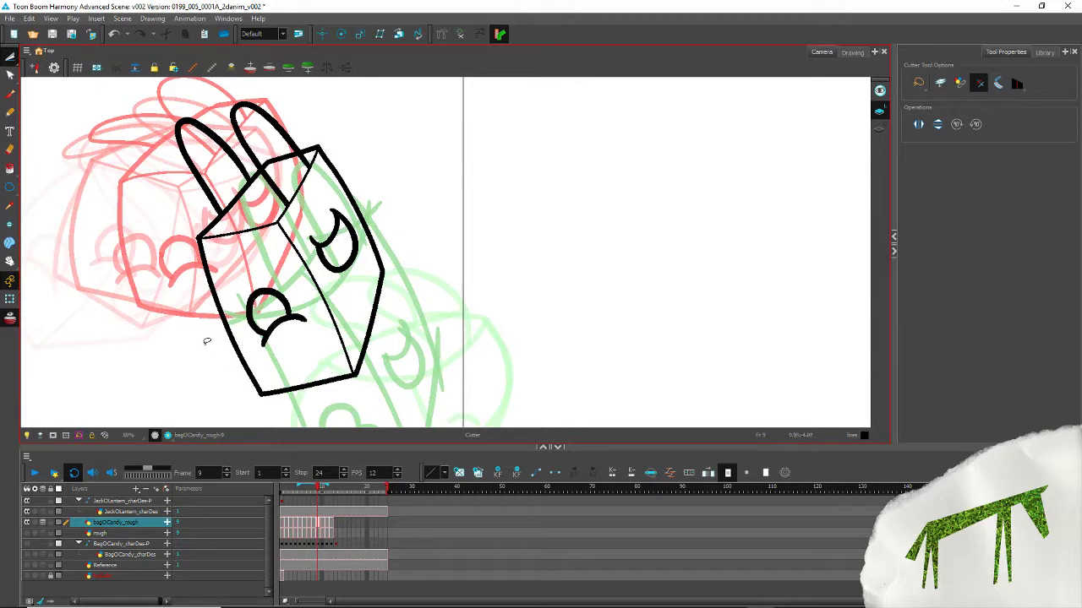
Step: On frame 8, set the start and end caps of the bag's outer outline strokes to Round
drag(125, 320, 280, 336)
key(comma)
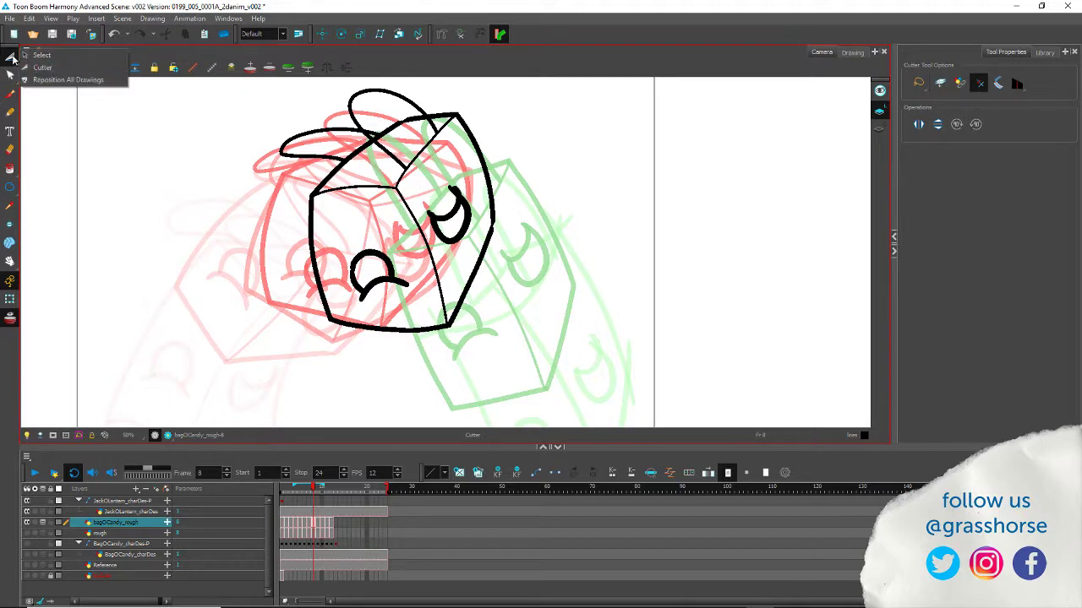
click(10, 57)
click(494, 177)
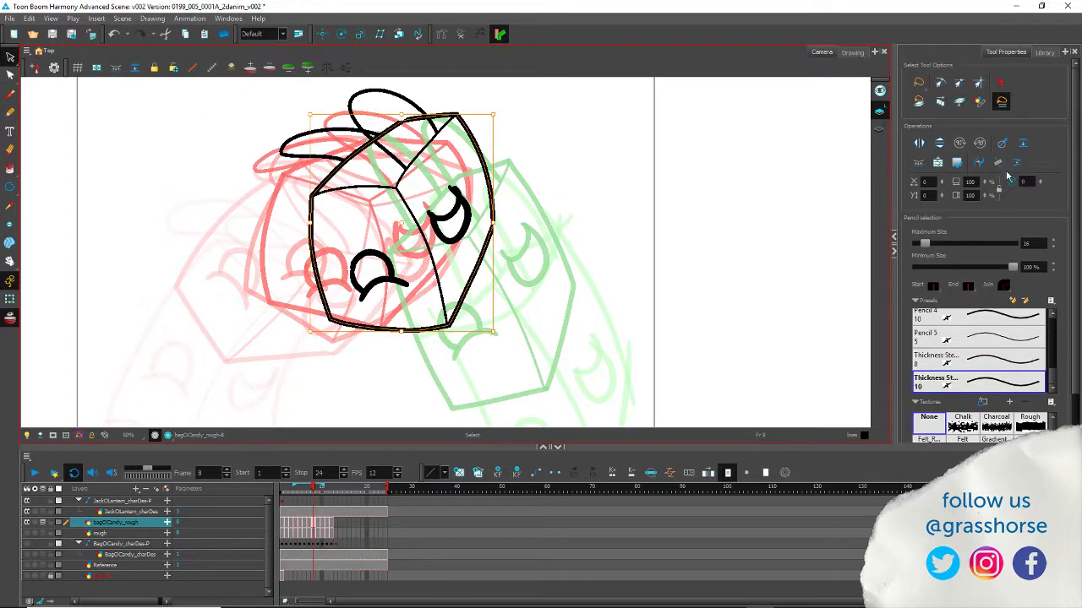
click(967, 286)
click(973, 300)
click(934, 286)
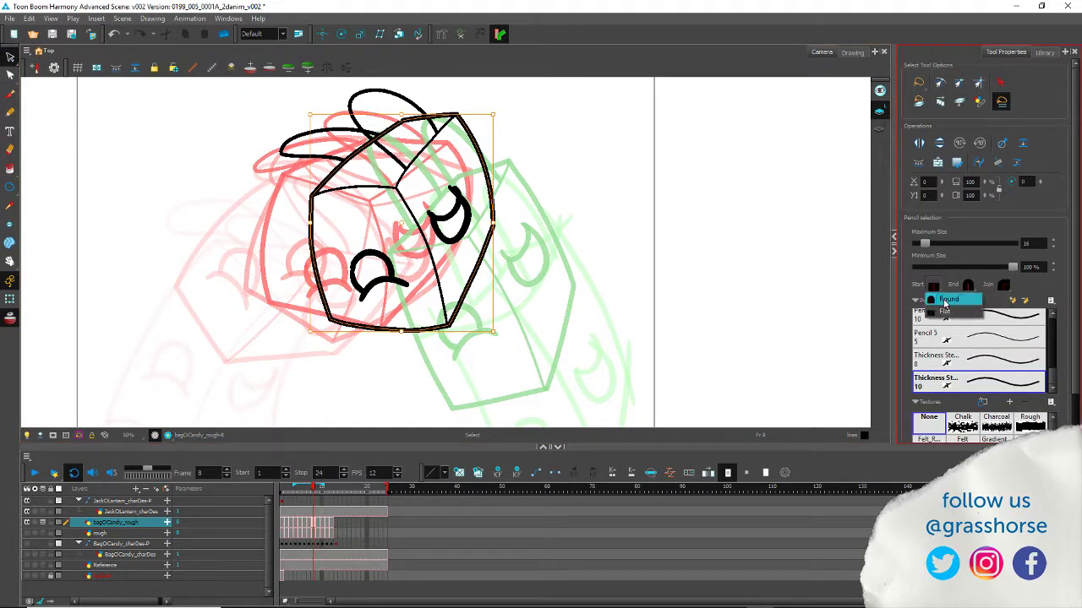
click(943, 300)
click(424, 382)
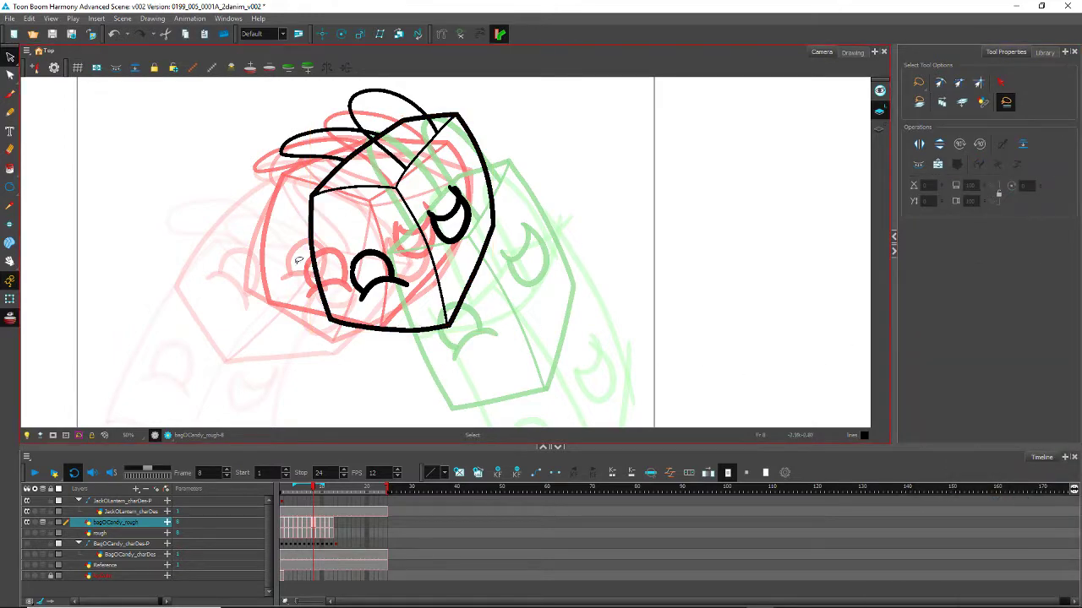
Step: Examine the bag's line work on frames 8, 9 and 10
scroll(299, 260, up, 4)
scroll(298, 262, down, 4)
scroll(301, 264, up, 3)
scroll(299, 266, down, 2)
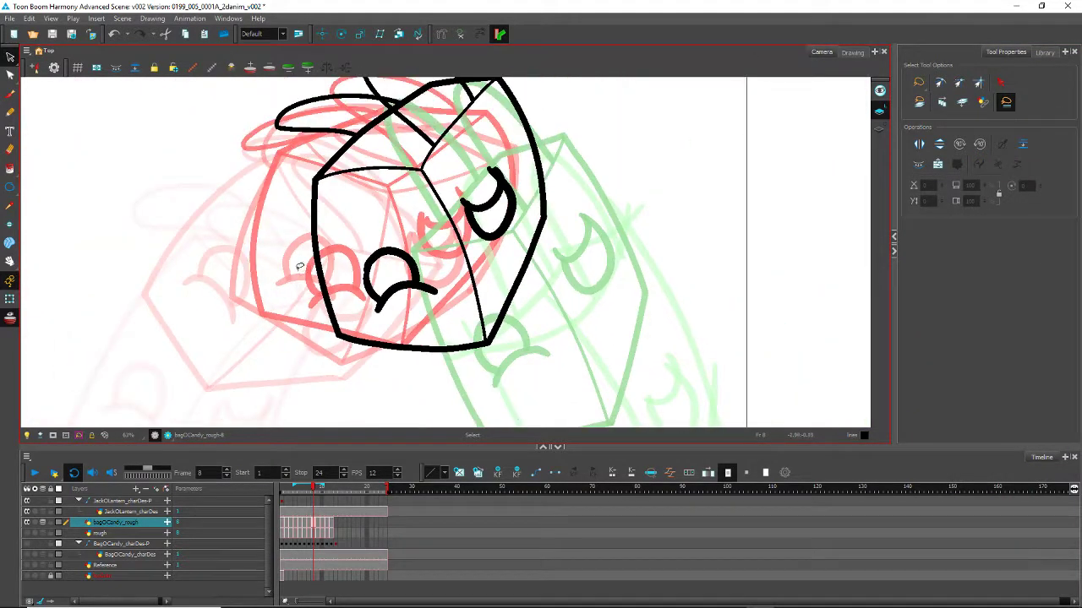
drag(264, 257, 290, 323)
key(period)
drag(413, 397, 291, 257)
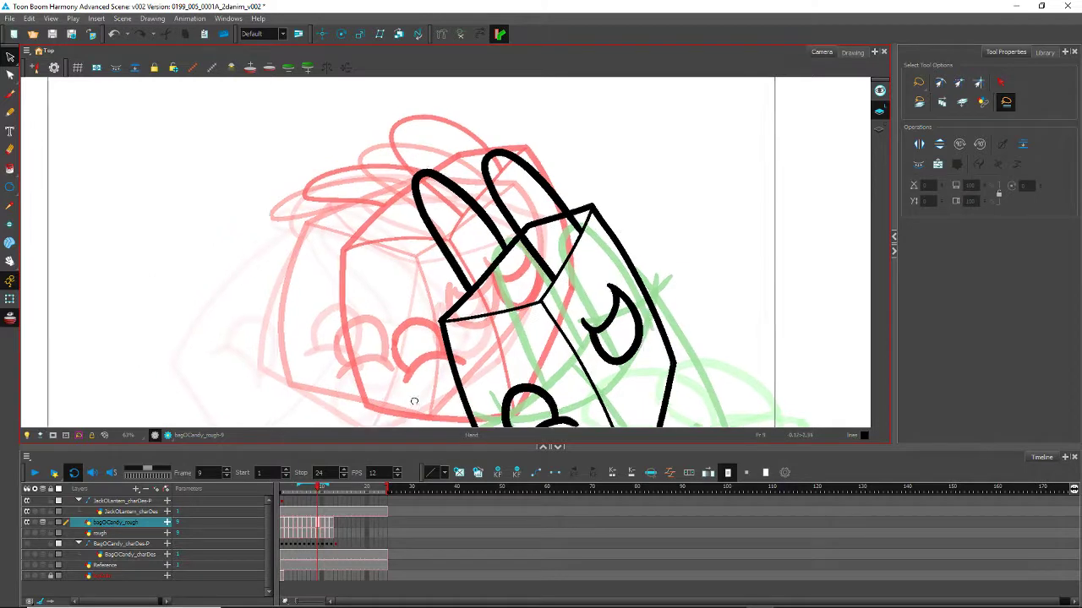
key(period)
drag(361, 408, 334, 324)
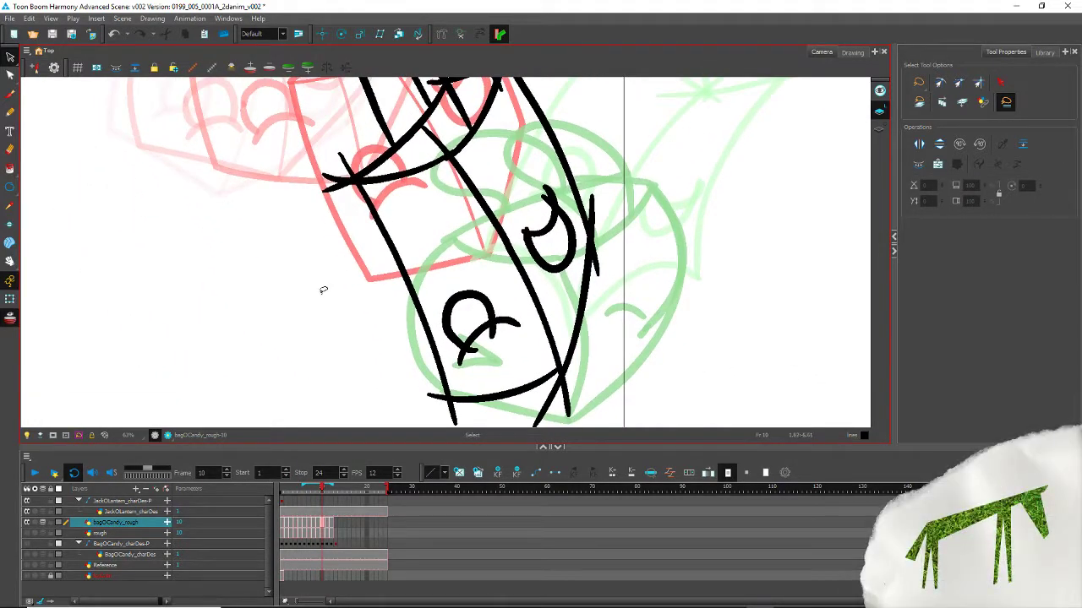
scroll(323, 290, down, 3)
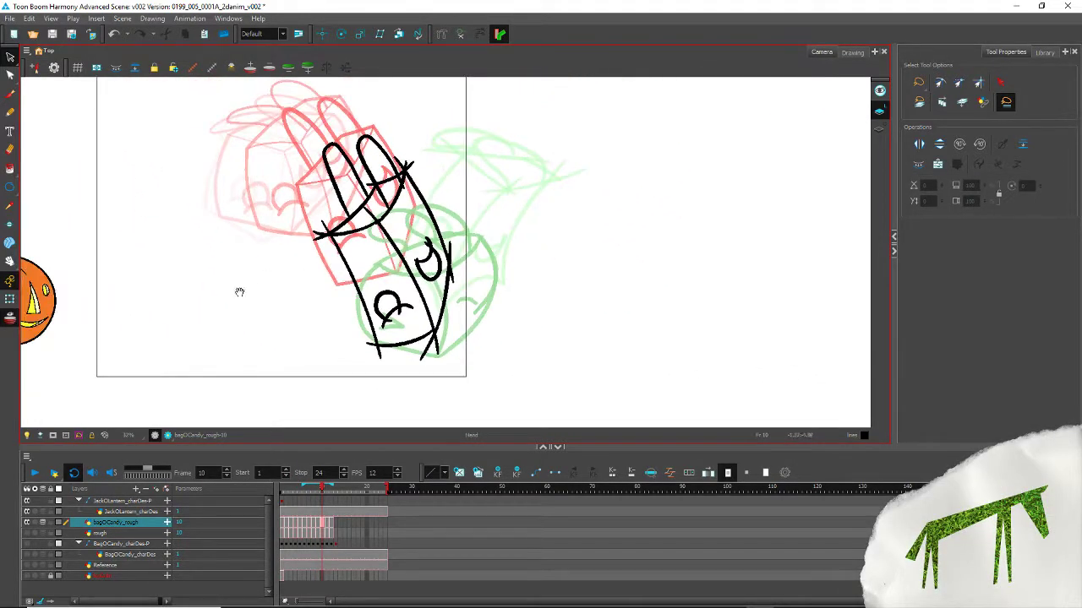
scroll(237, 290, down, 1)
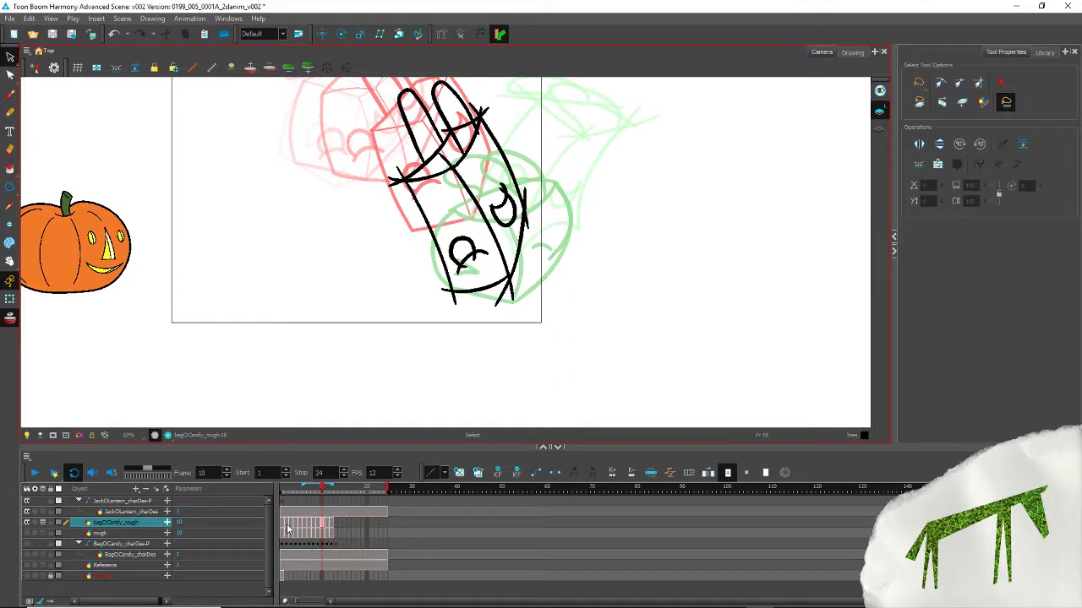
Step: Compare the bag's pose on frame 2 with its poses on frames 10 and 11
click(286, 525)
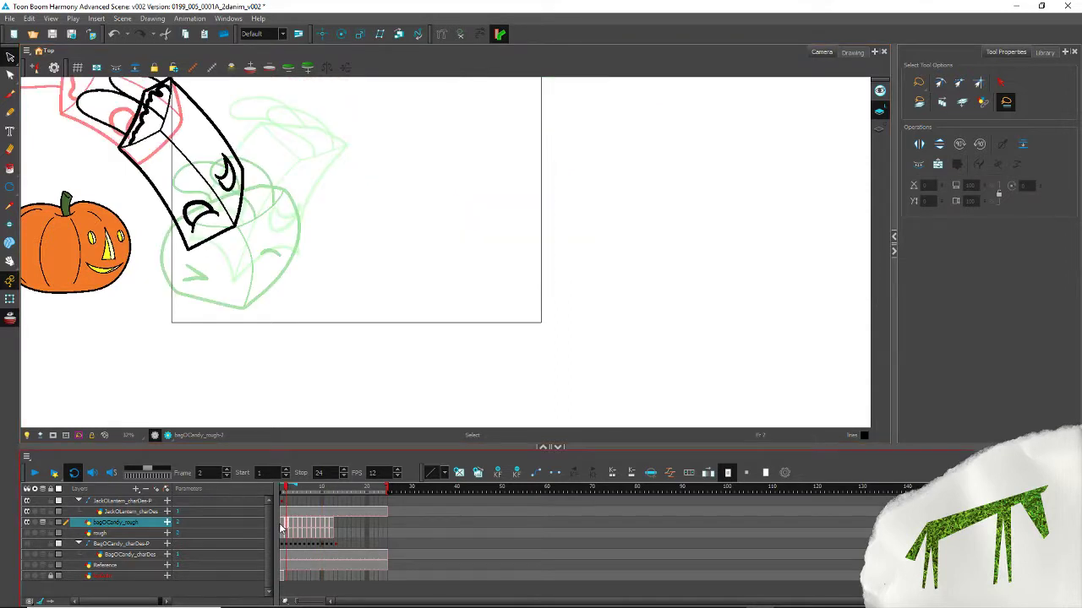
drag(165, 363, 212, 396)
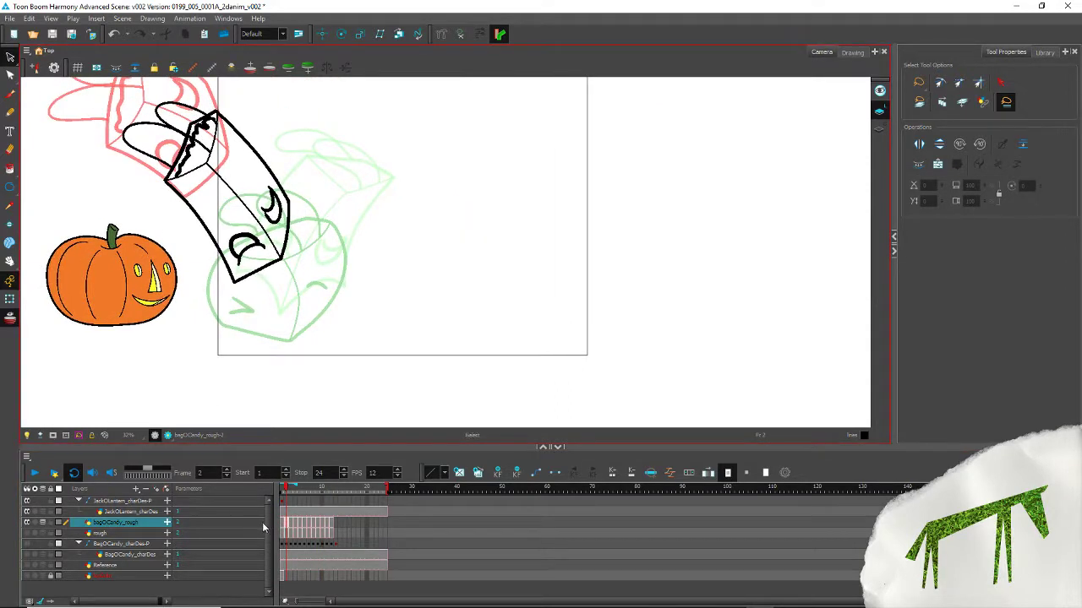
click(328, 527)
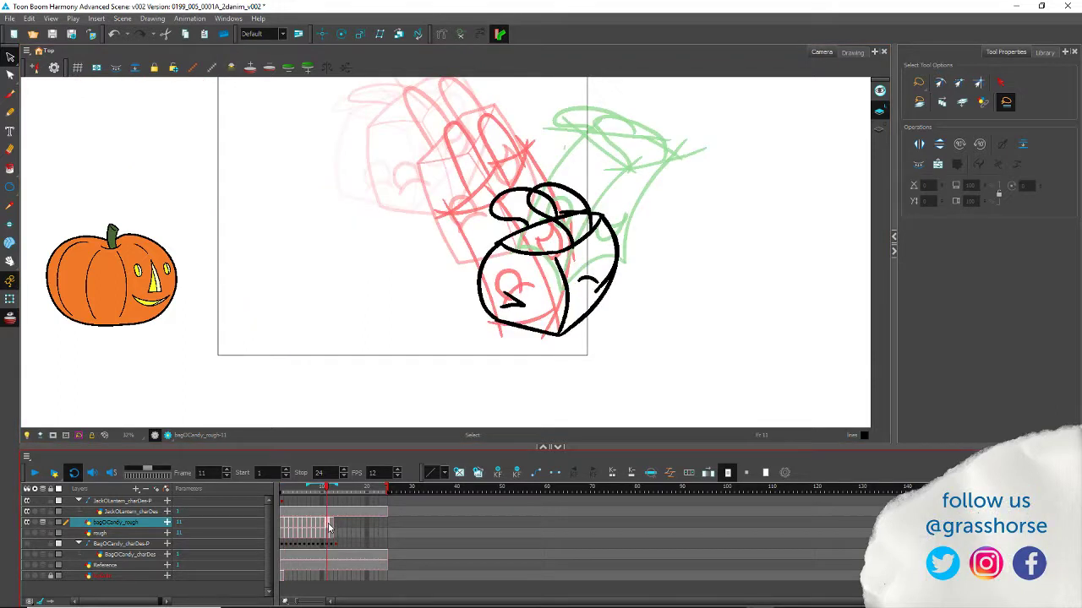
click(323, 528)
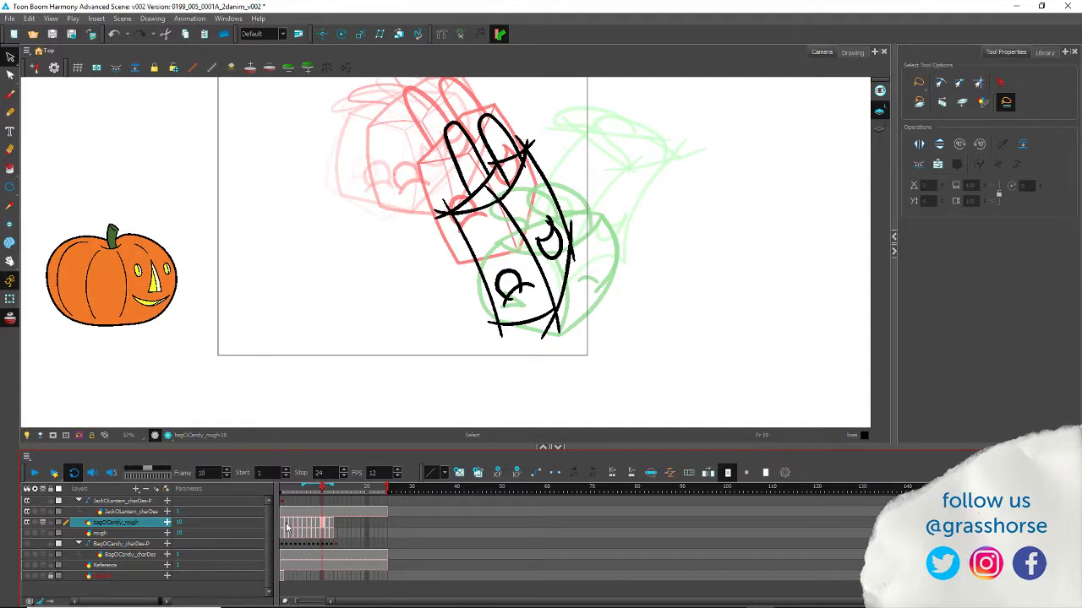
click(287, 528)
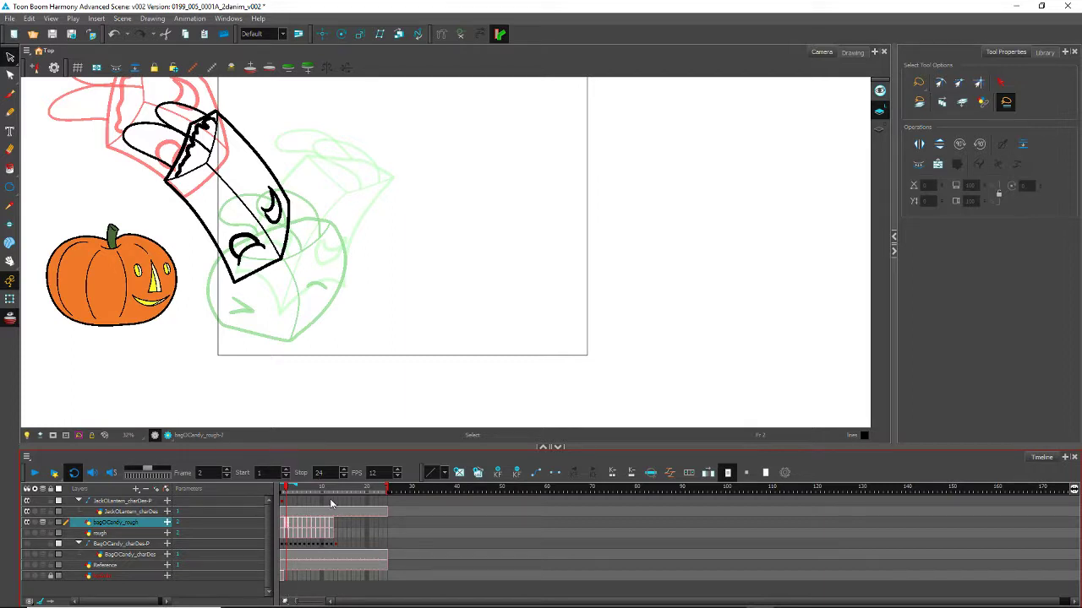
click(328, 528)
click(318, 529)
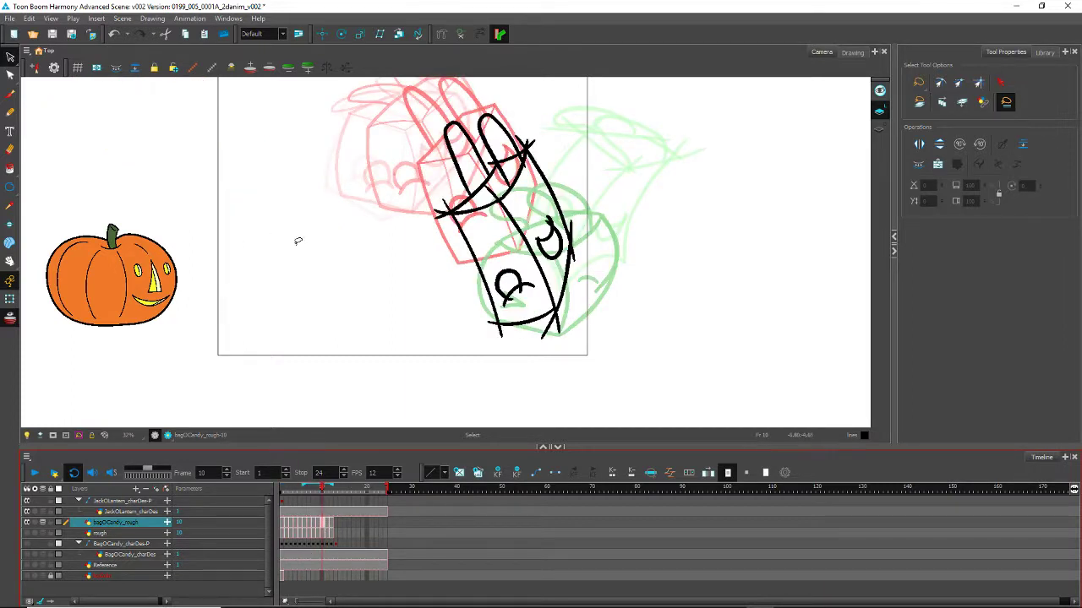
click(285, 528)
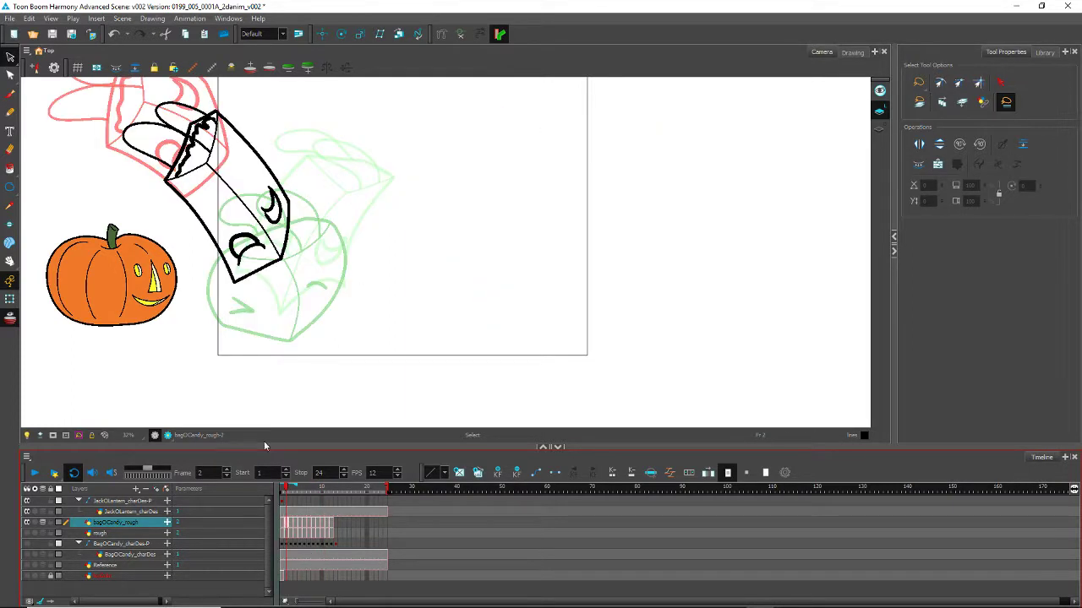
scroll(199, 244, down, 1)
scroll(199, 272, up, 3)
scroll(210, 291, down, 1)
scroll(211, 292, down, 2)
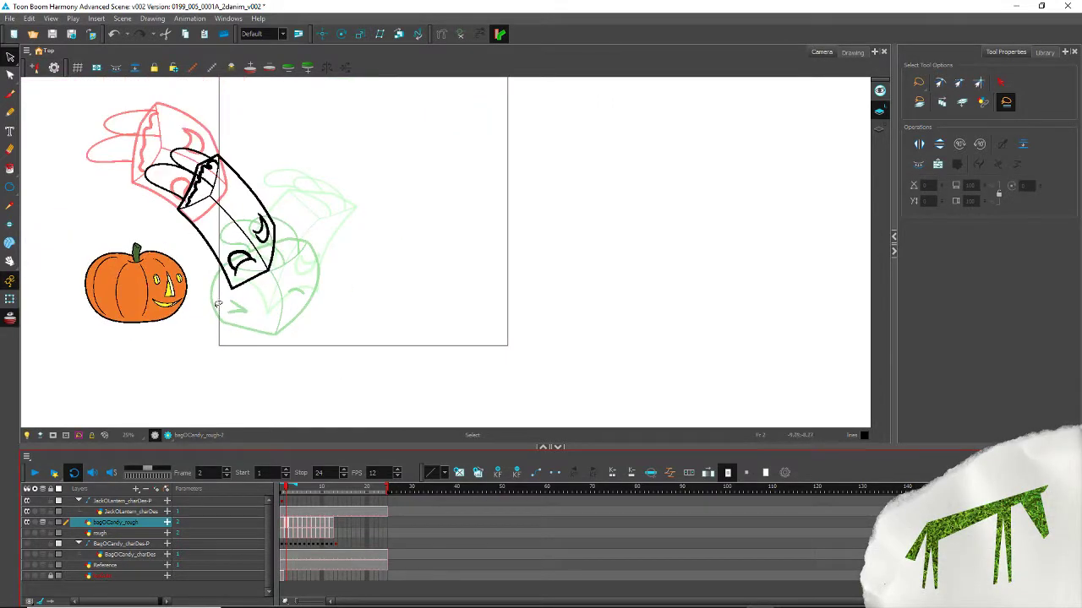
Step: Compare the bag's poses on frames 3 and 4 with those on frames 11 and 12
click(328, 528)
click(330, 528)
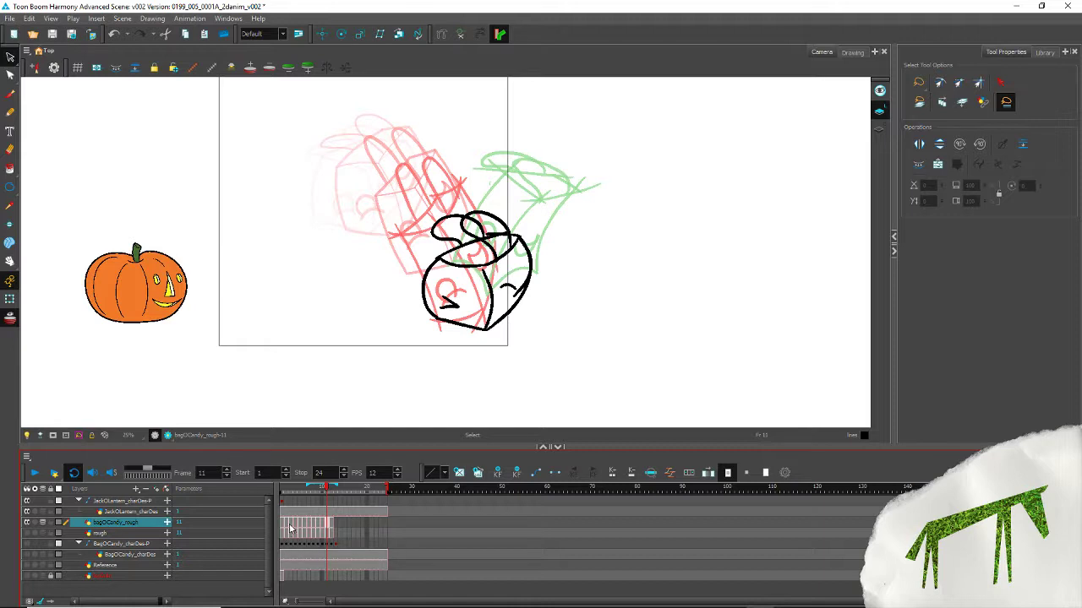
click(291, 528)
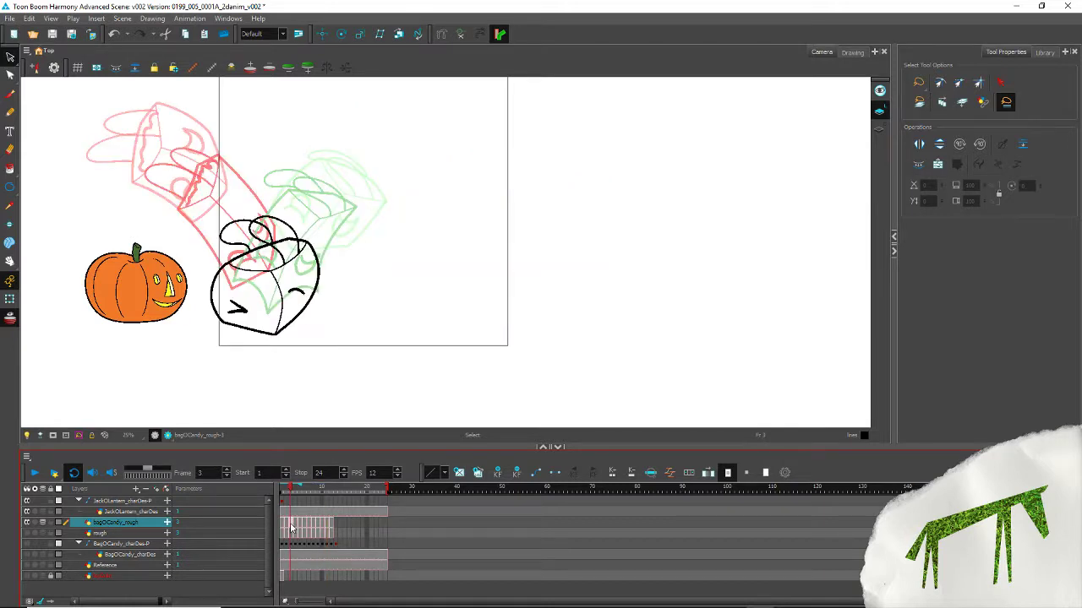
click(329, 529)
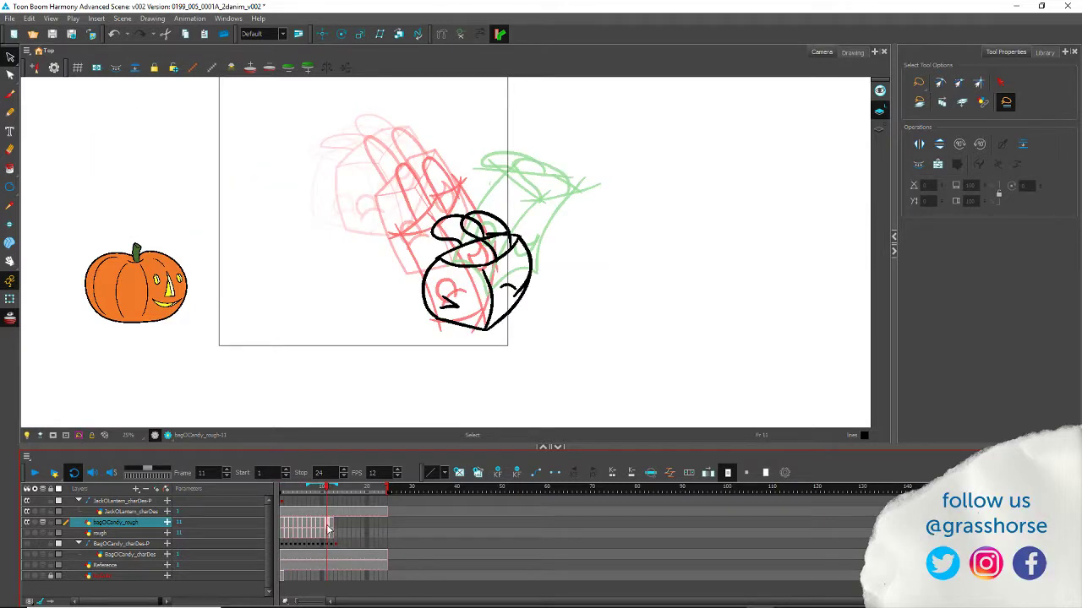
click(332, 527)
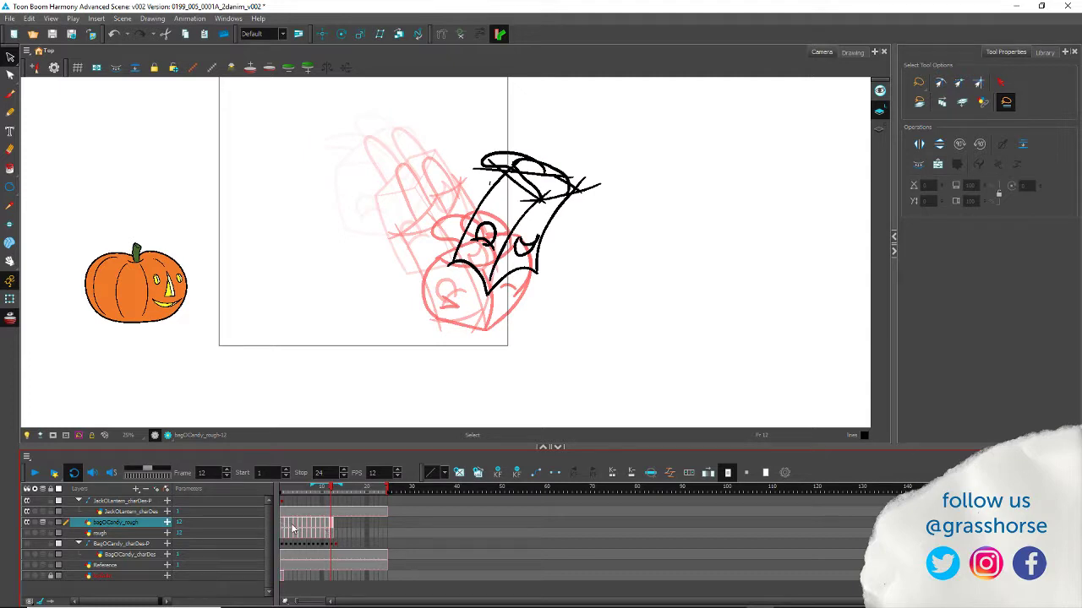
click(296, 527)
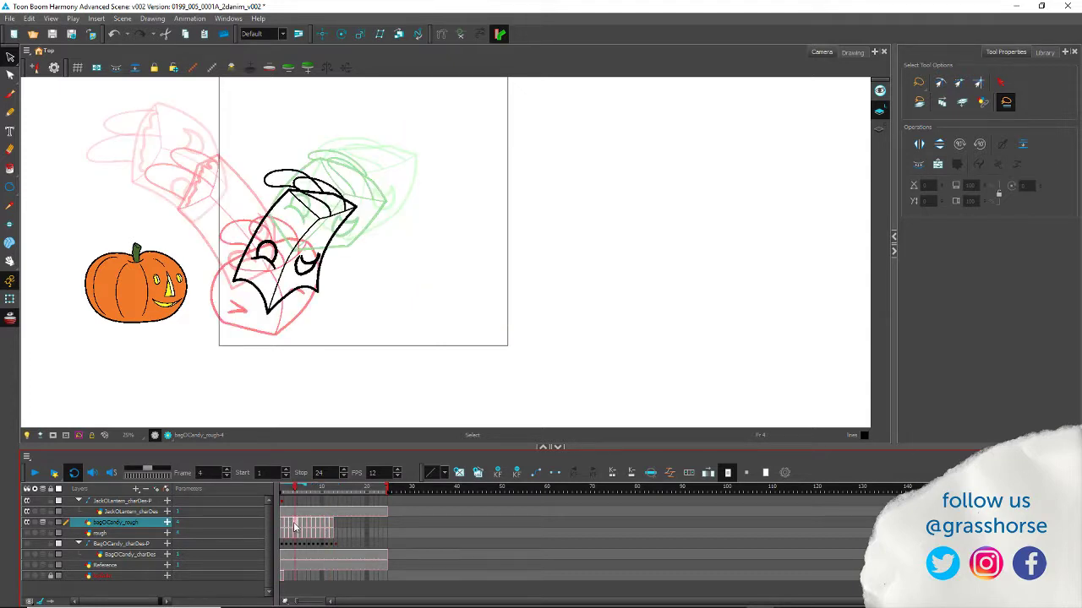
Step: Compare the bag's poses on frames 1 and 2 with those on frames 9 to 11
click(284, 529)
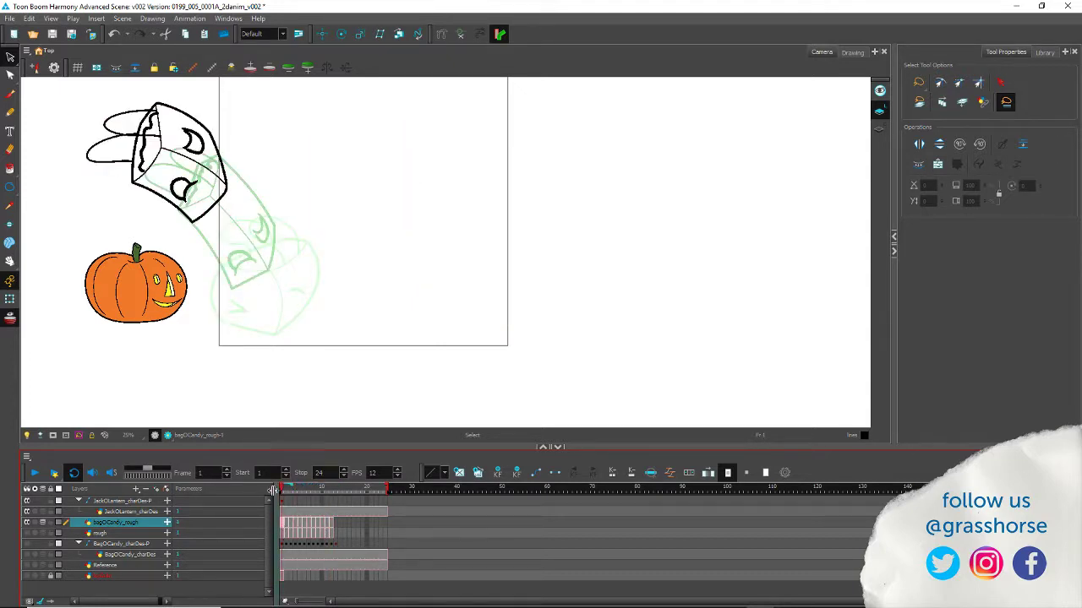
click(317, 526)
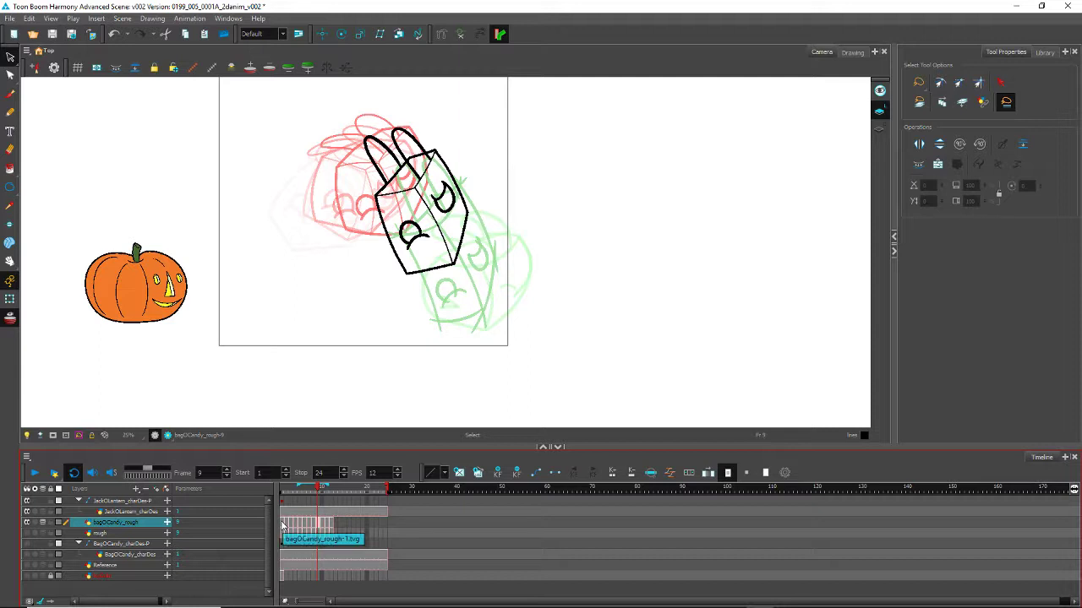
click(283, 528)
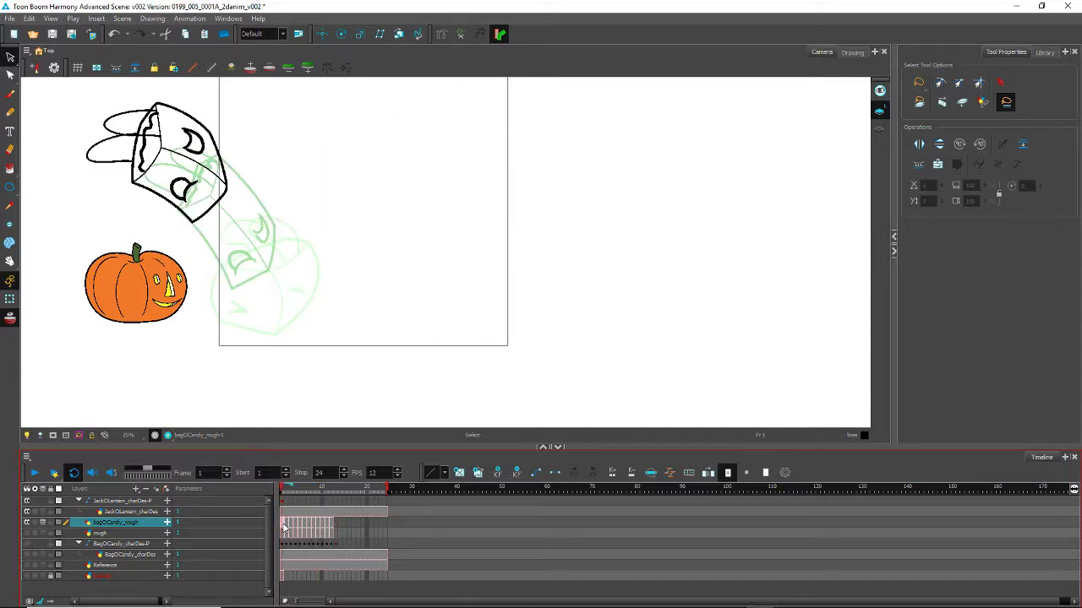
click(328, 528)
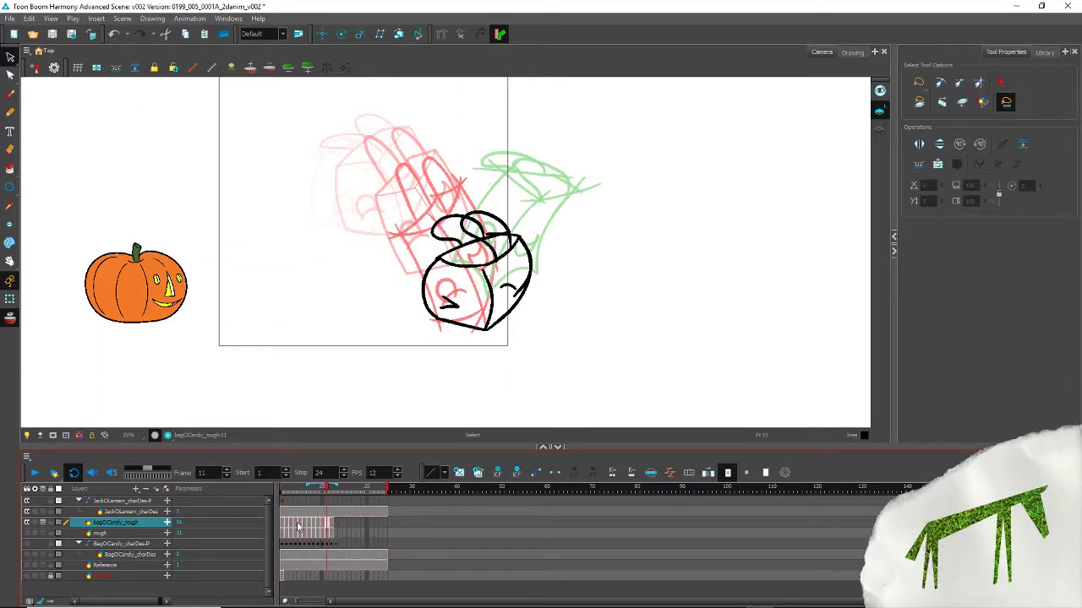
click(287, 526)
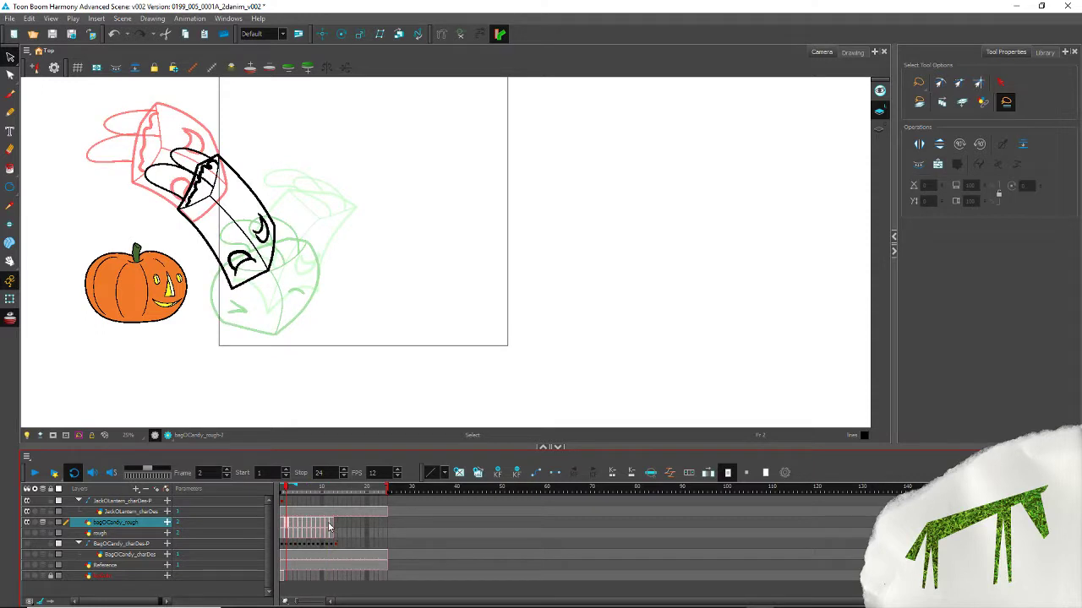
click(323, 527)
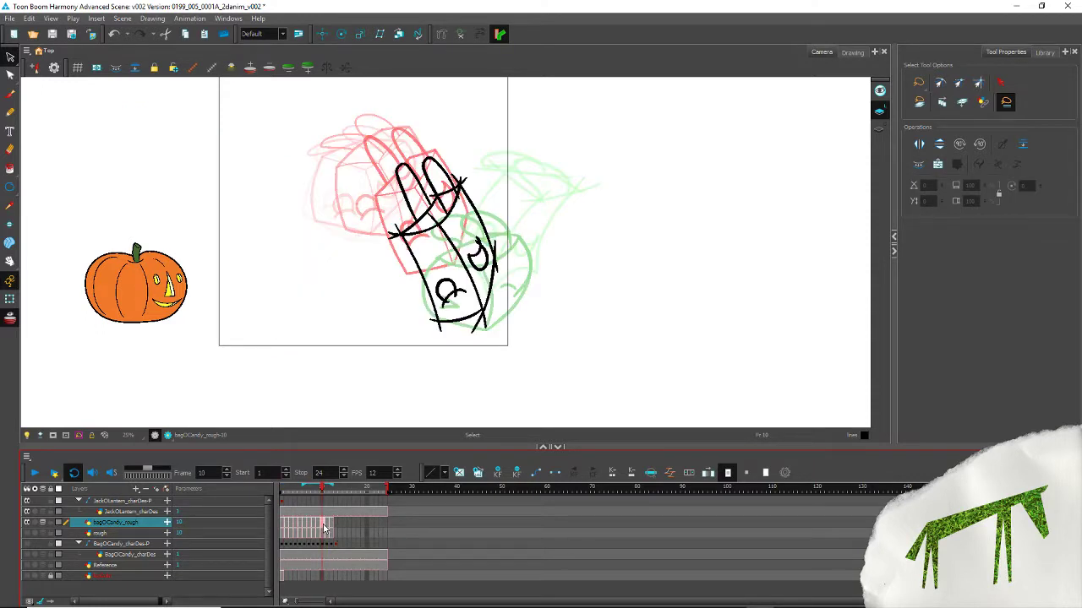
Step: Copy the whole bag drawing from frame 9 and paste it onto frame 1
click(318, 526)
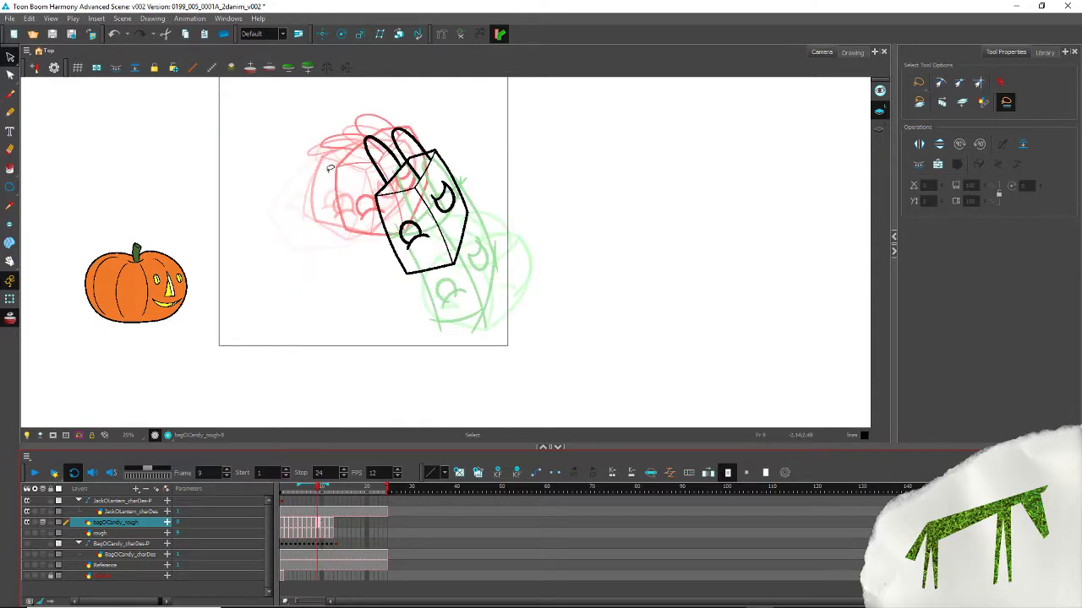
mouse_move(329, 169)
mouse_down()
mouse_move(434, 77)
mouse_move(461, 268)
mouse_up()
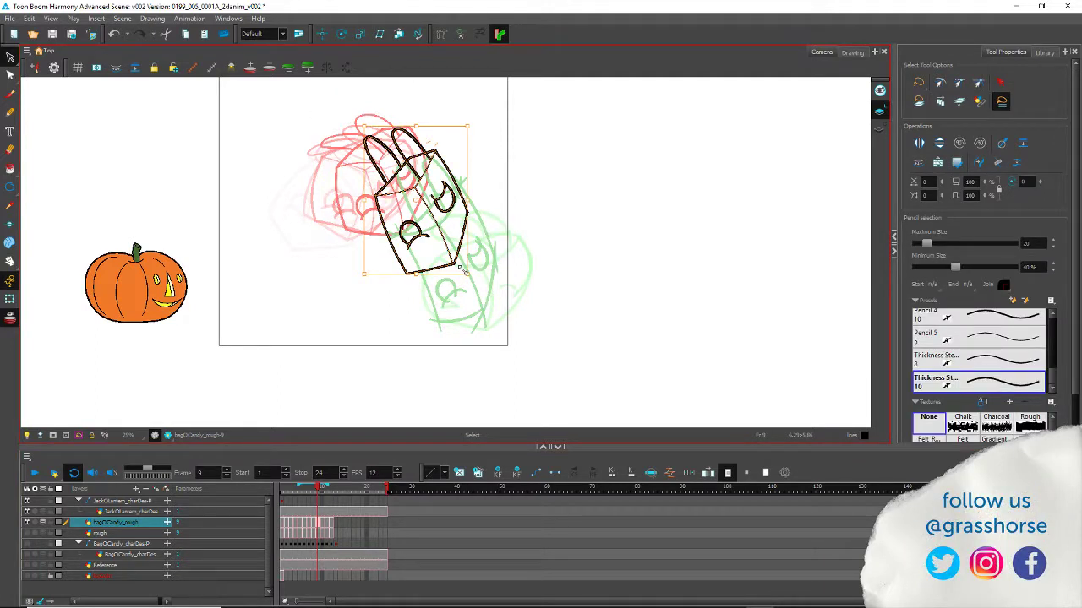
key(comma)
key(comma)
key(comma)
key(comma)
key(comma)
key(comma)
key(comma)
key(comma)
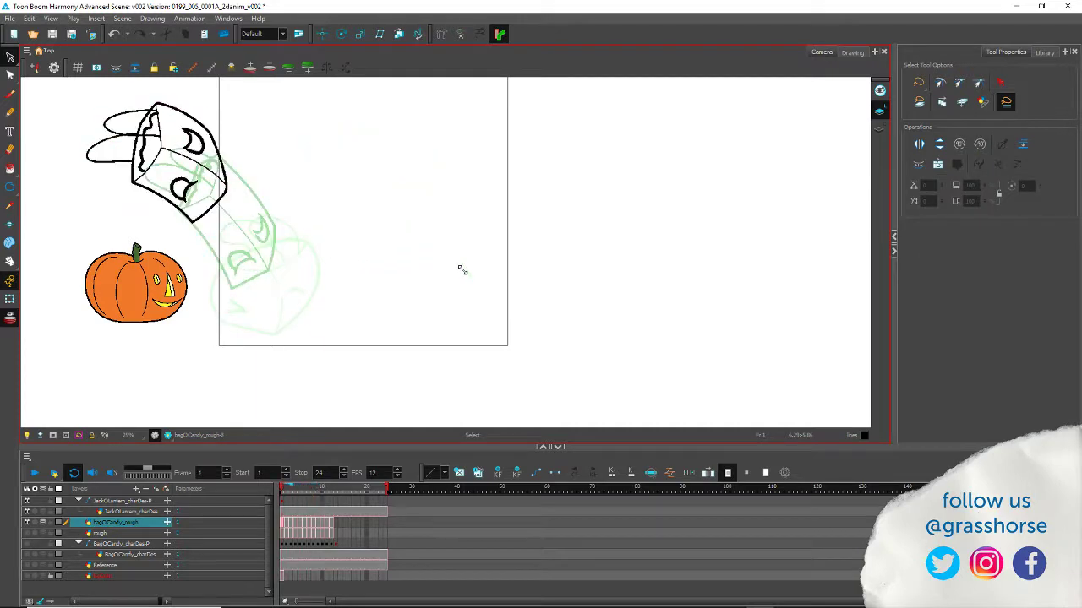
key(ctrl+v)
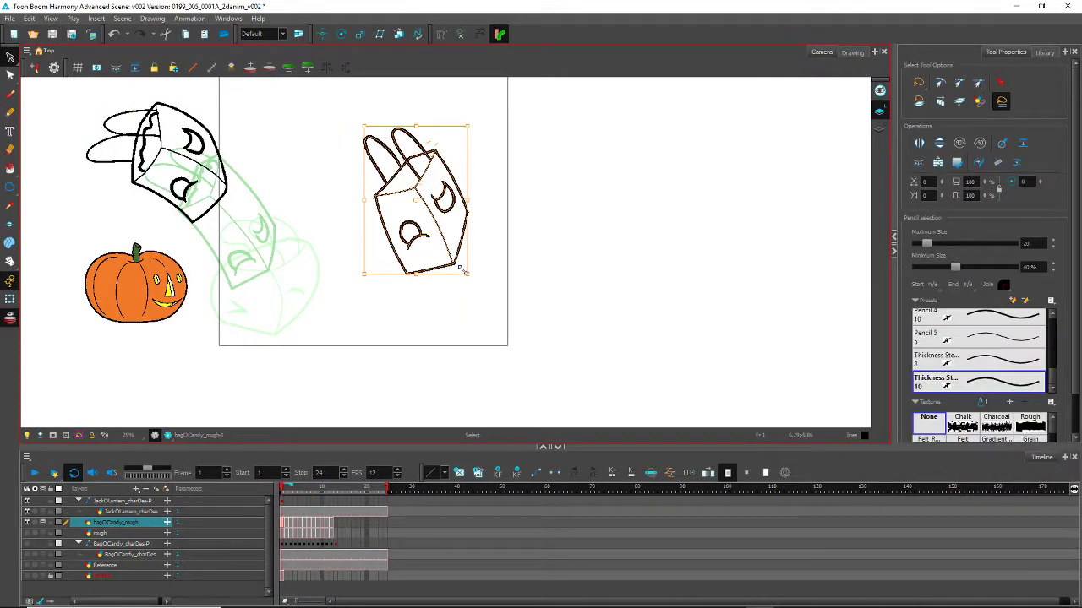
Step: Move the pasted bag over frame 1's original bag and rotate it clockwise or counterclockwise as needed to match its tilt
mouse_move(386, 229)
mouse_down()
mouse_move(253, 215)
mouse_move(152, 187)
mouse_move(147, 205)
mouse_up()
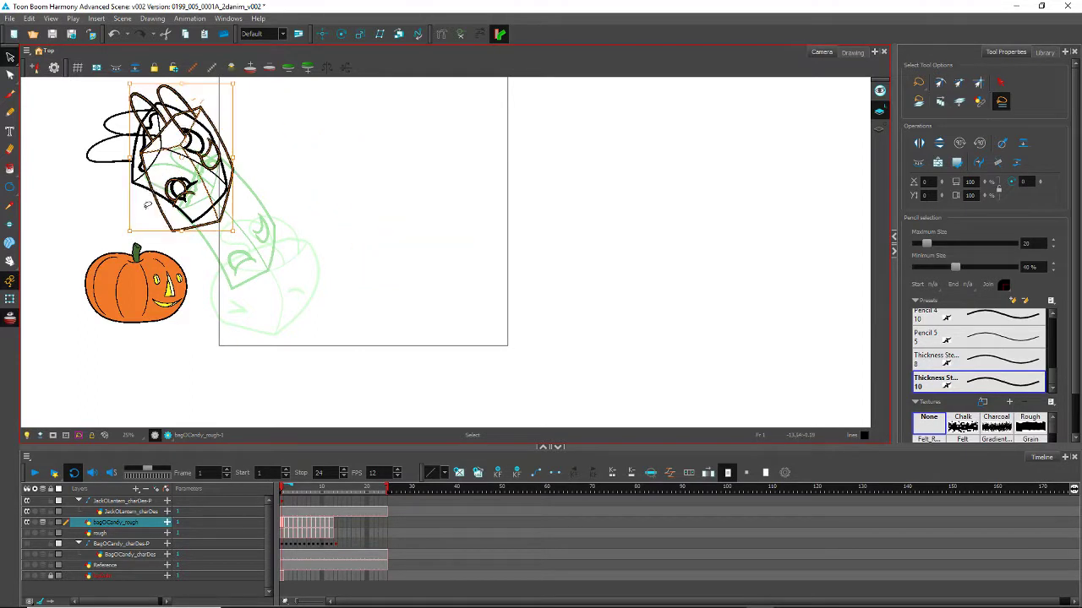
drag(125, 240, 174, 260)
mouse_move(152, 181)
mouse_down()
mouse_move(134, 180)
mouse_move(137, 196)
mouse_up()
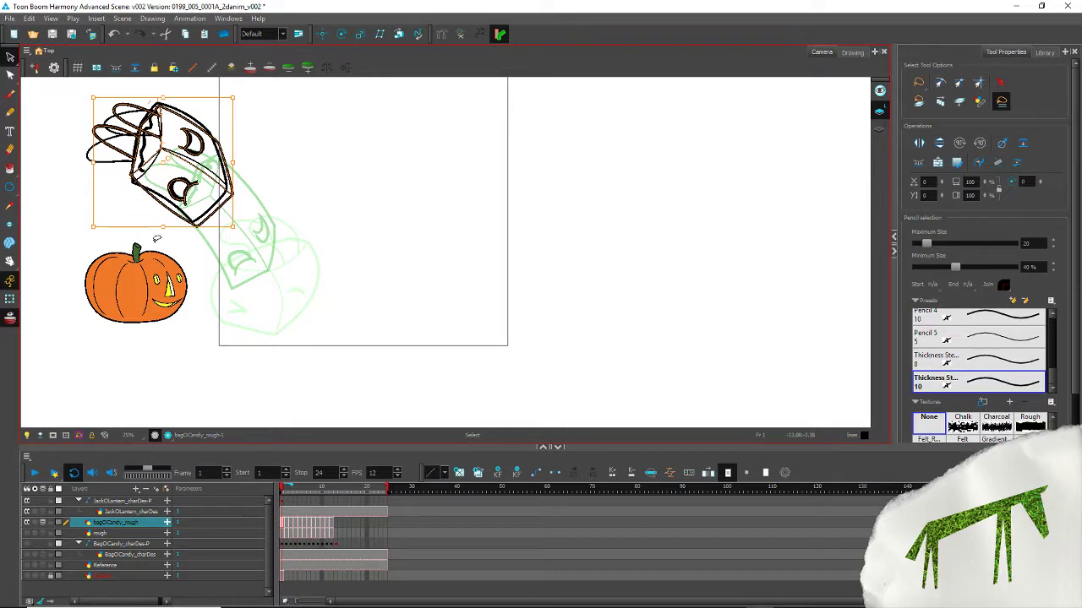
Step: Nudge the pasted bag on frame 1 straight down until it is clear of the original bag
key(Down)
key(Down)
key(Down)
key(Down)
key(Down)
key(Down)
key(Down)
key(Down)
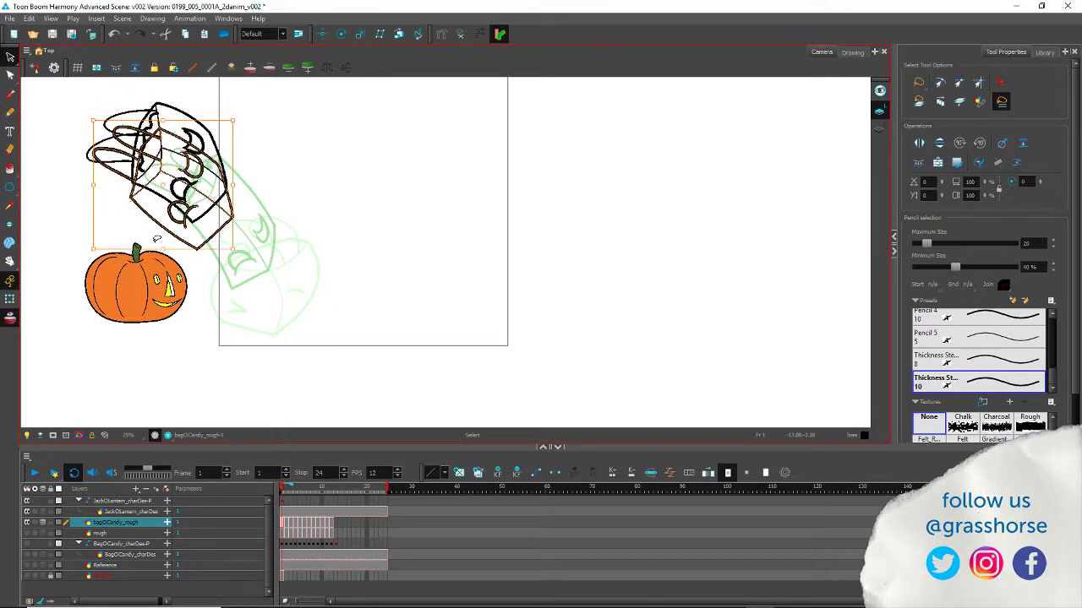
key(Down)
key(Down)
key(Down)
key(Down)
key(Down)
key(Down)
key(Down)
key(Down)
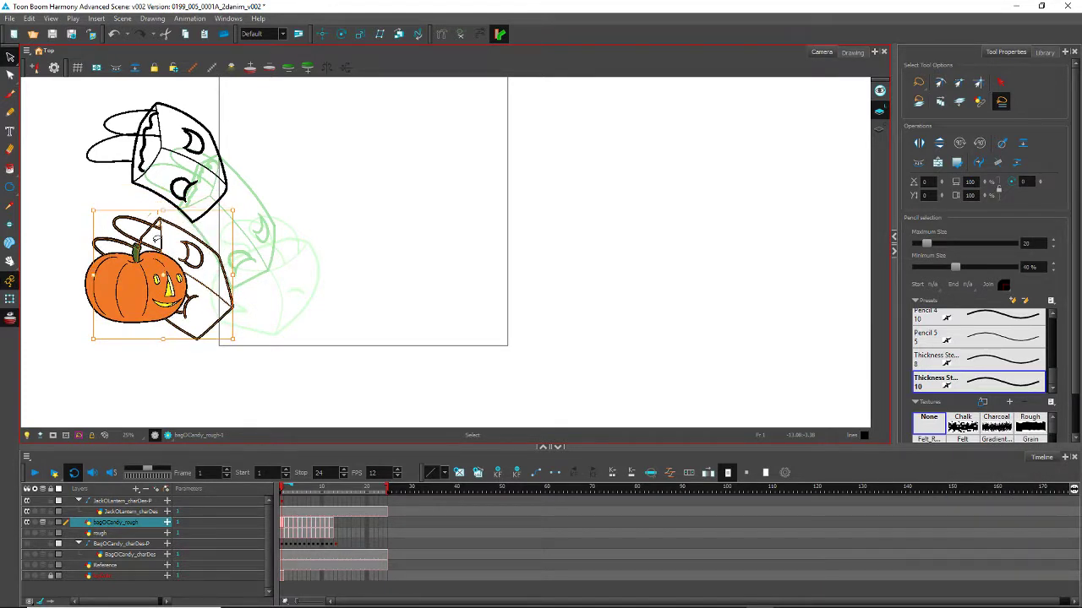
Step: Delete the original bag drawing from frame 1, keeping the pasted copy
mouse_move(260, 222)
mouse_down()
mouse_move(202, 77)
mouse_move(110, 158)
mouse_up()
drag(172, 202, 203, 221)
key(Delete)
Step: Select the whole pasted bag on frame 1 and nudge it straight up into the deleted original bag's position
mouse_move(166, 362)
mouse_down()
mouse_move(160, 151)
mouse_move(225, 389)
mouse_move(261, 356)
mouse_up()
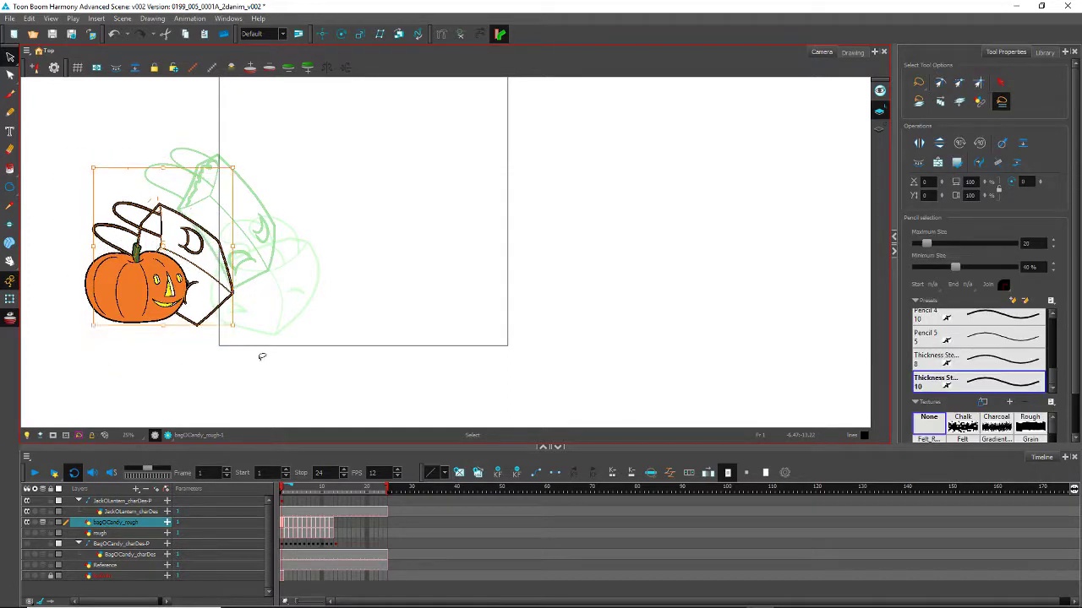
key(Up)
key(Up)
key(Up)
key(Up)
key(Up)
key(Up)
key(Up)
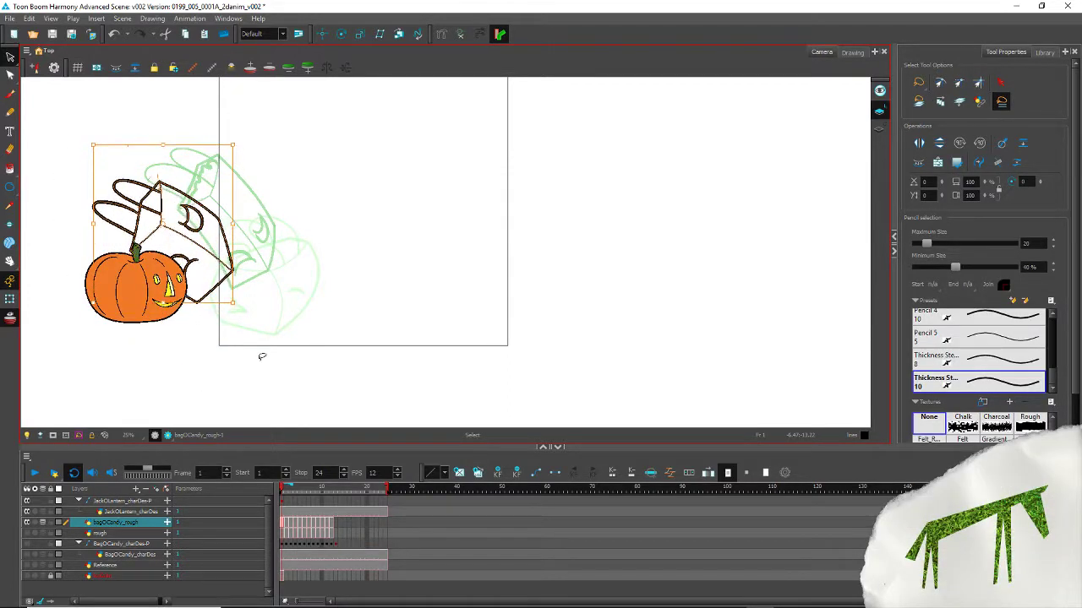
key(Up)
key(Up)
key(Up)
key(Up)
key(Up)
key(Up)
key(Up)
key(Up)
key(Up)
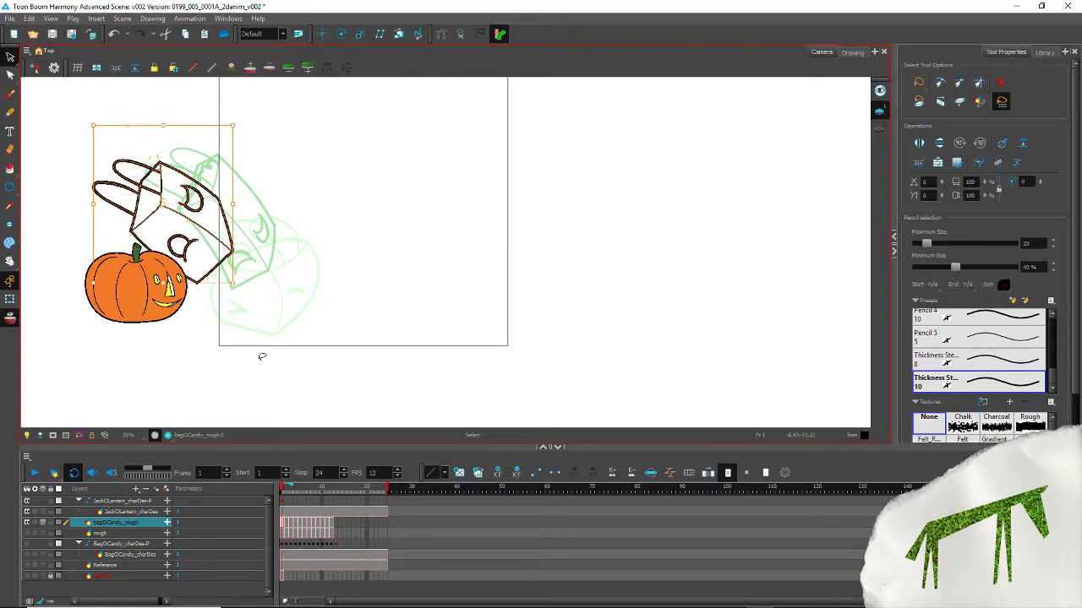
key(Up)
key(Up)
key(Up)
key(Up)
key(Up)
key(Up)
key(Up)
key(Up)
key(Up)
key(Up)
key(Up)
key(Up)
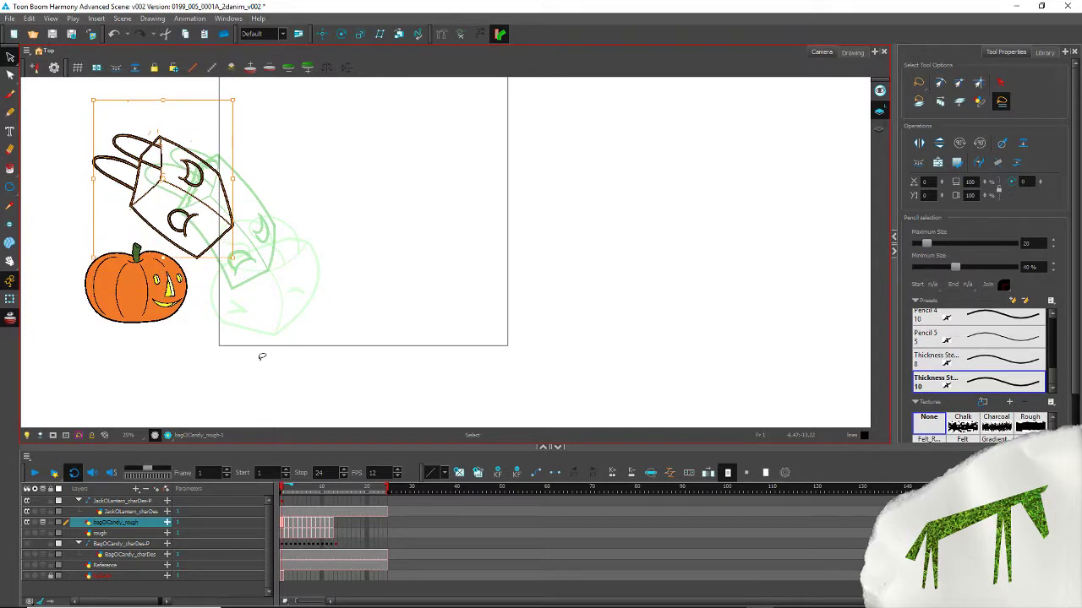
key(Up)
key(Up)
key(Up)
key(Up)
key(Up)
key(Up)
key(Up)
key(Up)
key(Up)
key(Up)
key(Up)
key(Up)
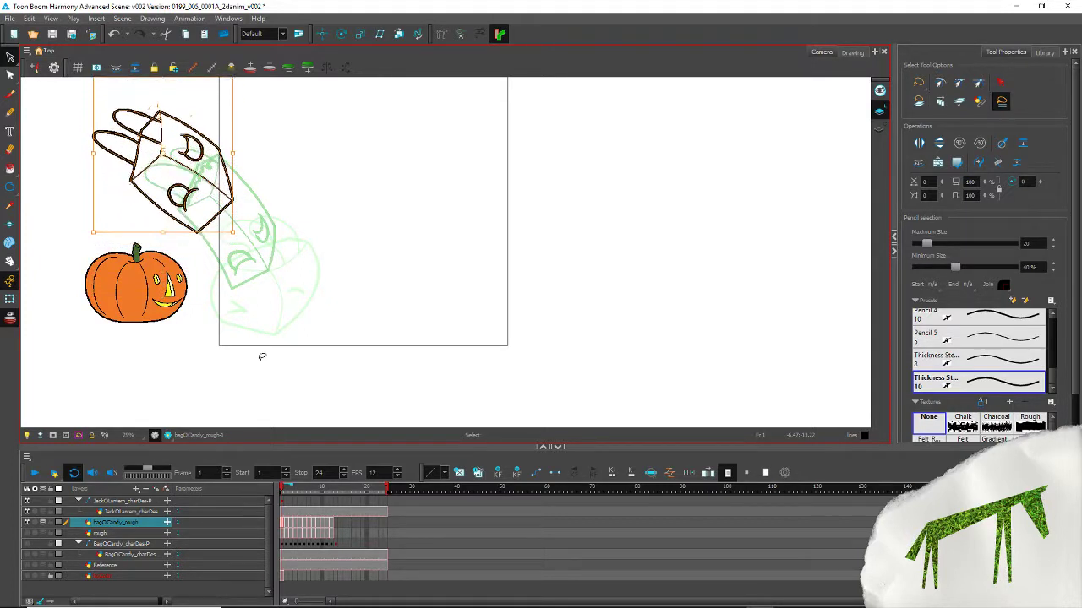
key(Up)
key(Up)
key(Up)
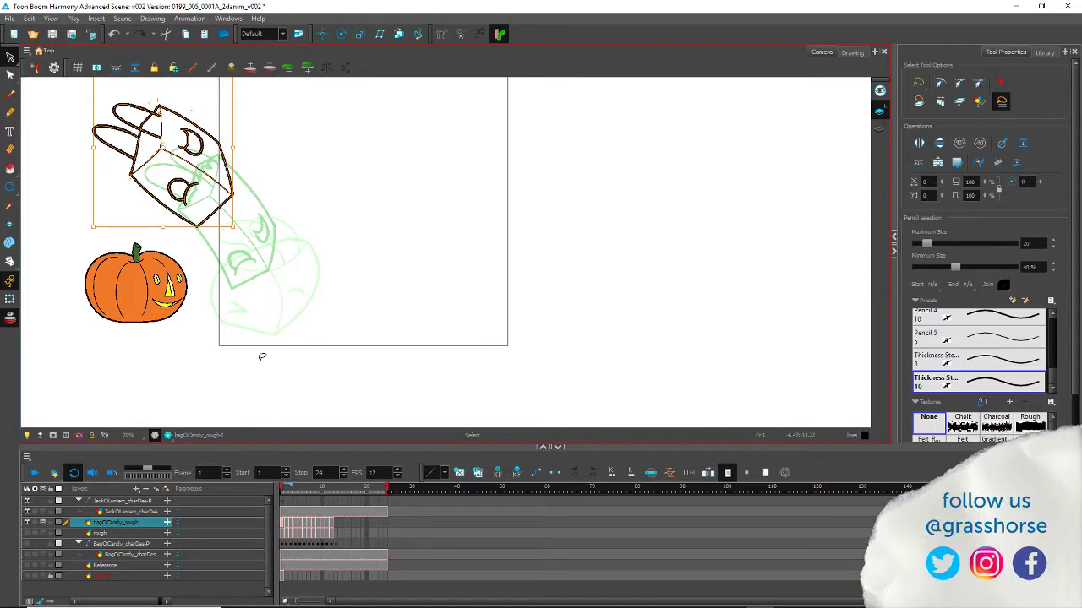
Step: Step through frames 1 to 10 to check the bag drawings against their neighbours, and return to frame 1
key(period)
key(comma)
key(period)
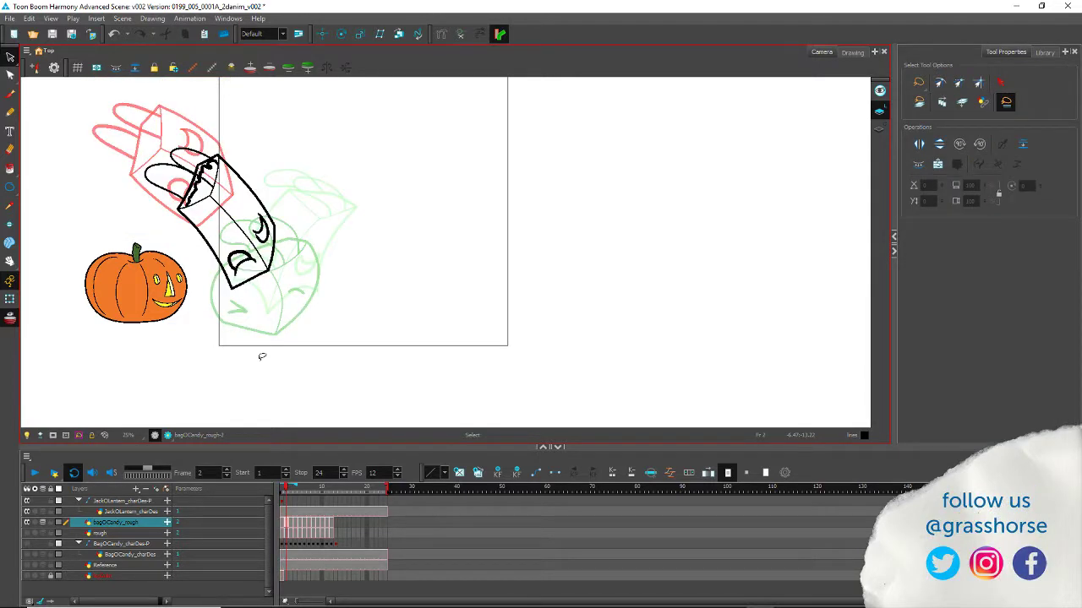
key(period)
key(period)
key(period)
key(period)
key(period)
key(period)
key(period)
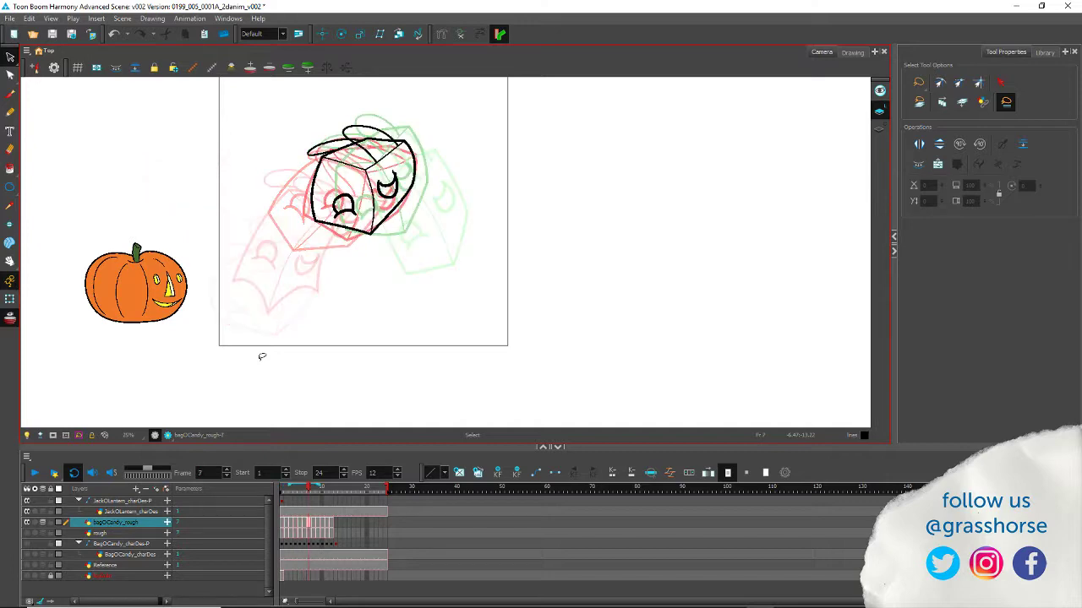
key(period)
key(comma)
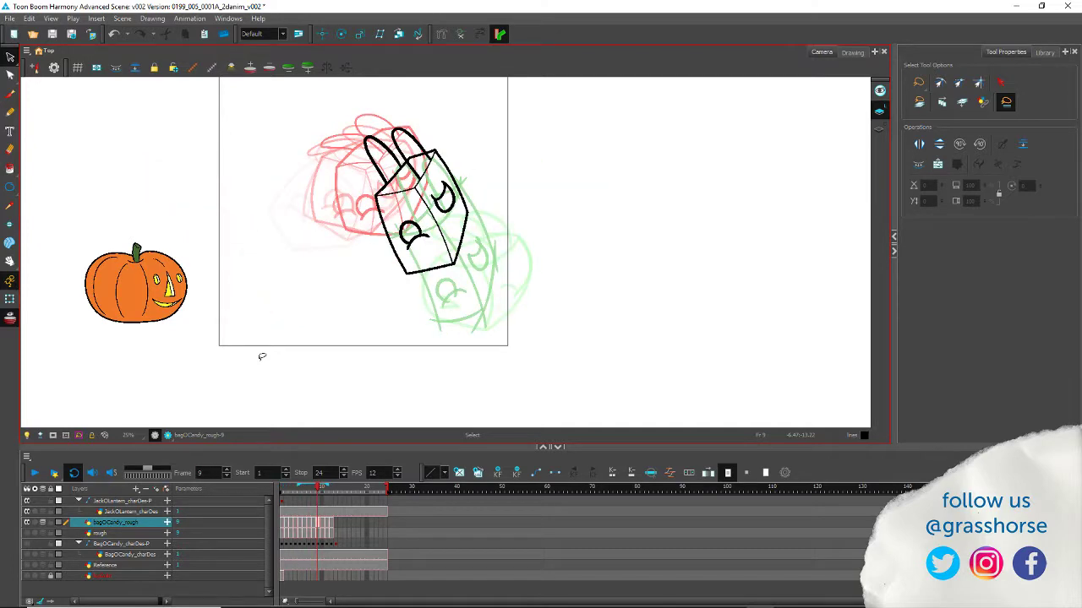
key(comma)
key(period)
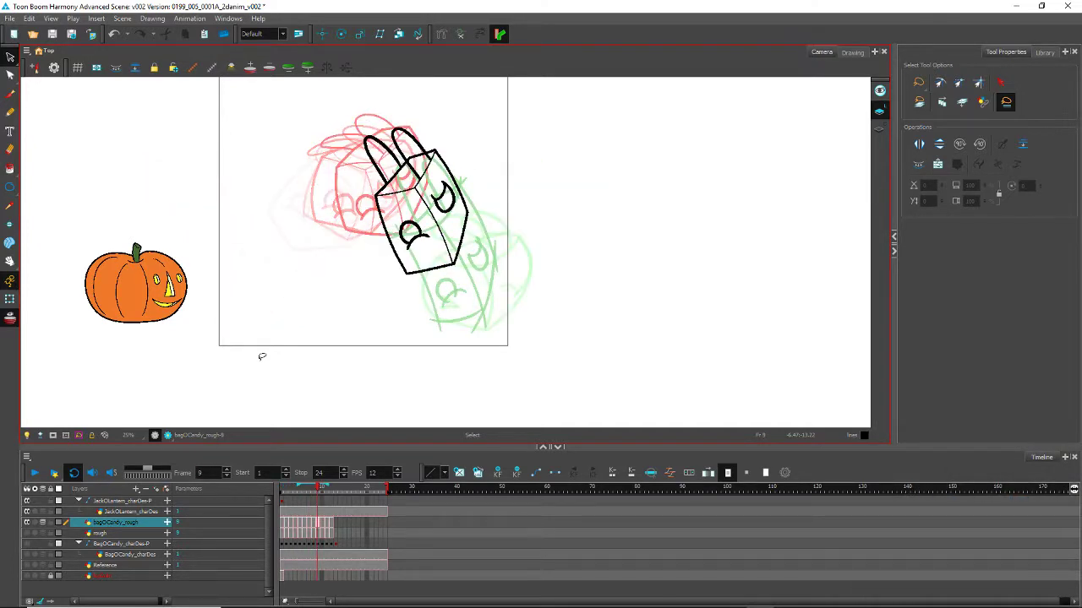
key(period)
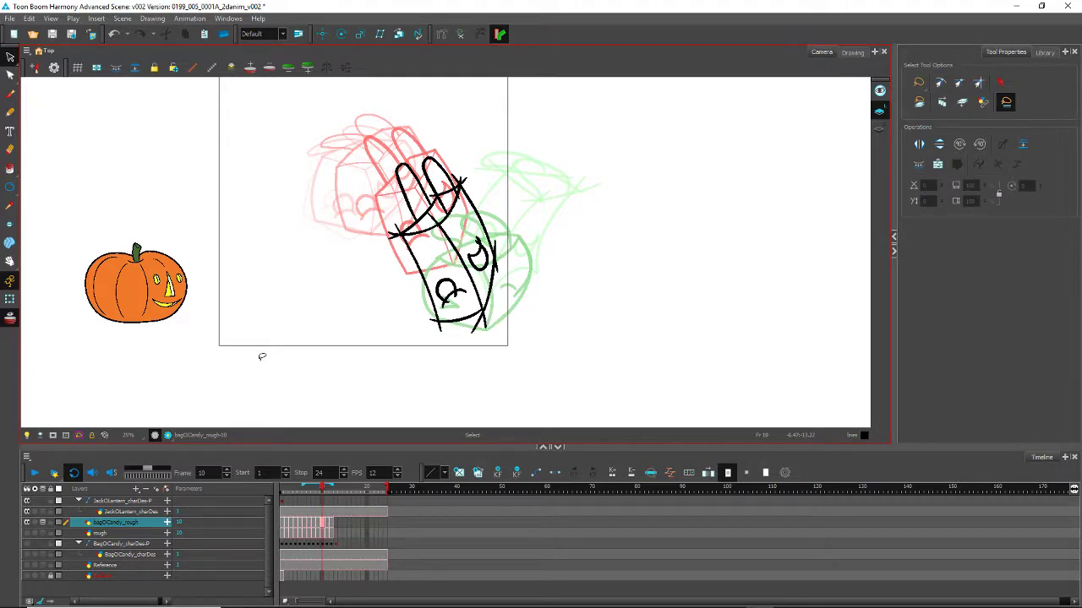
key(comma)
key(comma)
key(comma)
key(comma)
key(comma)
key(comma)
key(comma)
key(comma)
key(comma)
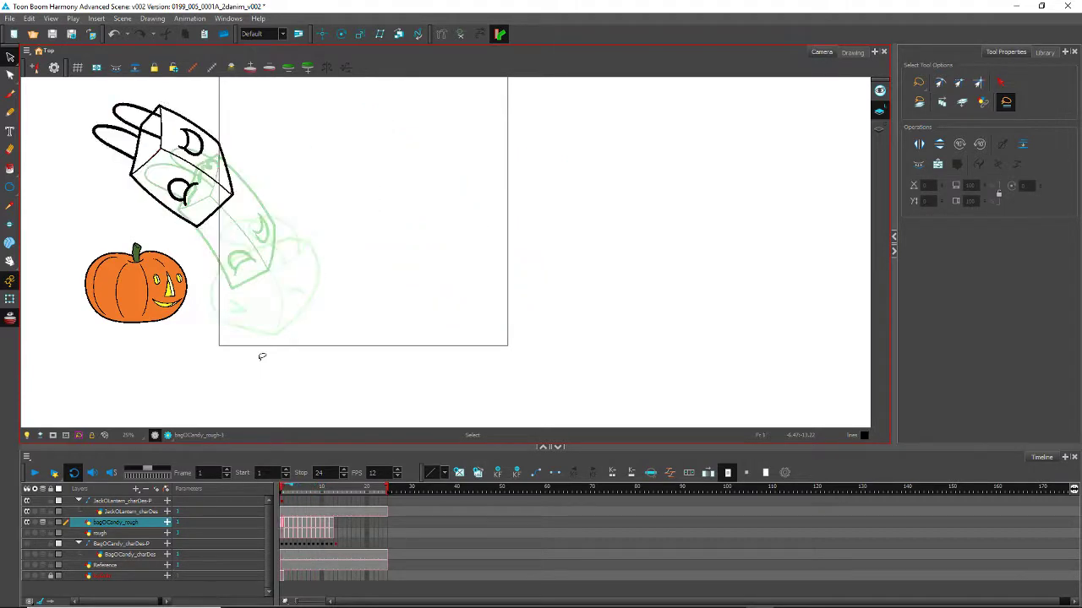
Step: Play back the bag animation, enlarging the camera view's area to watch it larger
click(34, 472)
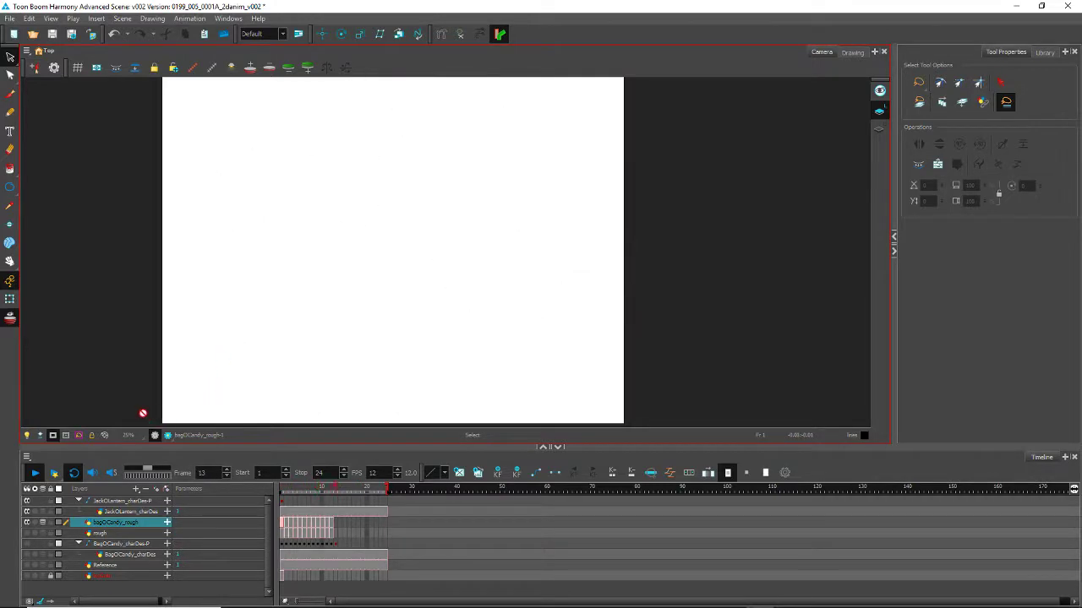
click(35, 475)
drag(265, 448, 266, 504)
drag(180, 355, 225, 393)
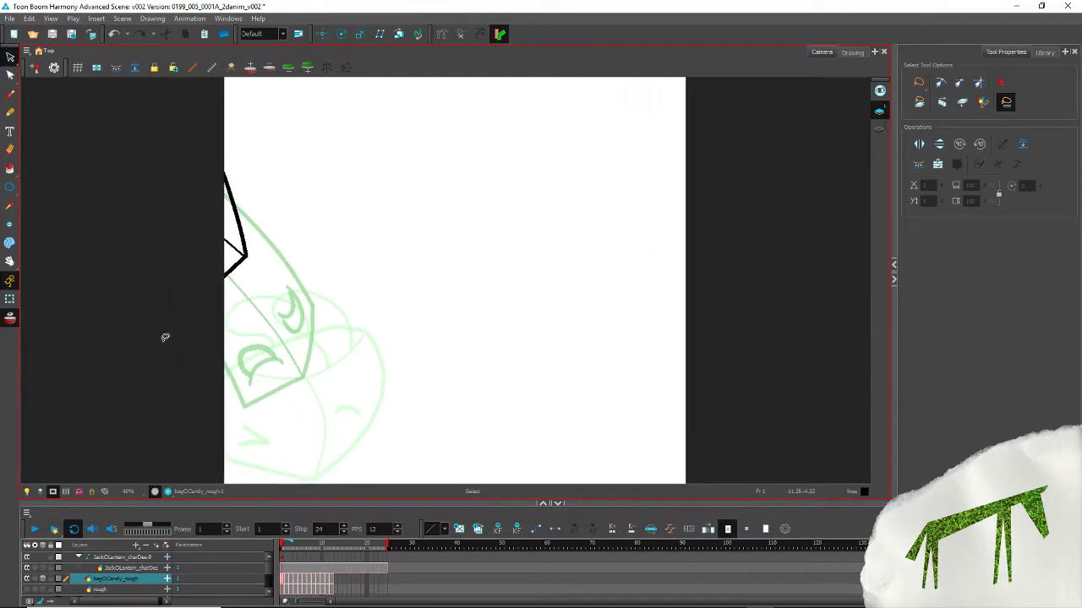
click(36, 529)
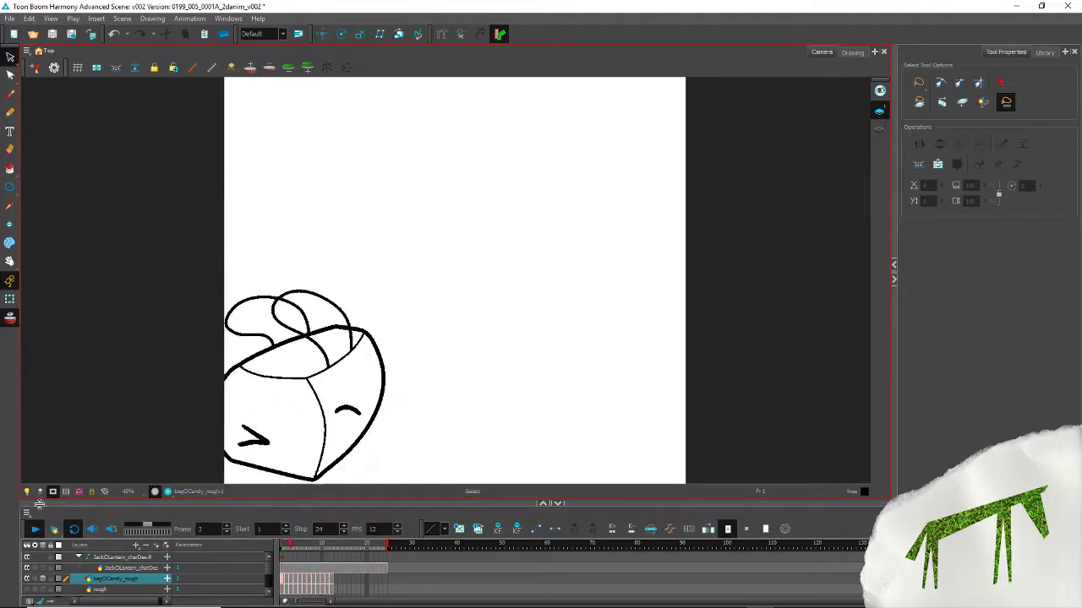